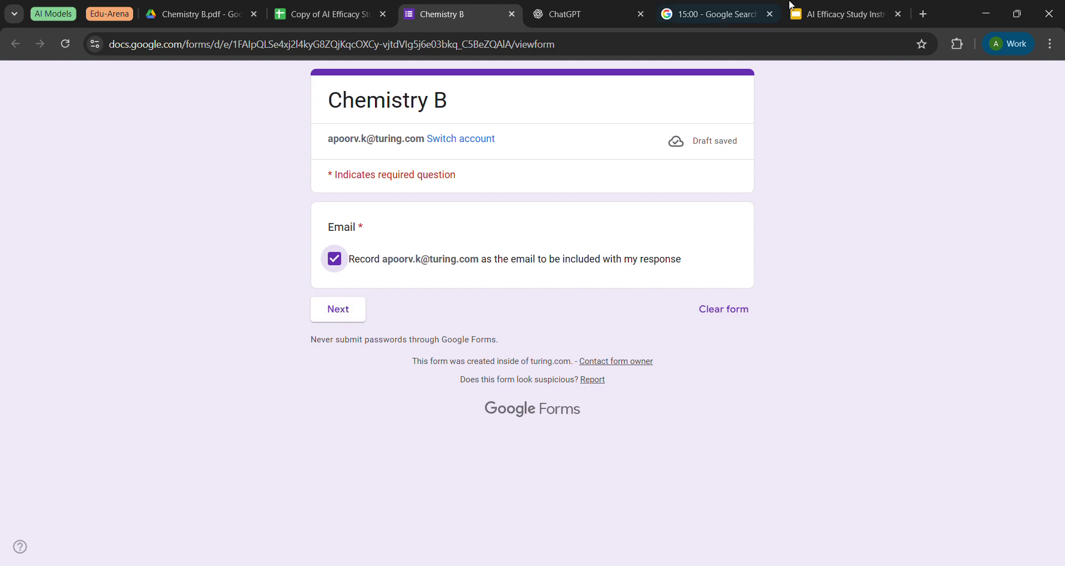
Check the Pre-test instructions and the neighbouring slides in the AI Efficacy Study Instructions presentation.
{"action": "left_click", "coordinate": [792, 9]}
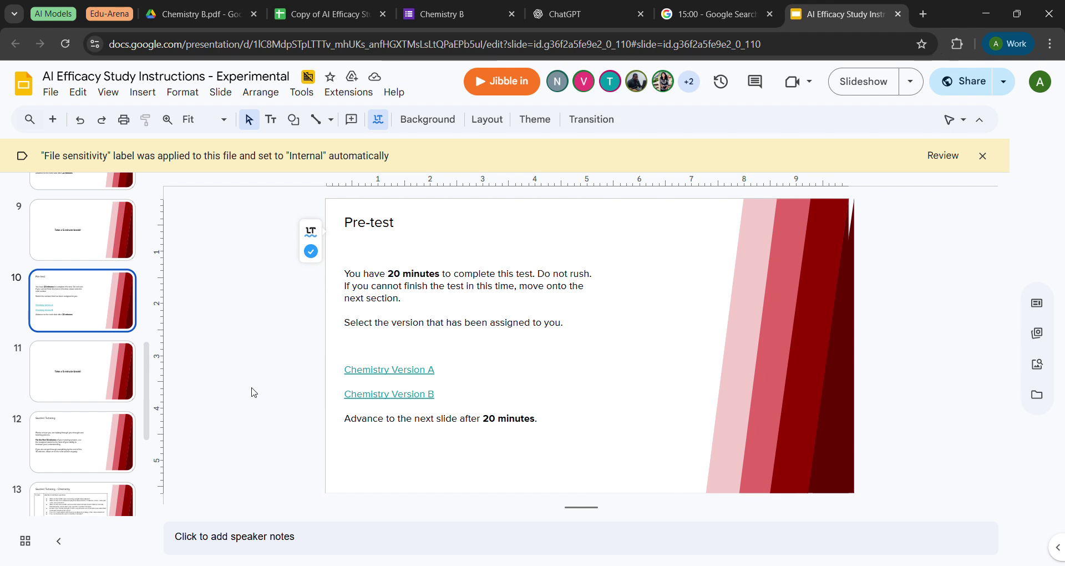
{"action": "key", "text": "Down"}
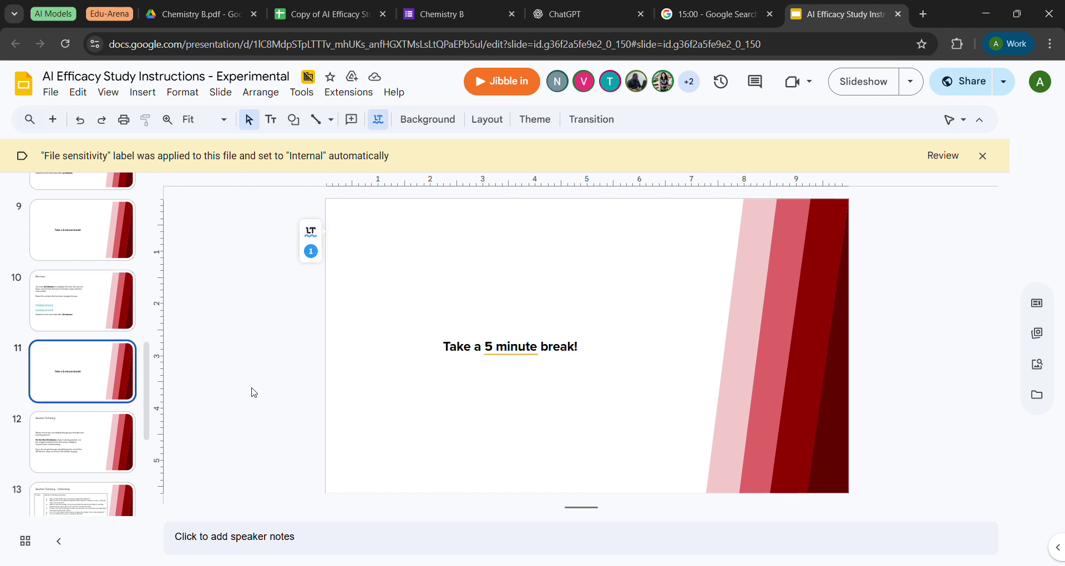
{"action": "key", "text": "Down"}
{"action": "key", "text": "Up"}
{"action": "key", "text": "Up"}
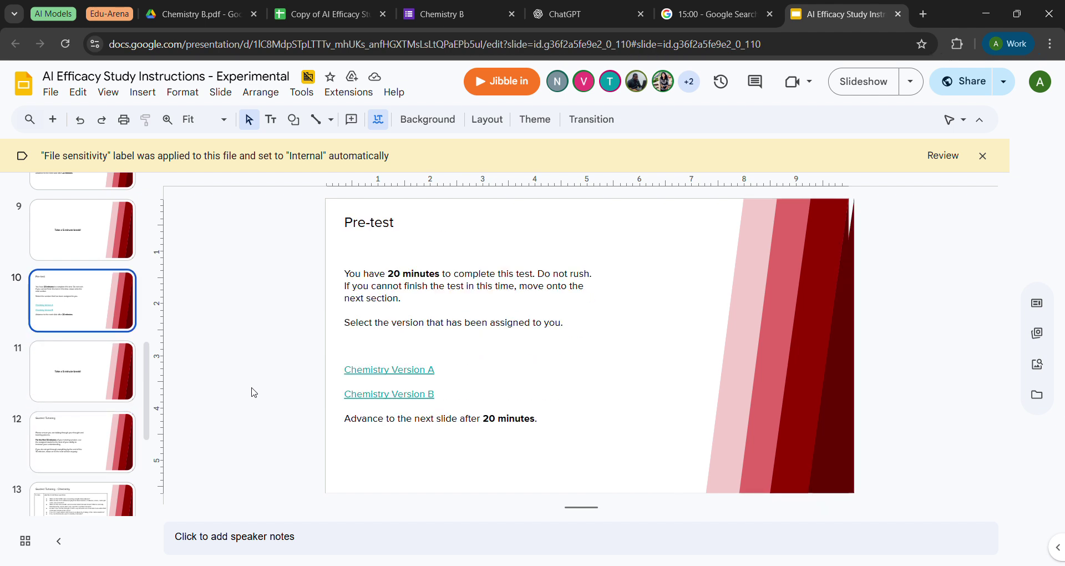
Switch to the Google search timer, set it to 20 minutes and start the countdown.
{"action": "left_click", "coordinate": [738, 6]}
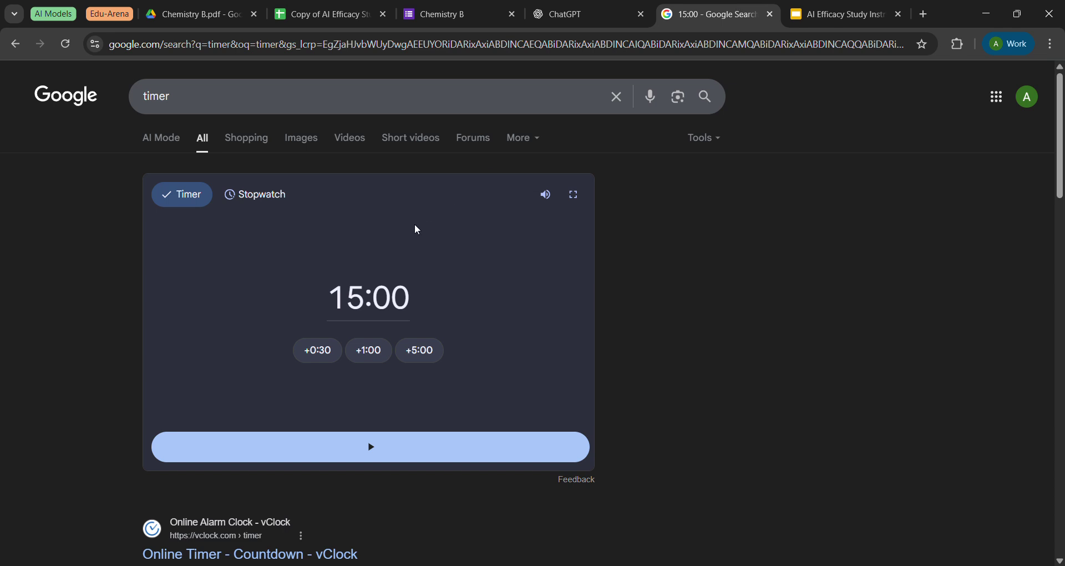
{"action": "left_click", "coordinate": [385, 314]}
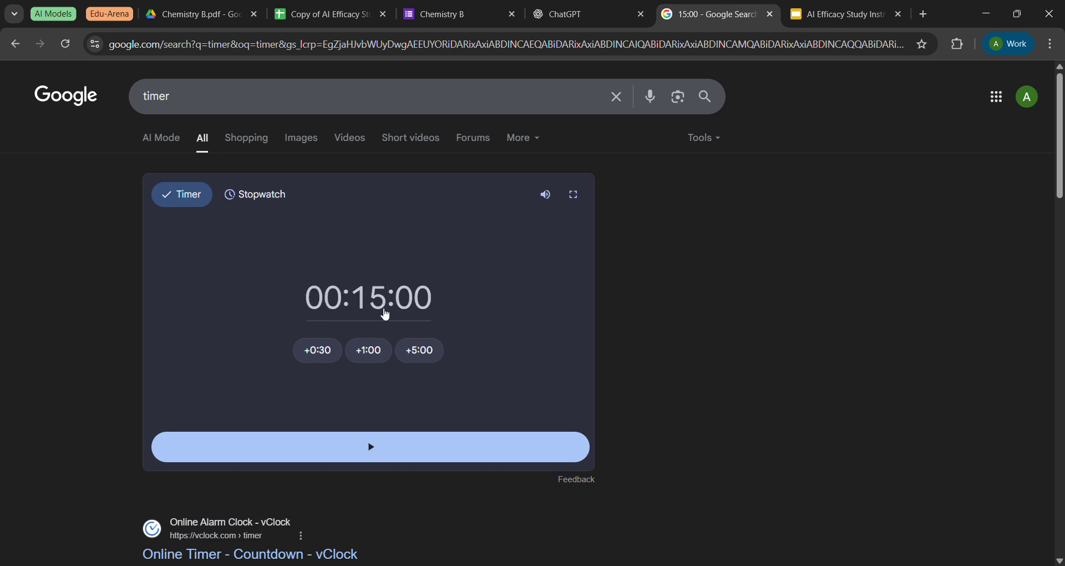
{"action": "key", "text": "BackSpace"}
{"action": "key", "text": "BackSpace"}
{"action": "key", "text": "BackSpace"}
{"action": "key", "text": "BackSpace"}
{"action": "type", "text": "2000"}
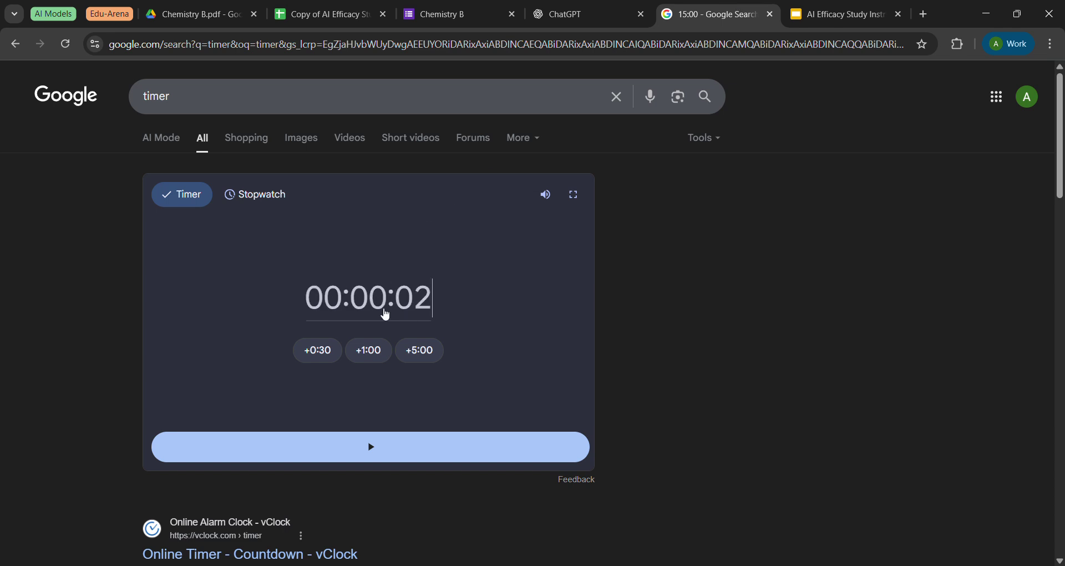
{"action": "left_click", "coordinate": [418, 442]}
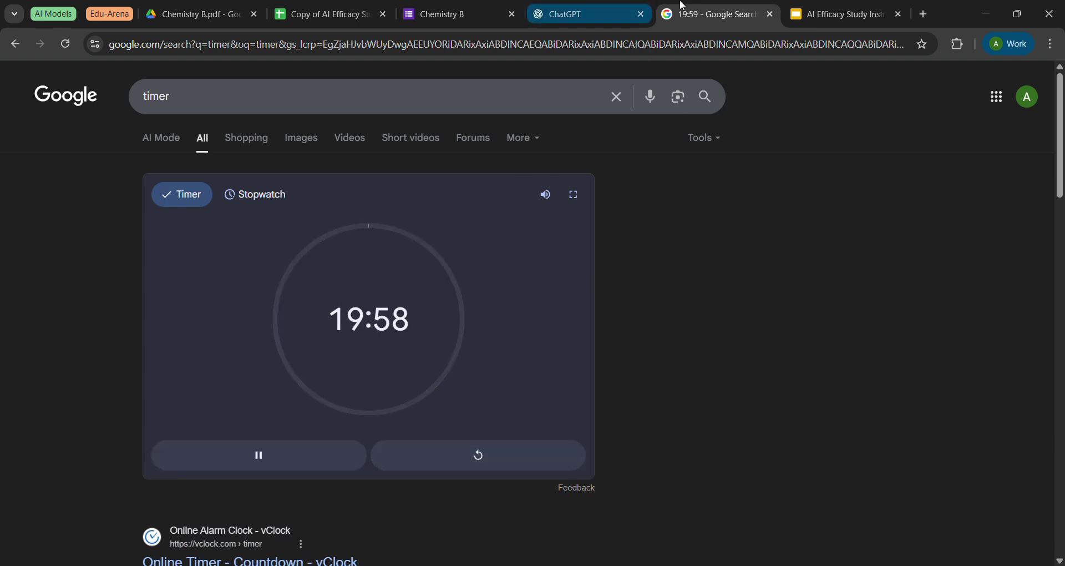
Return to the Chemistry B form, advance to its questions and answer the parent chain question with "9, nonane".
{"action": "left_click", "coordinate": [507, 8]}
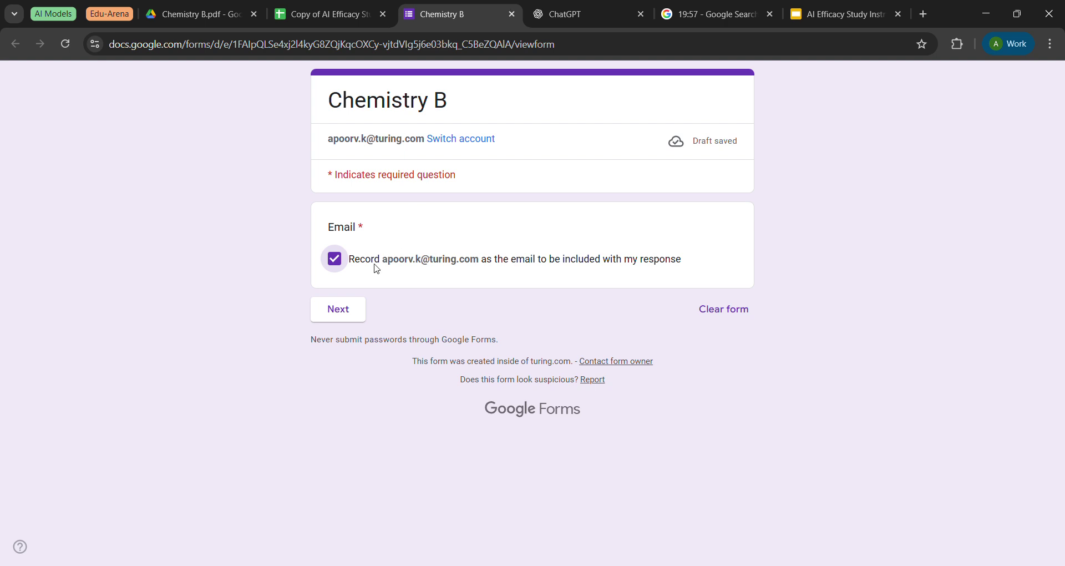
{"action": "left_click", "coordinate": [347, 305]}
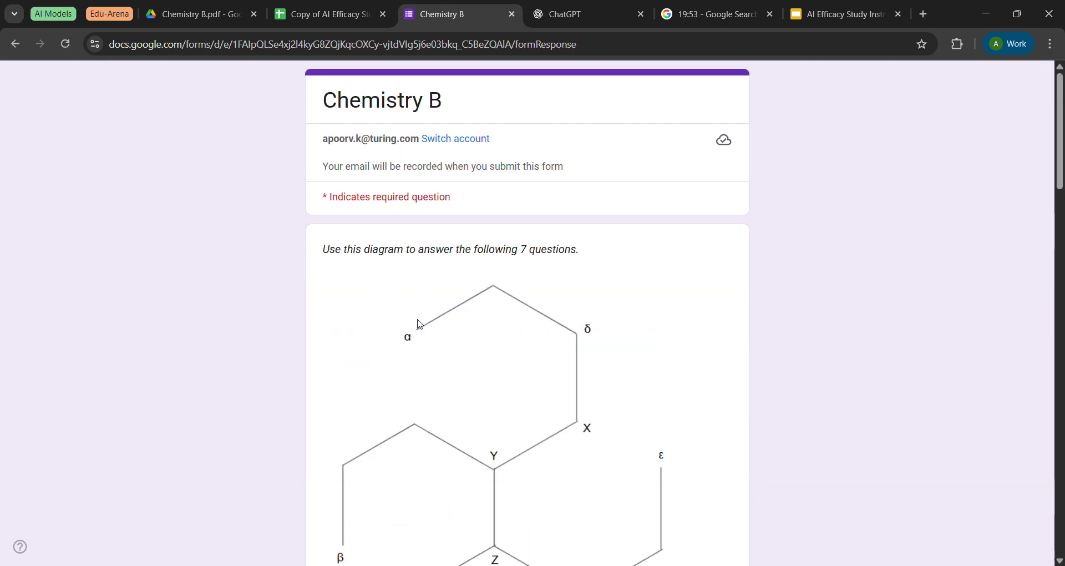
{"action": "scroll", "coordinate": [419, 324], "scroll_direction": "down", "scroll_amount": 1}
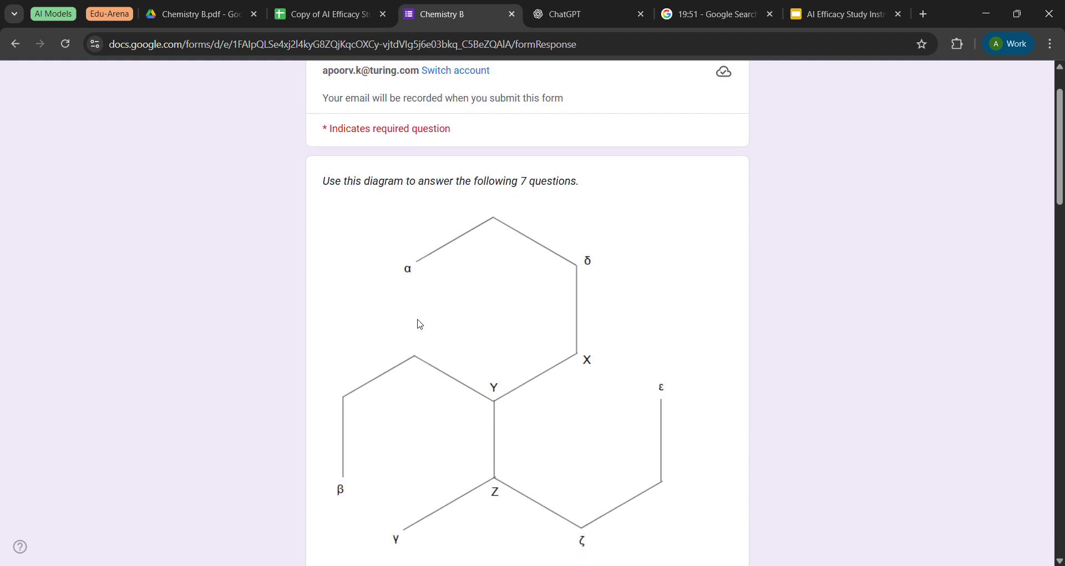
{"action": "scroll", "coordinate": [420, 324], "scroll_direction": "down", "scroll_amount": 2}
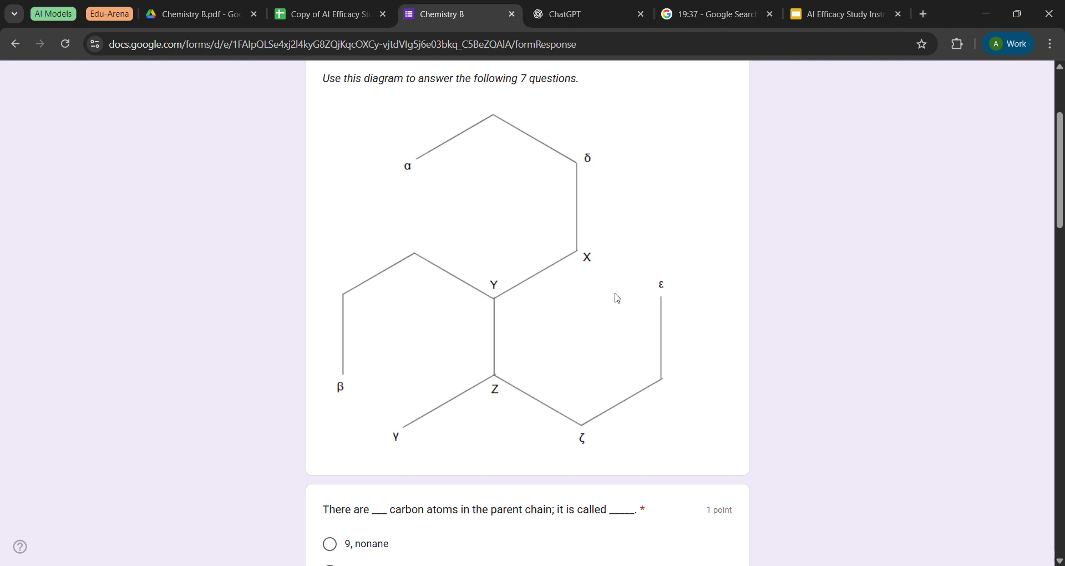
{"action": "scroll", "coordinate": [508, 333], "scroll_direction": "down", "scroll_amount": 1}
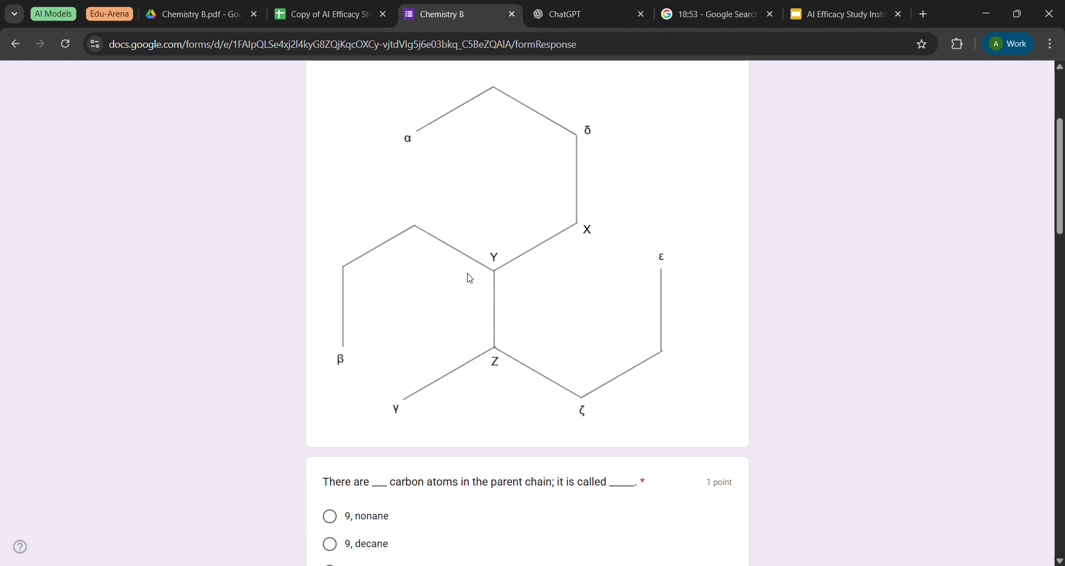
{"action": "scroll", "coordinate": [470, 278], "scroll_direction": "down", "scroll_amount": 1}
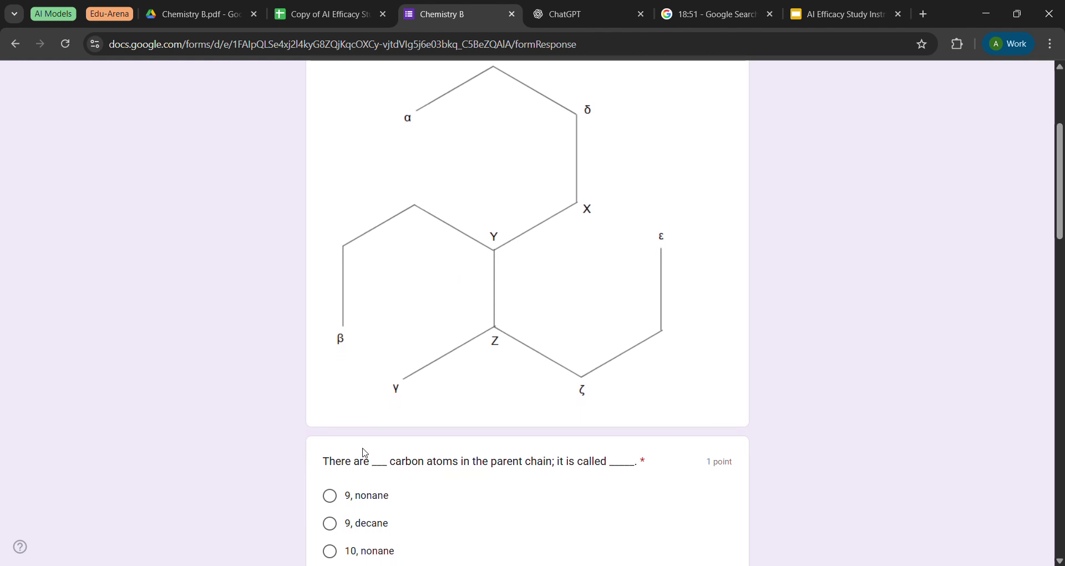
{"action": "scroll", "coordinate": [366, 461], "scroll_direction": "down", "scroll_amount": 1}
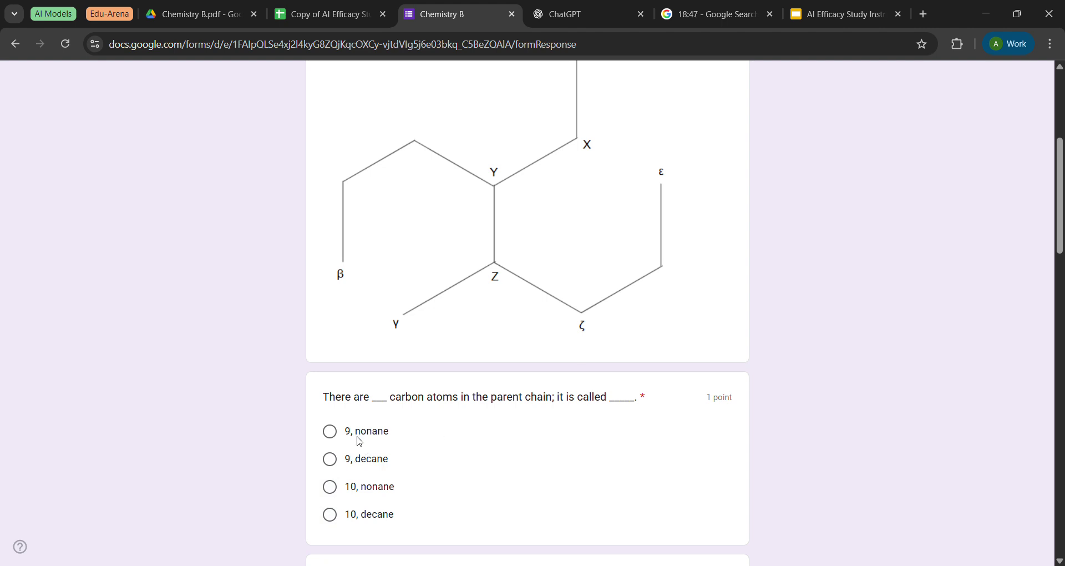
{"action": "scroll", "coordinate": [474, 291], "scroll_direction": "up", "scroll_amount": 1}
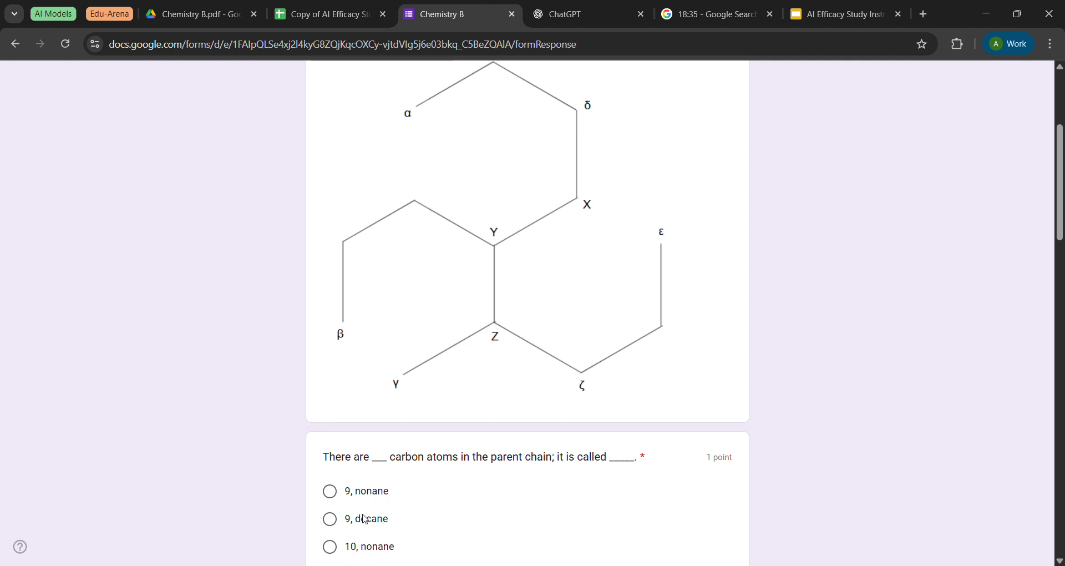
{"action": "left_click", "coordinate": [335, 499]}
Review the molecule diagram and choose ε as the carbon where the numbering begins.
{"action": "scroll", "coordinate": [493, 418], "scroll_direction": "down", "scroll_amount": 2}
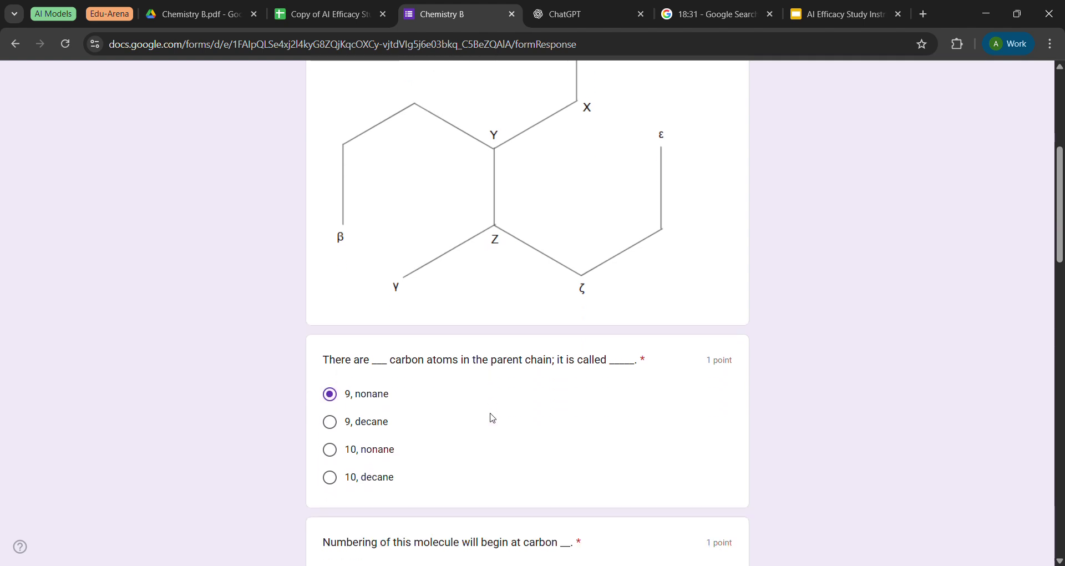
{"action": "scroll", "coordinate": [493, 418], "scroll_direction": "down", "scroll_amount": 1}
{"action": "scroll", "coordinate": [493, 417], "scroll_direction": "down", "scroll_amount": 2}
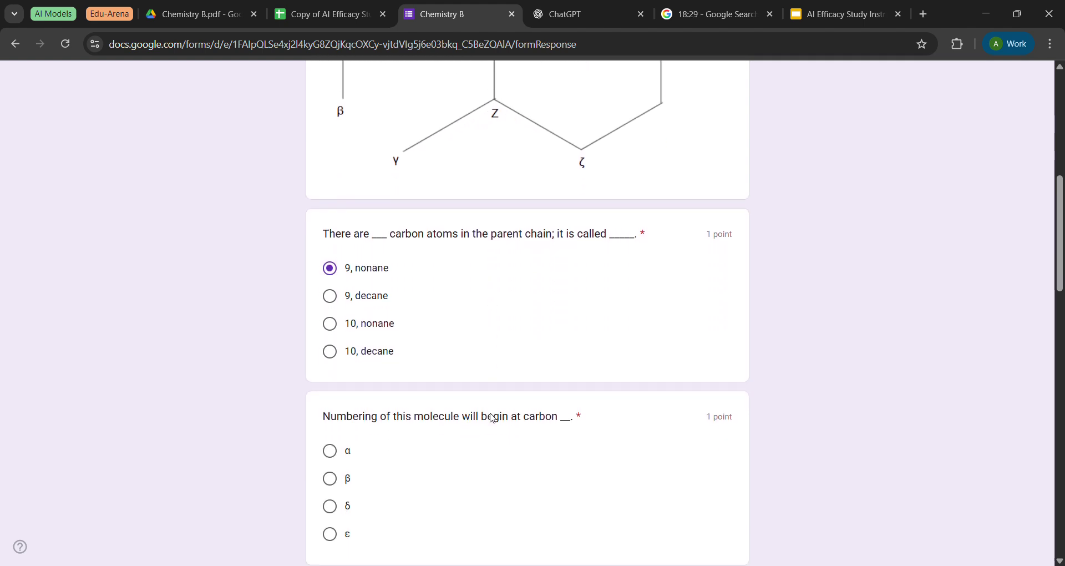
{"action": "scroll", "coordinate": [493, 417], "scroll_direction": "up", "scroll_amount": 5}
{"action": "scroll", "coordinate": [492, 417], "scroll_direction": "up", "scroll_amount": 4}
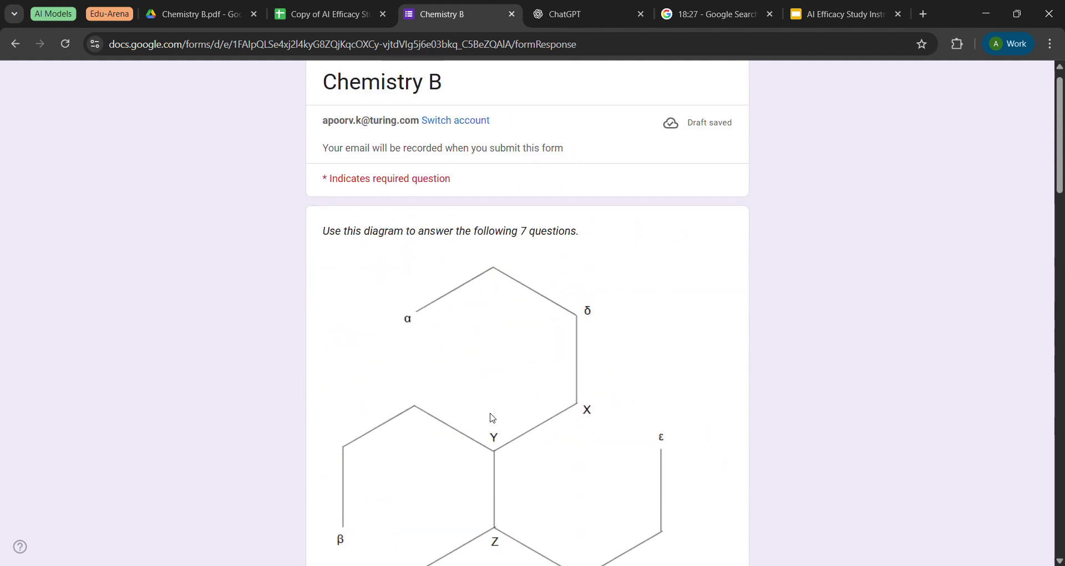
{"action": "scroll", "coordinate": [492, 417], "scroll_direction": "down", "scroll_amount": 2}
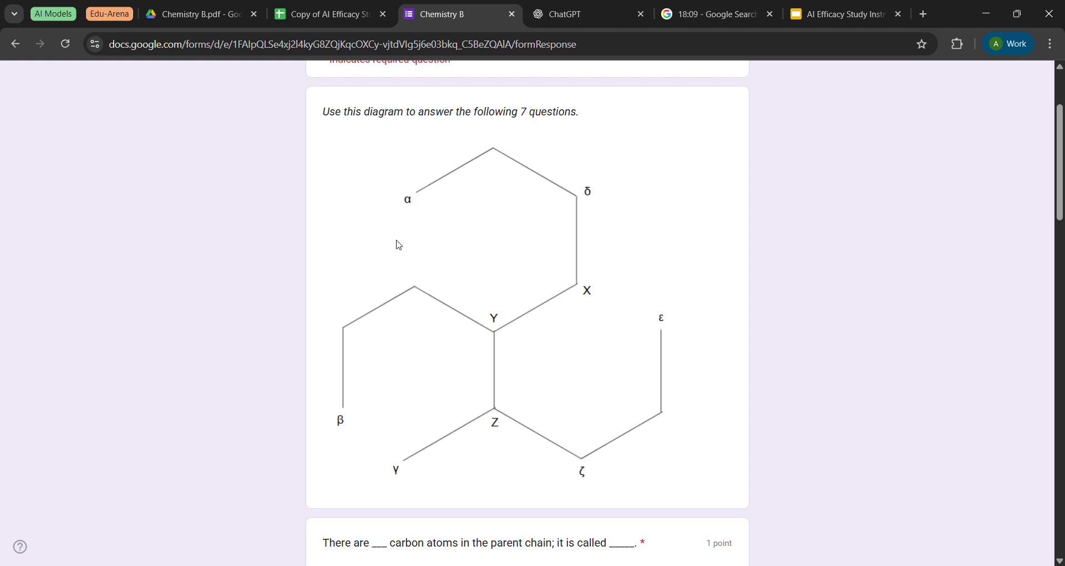
{"action": "scroll", "coordinate": [470, 250], "scroll_direction": "down", "scroll_amount": 1}
{"action": "scroll", "coordinate": [472, 254], "scroll_direction": "down", "scroll_amount": 8}
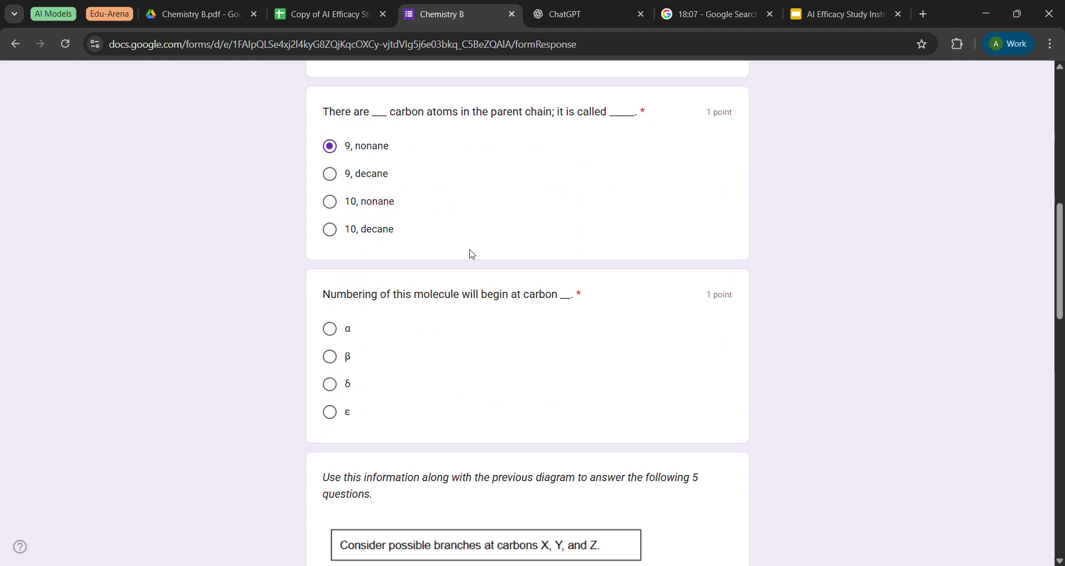
{"action": "left_click", "coordinate": [338, 424]}
Compare the diagram with the carbon Y question and choose Propyl as the name of its branch.
{"action": "scroll", "coordinate": [449, 279], "scroll_direction": "up", "scroll_amount": 7}
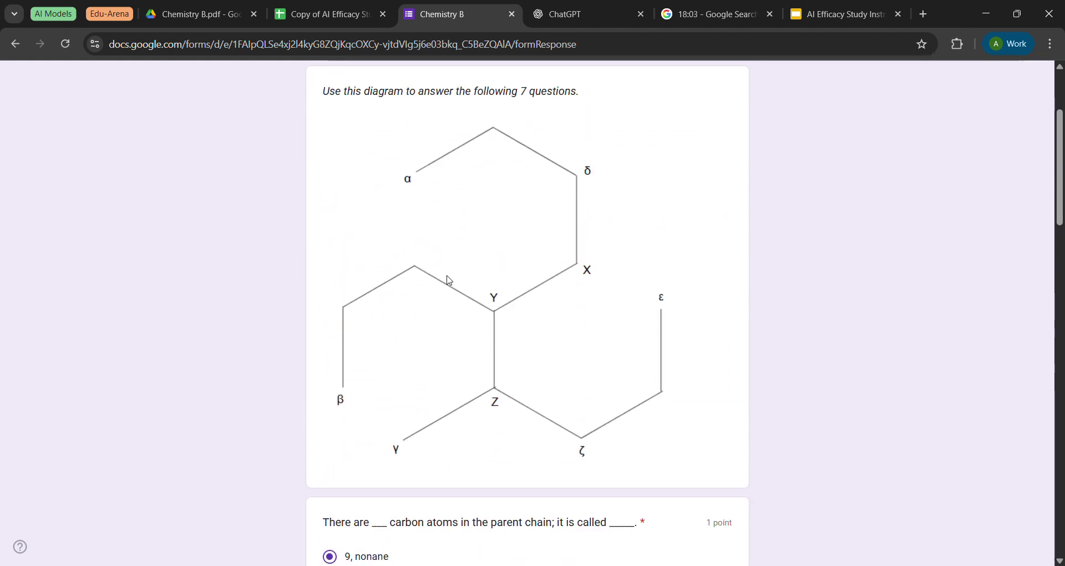
{"action": "scroll", "coordinate": [449, 280], "scroll_direction": "down", "scroll_amount": 9}
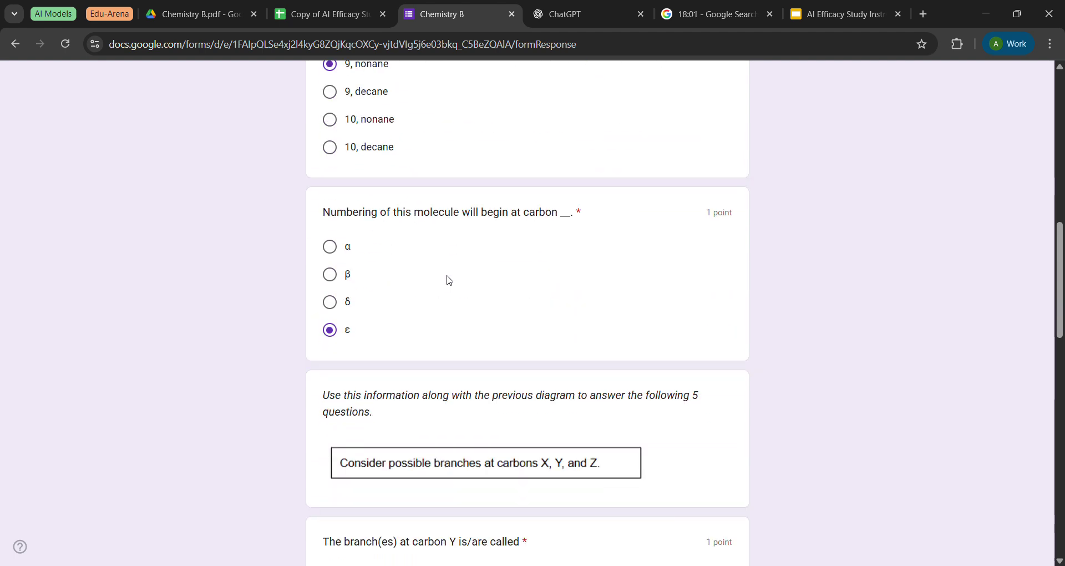
{"action": "scroll", "coordinate": [449, 280], "scroll_direction": "down", "scroll_amount": 1}
{"action": "scroll", "coordinate": [450, 280], "scroll_direction": "up", "scroll_amount": 2}
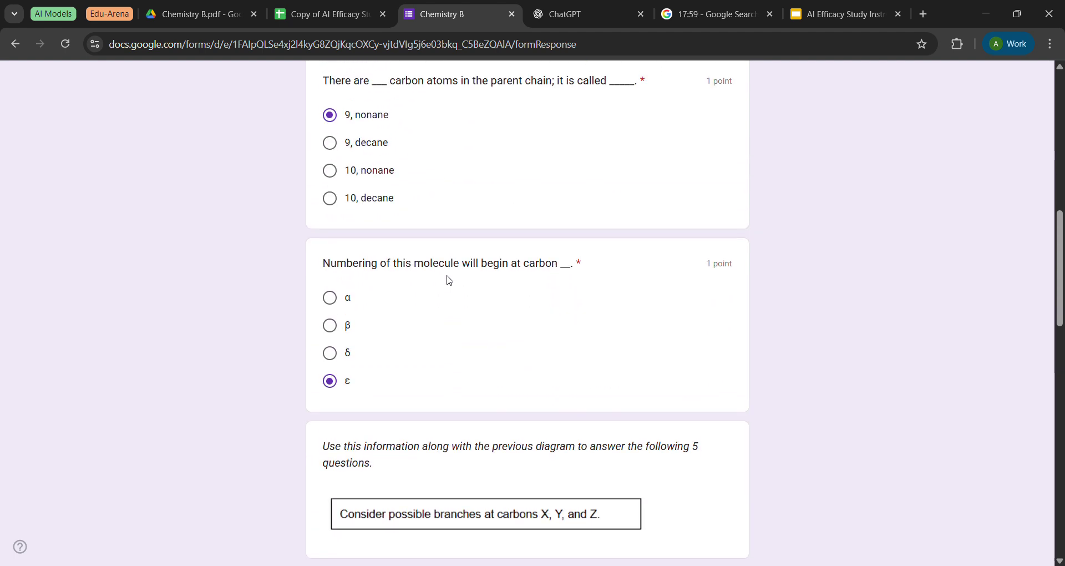
{"action": "scroll", "coordinate": [449, 281], "scroll_direction": "down", "scroll_amount": 5}
{"action": "scroll", "coordinate": [449, 280], "scroll_direction": "up", "scroll_amount": 5}
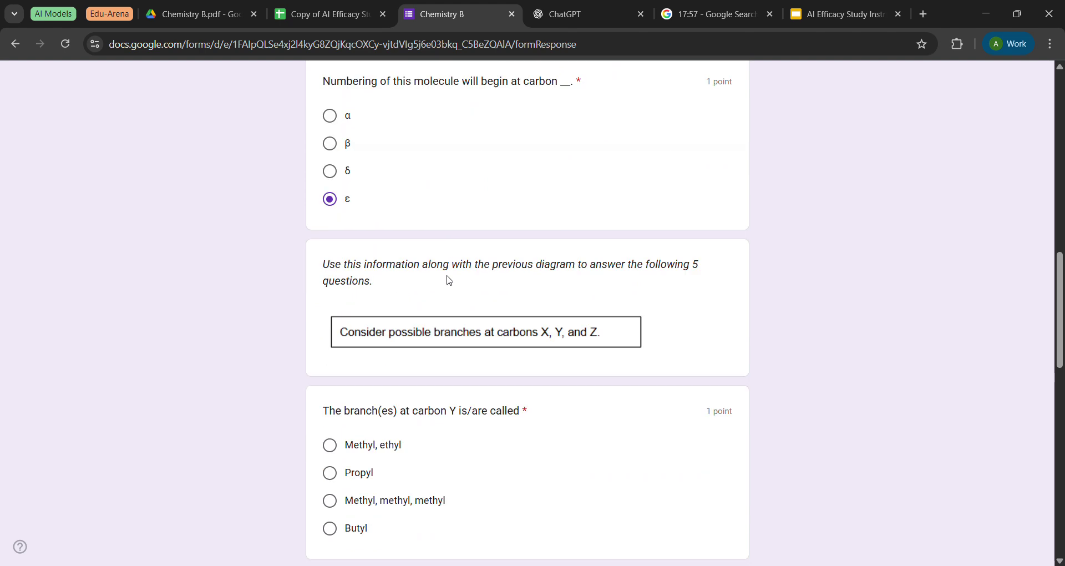
{"action": "scroll", "coordinate": [449, 281], "scroll_direction": "up", "scroll_amount": 5}
{"action": "scroll", "coordinate": [450, 280], "scroll_direction": "down", "scroll_amount": 11}
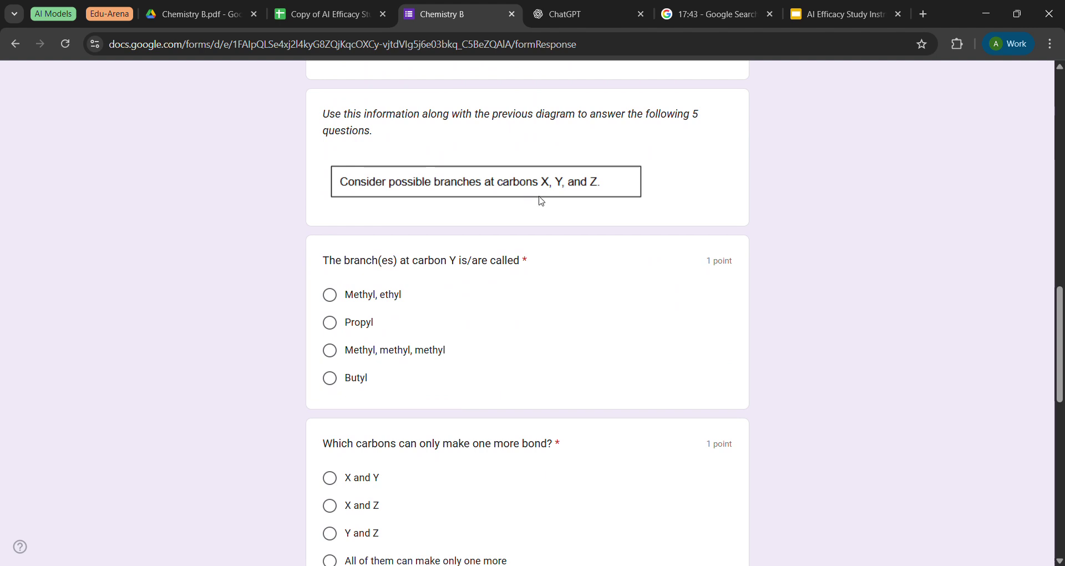
{"action": "scroll", "coordinate": [542, 201], "scroll_direction": "up", "scroll_amount": 10}
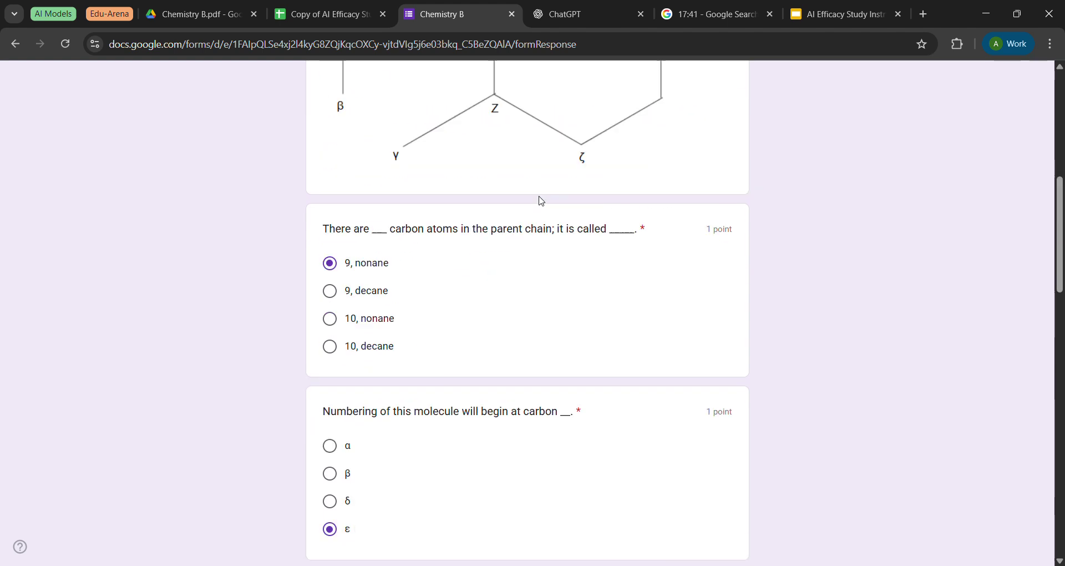
{"action": "scroll", "coordinate": [542, 200], "scroll_direction": "up", "scroll_amount": 5}
{"action": "scroll", "coordinate": [542, 201], "scroll_direction": "down", "scroll_amount": 5}
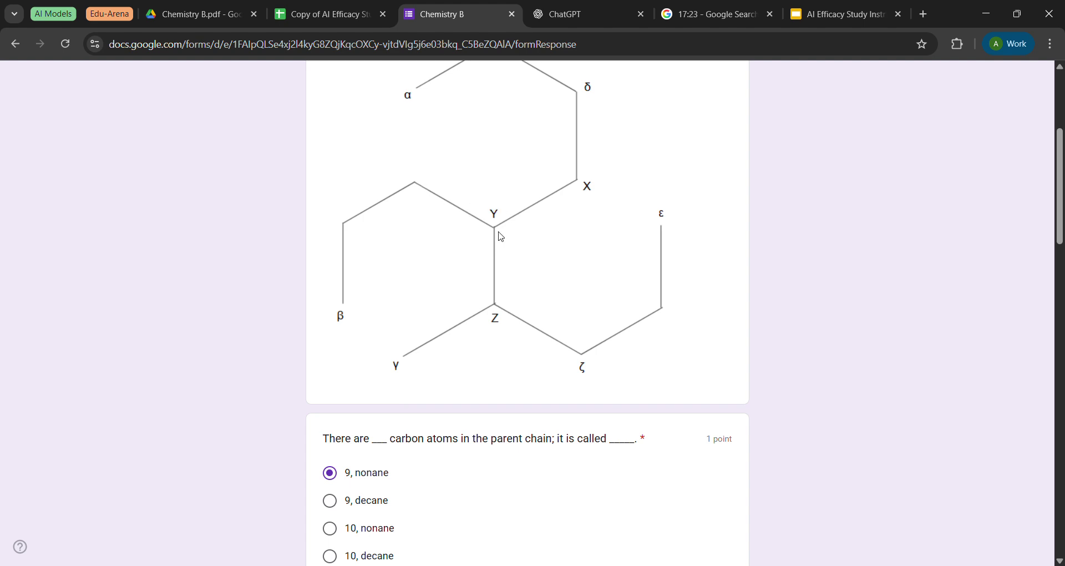
{"action": "scroll", "coordinate": [342, 301], "scroll_direction": "down", "scroll_amount": 12}
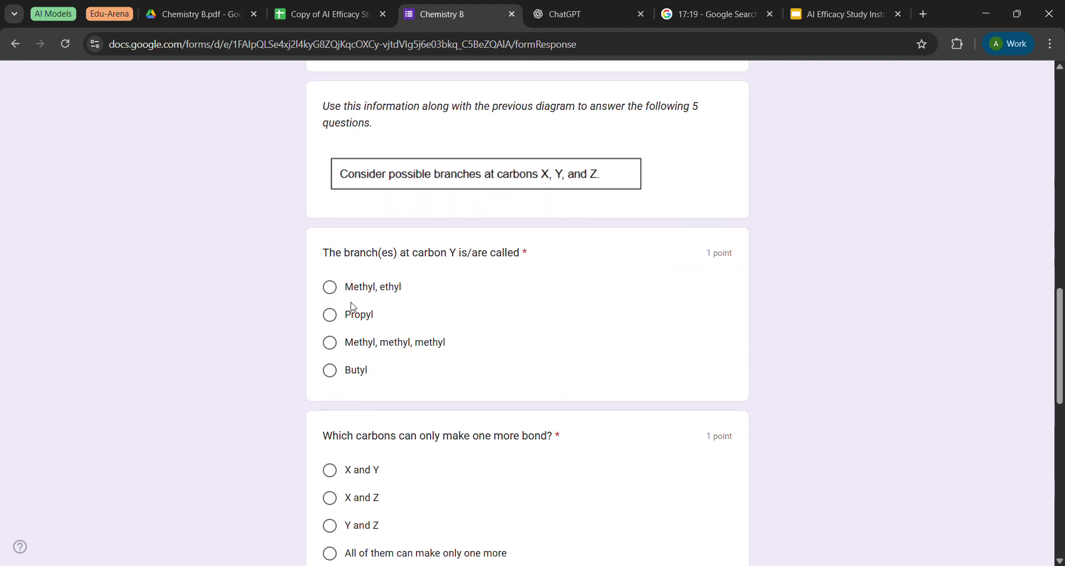
{"action": "left_click", "coordinate": [330, 315]}
Recheck the branch at carbon Y in the molecule diagram against the selected answer.
{"action": "scroll", "coordinate": [444, 249], "scroll_direction": "up", "scroll_amount": 5}
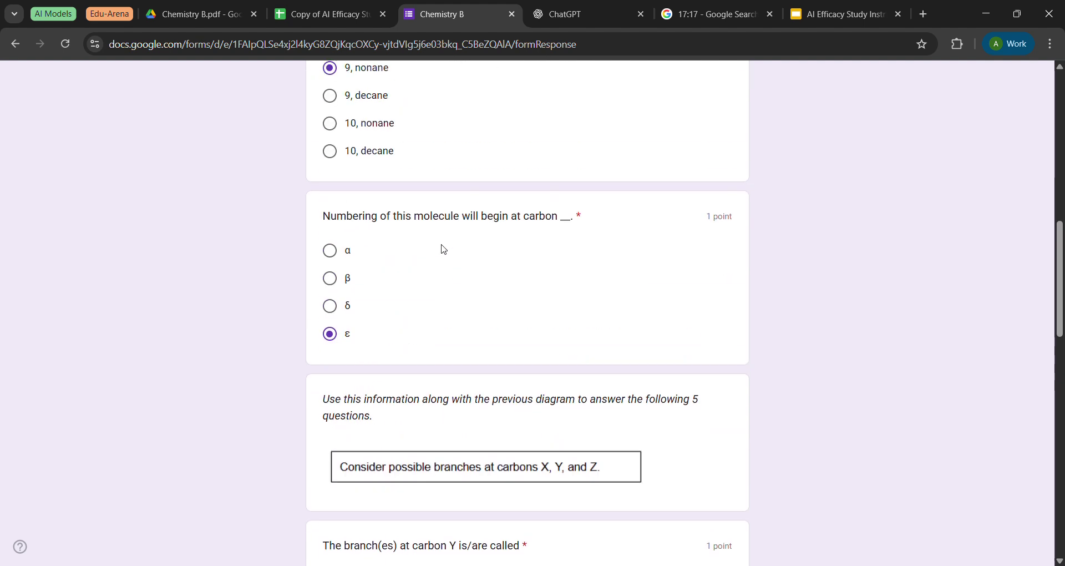
{"action": "scroll", "coordinate": [444, 250], "scroll_direction": "up", "scroll_amount": 6}
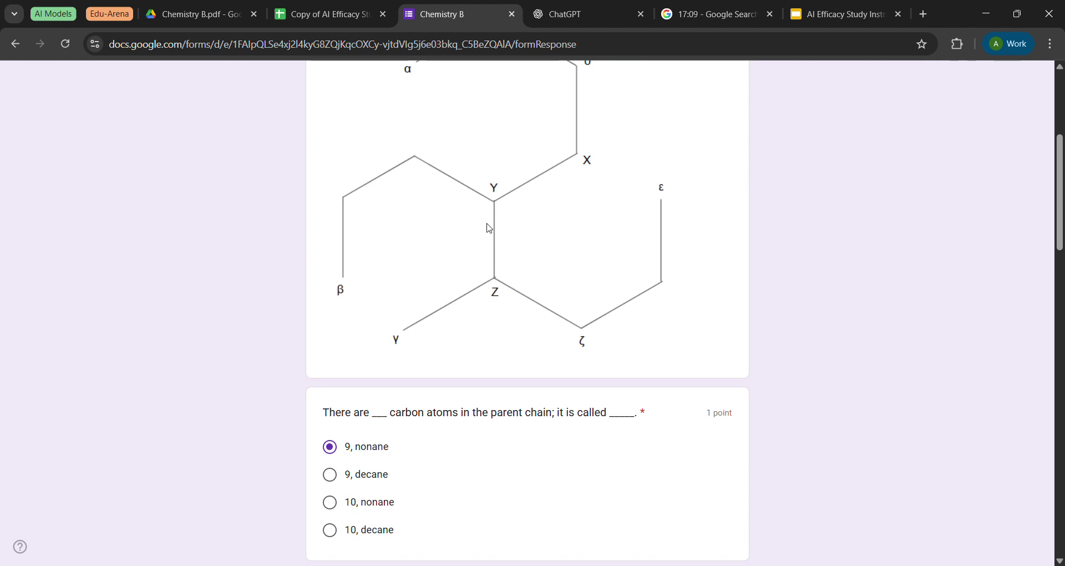
{"action": "scroll", "coordinate": [496, 205], "scroll_direction": "down", "scroll_amount": 1}
{"action": "scroll", "coordinate": [497, 205], "scroll_direction": "up", "scroll_amount": 1}
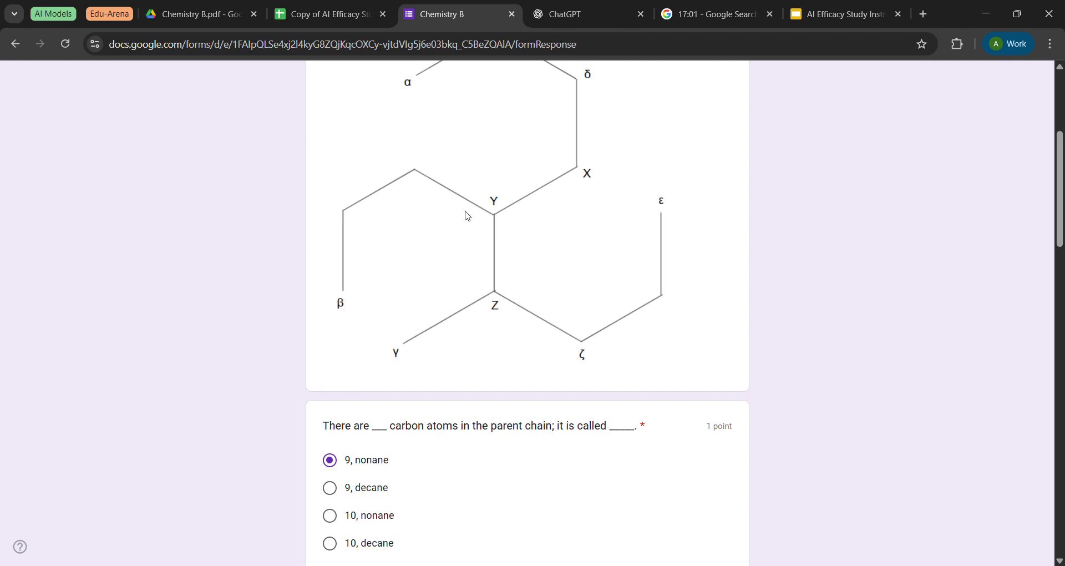
{"action": "scroll", "coordinate": [481, 224], "scroll_direction": "down", "scroll_amount": 7}
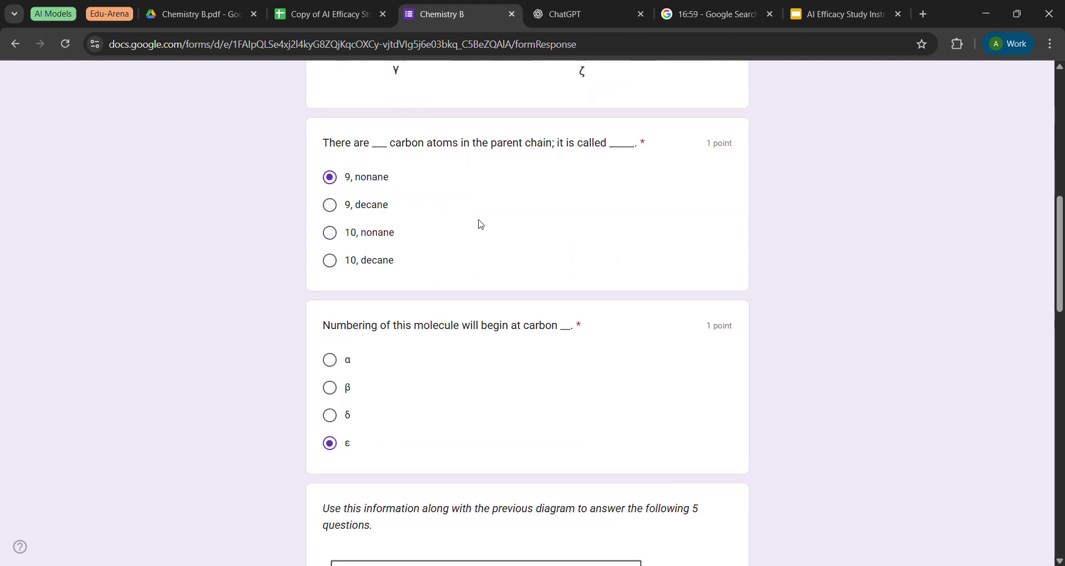
{"action": "scroll", "coordinate": [481, 224], "scroll_direction": "down", "scroll_amount": 2}
{"action": "scroll", "coordinate": [481, 224], "scroll_direction": "down", "scroll_amount": 4}
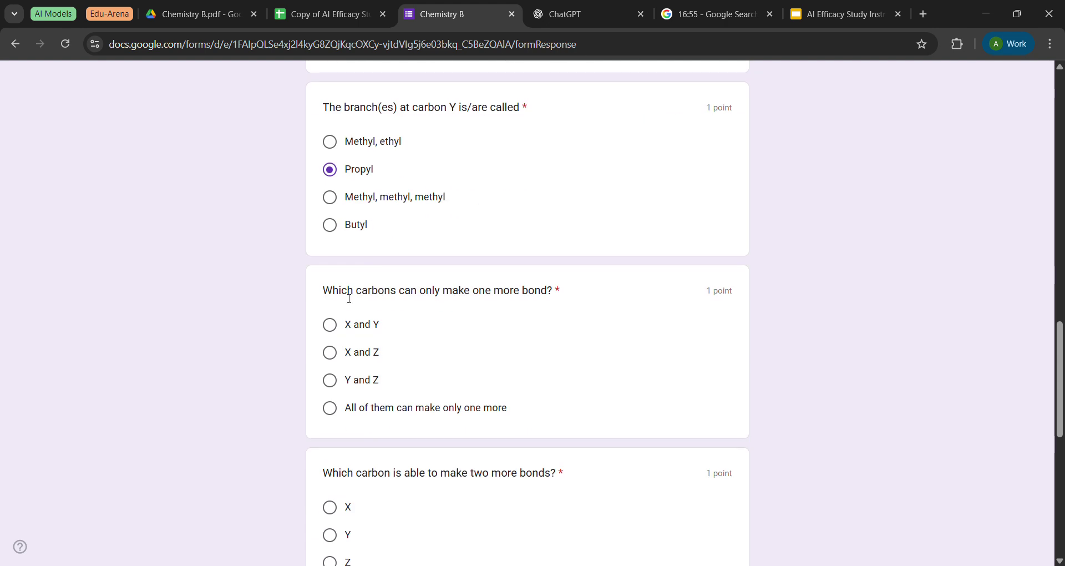
Compare the diagram with the question on carbons that can only make one more bond and choose "Y and Z".
{"action": "left_click_drag", "start_coordinate": [349, 298], "coordinate": [536, 300]}
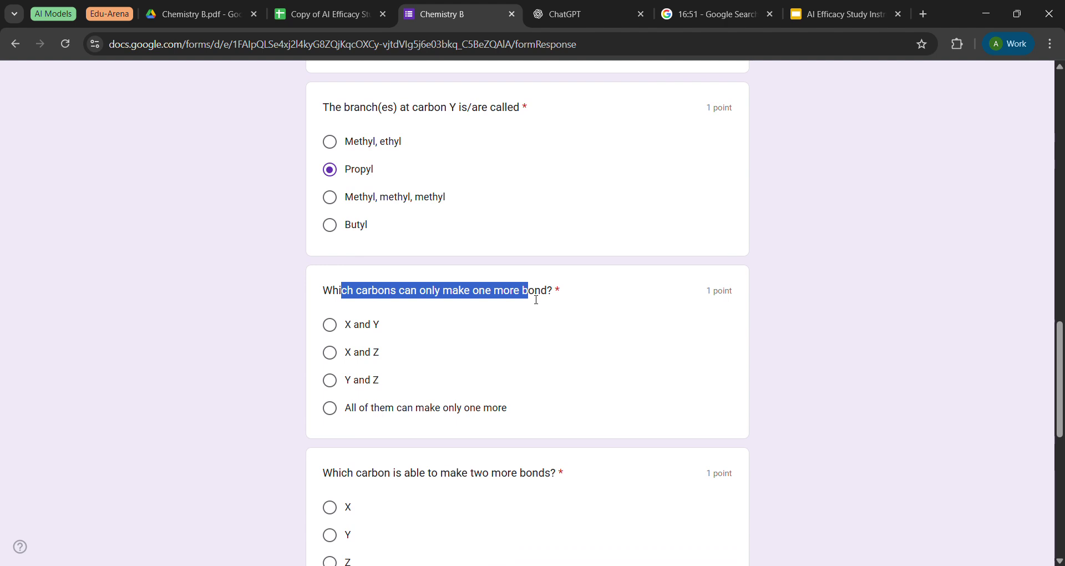
{"action": "left_click", "coordinate": [537, 300]}
{"action": "scroll", "coordinate": [534, 298], "scroll_direction": "up", "scroll_amount": 15}
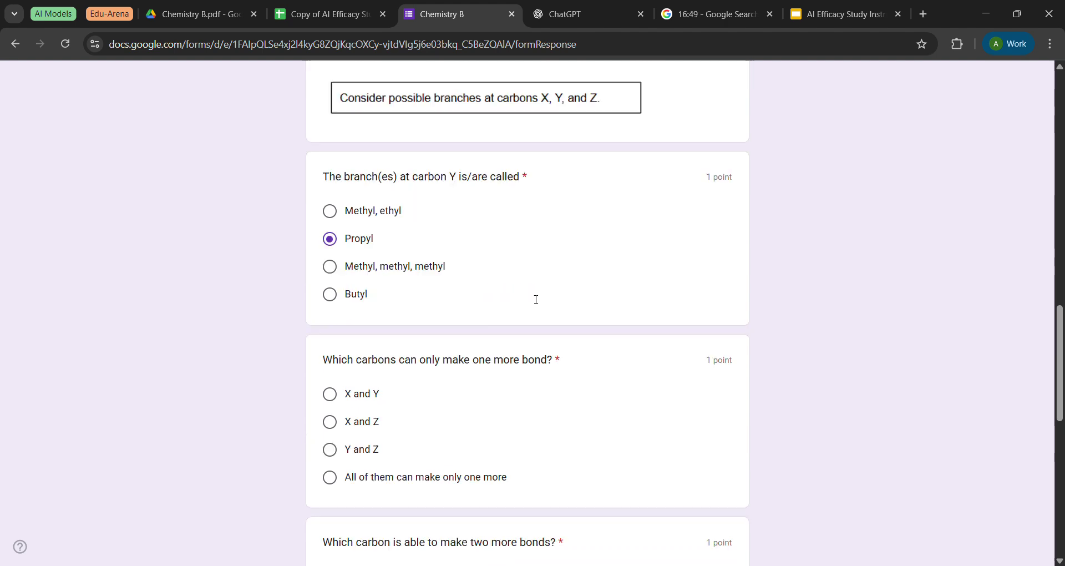
{"action": "scroll", "coordinate": [534, 299], "scroll_direction": "down", "scroll_amount": 15}
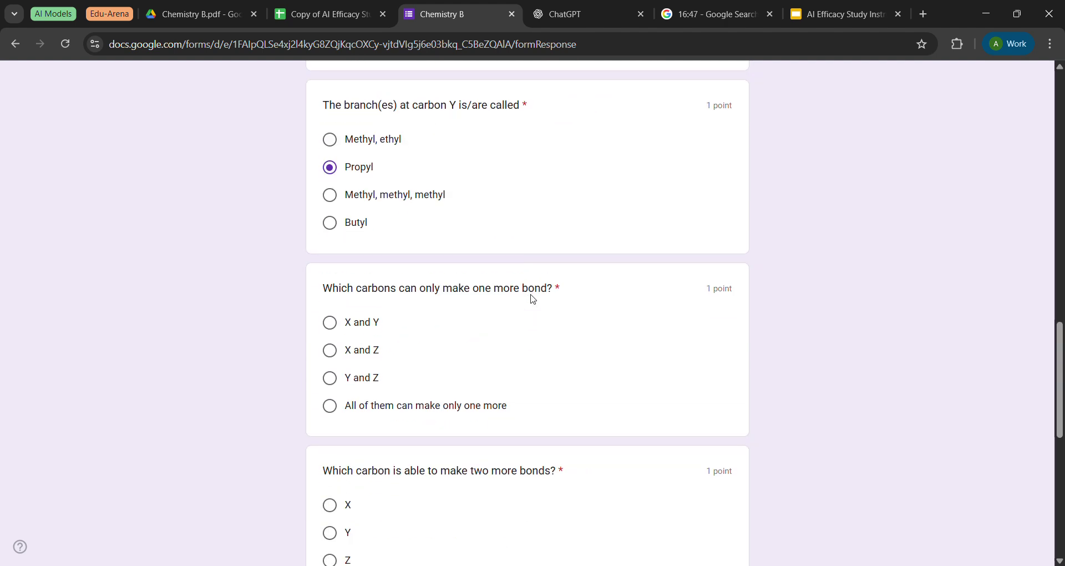
{"action": "scroll", "coordinate": [533, 300], "scroll_direction": "up", "scroll_amount": 8}
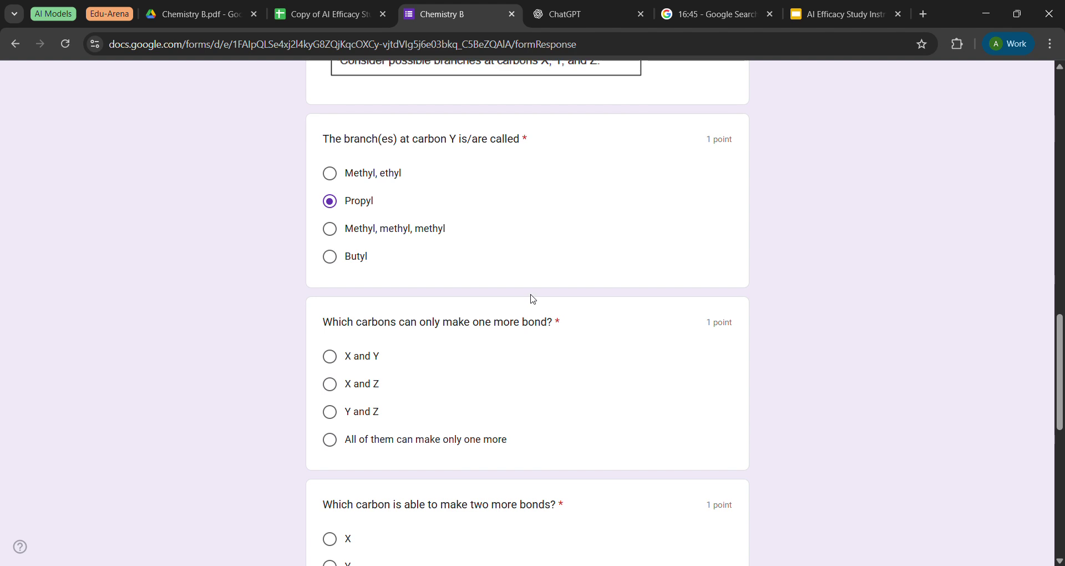
{"action": "scroll", "coordinate": [534, 300], "scroll_direction": "up", "scroll_amount": 7}
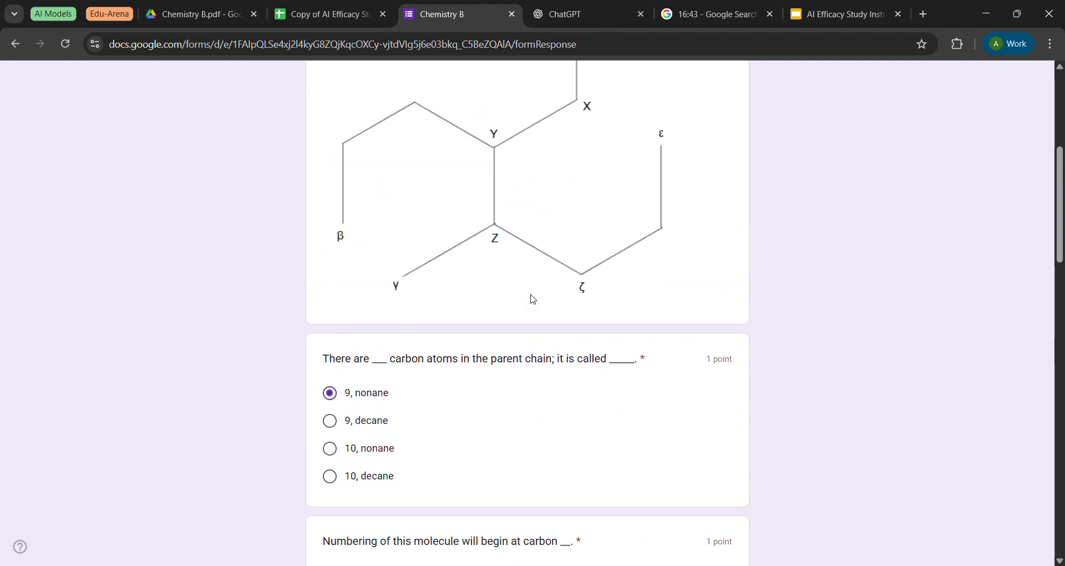
{"action": "scroll", "coordinate": [533, 300], "scroll_direction": "down", "scroll_amount": 10}
{"action": "scroll", "coordinate": [534, 300], "scroll_direction": "down", "scroll_amount": 1}
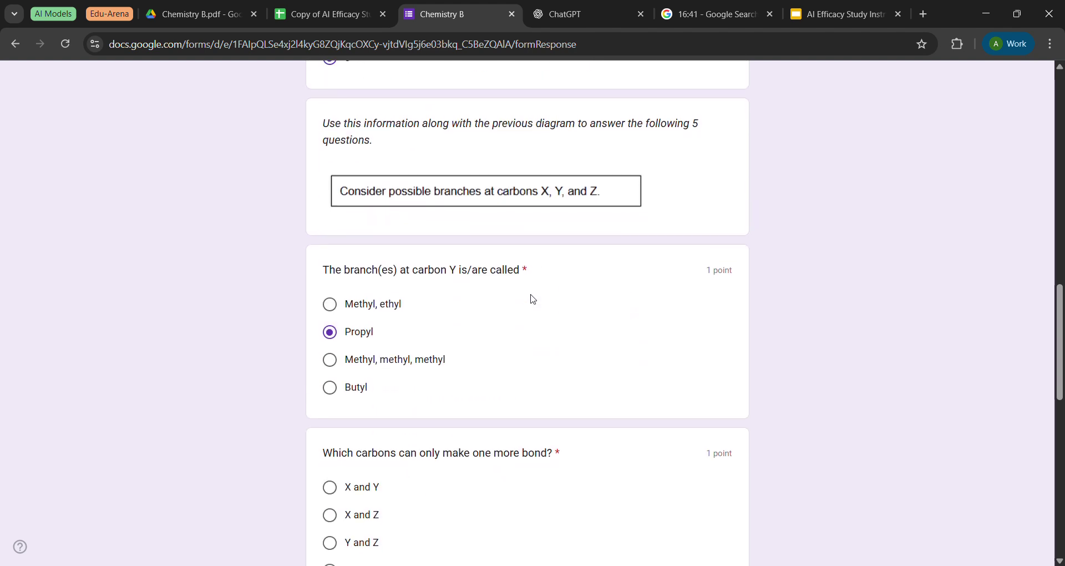
{"action": "scroll", "coordinate": [534, 299], "scroll_direction": "up", "scroll_amount": 10}
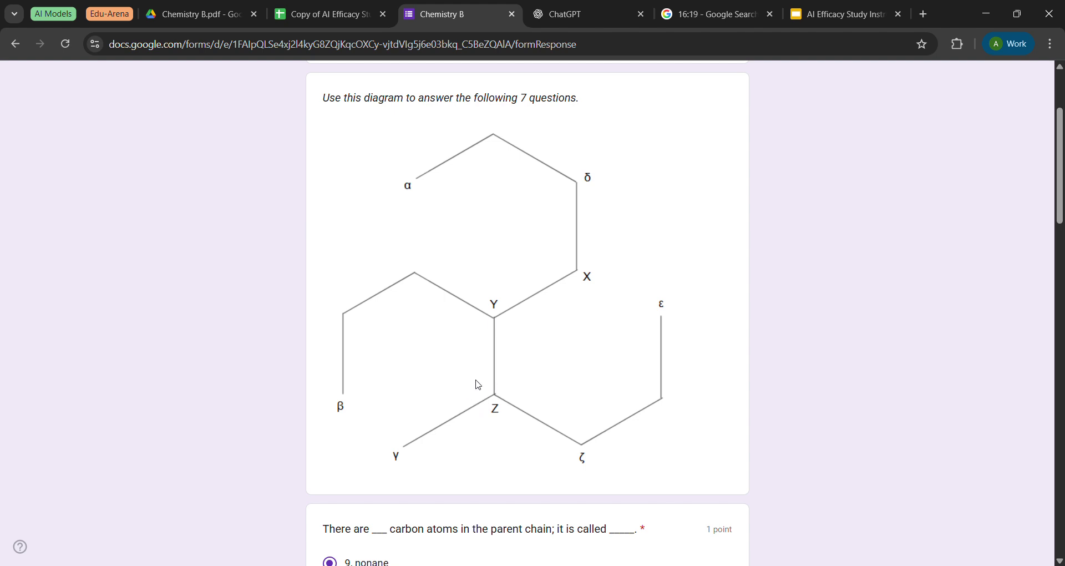
{"action": "scroll", "coordinate": [478, 385], "scroll_direction": "down", "scroll_amount": 10}
{"action": "scroll", "coordinate": [478, 385], "scroll_direction": "down", "scroll_amount": 5}
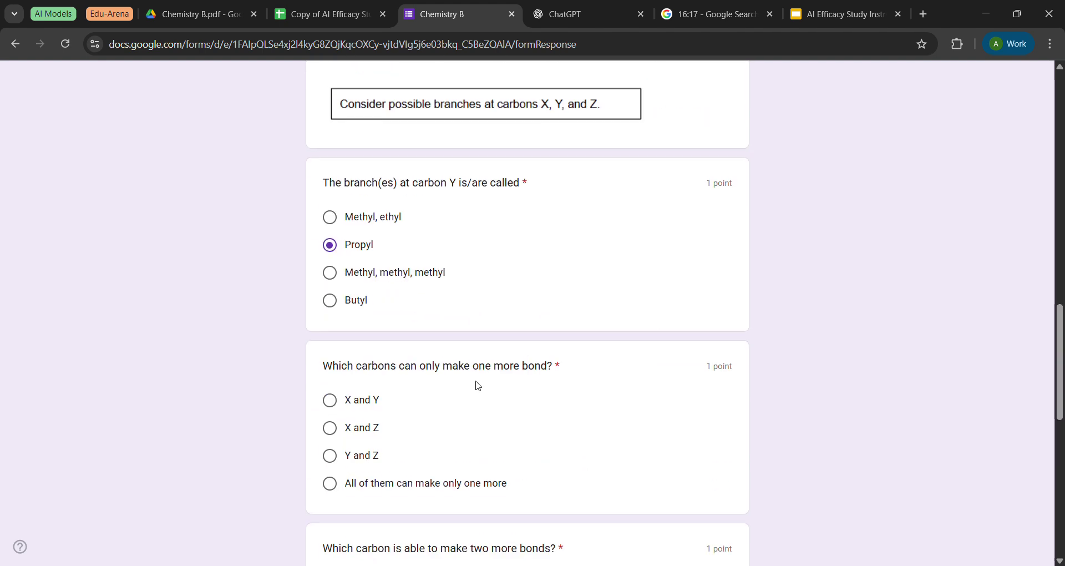
{"action": "left_click", "coordinate": [333, 457]}
Choose X as the carbon able to make two more bonds and check it against the diagram.
{"action": "scroll", "coordinate": [442, 433], "scroll_direction": "down", "scroll_amount": 4}
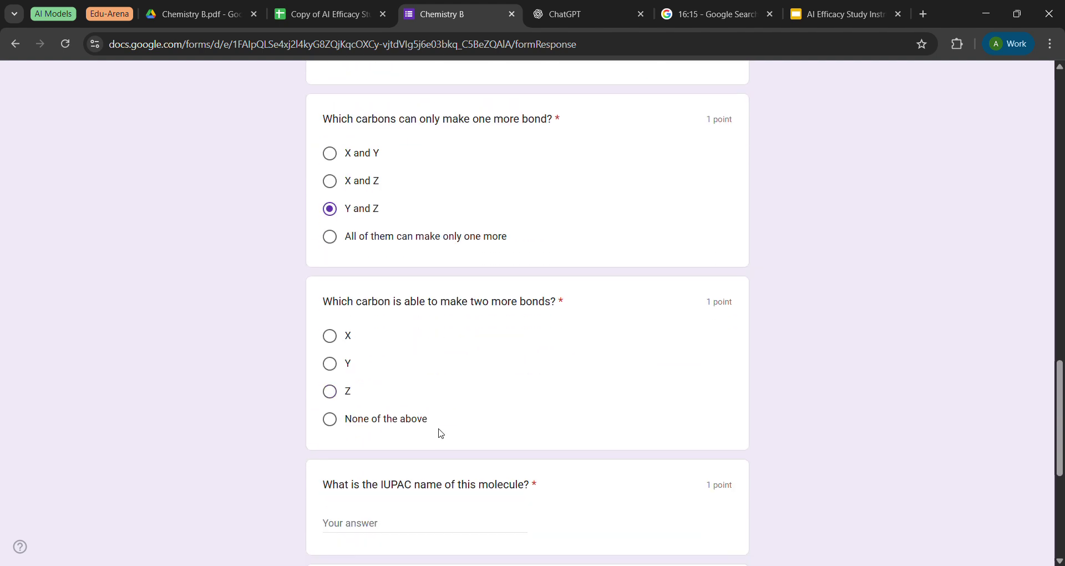
{"action": "left_click", "coordinate": [331, 335]}
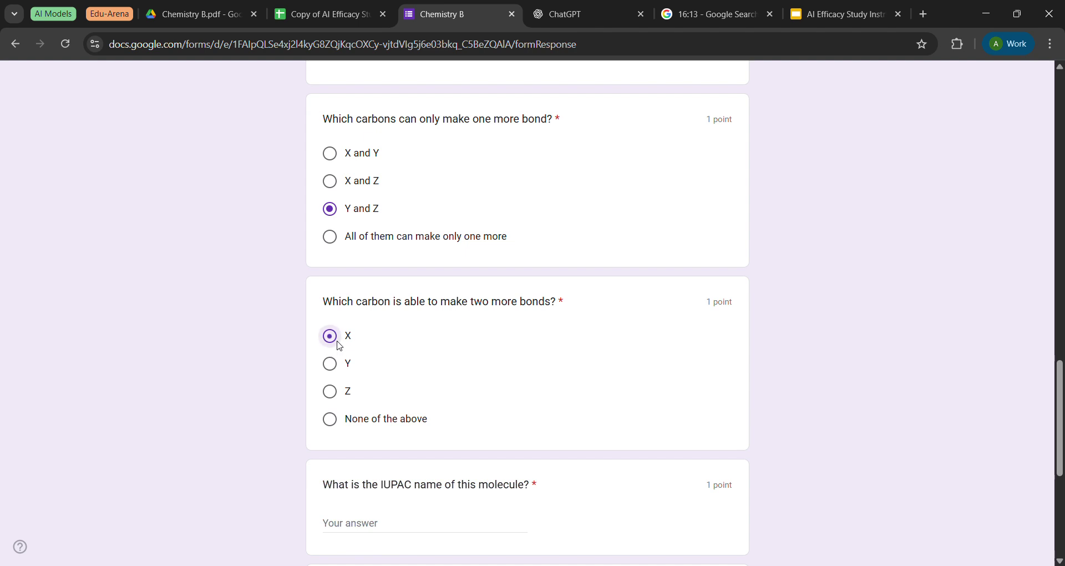
{"action": "scroll", "coordinate": [414, 326], "scroll_direction": "up", "scroll_amount": 15}
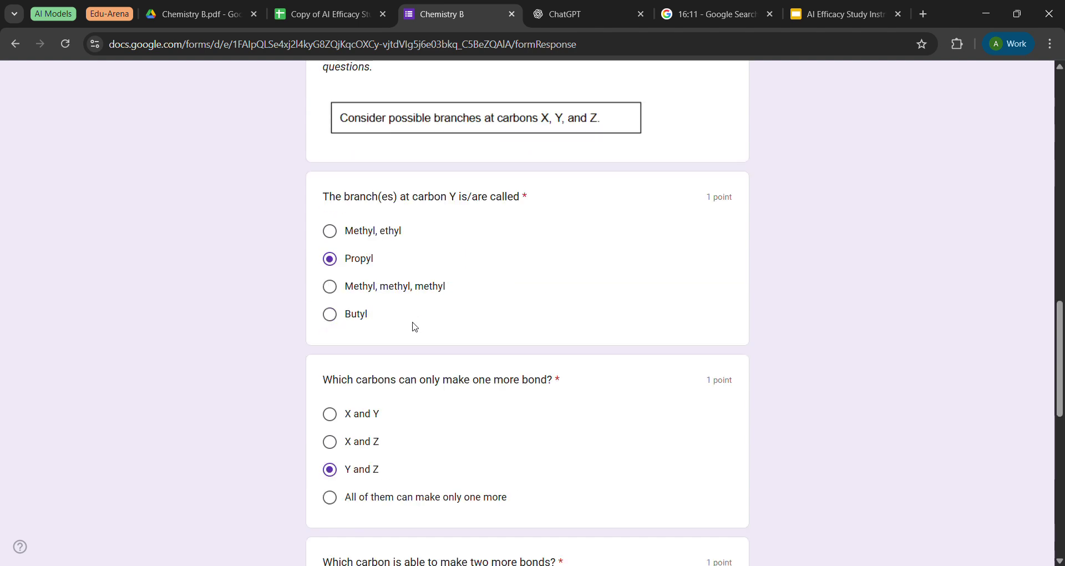
{"action": "scroll", "coordinate": [411, 328], "scroll_direction": "down", "scroll_amount": 4}
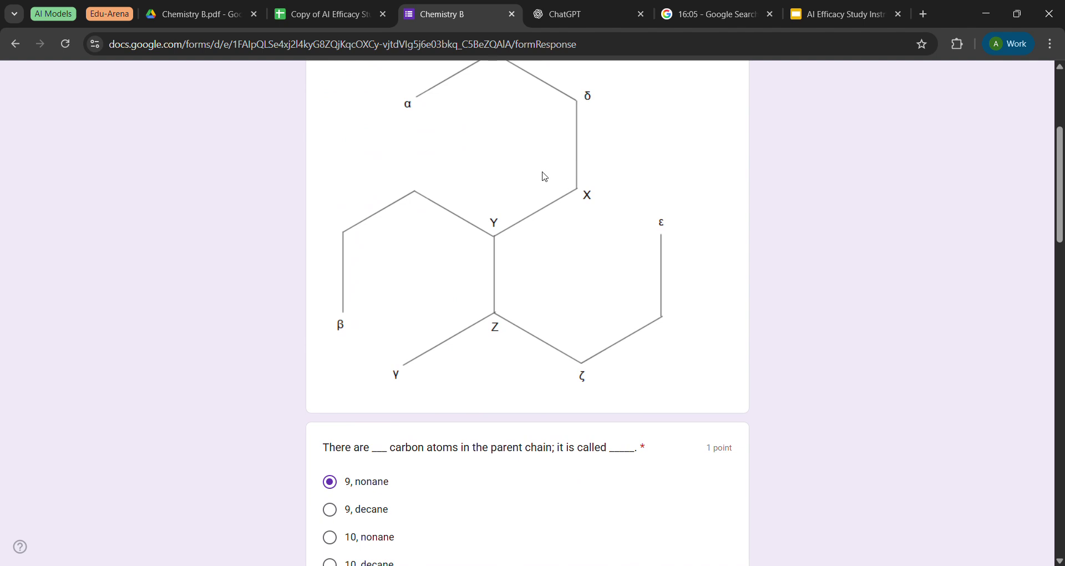
{"action": "scroll", "coordinate": [388, 258], "scroll_direction": "down", "scroll_amount": 15}
{"action": "scroll", "coordinate": [392, 259], "scroll_direction": "down", "scroll_amount": 3}
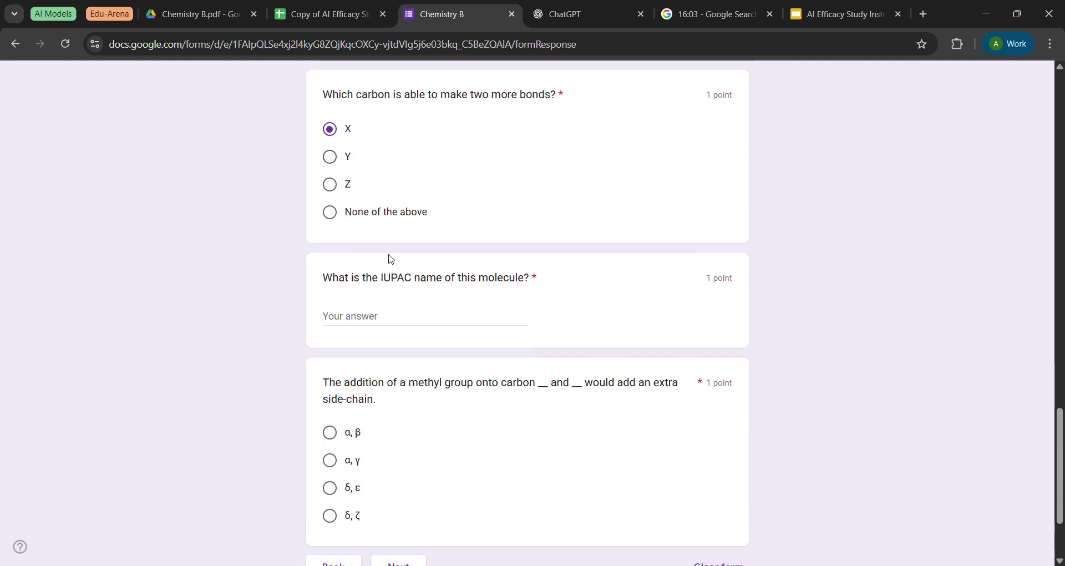
Locate the methyl branch in the diagram and begin the IUPAC name answer with "4-methyl".
{"action": "scroll", "coordinate": [391, 259], "scroll_direction": "up", "scroll_amount": 16}
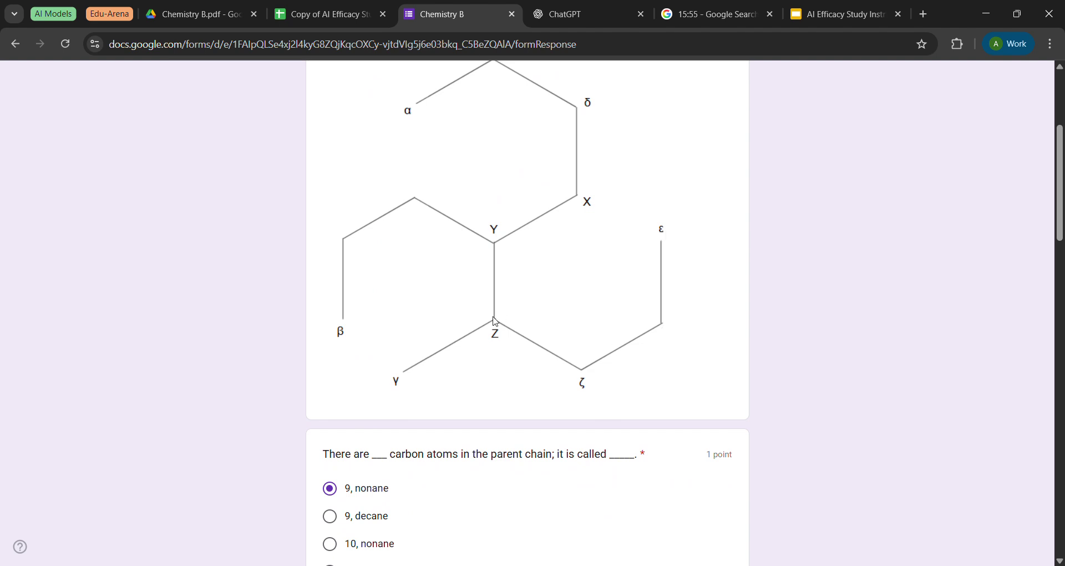
{"action": "scroll", "coordinate": [496, 319], "scroll_direction": "down", "scroll_amount": 15}
{"action": "scroll", "coordinate": [496, 320], "scroll_direction": "down", "scroll_amount": 7}
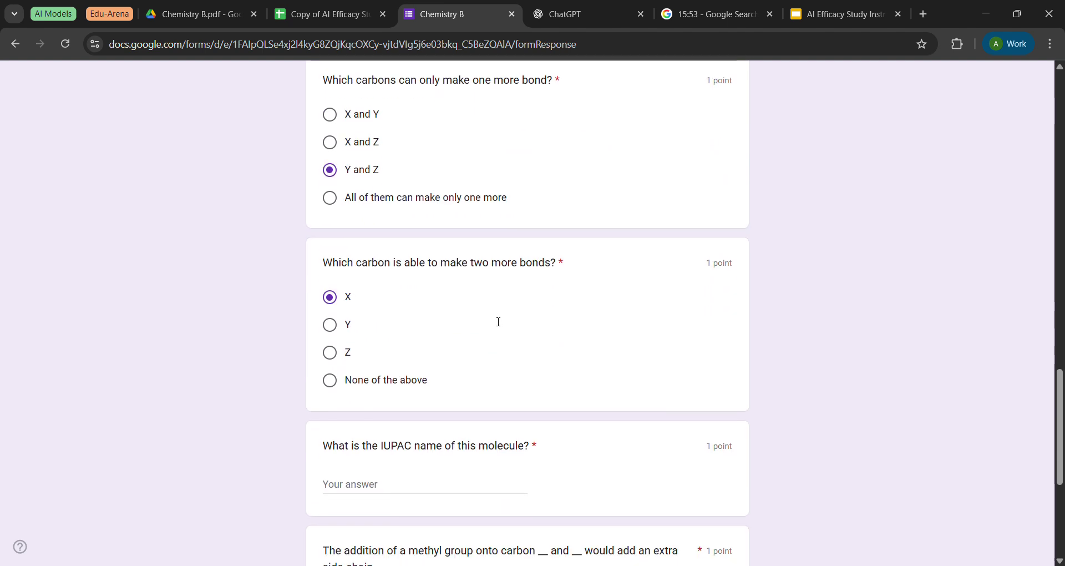
{"action": "left_click", "coordinate": [460, 331]}
{"action": "type", "text": "4 "}
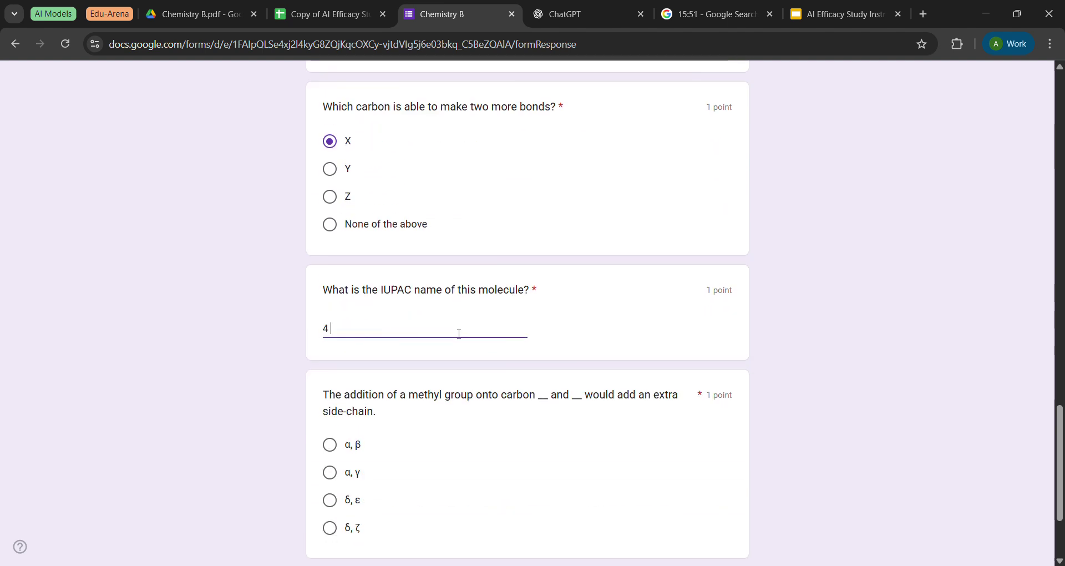
{"action": "type", "text": "met"}
{"action": "key", "text": "BackSpace"}
{"action": "key", "text": "BackSpace"}
{"action": "key", "text": "BackSpace"}
{"action": "key", "text": "BackSpace"}
{"action": "type", "text": "-methyl"}
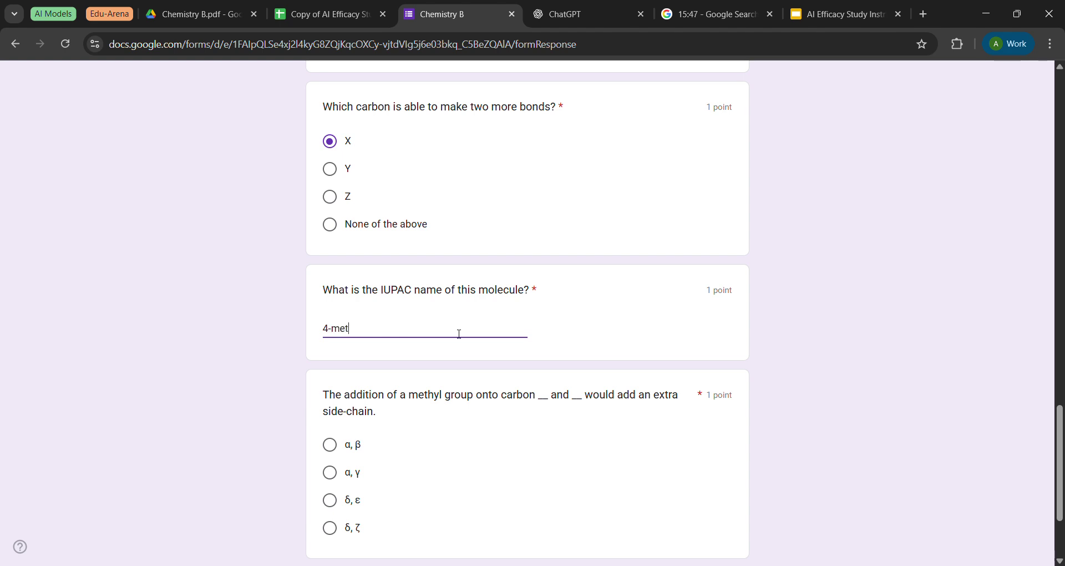
Check the branch position at carbon Y in the diagram and add "5-propyl" to the IUPAC name.
{"action": "scroll", "coordinate": [460, 334], "scroll_direction": "up", "scroll_amount": 1}
{"action": "scroll", "coordinate": [460, 333], "scroll_direction": "up", "scroll_amount": 15}
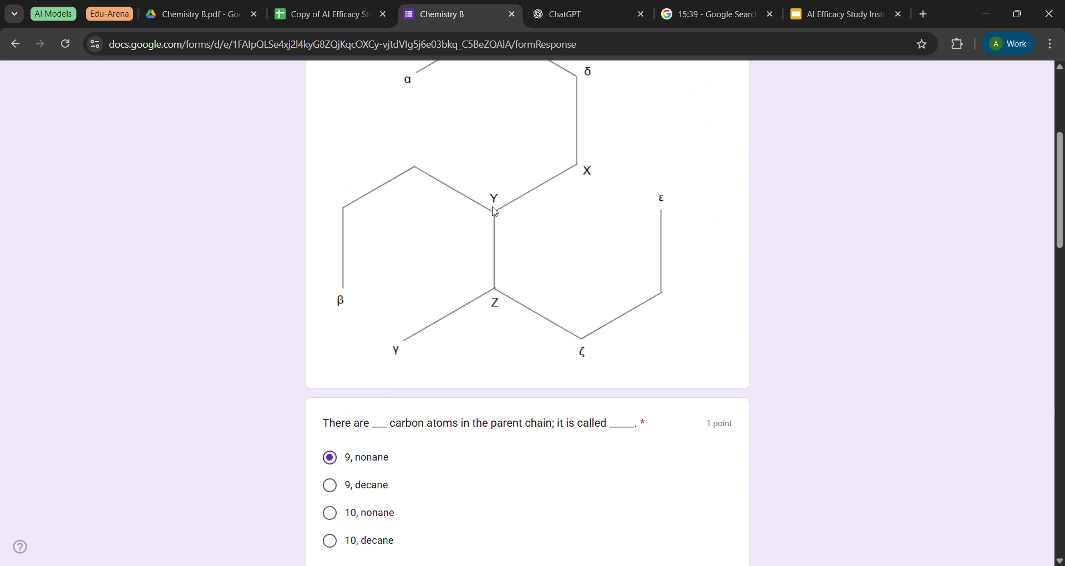
{"action": "scroll", "coordinate": [495, 211], "scroll_direction": "down", "scroll_amount": 15}
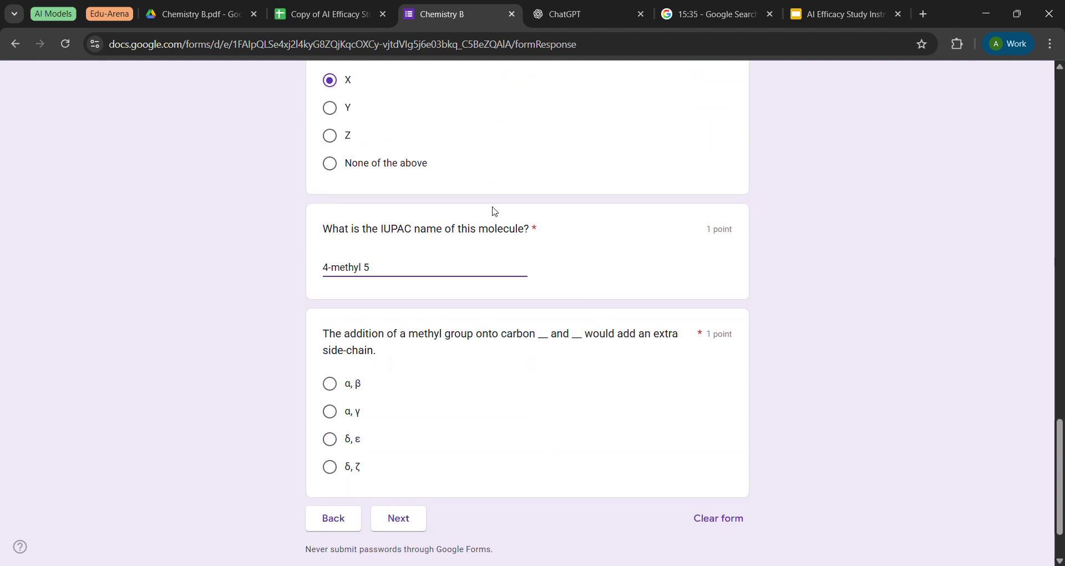
{"action": "type", "text": "propyl"}
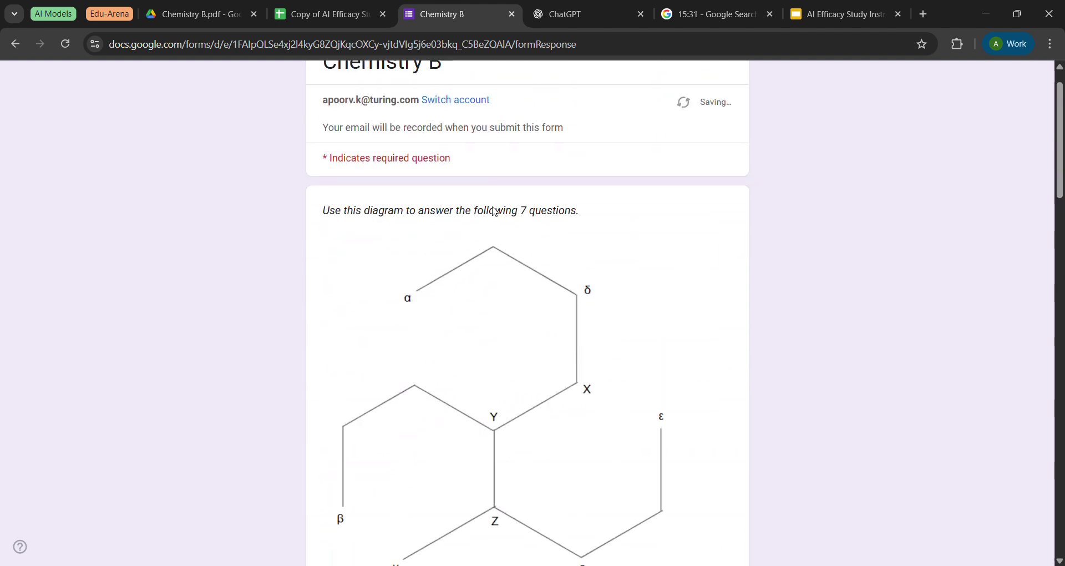
Complete the IUPAC name as "4-methyl 5-propyl nonane" and check its branch numbering against the molecule diagram.
{"action": "scroll", "coordinate": [494, 210], "scroll_direction": "down", "scroll_amount": 18}
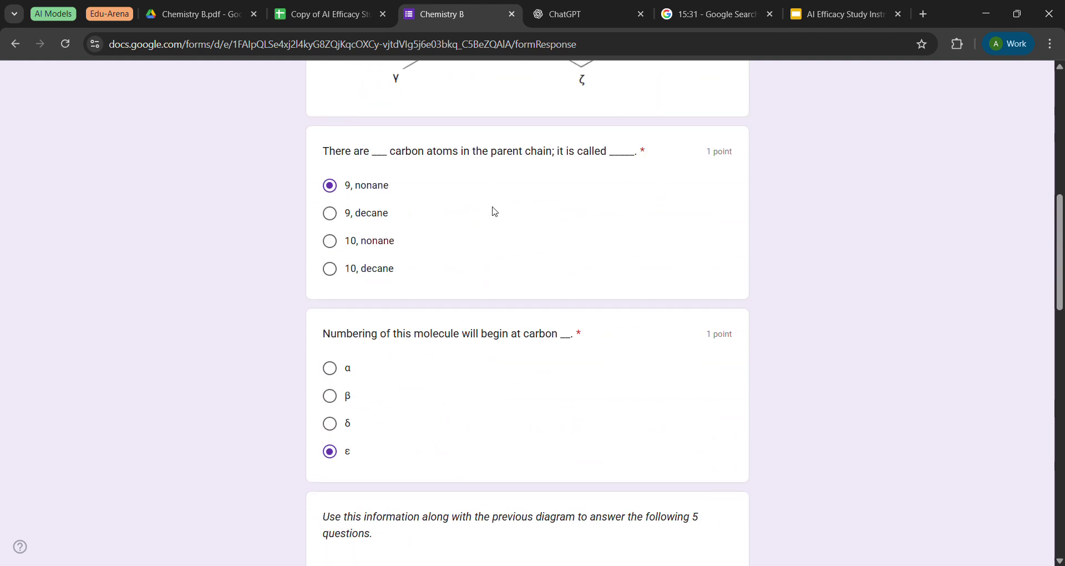
{"action": "scroll", "coordinate": [499, 211], "scroll_direction": "down", "scroll_amount": 1}
{"action": "scroll", "coordinate": [496, 211], "scroll_direction": "up", "scroll_amount": 12}
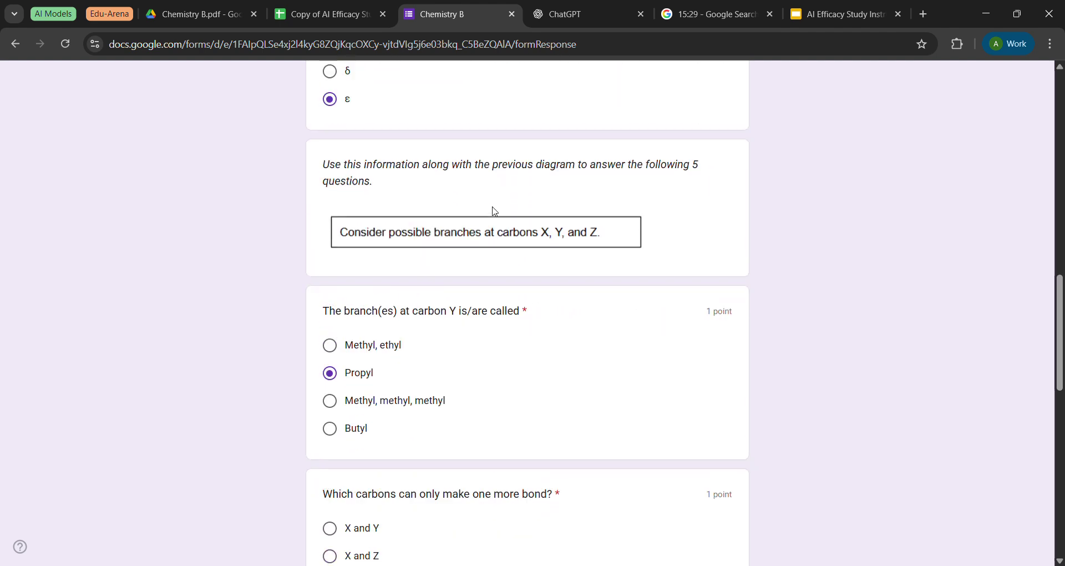
{"action": "scroll", "coordinate": [496, 211], "scroll_direction": "up", "scroll_amount": 2}
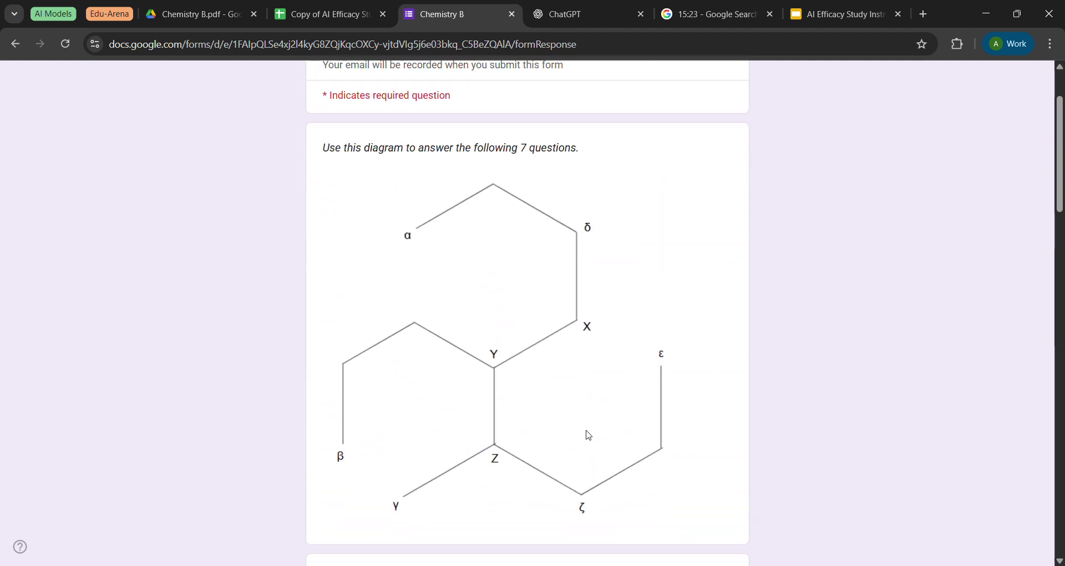
{"action": "scroll", "coordinate": [590, 436], "scroll_direction": "down", "scroll_amount": 20}
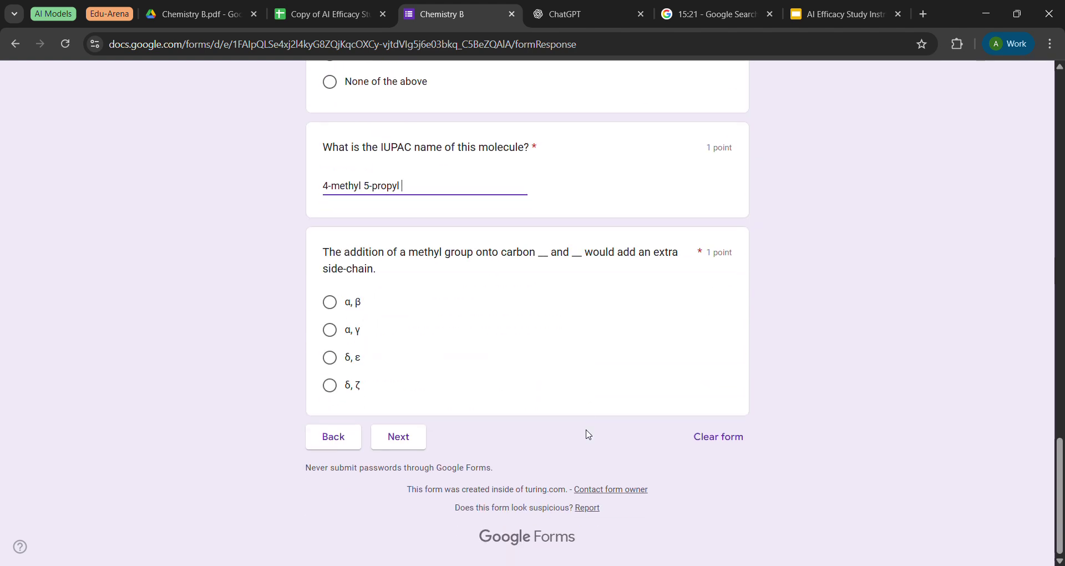
{"action": "type", "text": "nonane"}
{"action": "scroll", "coordinate": [500, 202], "scroll_direction": "up", "scroll_amount": 1}
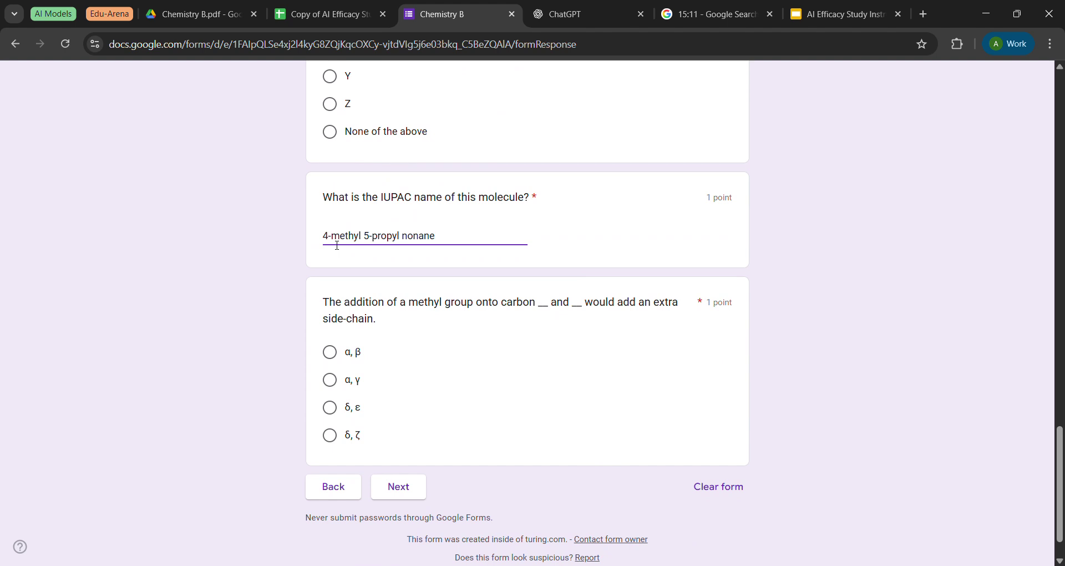
{"action": "left_click_drag", "start_coordinate": [337, 245], "coordinate": [394, 249]}
{"action": "left_click", "coordinate": [395, 250]}
{"action": "scroll", "coordinate": [373, 252], "scroll_direction": "up", "scroll_amount": 20}
{"action": "scroll", "coordinate": [373, 252], "scroll_direction": "down", "scroll_amount": 3}
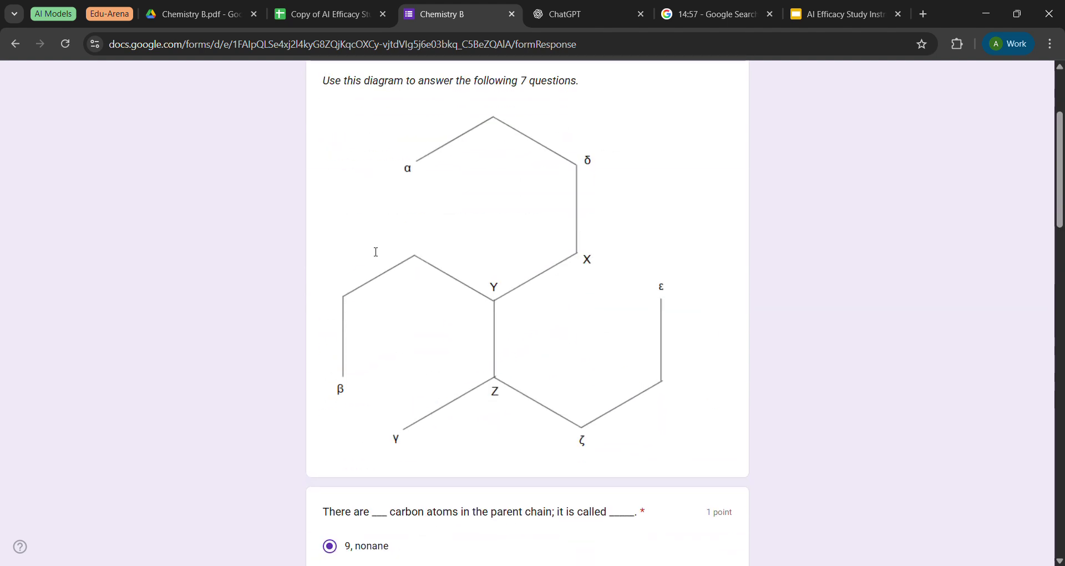
Check the molecule diagram, choose δ, ζ for the methyl additions that create an extra side-chain, and continue to the next section.
{"action": "scroll", "coordinate": [373, 251], "scroll_direction": "down", "scroll_amount": 18}
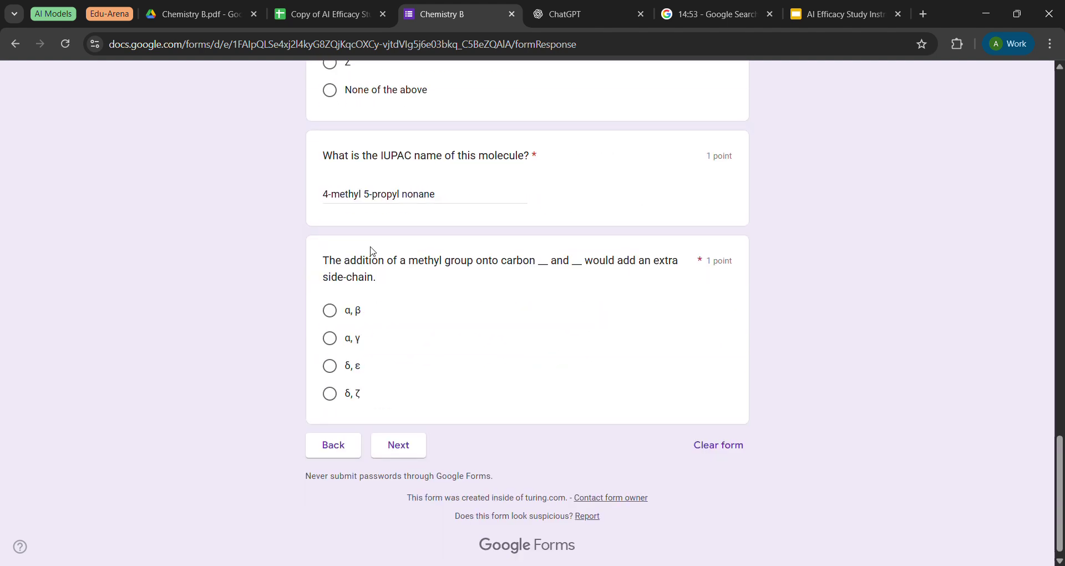
{"action": "scroll", "coordinate": [373, 252], "scroll_direction": "up", "scroll_amount": 15}
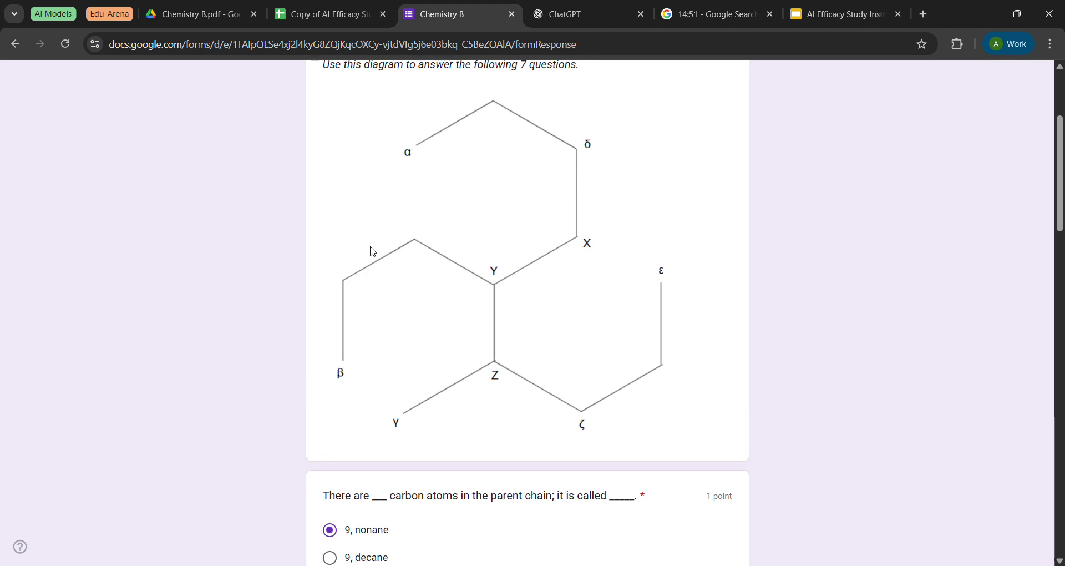
{"action": "scroll", "coordinate": [373, 252], "scroll_direction": "down", "scroll_amount": 1}
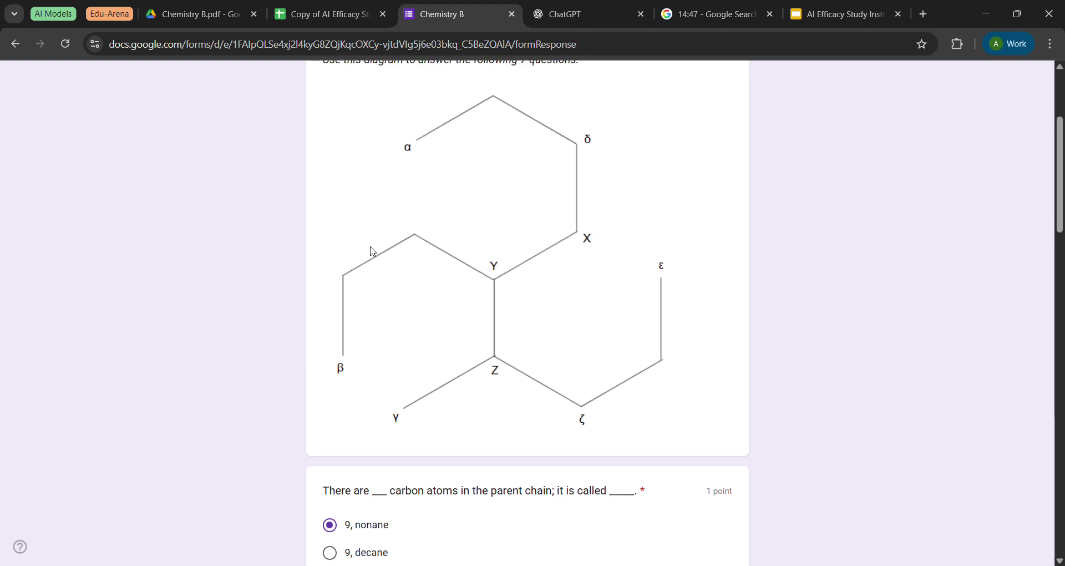
{"action": "scroll", "coordinate": [373, 252], "scroll_direction": "down", "scroll_amount": 15}
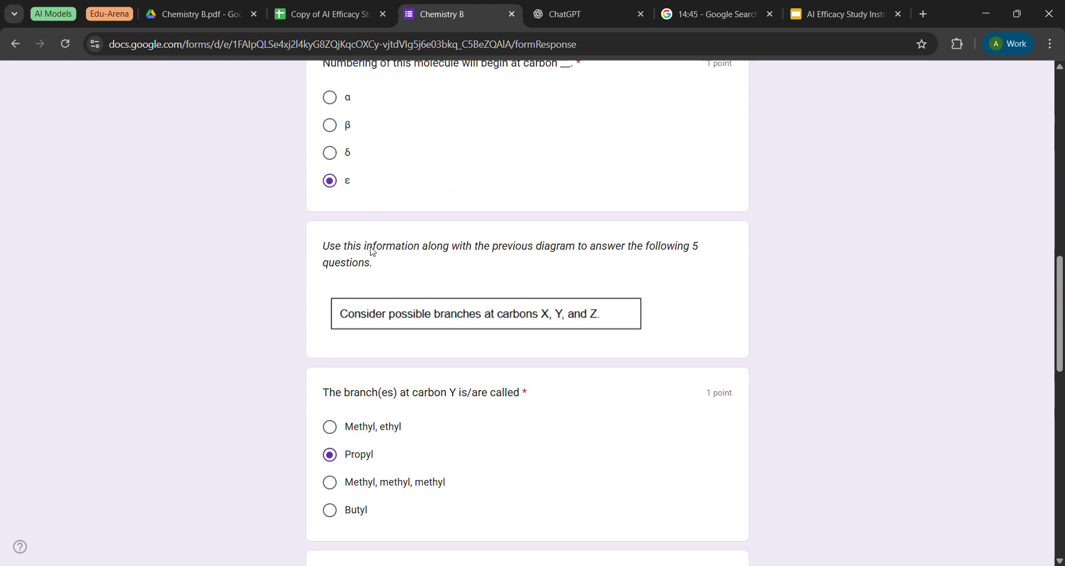
{"action": "left_click", "coordinate": [331, 387]}
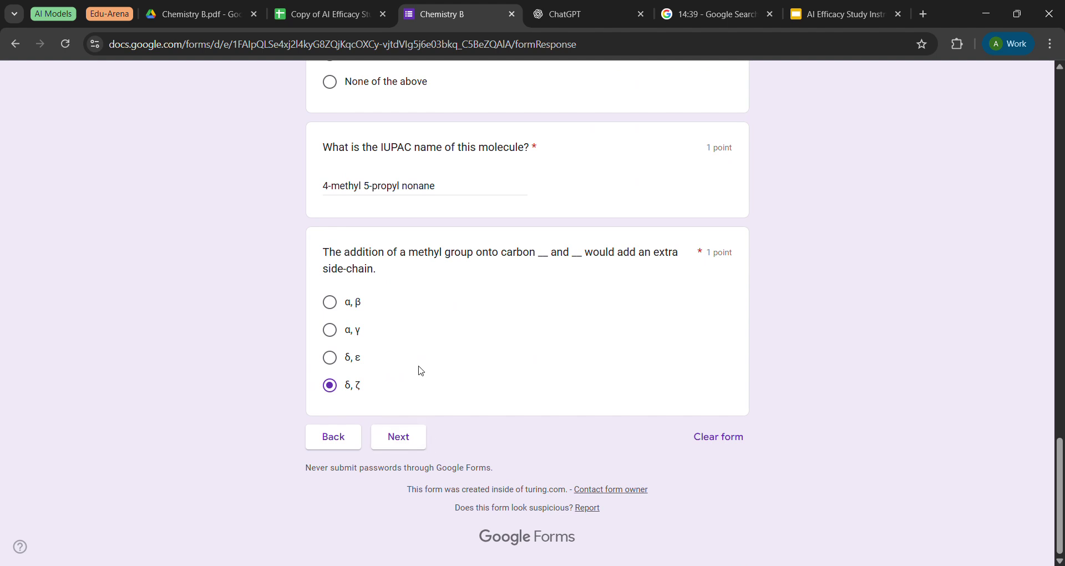
{"action": "left_click", "coordinate": [421, 443]}
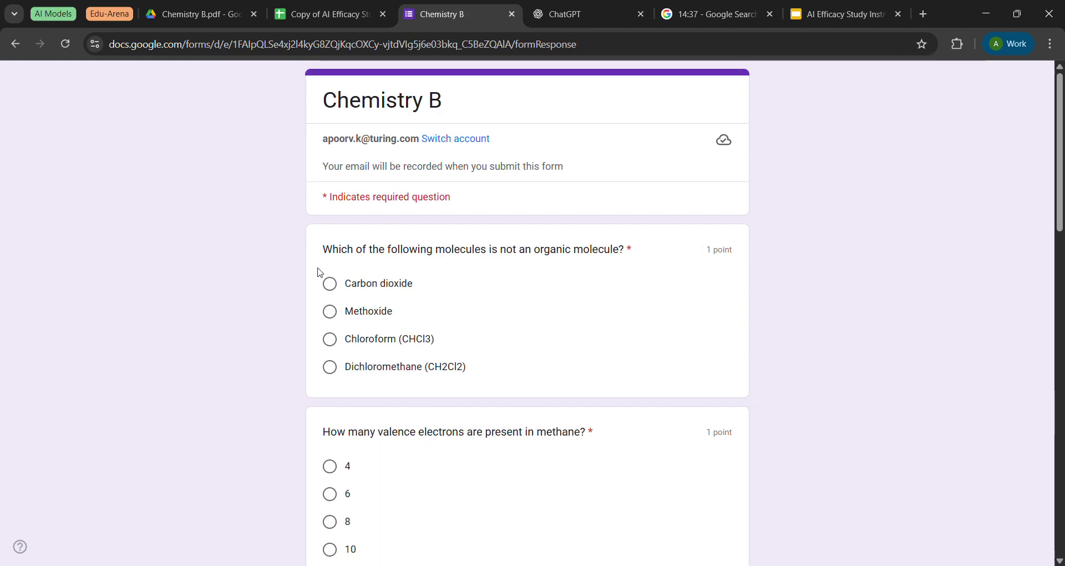
Read the question about which molecule is not organic and choose Carbon dioxide.
{"action": "left_click_drag", "start_coordinate": [338, 249], "coordinate": [604, 244]}
{"action": "left_click", "coordinate": [604, 244]}
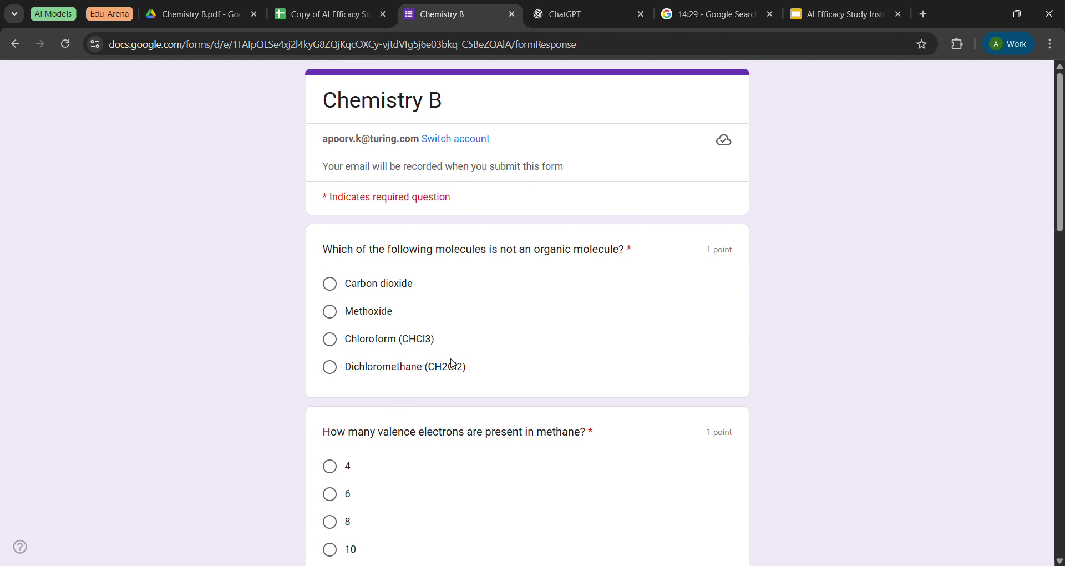
{"action": "left_click", "coordinate": [390, 294]}
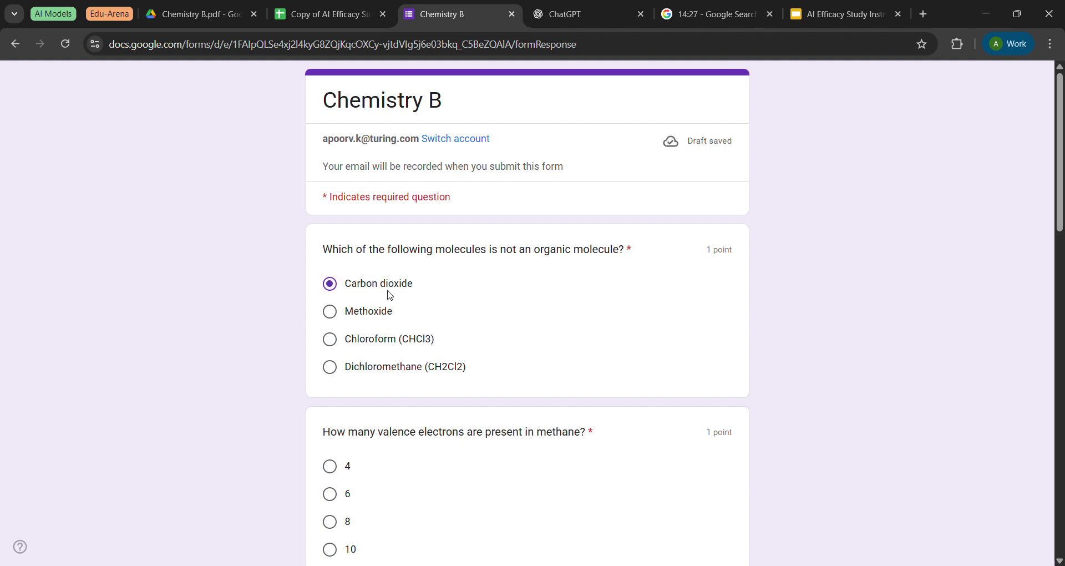
Choose 8 as methane's number of valence electrons and Oxygen as the element with the same number of electrons.
{"action": "scroll", "coordinate": [460, 336], "scroll_direction": "down", "scroll_amount": 1}
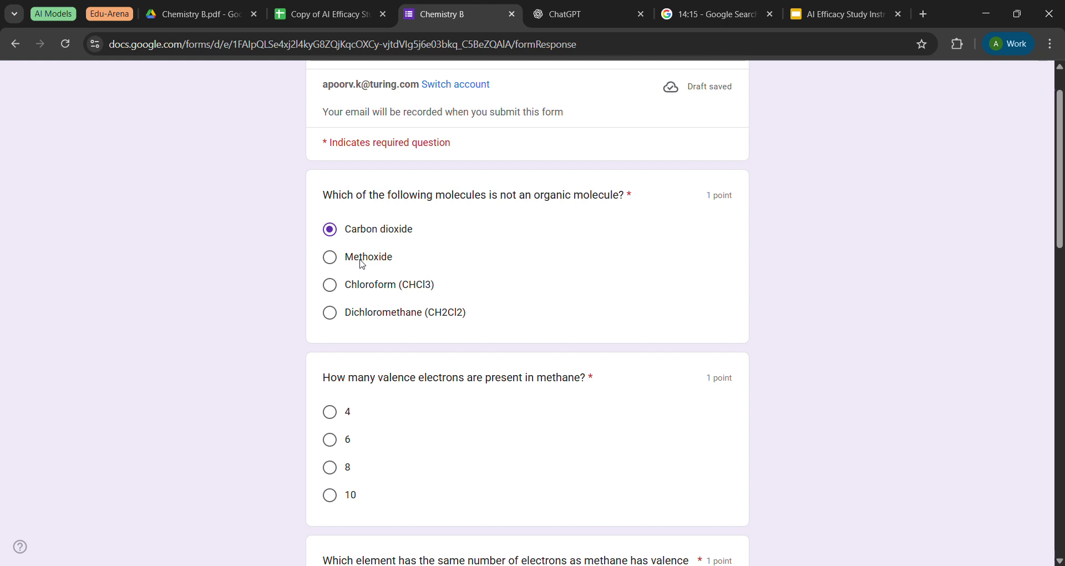
{"action": "scroll", "coordinate": [362, 264], "scroll_direction": "down", "scroll_amount": 2}
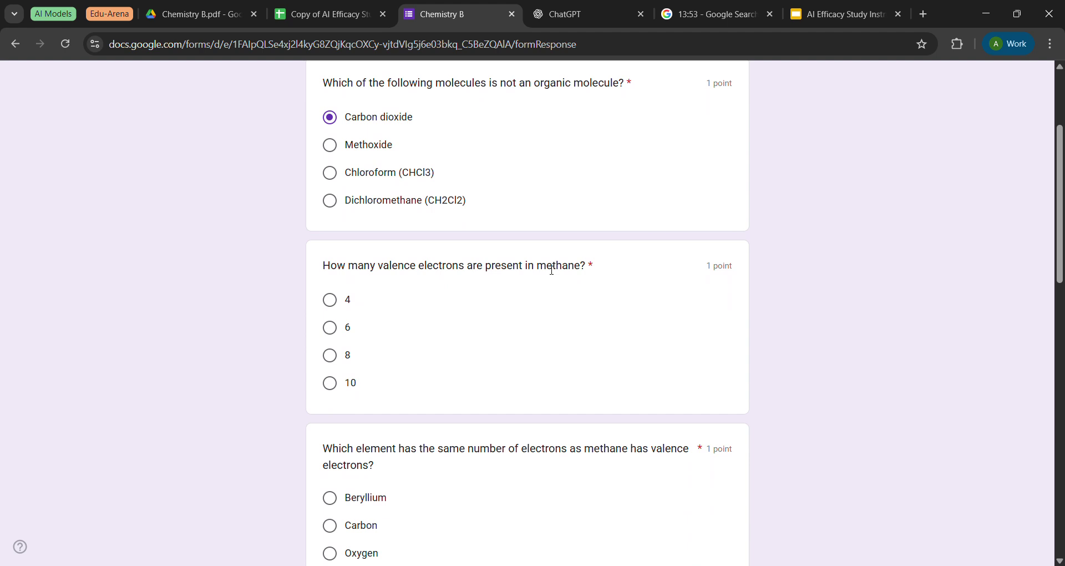
{"action": "left_click", "coordinate": [335, 356]}
{"action": "scroll", "coordinate": [471, 399], "scroll_direction": "down", "scroll_amount": 2}
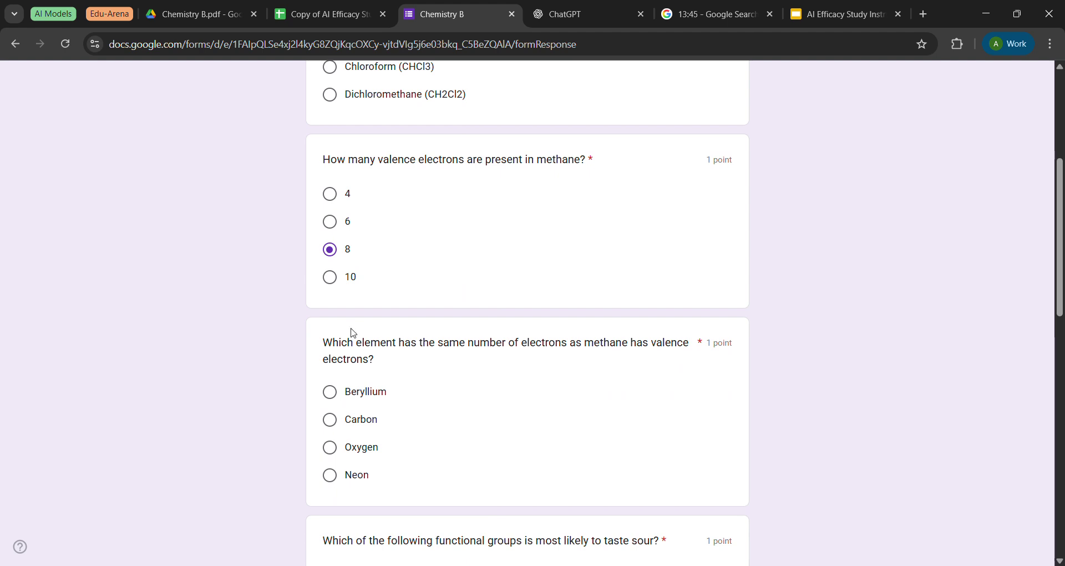
{"action": "left_click", "coordinate": [375, 448]}
{"action": "scroll", "coordinate": [484, 398], "scroll_direction": "down", "scroll_amount": 2}
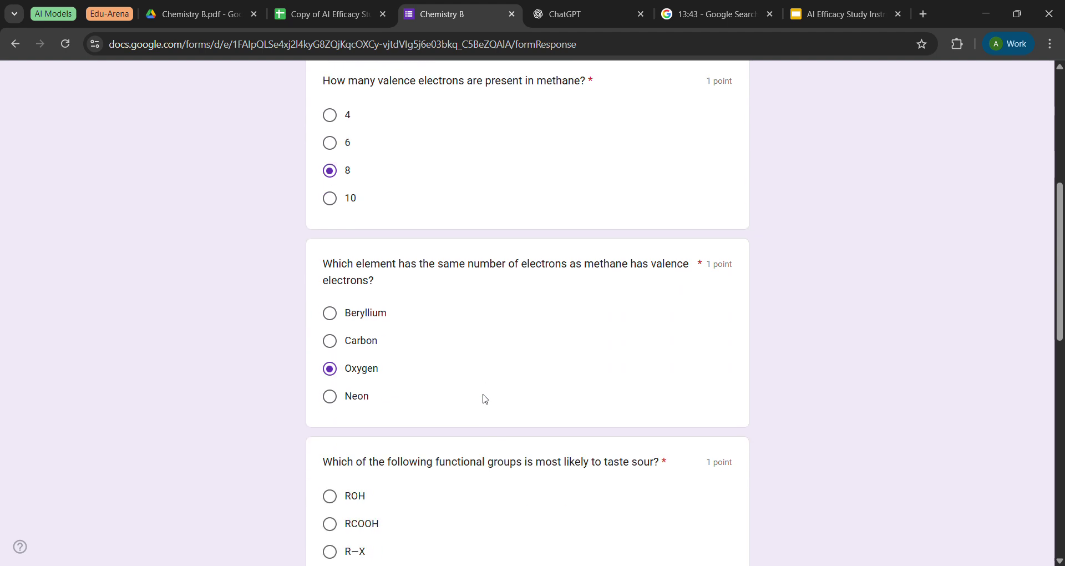
Try ROH, RCOOH, R–X and RCOOR' in turn as the functional group most likely to taste sour.
{"action": "scroll", "coordinate": [486, 399], "scroll_direction": "down", "scroll_amount": 3}
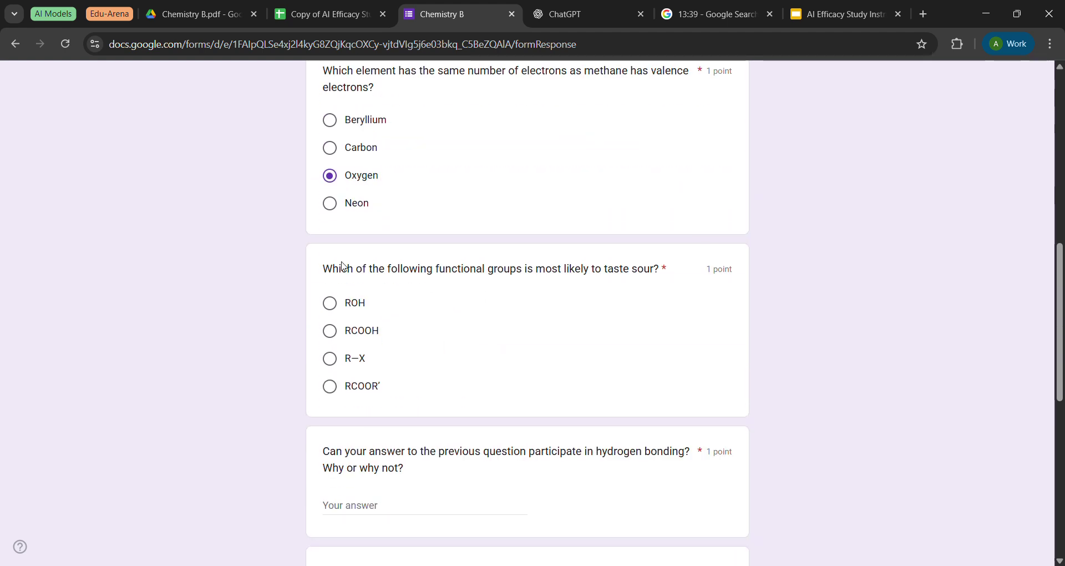
{"action": "left_click_drag", "start_coordinate": [341, 268], "coordinate": [643, 269]}
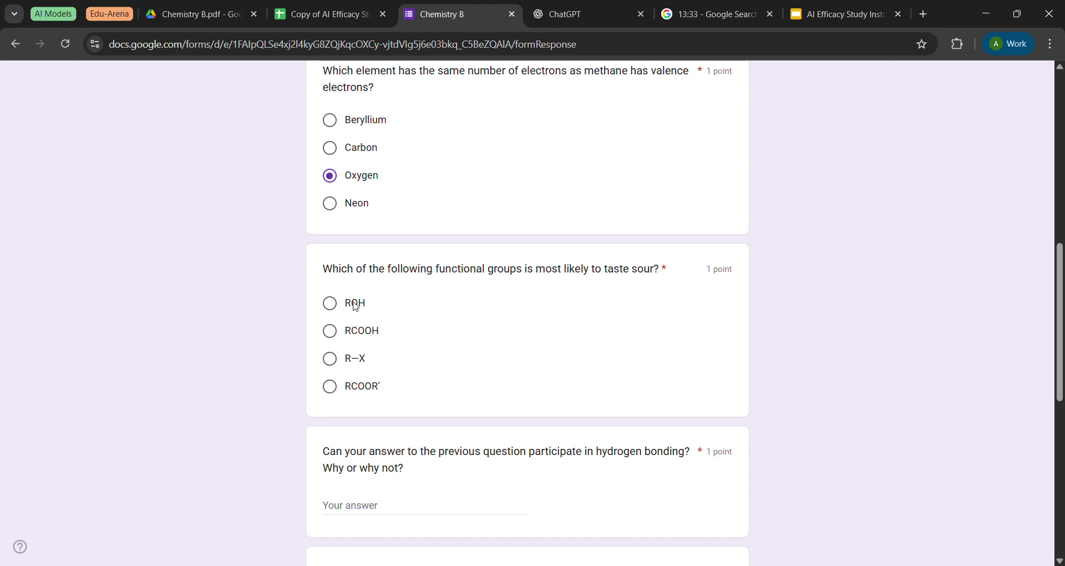
{"action": "left_click", "coordinate": [360, 306]}
{"action": "left_click_drag", "start_coordinate": [351, 332], "coordinate": [371, 339]}
{"action": "left_click", "coordinate": [377, 335]}
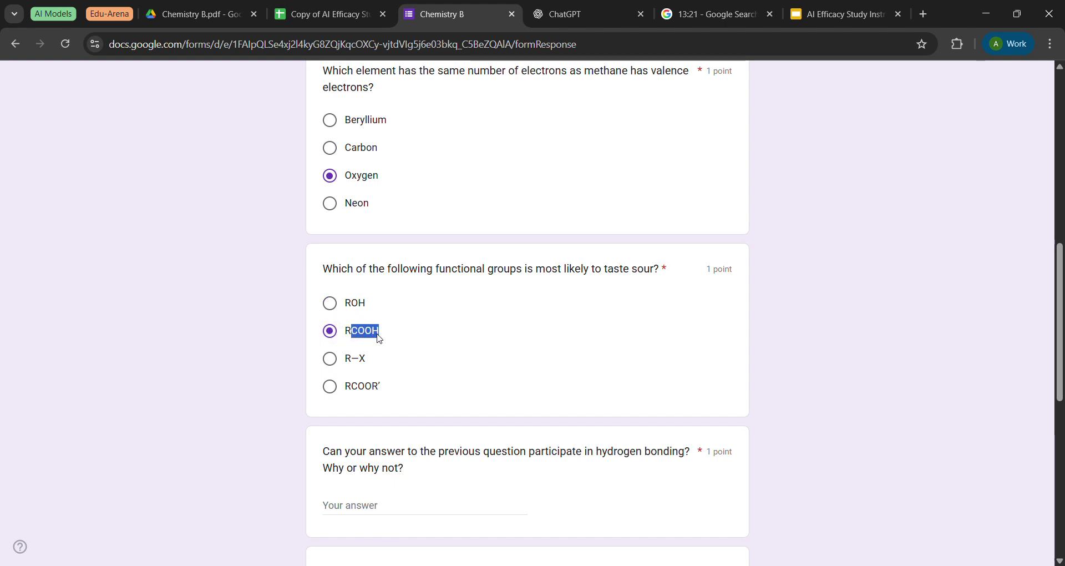
{"action": "left_click_drag", "start_coordinate": [353, 361], "coordinate": [370, 364]}
{"action": "left_click", "coordinate": [368, 364]}
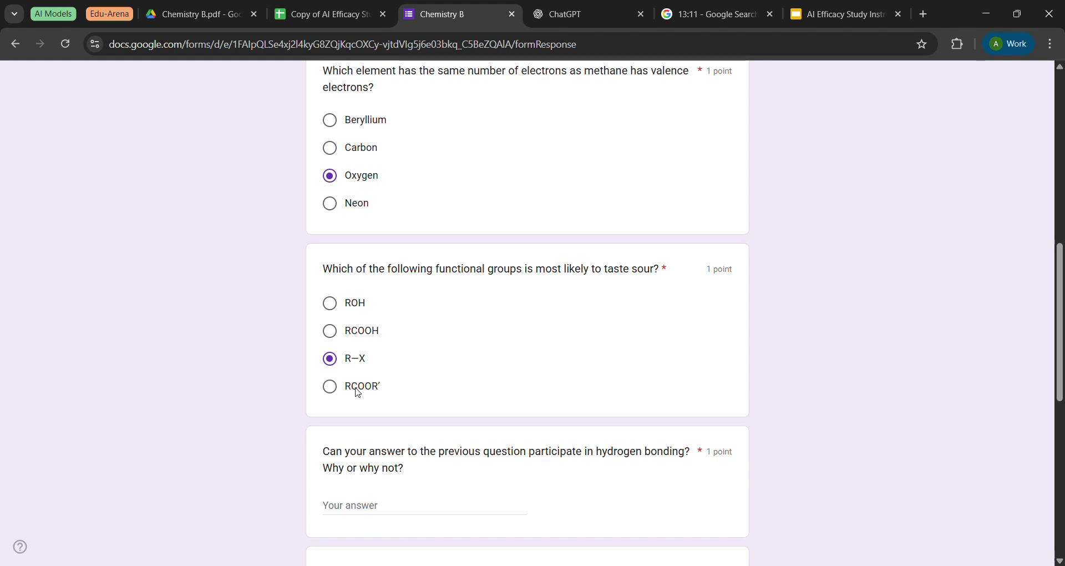
{"action": "mouse_move", "coordinate": [352, 387]}
{"action": "left_mouse_down"}
{"action": "mouse_move", "coordinate": [387, 386]}
{"action": "mouse_move", "coordinate": [367, 390]}
{"action": "left_mouse_up"}
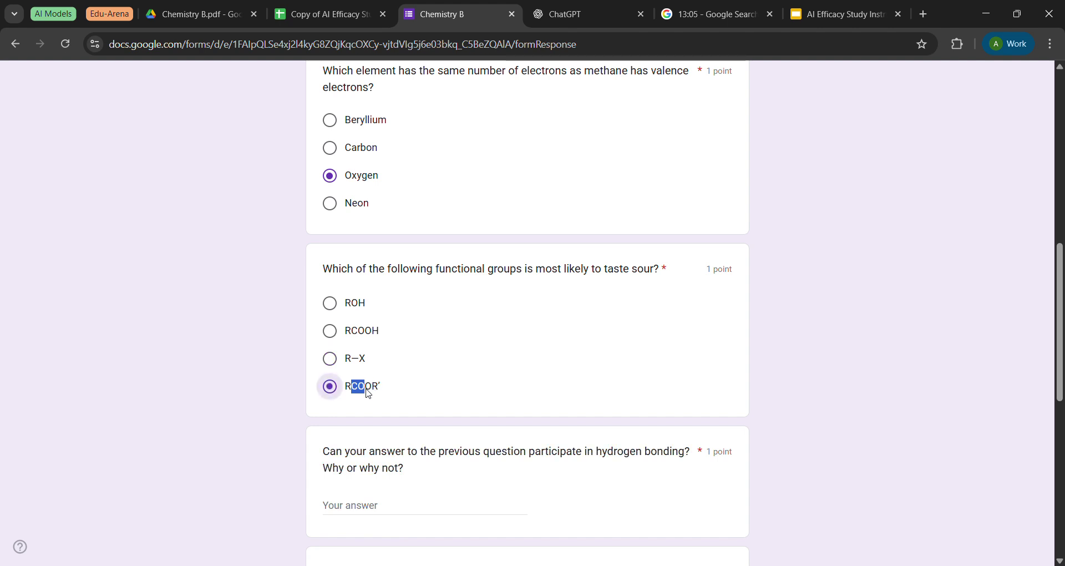
{"action": "left_click", "coordinate": [377, 332]}
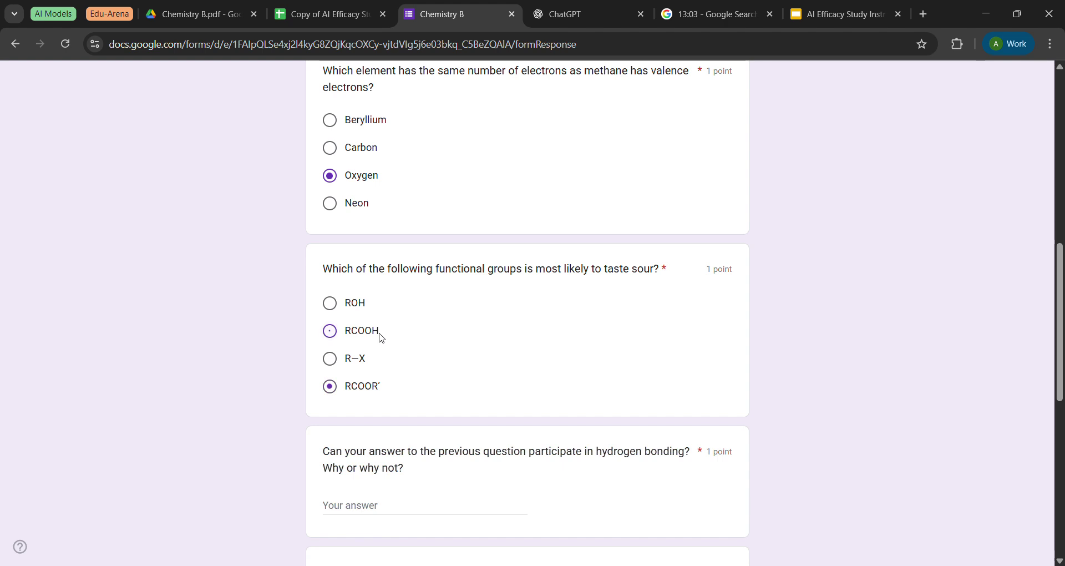
Choose ROH as the functional group most likely to taste sour and answer the hydrogen bonding question with "No idea".
{"action": "left_click", "coordinate": [371, 313]}
{"action": "scroll", "coordinate": [371, 313], "scroll_direction": "down", "scroll_amount": 2}
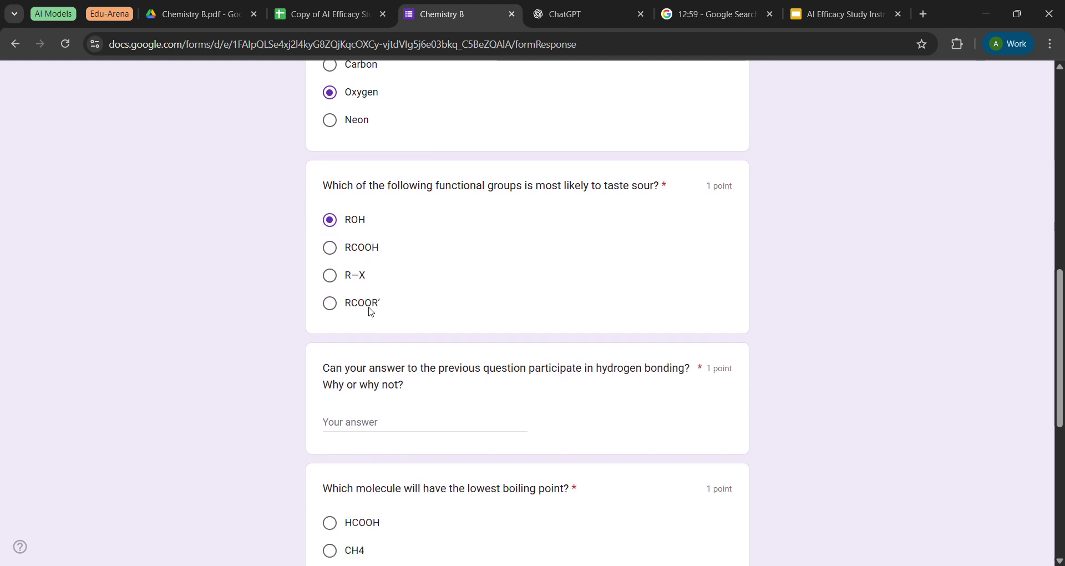
{"action": "left_click", "coordinate": [406, 420]}
{"action": "type", "text": "NO i"}
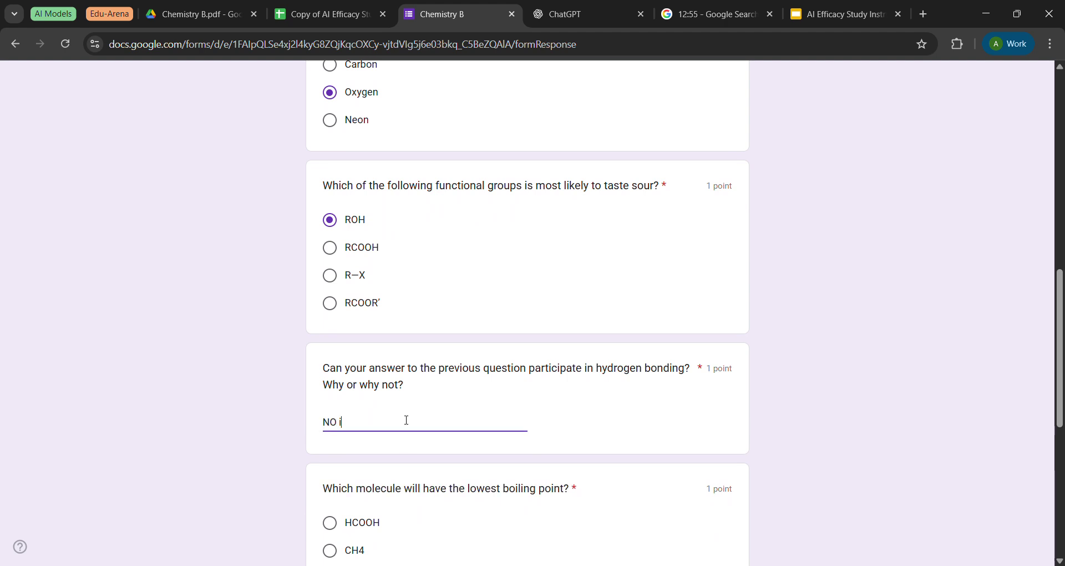
{"action": "key", "text": "BackSpace"}
{"action": "key", "text": "BackSpace"}
{"action": "key", "text": "BackSpace"}
{"action": "key", "text": "BackSpace"}
{"action": "type", "text": "No idea"}
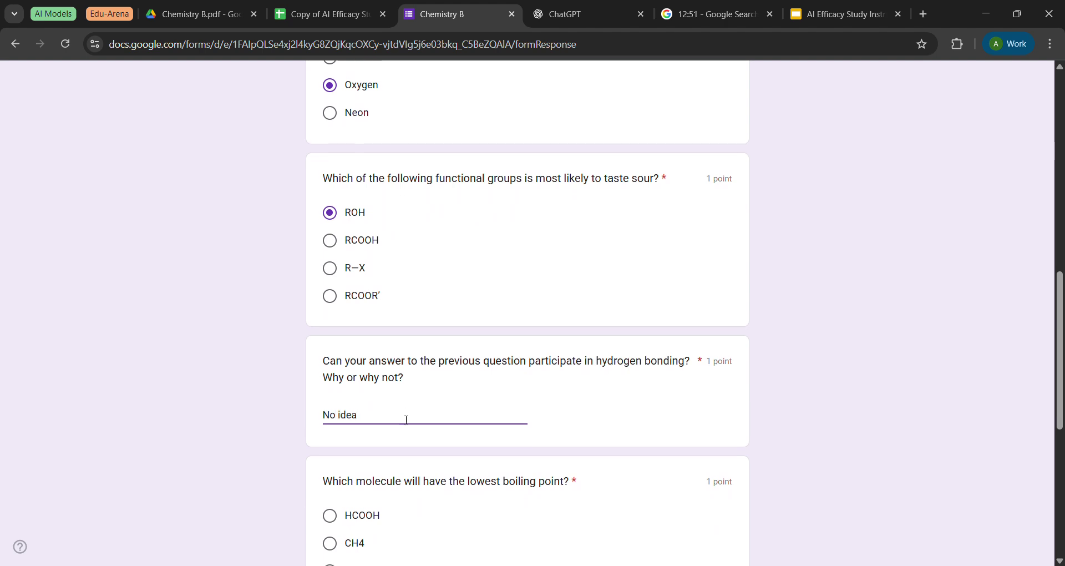
Choose CH4 as the molecule with the lowest boiling point.
{"action": "scroll", "coordinate": [406, 420], "scroll_direction": "down", "scroll_amount": 2}
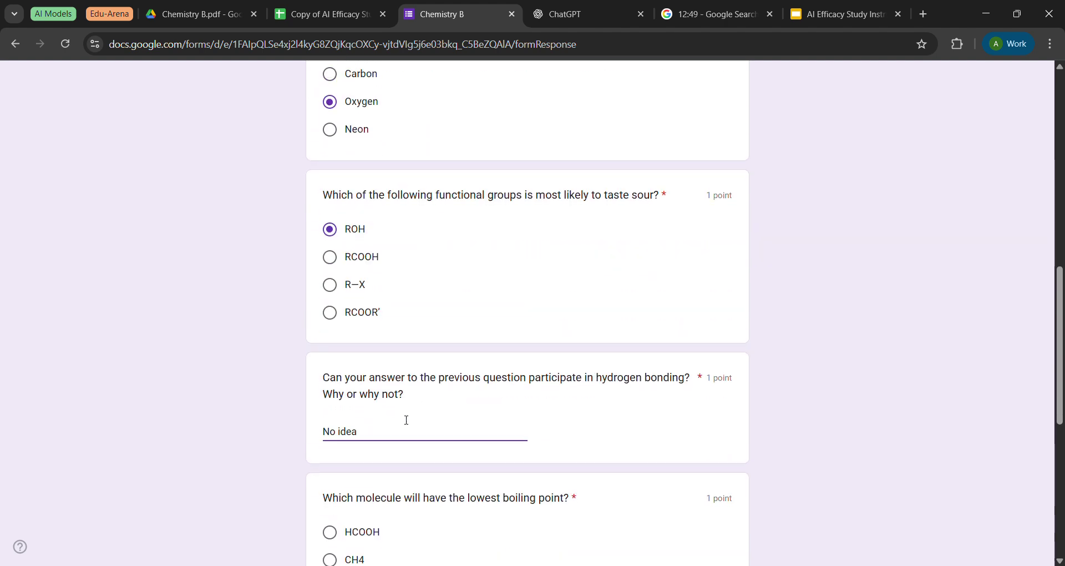
{"action": "scroll", "coordinate": [407, 420], "scroll_direction": "down", "scroll_amount": 6}
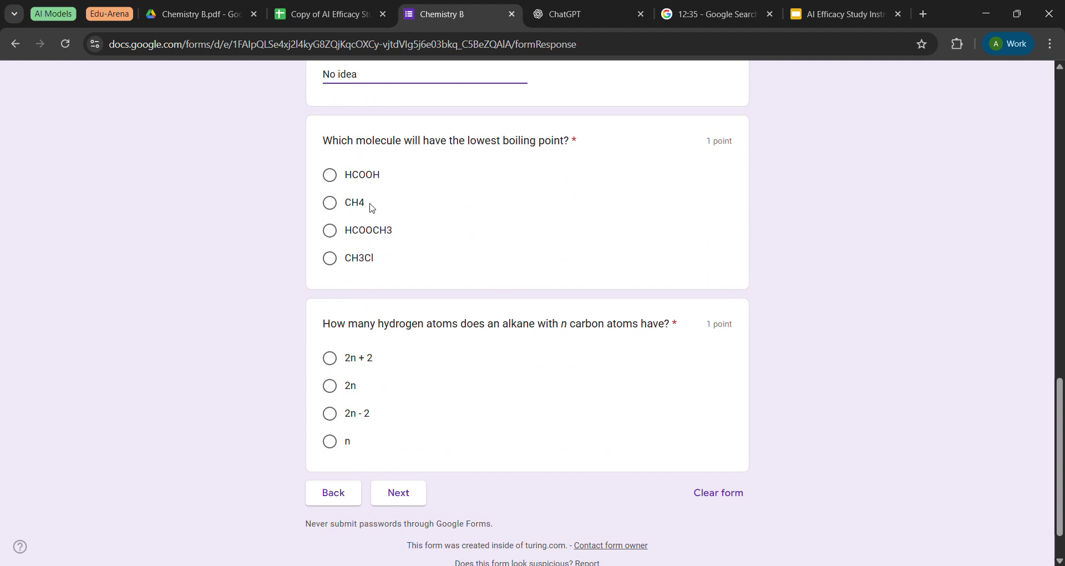
{"action": "left_click", "coordinate": [332, 203]}
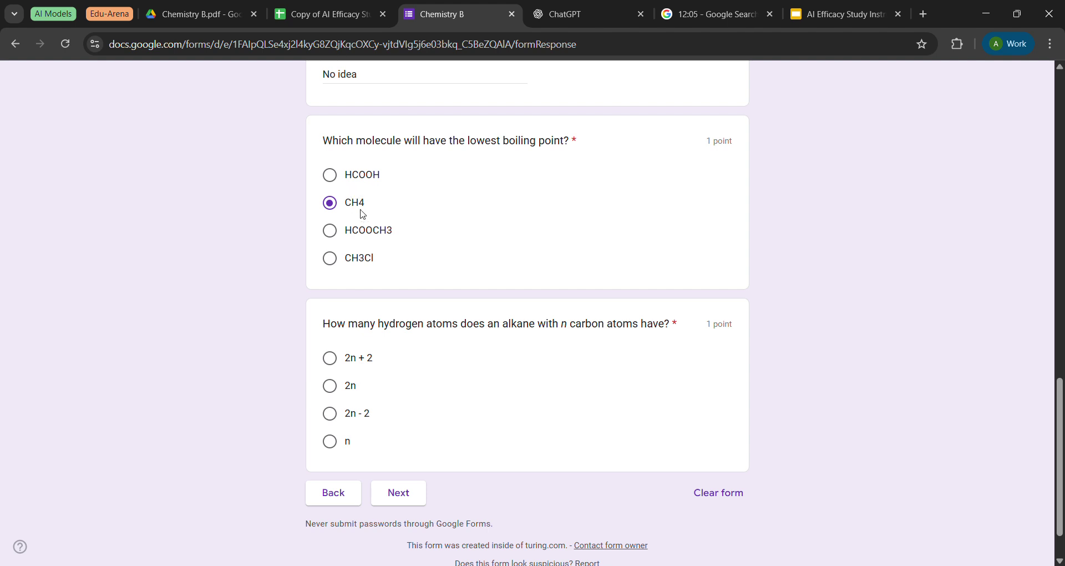
Choose 2n + 2 as the number of hydrogen atoms in an alkane and continue to the next section.
{"action": "scroll", "coordinate": [363, 215], "scroll_direction": "down", "scroll_amount": 1}
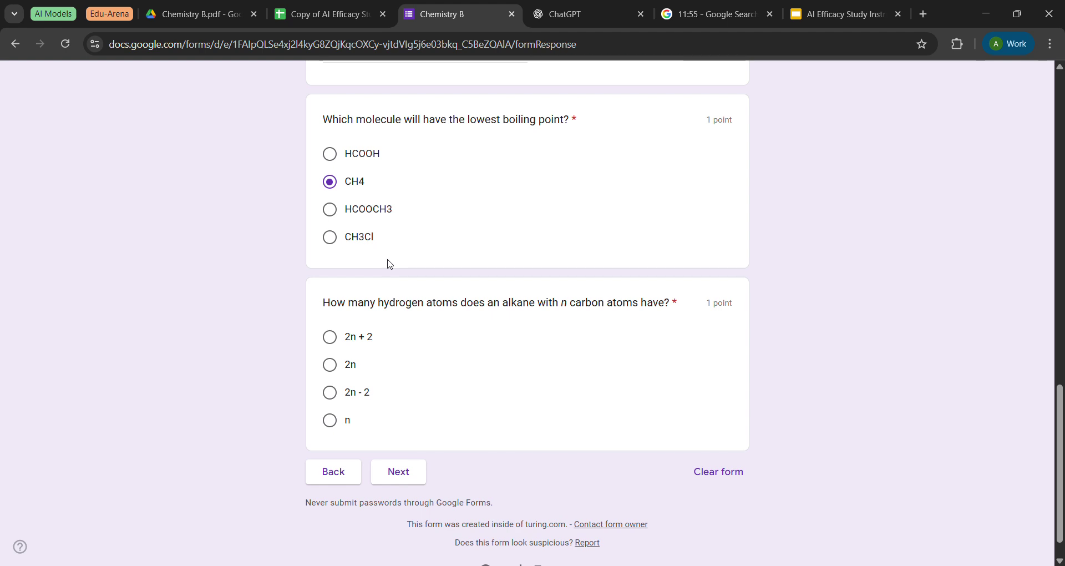
{"action": "left_click", "coordinate": [330, 338]}
{"action": "left_click", "coordinate": [409, 471]}
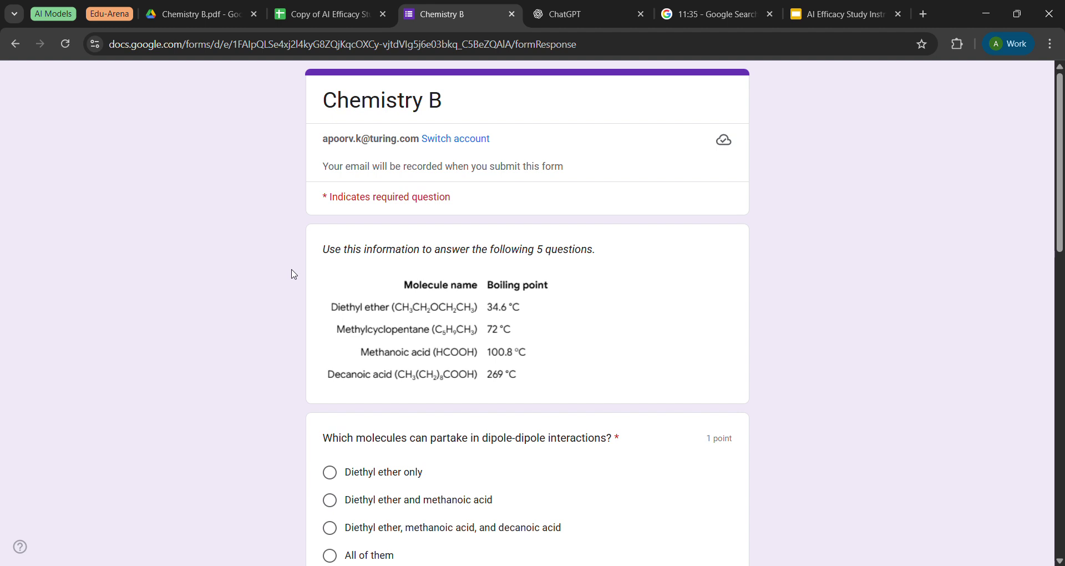
Read the dipole-dipole interactions question against the boiling point table and choose "Diethyl ether and methanoic acid".
{"action": "scroll", "coordinate": [364, 409], "scroll_direction": "down", "scroll_amount": 2}
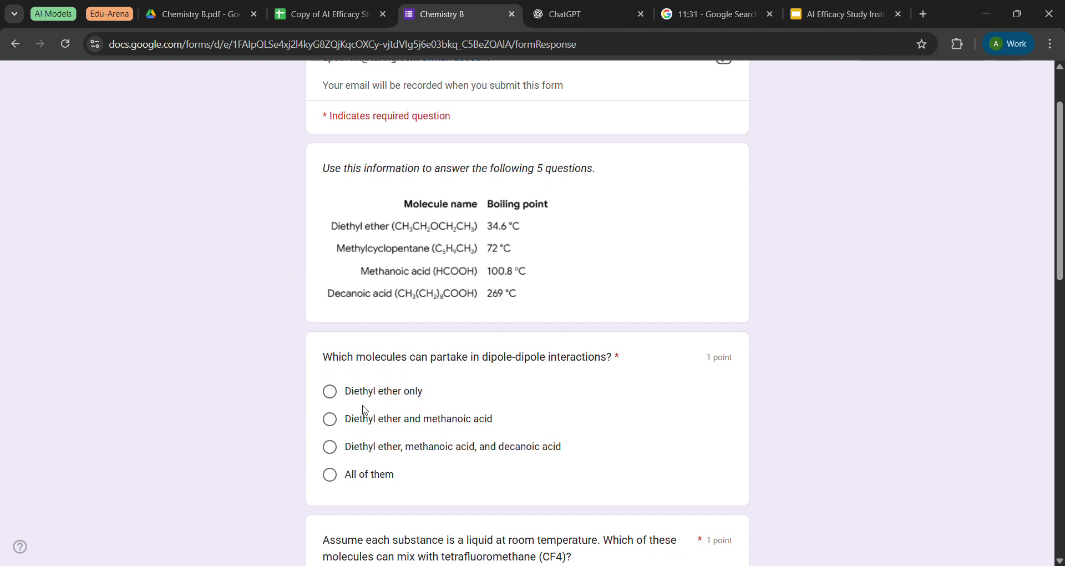
{"action": "left_click_drag", "start_coordinate": [482, 356], "coordinate": [561, 358]}
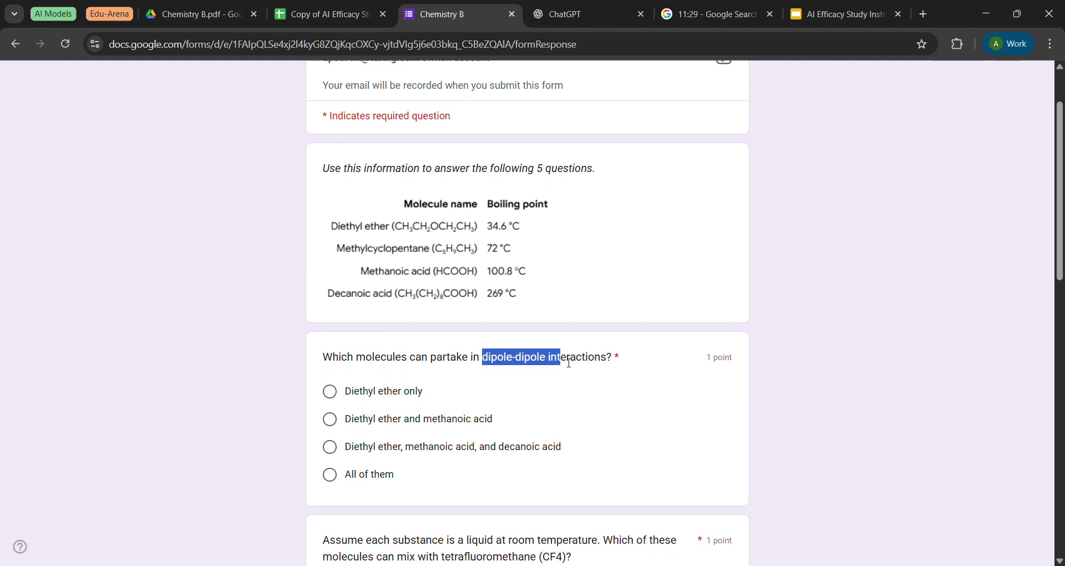
{"action": "left_click", "coordinate": [568, 363]}
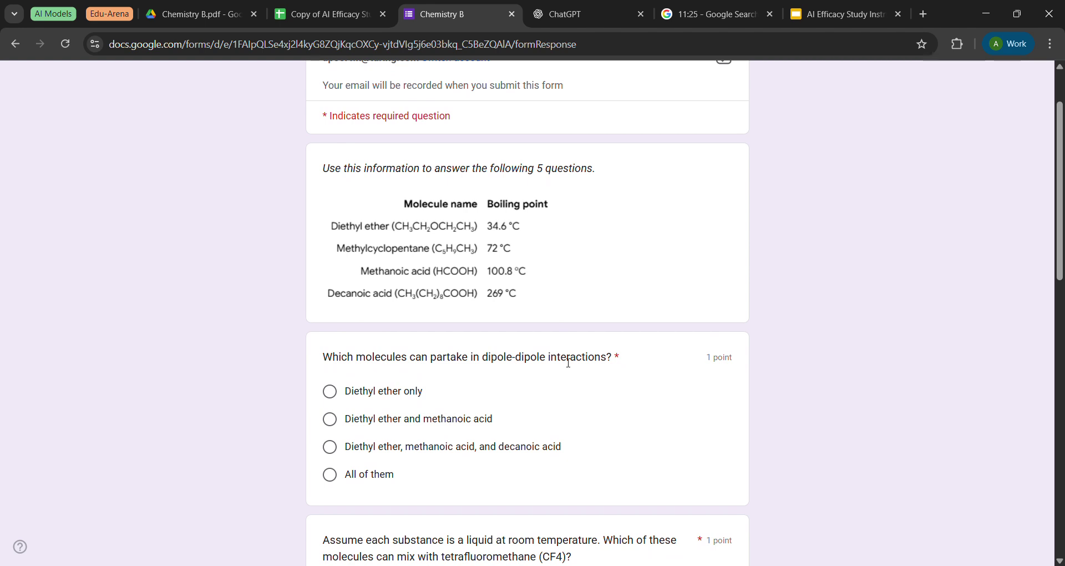
{"action": "left_click", "coordinate": [453, 424]}
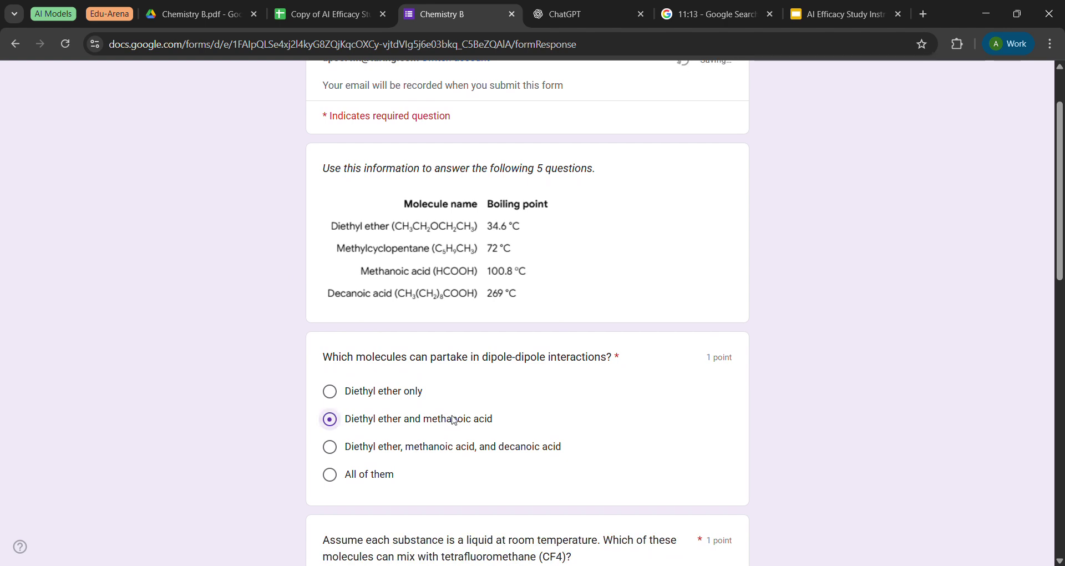
Choose Methylcyclopentane as the molecule that can mix with tetrafluoromethane (CF4).
{"action": "scroll", "coordinate": [454, 421], "scroll_direction": "down", "scroll_amount": 2}
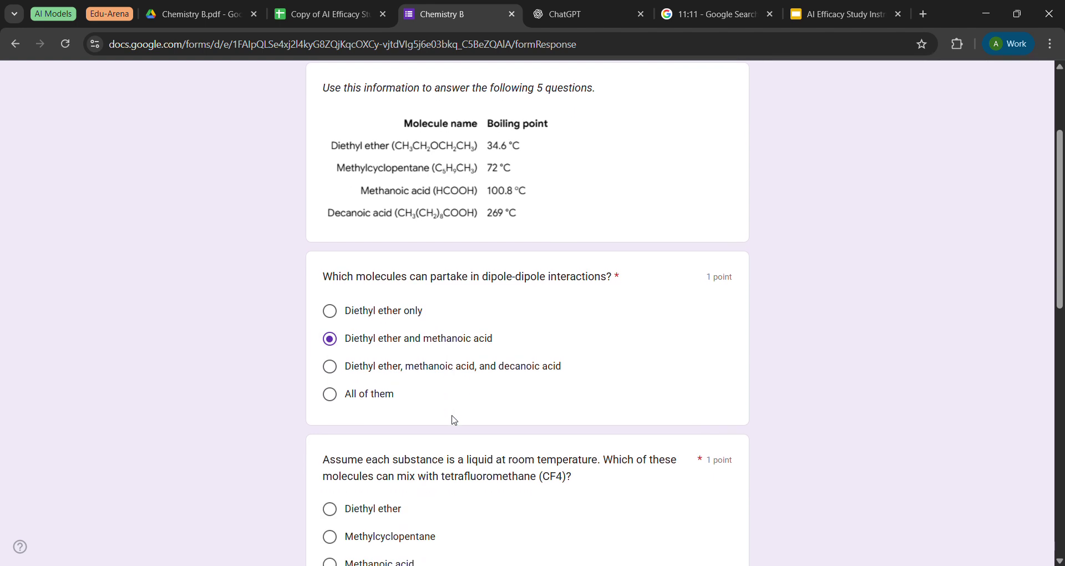
{"action": "scroll", "coordinate": [454, 420], "scroll_direction": "down", "scroll_amount": 2}
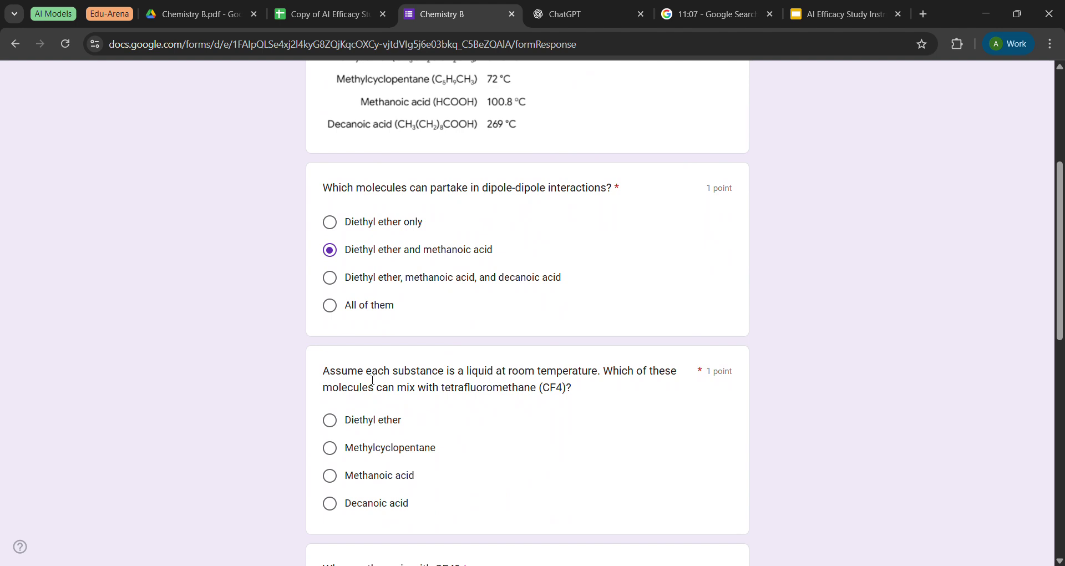
{"action": "left_click_drag", "start_coordinate": [366, 372], "coordinate": [494, 394]}
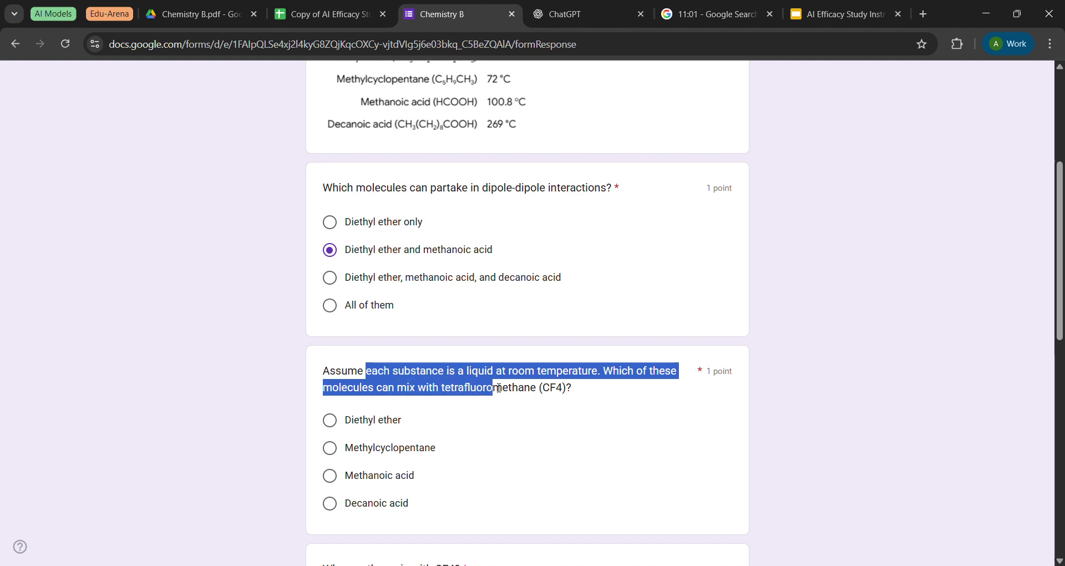
{"action": "left_click", "coordinate": [497, 392]}
{"action": "scroll", "coordinate": [499, 388], "scroll_direction": "down", "scroll_amount": 1}
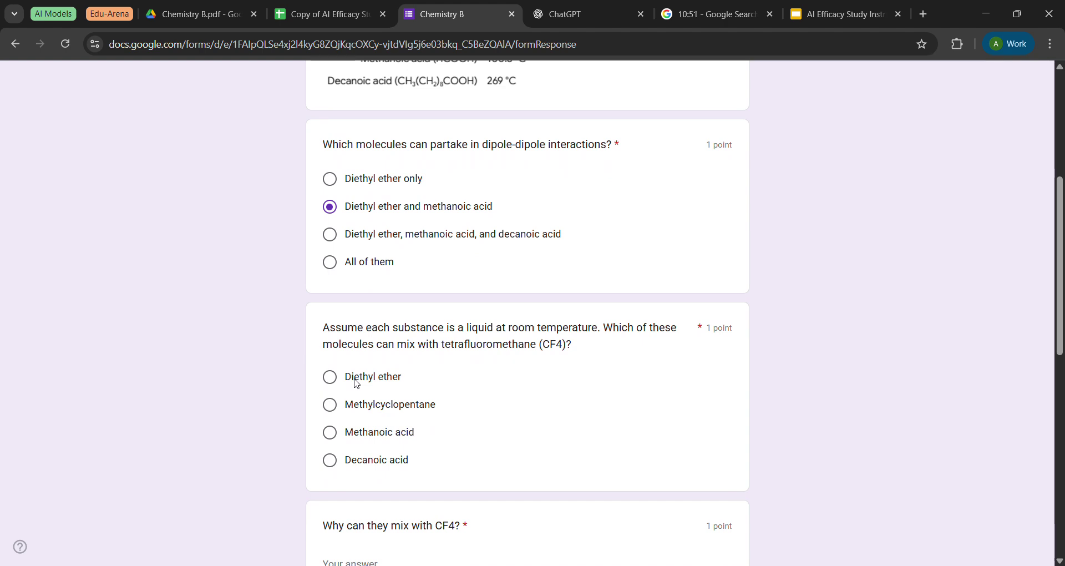
{"action": "scroll", "coordinate": [356, 383], "scroll_direction": "down", "scroll_amount": 1}
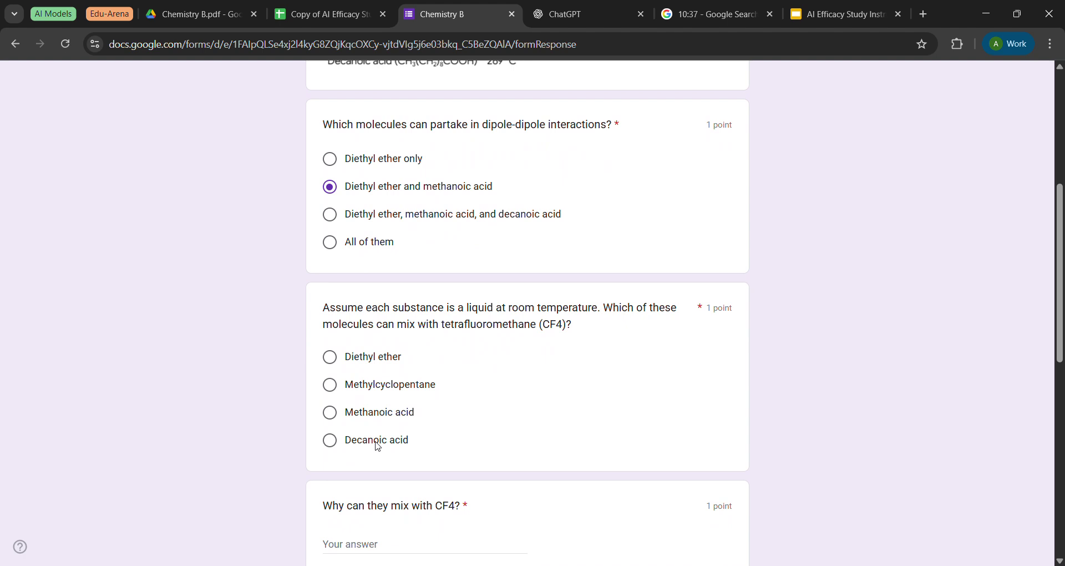
{"action": "left_click", "coordinate": [392, 396]}
Answer the question on why they can mix with CF4 with "Because it is a pure alkane.".
{"action": "scroll", "coordinate": [377, 401], "scroll_direction": "down", "scroll_amount": 3}
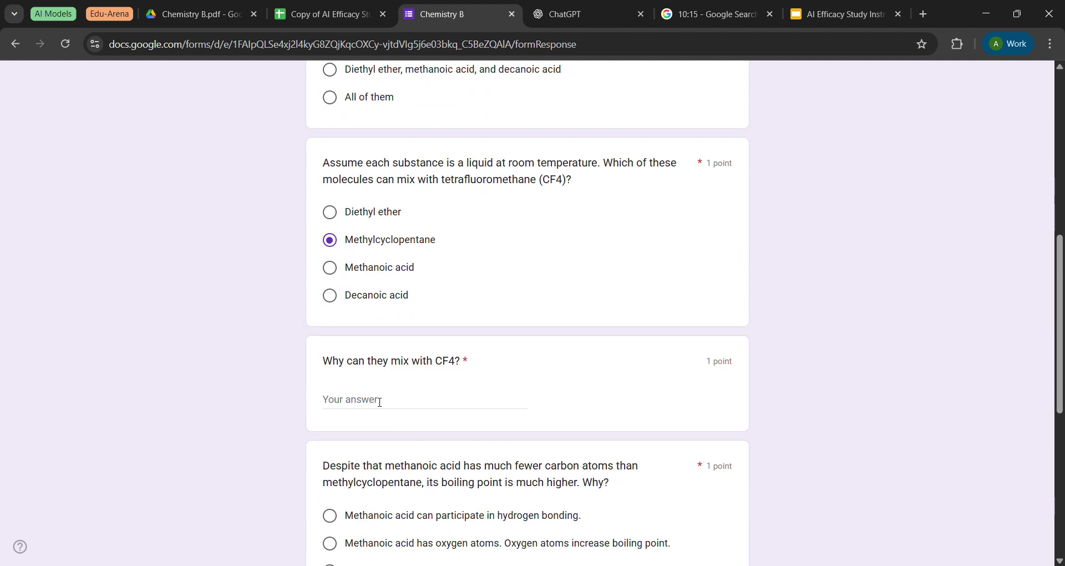
{"action": "left_click", "coordinate": [380, 402]}
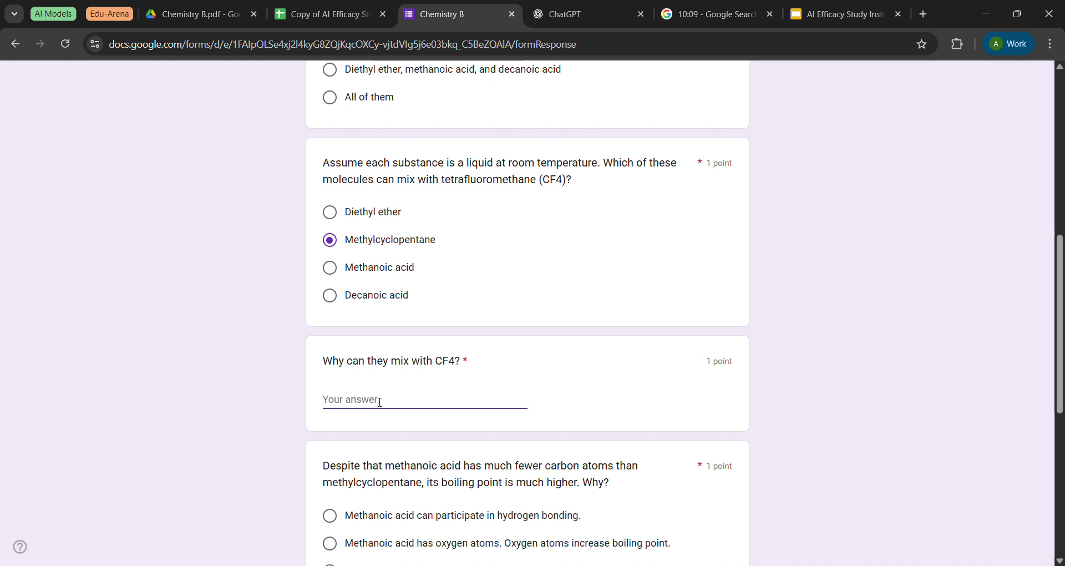
{"action": "type", "text": "Beaucs"}
{"action": "key", "text": "BackSpace"}
{"action": "key", "text": "BackSpace"}
{"action": "key", "text": "BackSpace"}
{"action": "key", "text": "BackSpace"}
{"action": "type", "text": "ca"}
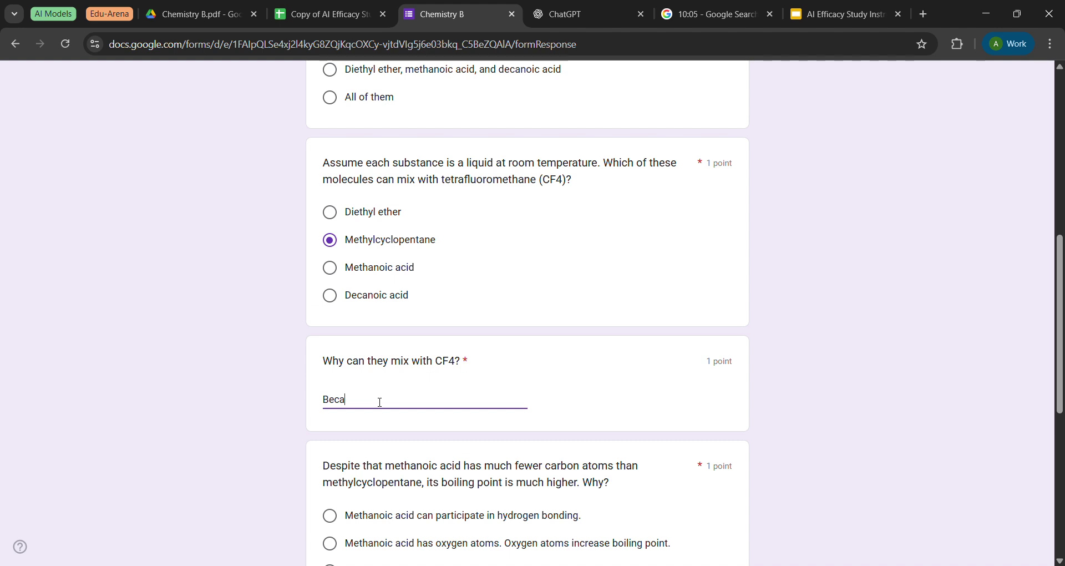
{"action": "type", "text": "use it is a alkand"}
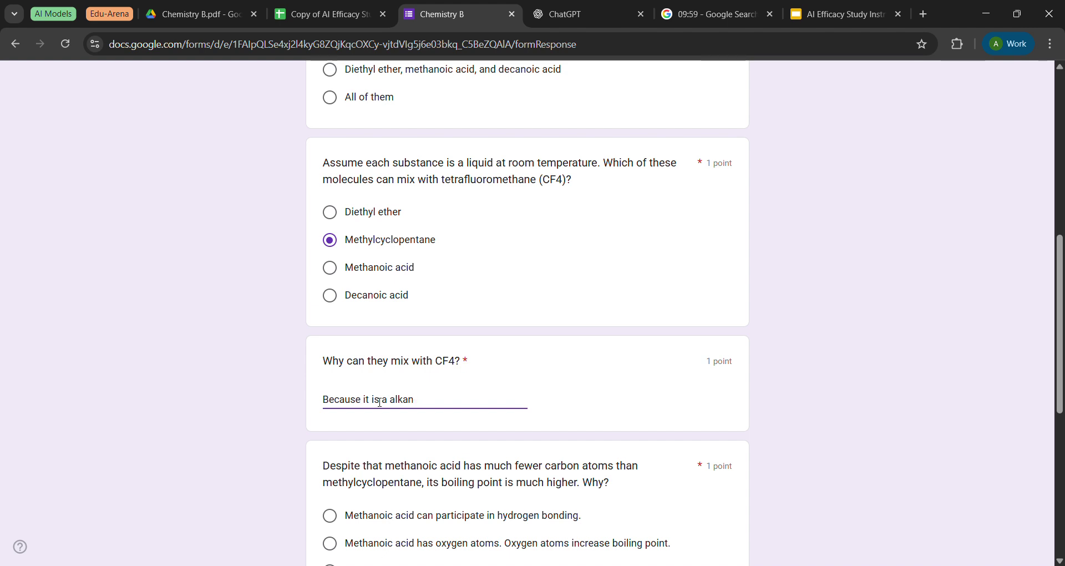
{"action": "key", "text": "BackSpace"}
{"action": "type", "text": "e"}
{"action": "type", "text": " pure "}
{"action": "type", "text": "."}
{"action": "left_click", "coordinate": [277, 370]}
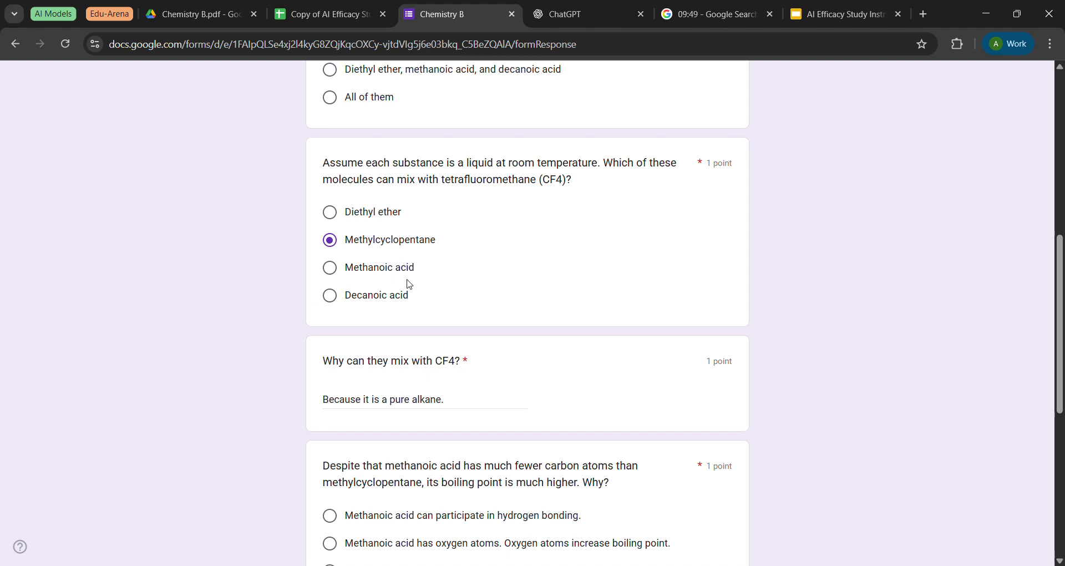
Choose "Methanoic acid can participate in hydrogen bonding." as the reason for methanoic acid's higher boiling point.
{"action": "scroll", "coordinate": [412, 274], "scroll_direction": "down", "scroll_amount": 2}
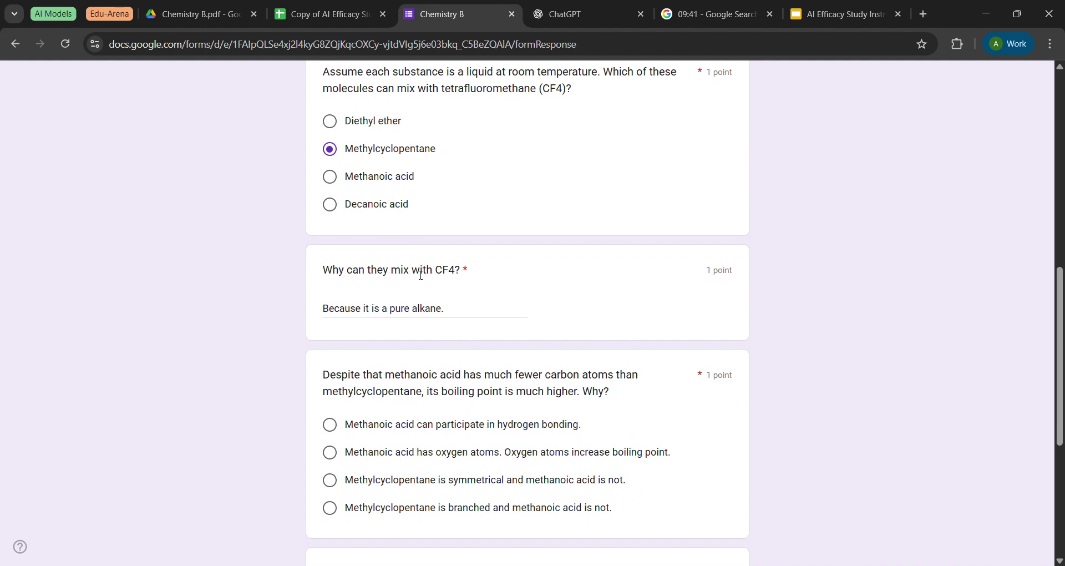
{"action": "scroll", "coordinate": [421, 274], "scroll_direction": "down", "scroll_amount": 2}
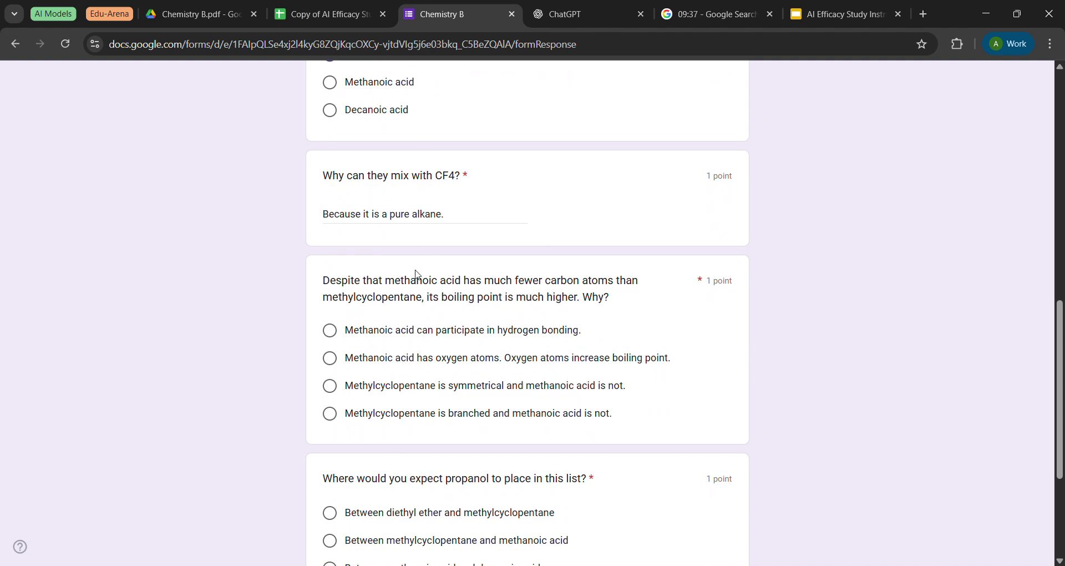
{"action": "left_click", "coordinate": [462, 334]}
{"action": "left_click_drag", "start_coordinate": [503, 332], "coordinate": [604, 331]}
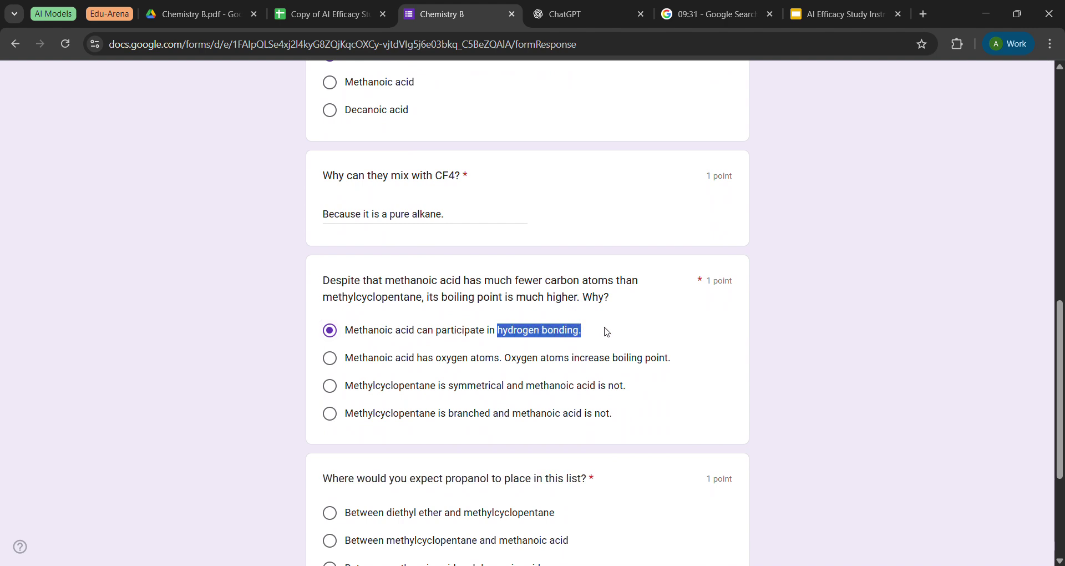
{"action": "left_click", "coordinate": [607, 332]}
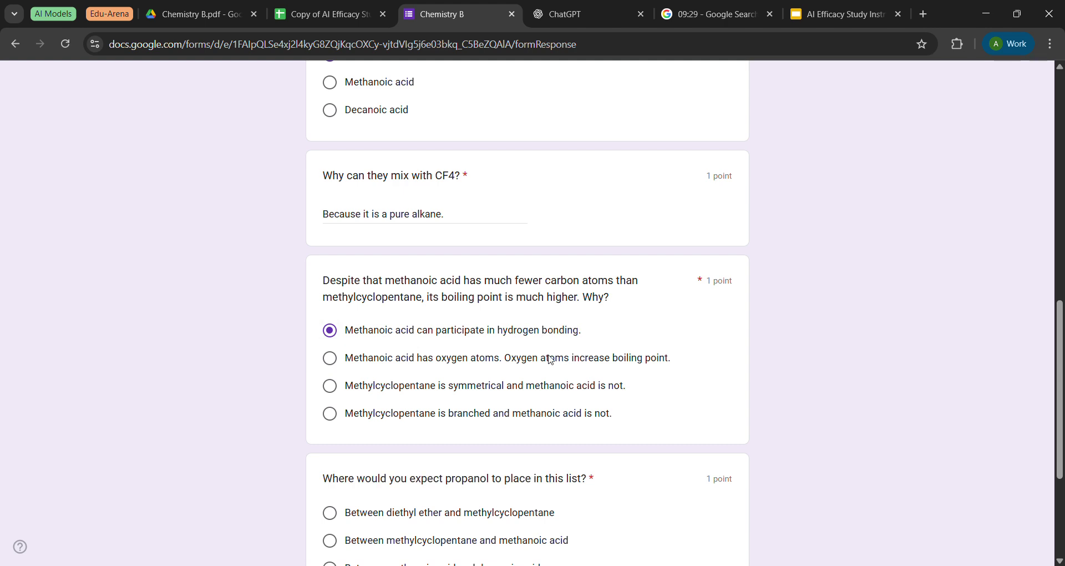
Place propanol "Between methylcyclopentane and methanoic acid" using the boiling point table and continue to the next section.
{"action": "scroll", "coordinate": [550, 360], "scroll_direction": "down", "scroll_amount": 1}
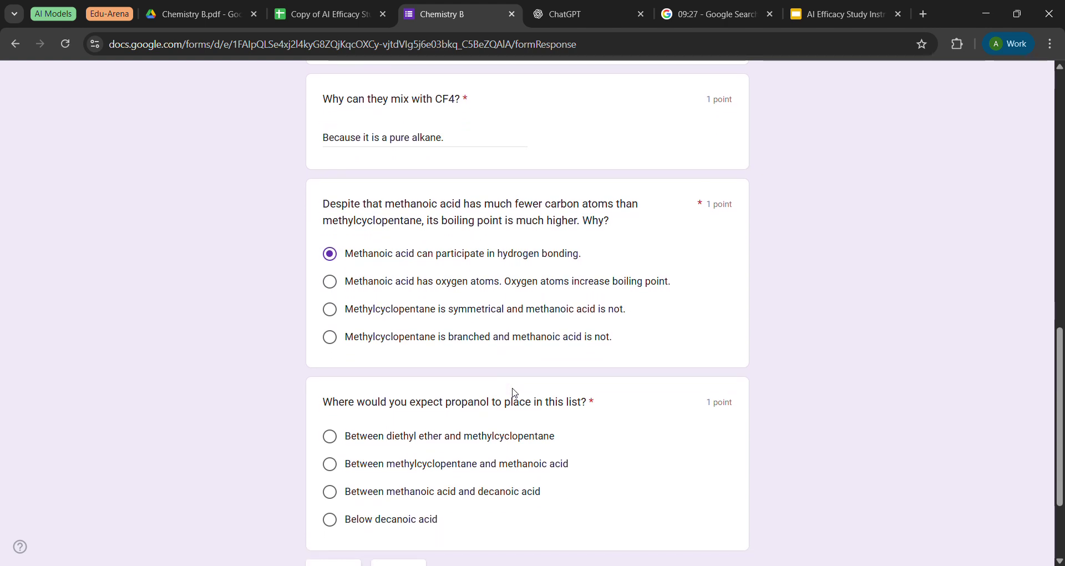
{"action": "left_click_drag", "start_coordinate": [344, 411], "coordinate": [570, 391]}
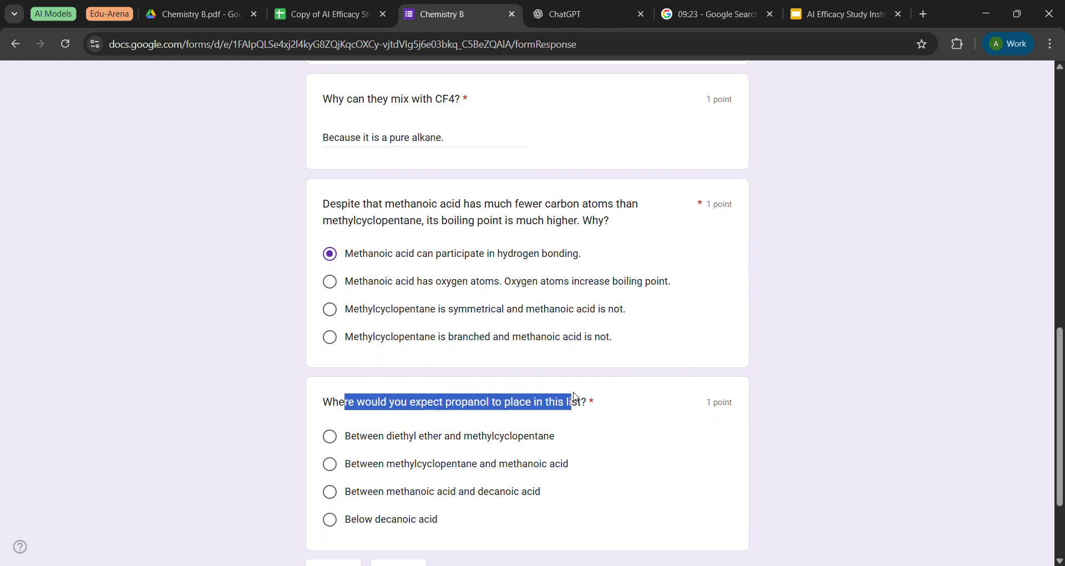
{"action": "left_click", "coordinate": [576, 397]}
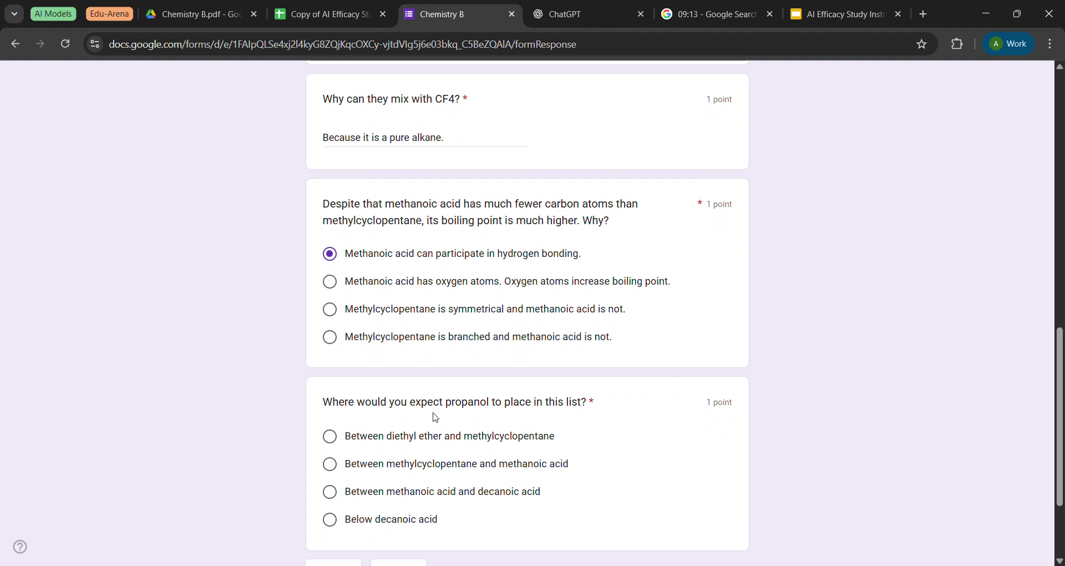
{"action": "scroll", "coordinate": [441, 419], "scroll_direction": "up", "scroll_amount": 5}
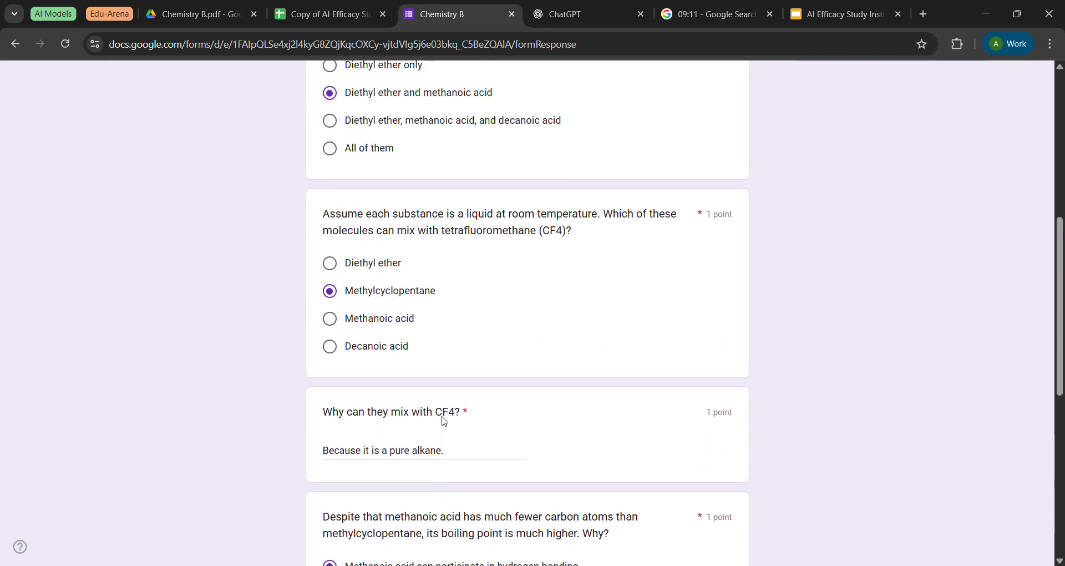
{"action": "scroll", "coordinate": [444, 422], "scroll_direction": "up", "scroll_amount": 7}
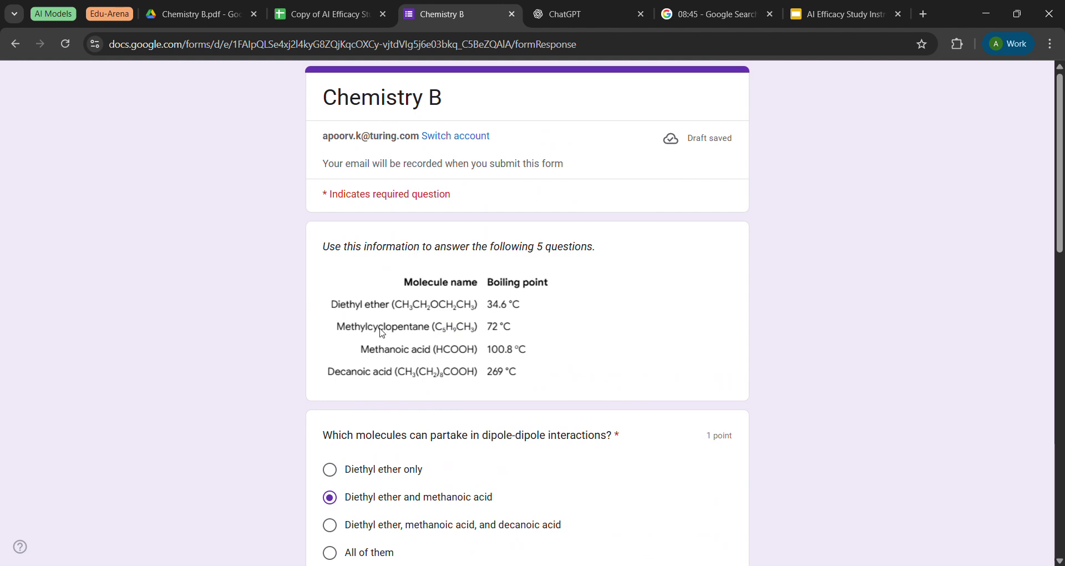
{"action": "scroll", "coordinate": [427, 335], "scroll_direction": "down", "scroll_amount": 1}
{"action": "scroll", "coordinate": [427, 335], "scroll_direction": "down", "scroll_amount": 20}
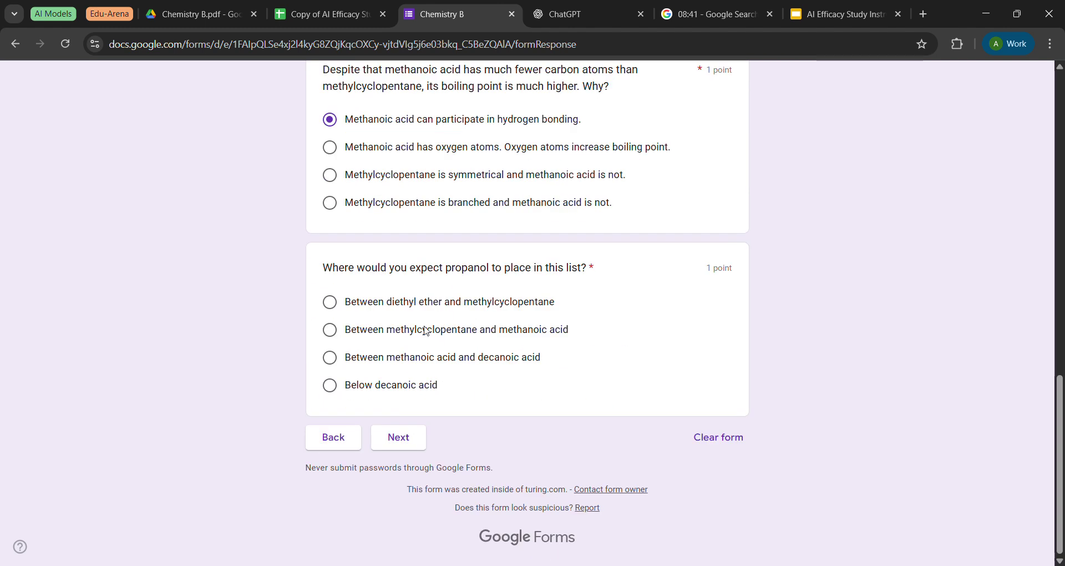
{"action": "left_click", "coordinate": [456, 328]}
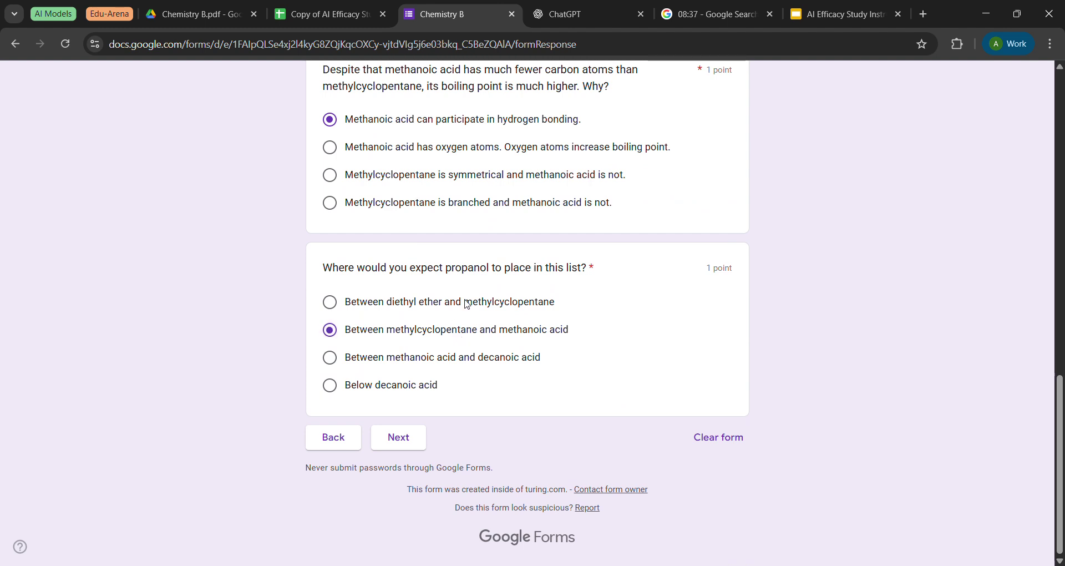
{"action": "scroll", "coordinate": [493, 228], "scroll_direction": "up", "scroll_amount": 20}
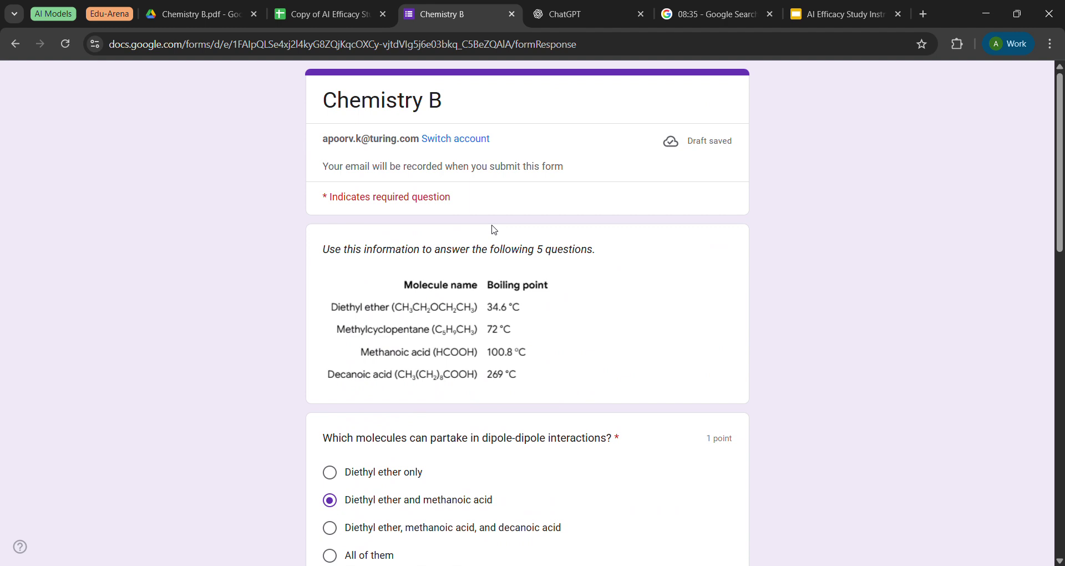
{"action": "scroll", "coordinate": [494, 229], "scroll_direction": "down", "scroll_amount": 20}
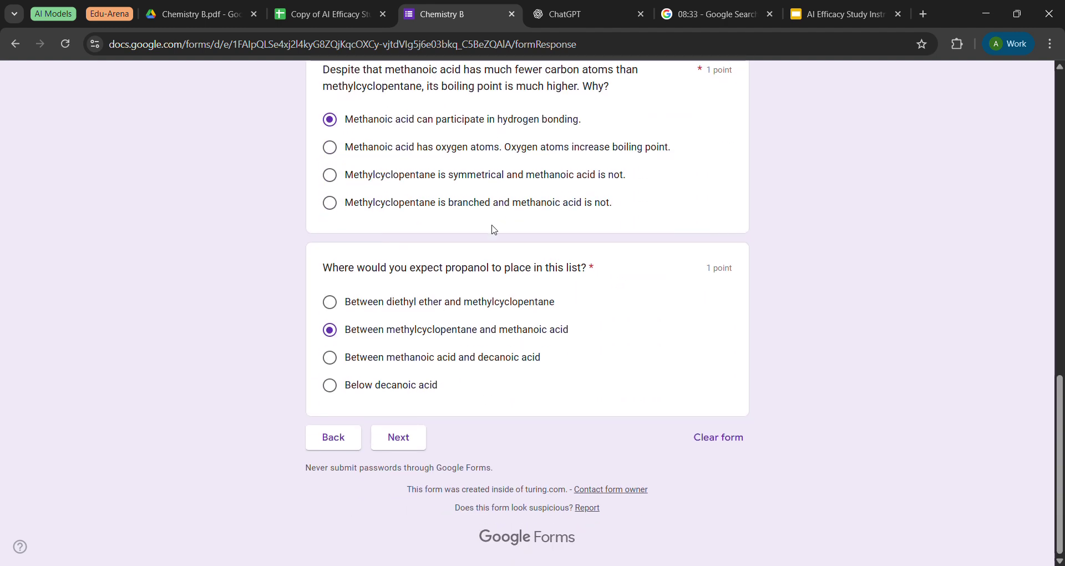
{"action": "left_click", "coordinate": [421, 436]}
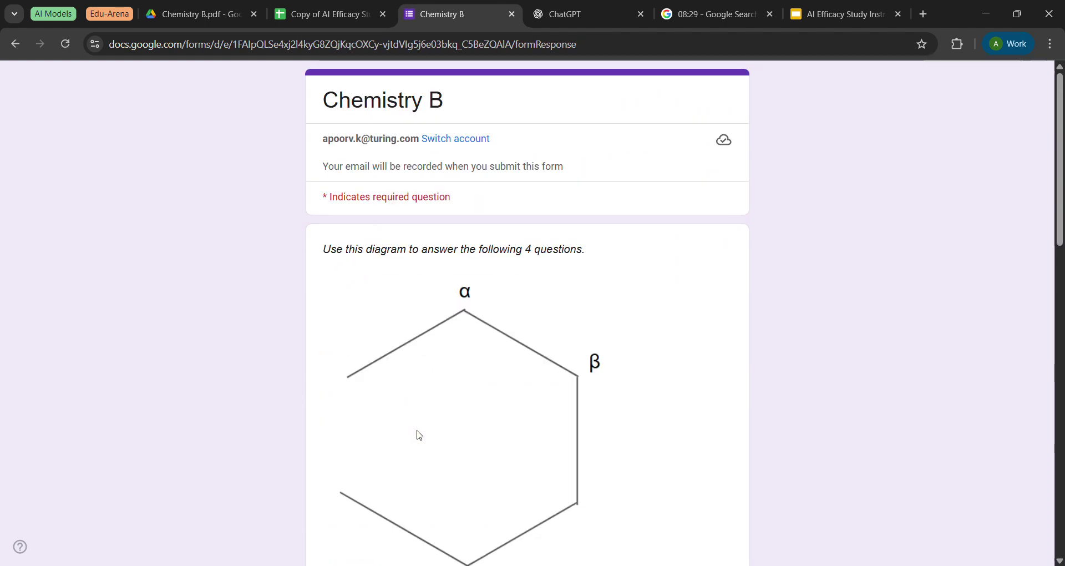
Study the labelled carbon diagram and answer the methyl side-chain question with "All of them would produce a molecule with a side-chain.".
{"action": "scroll", "coordinate": [433, 471], "scroll_direction": "down", "scroll_amount": 4}
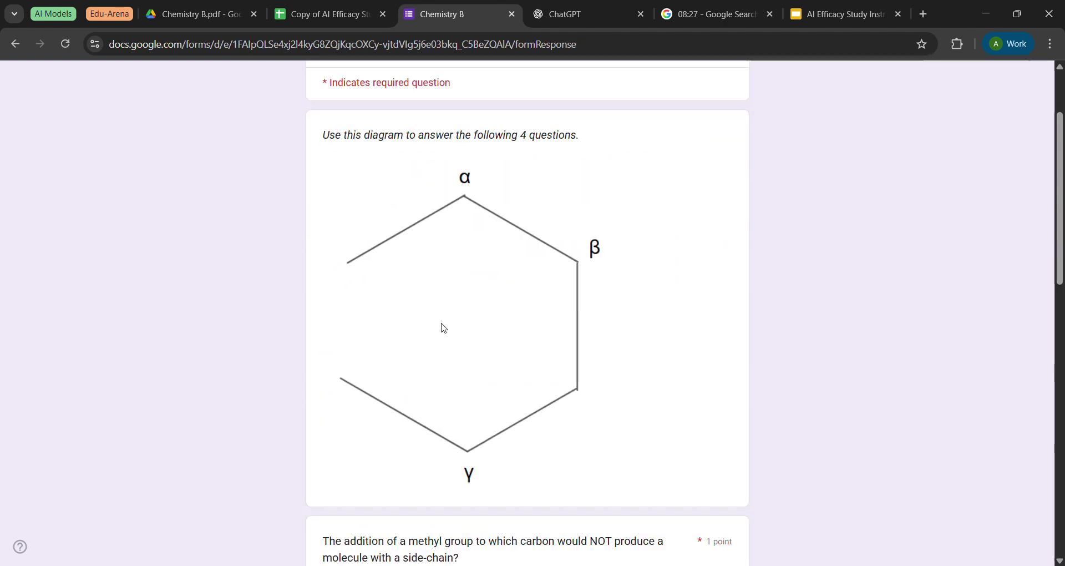
{"action": "scroll", "coordinate": [444, 329], "scroll_direction": "up", "scroll_amount": 2}
{"action": "scroll", "coordinate": [444, 329], "scroll_direction": "down", "scroll_amount": 2}
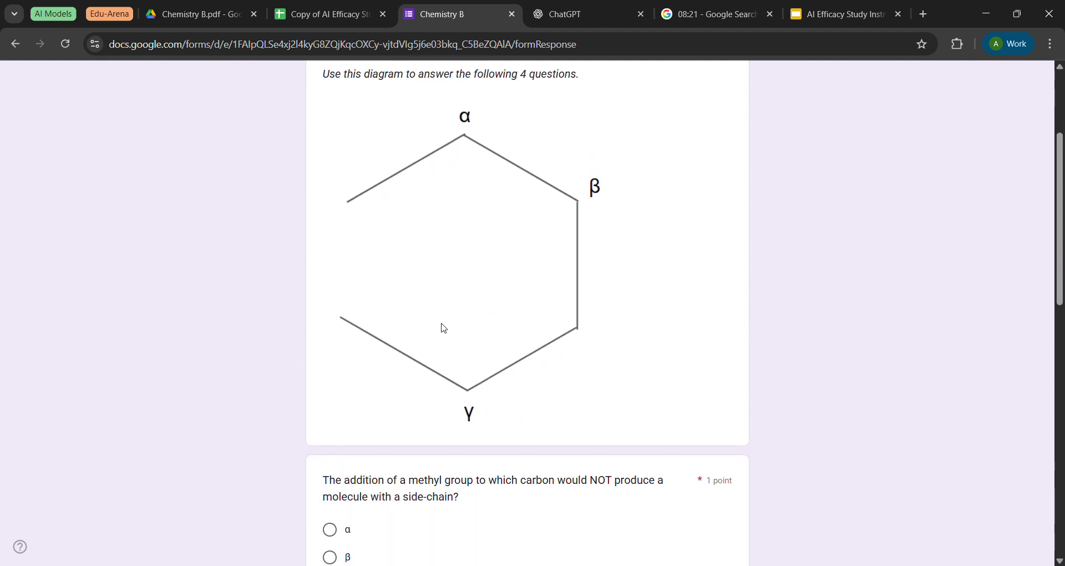
{"action": "scroll", "coordinate": [503, 291], "scroll_direction": "down", "scroll_amount": 2}
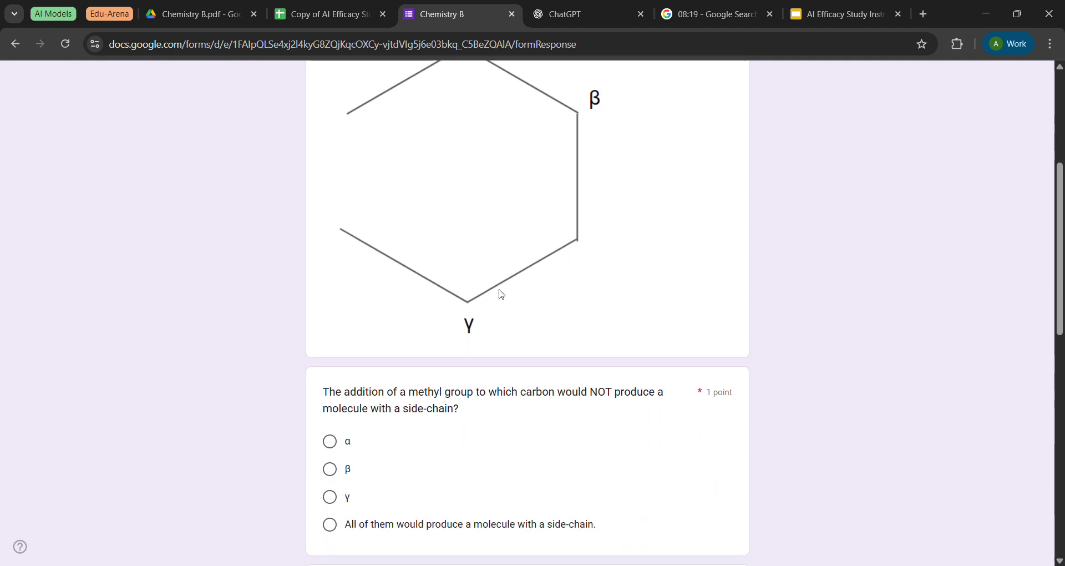
{"action": "scroll", "coordinate": [503, 294], "scroll_direction": "up", "scroll_amount": 2}
{"action": "scroll", "coordinate": [503, 294], "scroll_direction": "down", "scroll_amount": 2}
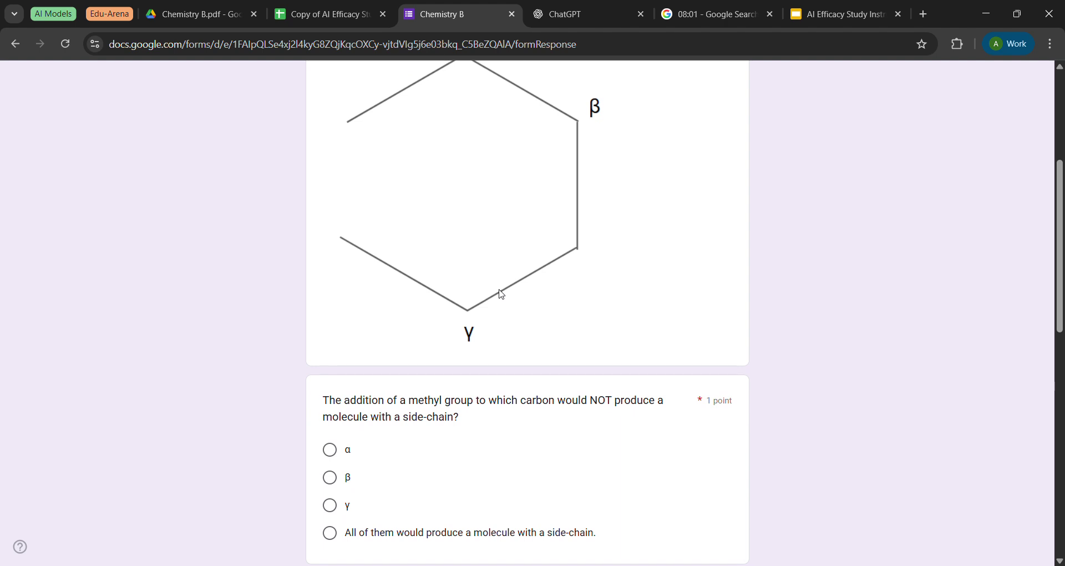
{"action": "left_click", "coordinate": [329, 533]}
Study the α, β and γ carbon diagram and answer which methyl additions produce the same molecule with "α and γ".
{"action": "scroll", "coordinate": [601, 359], "scroll_direction": "down", "scroll_amount": 2}
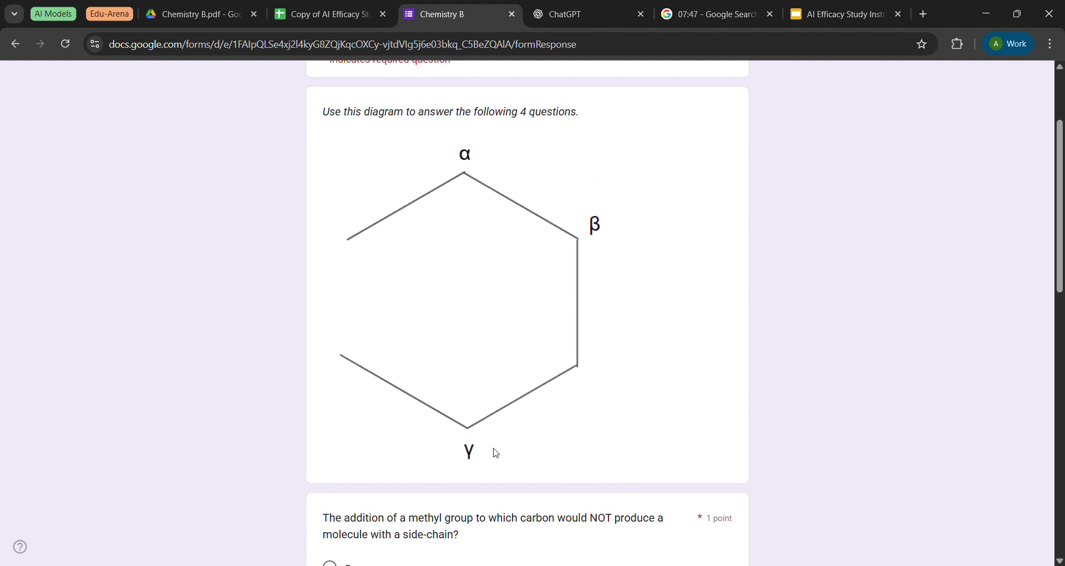
{"action": "scroll", "coordinate": [374, 240], "scroll_direction": "down", "scroll_amount": 5}
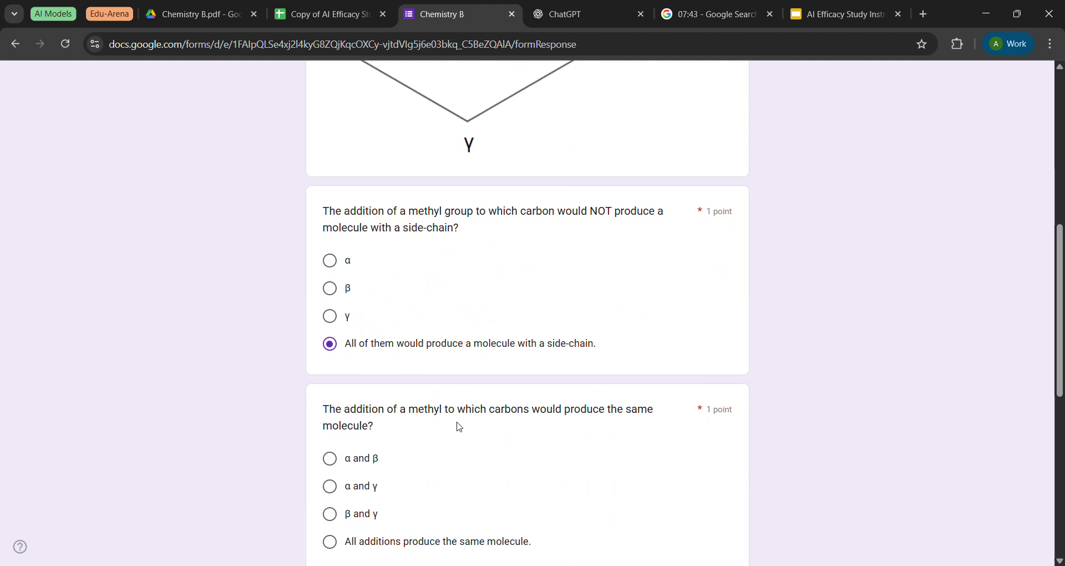
{"action": "scroll", "coordinate": [463, 426], "scroll_direction": "up", "scroll_amount": 5}
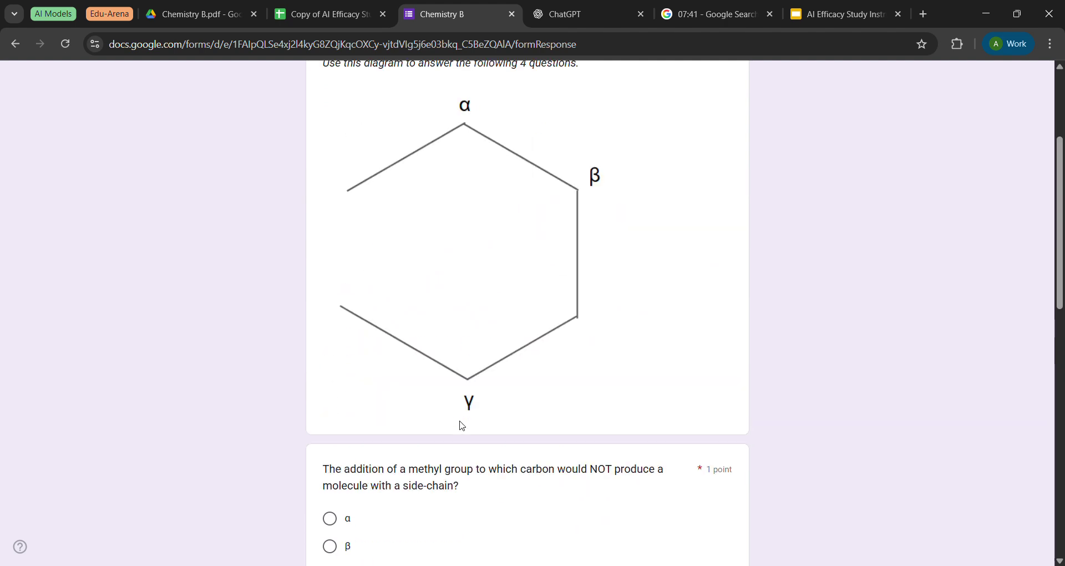
{"action": "scroll", "coordinate": [463, 426], "scroll_direction": "down", "scroll_amount": 2}
{"action": "scroll", "coordinate": [462, 426], "scroll_direction": "up", "scroll_amount": 1}
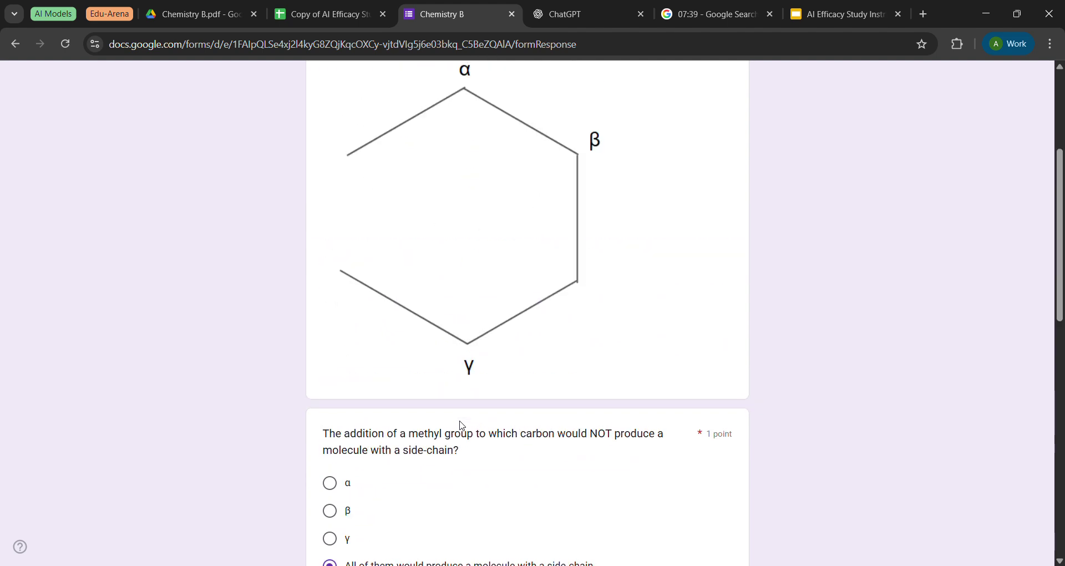
{"action": "scroll", "coordinate": [463, 426], "scroll_direction": "down", "scroll_amount": 3}
{"action": "scroll", "coordinate": [462, 426], "scroll_direction": "up", "scroll_amount": 2}
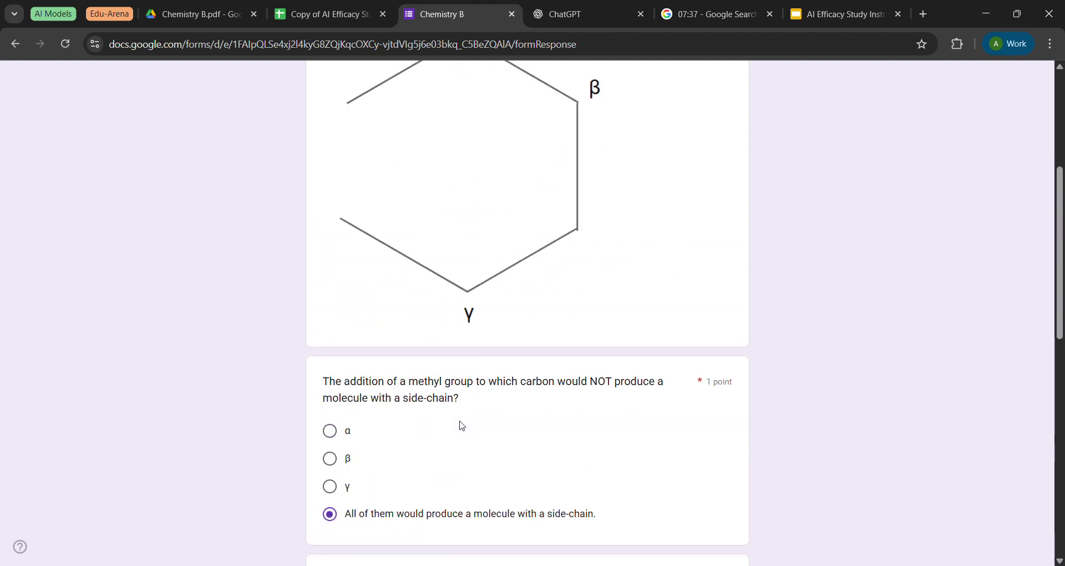
{"action": "scroll", "coordinate": [463, 426], "scroll_direction": "down", "scroll_amount": 2}
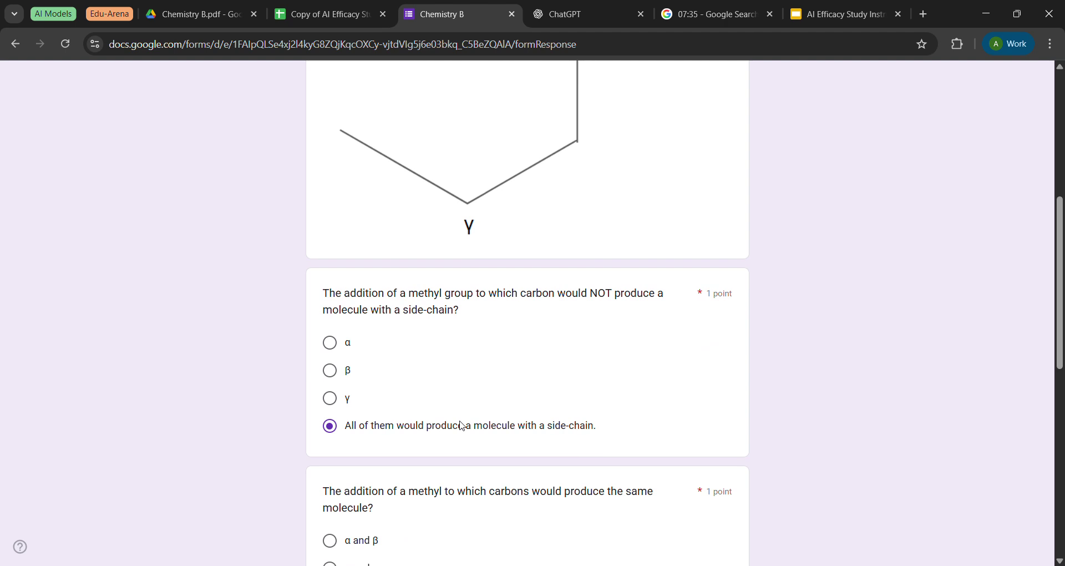
{"action": "scroll", "coordinate": [462, 426], "scroll_direction": "up", "scroll_amount": 4}
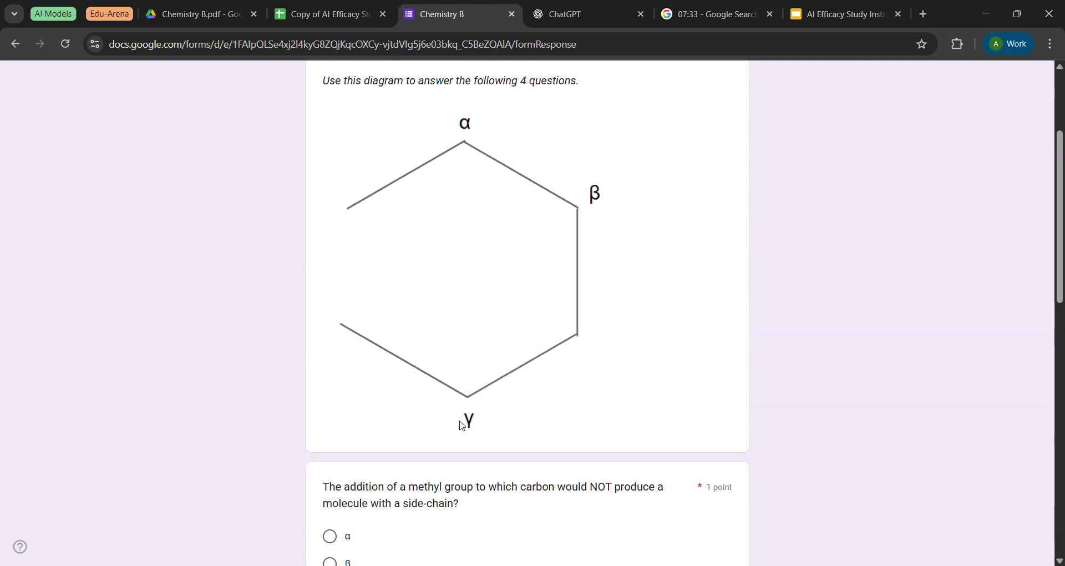
{"action": "scroll", "coordinate": [463, 426], "scroll_direction": "down", "scroll_amount": 1}
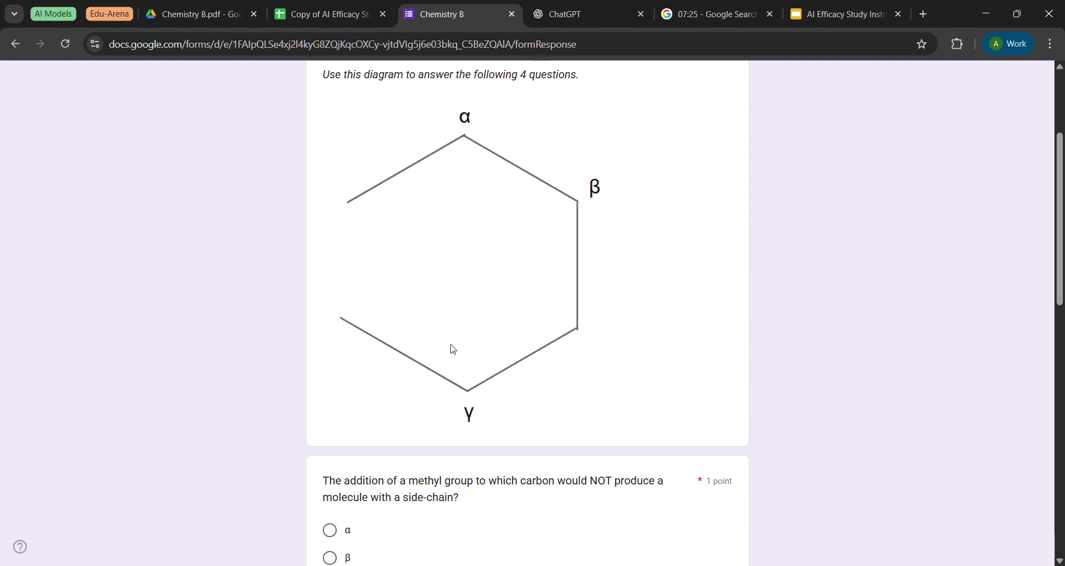
{"action": "scroll", "coordinate": [454, 350], "scroll_direction": "down", "scroll_amount": 7}
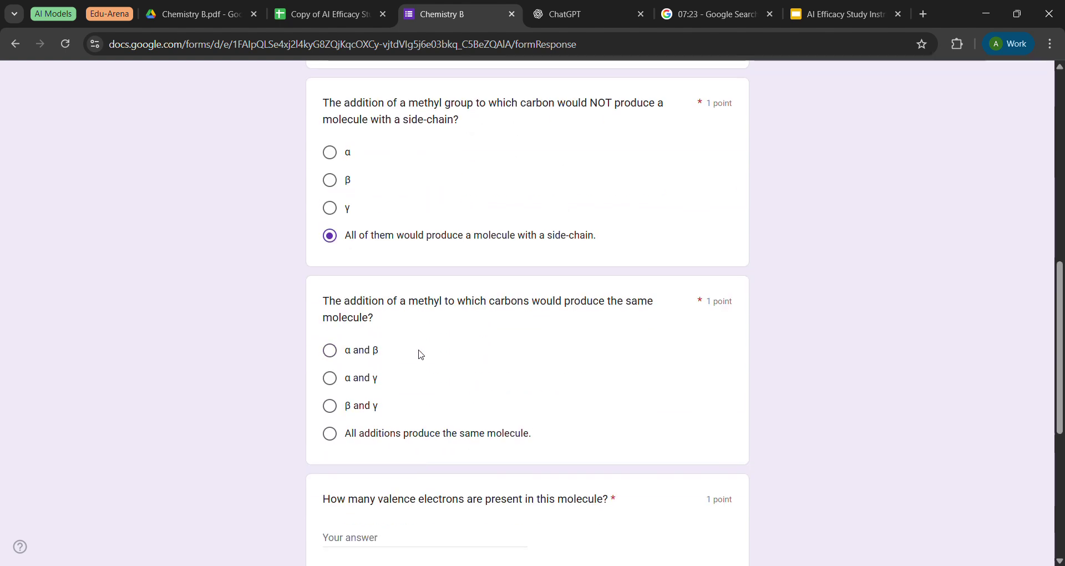
{"action": "left_click", "coordinate": [329, 378]}
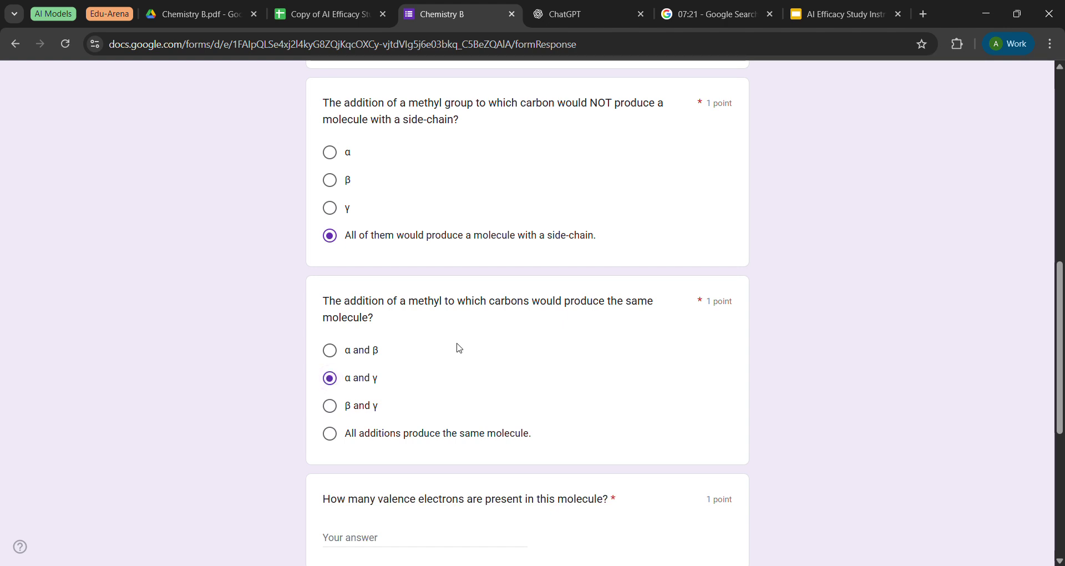
Count the valence electrons from the carbon diagram and enter 38 as the answer.
{"action": "scroll", "coordinate": [459, 348], "scroll_direction": "down", "scroll_amount": 2}
{"action": "scroll", "coordinate": [459, 348], "scroll_direction": "up", "scroll_amount": 1}
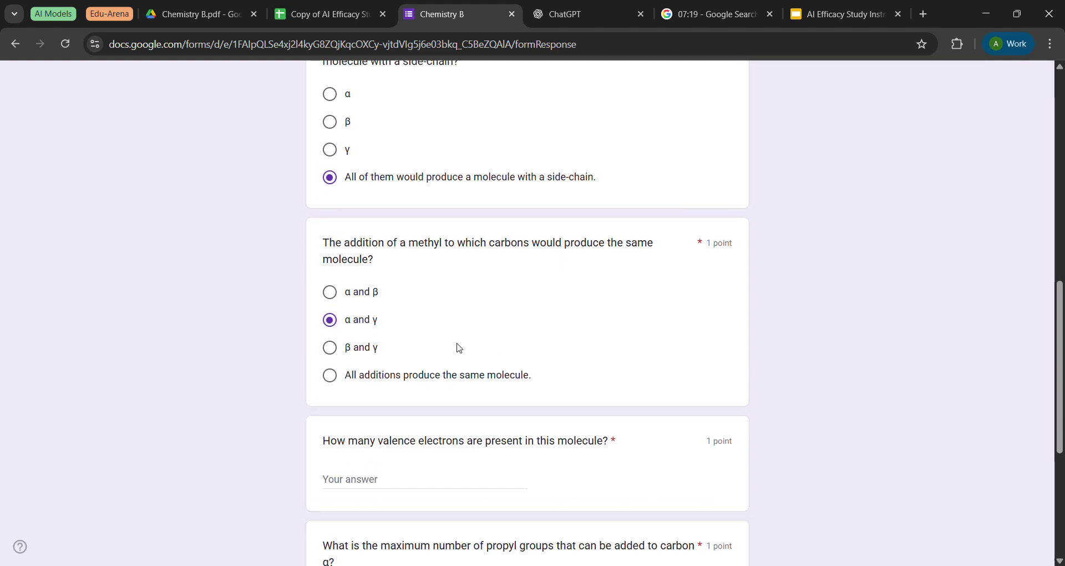
{"action": "scroll", "coordinate": [459, 348], "scroll_direction": "up", "scroll_amount": 8}
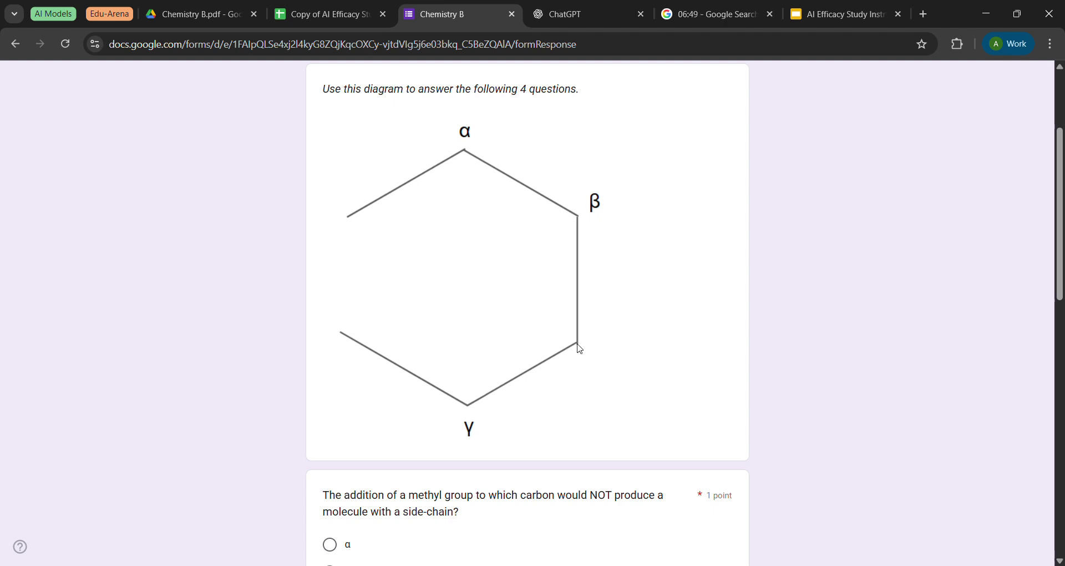
{"action": "scroll", "coordinate": [474, 369], "scroll_direction": "down", "scroll_amount": 1}
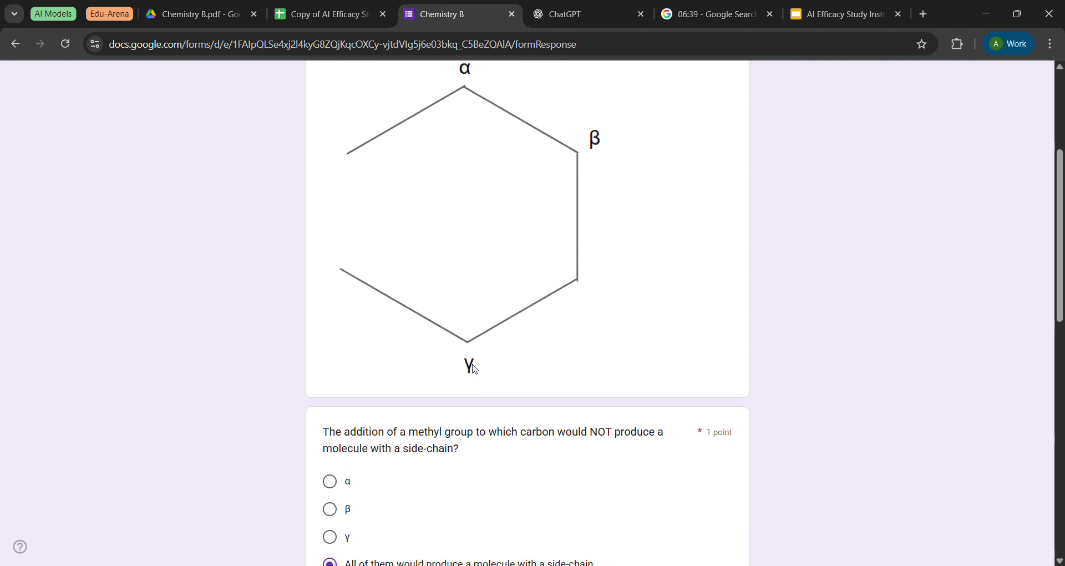
{"action": "scroll", "coordinate": [476, 370], "scroll_direction": "down", "scroll_amount": 2}
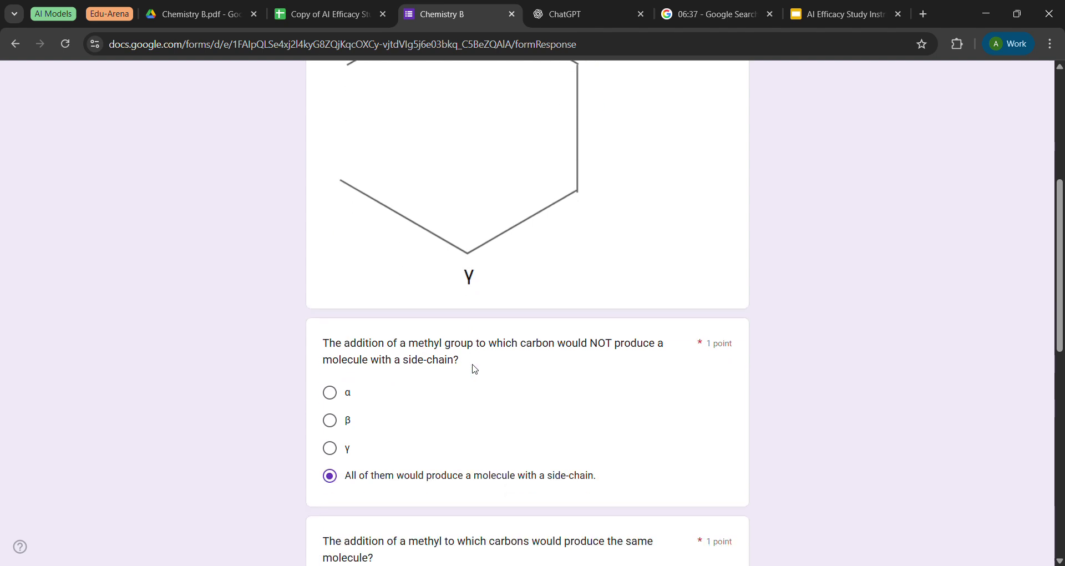
{"action": "scroll", "coordinate": [476, 369], "scroll_direction": "down", "scroll_amount": 1}
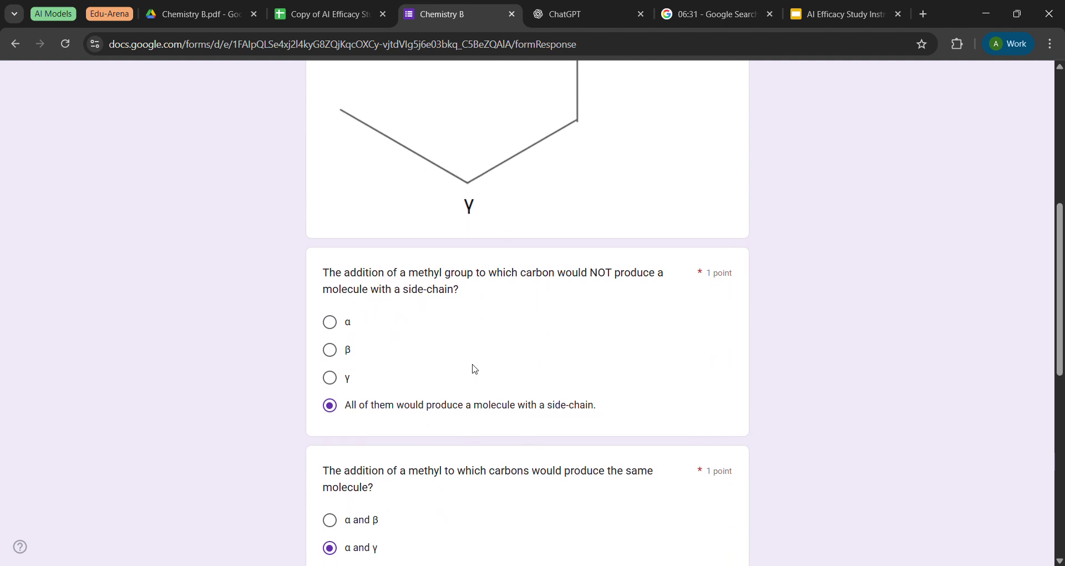
{"action": "scroll", "coordinate": [476, 370], "scroll_direction": "down", "scroll_amount": 8}
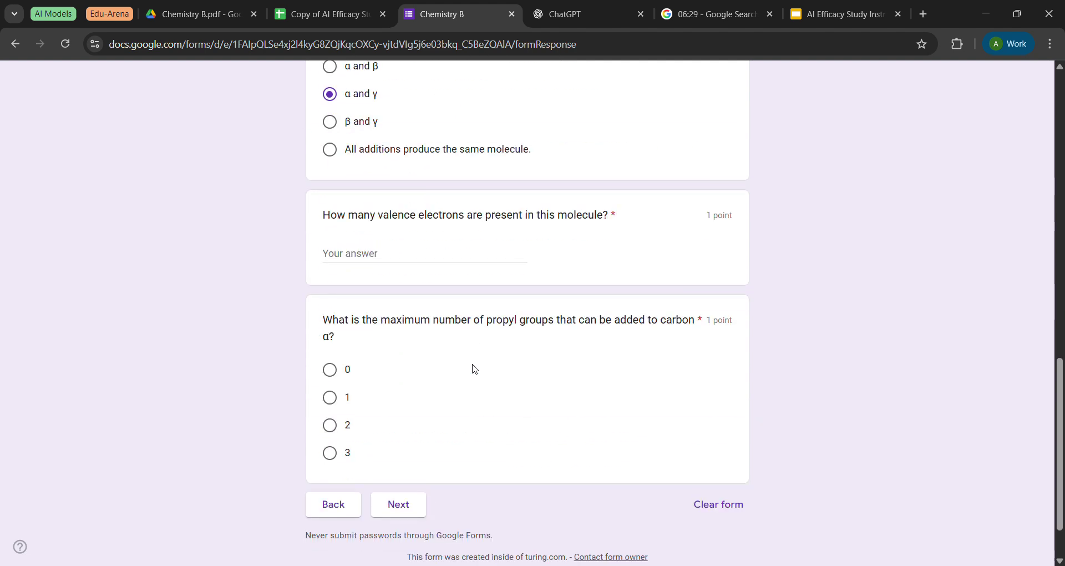
{"action": "left_click", "coordinate": [453, 257]}
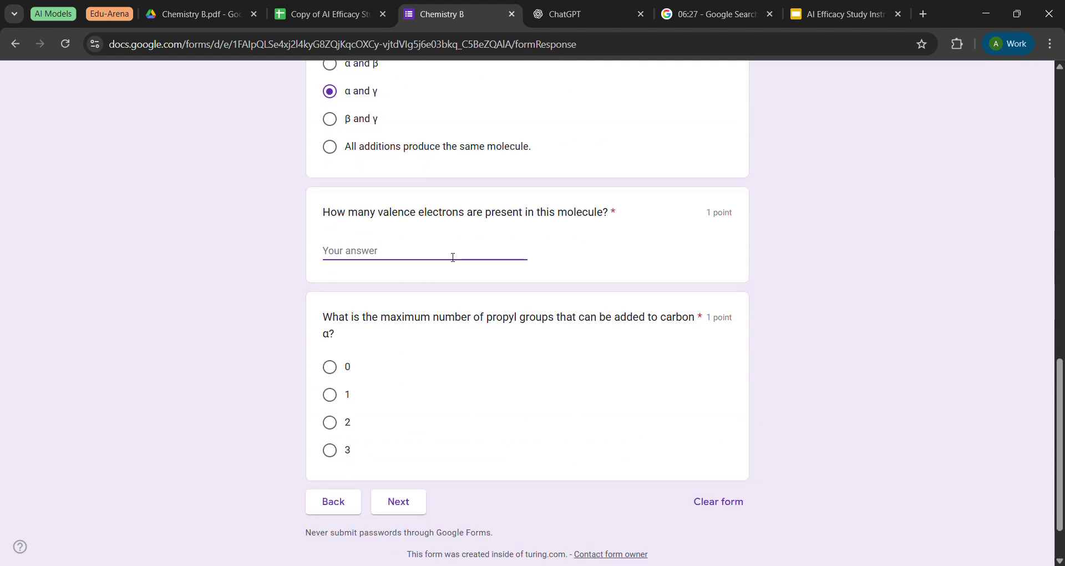
{"action": "type", "text": "38"}
{"action": "left_click", "coordinate": [263, 222]}
Recheck the carbon diagram, choose 2 as the maximum number of propyl groups on carbon α, and continue to the next section.
{"action": "scroll", "coordinate": [263, 222], "scroll_direction": "up", "scroll_amount": 9}
{"action": "scroll", "coordinate": [263, 222], "scroll_direction": "up", "scroll_amount": 2}
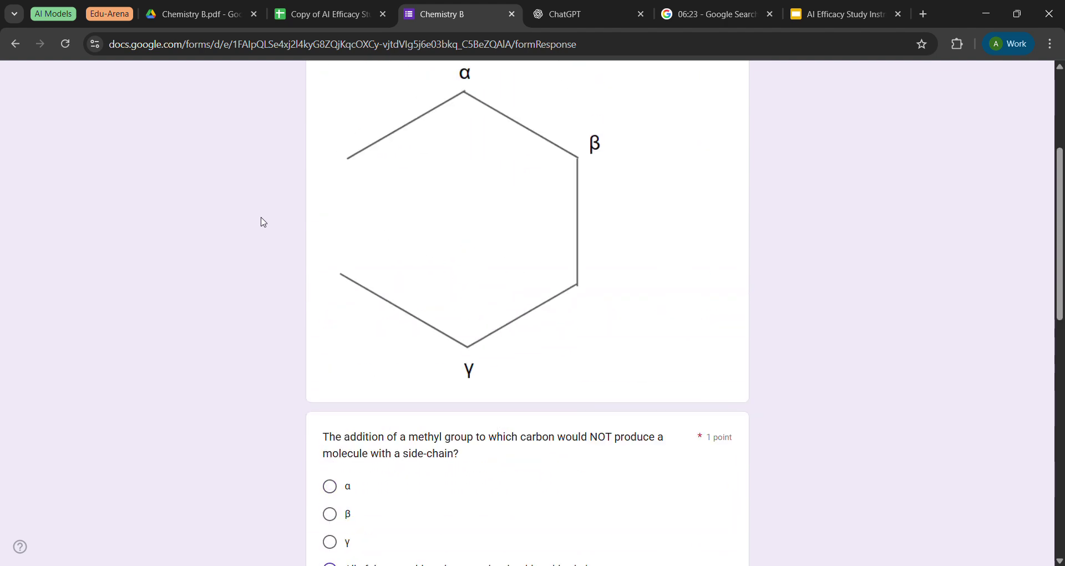
{"action": "scroll", "coordinate": [263, 222], "scroll_direction": "down", "scroll_amount": 3}
{"action": "scroll", "coordinate": [264, 222], "scroll_direction": "up", "scroll_amount": 3}
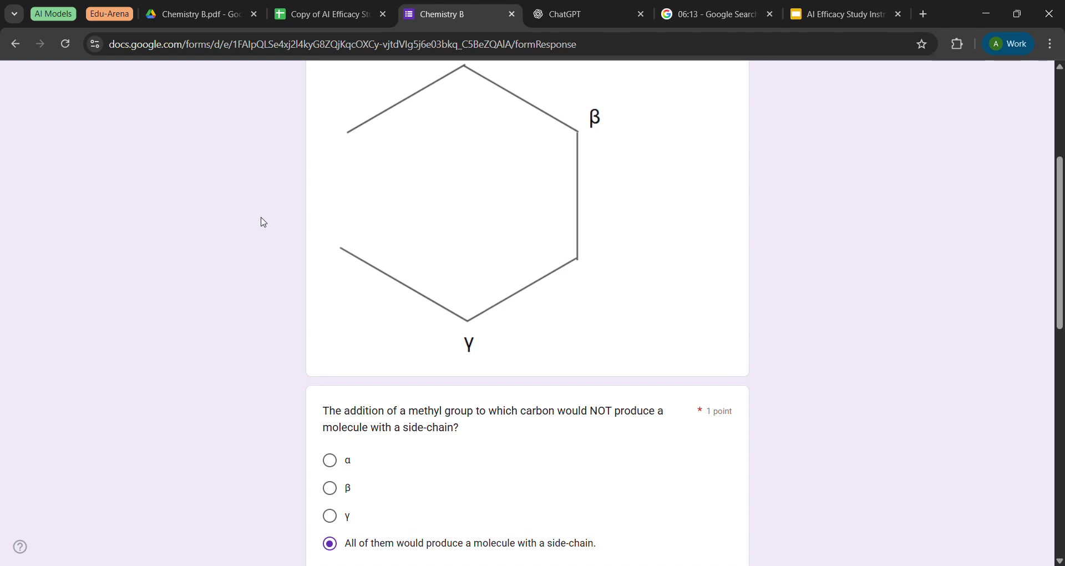
{"action": "scroll", "coordinate": [264, 222], "scroll_direction": "down", "scroll_amount": 12}
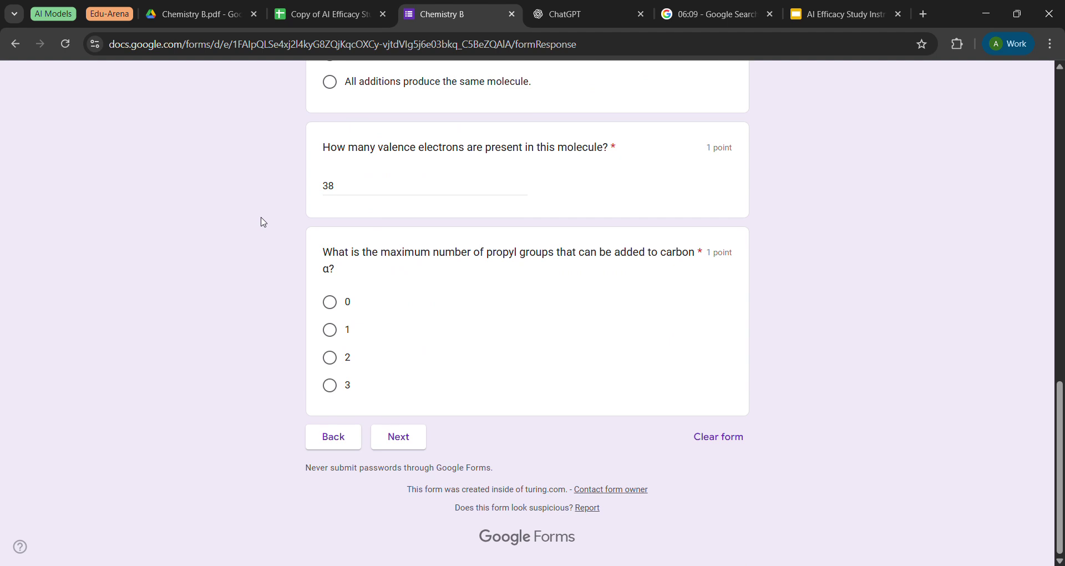
{"action": "scroll", "coordinate": [264, 223], "scroll_direction": "up", "scroll_amount": 15}
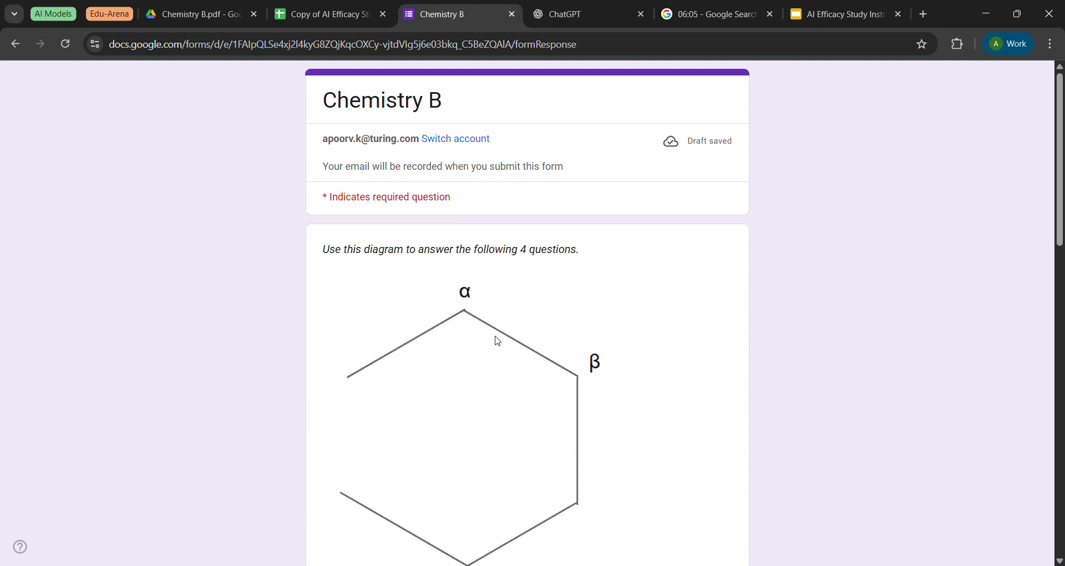
{"action": "scroll", "coordinate": [252, 328], "scroll_direction": "down", "scroll_amount": 15}
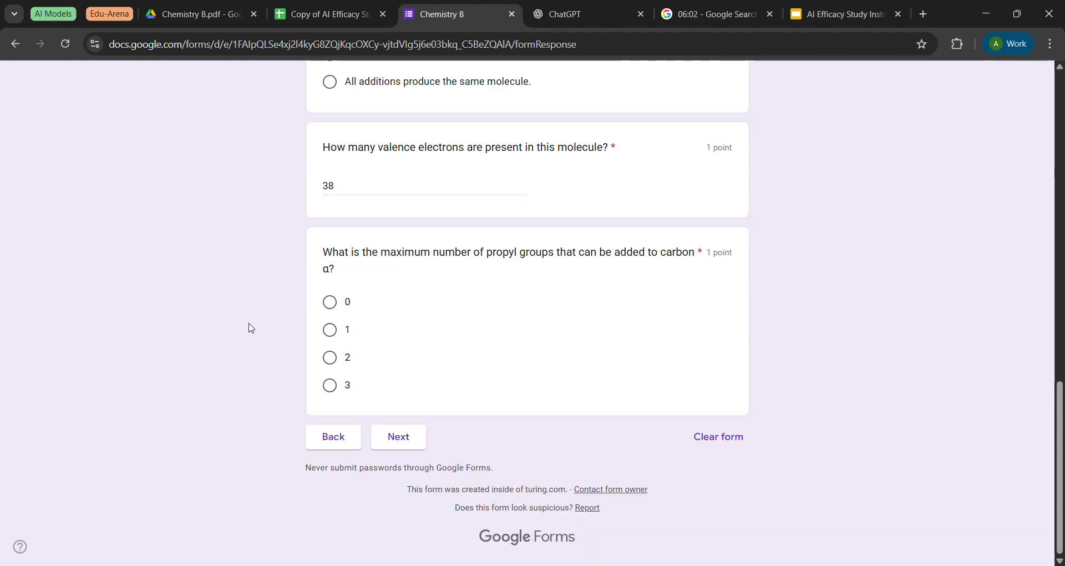
{"action": "left_click", "coordinate": [329, 358]}
{"action": "scroll", "coordinate": [258, 311], "scroll_direction": "up", "scroll_amount": 15}
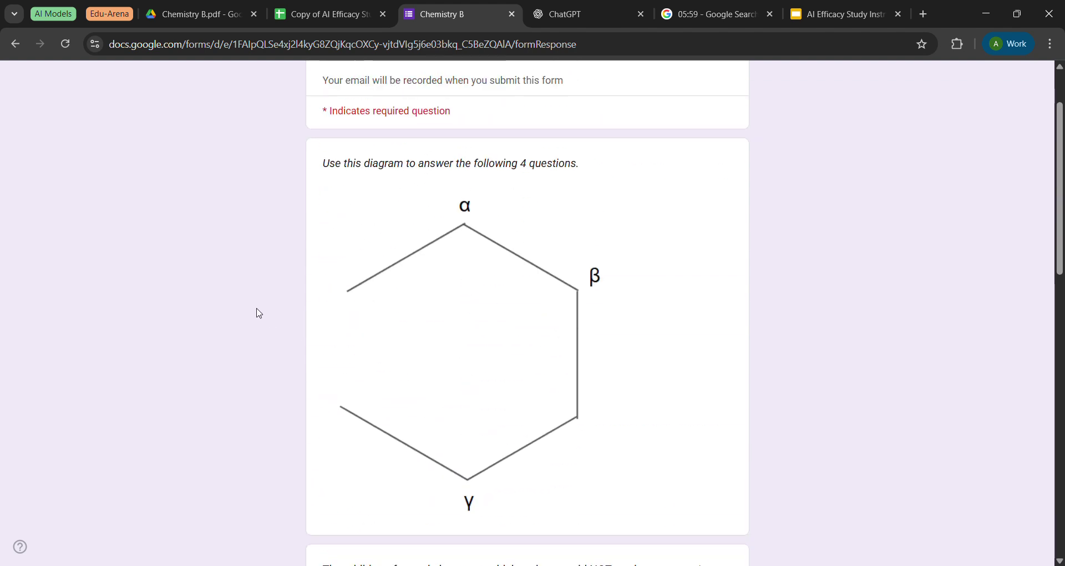
{"action": "scroll", "coordinate": [259, 313], "scroll_direction": "down", "scroll_amount": 3}
{"action": "scroll", "coordinate": [259, 313], "scroll_direction": "down", "scroll_amount": 10}
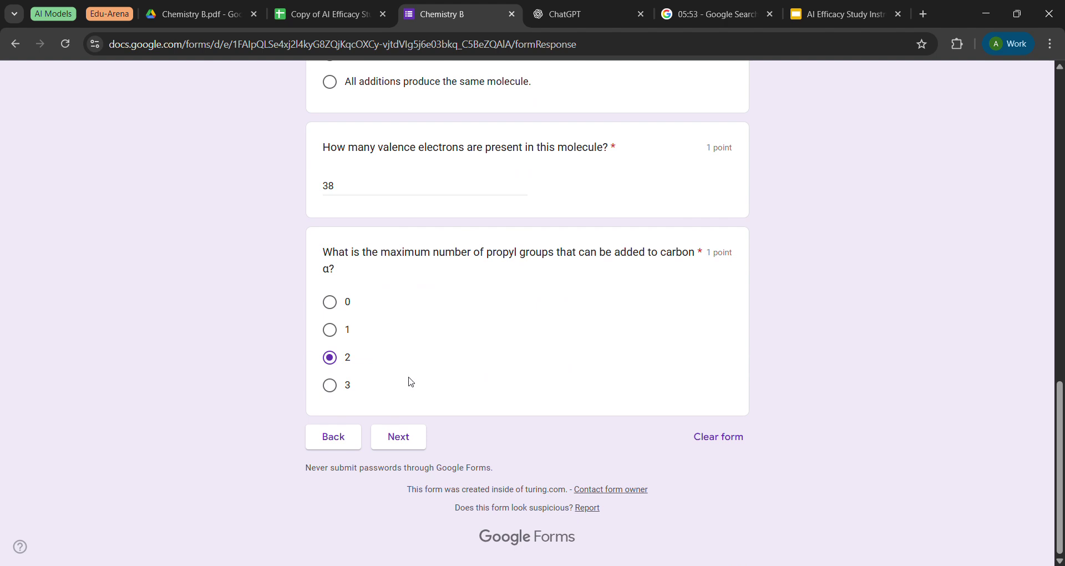
{"action": "left_click", "coordinate": [408, 442]}
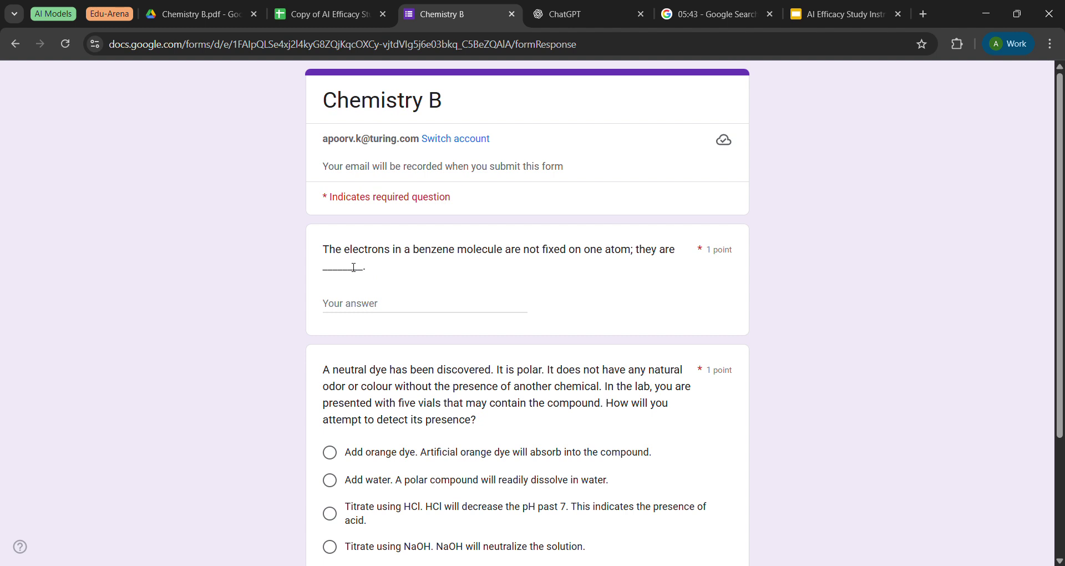
Complete the sentence about the electrons in a benzene molecule with "deloaclized".
{"action": "left_click", "coordinate": [377, 307]}
{"action": "type", "text": "delo"}
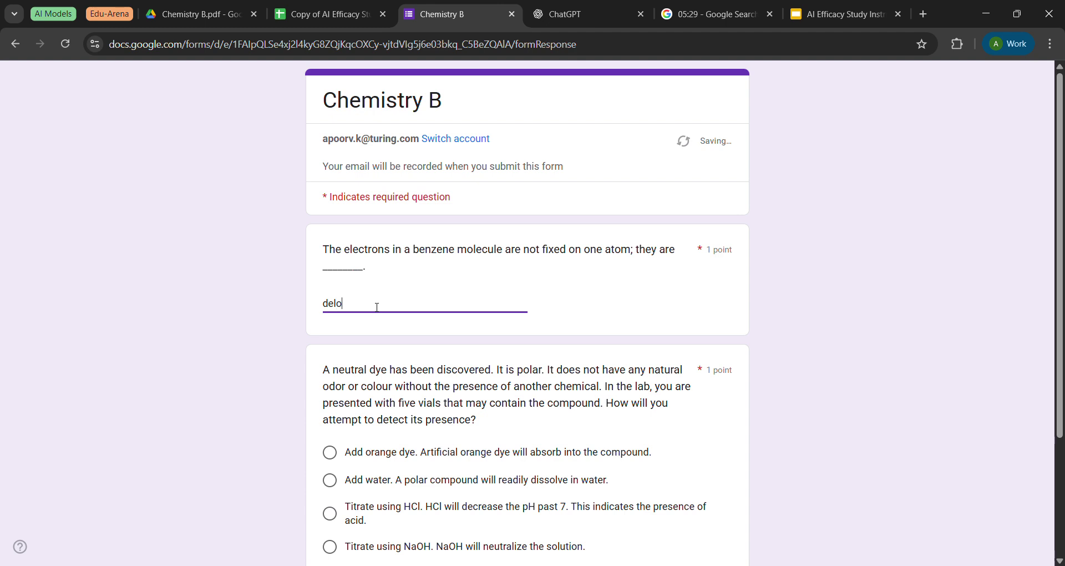
{"action": "type", "text": "aclized"}
{"action": "left_click", "coordinate": [291, 315]}
Read the neutral dye question and choose the option to titrate using HCl.
{"action": "scroll", "coordinate": [292, 316], "scroll_direction": "down", "scroll_amount": 1}
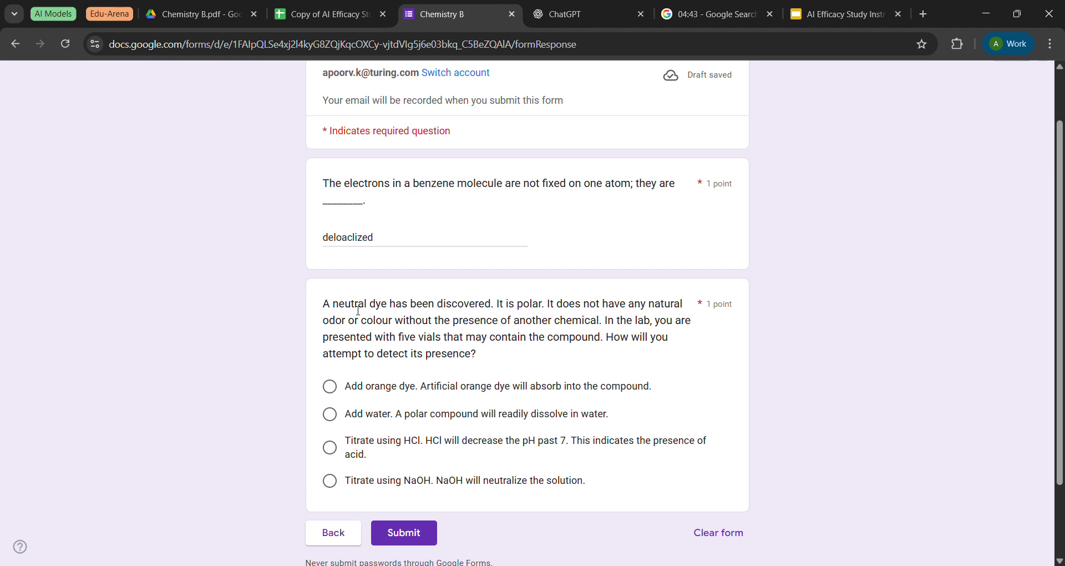
{"action": "left_click_drag", "start_coordinate": [352, 309], "coordinate": [373, 315]}
{"action": "left_click_drag", "start_coordinate": [425, 441], "coordinate": [624, 447]}
{"action": "left_click", "coordinate": [626, 450]}
Reread the dye's polarity and answer the detection question with "Add water. A polar compound will readily dissolve in water.".
{"action": "left_click_drag", "start_coordinate": [518, 306], "coordinate": [546, 304]}
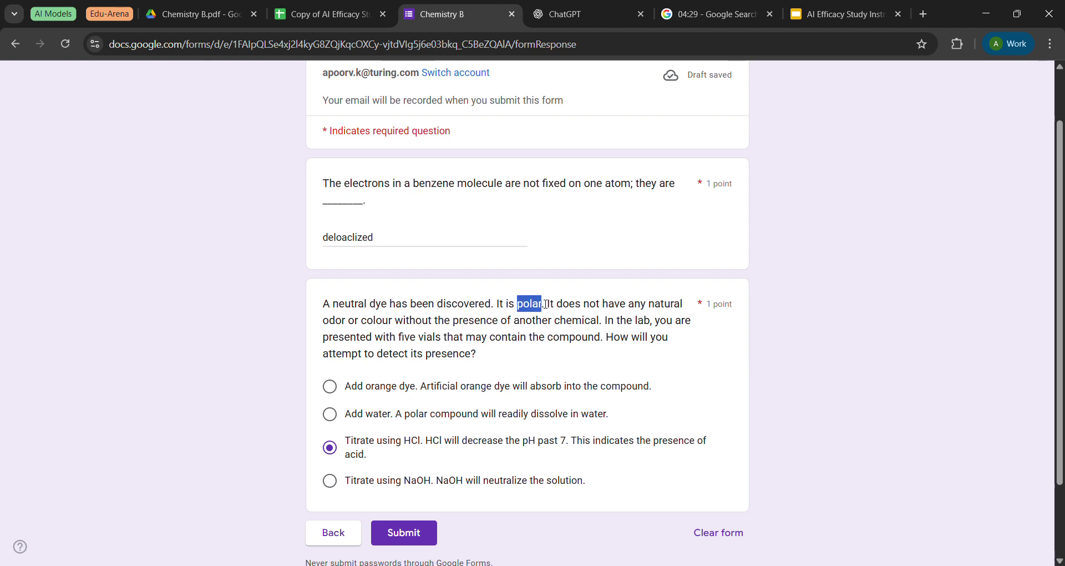
{"action": "left_click", "coordinate": [546, 304]}
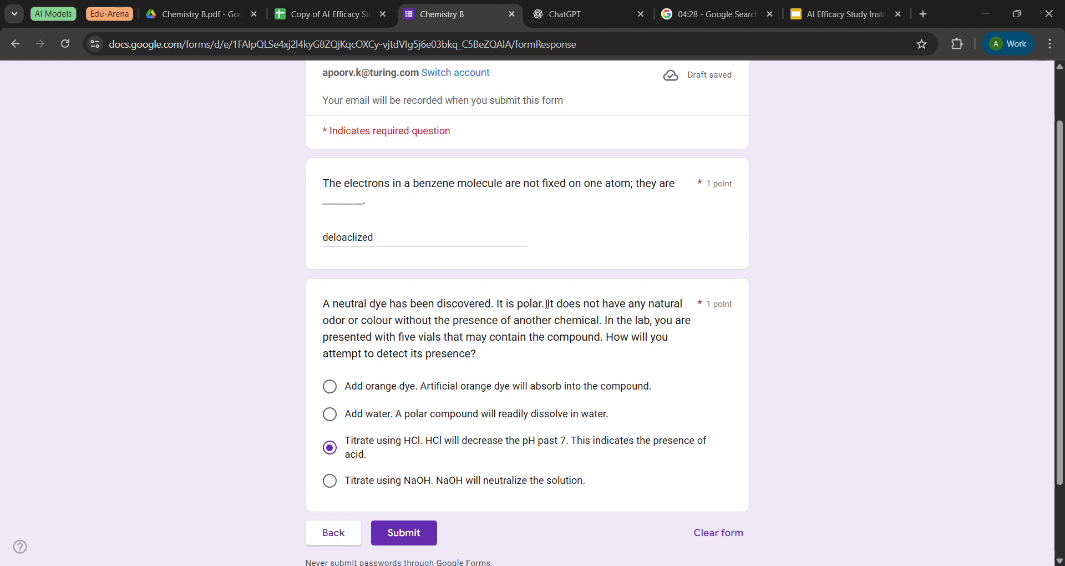
{"action": "left_click", "coordinate": [542, 415]}
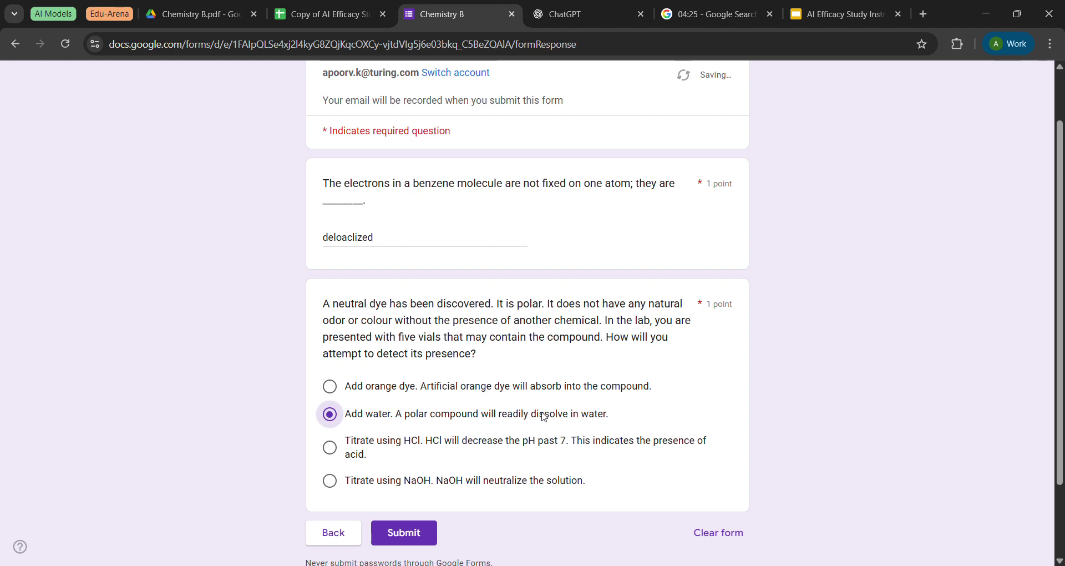
Review both answers in the final section and submit the Chemistry B form.
{"action": "scroll", "coordinate": [507, 269], "scroll_direction": "up", "scroll_amount": 1}
{"action": "scroll", "coordinate": [506, 269], "scroll_direction": "down", "scroll_amount": 1}
{"action": "scroll", "coordinate": [508, 268], "scroll_direction": "up", "scroll_amount": 1}
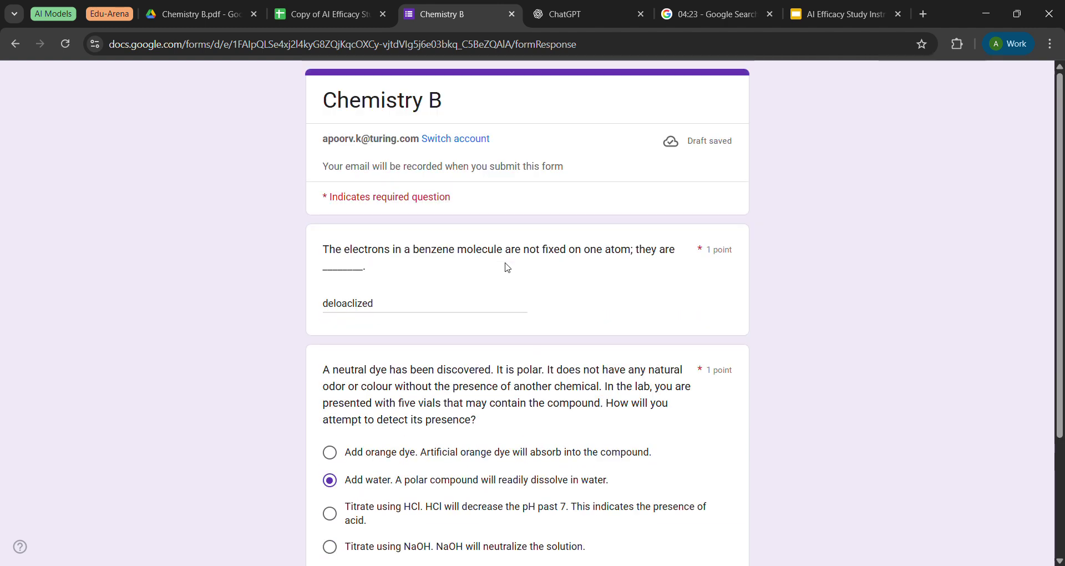
{"action": "scroll", "coordinate": [508, 267], "scroll_direction": "down", "scroll_amount": 3}
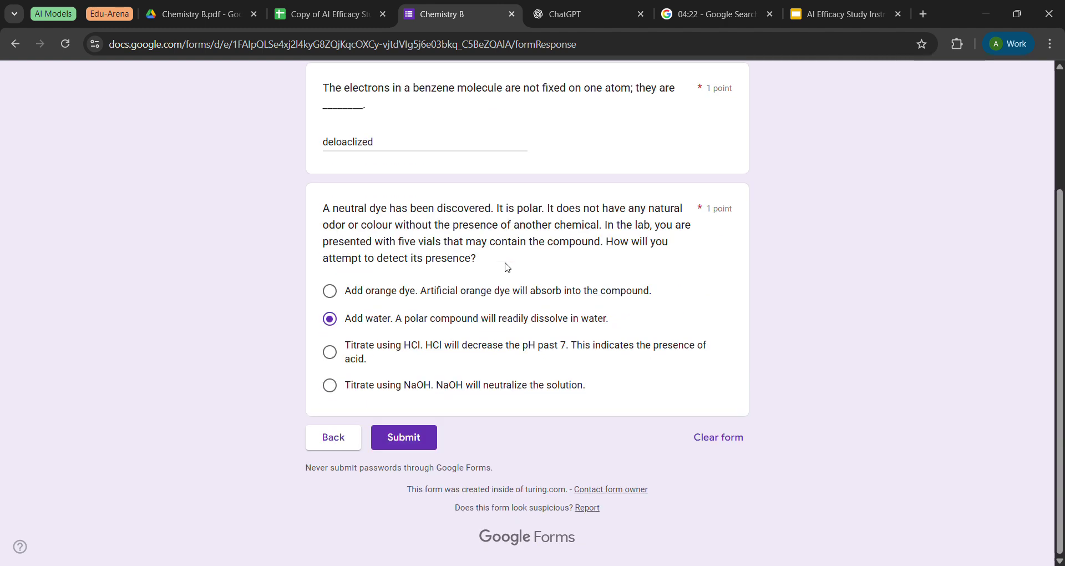
{"action": "left_click", "coordinate": [427, 448]}
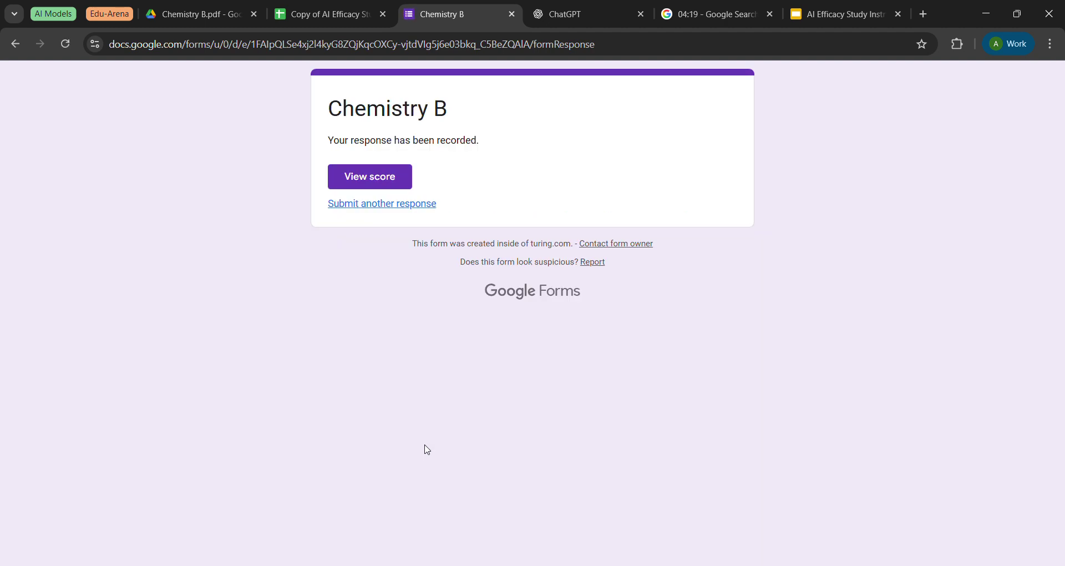
Open the score for the submitted Chemistry B response and check the total points awarded.
{"action": "left_click", "coordinate": [388, 186]}
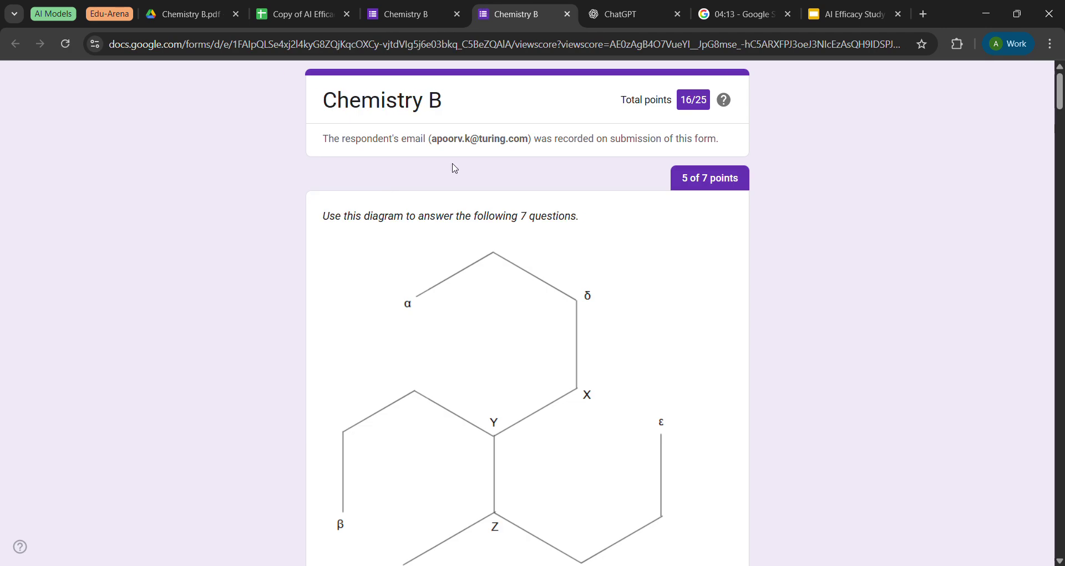
{"action": "left_click", "coordinate": [724, 101]}
{"action": "scroll", "coordinate": [841, 219], "scroll_direction": "down", "scroll_amount": 5}
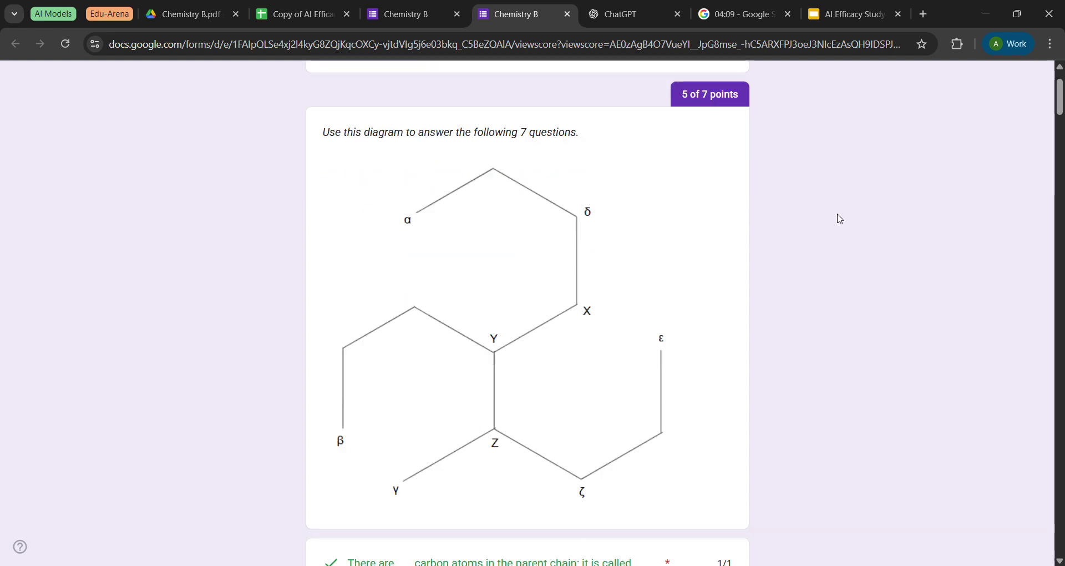
Review the graded parent chain, numbering, carbon Y branch and remaining-bond questions, rechecking the carbon Y answer against the molecule diagram.
{"action": "scroll", "coordinate": [840, 218], "scroll_direction": "down", "scroll_amount": 9}
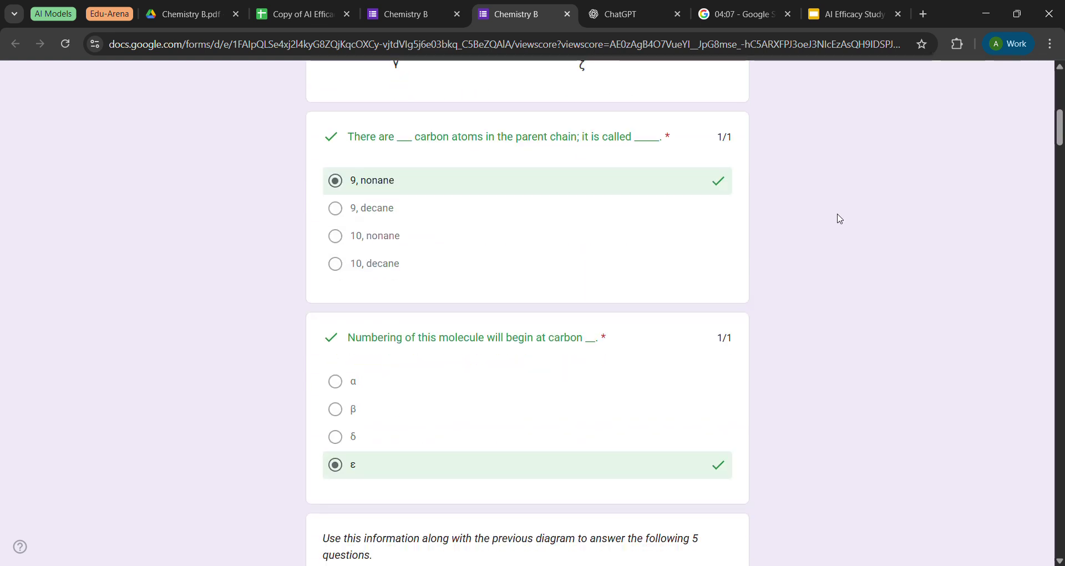
{"action": "scroll", "coordinate": [841, 218], "scroll_direction": "down", "scroll_amount": 1}
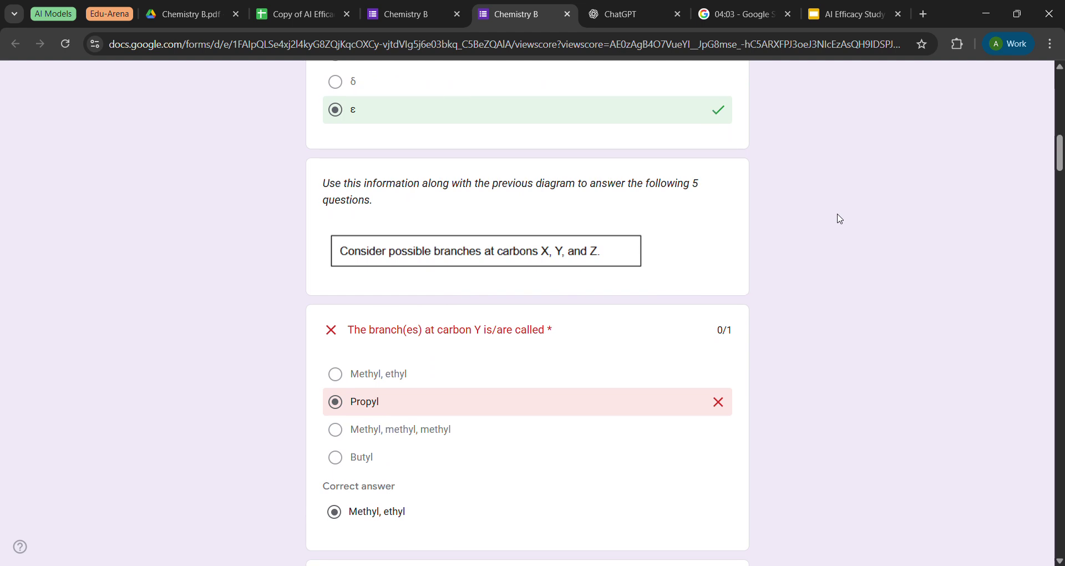
{"action": "scroll", "coordinate": [840, 218], "scroll_direction": "down", "scroll_amount": 1}
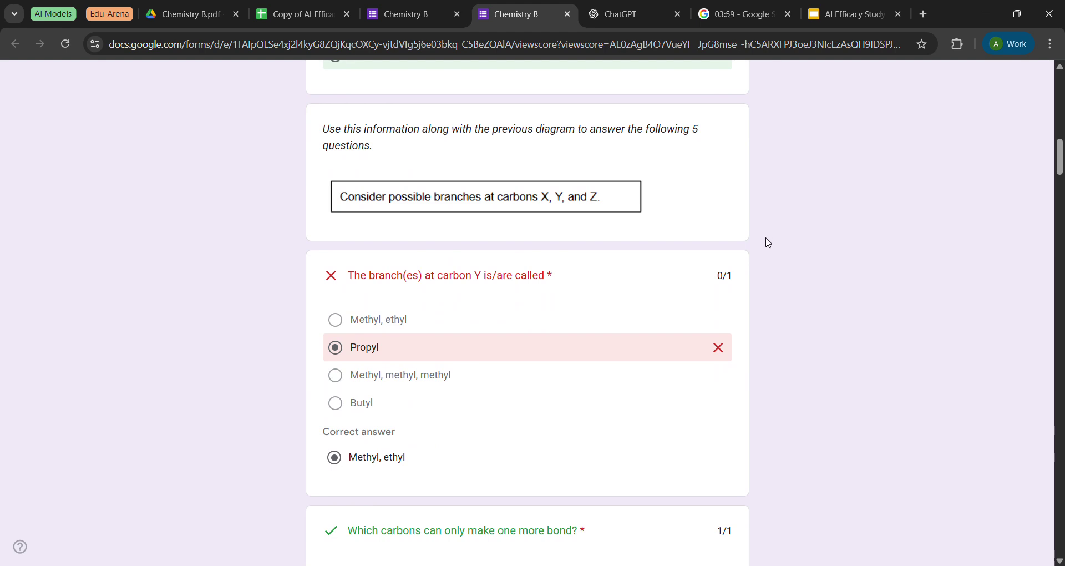
{"action": "scroll", "coordinate": [768, 242], "scroll_direction": "up", "scroll_amount": 6}
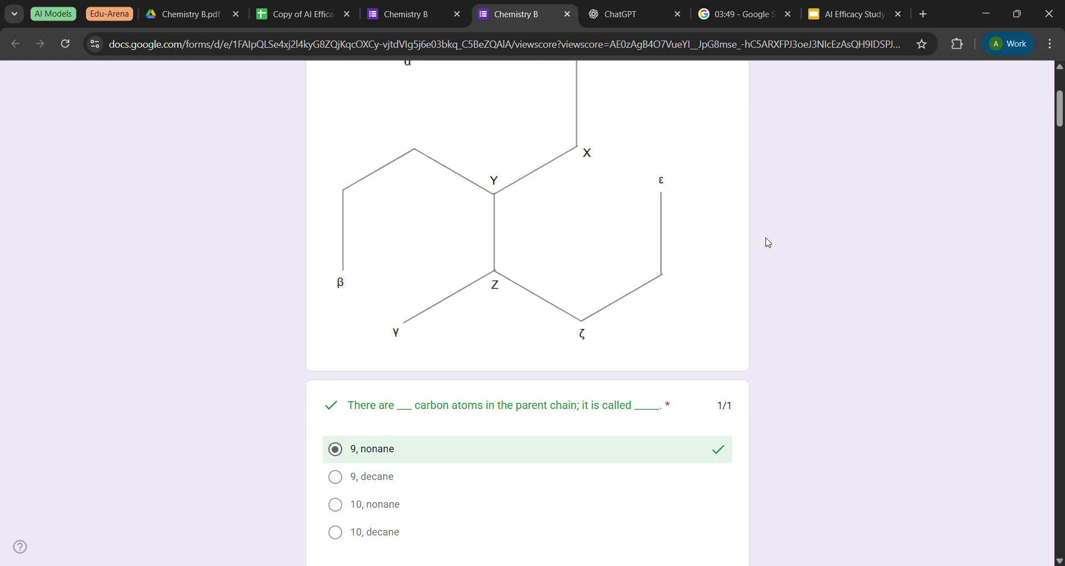
{"action": "scroll", "coordinate": [769, 243], "scroll_direction": "down", "scroll_amount": 10}
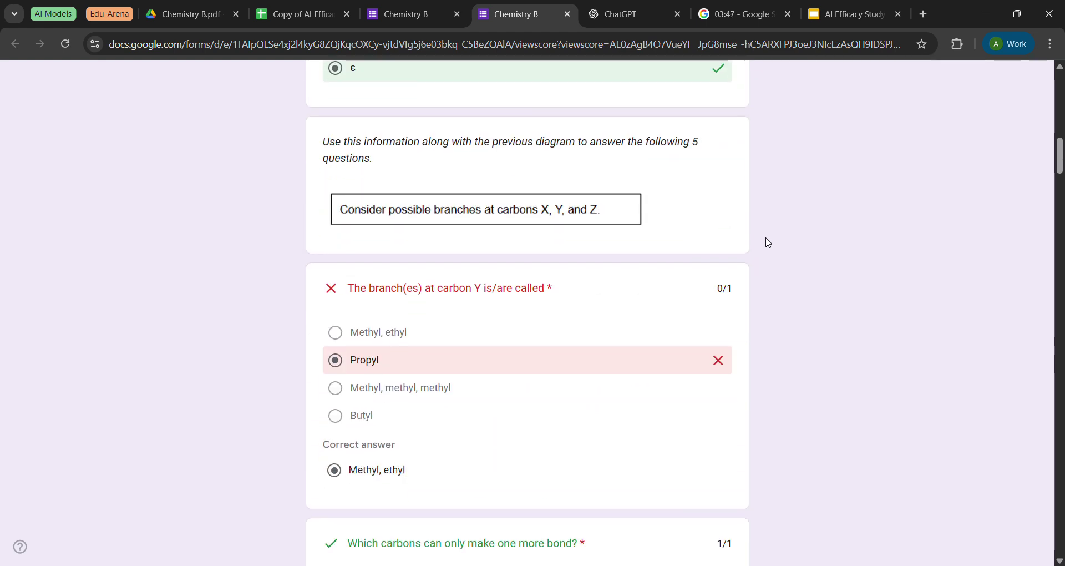
{"action": "scroll", "coordinate": [645, 331], "scroll_direction": "down", "scroll_amount": 5}
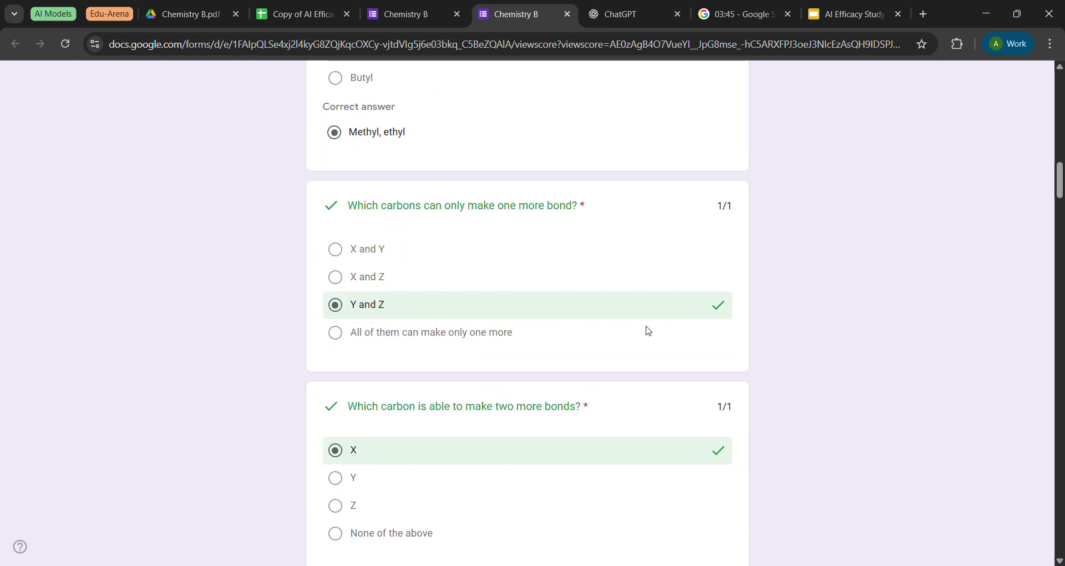
Compare the submitted IUPAC name of the molecule with the correct answer and check the methyl group side-chain question.
{"action": "scroll", "coordinate": [604, 257], "scroll_direction": "down", "scroll_amount": 6}
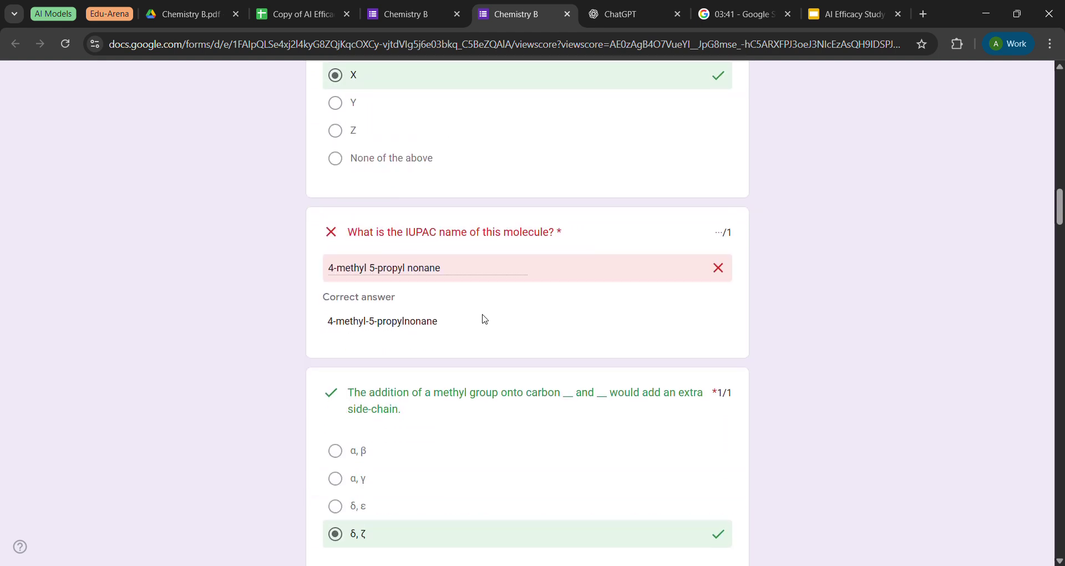
{"action": "left_click_drag", "start_coordinate": [403, 275], "coordinate": [442, 312]}
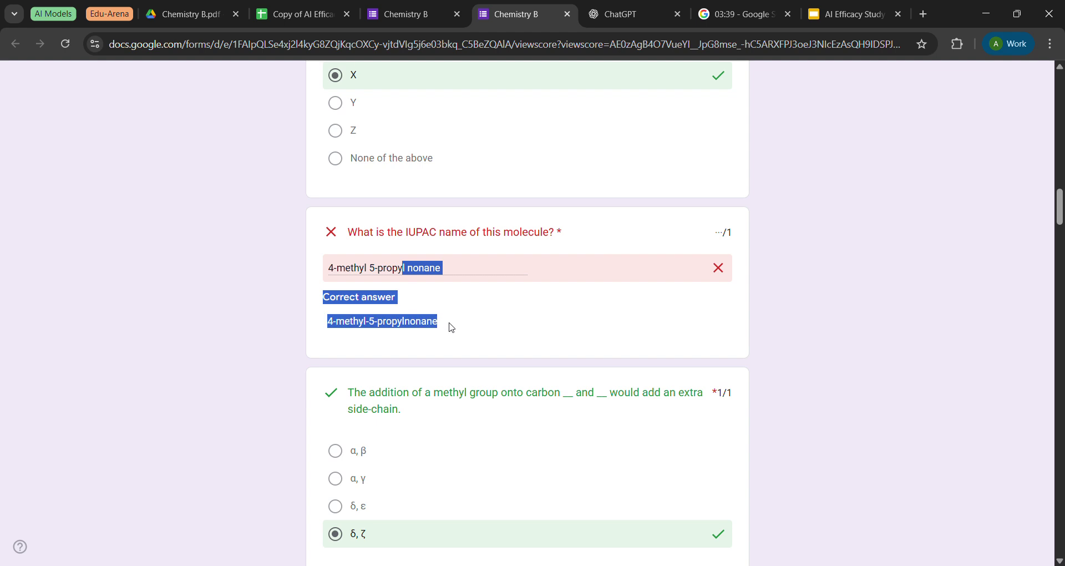
{"action": "left_click", "coordinate": [448, 322]}
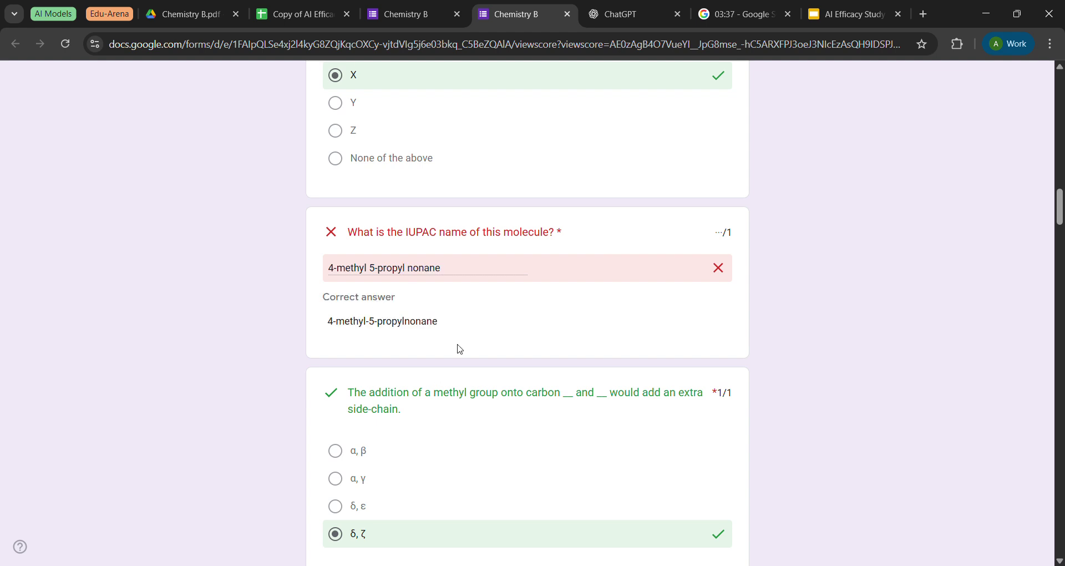
{"action": "left_click_drag", "start_coordinate": [374, 272], "coordinate": [370, 273]}
{"action": "left_click", "coordinate": [370, 272]}
{"action": "scroll", "coordinate": [460, 314], "scroll_direction": "down", "scroll_amount": 2}
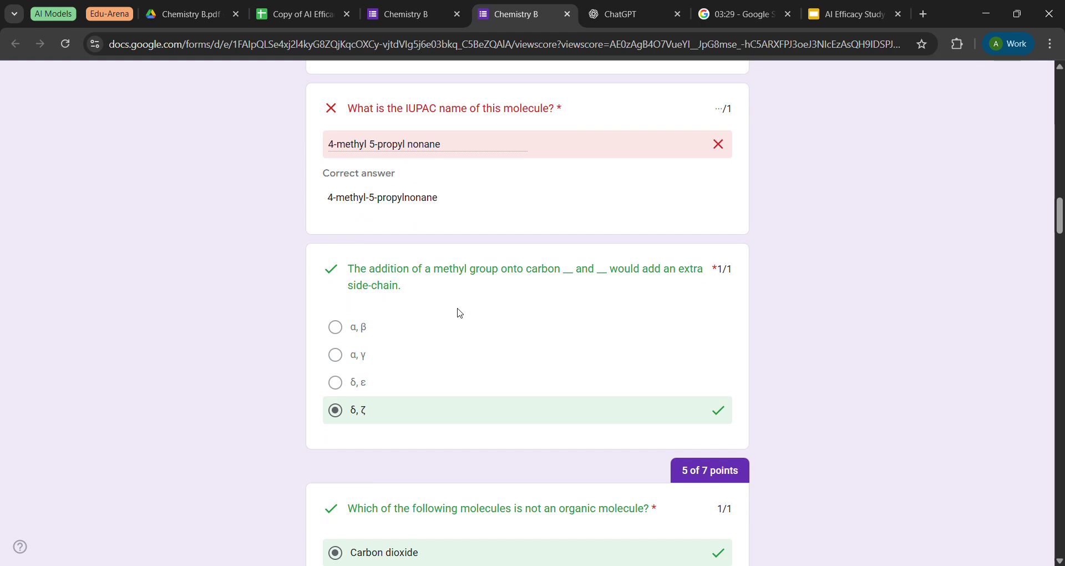
{"action": "scroll", "coordinate": [460, 313], "scroll_direction": "down", "scroll_amount": 2}
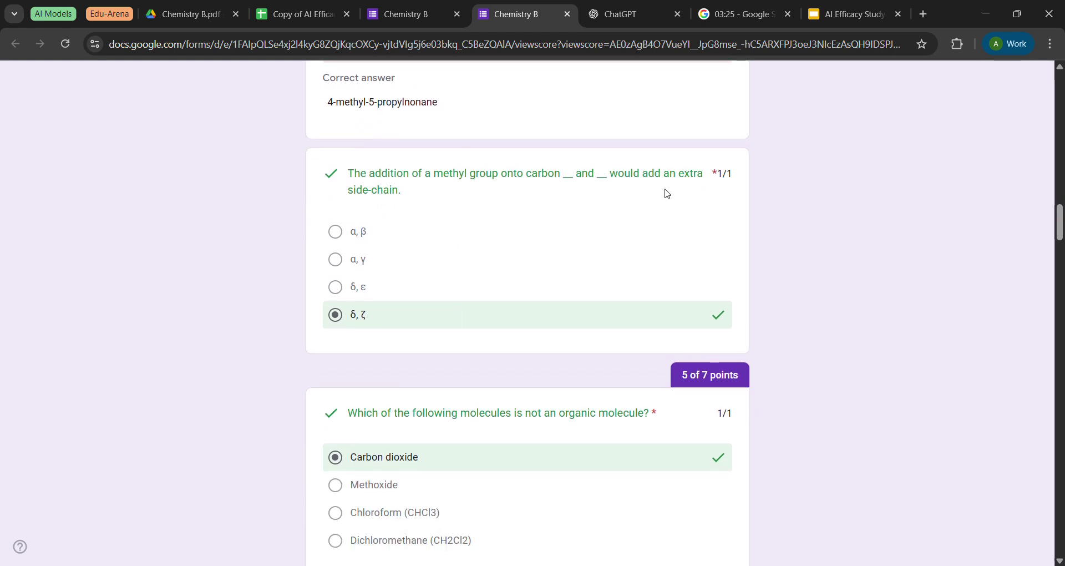
Review the graded second section, from the non-organic molecule question through sour taste and hydrogen bonding to the alkane hydrogen count.
{"action": "scroll", "coordinate": [795, 243], "scroll_direction": "down", "scroll_amount": 8}
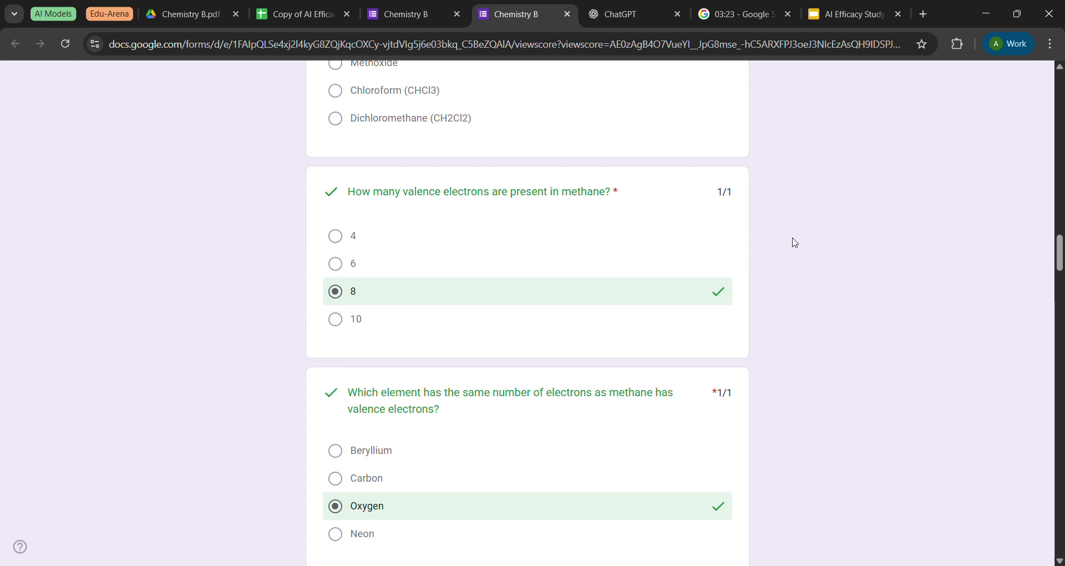
{"action": "scroll", "coordinate": [795, 242], "scroll_direction": "down", "scroll_amount": 7}
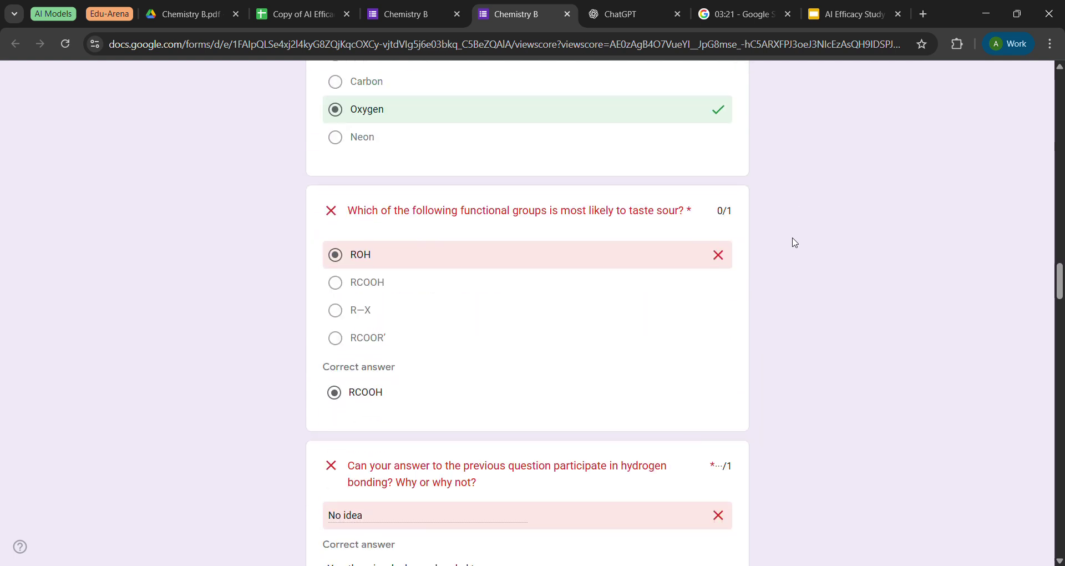
{"action": "scroll", "coordinate": [626, 349], "scroll_direction": "down", "scroll_amount": 3}
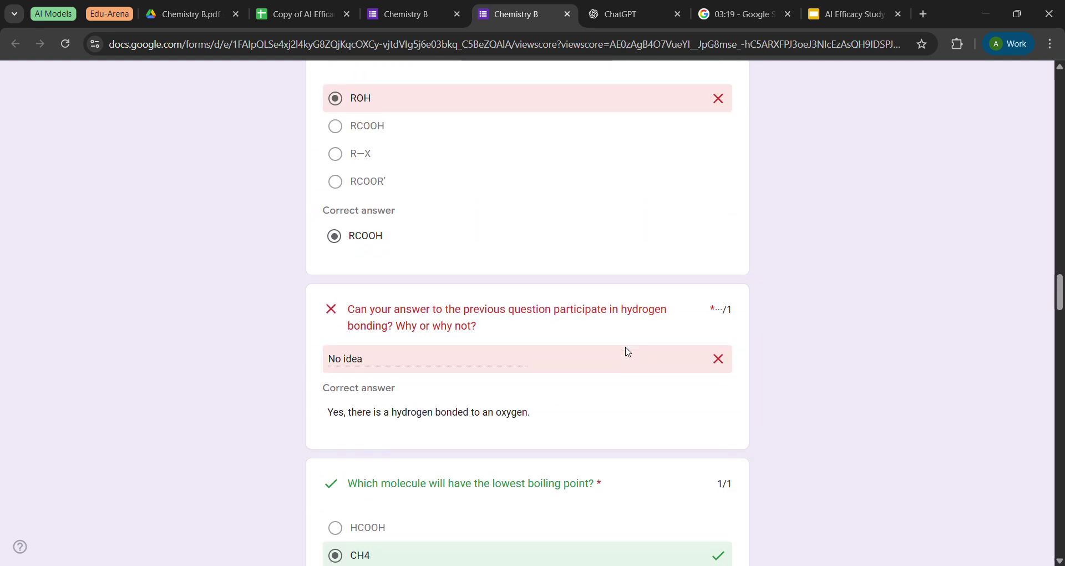
{"action": "scroll", "coordinate": [607, 390], "scroll_direction": "down", "scroll_amount": 3}
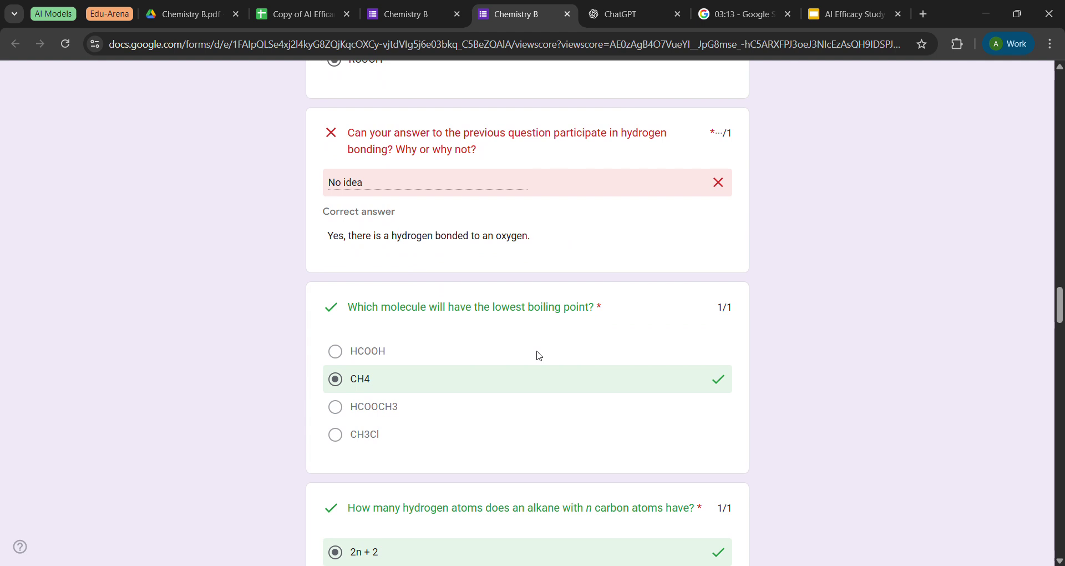
{"action": "scroll", "coordinate": [538, 355], "scroll_direction": "down", "scroll_amount": 2}
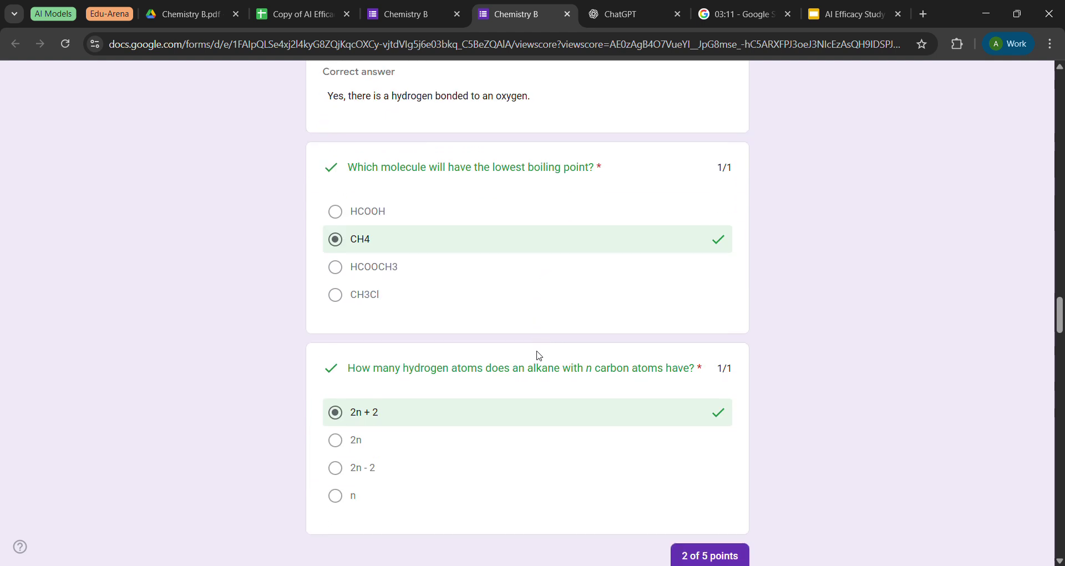
{"action": "scroll", "coordinate": [554, 388], "scroll_direction": "down", "scroll_amount": 1}
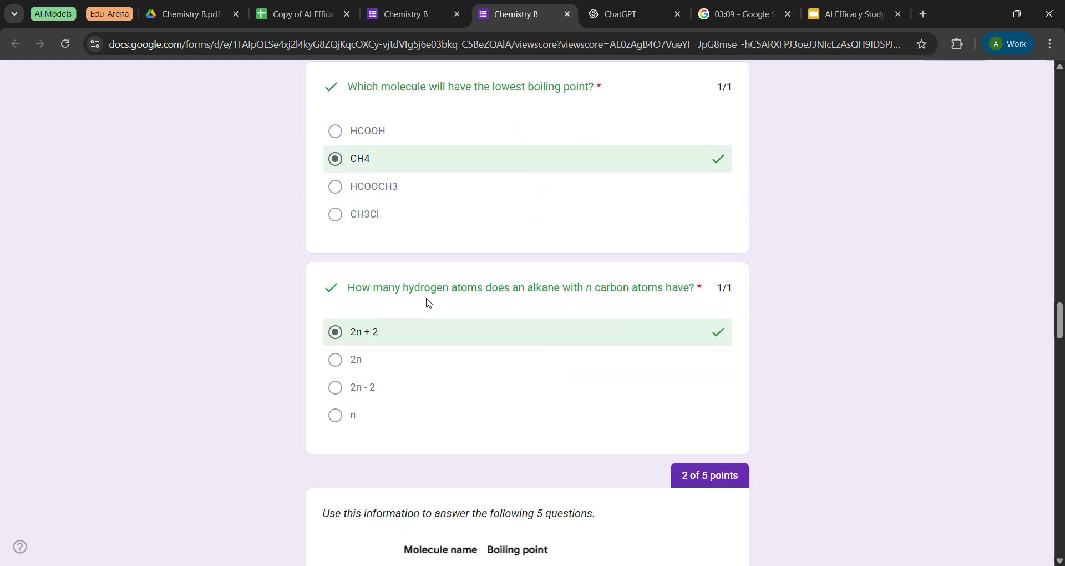
{"action": "scroll", "coordinate": [602, 367], "scroll_direction": "down", "scroll_amount": 1}
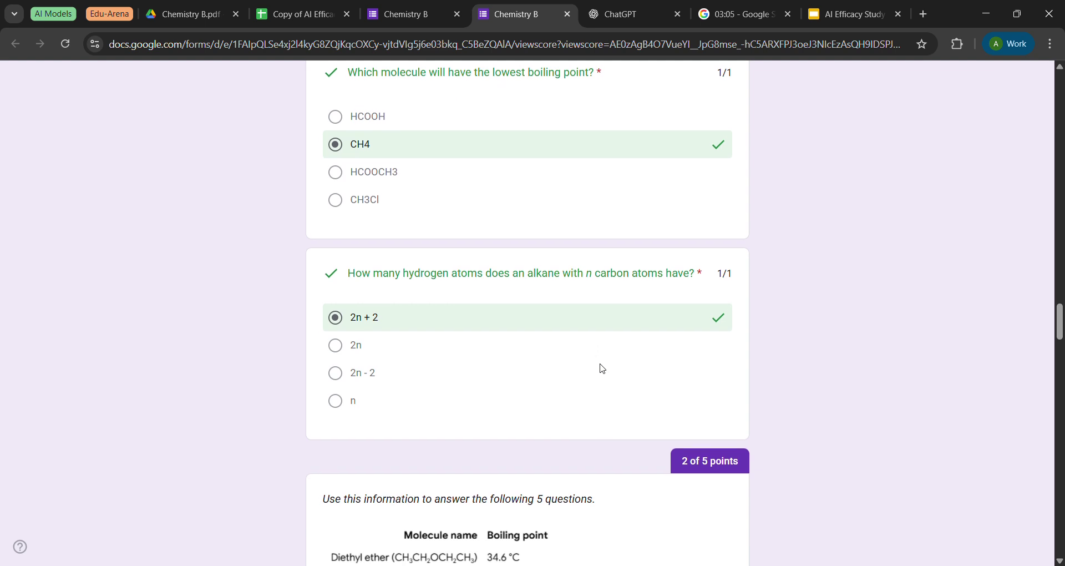
{"action": "scroll", "coordinate": [602, 368], "scroll_direction": "down", "scroll_amount": 2}
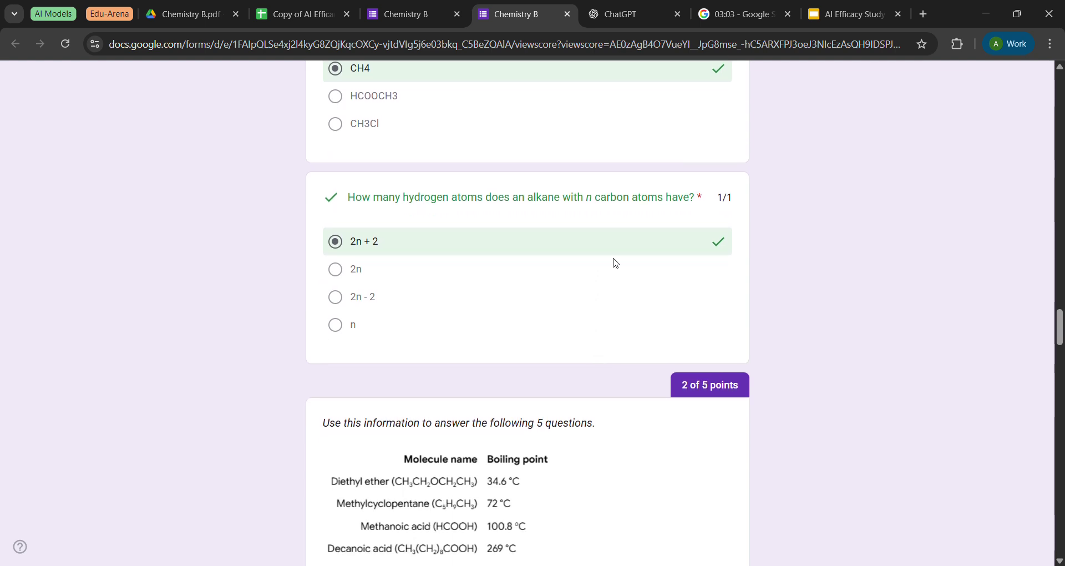
Examine the boiling point table and the graded answers on dipole-dipole interactions and which molecule mixes with tetrafluoromethane.
{"action": "scroll", "coordinate": [626, 277], "scroll_direction": "down", "scroll_amount": 2}
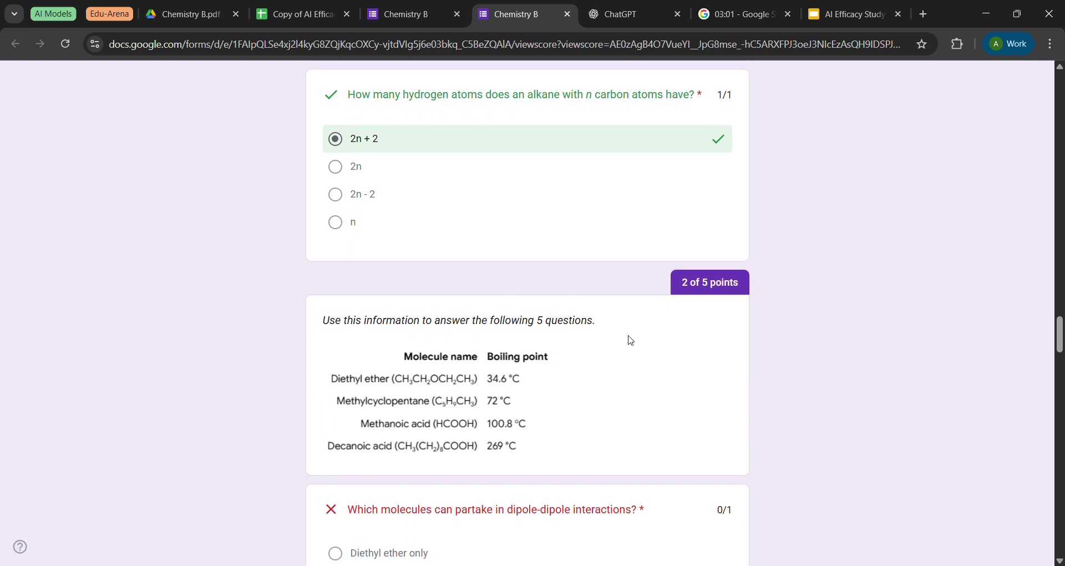
{"action": "scroll", "coordinate": [599, 372], "scroll_direction": "down", "scroll_amount": 2}
{"action": "scroll", "coordinate": [567, 403], "scroll_direction": "down", "scroll_amount": 1}
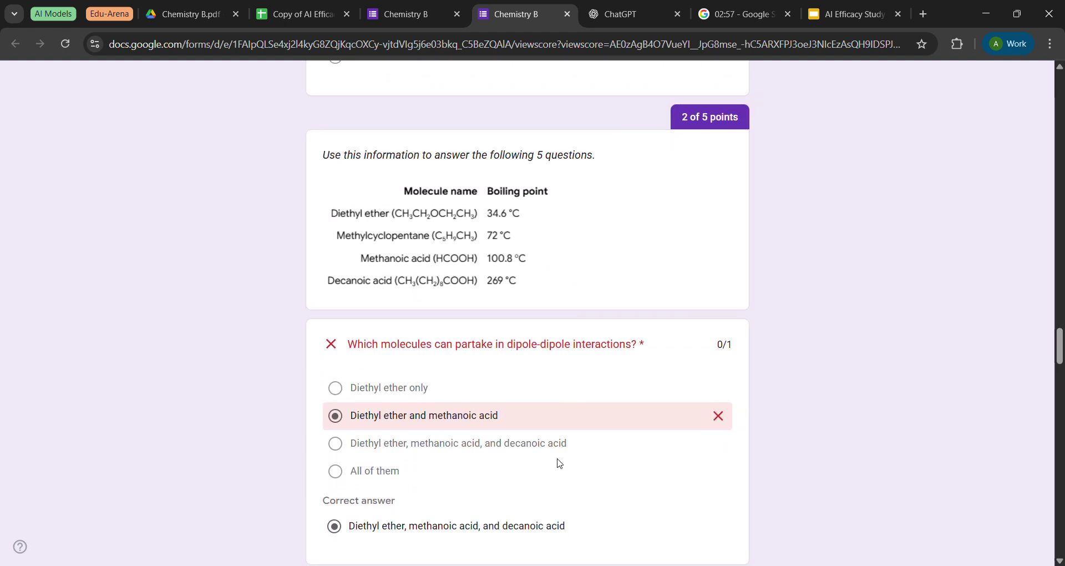
{"action": "scroll", "coordinate": [555, 468], "scroll_direction": "down", "scroll_amount": 2}
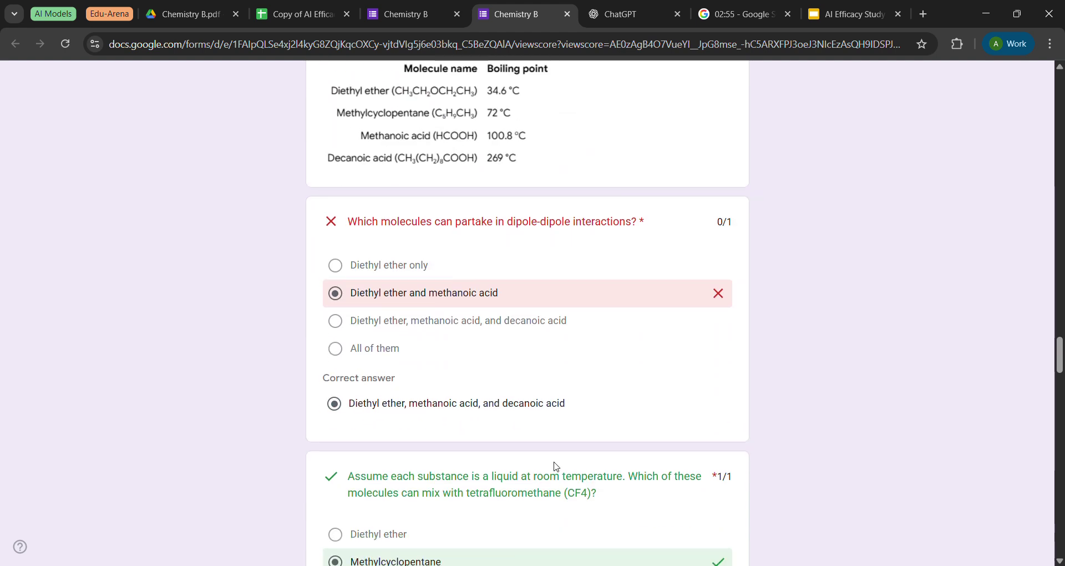
{"action": "scroll", "coordinate": [557, 466], "scroll_direction": "down", "scroll_amount": 2}
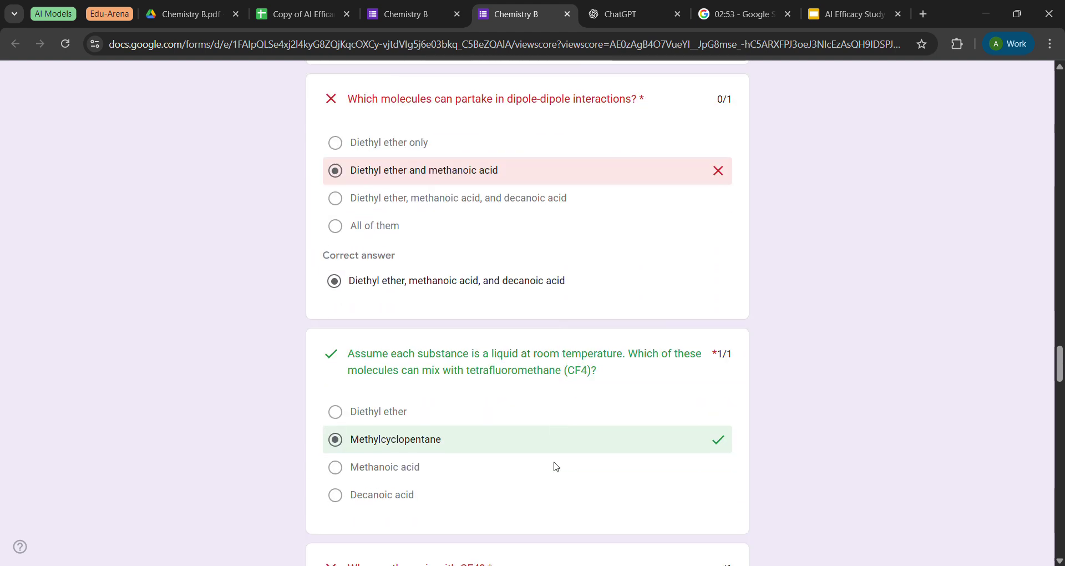
{"action": "scroll", "coordinate": [555, 467], "scroll_direction": "down", "scroll_amount": 1}
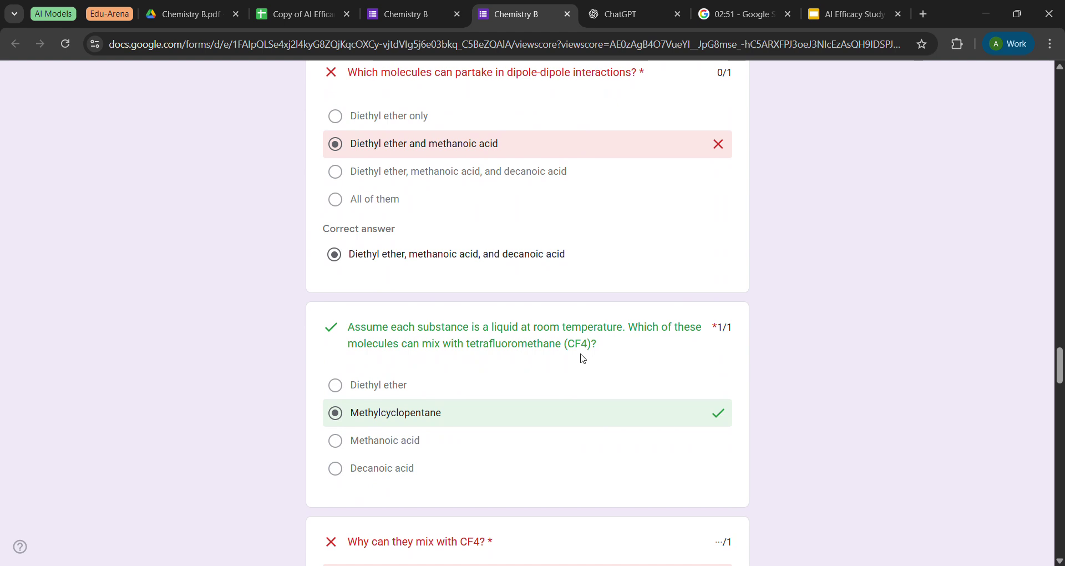
Compare the submitted explanation for mixing with CF4 with the correct answer, rereading the related molecule question.
{"action": "scroll", "coordinate": [549, 417], "scroll_direction": "down", "scroll_amount": 5}
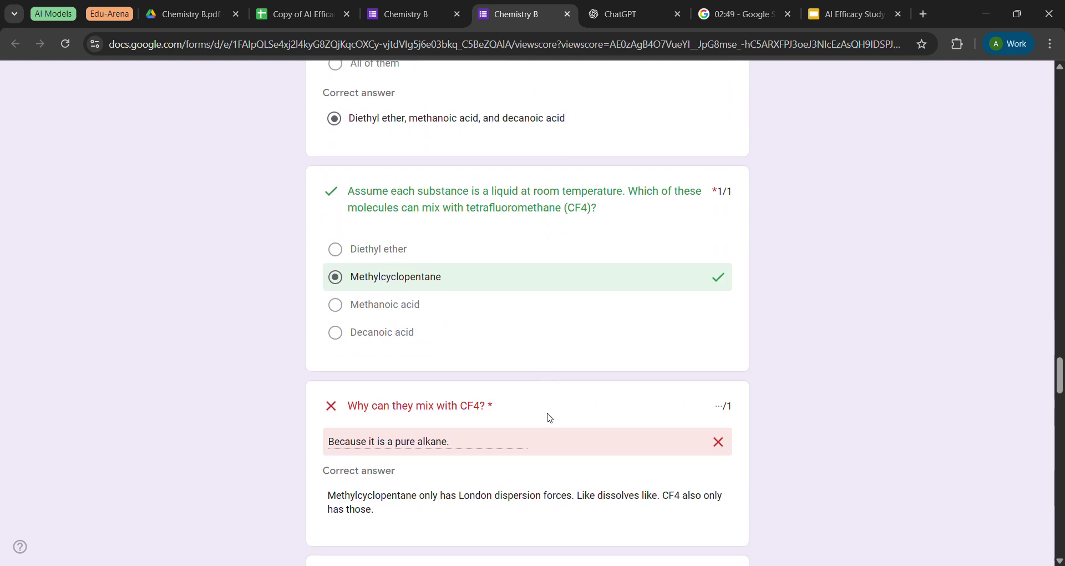
{"action": "scroll", "coordinate": [549, 410], "scroll_direction": "down", "scroll_amount": 2}
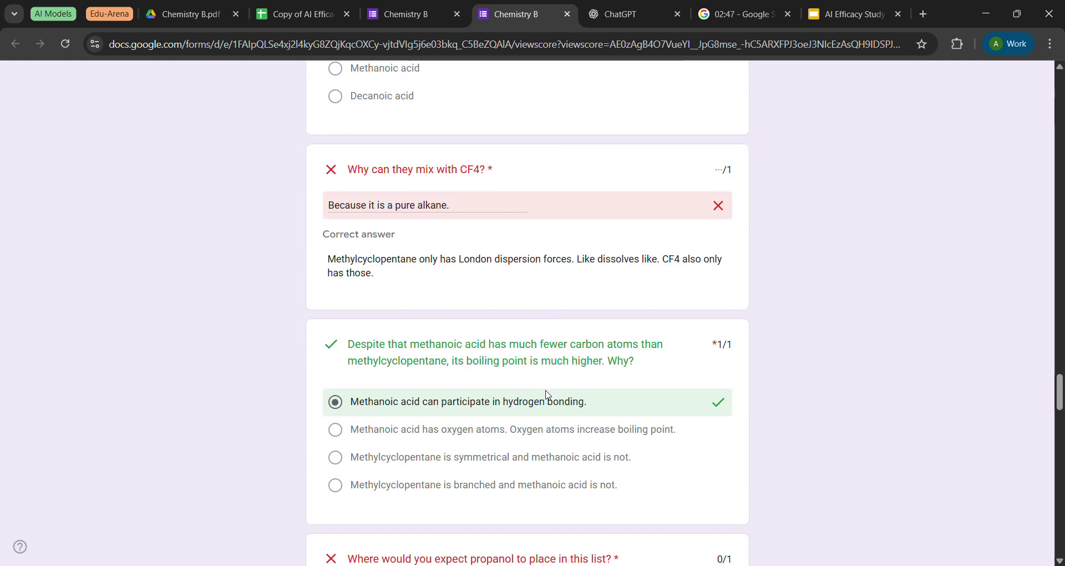
{"action": "scroll", "coordinate": [548, 396], "scroll_direction": "up", "scroll_amount": 2}
{"action": "scroll", "coordinate": [548, 395], "scroll_direction": "up", "scroll_amount": 1}
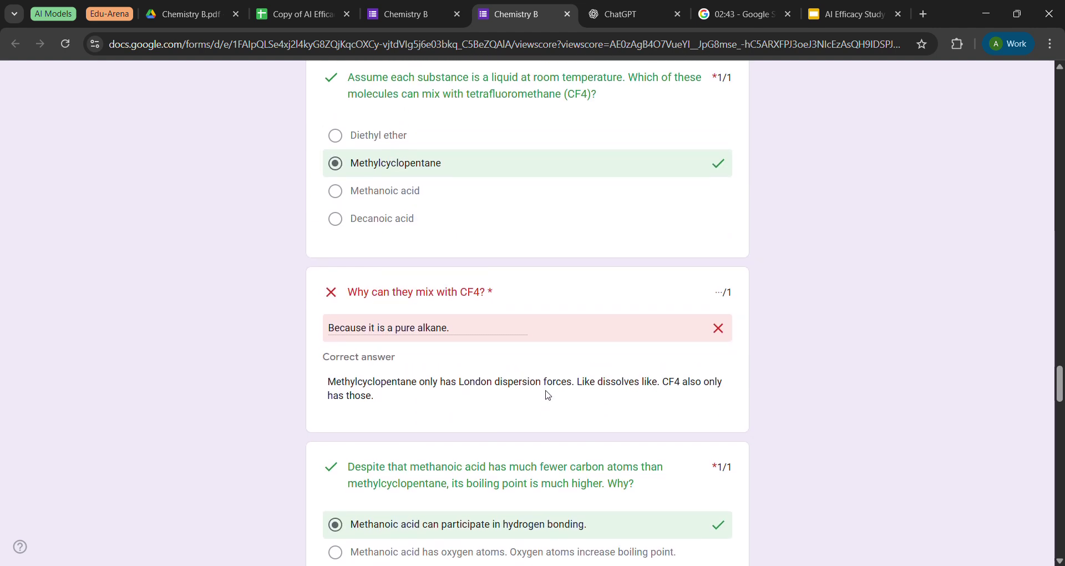
{"action": "scroll", "coordinate": [548, 395], "scroll_direction": "down", "scroll_amount": 1}
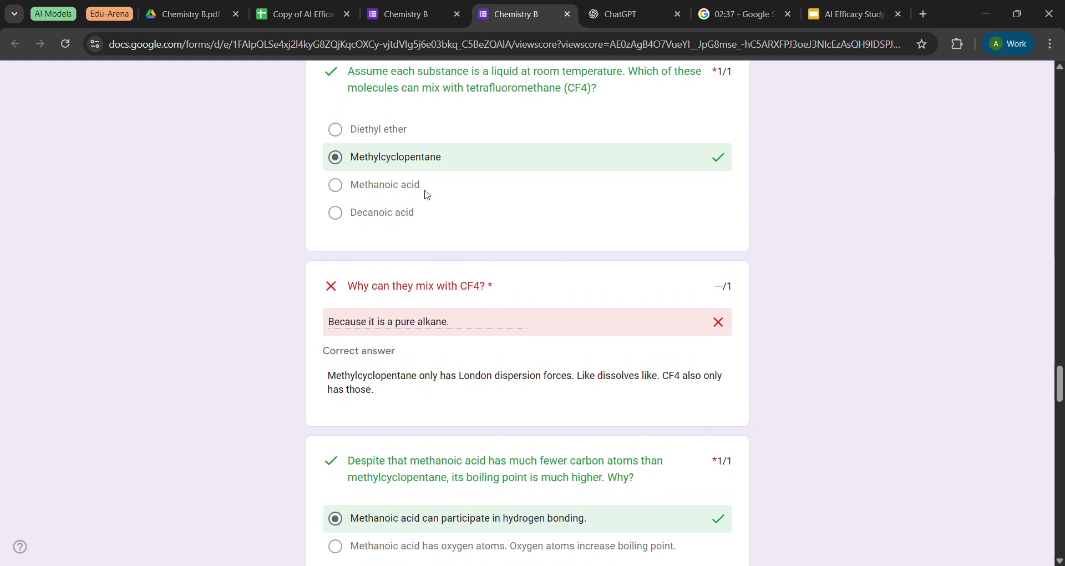
{"action": "scroll", "coordinate": [427, 195], "scroll_direction": "down", "scroll_amount": 2}
{"action": "mouse_move", "coordinate": [375, 252]}
{"action": "left_mouse_down"}
{"action": "mouse_move", "coordinate": [591, 242]}
{"action": "mouse_move", "coordinate": [372, 243]}
{"action": "left_mouse_up"}
{"action": "left_click", "coordinate": [445, 249]}
{"action": "left_click", "coordinate": [379, 243]}
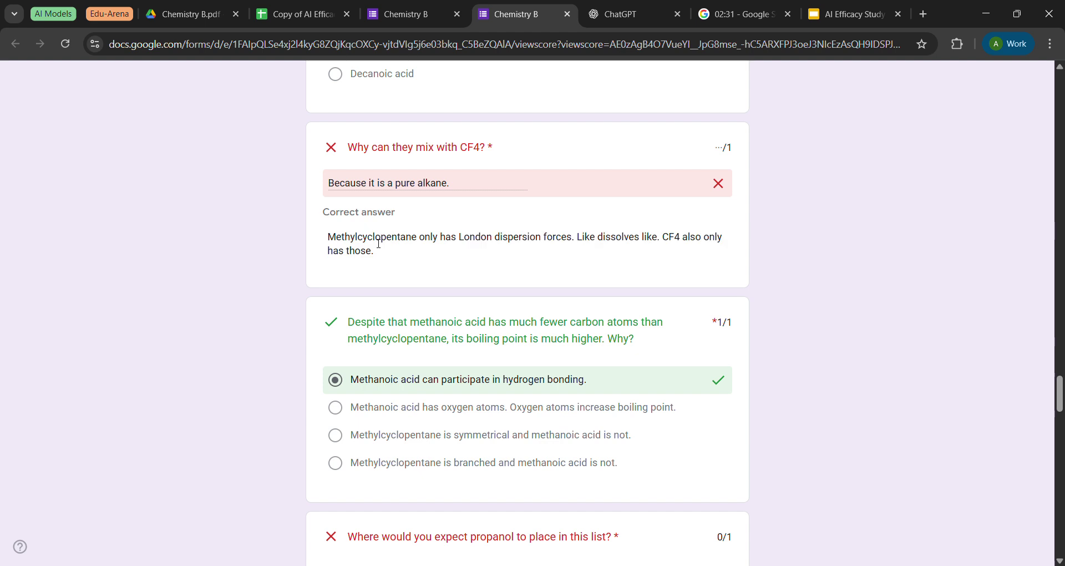
{"action": "scroll", "coordinate": [379, 243], "scroll_direction": "down", "scroll_amount": 1}
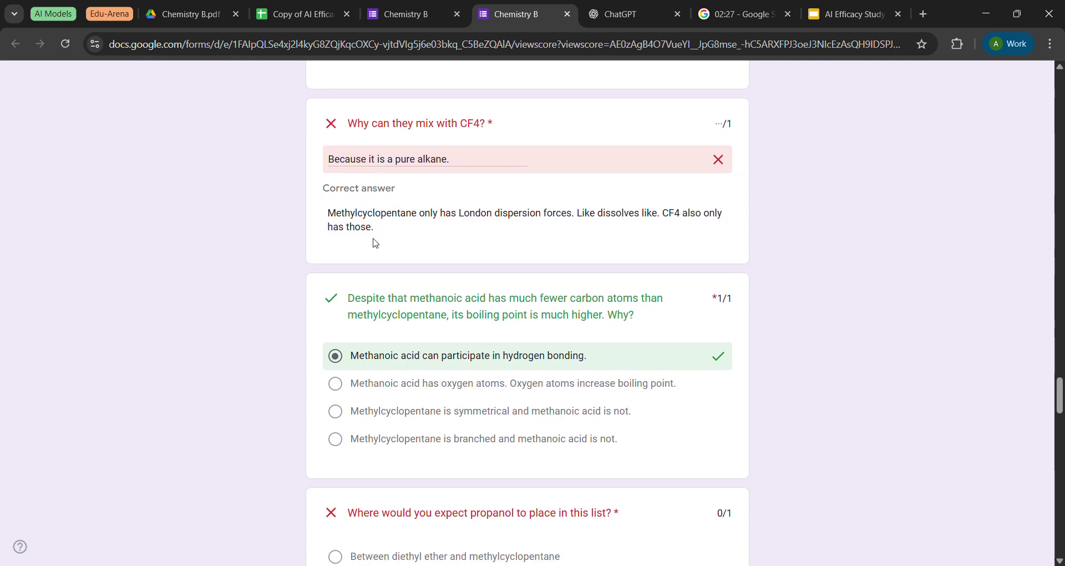
Check the graded answers on methanoic acid's higher boiling point and propanol's place in the list.
{"action": "scroll", "coordinate": [376, 243], "scroll_direction": "down", "scroll_amount": 2}
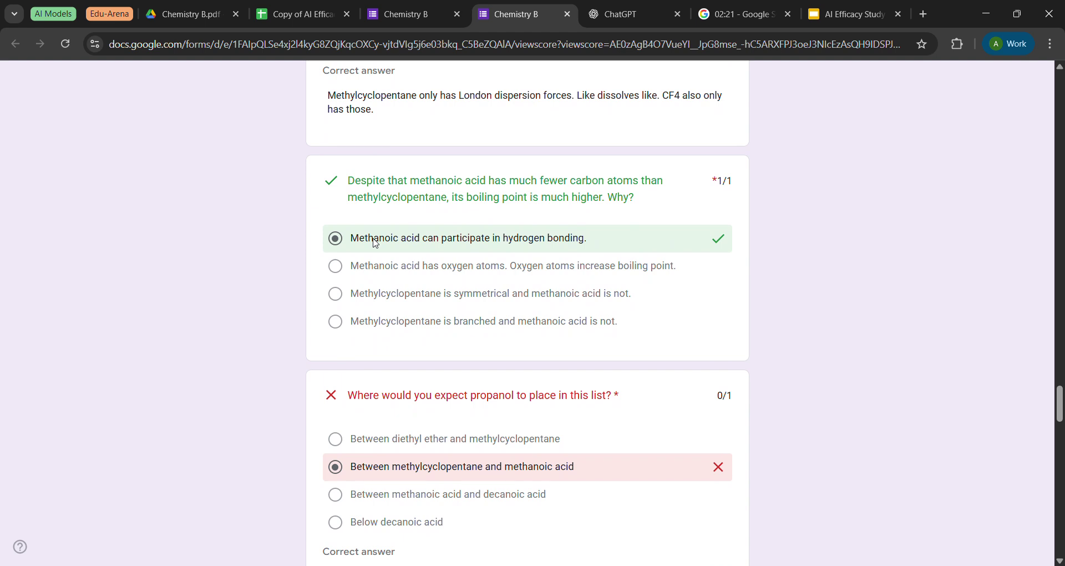
{"action": "scroll", "coordinate": [375, 242], "scroll_direction": "down", "scroll_amount": 1}
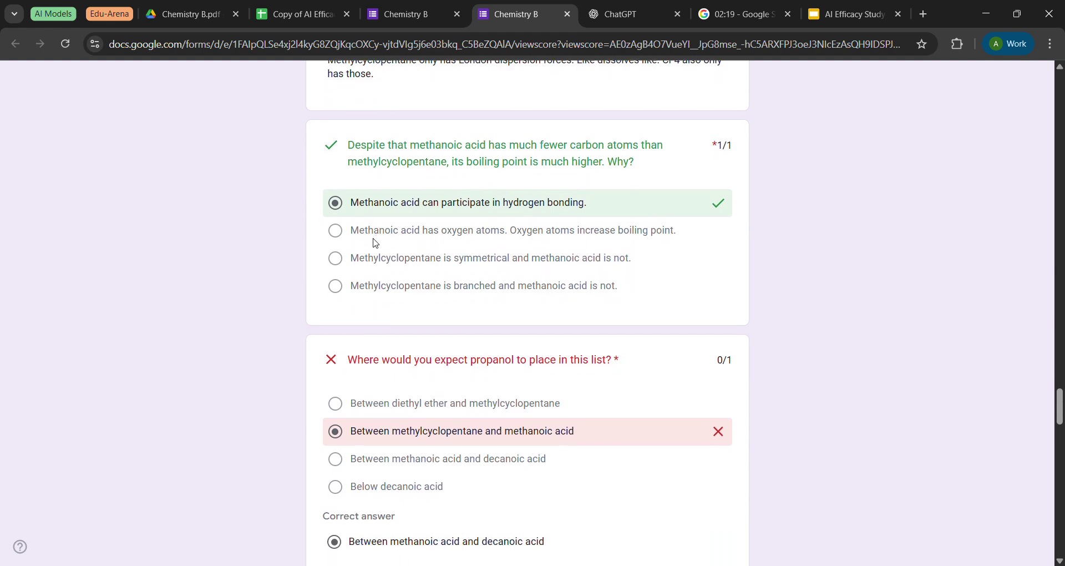
{"action": "scroll", "coordinate": [375, 242], "scroll_direction": "down", "scroll_amount": 4}
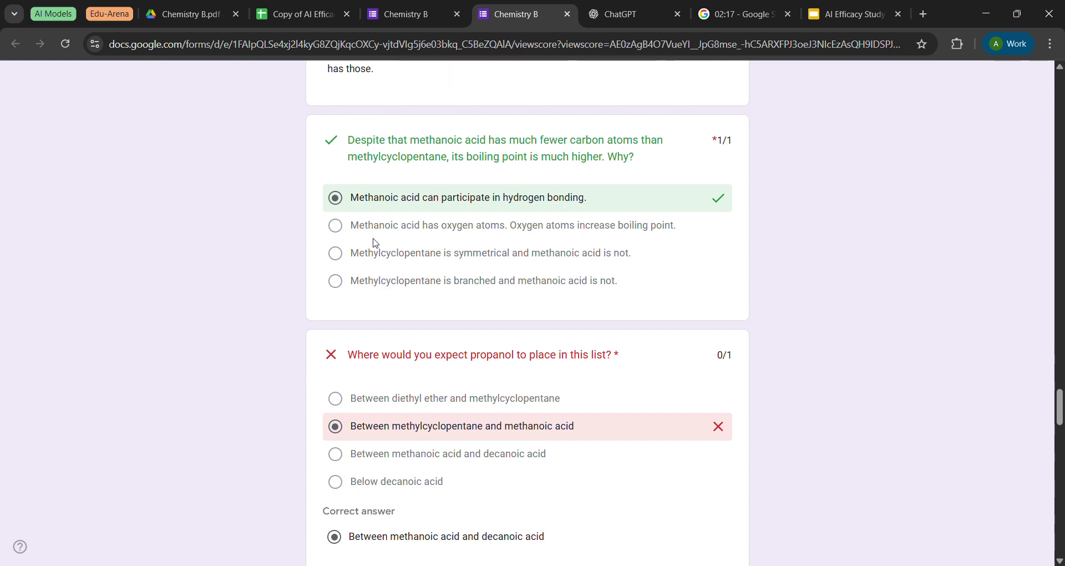
Check the graded questions on adding a methyl group against the diagram of the α, β and γ carbons.
{"action": "scroll", "coordinate": [376, 242], "scroll_direction": "down", "scroll_amount": 10}
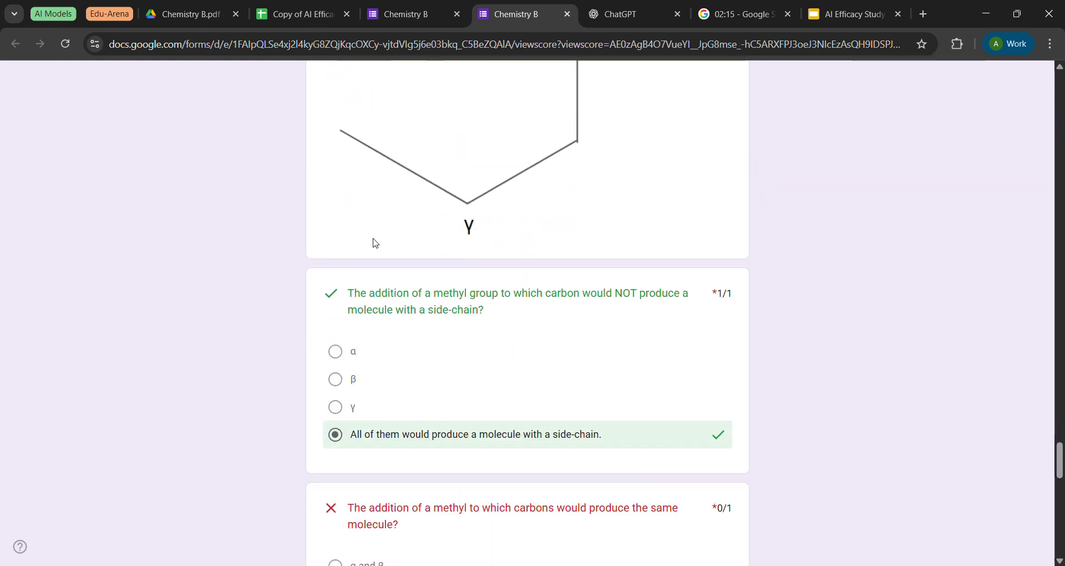
{"action": "scroll", "coordinate": [379, 244], "scroll_direction": "down", "scroll_amount": 3}
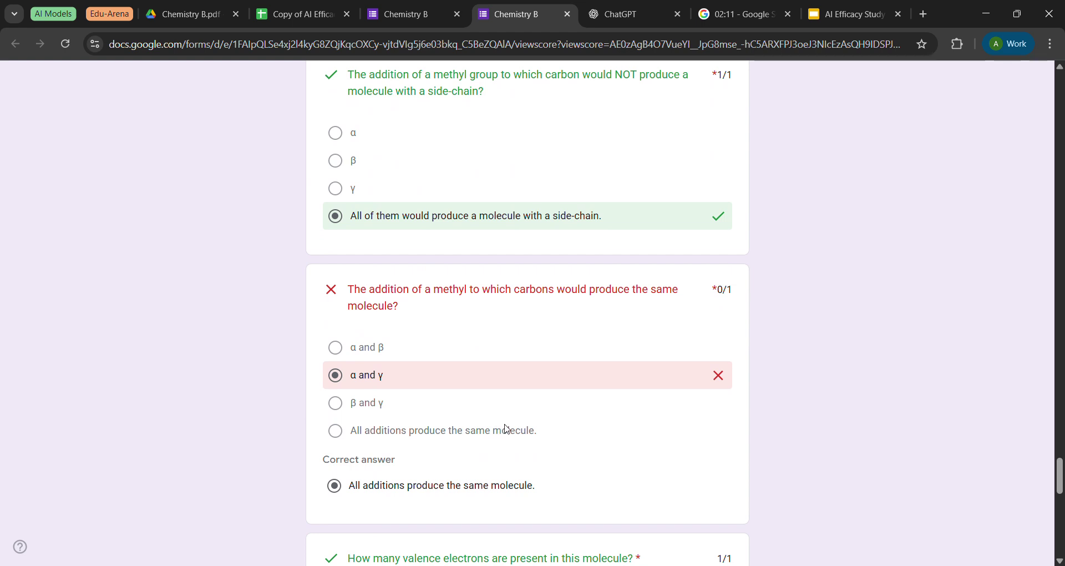
{"action": "scroll", "coordinate": [507, 429], "scroll_direction": "up", "scroll_amount": 7}
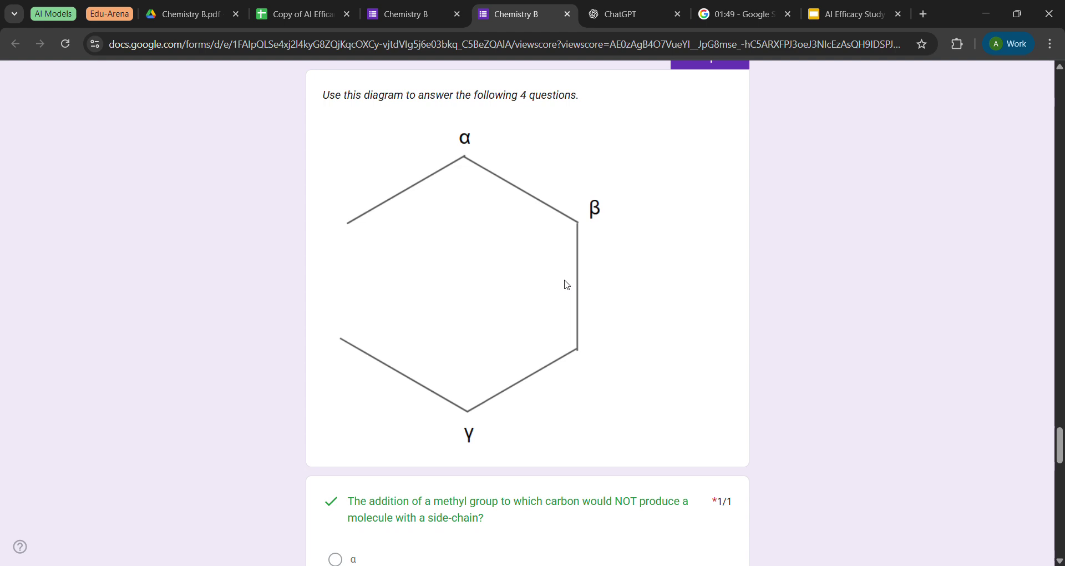
Compare the submitted benzene electron answer with the correct spelling "delocalized" and review the neutral dye question.
{"action": "scroll", "coordinate": [567, 285], "scroll_direction": "down", "scroll_amount": 15}
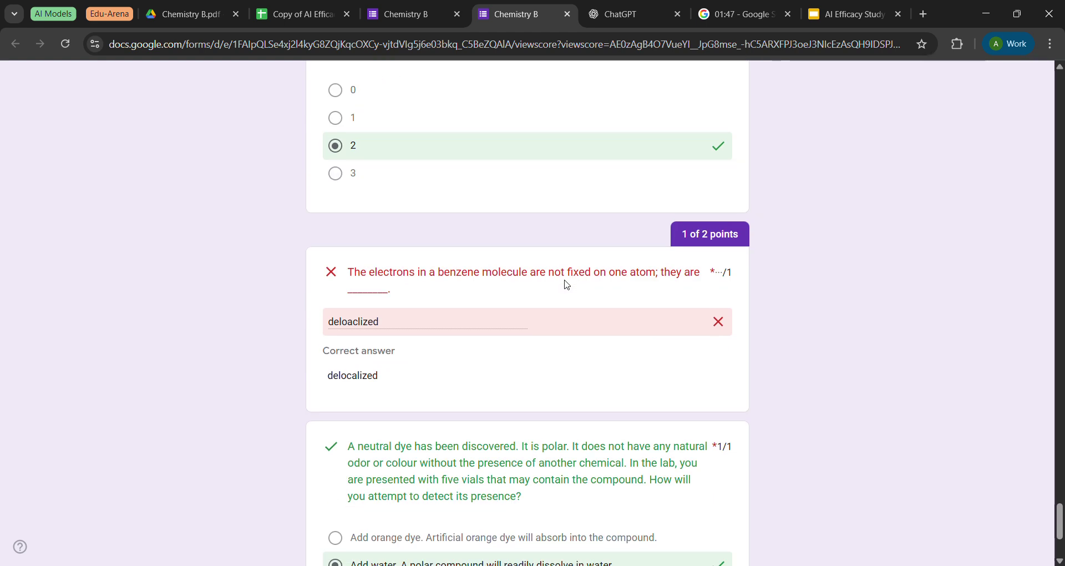
{"action": "scroll", "coordinate": [567, 285], "scroll_direction": "down", "scroll_amount": 2}
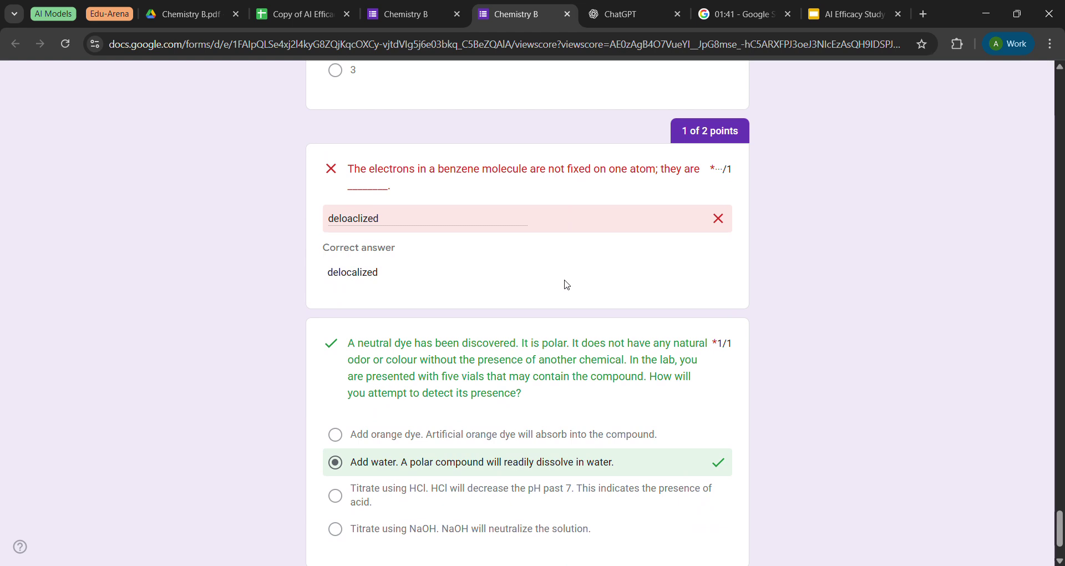
{"action": "left_click_drag", "start_coordinate": [346, 224], "coordinate": [380, 228]}
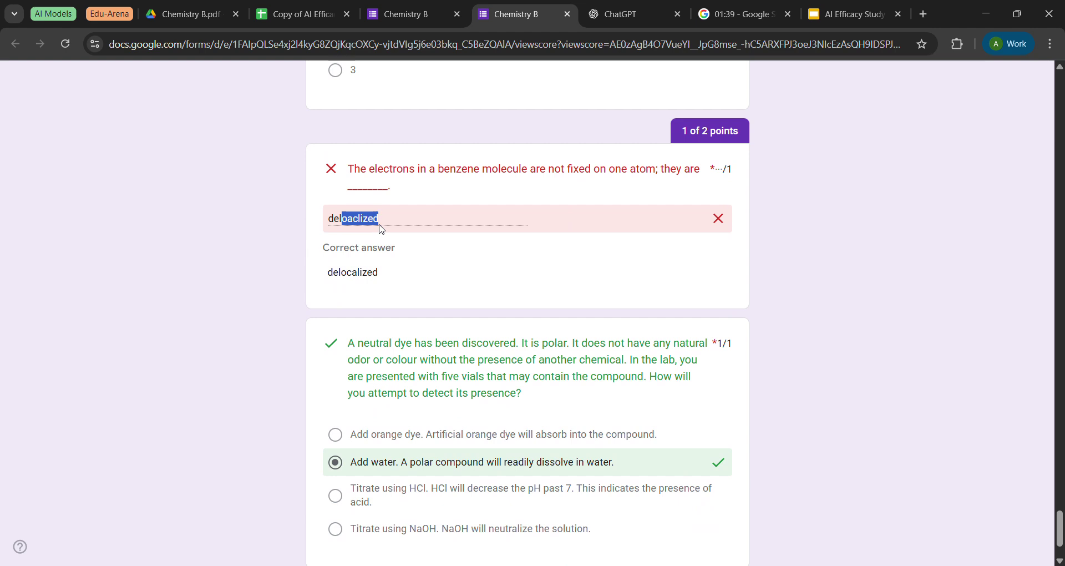
{"action": "left_click", "coordinate": [382, 229]}
{"action": "scroll", "coordinate": [400, 267], "scroll_direction": "down", "scroll_amount": 2}
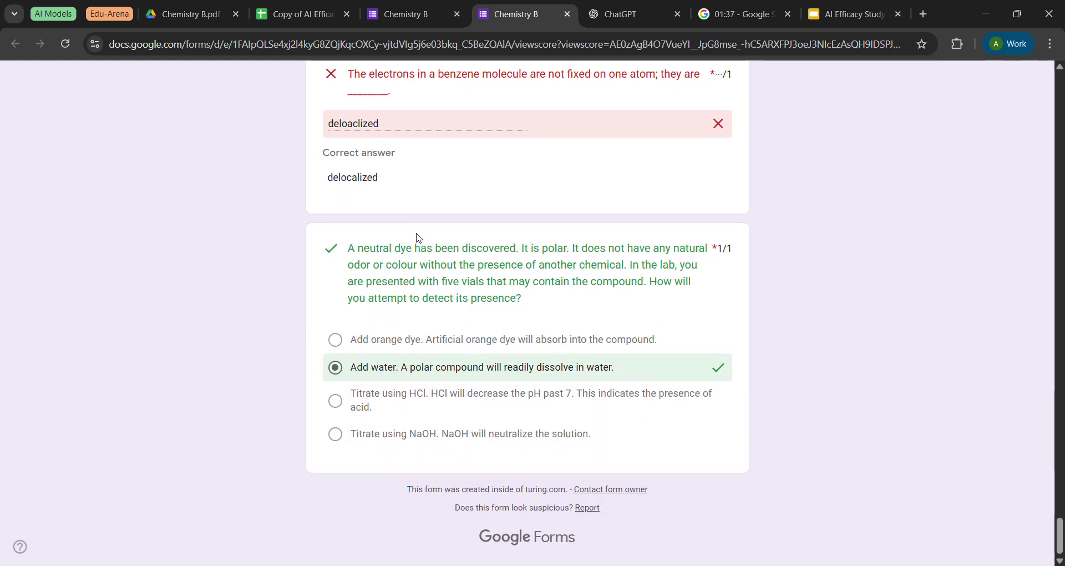
Skim back through the earlier graded answers, from the carbon bond and IUPAC name questions to mixing with CF4.
{"action": "scroll", "coordinate": [418, 277], "scroll_direction": "up", "scroll_amount": 20}
{"action": "scroll", "coordinate": [418, 238], "scroll_direction": "up", "scroll_amount": 20}
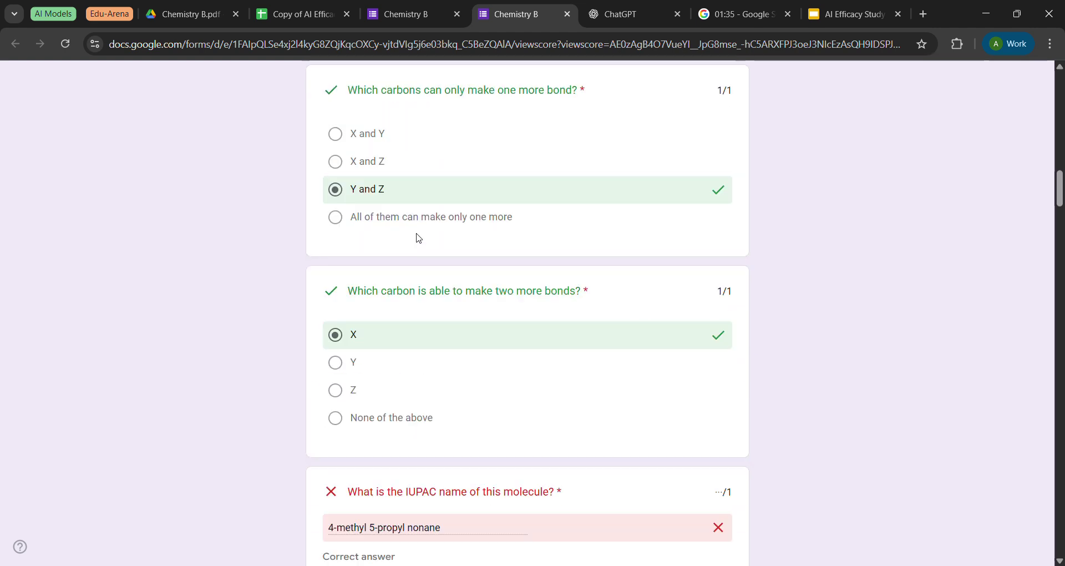
{"action": "scroll", "coordinate": [419, 238], "scroll_direction": "down", "scroll_amount": 20}
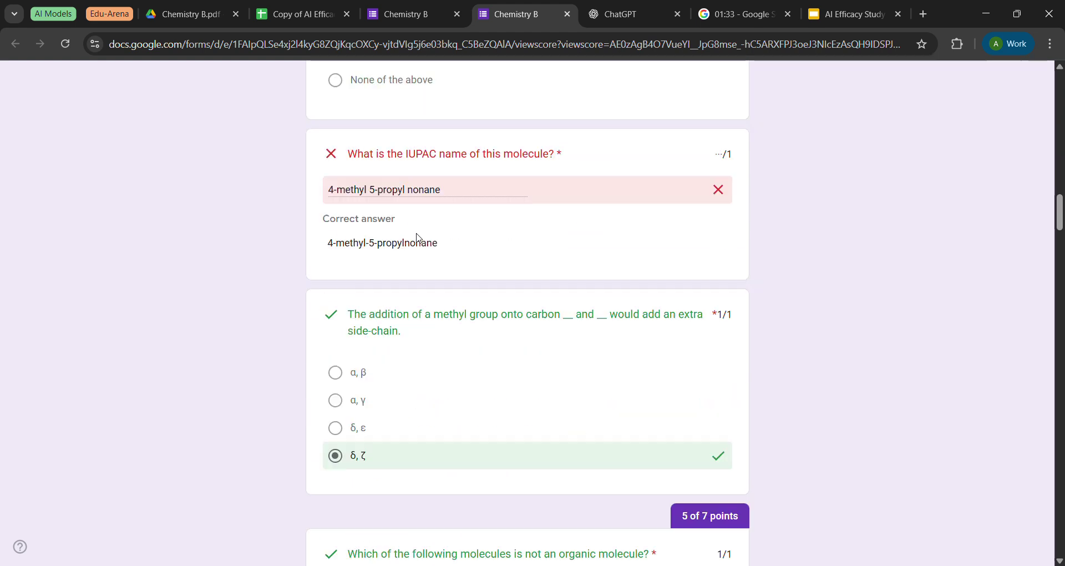
{"action": "scroll", "coordinate": [419, 238], "scroll_direction": "down", "scroll_amount": 3}
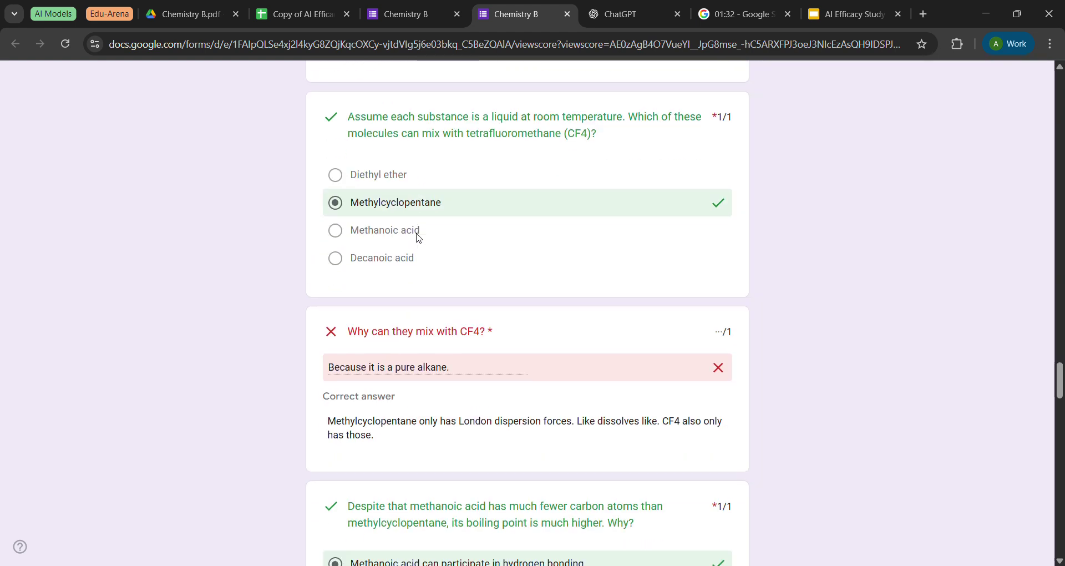
Switch to the AI Efficacy Study instructions in Google Slides and read from the Pre-test slide through to Guided Tutoring.
{"action": "left_click", "coordinate": [840, 5]}
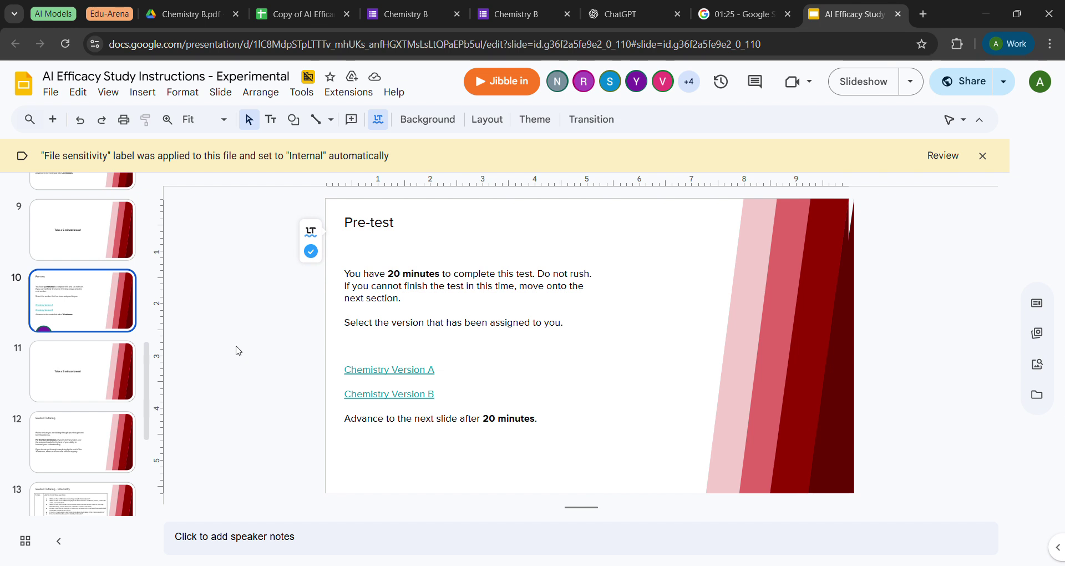
{"action": "key", "text": "Down"}
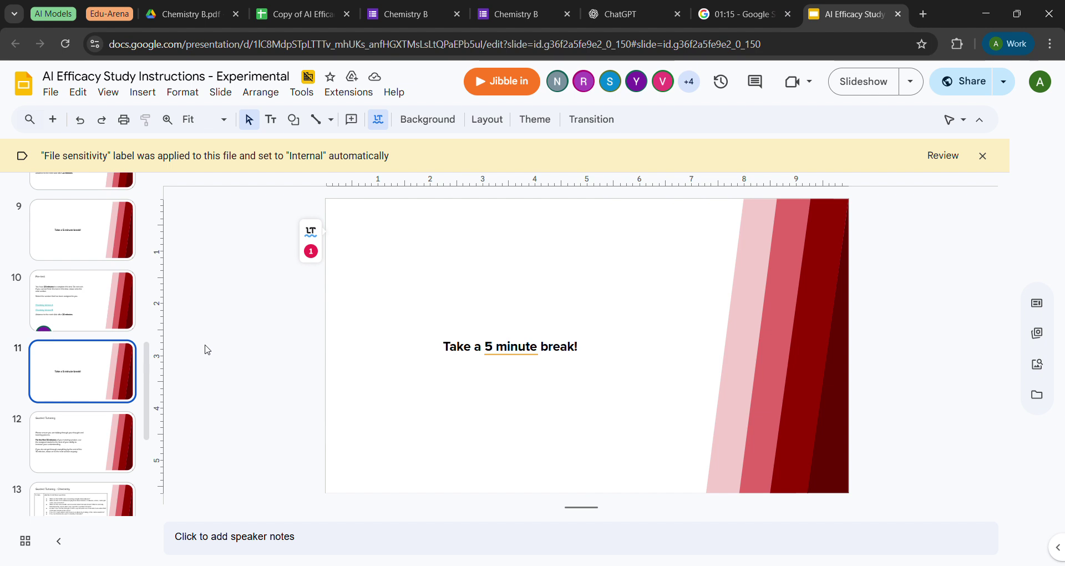
{"action": "key", "text": "Down"}
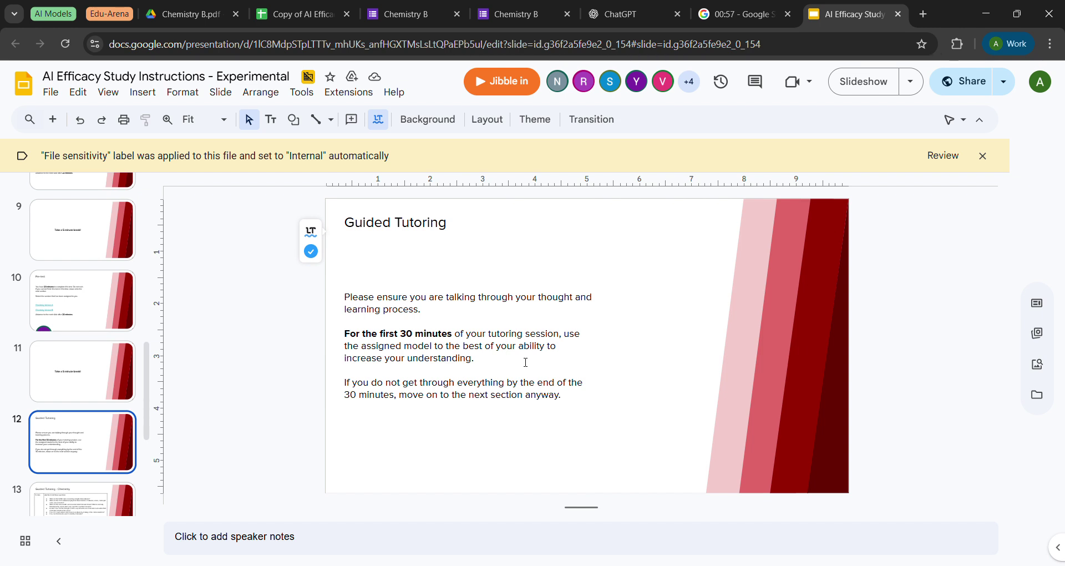
Stop and reset the Google countdown timer, set it to 30:00 and start it.
{"action": "left_click", "coordinate": [653, 10]}
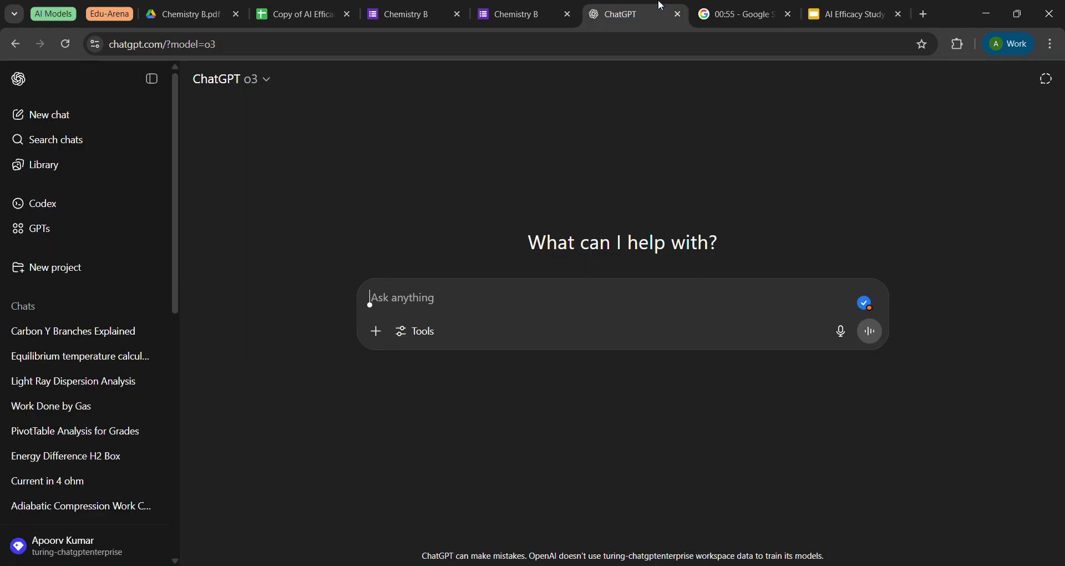
{"action": "left_click", "coordinate": [738, 12]}
{"action": "left_click", "coordinate": [416, 343]}
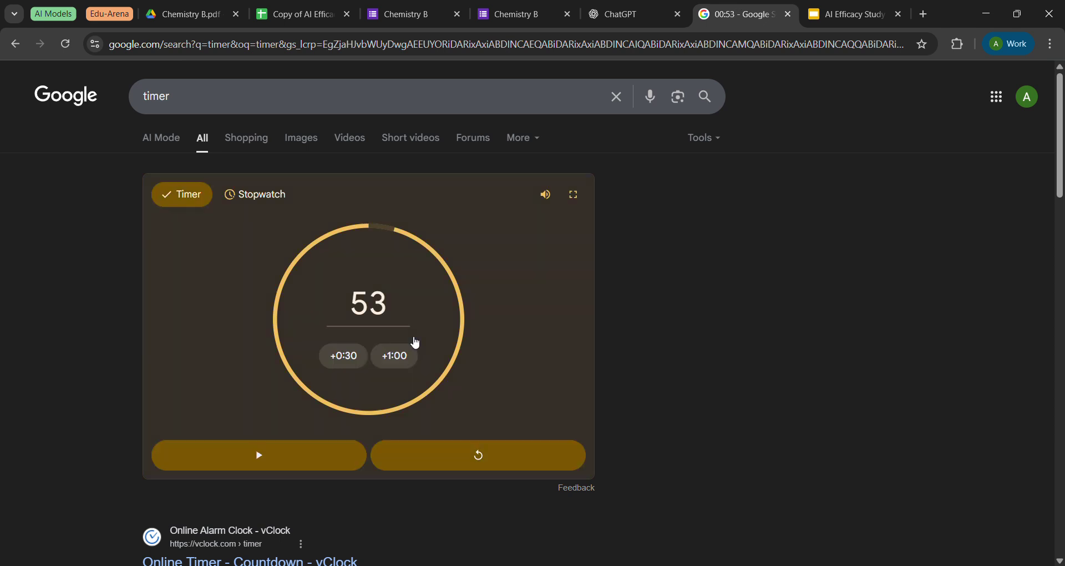
{"action": "left_click", "coordinate": [434, 463]}
{"action": "left_click", "coordinate": [387, 300]}
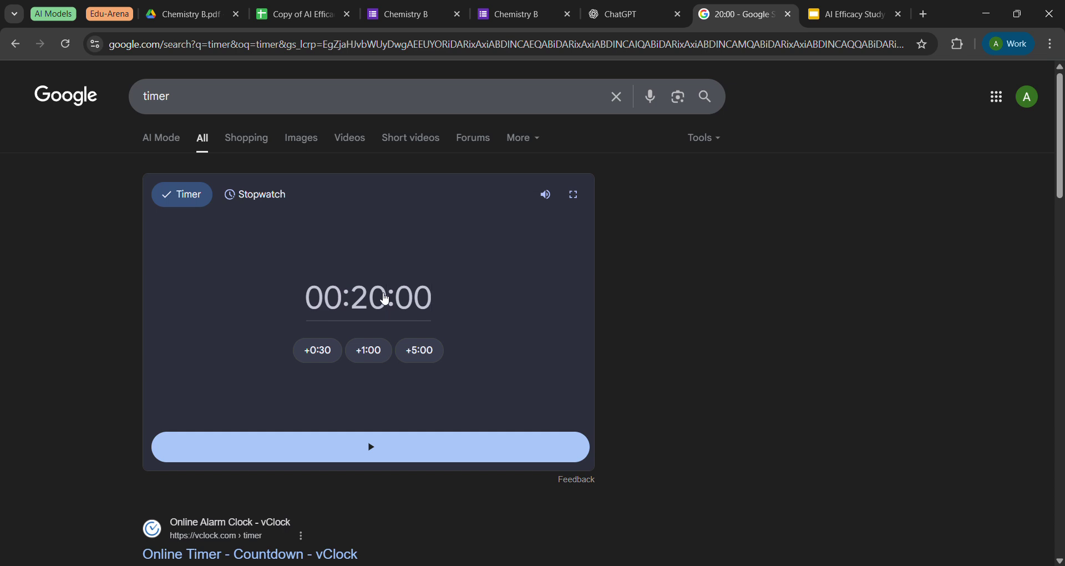
{"action": "key", "text": "BackSpace"}
{"action": "key", "text": "BackSpace"}
{"action": "key", "text": "BackSpace"}
{"action": "key", "text": "BackSpace"}
{"action": "type", "text": "30:00"}
{"action": "left_click", "coordinate": [399, 452]}
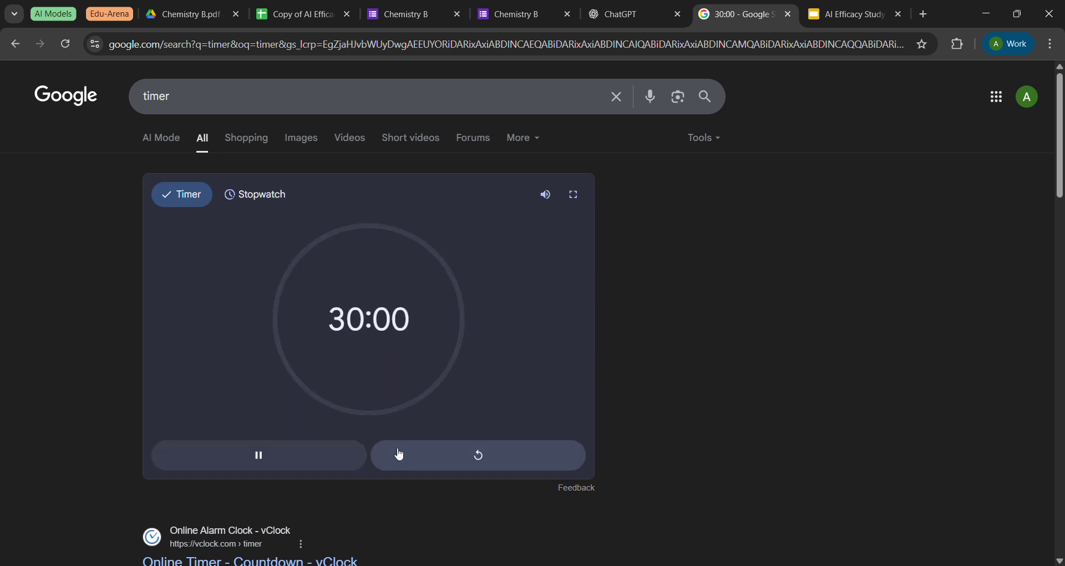
Capture the first labelled molecule diagram from the graded Chemistry B form and paste the image into a ChatGPT prompt.
{"action": "left_click", "coordinate": [620, 5]}
{"action": "left_click", "coordinate": [506, 14]}
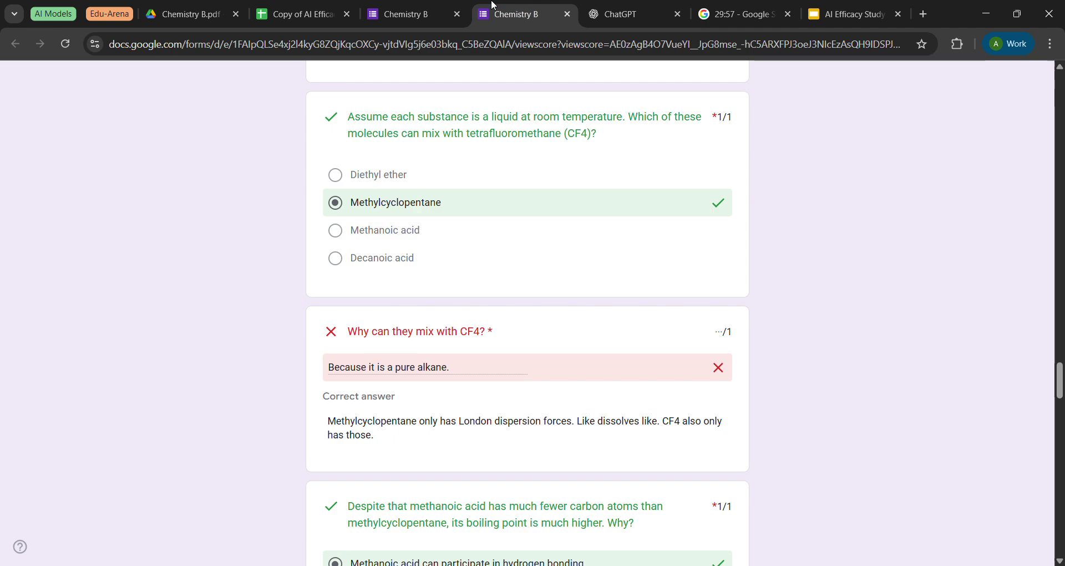
{"action": "scroll", "coordinate": [427, 312], "scroll_direction": "up", "scroll_amount": 20}
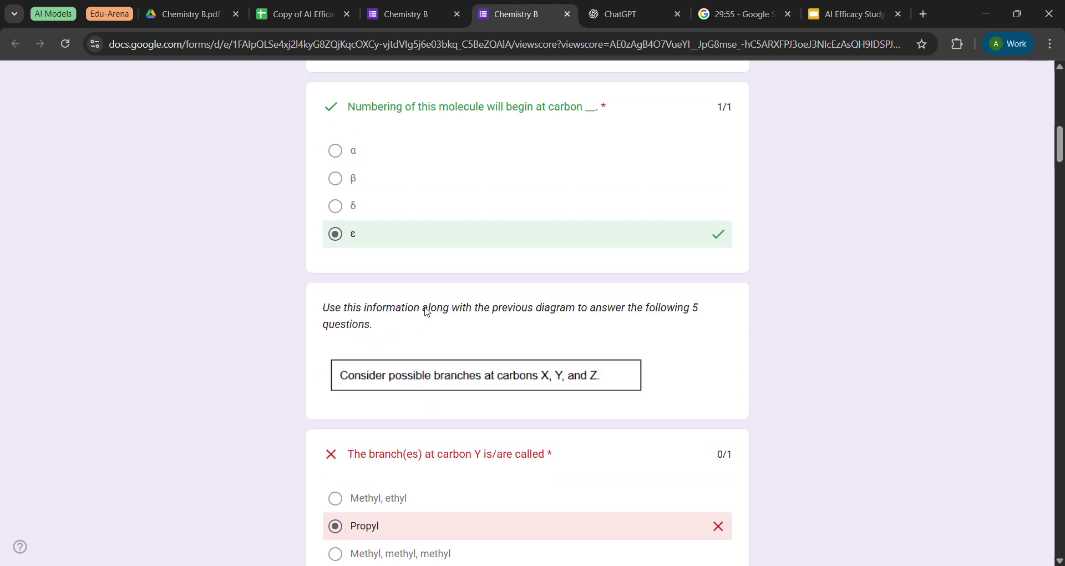
{"action": "scroll", "coordinate": [427, 311], "scroll_direction": "down", "scroll_amount": 3}
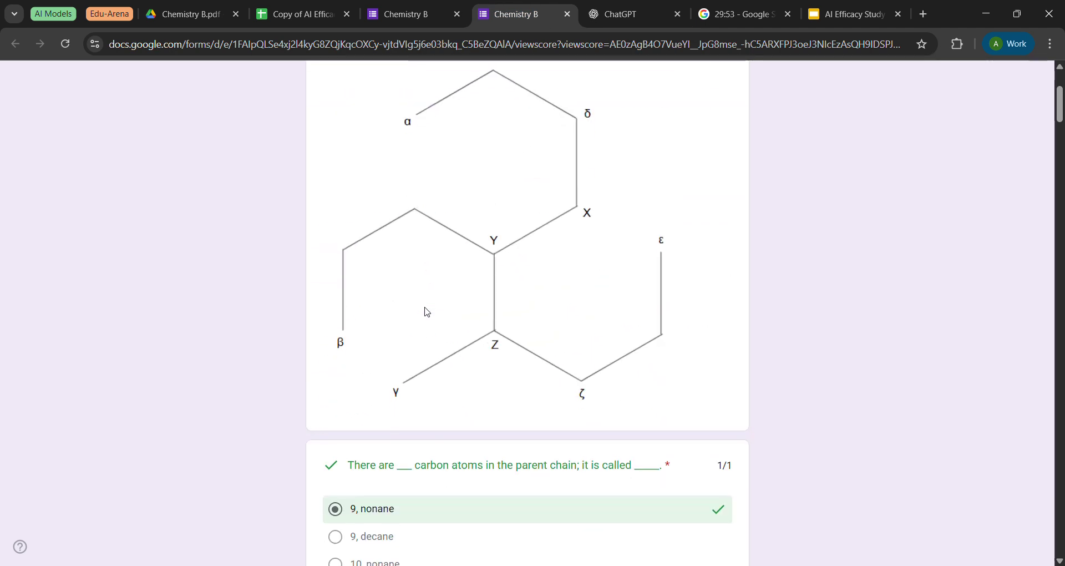
{"action": "key", "text": "super+shift+s"}
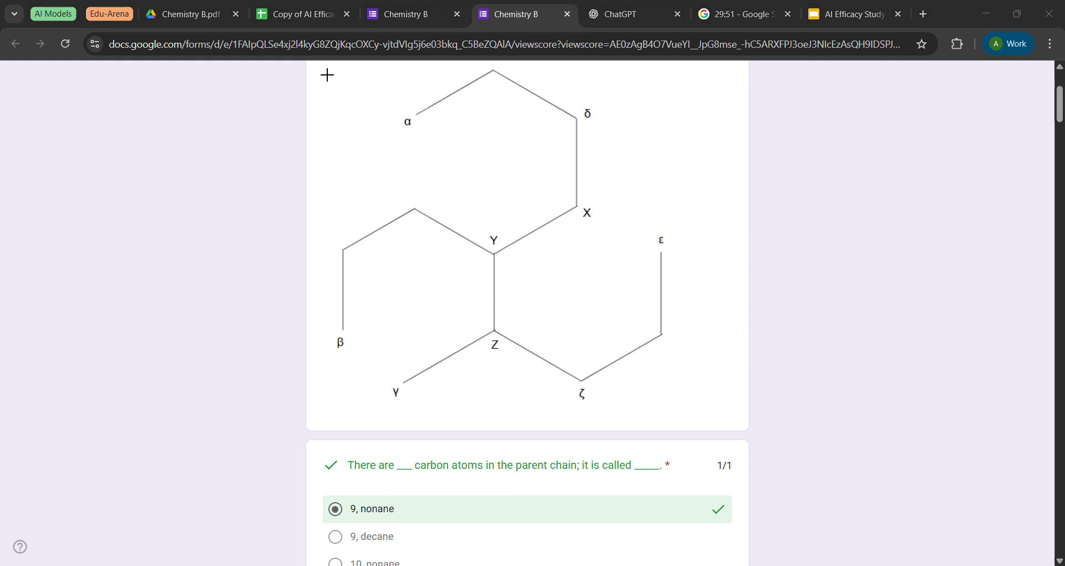
{"action": "left_click_drag", "start_coordinate": [326, 75], "coordinate": [699, 419]}
{"action": "left_click", "coordinate": [587, 7]}
{"action": "key", "text": "ctrl+v"}
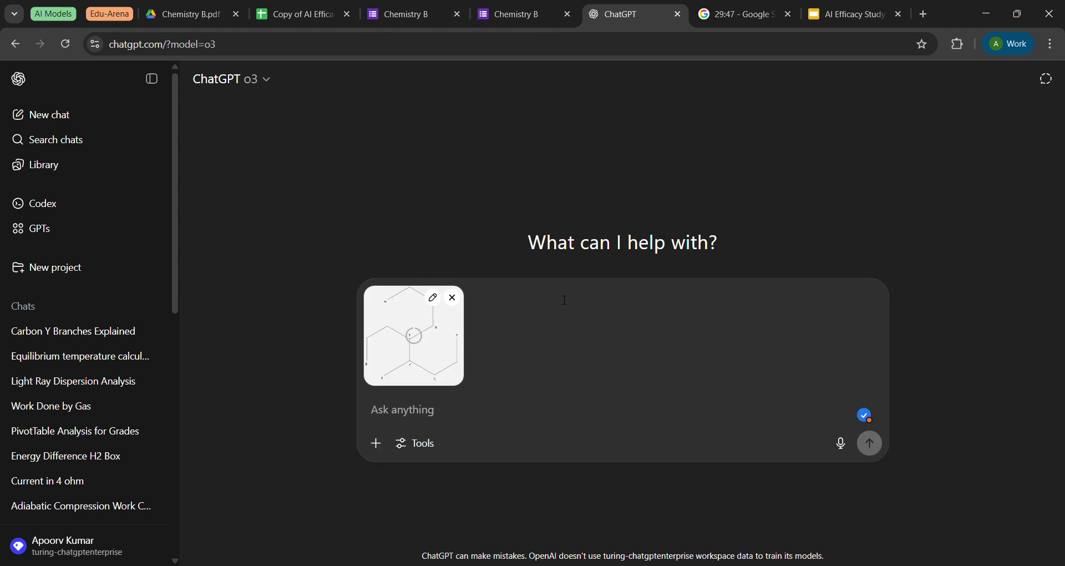
Copy the question "The branch(es) at carbon Y is/are called" from the form and send it to ChatGPT with the diagram.
{"action": "left_click", "coordinate": [509, 14]}
{"action": "scroll", "coordinate": [444, 299], "scroll_direction": "down", "scroll_amount": 12}
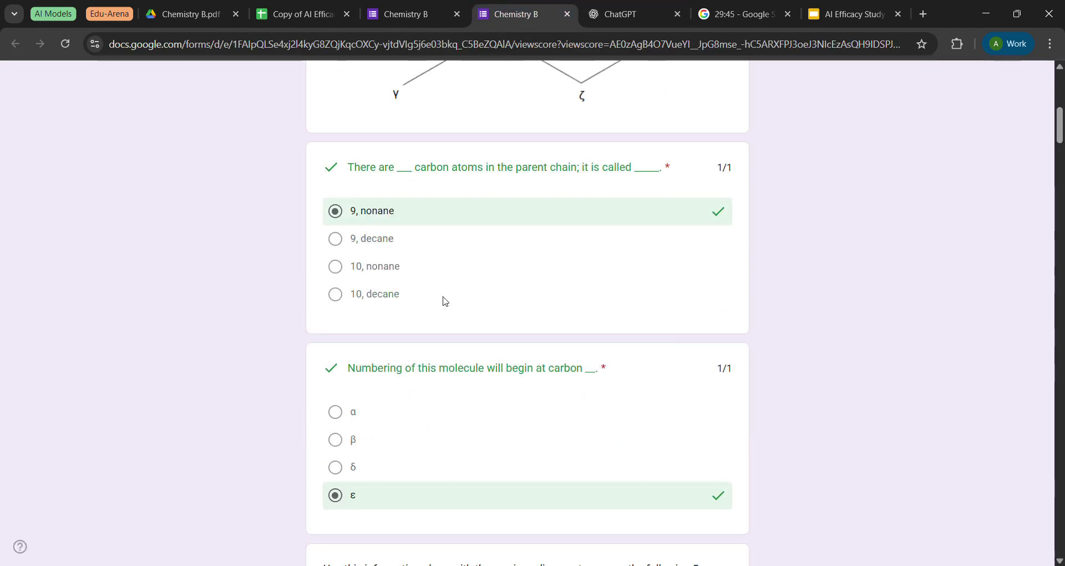
{"action": "scroll", "coordinate": [443, 301], "scroll_direction": "up", "scroll_amount": 1}
{"action": "scroll", "coordinate": [442, 302], "scroll_direction": "down", "scroll_amount": 1}
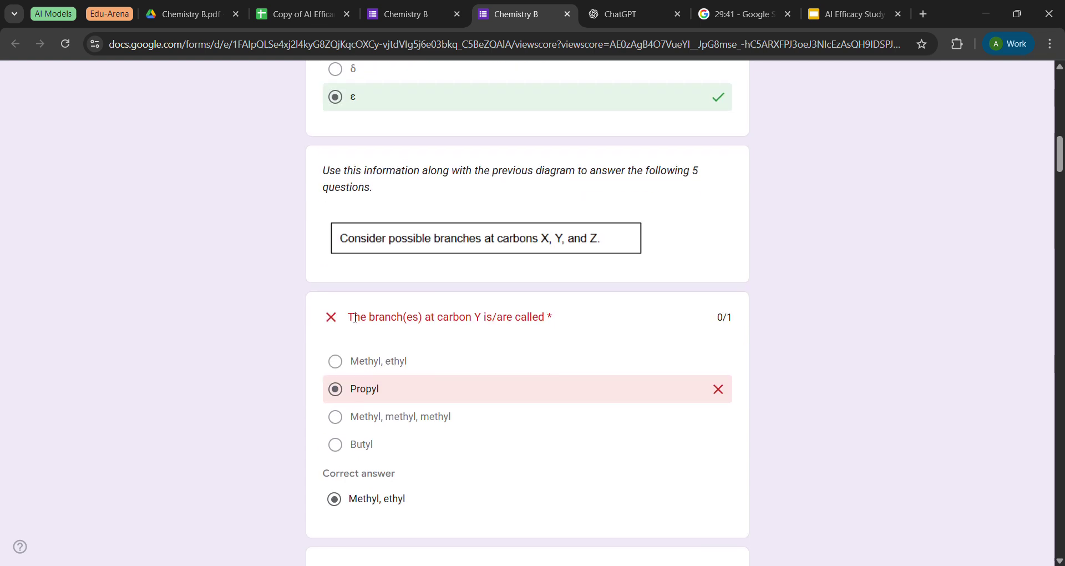
{"action": "left_click_drag", "start_coordinate": [356, 320], "coordinate": [550, 319]}
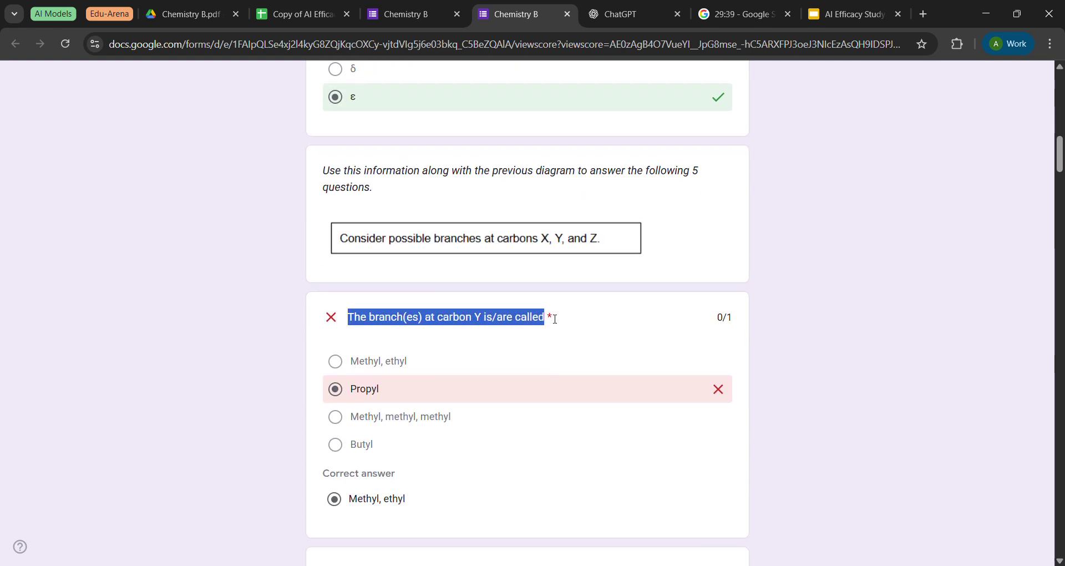
{"action": "key", "text": "ctrl+c"}
{"action": "left_click", "coordinate": [627, 14]}
{"action": "key", "text": "ctrl+v"}
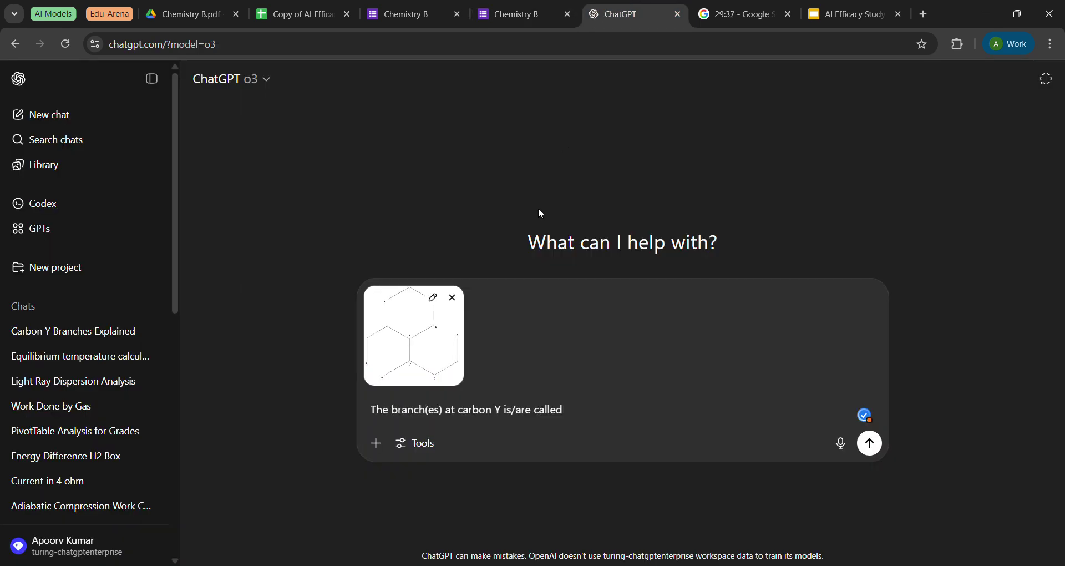
{"action": "key", "text": "Return"}
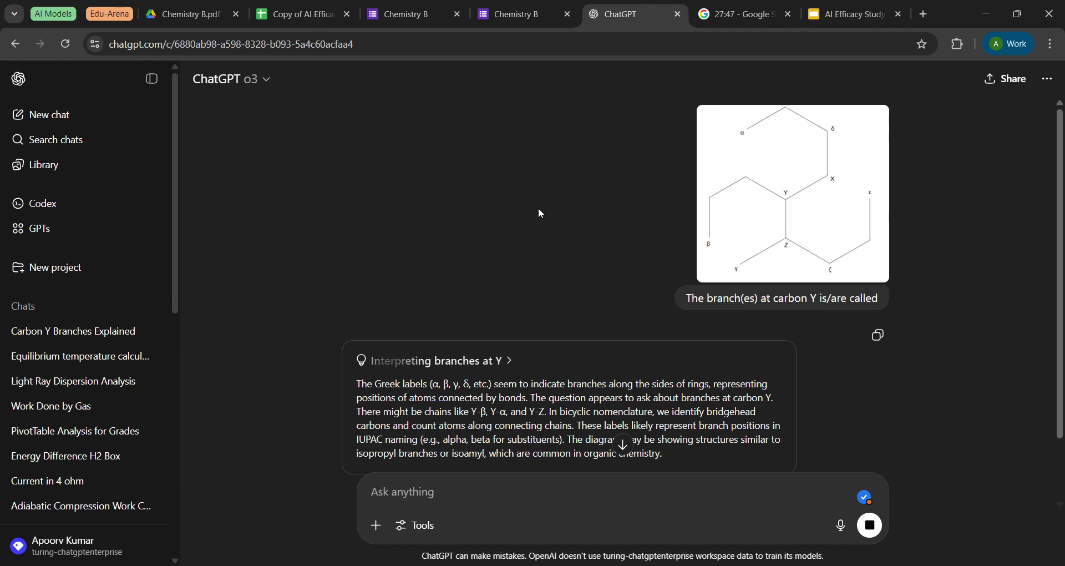
Retry the ChatGPT response to the carbon Y question and read the regenerated answer alongside the diagram.
{"action": "scroll", "coordinate": [541, 213], "scroll_direction": "down", "scroll_amount": 1}
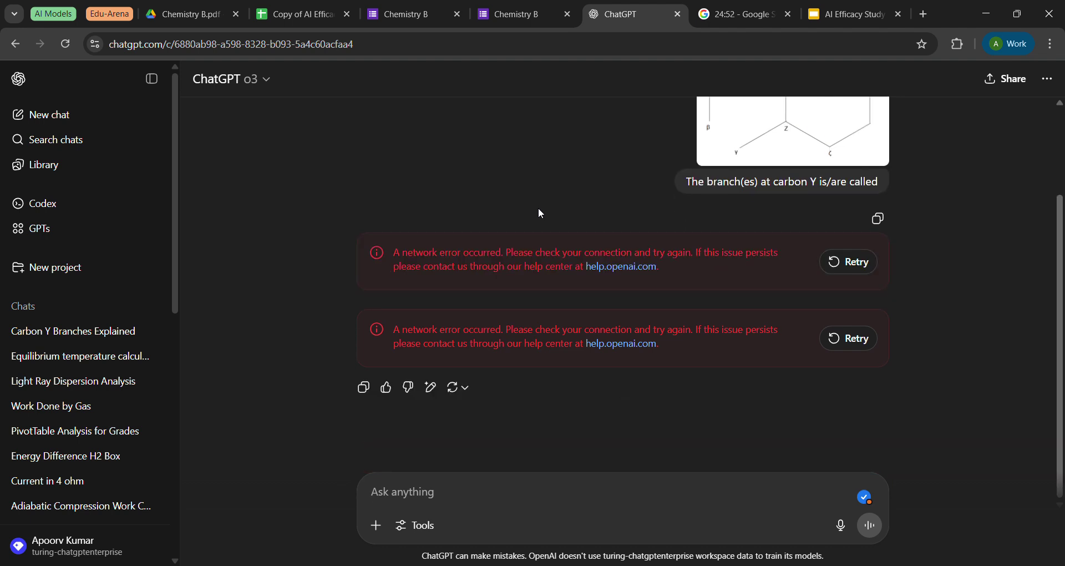
{"action": "left_click", "coordinate": [853, 264]}
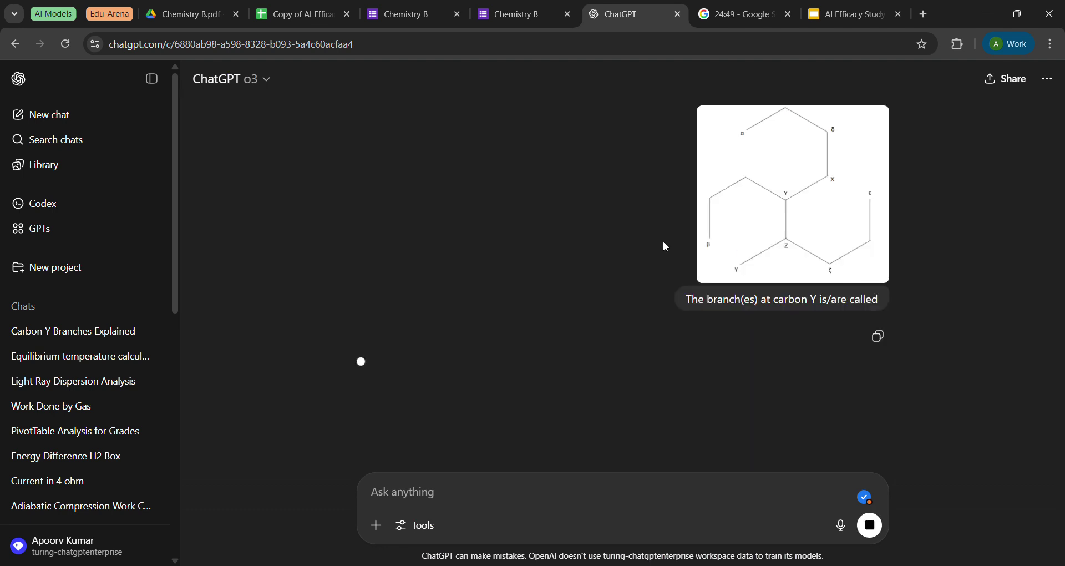
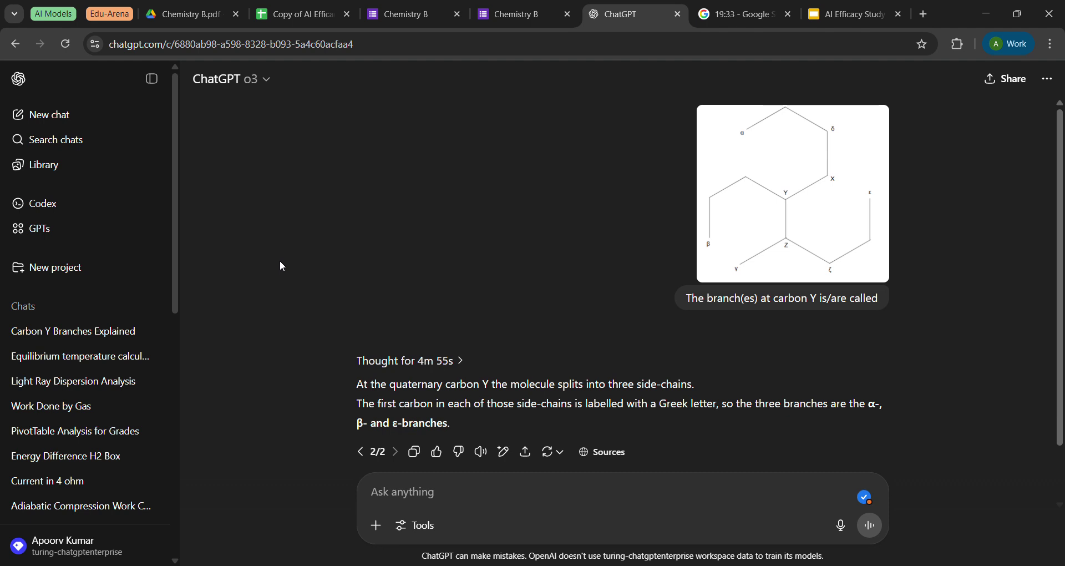
{"action": "scroll", "coordinate": [280, 262], "scroll_direction": "down", "scroll_amount": 1}
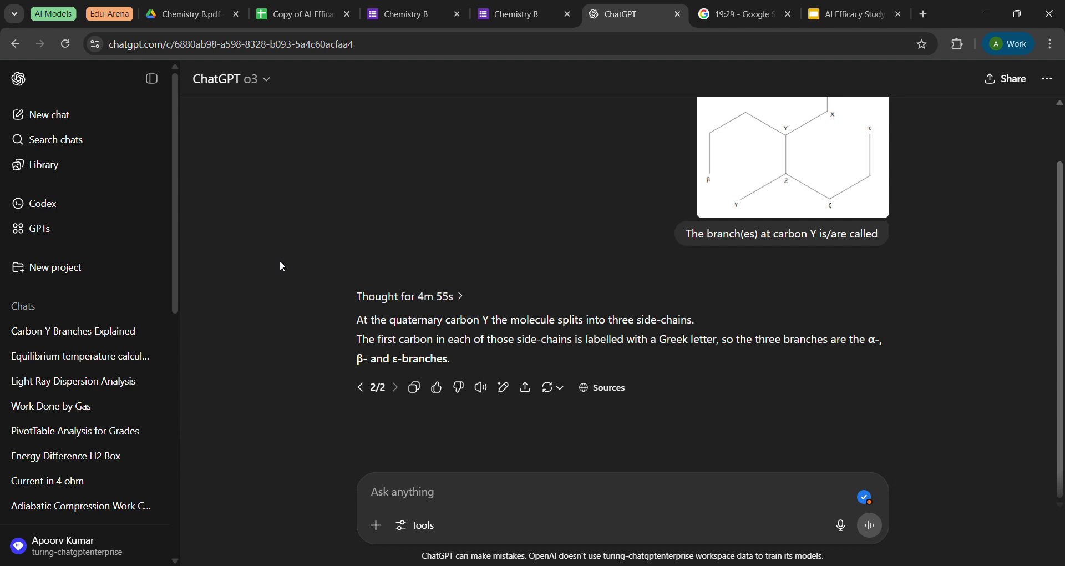
{"action": "scroll", "coordinate": [279, 261], "scroll_direction": "up", "scroll_amount": 1}
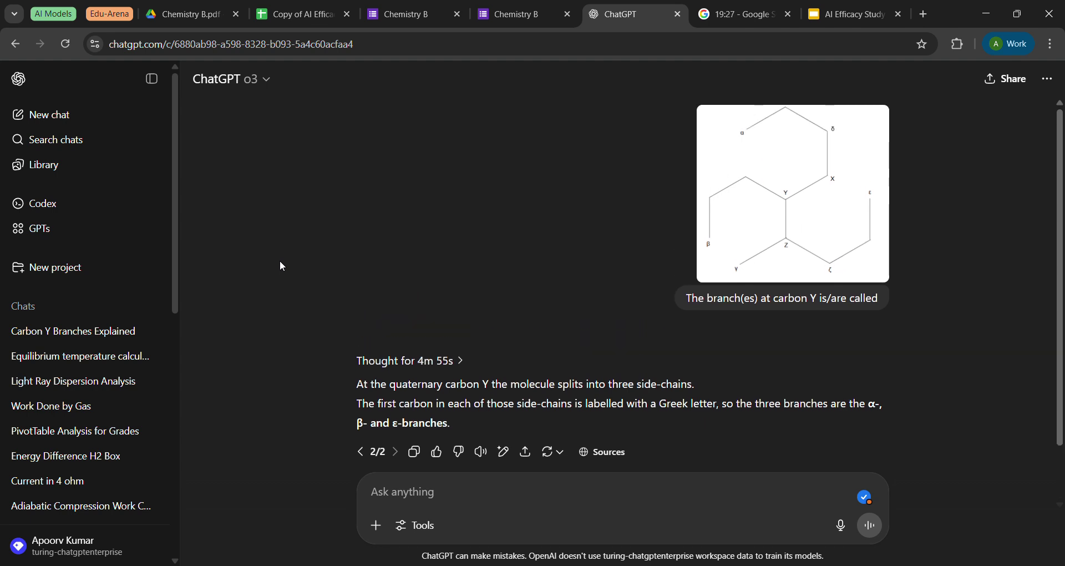
{"action": "scroll", "coordinate": [280, 262], "scroll_direction": "down", "scroll_amount": 1}
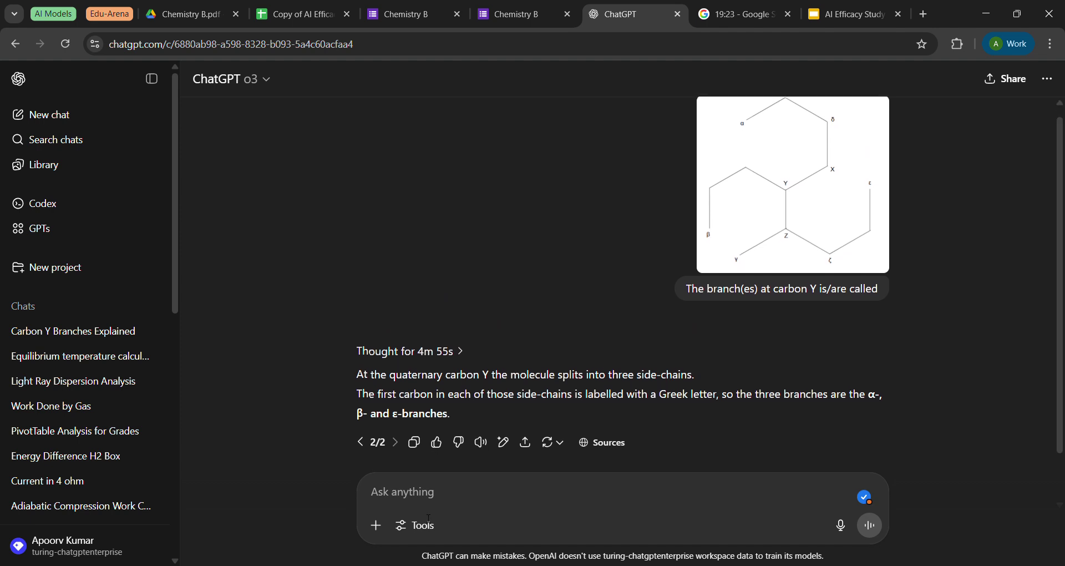
Send ChatGPT the follow-up "Can you explain in simpler terms, i am new to chemistry".
{"action": "type", "text": "Can yo"}
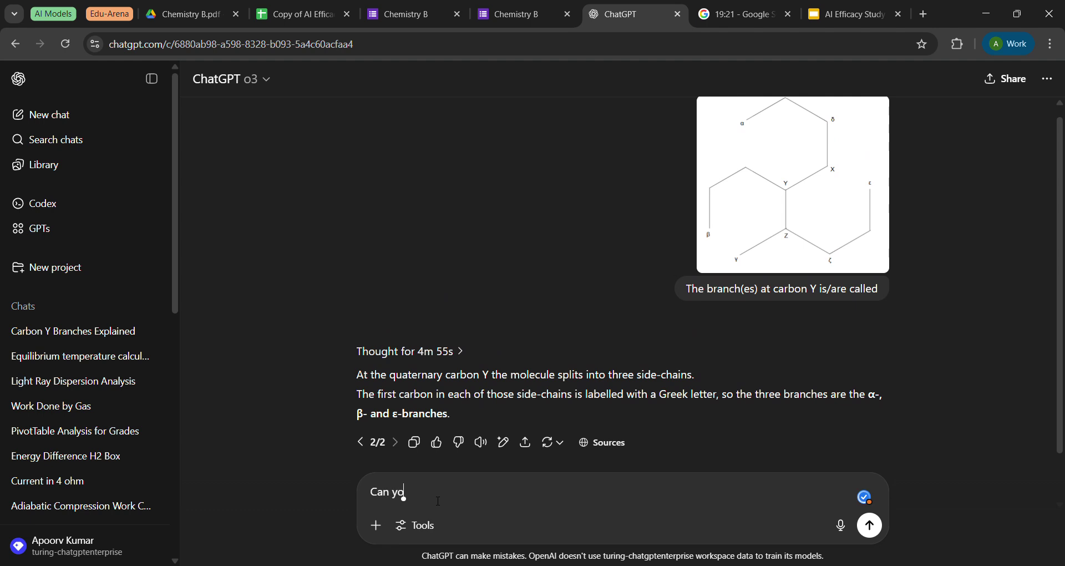
{"action": "type", "text": "u explain in simpler terms, i"}
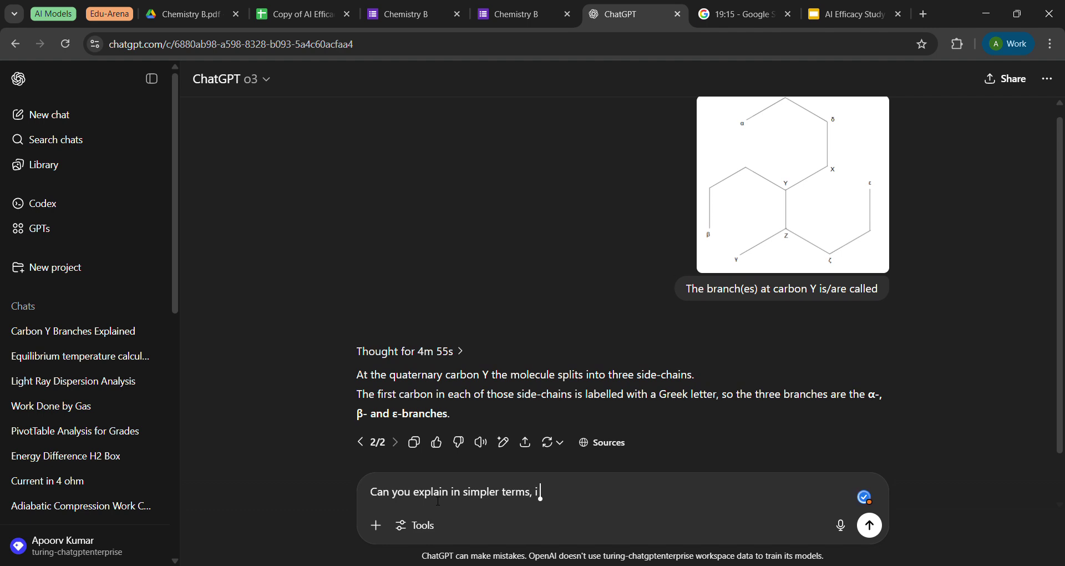
{"action": "type", "text": " am new to chemistry"}
{"action": "key", "text": "Return"}
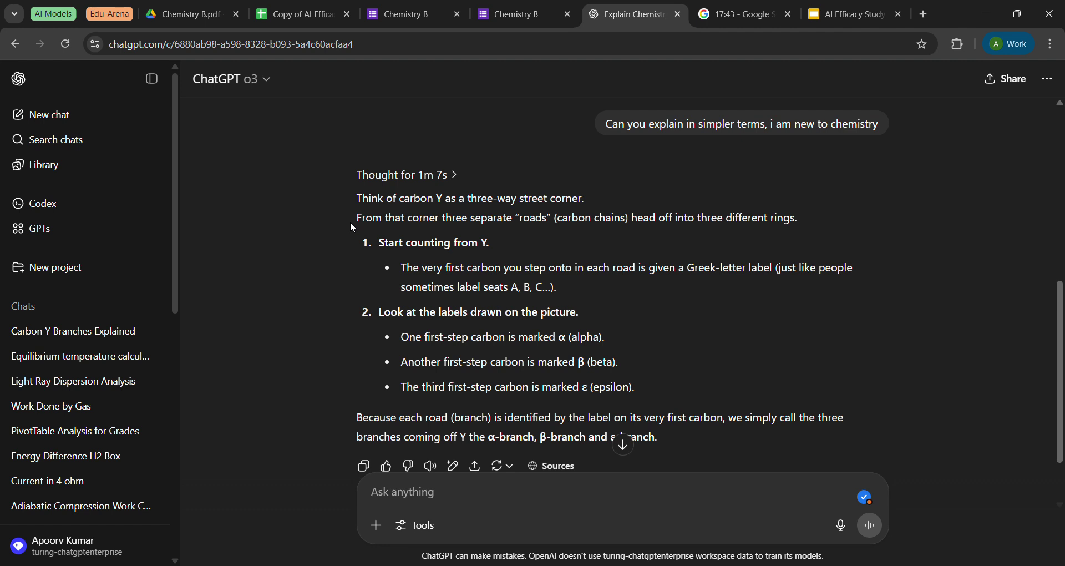
Take the correct answer for the carbon Y question from the graded form and send ChatGPT "The correct answer is Methyl, ethyl. Can you explain it to me?".
{"action": "left_click", "coordinate": [545, 7]}
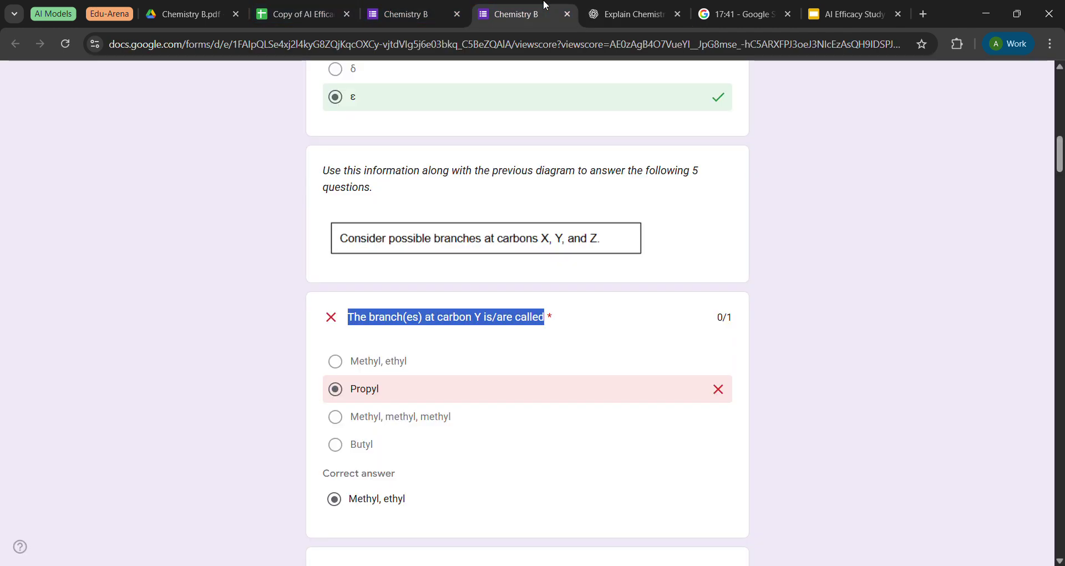
{"action": "left_click_drag", "start_coordinate": [351, 500], "coordinate": [416, 505]}
{"action": "left_click", "coordinate": [645, 7]}
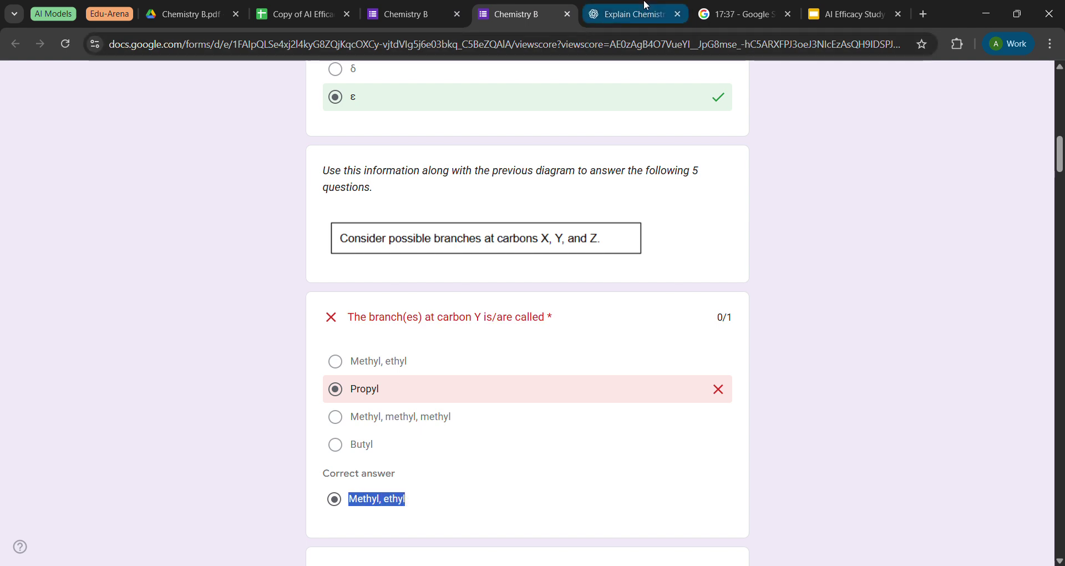
{"action": "type", "text": "the"}
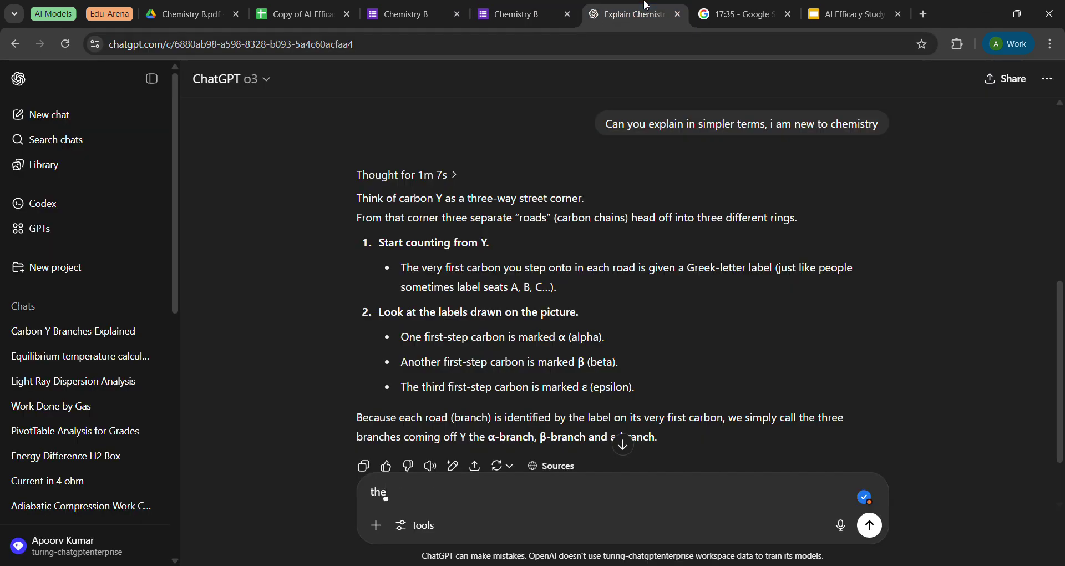
{"action": "type", "text": " correct answer is Methyl, ethyl"}
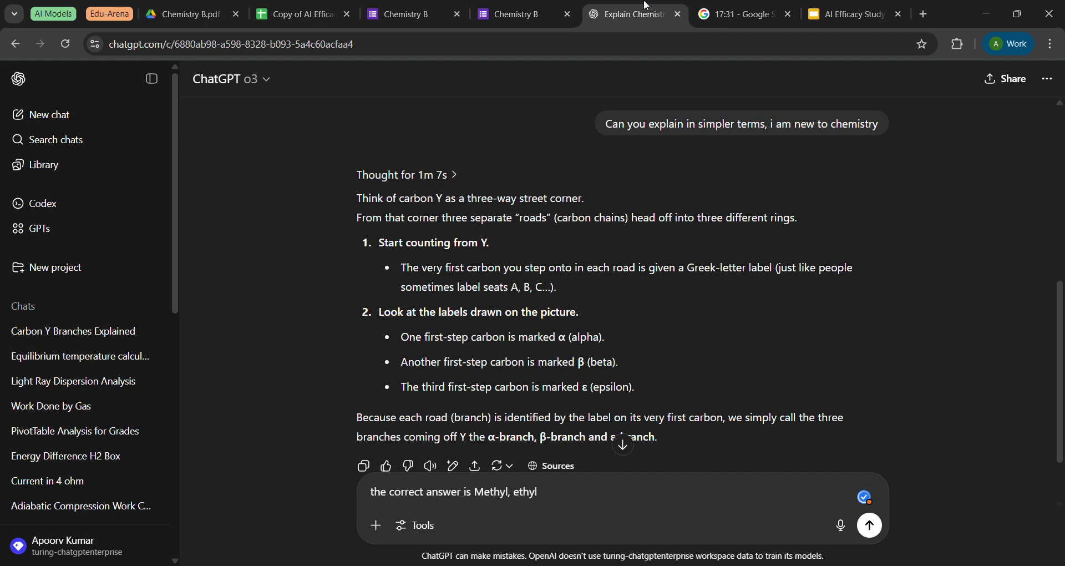
{"action": "type", "text": ". Can you explain"}
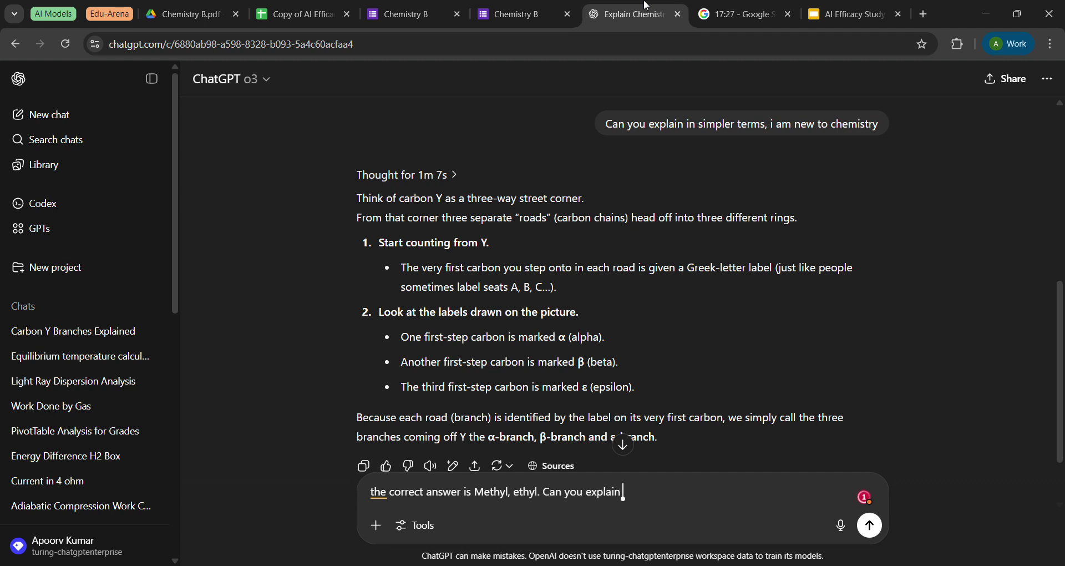
{"action": "type", "text": " it to me?"}
{"action": "key", "text": "Home"}
{"action": "key", "text": "Delete"}
{"action": "type", "text": "T"}
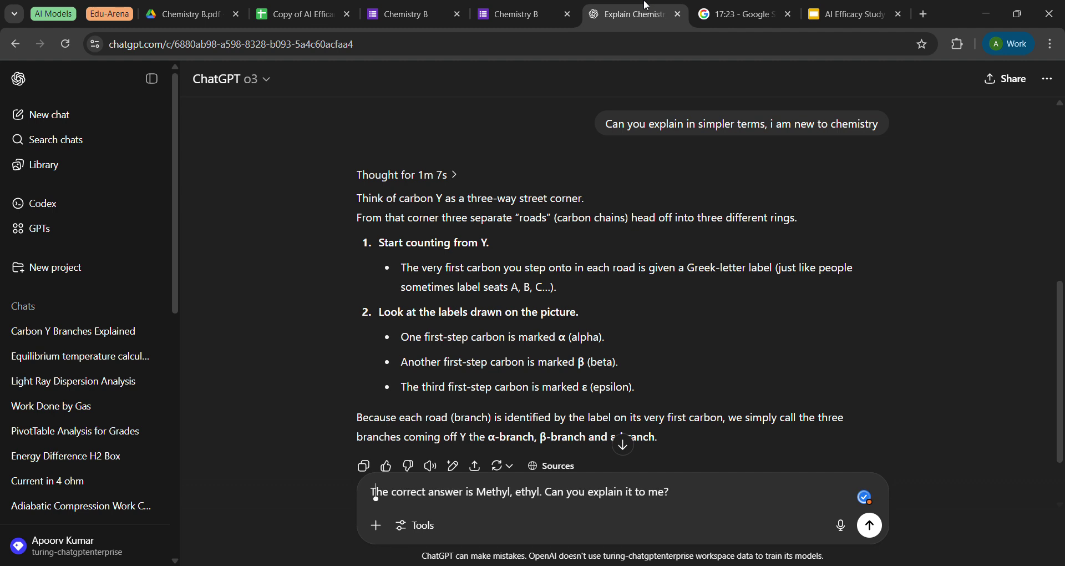
{"action": "key", "text": "Return"}
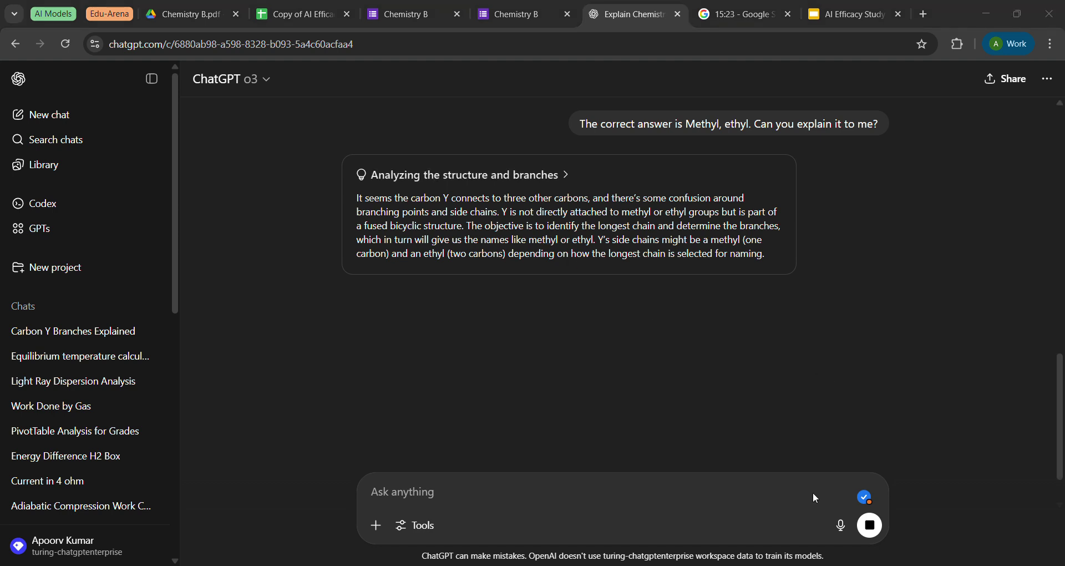
Read ChatGPT's explanation of the methyl and ethyl branches at carbon Y, comparing it with the molecule diagram and the earlier replies.
{"action": "double_click", "coordinate": [731, 438]}
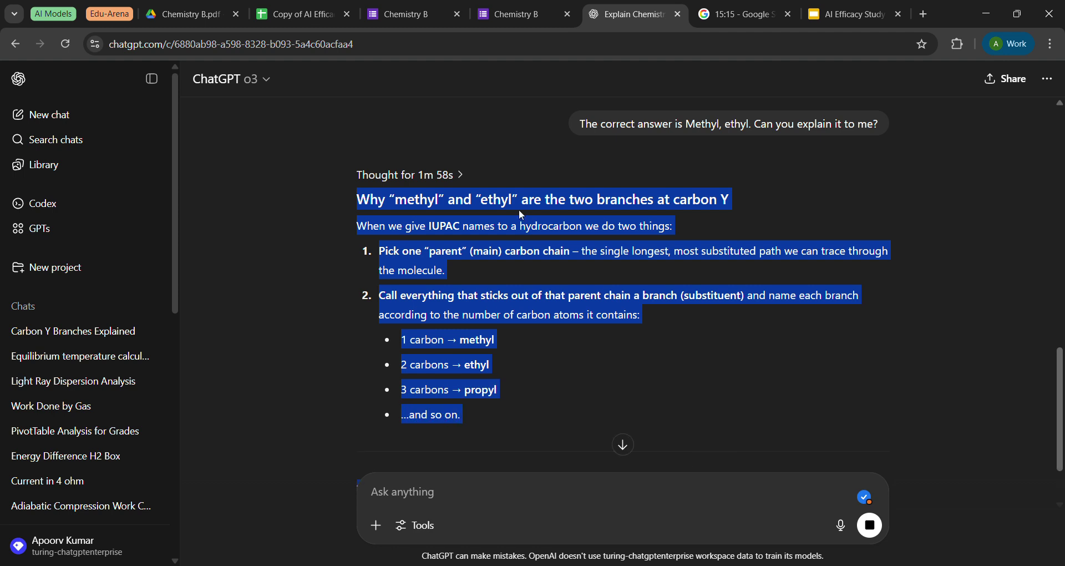
{"action": "left_click", "coordinate": [477, 212]}
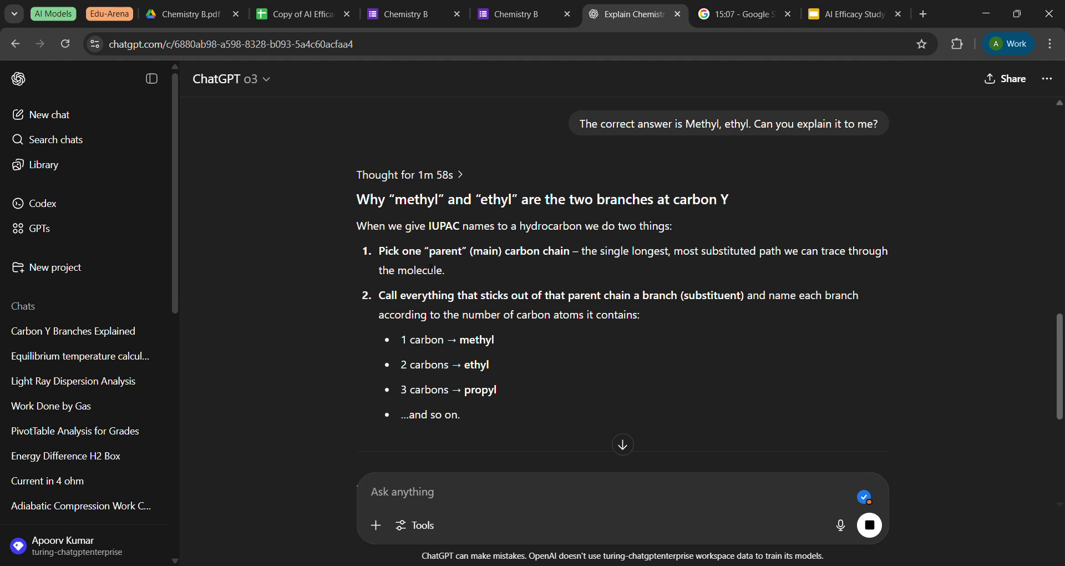
{"action": "scroll", "coordinate": [438, 316], "scroll_direction": "down", "scroll_amount": 2}
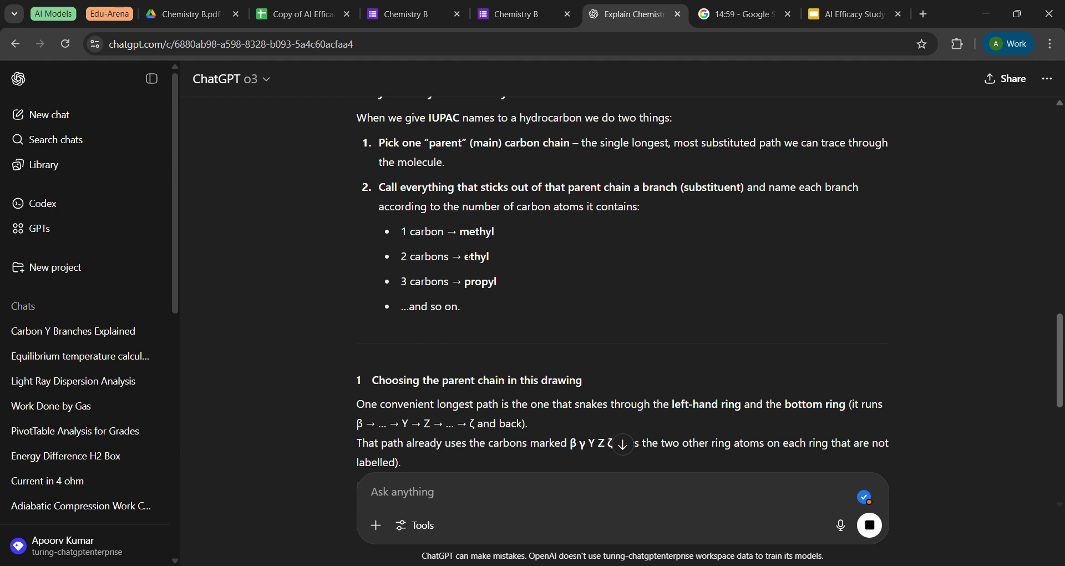
{"action": "scroll", "coordinate": [463, 250], "scroll_direction": "down", "scroll_amount": 3}
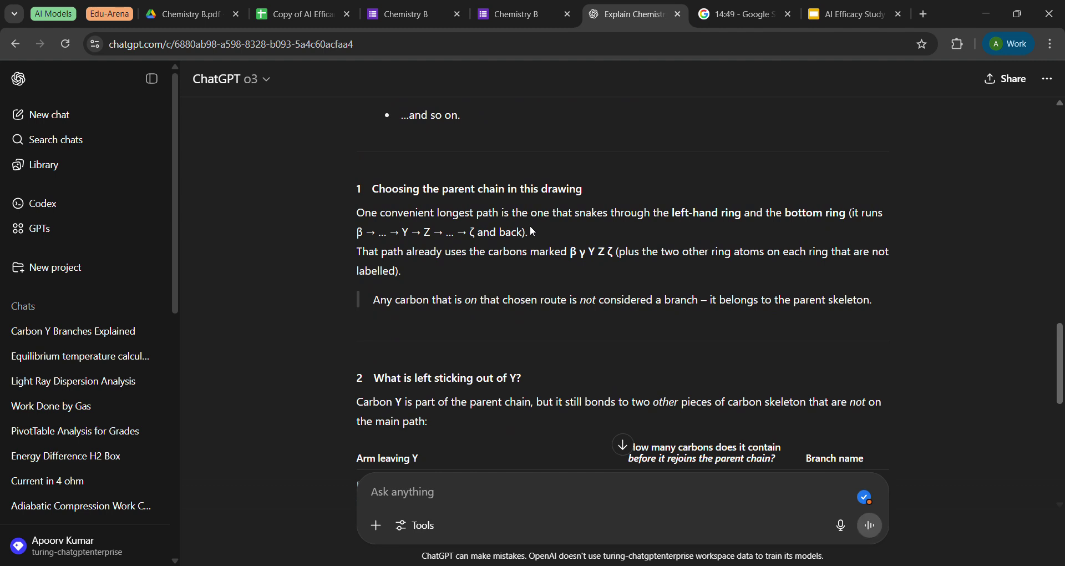
{"action": "scroll", "coordinate": [531, 226], "scroll_direction": "up", "scroll_amount": 15}
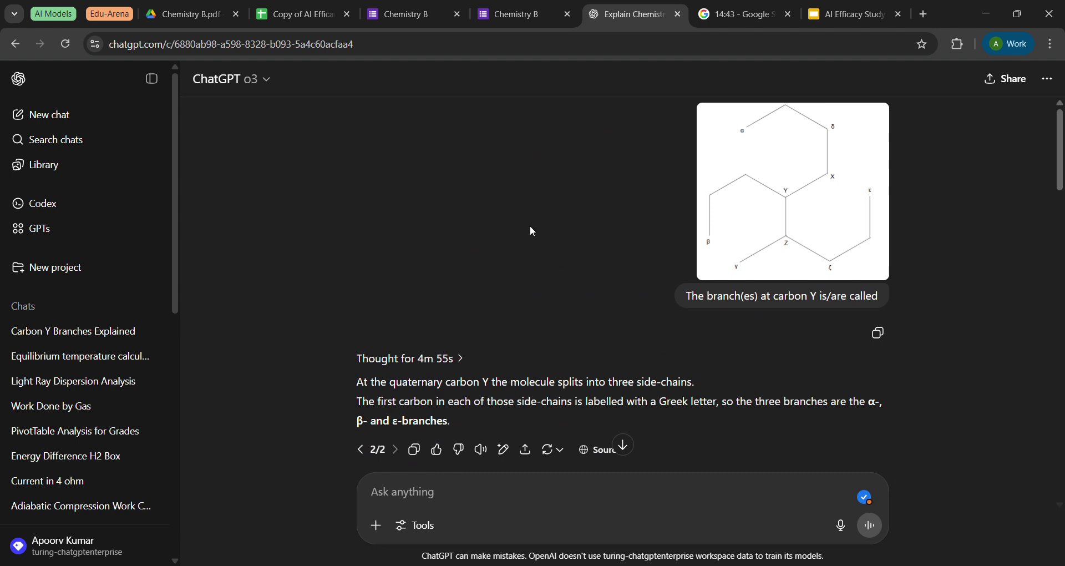
{"action": "scroll", "coordinate": [531, 230], "scroll_direction": "down", "scroll_amount": 10}
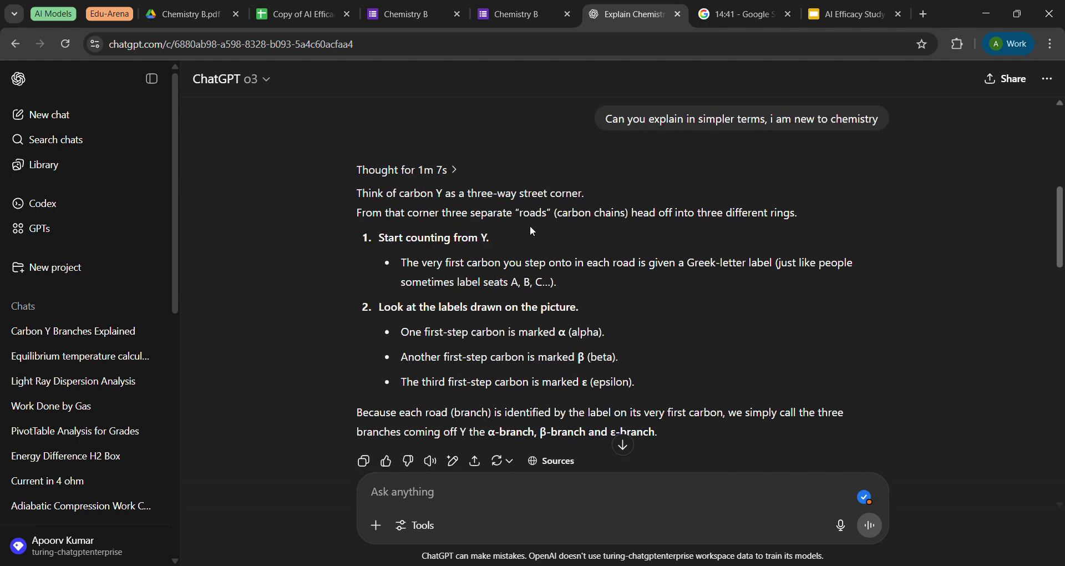
{"action": "scroll", "coordinate": [531, 225], "scroll_direction": "down", "scroll_amount": 3}
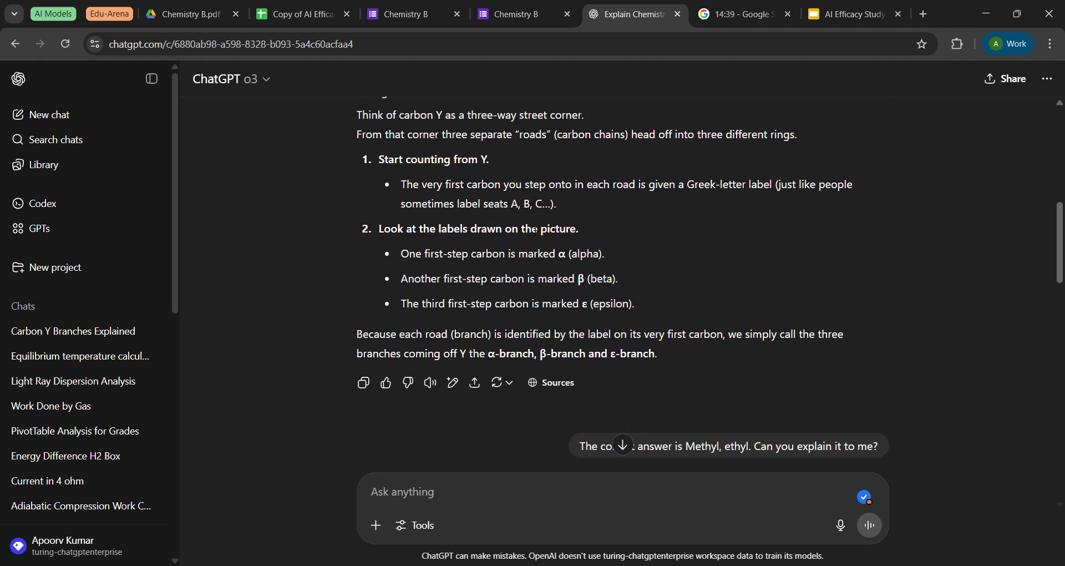
{"action": "scroll", "coordinate": [533, 230], "scroll_direction": "down", "scroll_amount": 11}
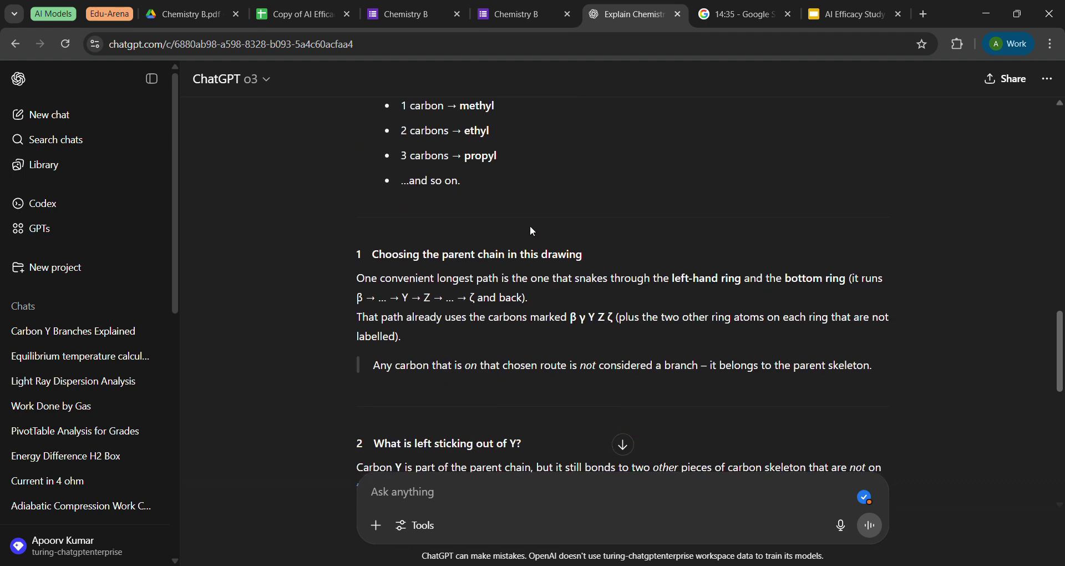
{"action": "scroll", "coordinate": [531, 225], "scroll_direction": "down", "scroll_amount": 1}
{"action": "scroll", "coordinate": [535, 231], "scroll_direction": "down", "scroll_amount": 3}
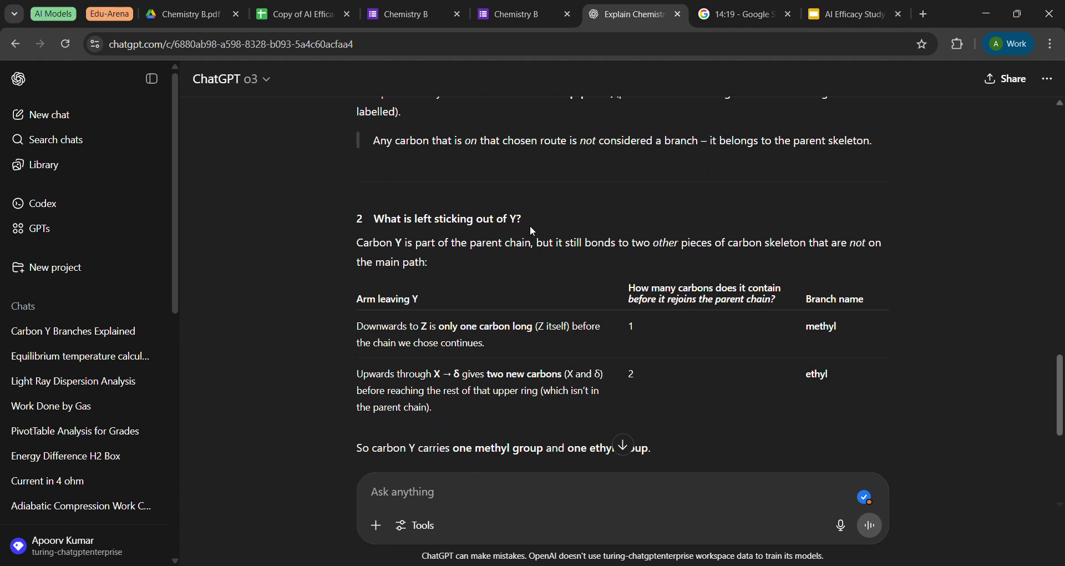
{"action": "scroll", "coordinate": [533, 231], "scroll_direction": "down", "scroll_amount": 1}
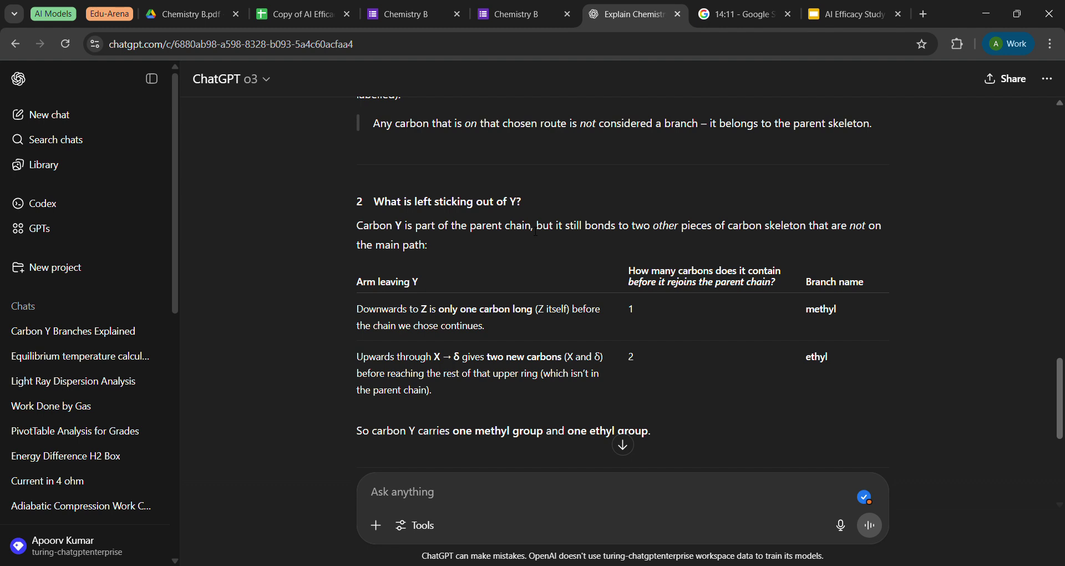
{"action": "scroll", "coordinate": [536, 231], "scroll_direction": "up", "scroll_amount": 15}
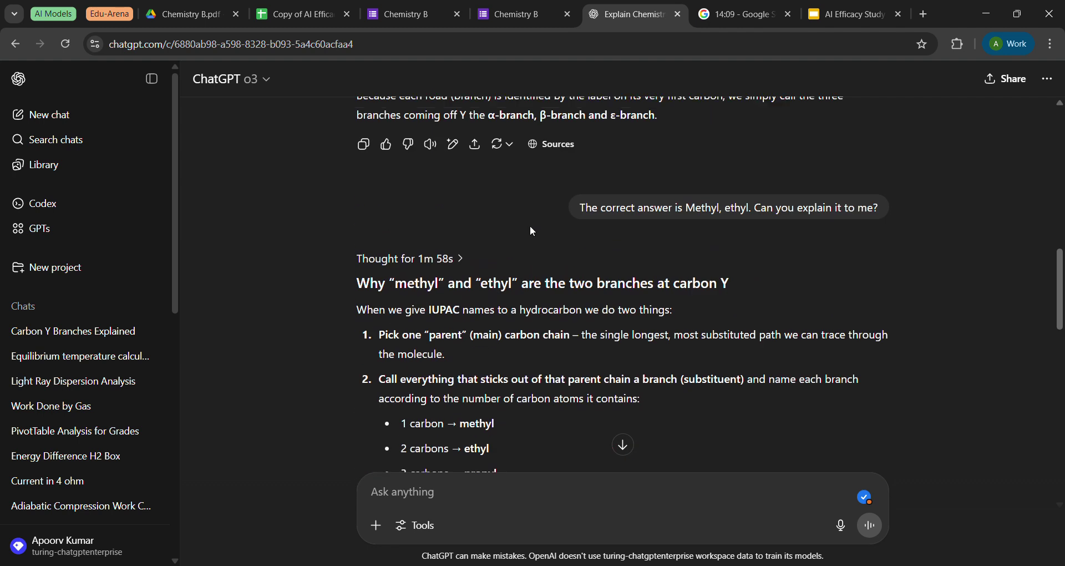
{"action": "scroll", "coordinate": [535, 232], "scroll_direction": "up", "scroll_amount": 10}
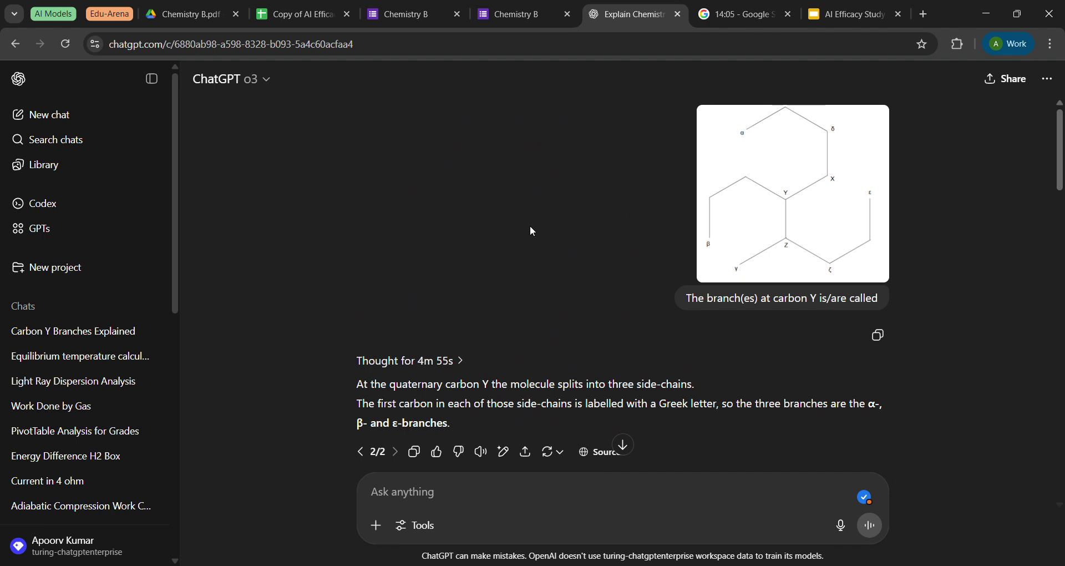
{"action": "scroll", "coordinate": [530, 226], "scroll_direction": "down", "scroll_amount": 20}
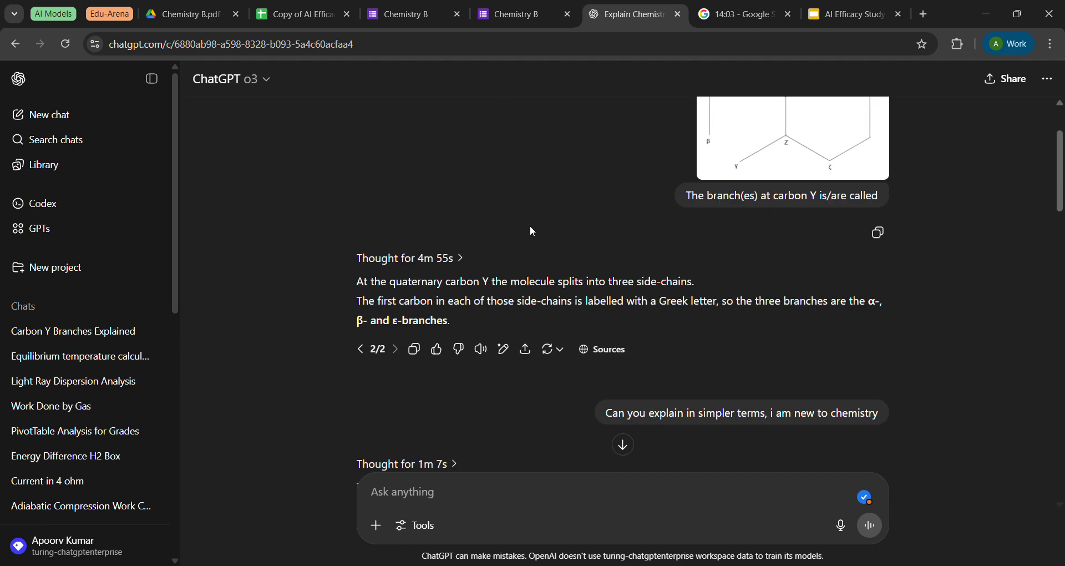
{"action": "scroll", "coordinate": [533, 228], "scroll_direction": "down", "scroll_amount": 7}
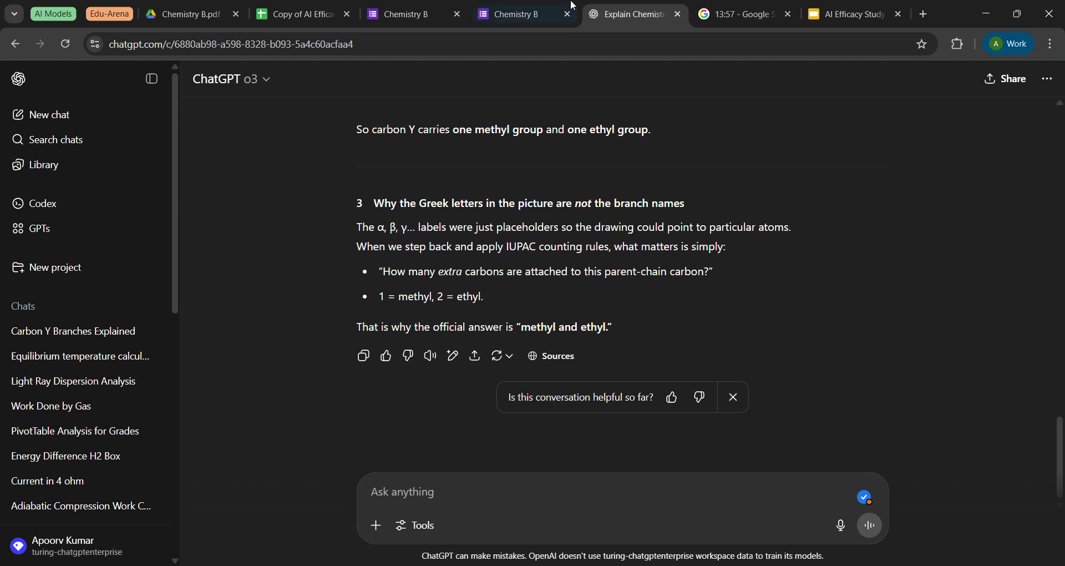
Copy the missed question "Which of the following functional groups is most likely to taste sour?" from the graded form into the ChatGPT prompt.
{"action": "left_click", "coordinate": [516, 13]}
{"action": "scroll", "coordinate": [498, 300], "scroll_direction": "down", "scroll_amount": 10}
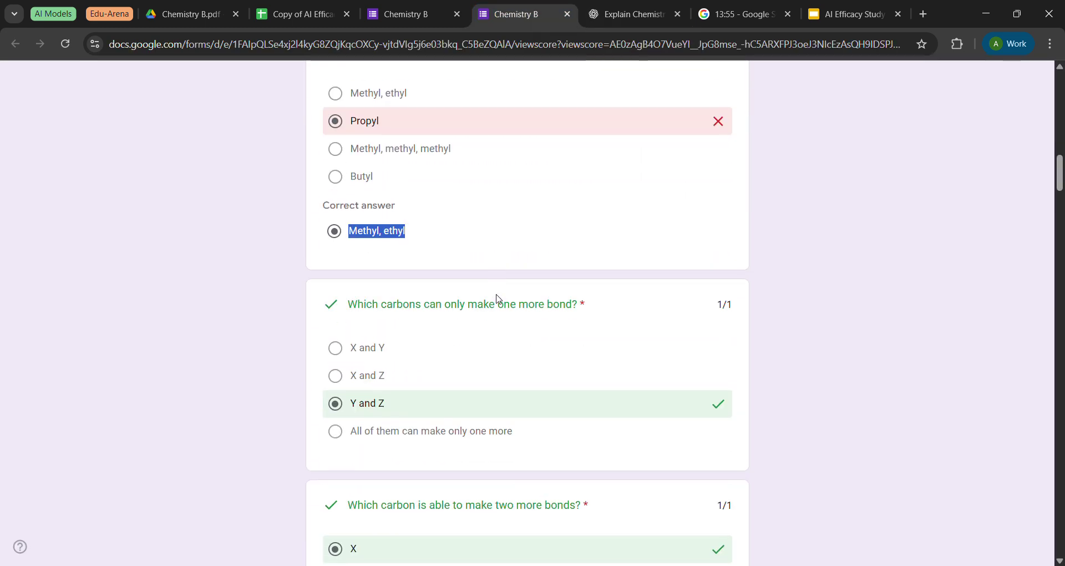
{"action": "scroll", "coordinate": [497, 297], "scroll_direction": "down", "scroll_amount": 3}
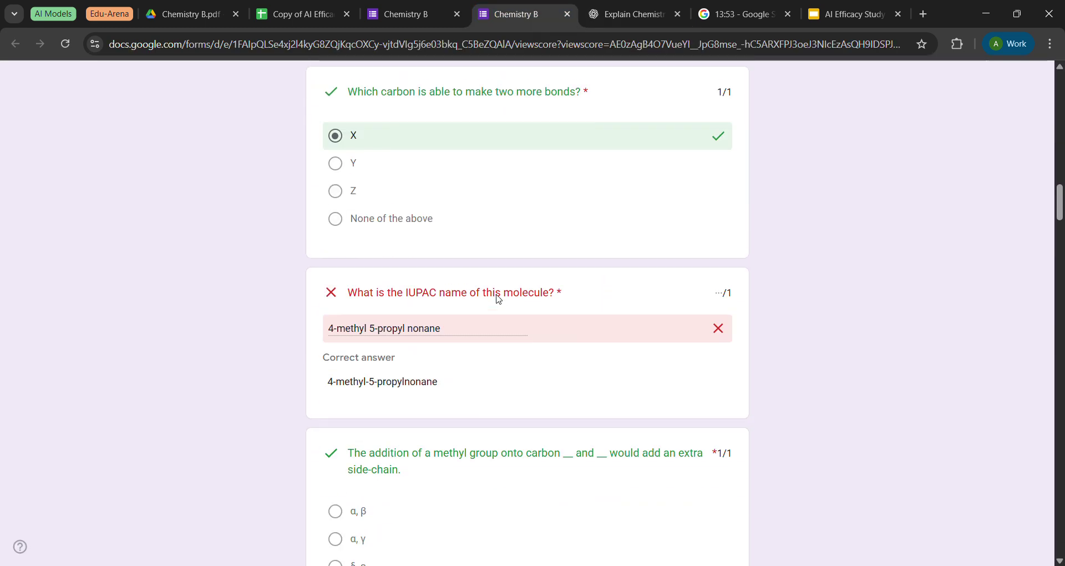
{"action": "scroll", "coordinate": [471, 287], "scroll_direction": "down", "scroll_amount": 8}
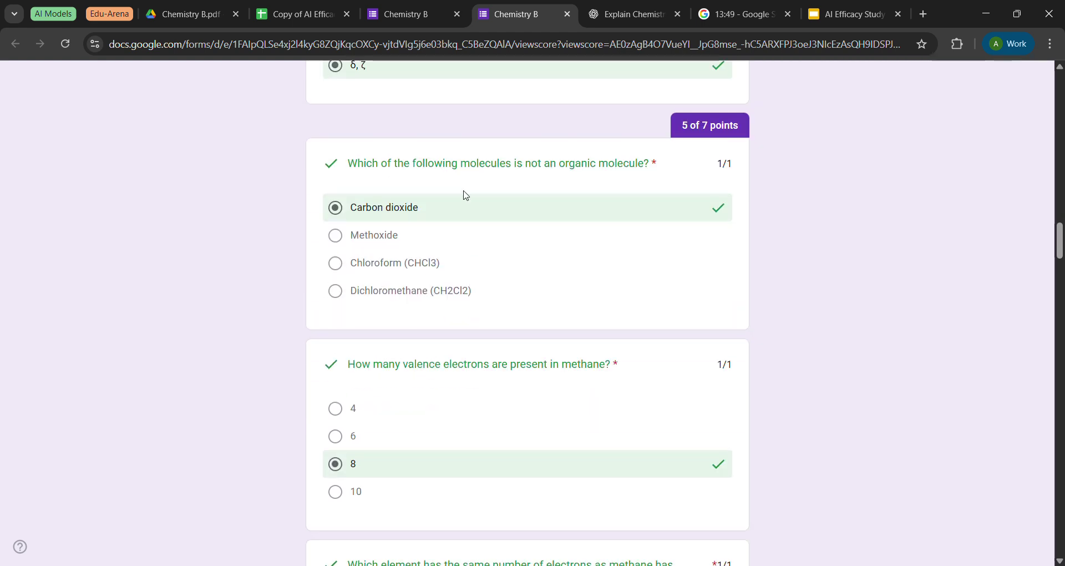
{"action": "scroll", "coordinate": [464, 195], "scroll_direction": "down", "scroll_amount": 10}
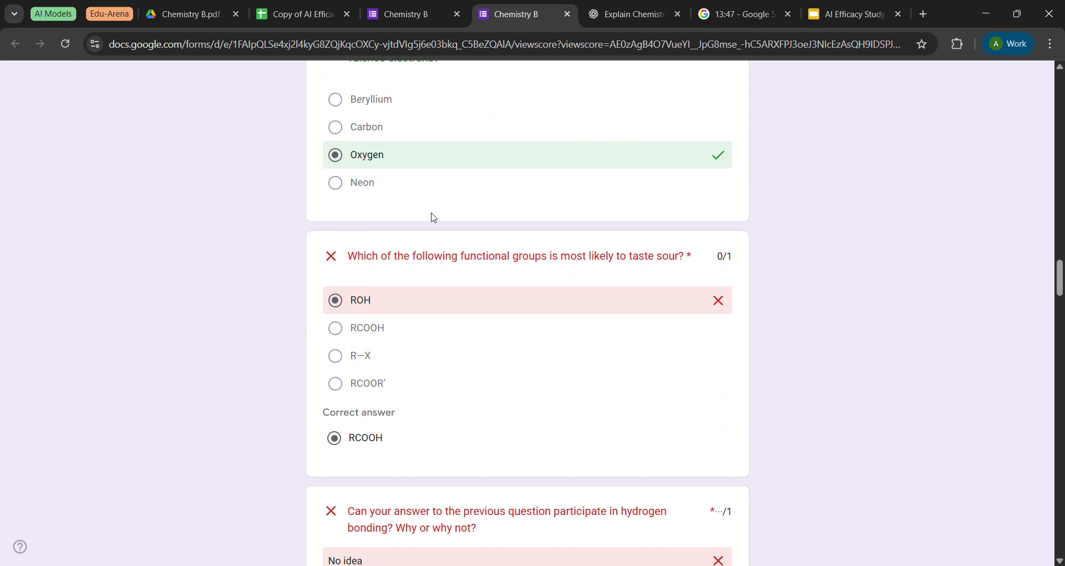
{"action": "left_click_drag", "start_coordinate": [355, 260], "coordinate": [690, 260]}
{"action": "key", "text": "ctrl+c"}
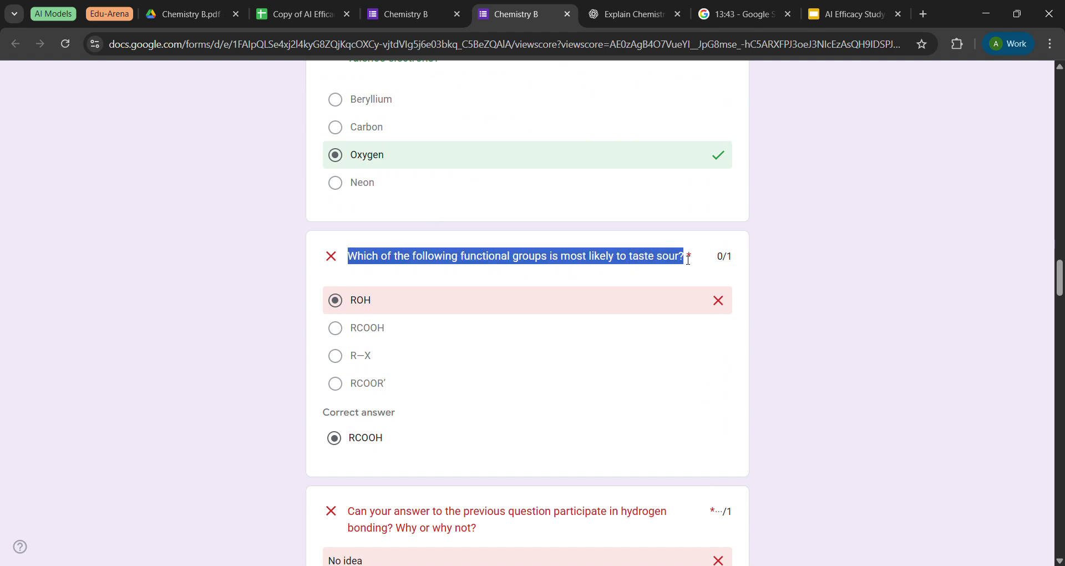
{"action": "left_click", "coordinate": [668, 6]}
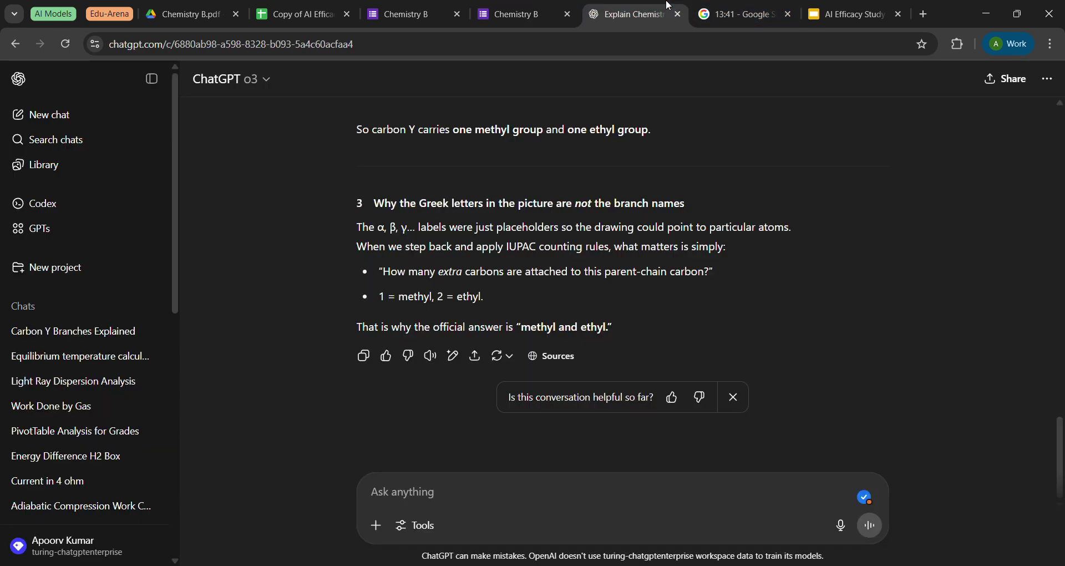
{"action": "key", "text": "ctrl+v"}
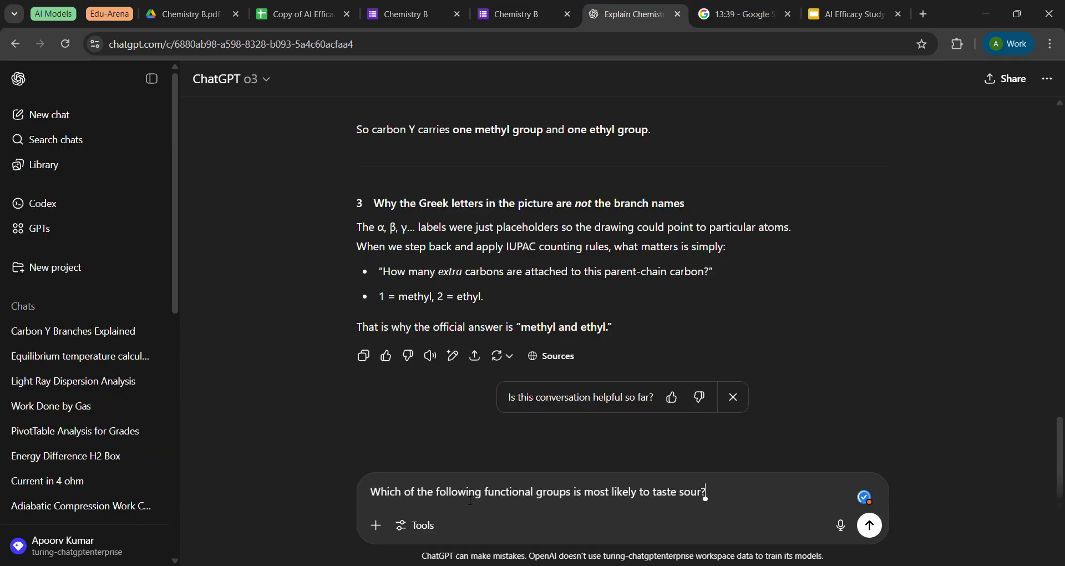
Add the form's answer options ROH, RCOOH, R—X and RCOOR' below the question in the ChatGPT prompt, removing the blank line after ROH.
{"action": "left_click", "coordinate": [574, 7]}
{"action": "left_click_drag", "start_coordinate": [352, 302], "coordinate": [388, 387]}
{"action": "key", "text": "ctrl+c"}
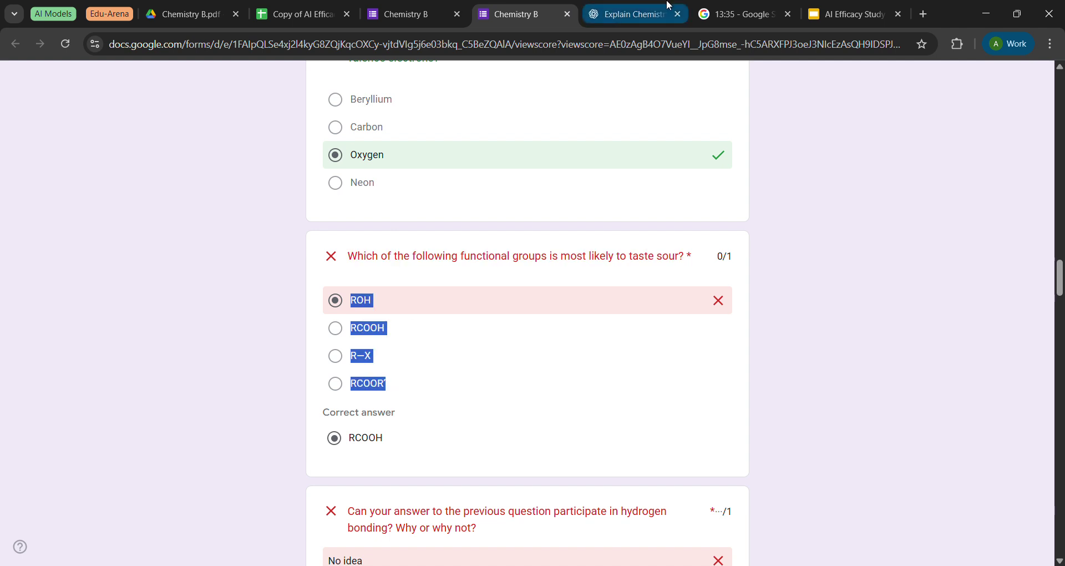
{"action": "left_click", "coordinate": [641, 7]}
{"action": "key", "text": "shift+Return"}
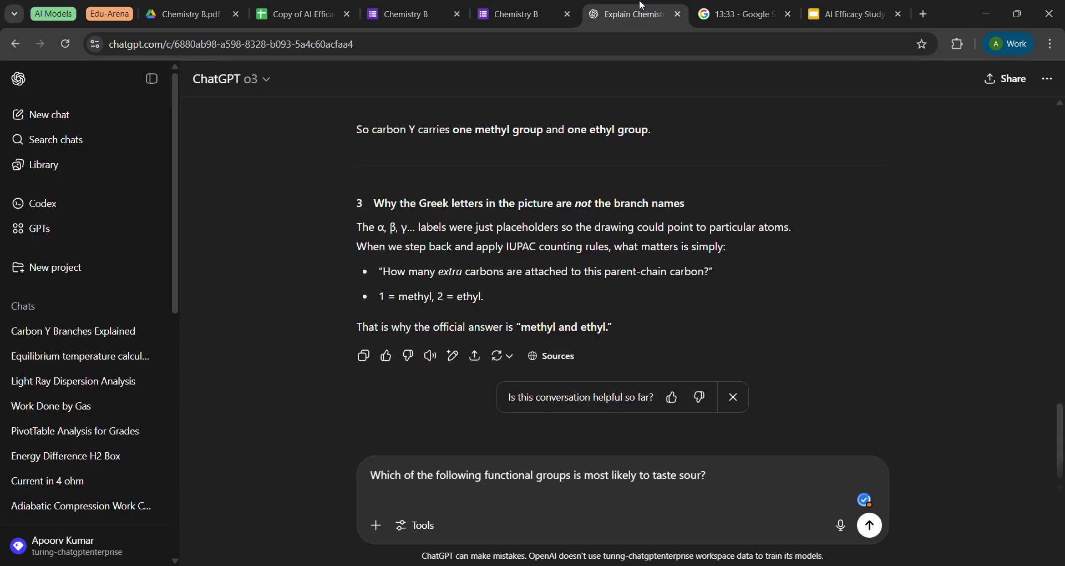
{"action": "key", "text": "ctrl+v"}
{"action": "key", "text": "Up"}
{"action": "key", "text": "Up"}
{"action": "key", "text": "Left"}
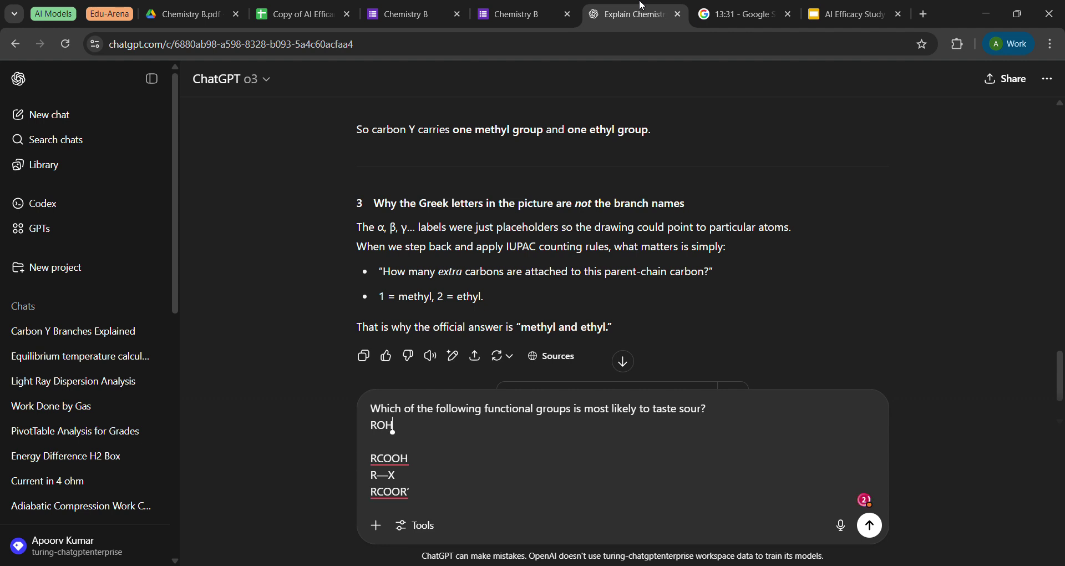
{"action": "key", "text": "Delete"}
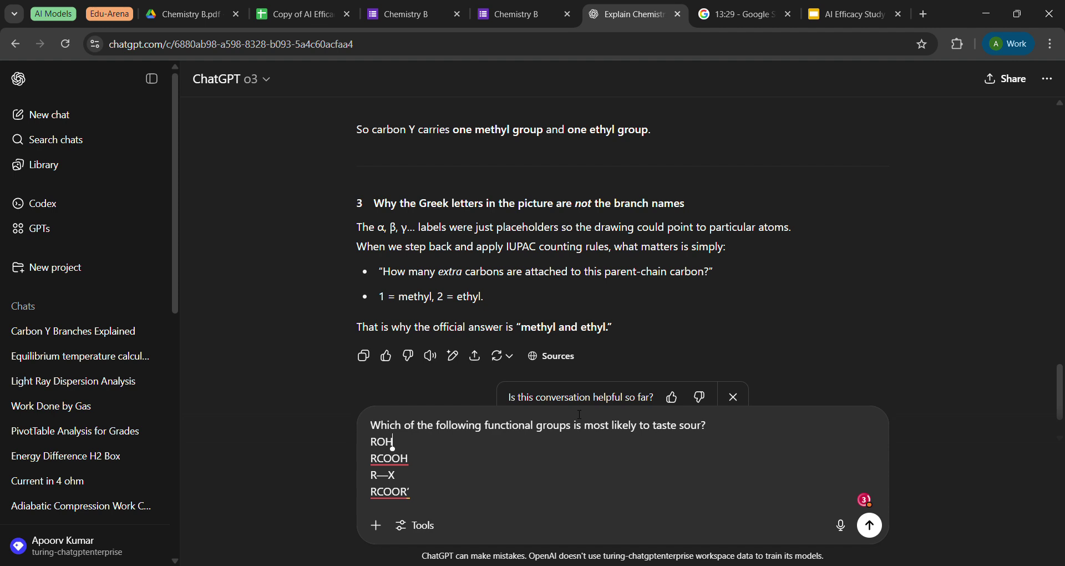
Add "Also explain the reasoning" below the answer options of the sour-taste question and send the prompt to ChatGPT.
{"action": "key", "text": "shift+Return"}
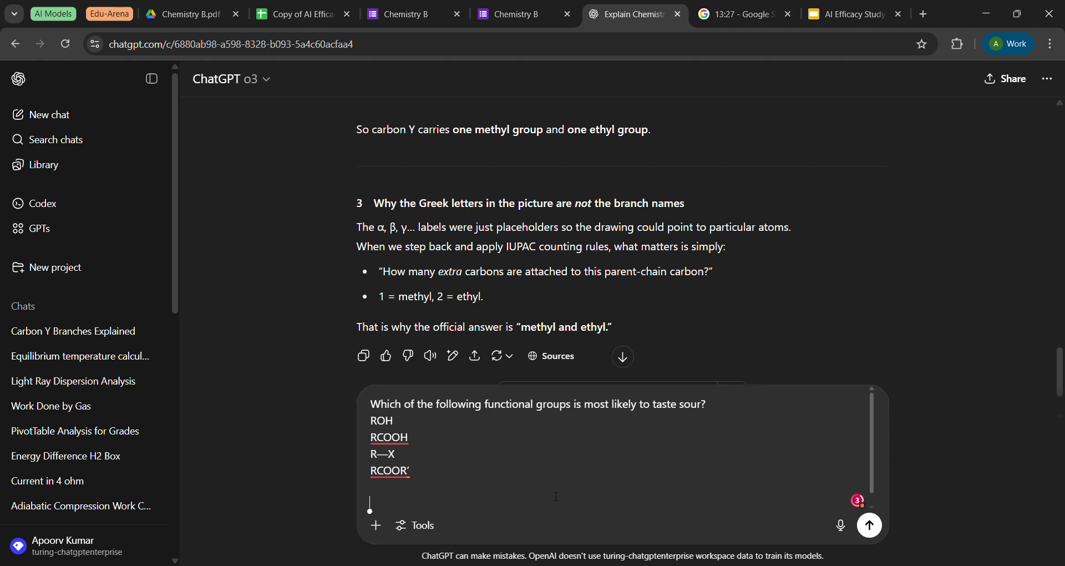
{"action": "type", "text": "Also explain the reasoning"}
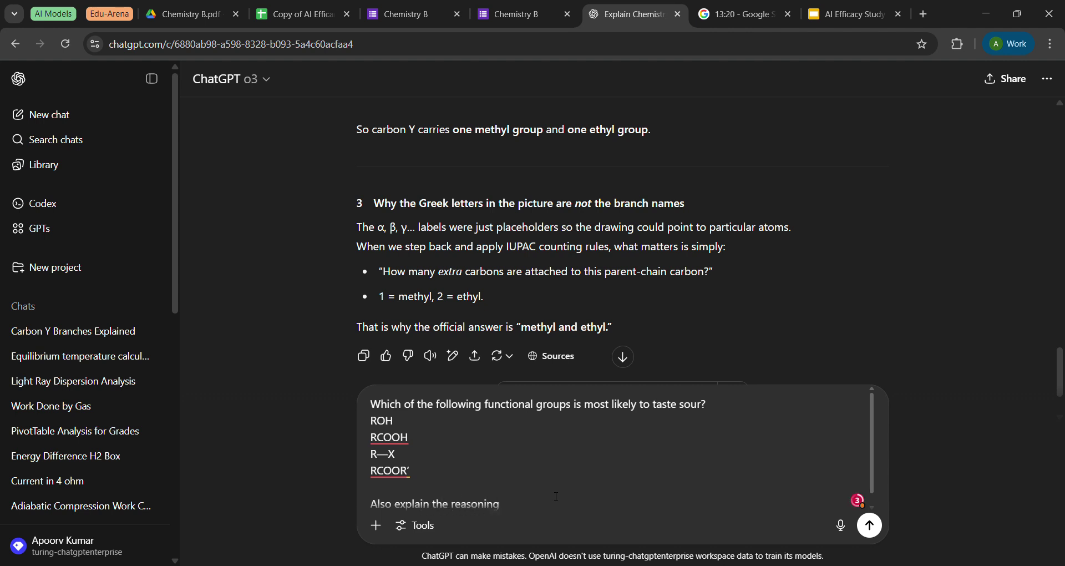
{"action": "key", "text": "Return"}
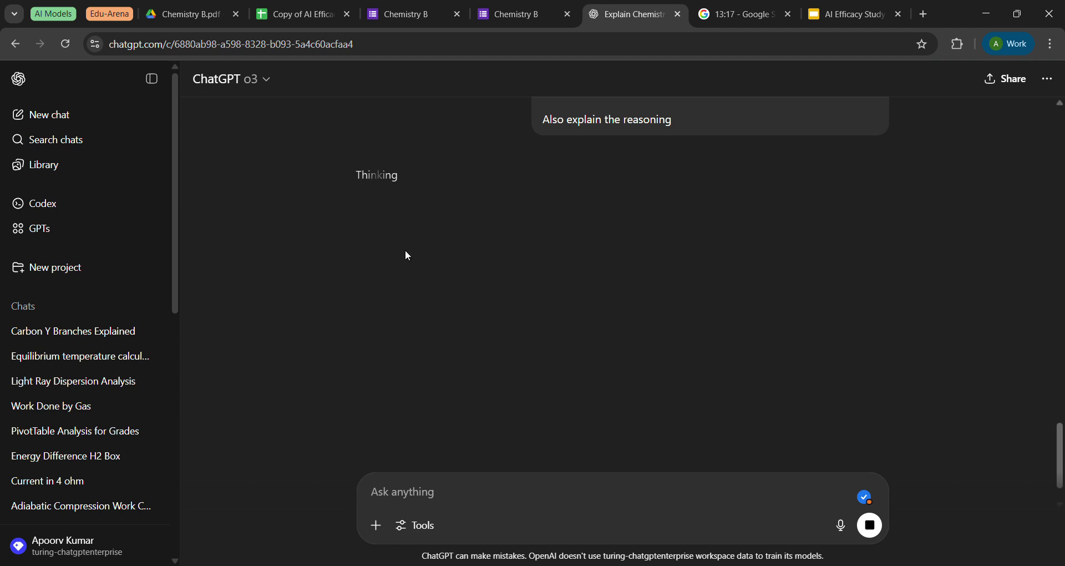
Read ChatGPT's answer to the sour-taste question, including why carboxylic acids taste sour and the table comparing the other functional groups.
{"action": "scroll", "coordinate": [407, 253], "scroll_direction": "up", "scroll_amount": 3}
{"action": "scroll", "coordinate": [406, 256], "scroll_direction": "up", "scroll_amount": 4}
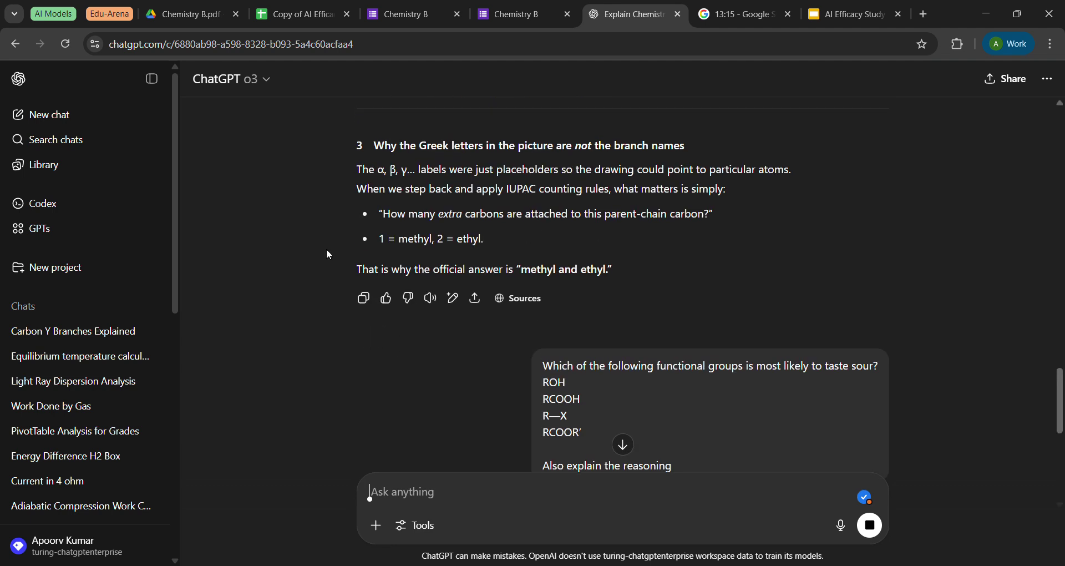
{"action": "scroll", "coordinate": [326, 254], "scroll_direction": "down", "scroll_amount": 6}
{"action": "scroll", "coordinate": [326, 254], "scroll_direction": "up", "scroll_amount": 3}
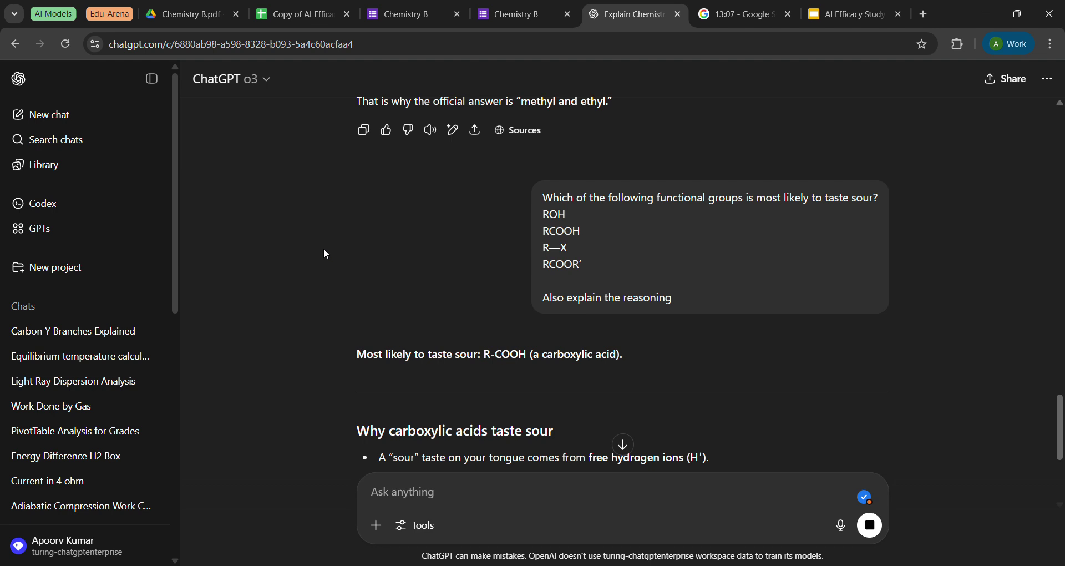
{"action": "scroll", "coordinate": [327, 254], "scroll_direction": "down", "scroll_amount": 5}
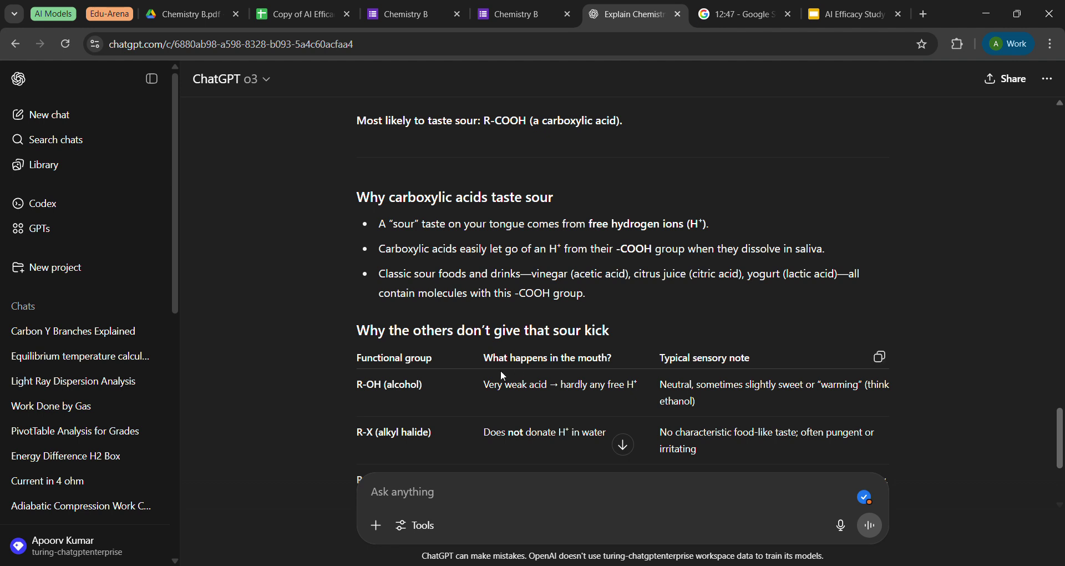
{"action": "scroll", "coordinate": [403, 362], "scroll_direction": "down", "scroll_amount": 2}
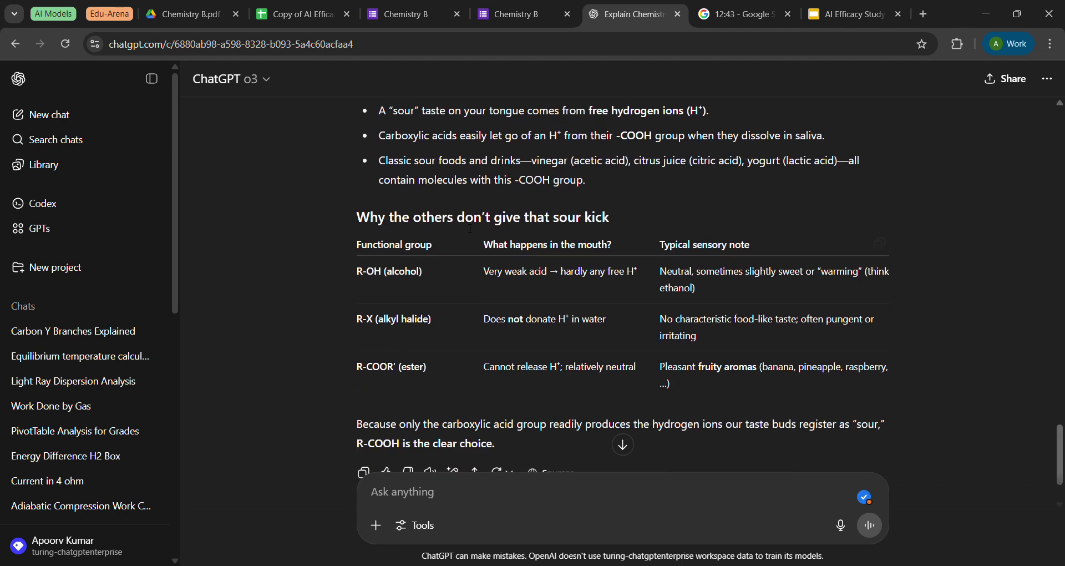
{"action": "scroll", "coordinate": [471, 228], "scroll_direction": "down", "scroll_amount": 1}
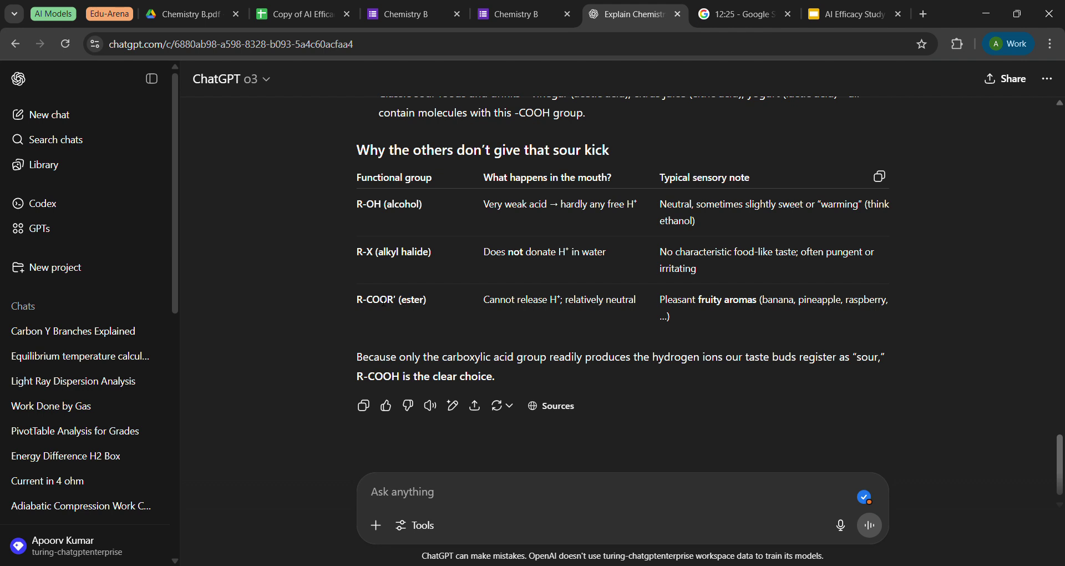
{"action": "left_click_drag", "start_coordinate": [388, 302], "coordinate": [700, 311]}
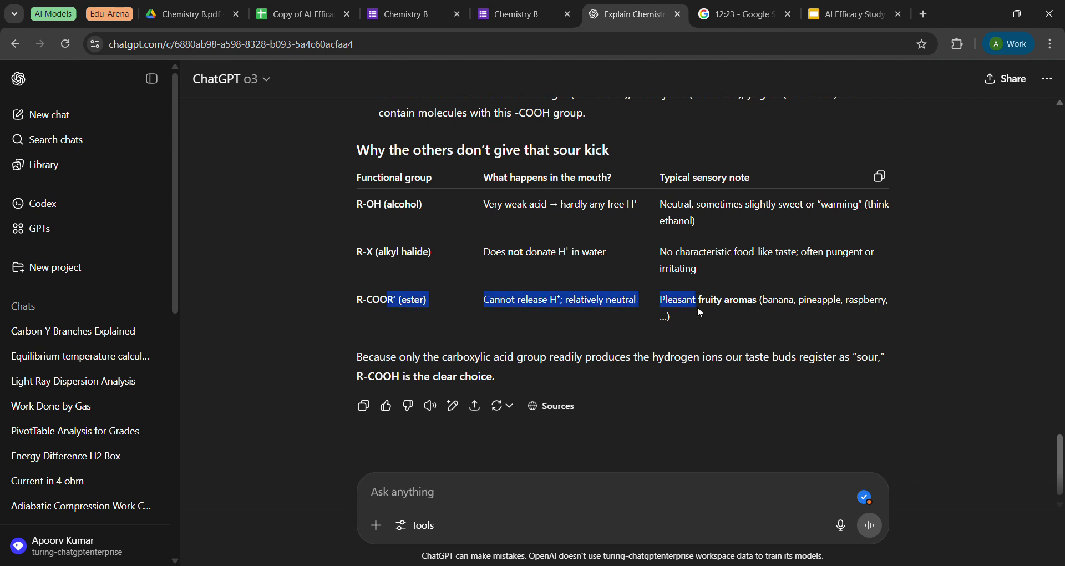
{"action": "left_click", "coordinate": [734, 305]}
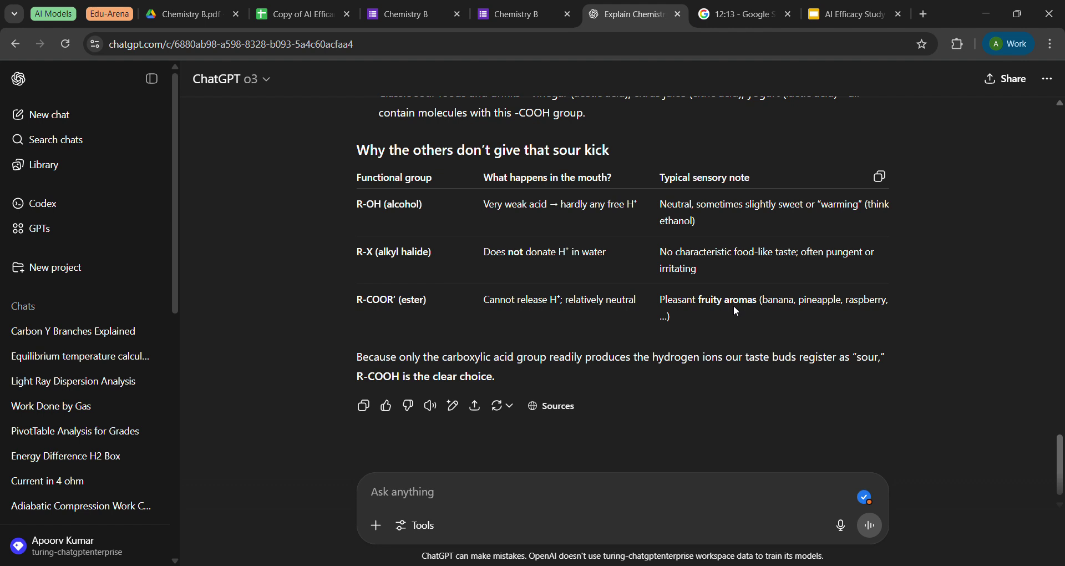
{"action": "left_click_drag", "start_coordinate": [388, 300], "coordinate": [770, 322]}
{"action": "left_click", "coordinate": [770, 322]}
{"action": "left_click_drag", "start_coordinate": [384, 253], "coordinate": [652, 249]}
{"action": "left_click", "coordinate": [691, 276]}
{"action": "left_click", "coordinate": [652, 249]}
{"action": "scroll", "coordinate": [651, 248], "scroll_direction": "up", "scroll_amount": 1}
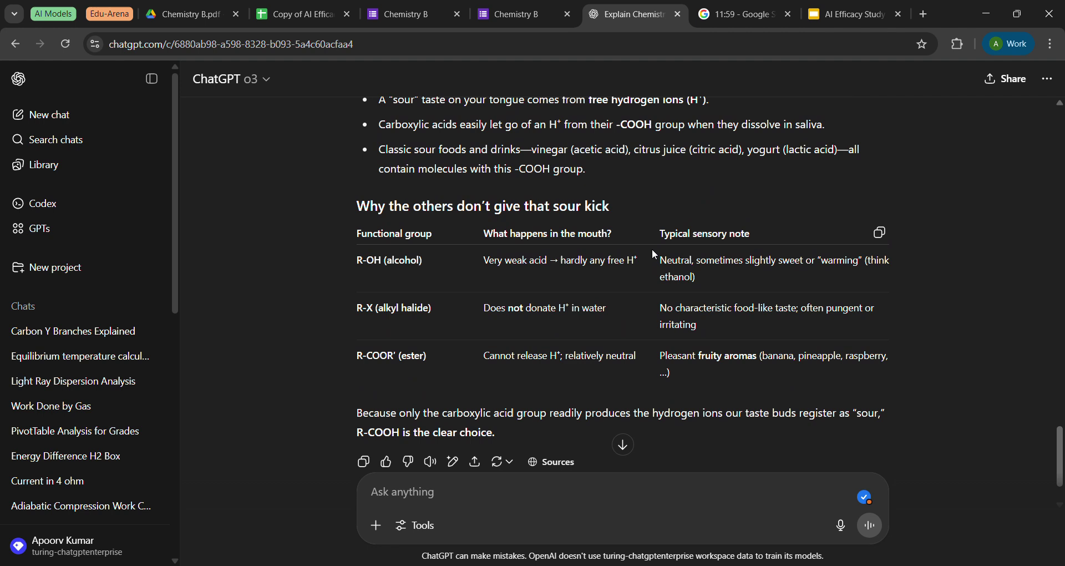
{"action": "scroll", "coordinate": [651, 249], "scroll_direction": "up", "scroll_amount": 1}
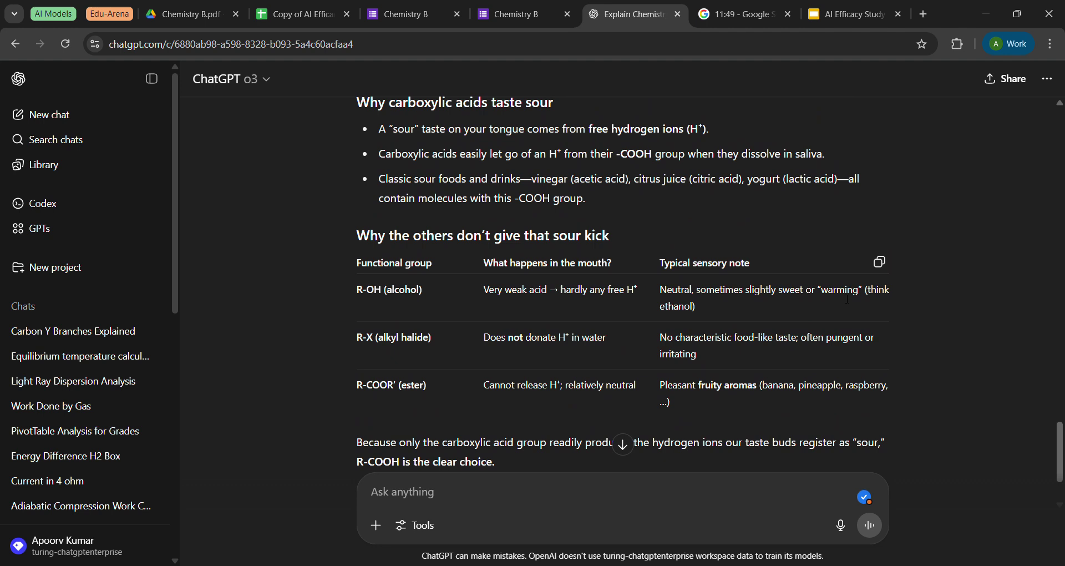
{"action": "scroll", "coordinate": [552, 294], "scroll_direction": "down", "scroll_amount": 2}
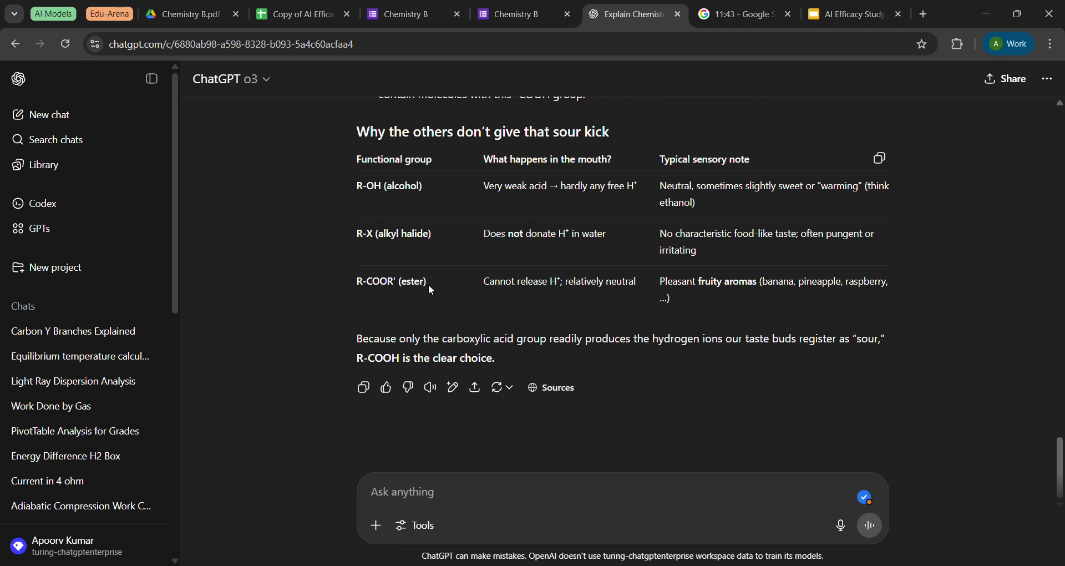
Copy "Can your answer to the previous question participate in hydrogen bonding? Why or why not?" from the graded form and send it to ChatGPT.
{"action": "left_click", "coordinate": [519, 11]}
{"action": "left_click", "coordinate": [467, 312]}
{"action": "scroll", "coordinate": [468, 311], "scroll_direction": "down", "scroll_amount": 3}
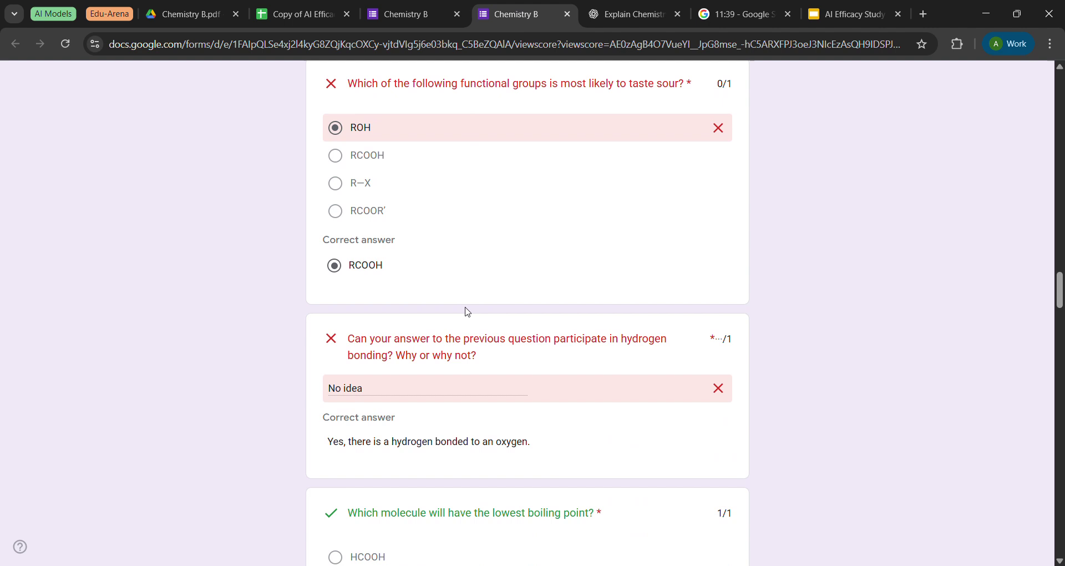
{"action": "left_click_drag", "start_coordinate": [349, 340], "coordinate": [484, 356]}
{"action": "key", "text": "ctrl+c"}
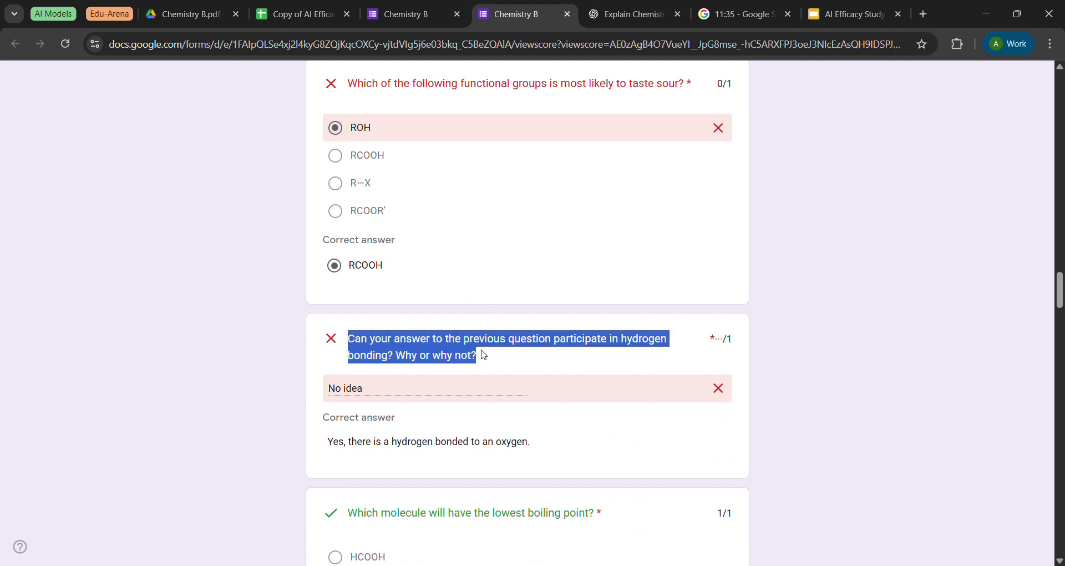
{"action": "left_click", "coordinate": [603, 6]}
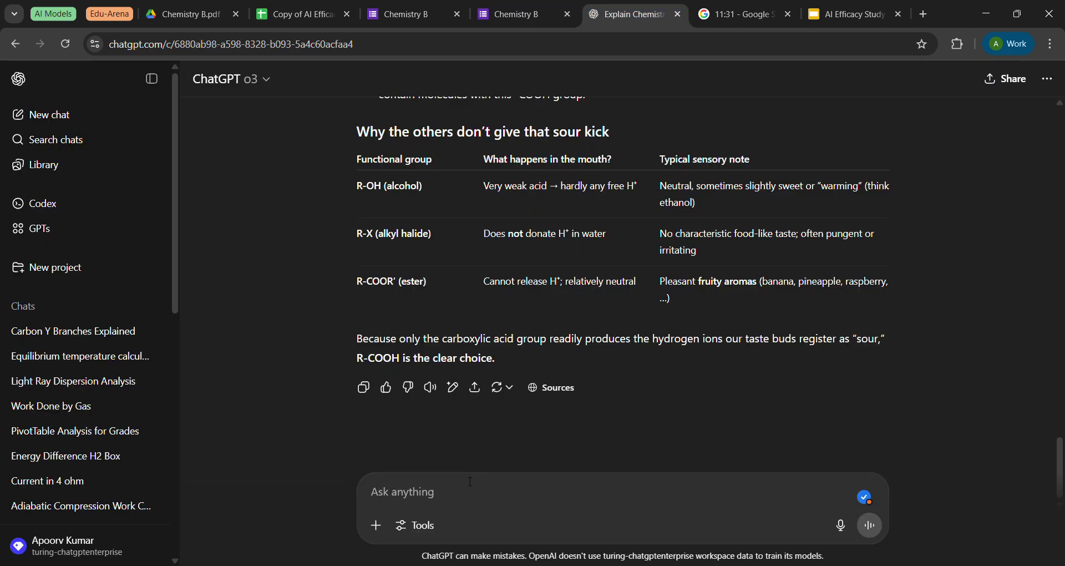
{"action": "left_click", "coordinate": [465, 522]}
{"action": "key", "text": "ctrl+v"}
{"action": "key", "text": "Return"}
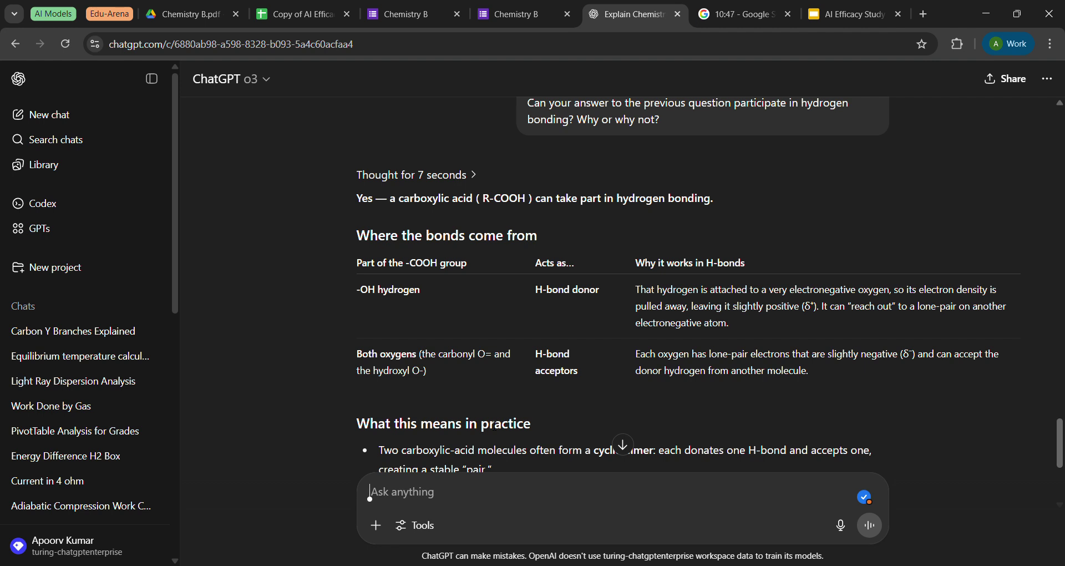
Read ChatGPT's hydrogen-bonding explanation, covering the donor and acceptor table and the practical consequences for carboxylic acids.
{"action": "scroll", "coordinate": [492, 425], "scroll_direction": "down", "scroll_amount": 5}
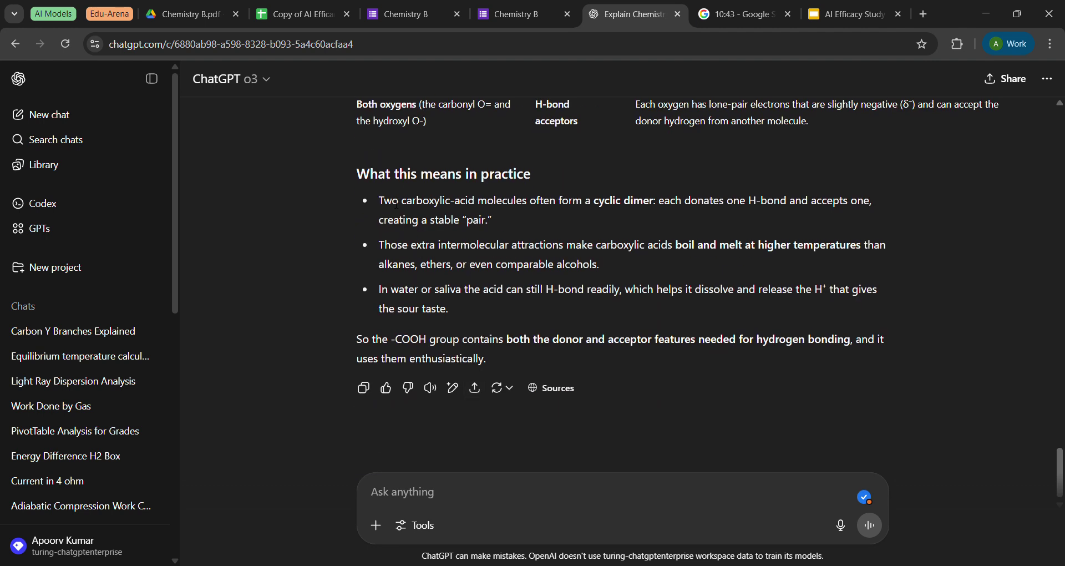
{"action": "left_click_drag", "start_coordinate": [393, 201], "coordinate": [411, 265]}
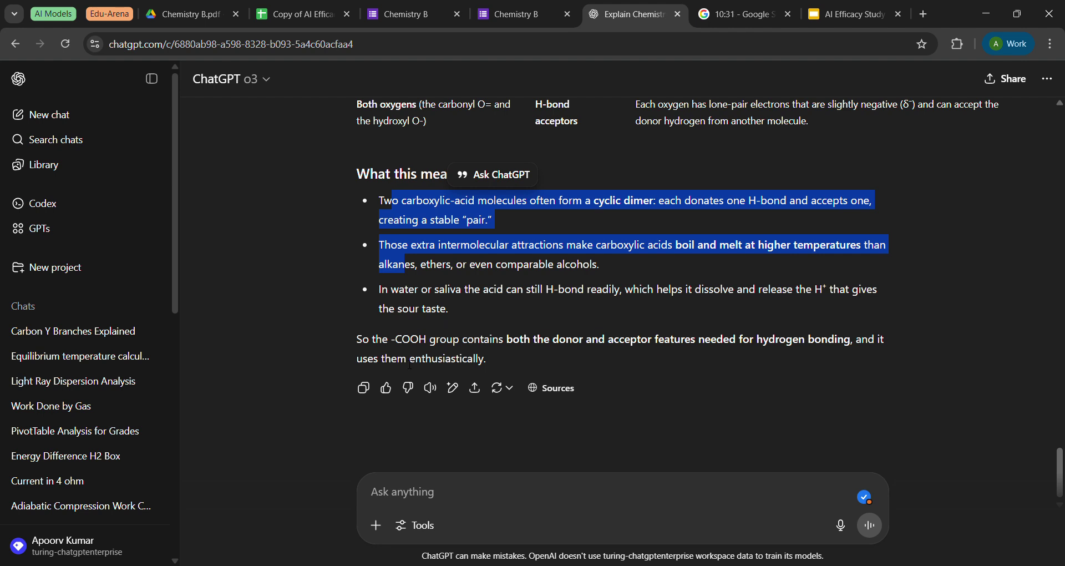
{"action": "left_click_drag", "start_coordinate": [431, 347], "coordinate": [530, 339]}
{"action": "left_click", "coordinate": [535, 341]}
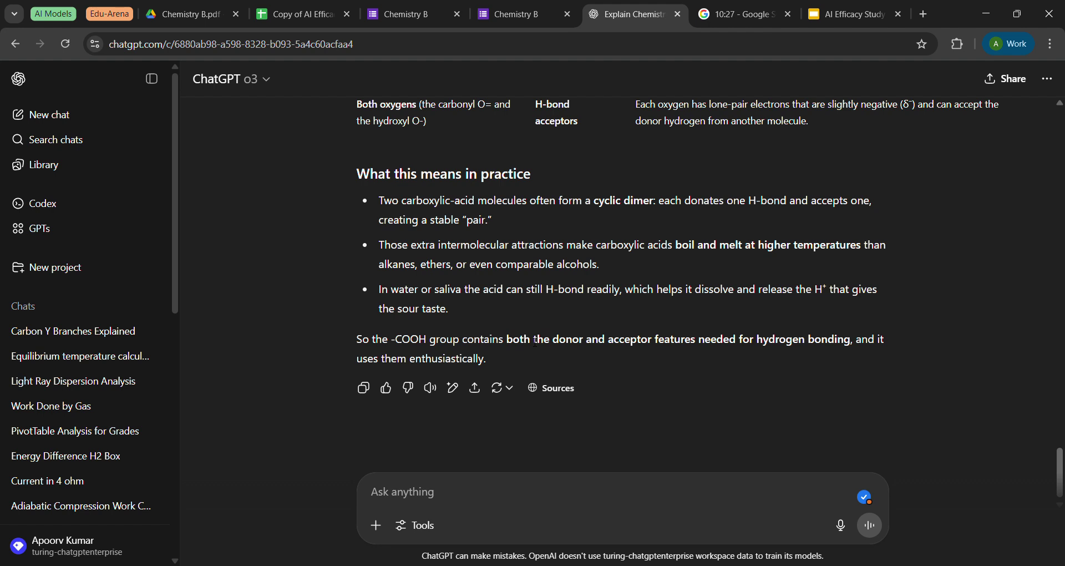
{"action": "scroll", "coordinate": [536, 340], "scroll_direction": "up", "scroll_amount": 3}
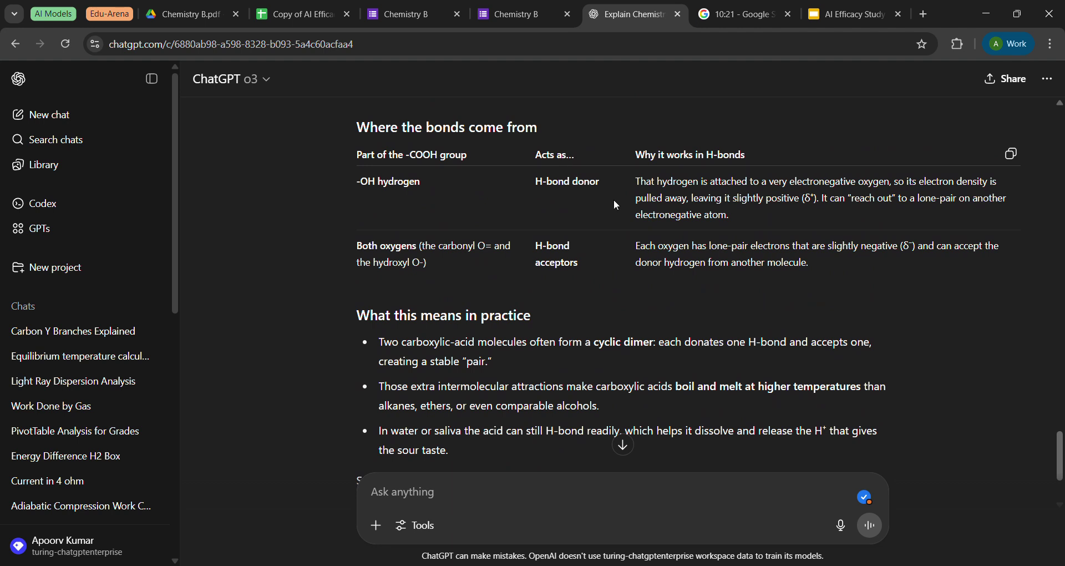
{"action": "scroll", "coordinate": [529, 248], "scroll_direction": "down", "scroll_amount": 2}
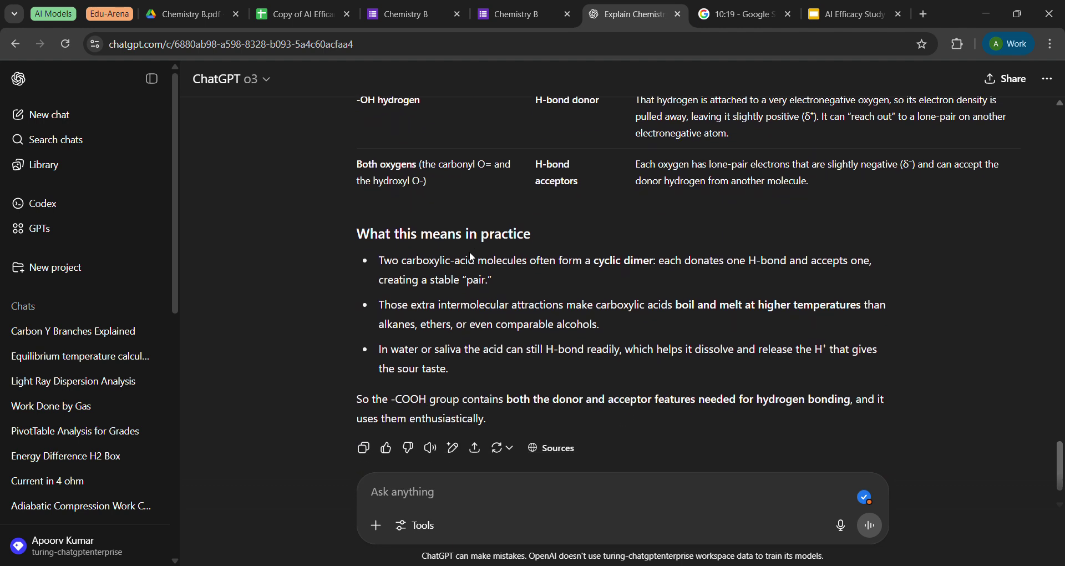
{"action": "scroll", "coordinate": [473, 257], "scroll_direction": "down", "scroll_amount": 1}
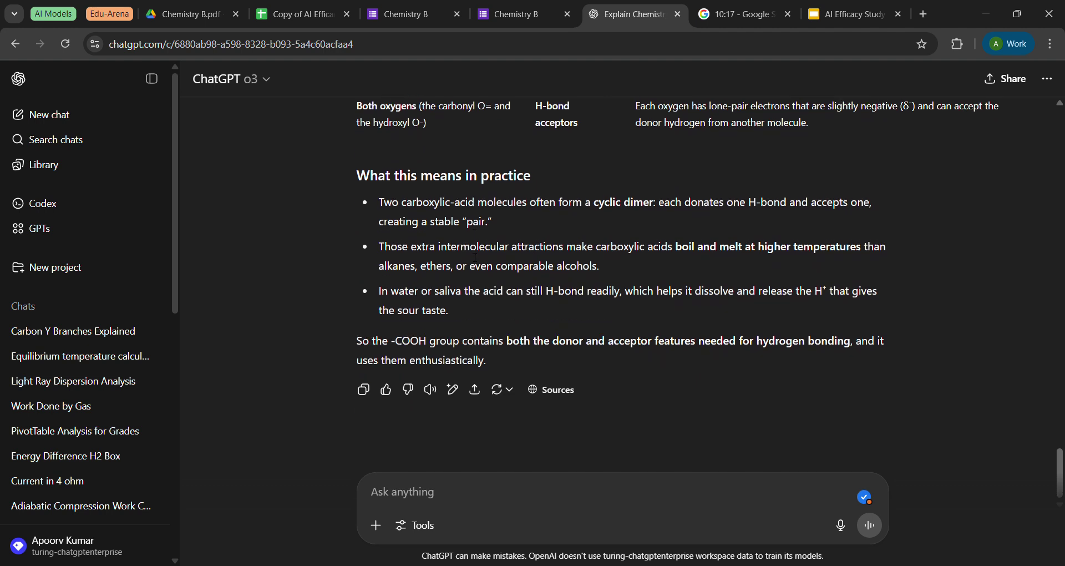
{"action": "scroll", "coordinate": [470, 252], "scroll_direction": "up", "scroll_amount": 3}
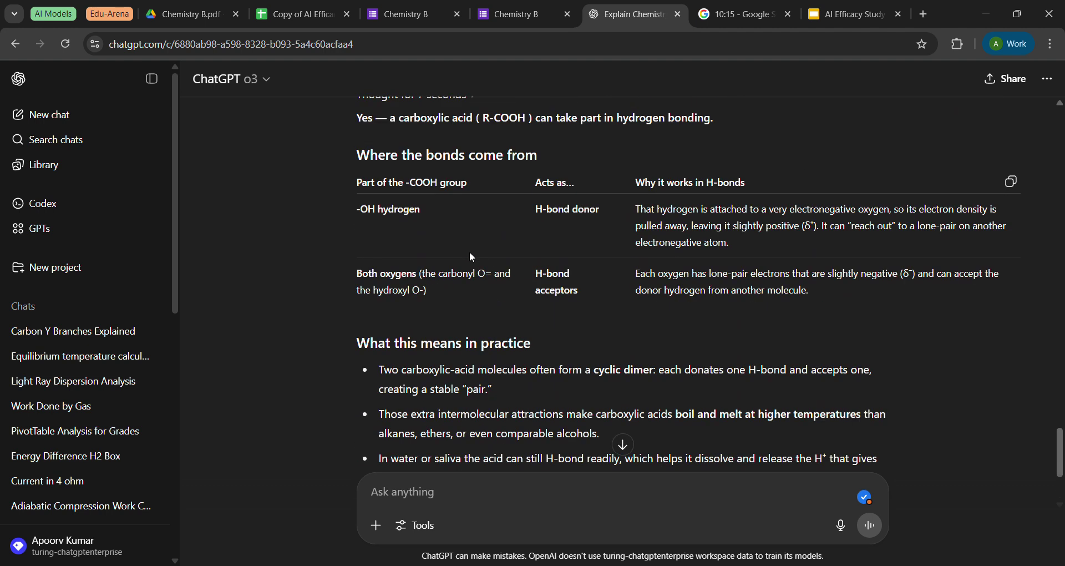
{"action": "scroll", "coordinate": [469, 251], "scroll_direction": "down", "scroll_amount": 3}
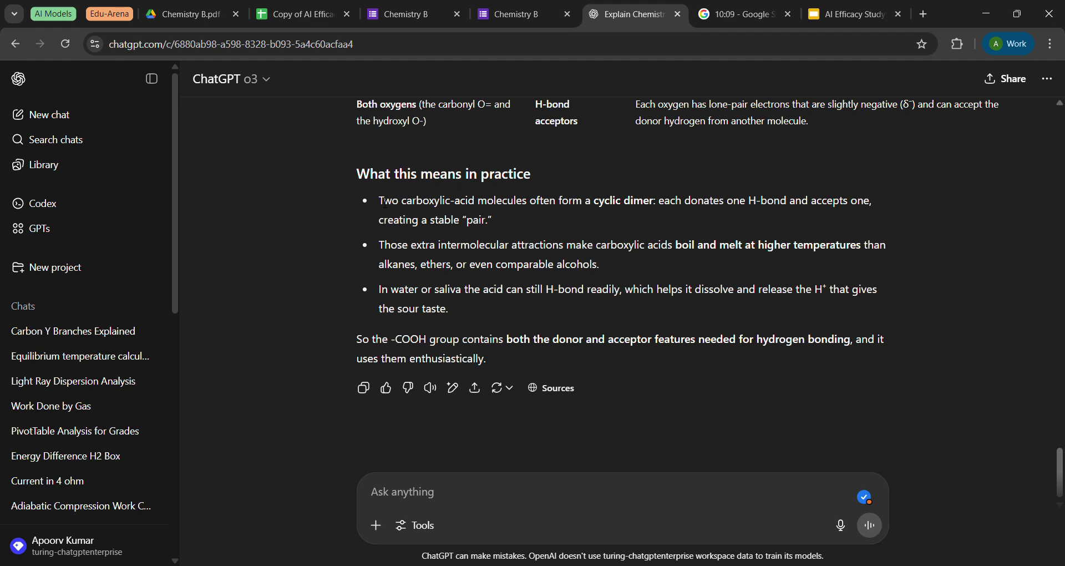
{"action": "left_click_drag", "start_coordinate": [383, 201], "coordinate": [579, 298]}
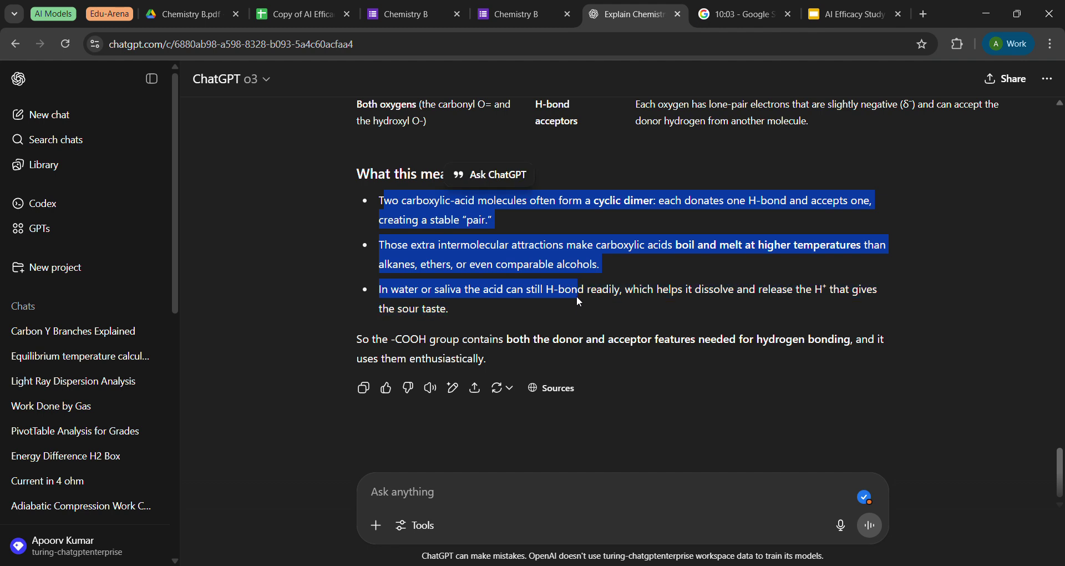
{"action": "left_click", "coordinate": [578, 297]}
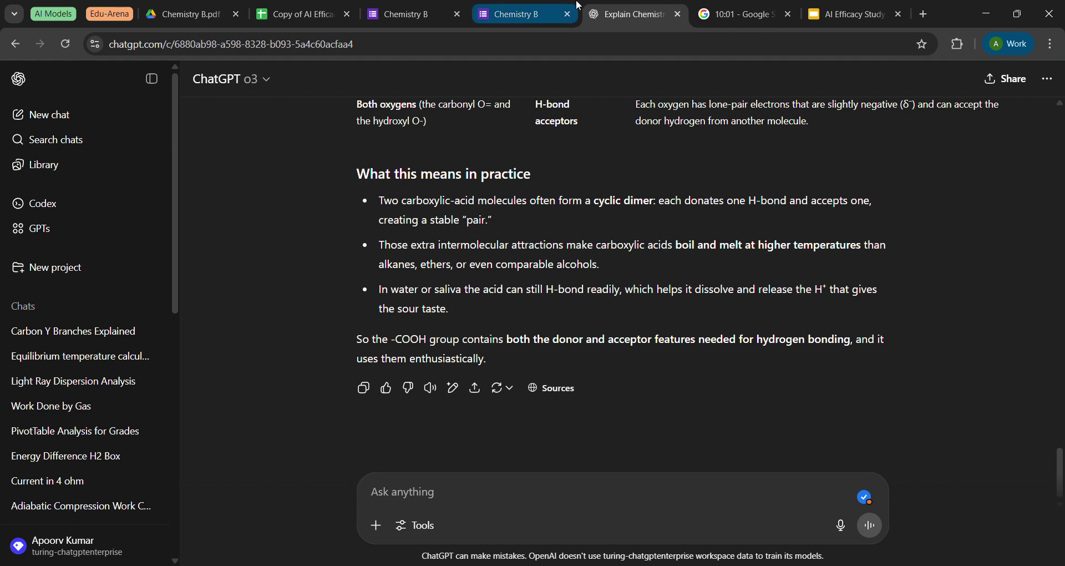
Copy the question "Which molecule will have the lowest boiling point?" from the graded form into the ChatGPT prompt.
{"action": "left_click", "coordinate": [520, 14]}
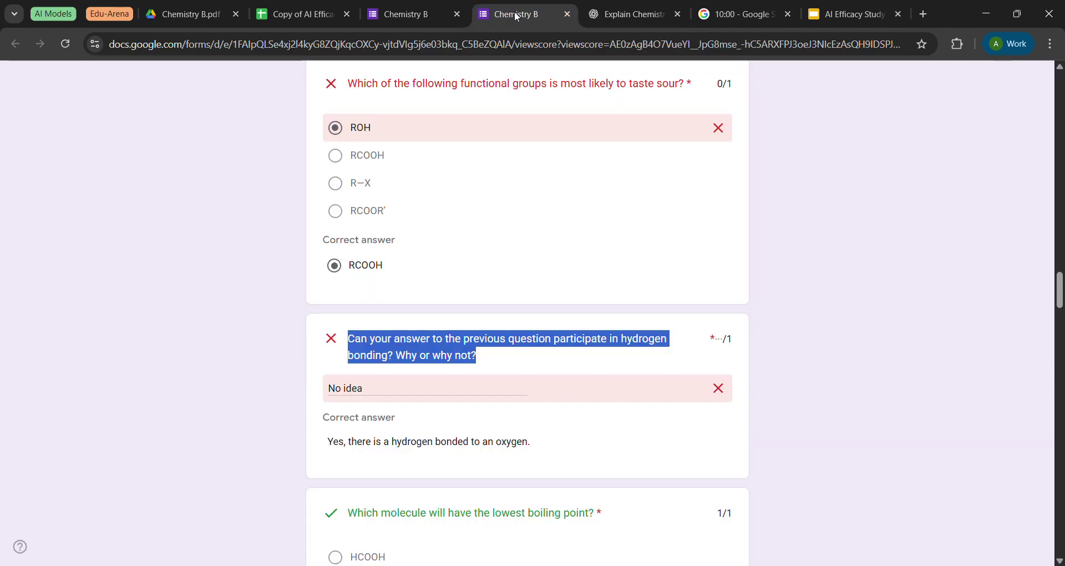
{"action": "left_click", "coordinate": [486, 342]}
{"action": "scroll", "coordinate": [486, 342], "scroll_direction": "down", "scroll_amount": 4}
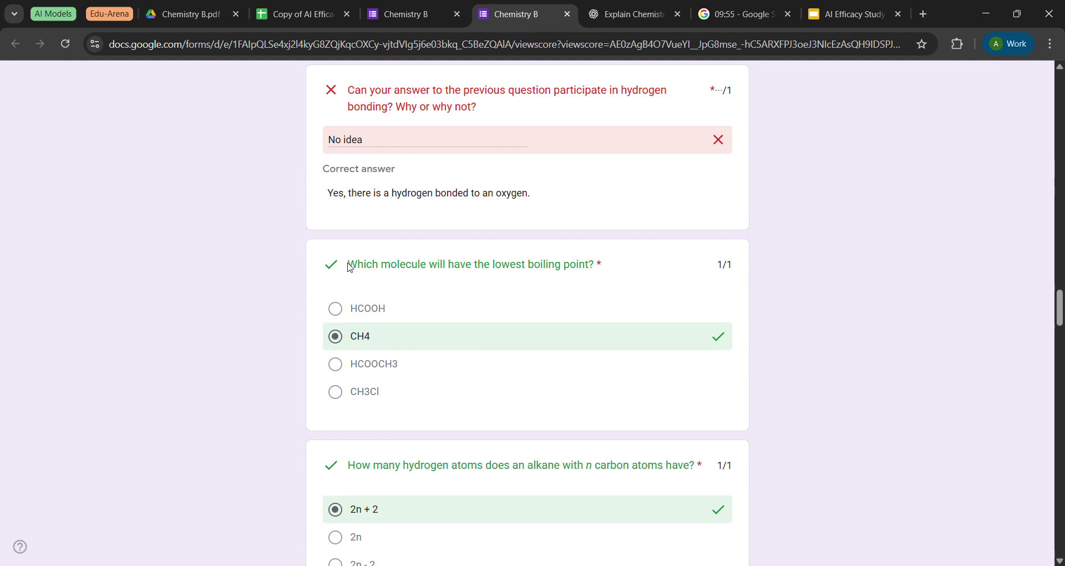
{"action": "left_click_drag", "start_coordinate": [350, 268], "coordinate": [597, 275]}
{"action": "key", "text": "ctrl+c"}
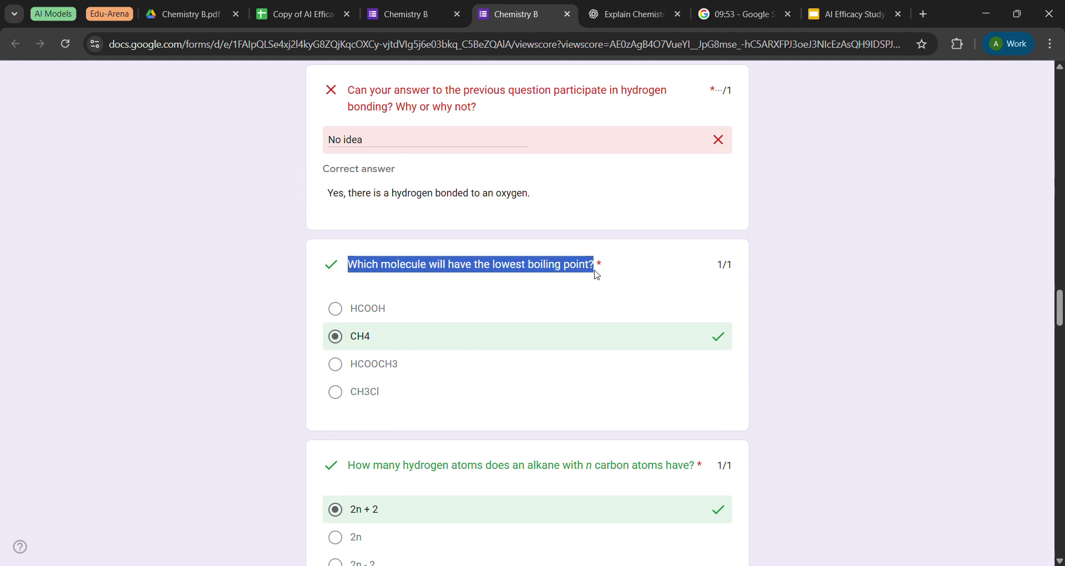
{"action": "left_click", "coordinate": [630, 15]}
{"action": "left_click", "coordinate": [441, 502]}
{"action": "key", "text": "ctrl+v"}
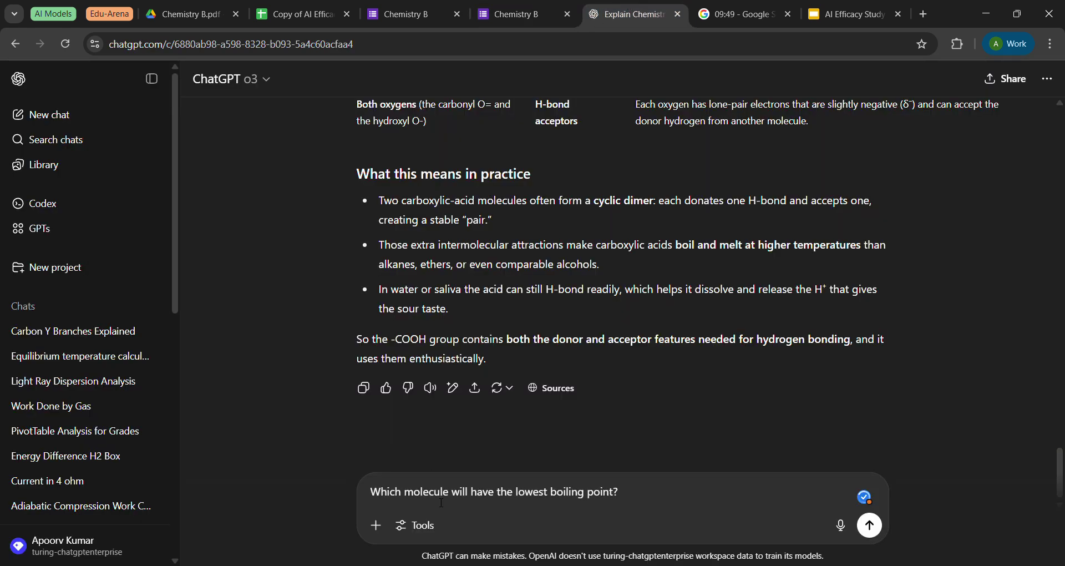
Copy the answer options HCOOH, CH4, HCOOCH3 and CH3Cl from the graded form and paste them under the boiling-point question in the ChatGPT prompt.
{"action": "left_click", "coordinate": [520, 6]}
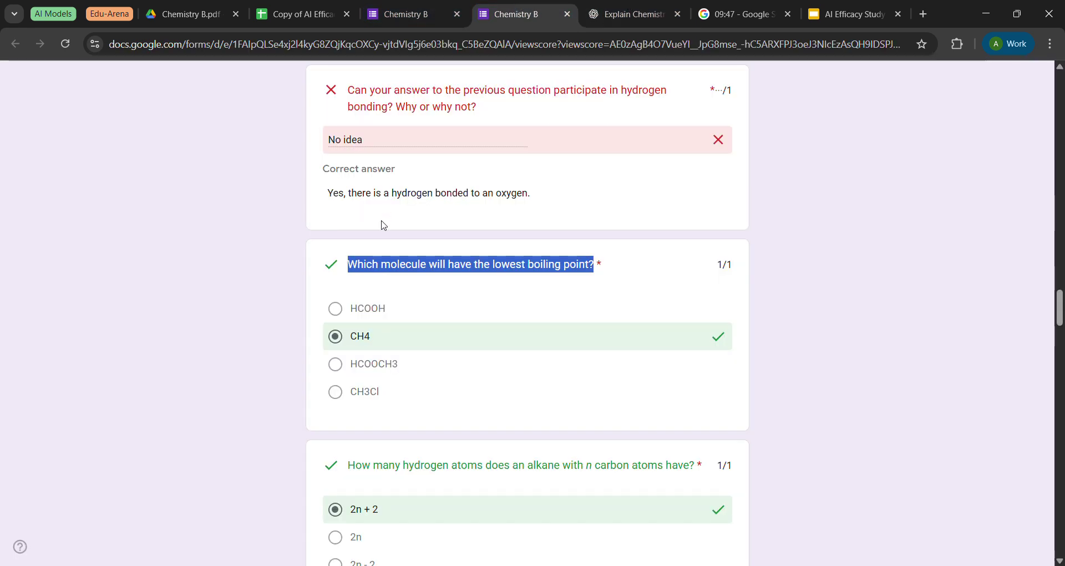
{"action": "left_click", "coordinate": [374, 287]}
{"action": "scroll", "coordinate": [373, 287], "scroll_direction": "down", "scroll_amount": 2}
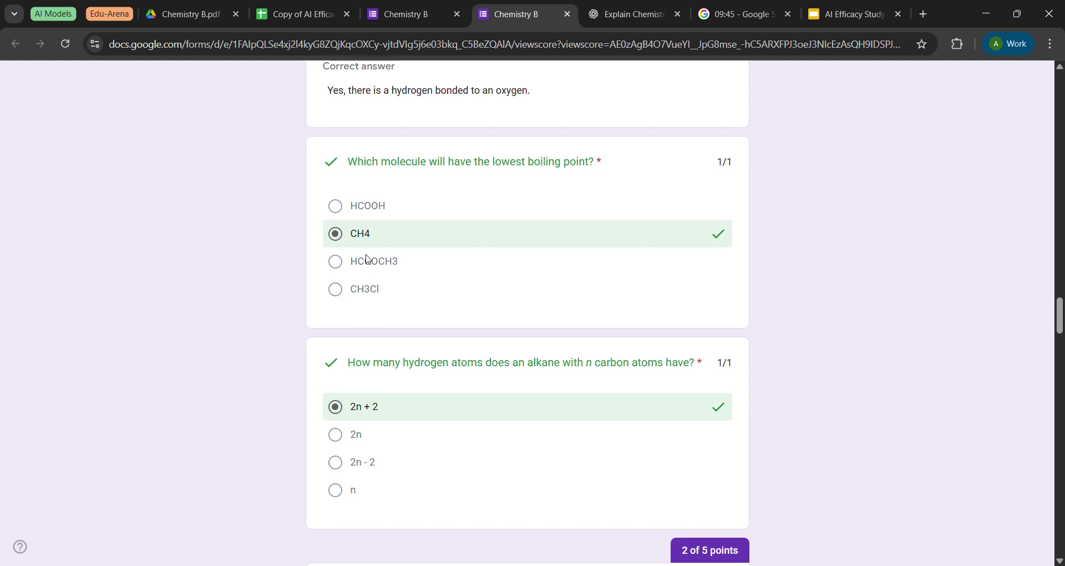
{"action": "left_click_drag", "start_coordinate": [352, 207], "coordinate": [382, 294]}
{"action": "key", "text": "ctrl+c"}
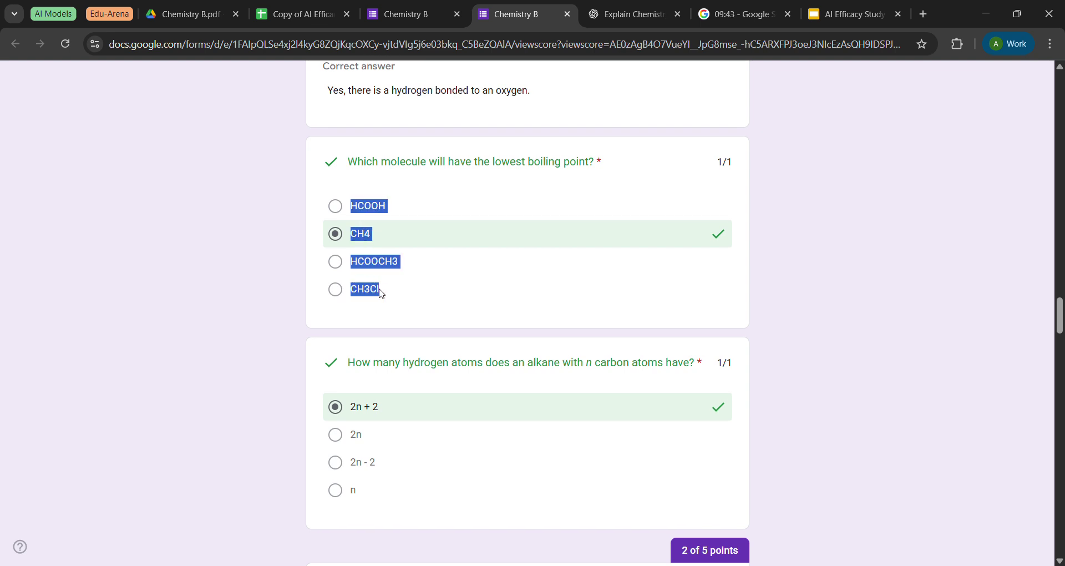
{"action": "left_click", "coordinate": [593, 6]}
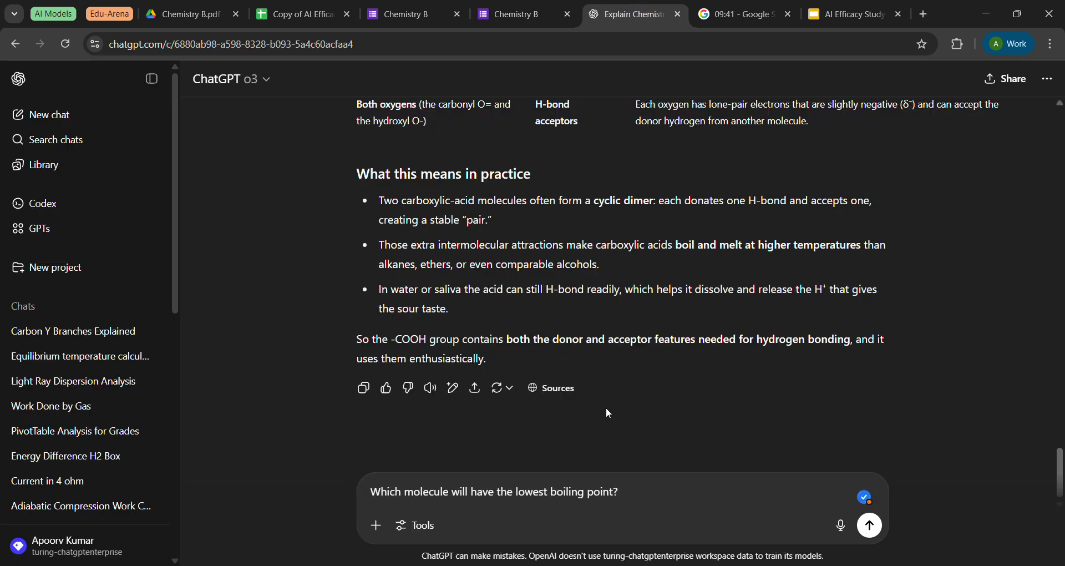
{"action": "key", "text": "shift+Return"}
{"action": "key", "text": "ctrl+v"}
Remove the blank line after CH4 in the prompt and send the boiling-point question to ChatGPT.
{"action": "key", "text": "Up"}
{"action": "key", "text": "Up"}
{"action": "key", "text": "Up"}
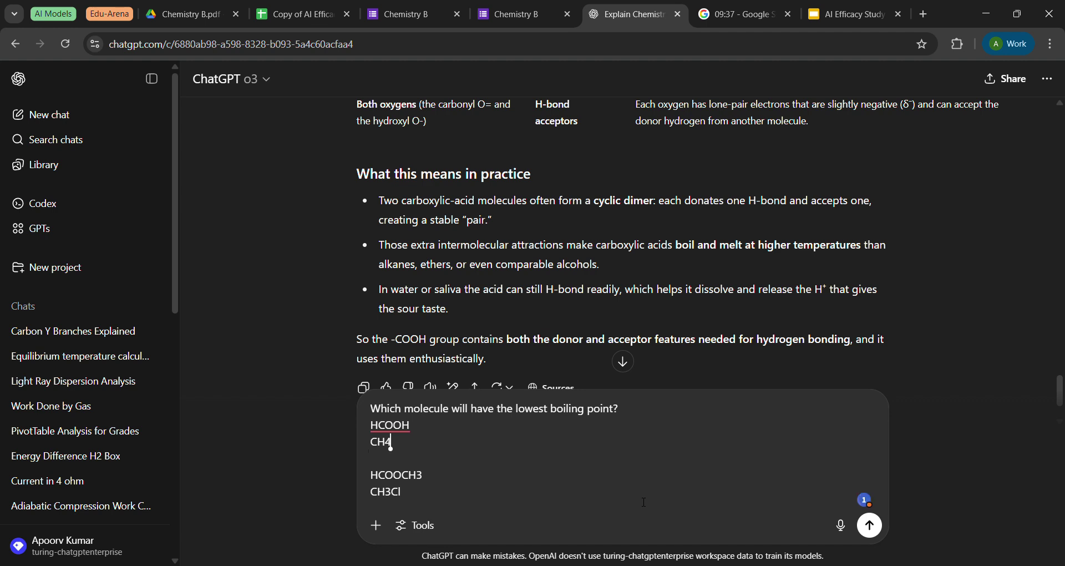
{"action": "key", "text": "Delete"}
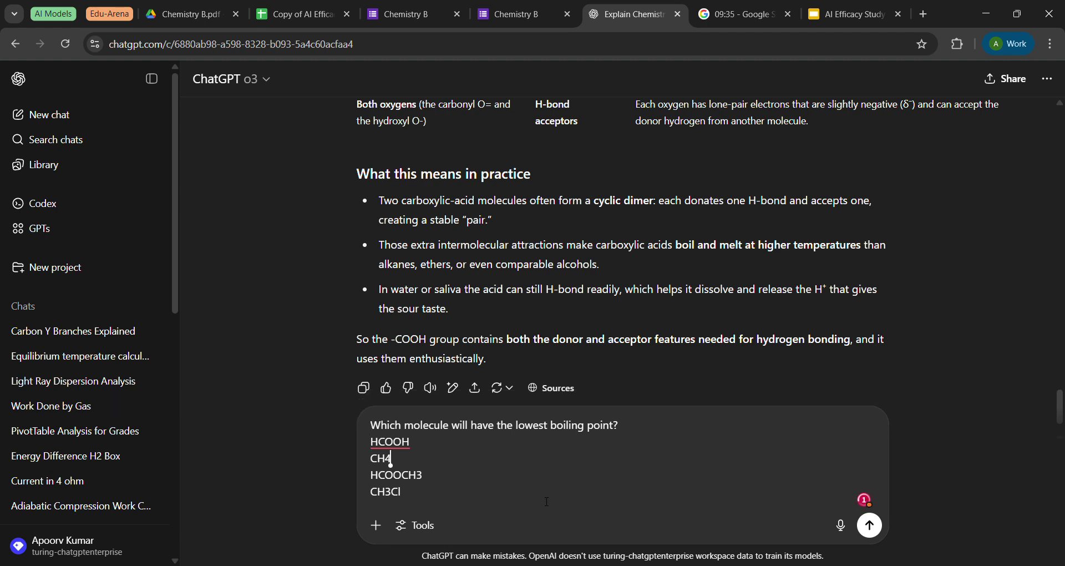
{"action": "key", "text": "Down"}
{"action": "key", "text": "Down"}
{"action": "key", "text": "Return"}
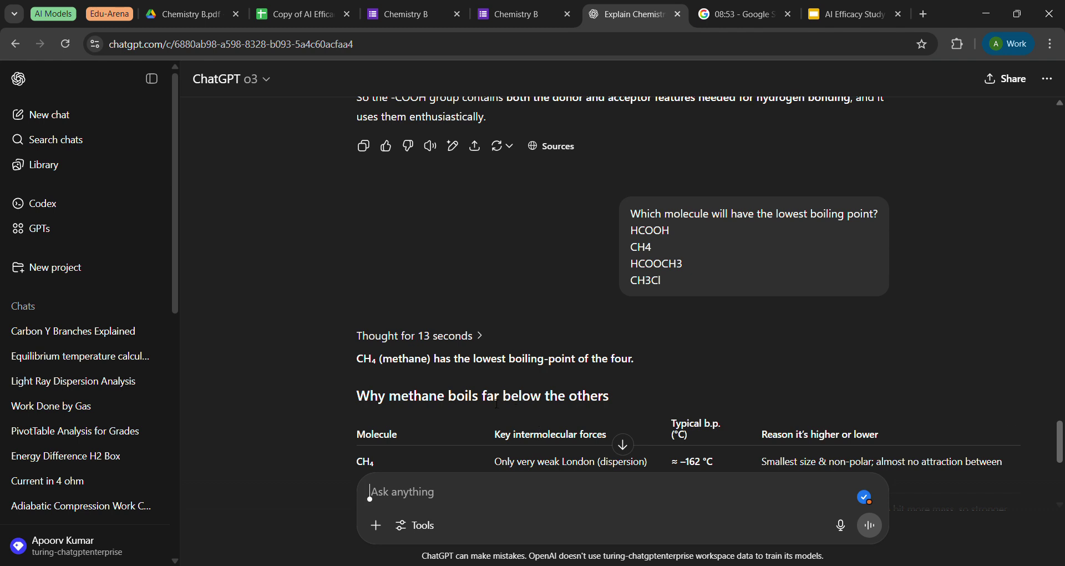
Read ChatGPT's lowest-boiling-point answer, including the table of intermolecular forces for the four molecules and the closing explanation.
{"action": "scroll", "coordinate": [386, 330], "scroll_direction": "down", "scroll_amount": 3}
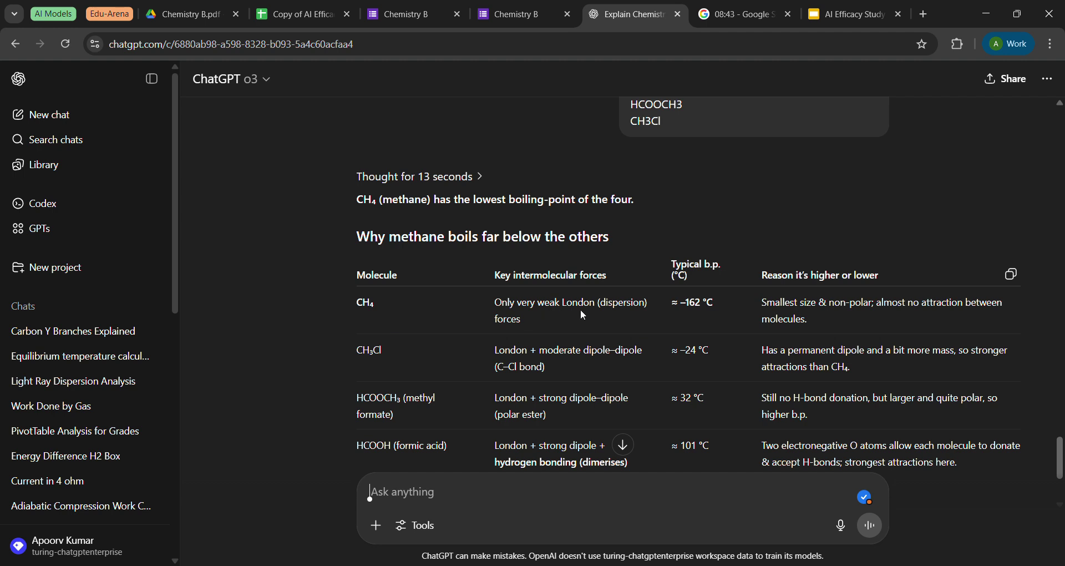
{"action": "left_click_drag", "start_coordinate": [511, 320], "coordinate": [552, 317]}
{"action": "left_click", "coordinate": [525, 321]}
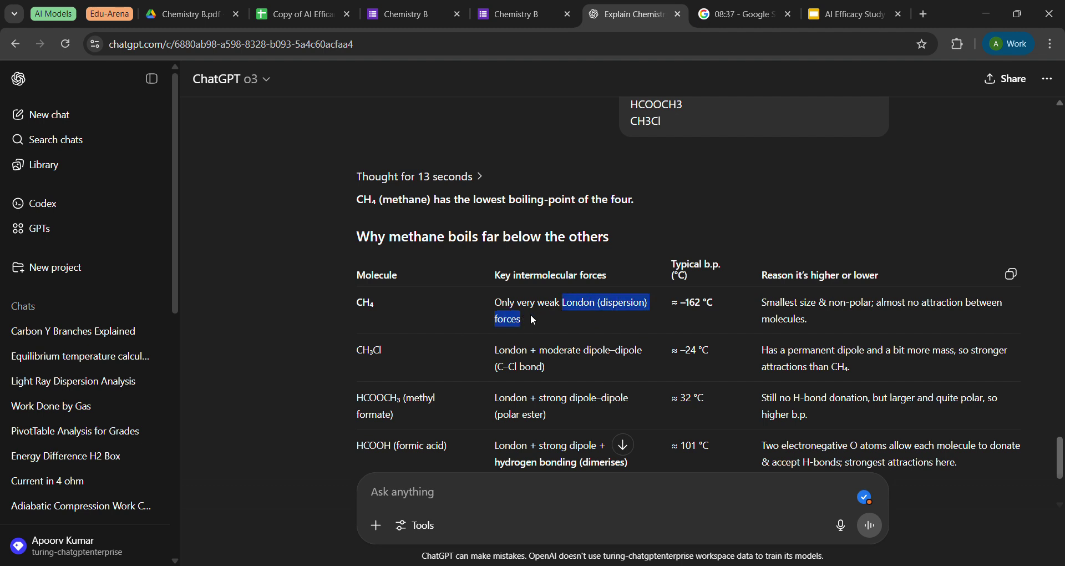
{"action": "left_click", "coordinate": [530, 314]}
{"action": "scroll", "coordinate": [531, 314], "scroll_direction": "down", "scroll_amount": 1}
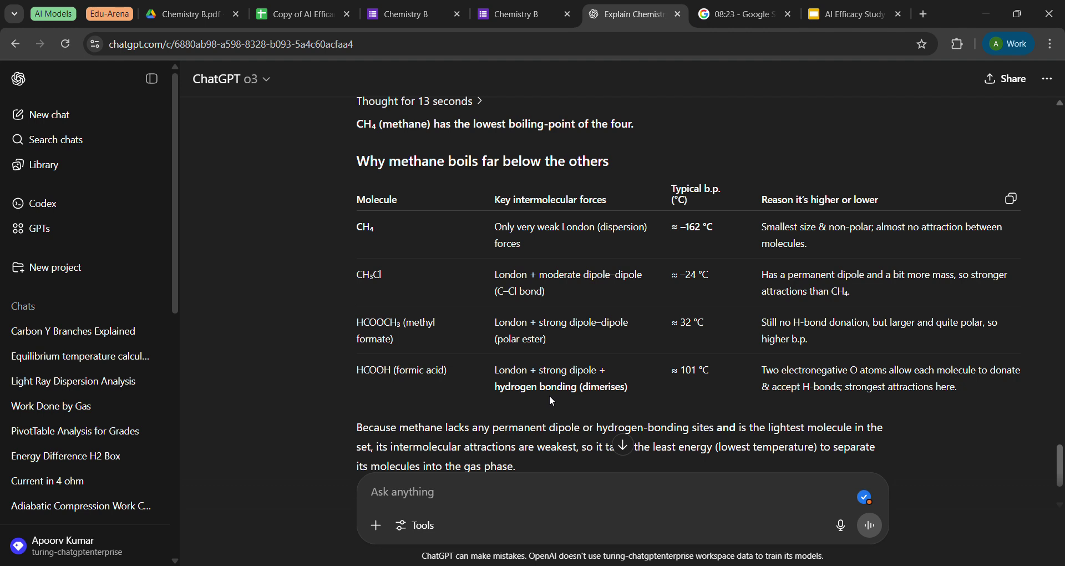
{"action": "scroll", "coordinate": [552, 400], "scroll_direction": "down", "scroll_amount": 2}
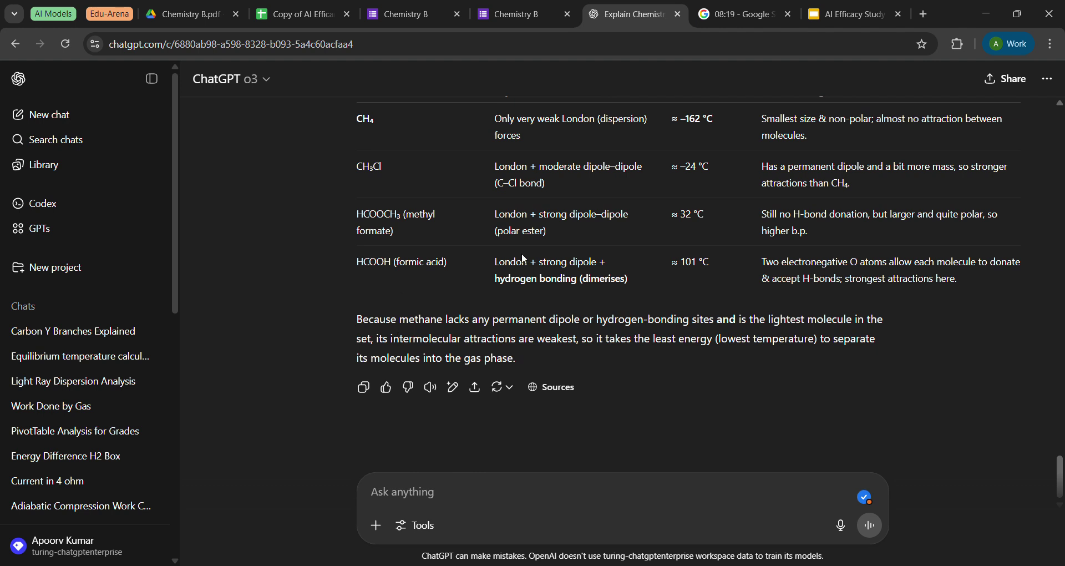
{"action": "scroll", "coordinate": [601, 185], "scroll_direction": "up", "scroll_amount": 2}
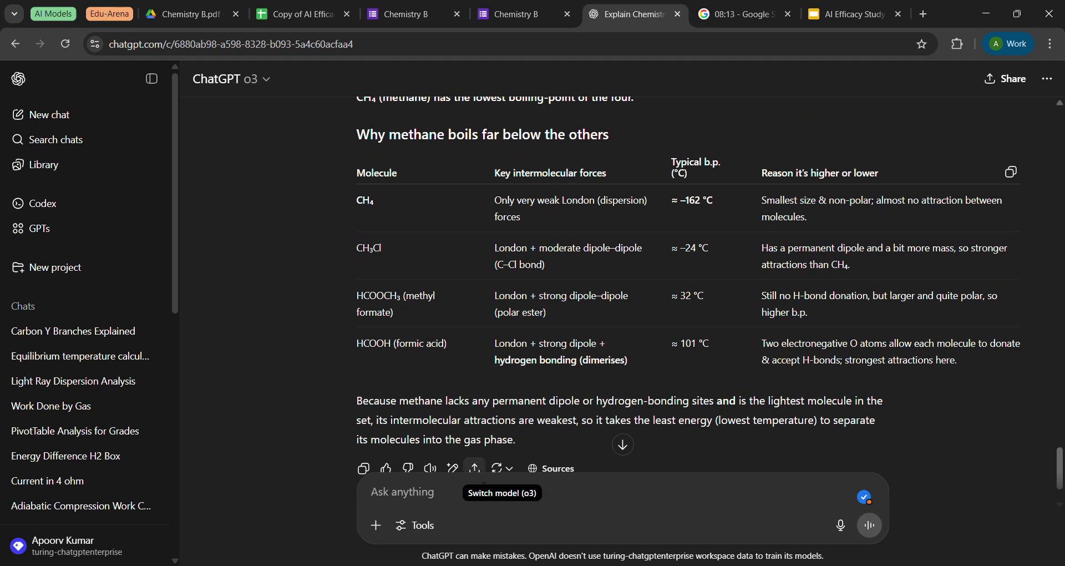
Ask ChatGPT "What are london dispersion forces?".
{"action": "left_click", "coordinate": [470, 516]}
{"action": "type", "text": "Wha"}
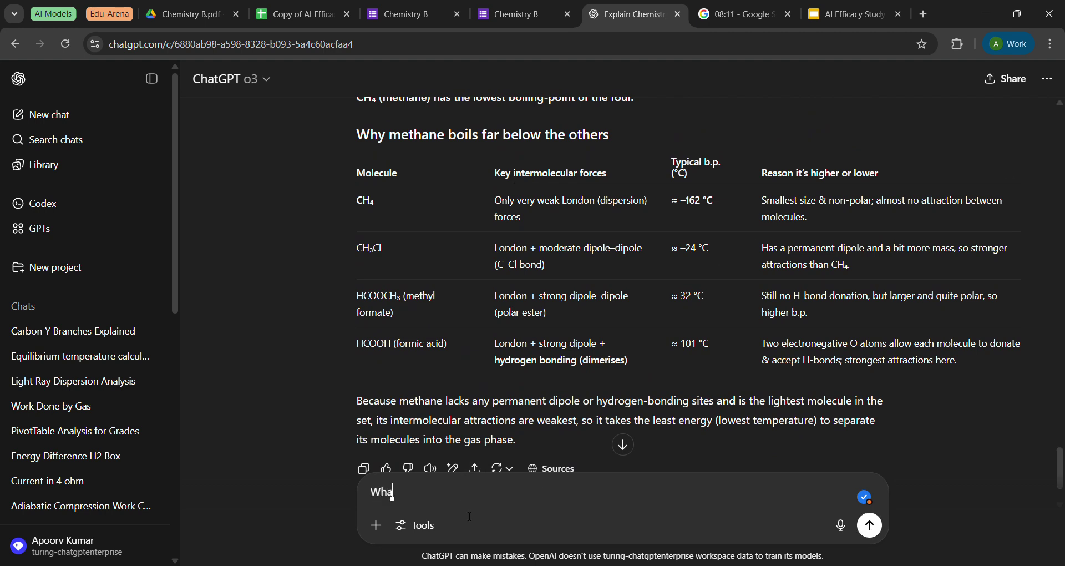
{"action": "type", "text": "t are london dis"}
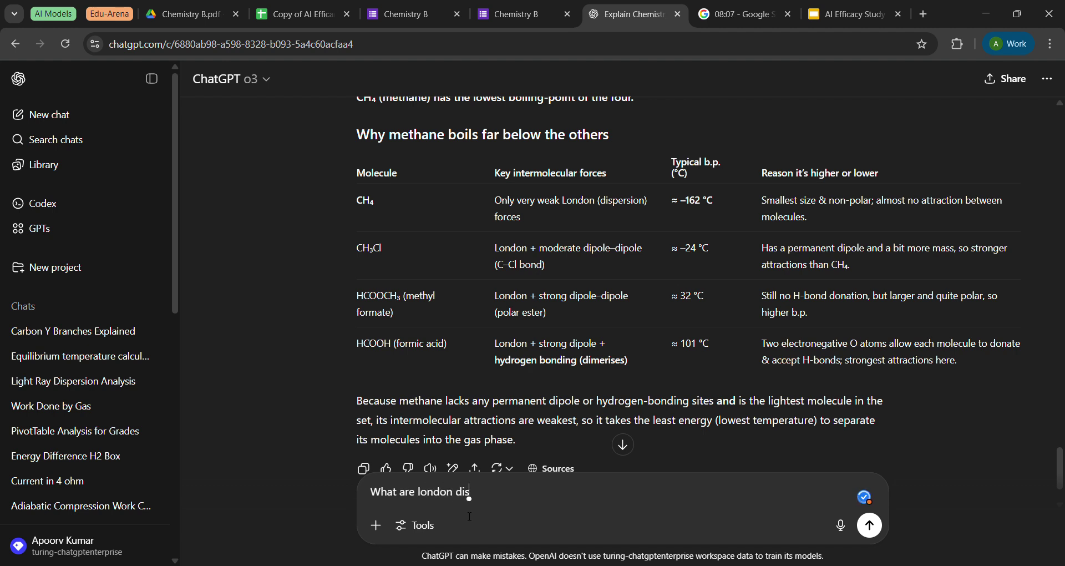
{"action": "type", "text": "persion forces?"}
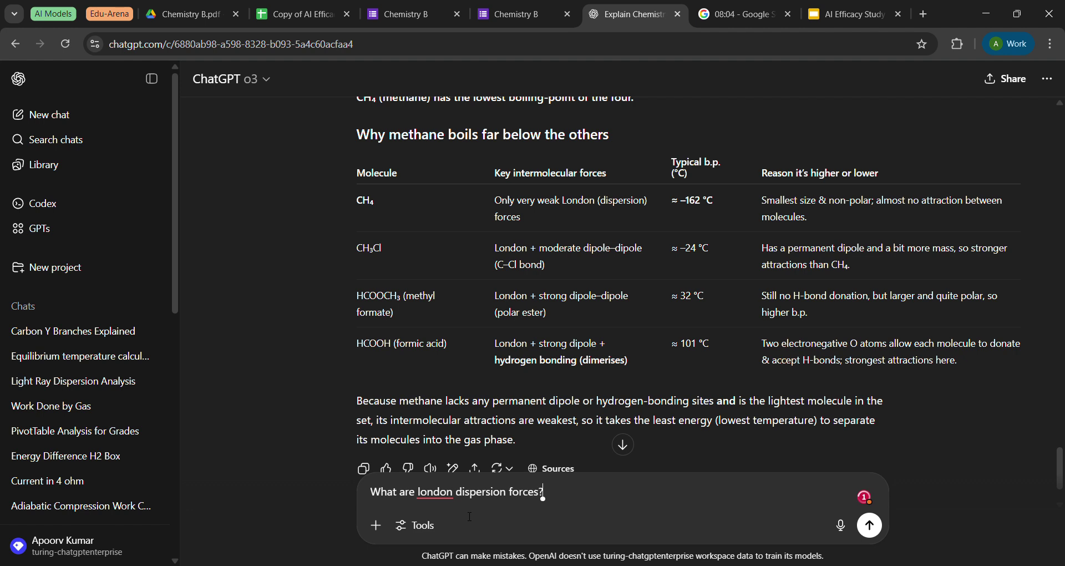
{"action": "key", "text": "Return"}
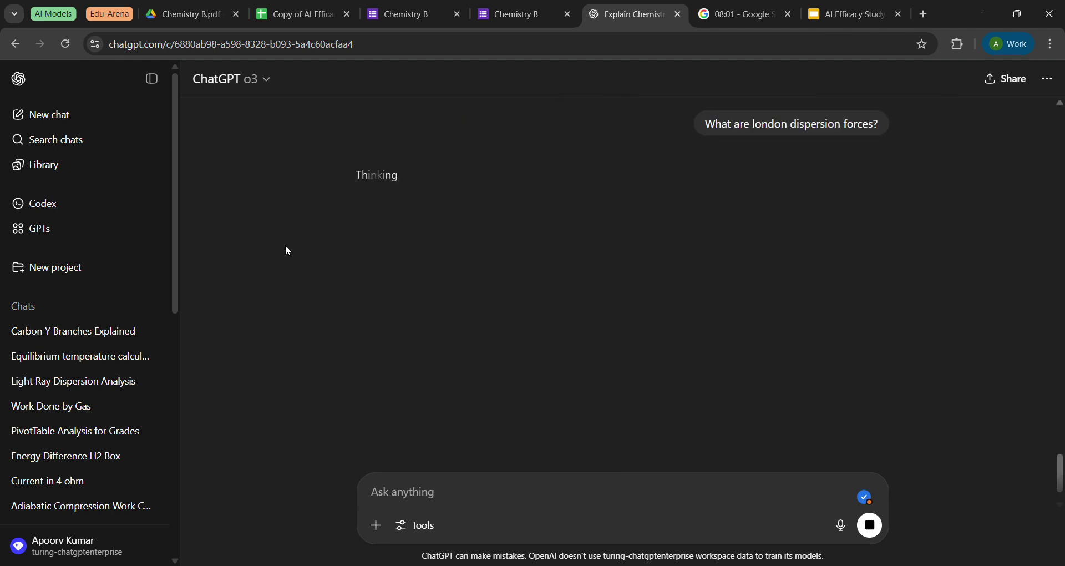
Look ahead in the graded form to the boiling-point table and the question on dipole-dipole interactions.
{"action": "left_click", "coordinate": [511, 14]}
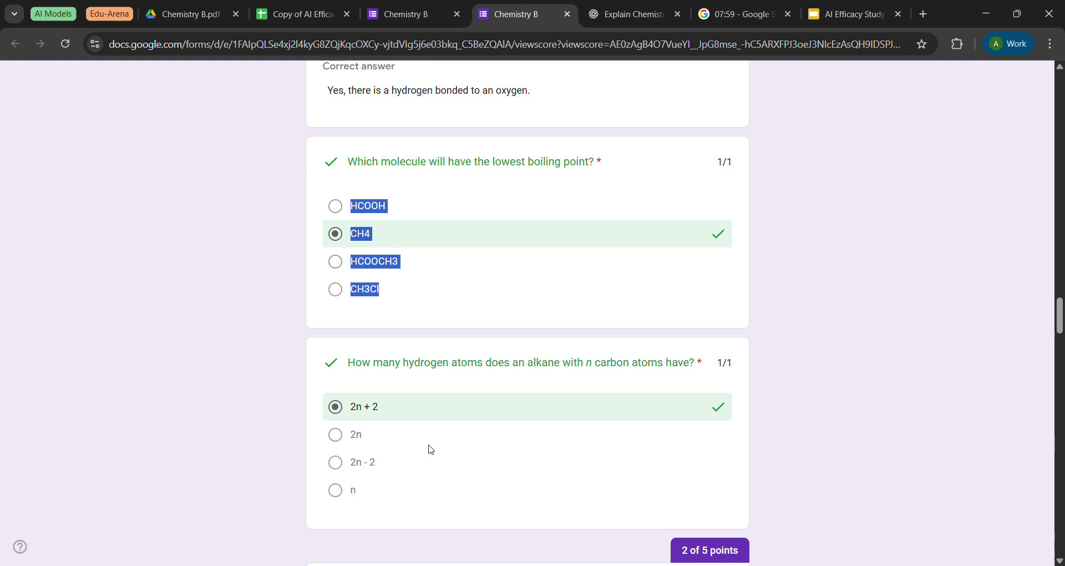
{"action": "scroll", "coordinate": [430, 399], "scroll_direction": "down", "scroll_amount": 8}
{"action": "scroll", "coordinate": [429, 372], "scroll_direction": "up", "scroll_amount": 1}
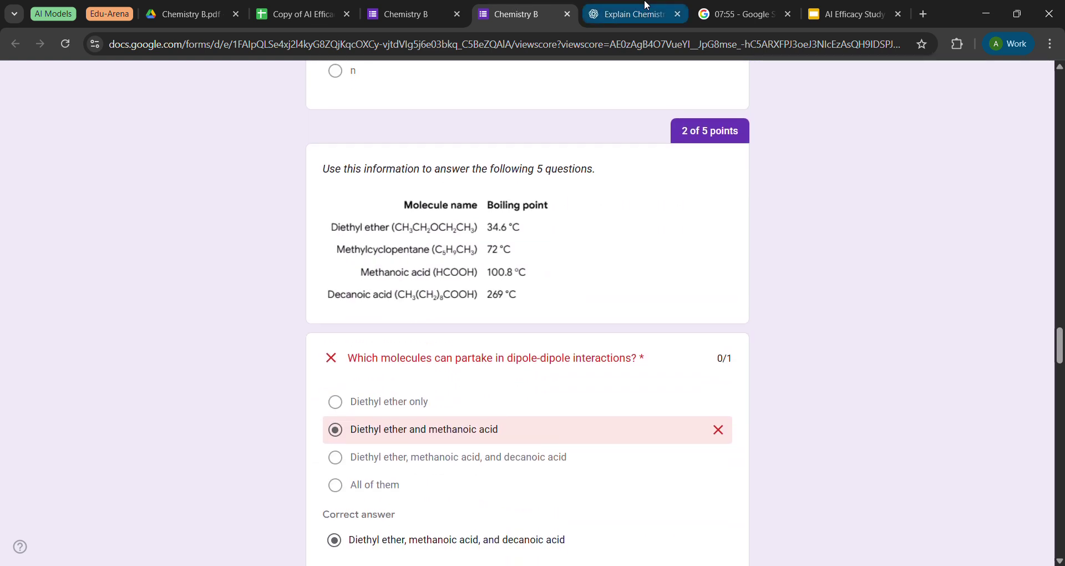
Return to ChatGPT and read its four-part explanation of how London dispersion forces arise from instantaneous and induced dipoles.
{"action": "left_click", "coordinate": [646, 5]}
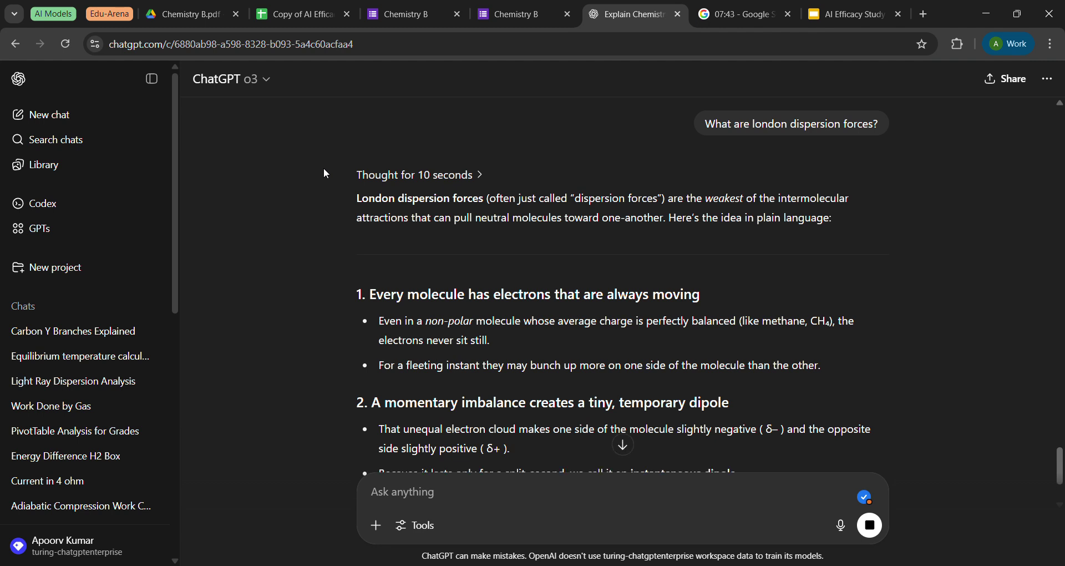
{"action": "scroll", "coordinate": [359, 292], "scroll_direction": "down", "scroll_amount": 3}
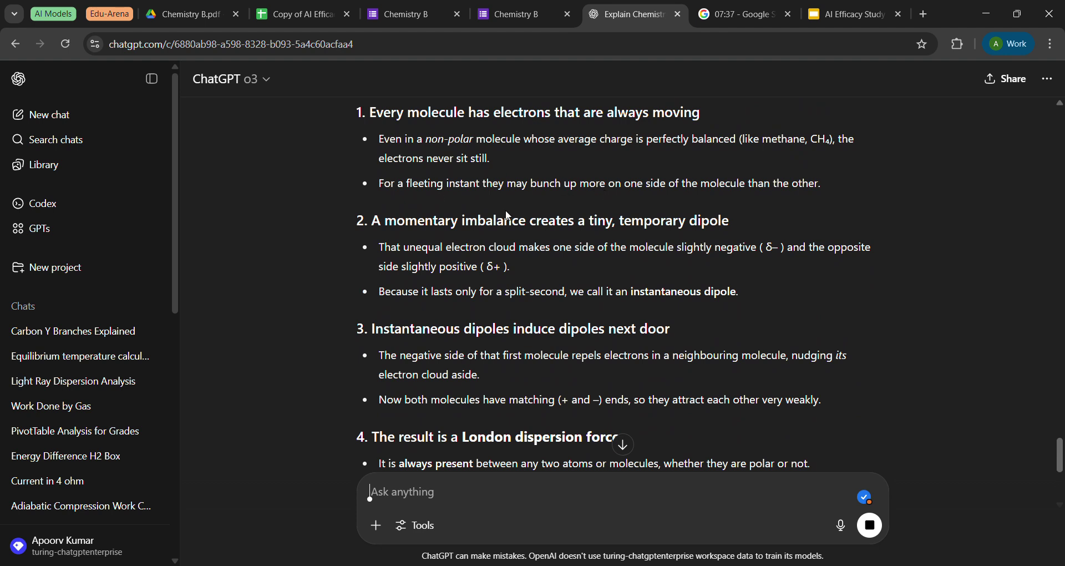
{"action": "scroll", "coordinate": [323, 273], "scroll_direction": "down", "scroll_amount": 2}
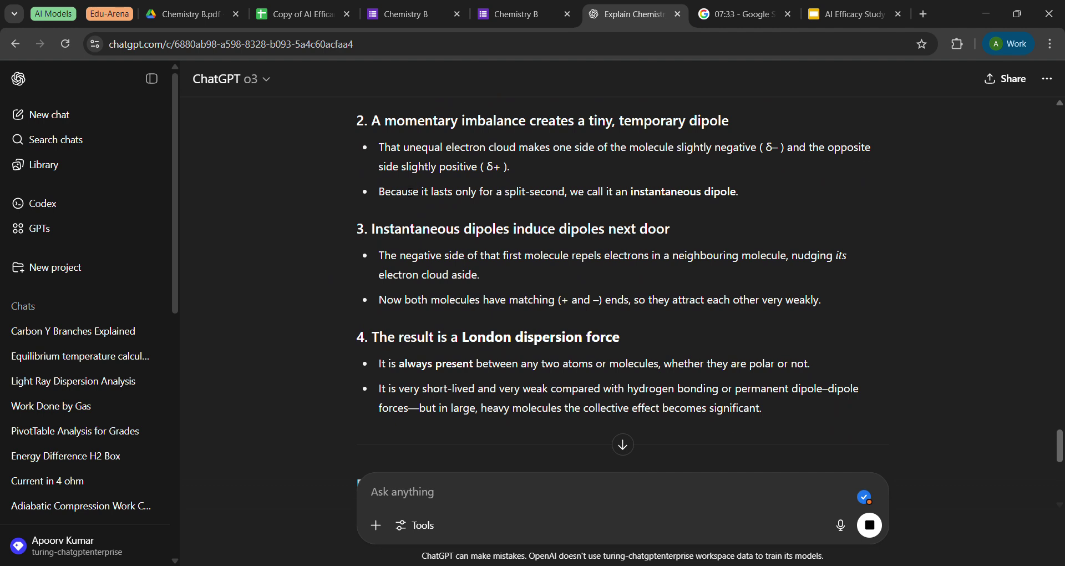
{"action": "left_click_drag", "start_coordinate": [401, 192], "coordinate": [680, 193]}
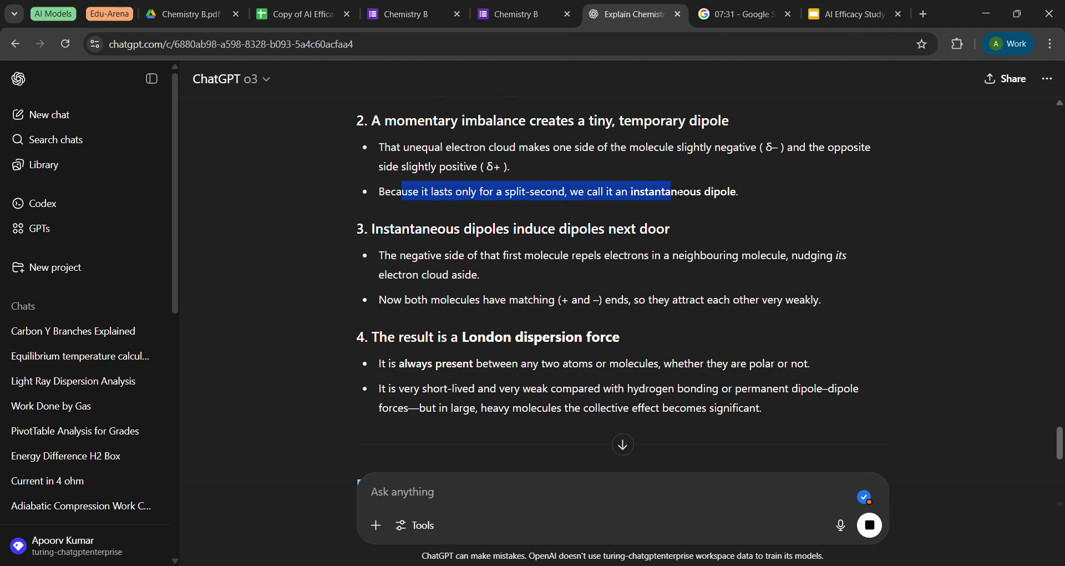
{"action": "left_click", "coordinate": [680, 193]}
{"action": "scroll", "coordinate": [674, 190], "scroll_direction": "down", "scroll_amount": 1}
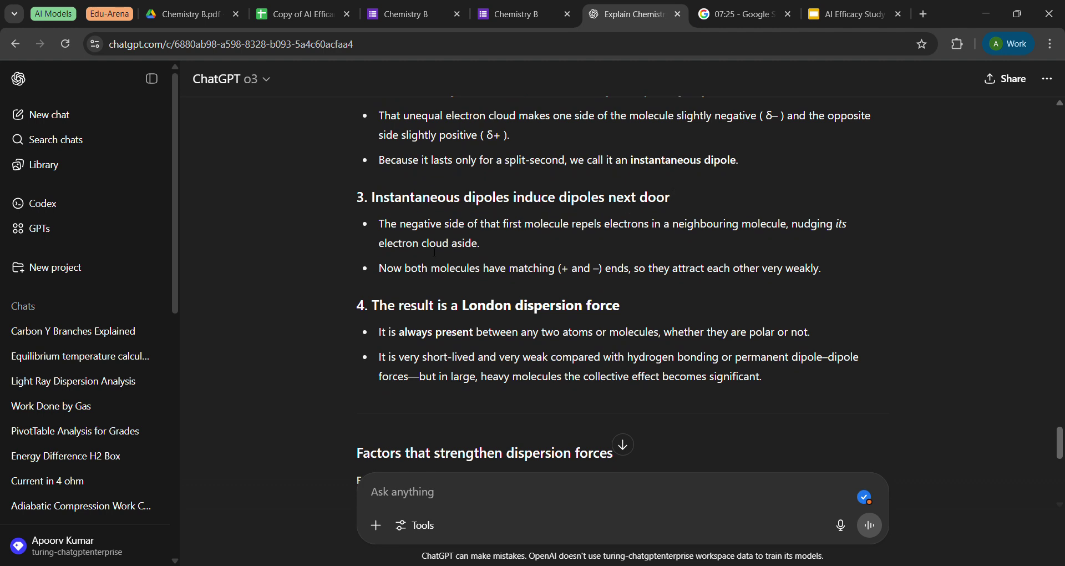
{"action": "left_click_drag", "start_coordinate": [423, 315], "coordinate": [623, 306]}
{"action": "left_click", "coordinate": [624, 306]}
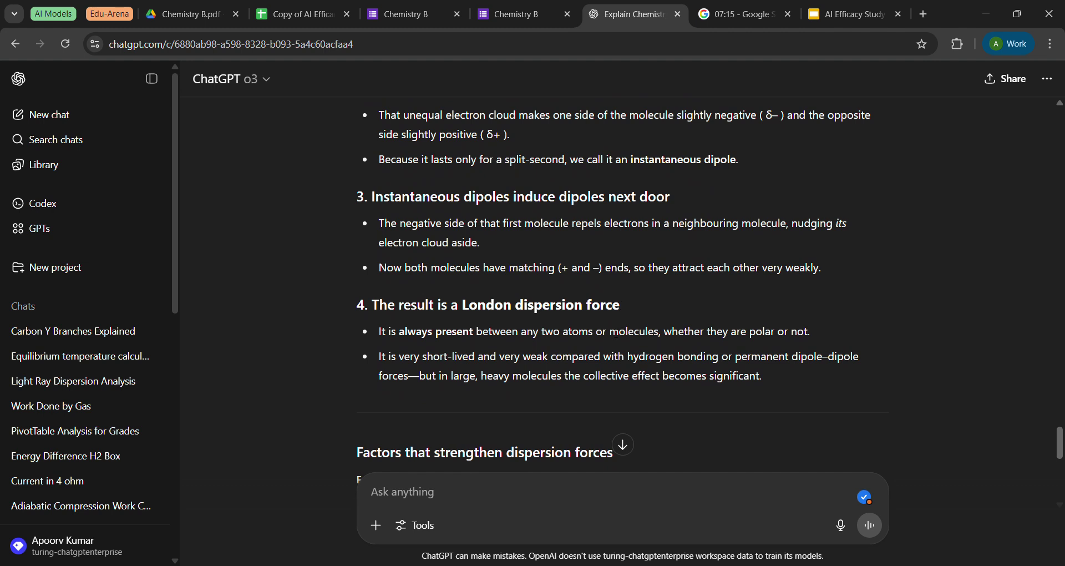
{"action": "left_click_drag", "start_coordinate": [393, 356], "coordinate": [719, 379]}
{"action": "left_click", "coordinate": [719, 379]}
Study the table of factors that strengthen dispersion forces, covering electron count, surface area and close proximity.
{"action": "scroll", "coordinate": [719, 379], "scroll_direction": "down", "scroll_amount": 5}
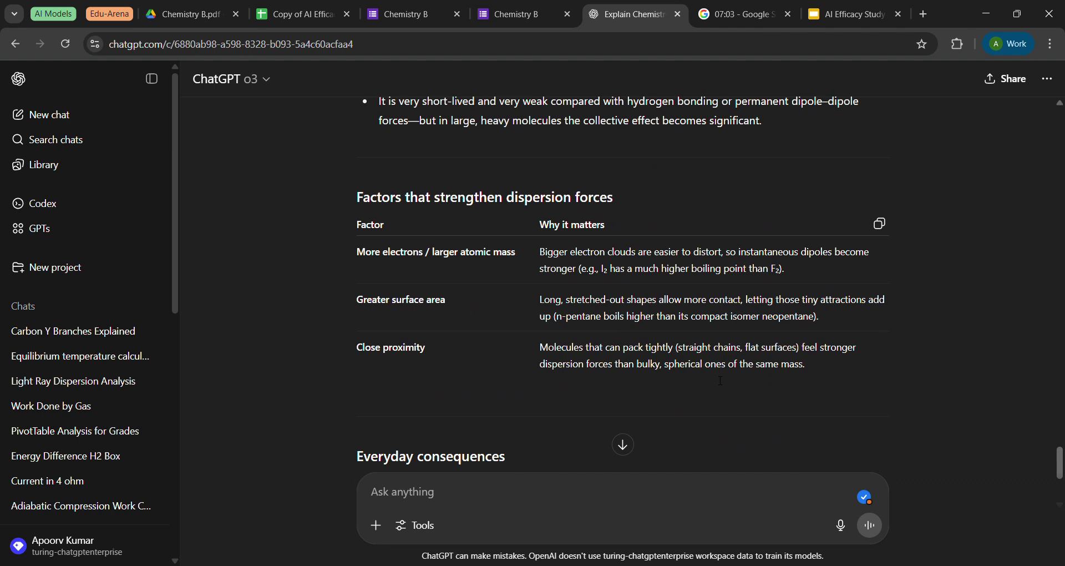
{"action": "left_click_drag", "start_coordinate": [354, 295], "coordinate": [456, 301]}
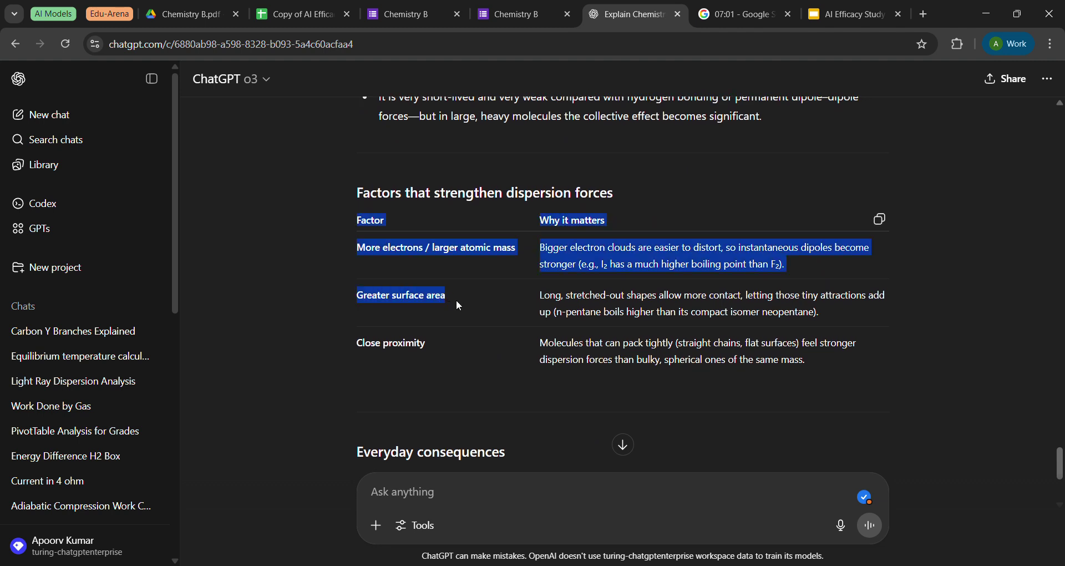
{"action": "left_click", "coordinate": [456, 301]}
{"action": "left_click_drag", "start_coordinate": [358, 250], "coordinate": [445, 227]}
{"action": "left_click_drag", "start_coordinate": [383, 344], "coordinate": [408, 349]}
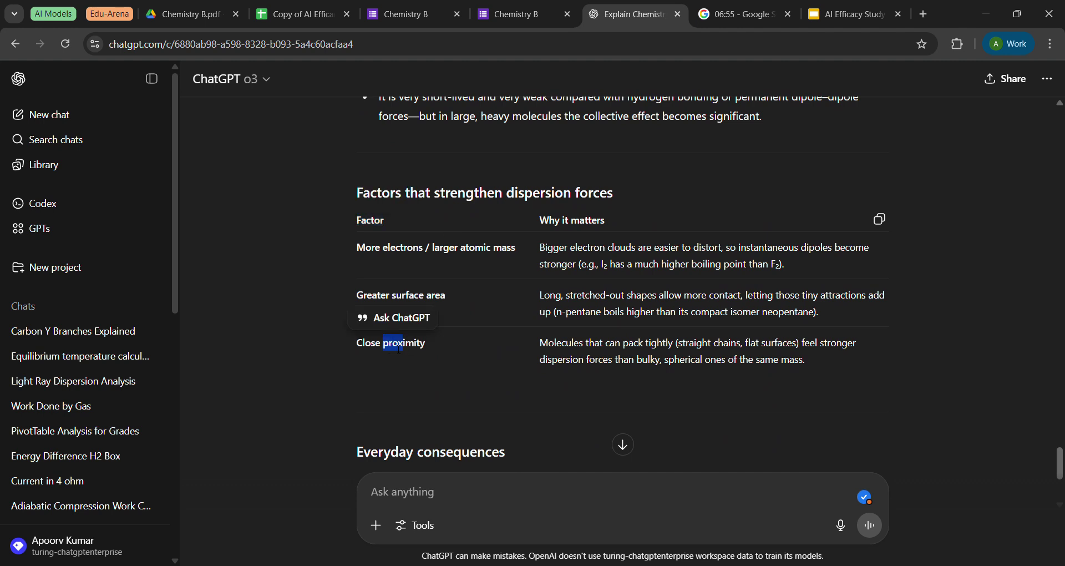
{"action": "left_click", "coordinate": [399, 348]}
Read the everyday consequences of dispersion forces, including the boiling-point and butter versus oil examples, and the closing summary.
{"action": "scroll", "coordinate": [399, 349], "scroll_direction": "down", "scroll_amount": 2}
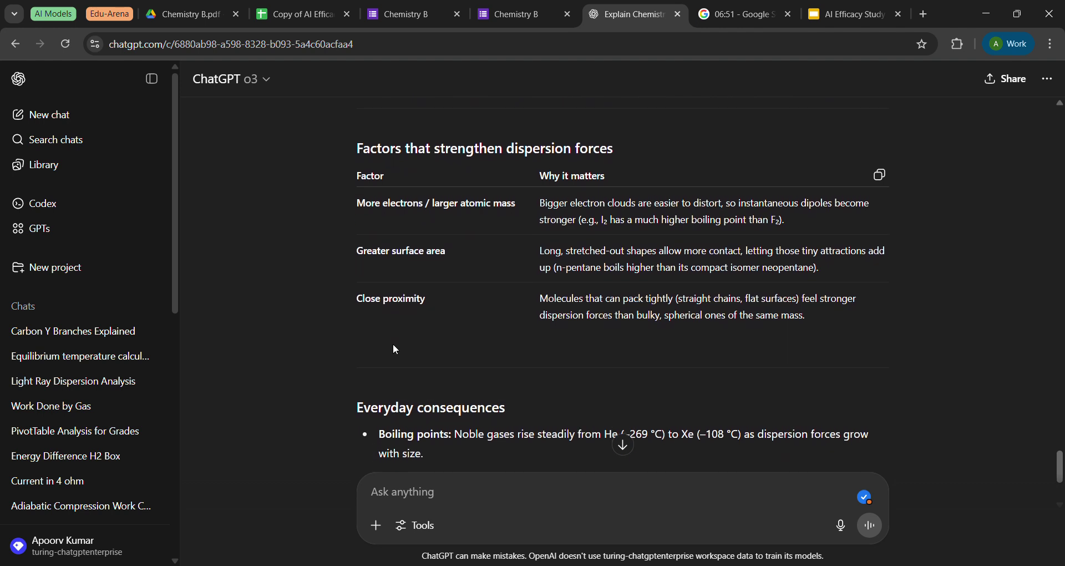
{"action": "scroll", "coordinate": [395, 348], "scroll_direction": "down", "scroll_amount": 3}
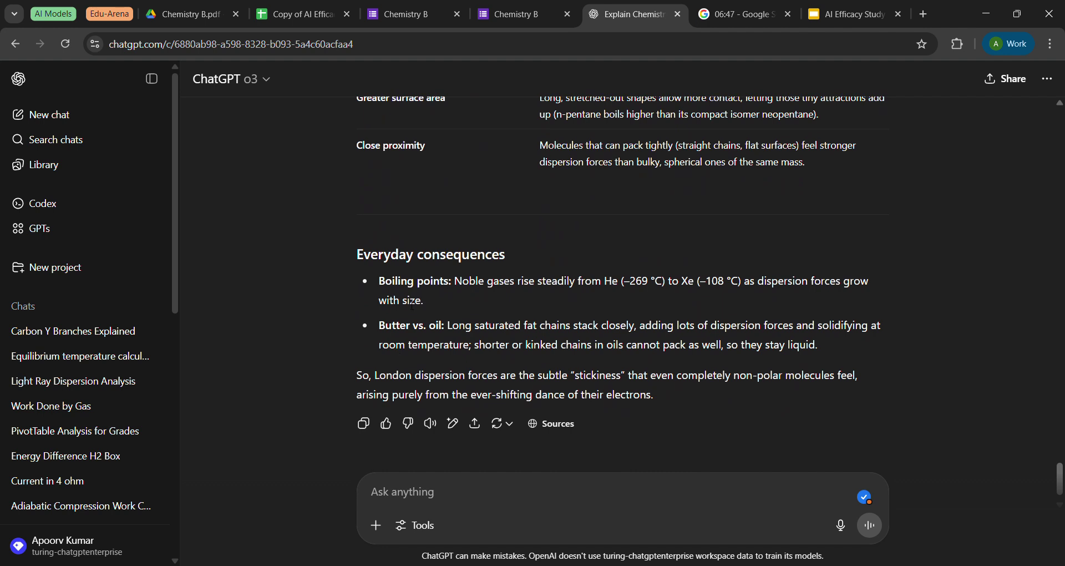
{"action": "left_click_drag", "start_coordinate": [415, 280], "coordinate": [540, 283]}
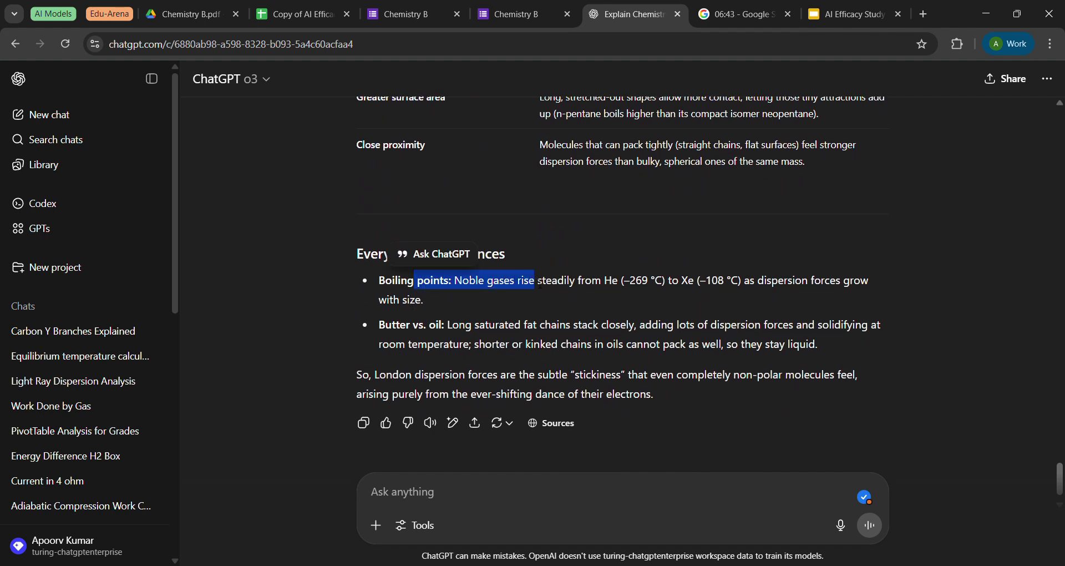
{"action": "scroll", "coordinate": [538, 283], "scroll_direction": "down", "scroll_amount": 1}
{"action": "left_click", "coordinate": [537, 284]}
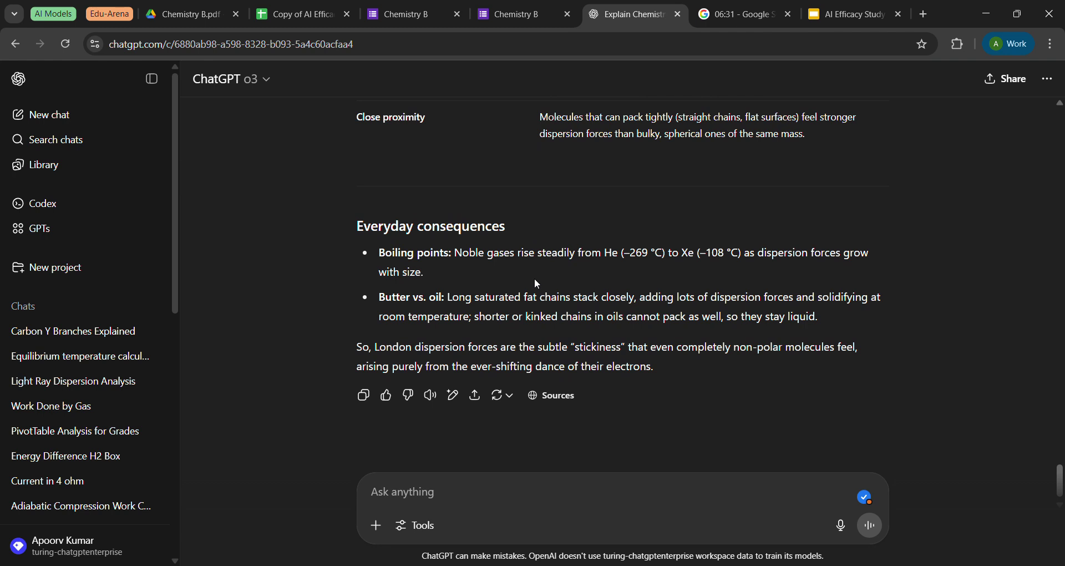
{"action": "scroll", "coordinate": [537, 284], "scroll_direction": "down", "scroll_amount": 1}
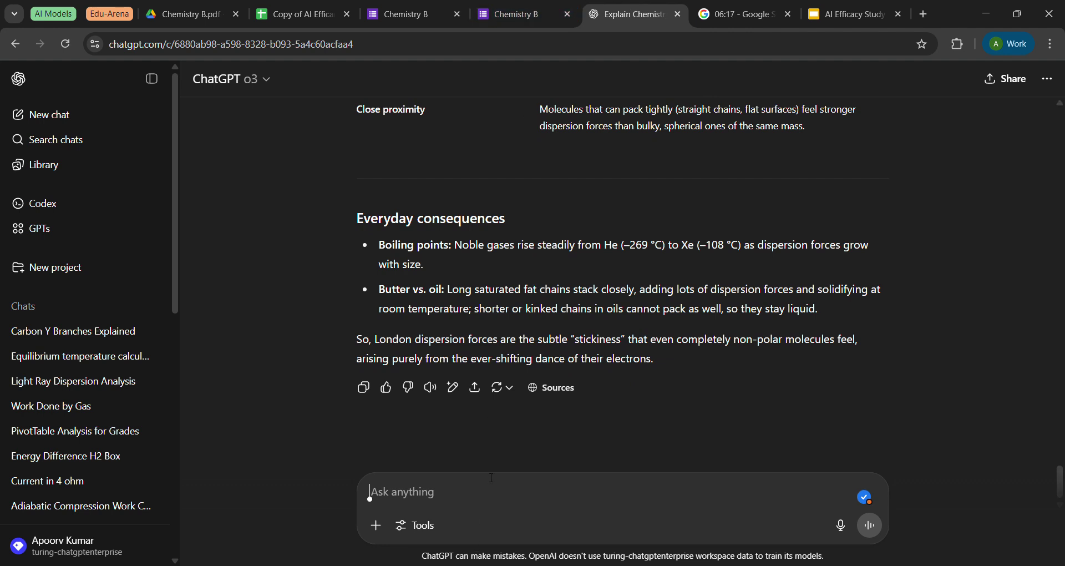
Ask ChatGPT "List the factors that london forces depends upon in short".
{"action": "type", "text": "List the"}
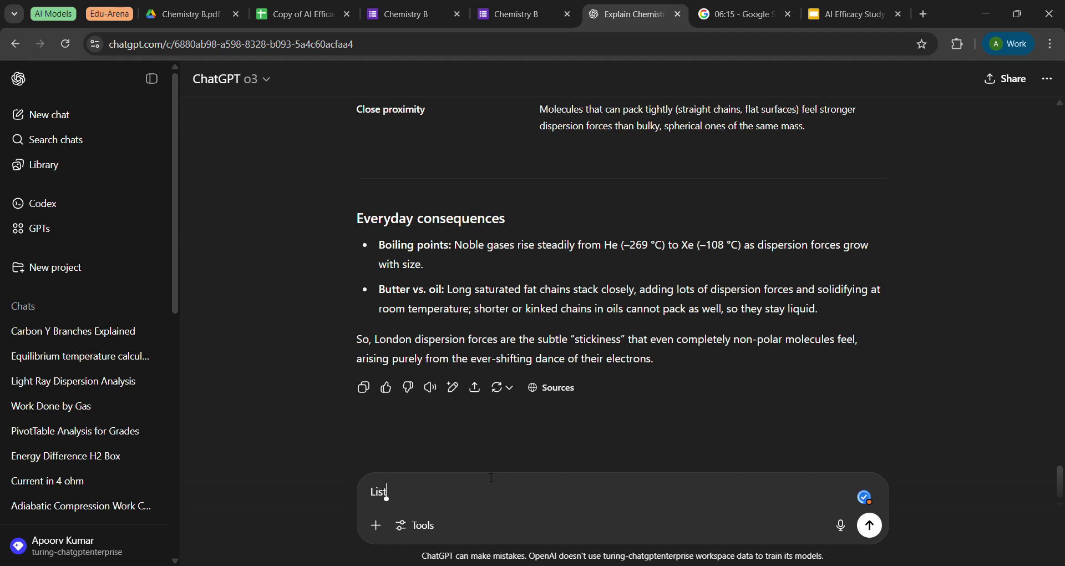
{"action": "type", "text": "tors that london forcce"}
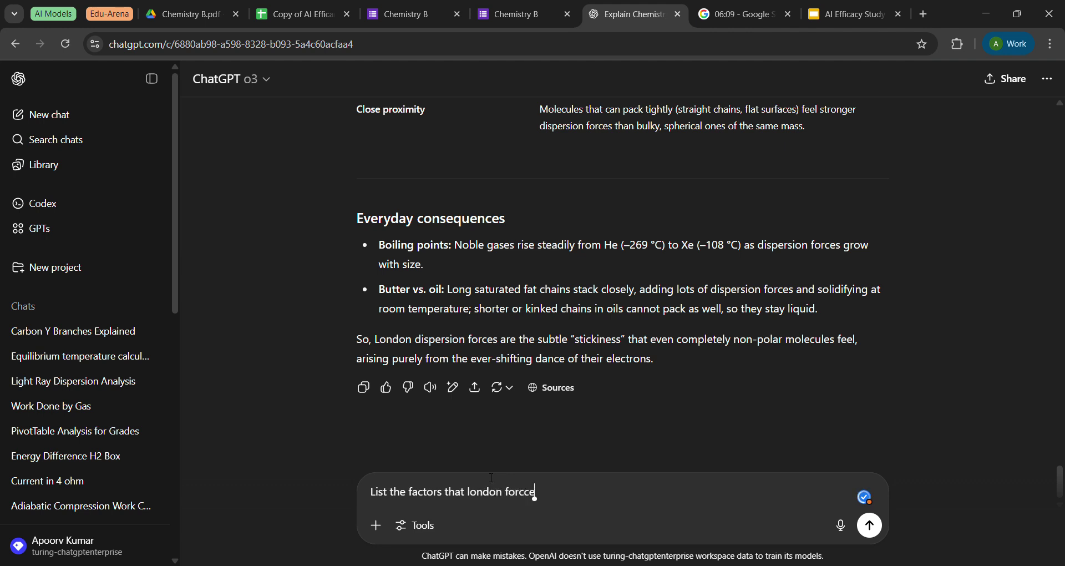
{"action": "key", "text": "BackSpace"}
{"action": "key", "text": "BackSpace"}
{"action": "key", "text": "BackSpace"}
{"action": "type", "text": "ces depends upon in"}
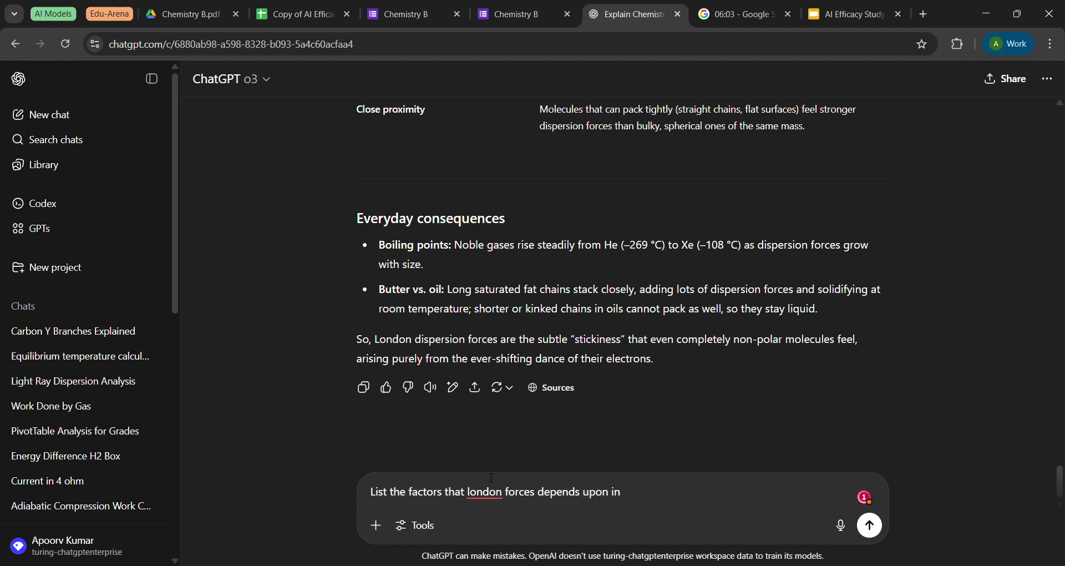
{"action": "type", "text": " short"}
{"action": "key", "text": "Return"}
Check the session timer and copy the question "Which molecules can partake in dipole-dipole interactions?" from the graded form into the ChatGPT prompt.
{"action": "left_click", "coordinate": [700, 6]}
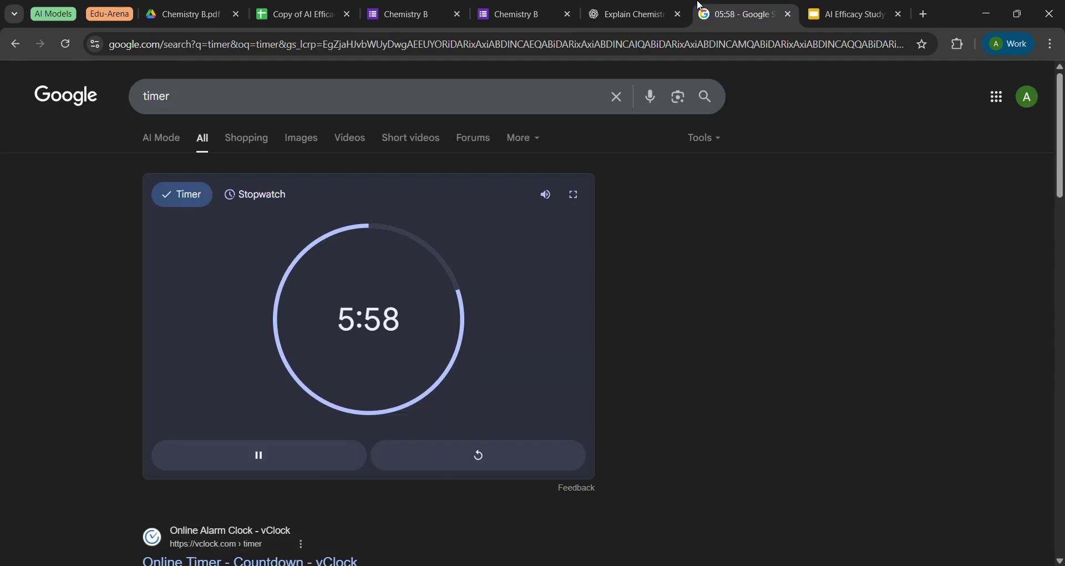
{"action": "left_click", "coordinate": [554, 5]}
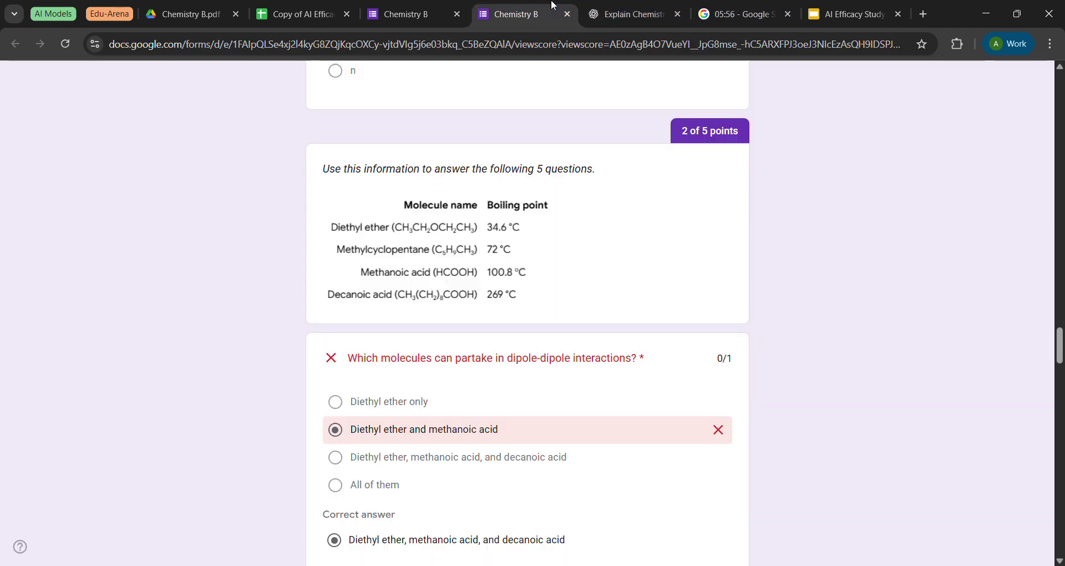
{"action": "scroll", "coordinate": [464, 355], "scroll_direction": "down", "scroll_amount": 2}
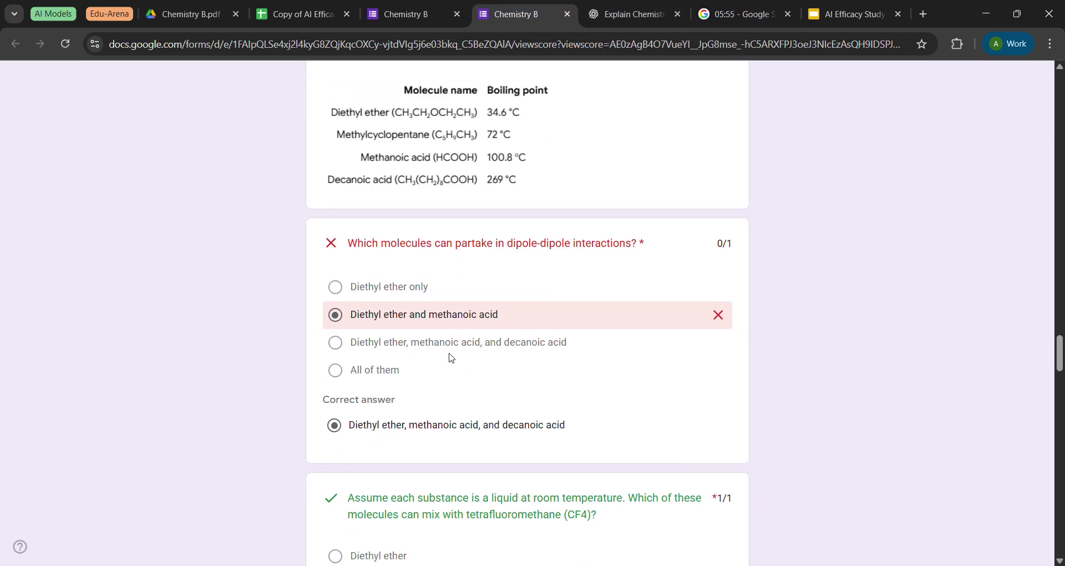
{"action": "left_click_drag", "start_coordinate": [353, 244], "coordinate": [647, 248]}
{"action": "key", "text": "ctrl+c"}
{"action": "left_click", "coordinate": [629, 16]}
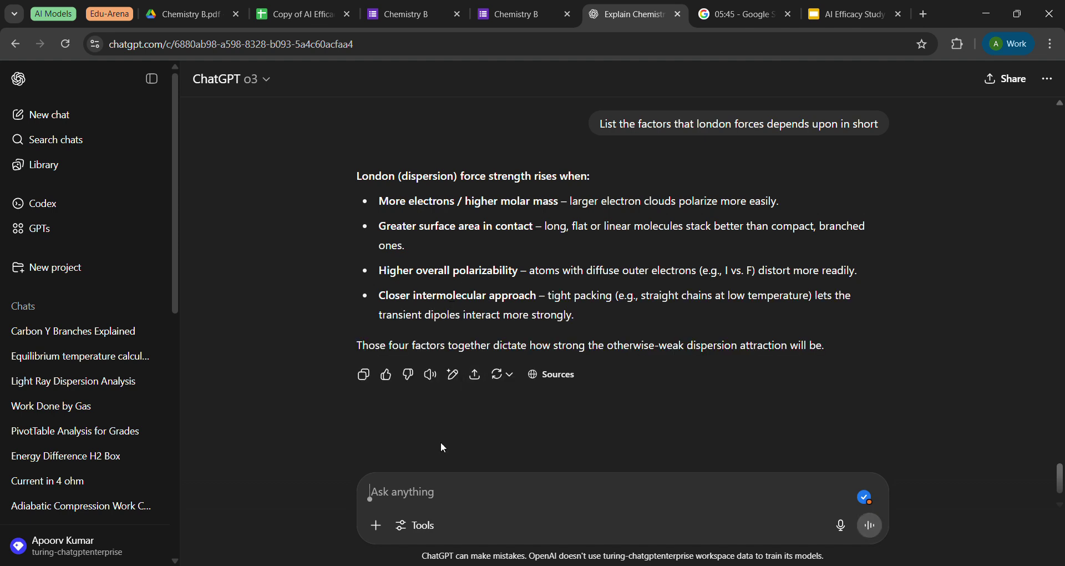
{"action": "key", "text": "ctrl+v"}
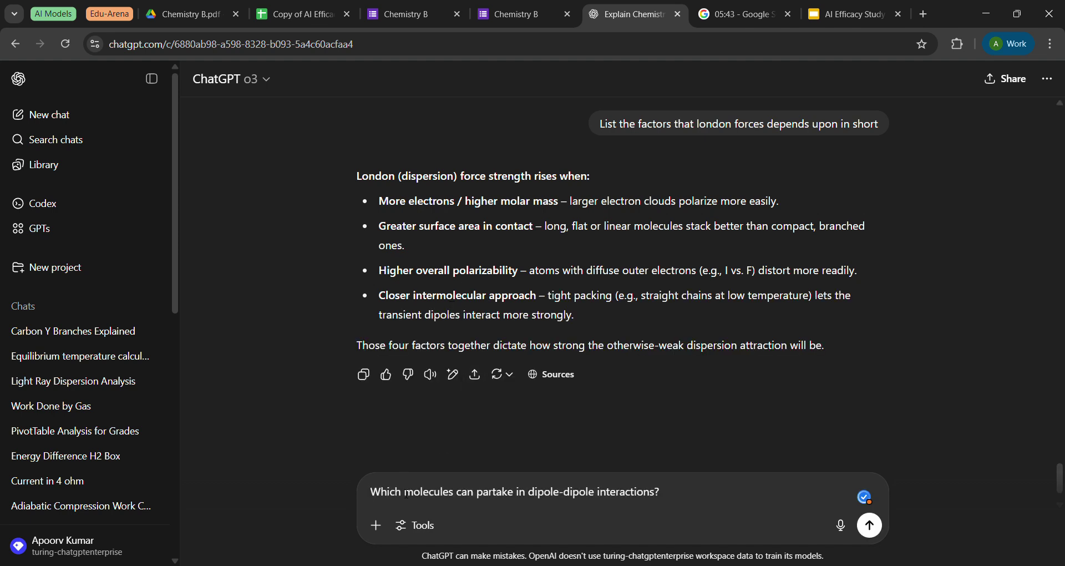
Capture the form's molecule boiling-point table as a screenshot, attach it to the dipole-dipole question in ChatGPT and send the message.
{"action": "left_click", "coordinate": [507, 14]}
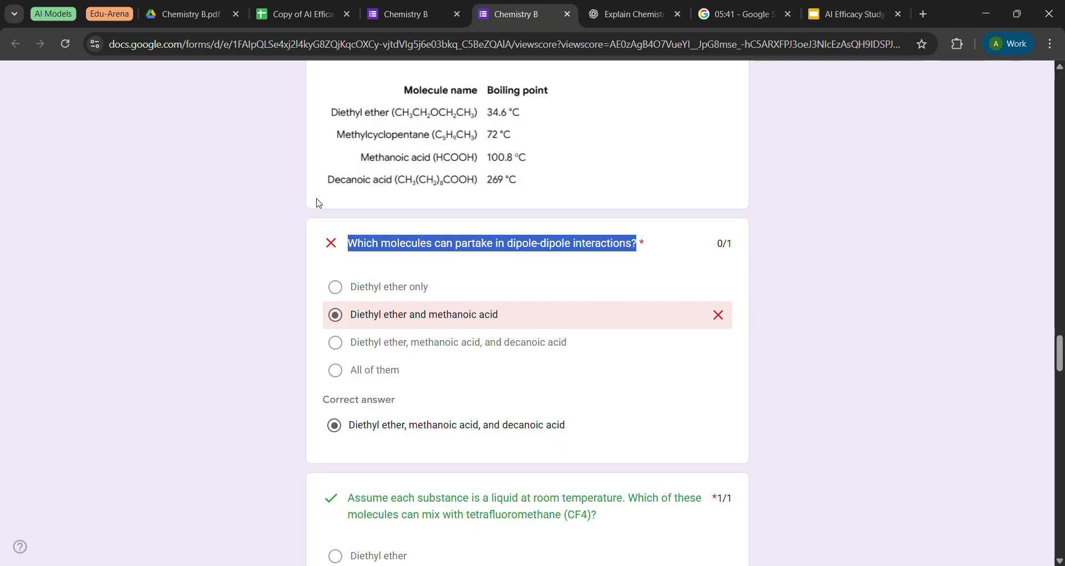
{"action": "left_click_drag", "start_coordinate": [146, 264], "coordinate": [252, 240]}
{"action": "scroll", "coordinate": [253, 240], "scroll_direction": "up", "scroll_amount": 1}
{"action": "left_click", "coordinate": [252, 241]}
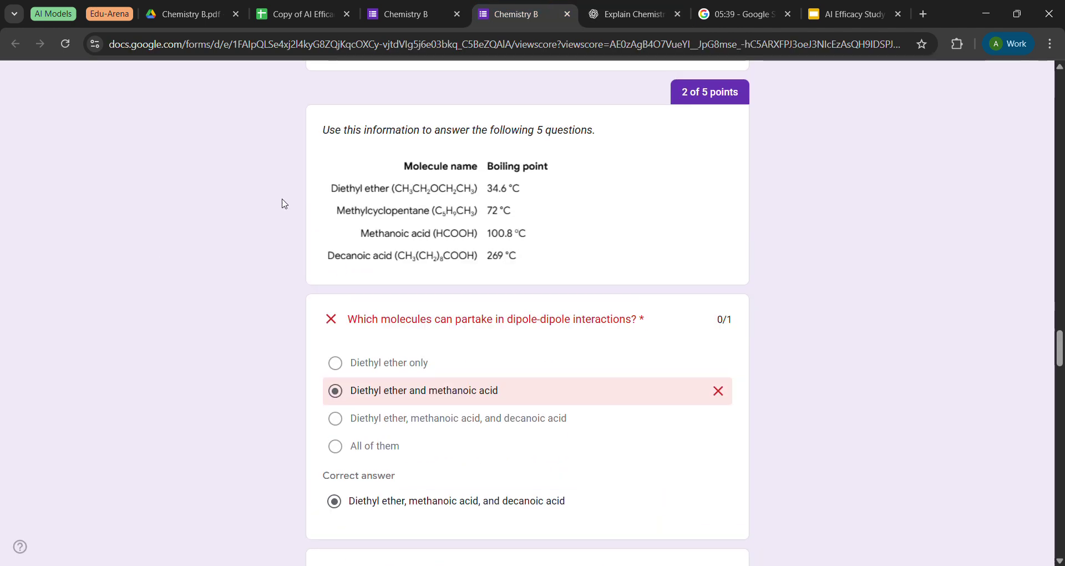
{"action": "key", "text": "super+shift+s"}
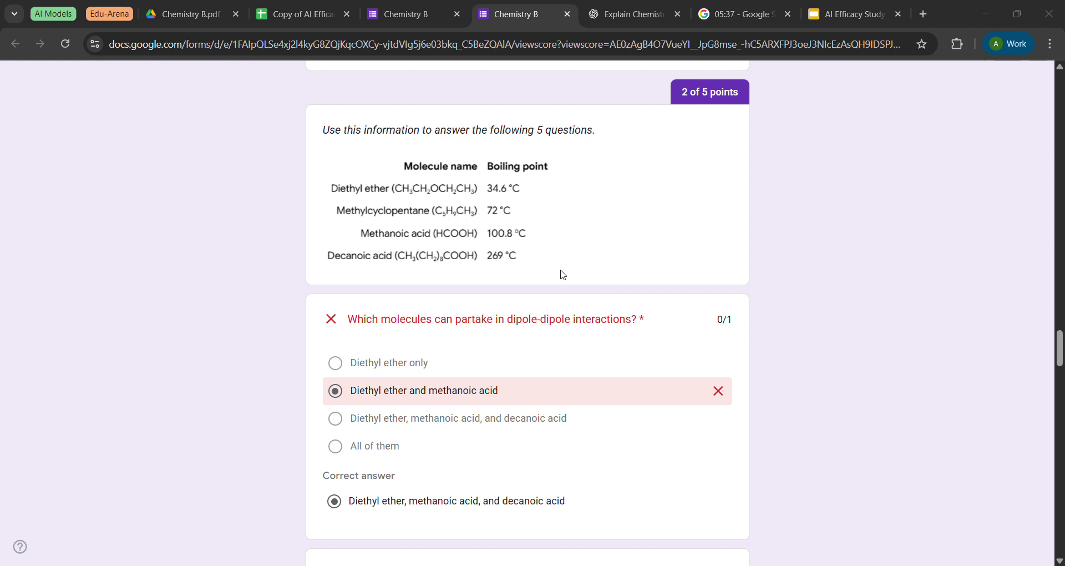
{"action": "left_click", "coordinate": [629, 5]}
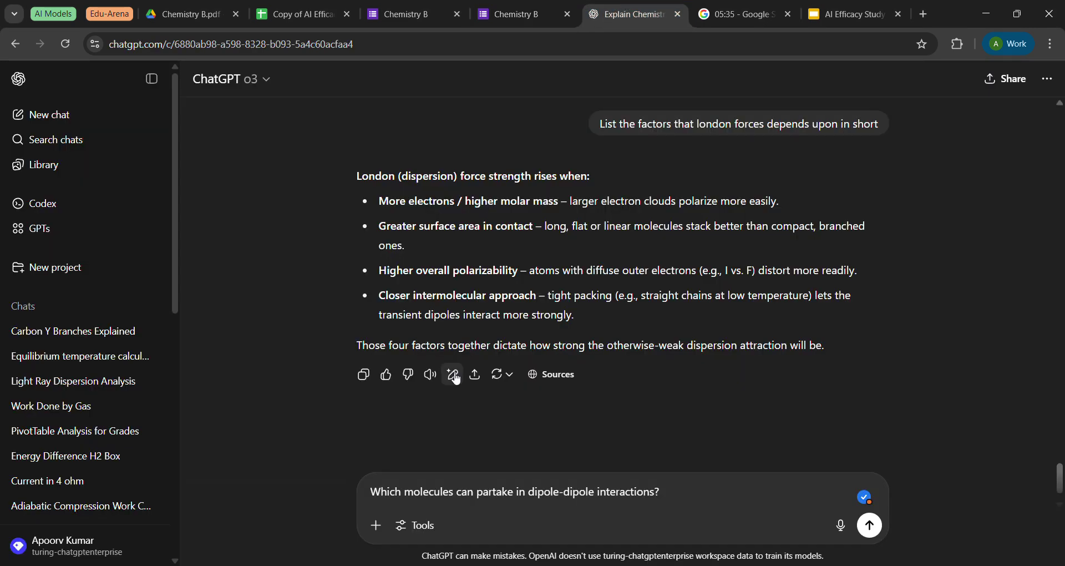
{"action": "key", "text": "ctrl+v"}
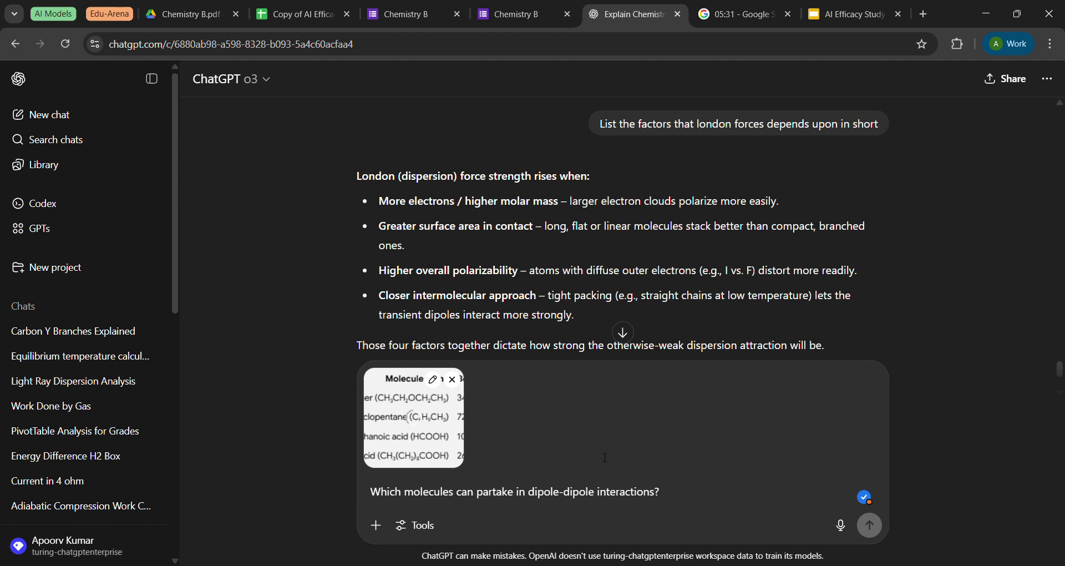
{"action": "key", "text": "Return"}
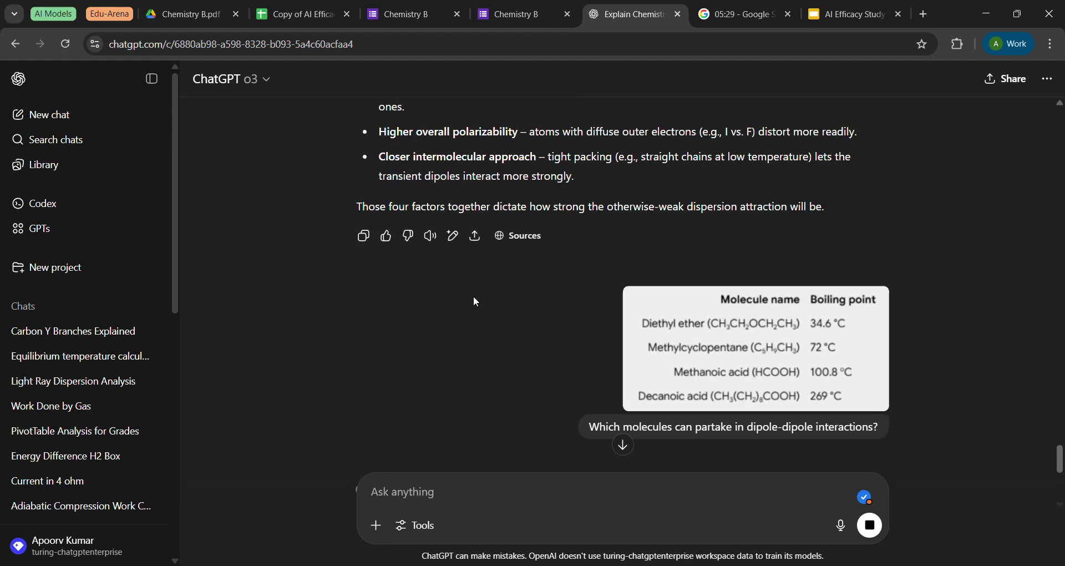
Read the short list of factors behind London force strength, including surface area, polarizability and closer intermolecular approach.
{"action": "scroll", "coordinate": [476, 302], "scroll_direction": "up", "scroll_amount": 3}
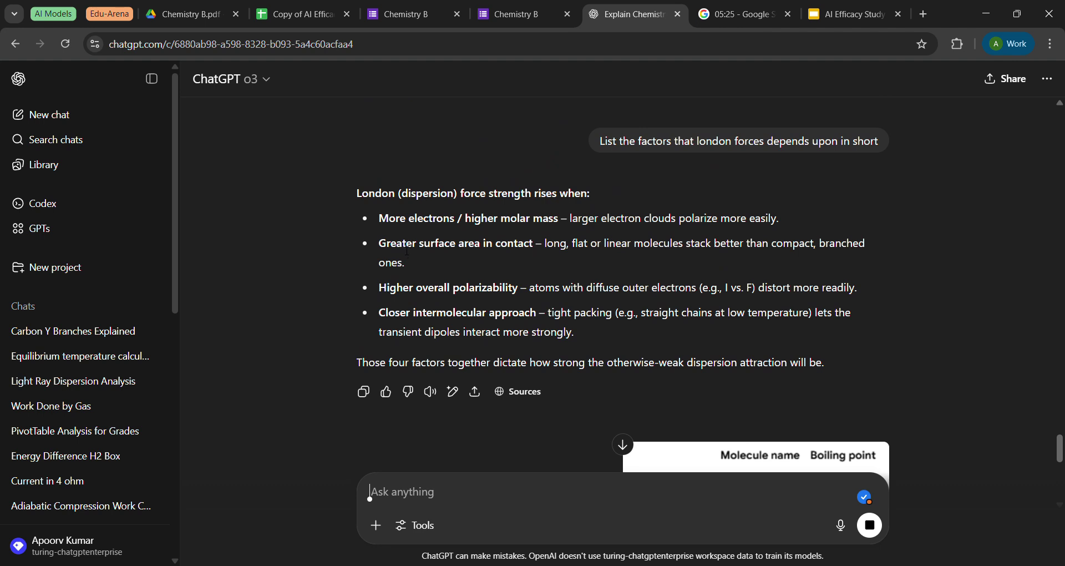
{"action": "left_click_drag", "start_coordinate": [406, 251], "coordinate": [498, 266]}
{"action": "left_click", "coordinate": [496, 262]}
{"action": "left_click_drag", "start_coordinate": [411, 313], "coordinate": [510, 312]}
{"action": "left_click", "coordinate": [514, 312]}
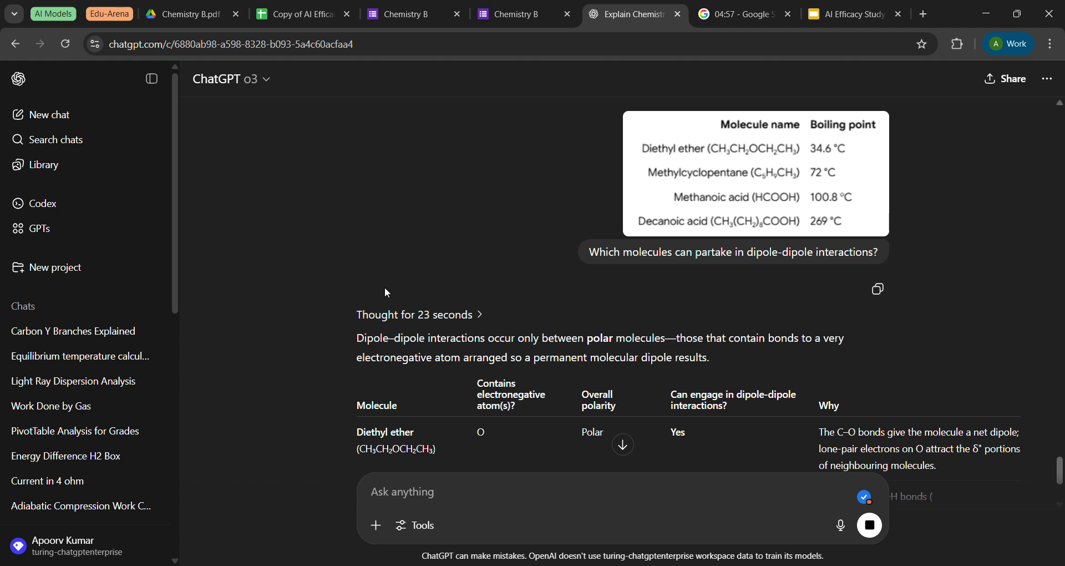
Read ChatGPT's dipole-dipole answer, covering each molecule's electronegative atoms, overall polarity and ability to interact.
{"action": "scroll", "coordinate": [386, 293], "scroll_direction": "down", "scroll_amount": 1}
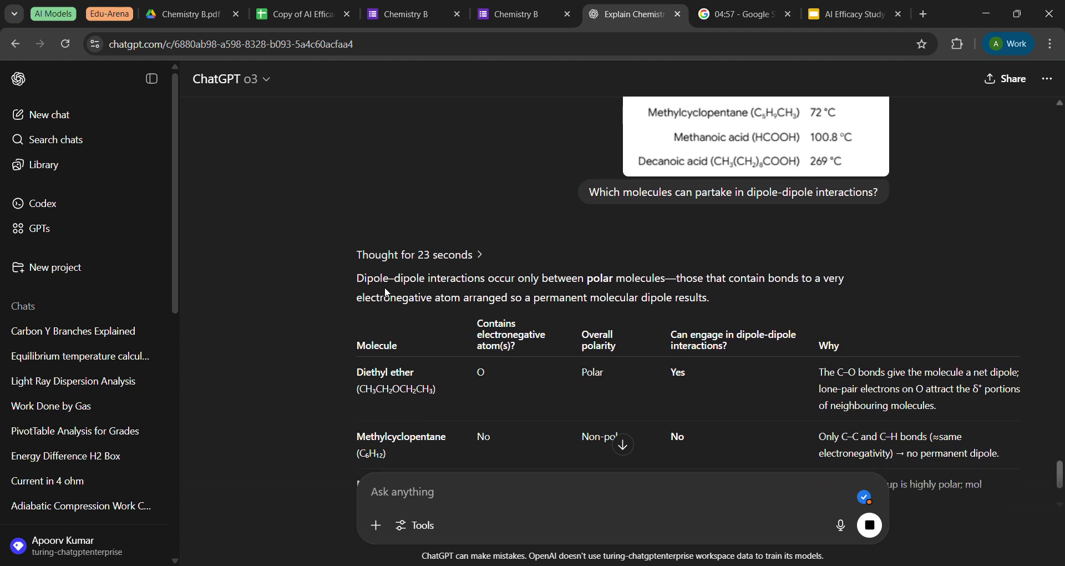
{"action": "scroll", "coordinate": [385, 289], "scroll_direction": "down", "scroll_amount": 1}
{"action": "scroll", "coordinate": [387, 292], "scroll_direction": "down", "scroll_amount": 1}
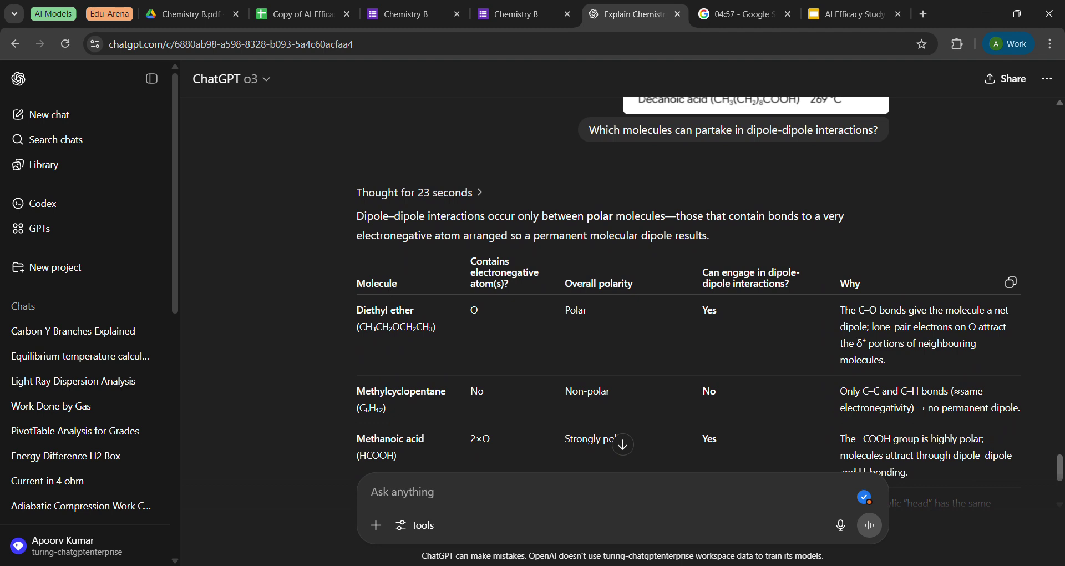
{"action": "scroll", "coordinate": [391, 293], "scroll_direction": "down", "scroll_amount": 2}
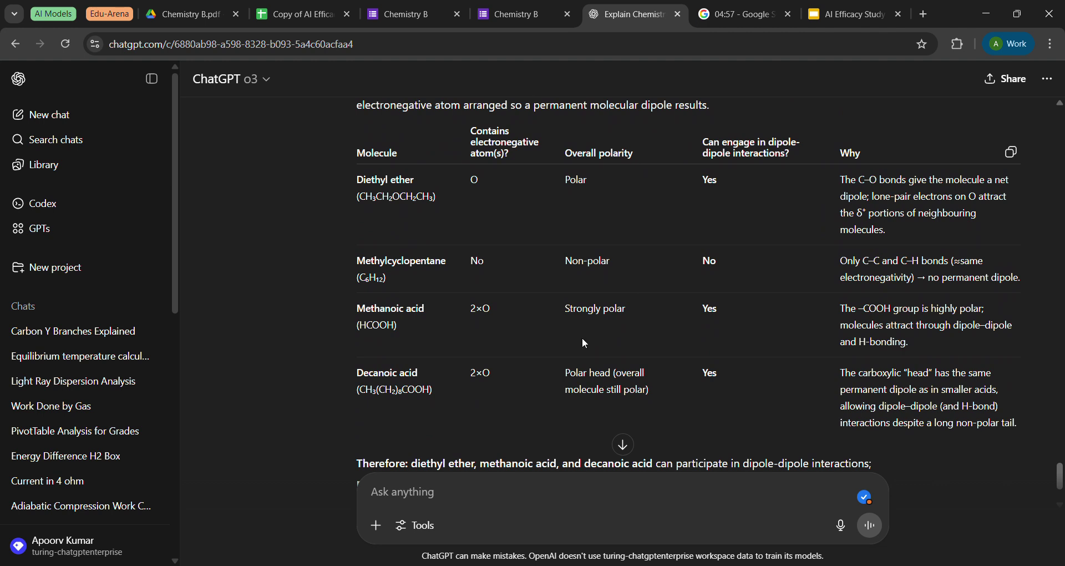
{"action": "scroll", "coordinate": [584, 343], "scroll_direction": "up", "scroll_amount": 5}
{"action": "scroll", "coordinate": [587, 344], "scroll_direction": "down", "scroll_amount": 4}
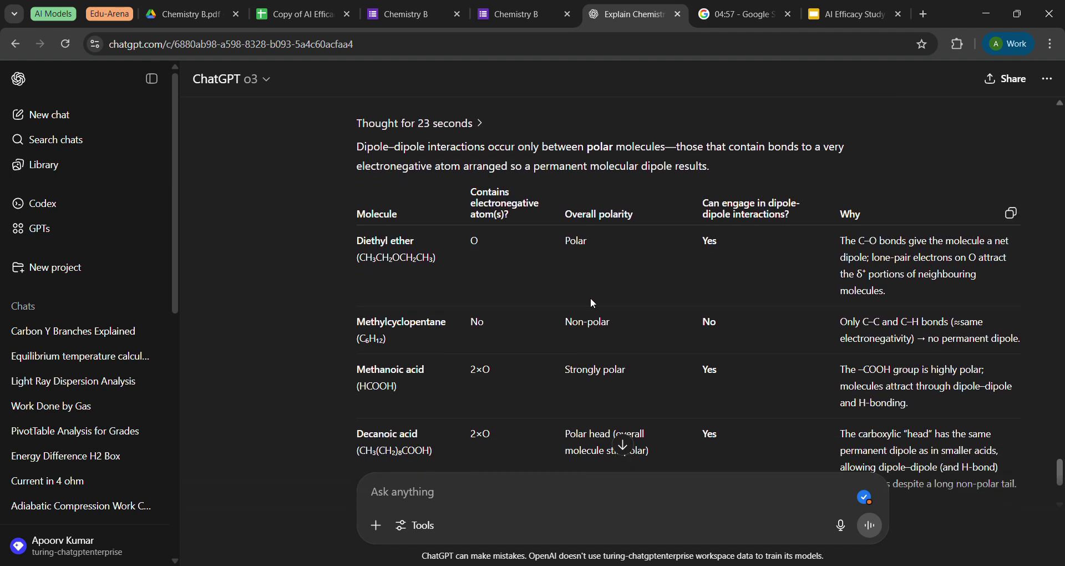
Compare the molecules in the attached boiling-point image with the corresponding rows of ChatGPT's polarity table.
{"action": "scroll", "coordinate": [577, 361], "scroll_direction": "up", "scroll_amount": 3}
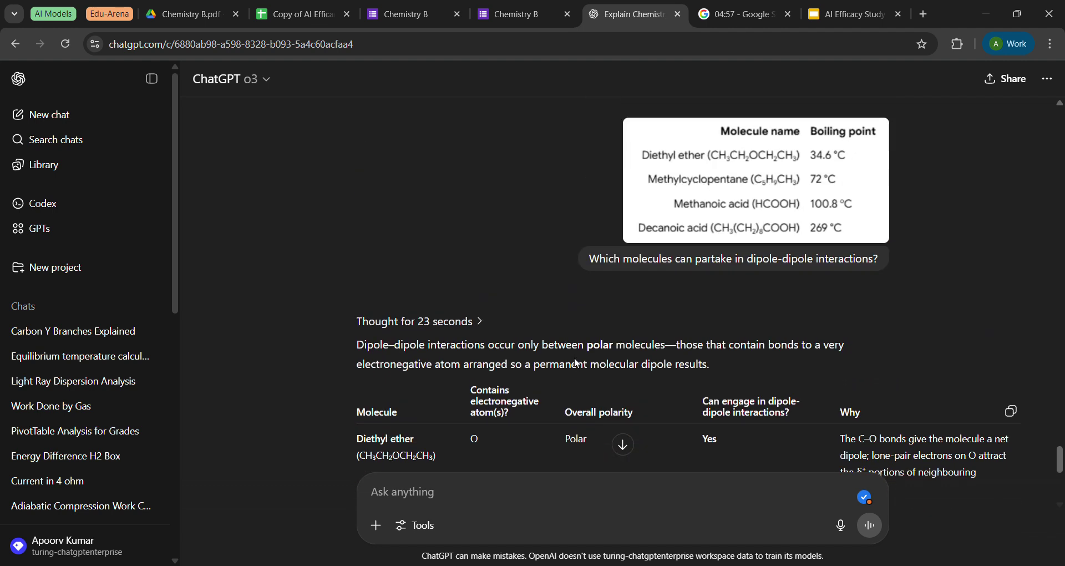
{"action": "scroll", "coordinate": [577, 363], "scroll_direction": "down", "scroll_amount": 2}
{"action": "scroll", "coordinate": [577, 364], "scroll_direction": "up", "scroll_amount": 3}
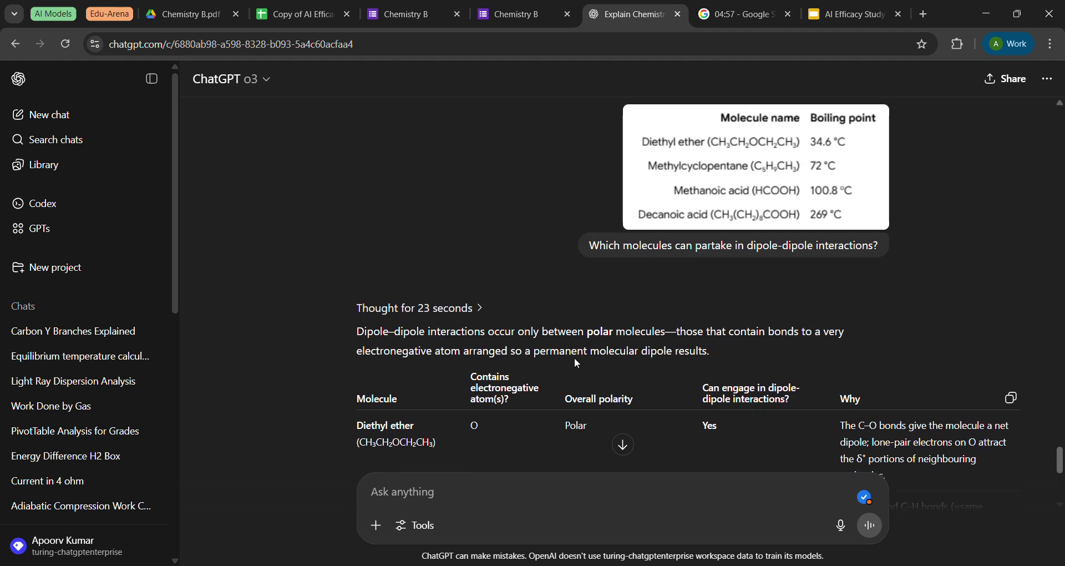
{"action": "scroll", "coordinate": [577, 363], "scroll_direction": "down", "scroll_amount": 4}
{"action": "scroll", "coordinate": [577, 363], "scroll_direction": "down", "scroll_amount": 1}
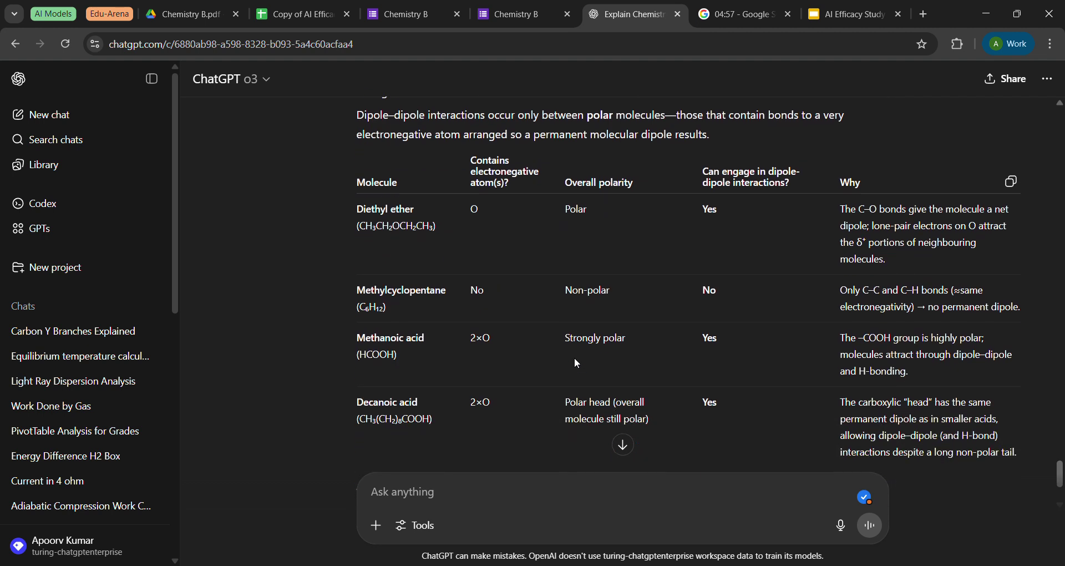
{"action": "scroll", "coordinate": [577, 364], "scroll_direction": "up", "scroll_amount": 4}
{"action": "scroll", "coordinate": [577, 363], "scroll_direction": "down", "scroll_amount": 3}
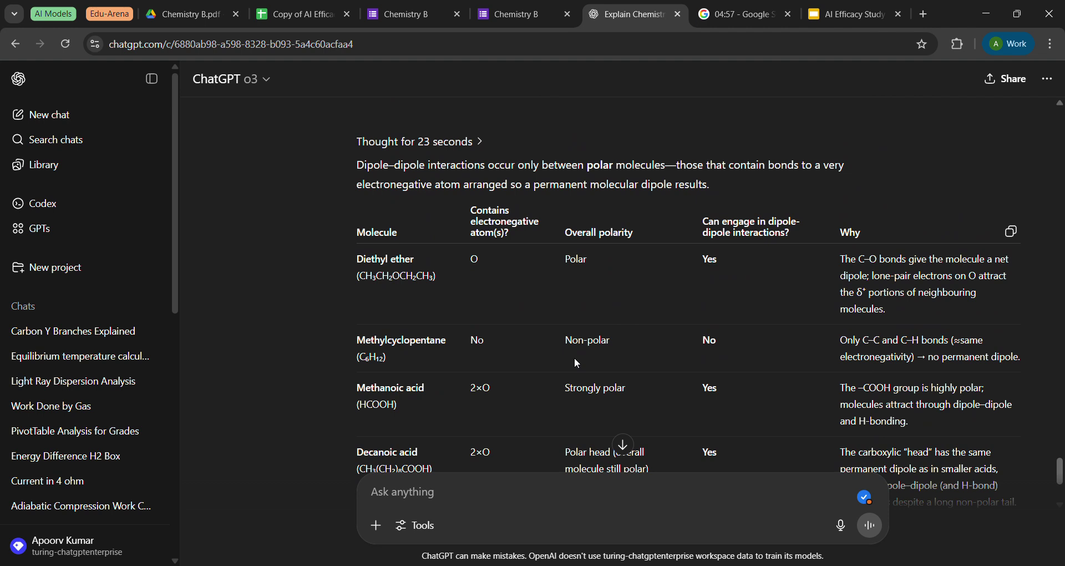
{"action": "scroll", "coordinate": [577, 364], "scroll_direction": "down", "scroll_amount": 1}
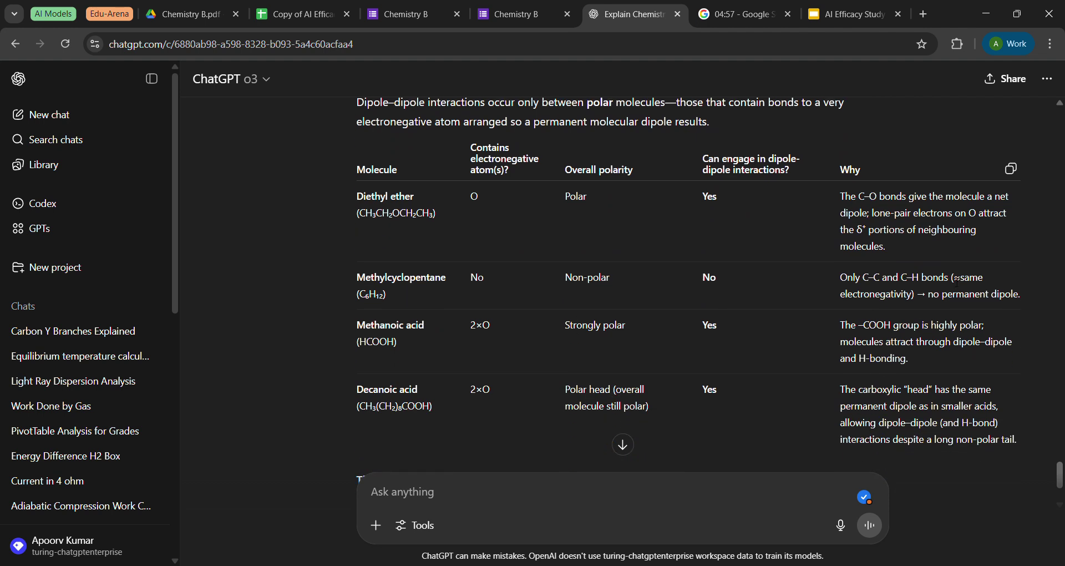
Examine the reasons given for methylcyclopentane's missing permanent dipole and for the lone-pair electrons on diethyl ether's oxygen.
{"action": "left_click_drag", "start_coordinate": [948, 294], "coordinate": [985, 297]}
{"action": "left_click", "coordinate": [990, 299]}
{"action": "left_click_drag", "start_coordinate": [880, 213], "coordinate": [888, 235]}
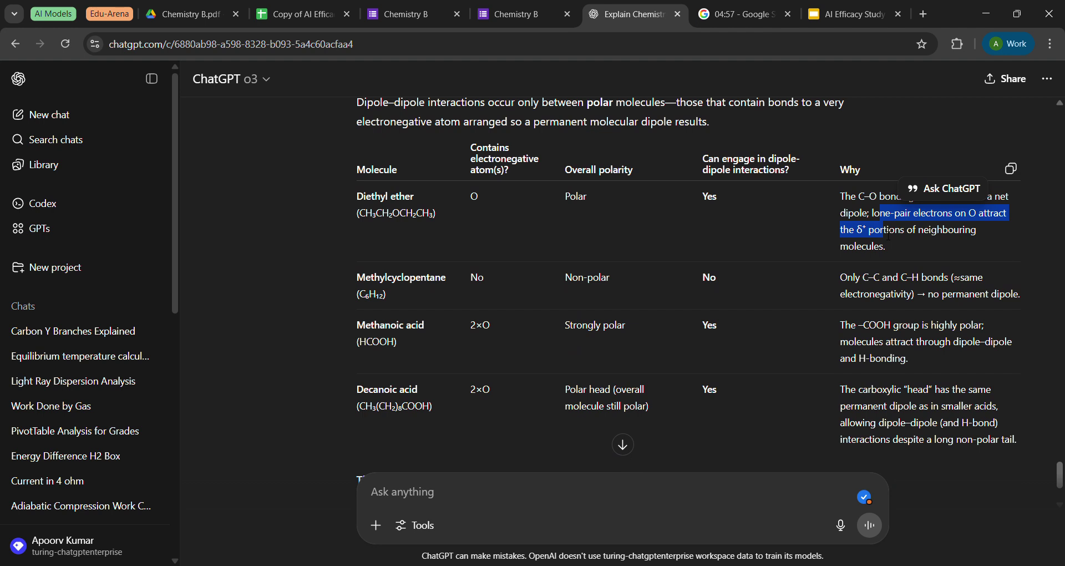
{"action": "left_click", "coordinate": [888, 235]}
Review the dipole-dipole question and answer table again, through to the concluding "Therefore" statement.
{"action": "scroll", "coordinate": [887, 237], "scroll_direction": "up", "scroll_amount": 6}
{"action": "scroll", "coordinate": [887, 237], "scroll_direction": "down", "scroll_amount": 5}
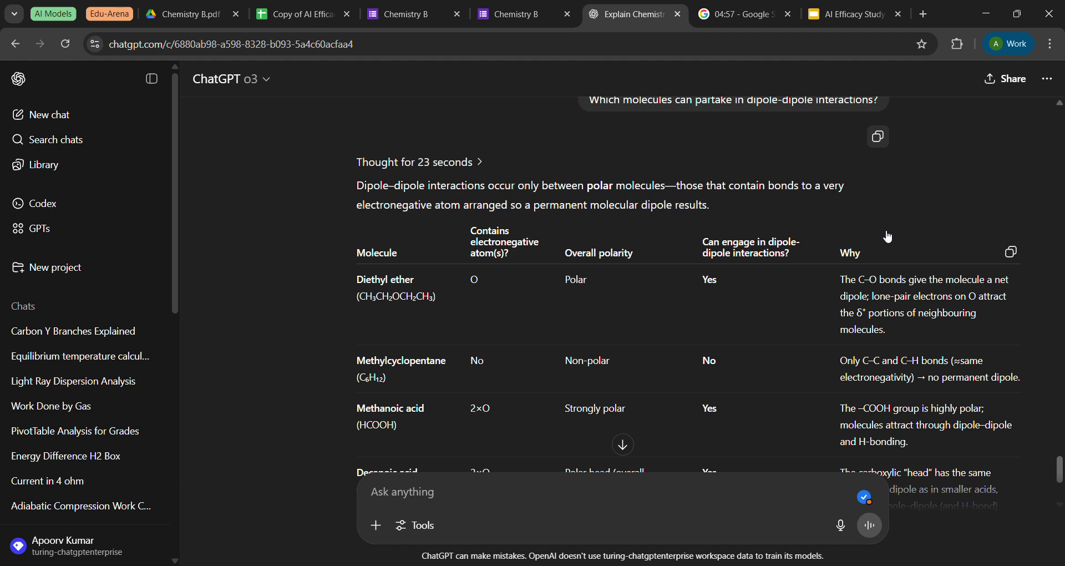
{"action": "scroll", "coordinate": [889, 237], "scroll_direction": "up", "scroll_amount": 3}
{"action": "scroll", "coordinate": [888, 237], "scroll_direction": "down", "scroll_amount": 3}
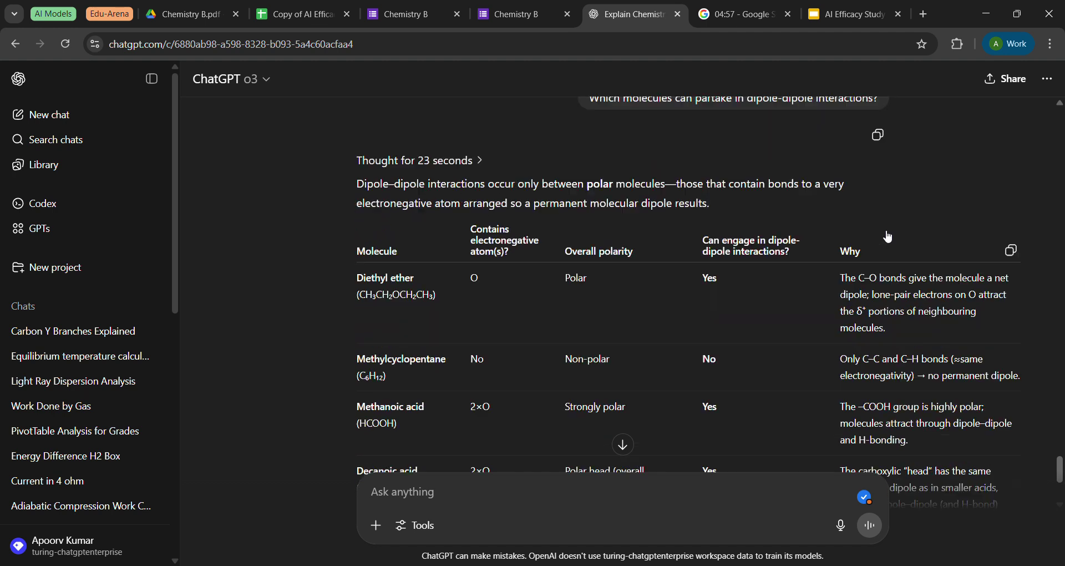
{"action": "scroll", "coordinate": [888, 237], "scroll_direction": "down", "scroll_amount": 4}
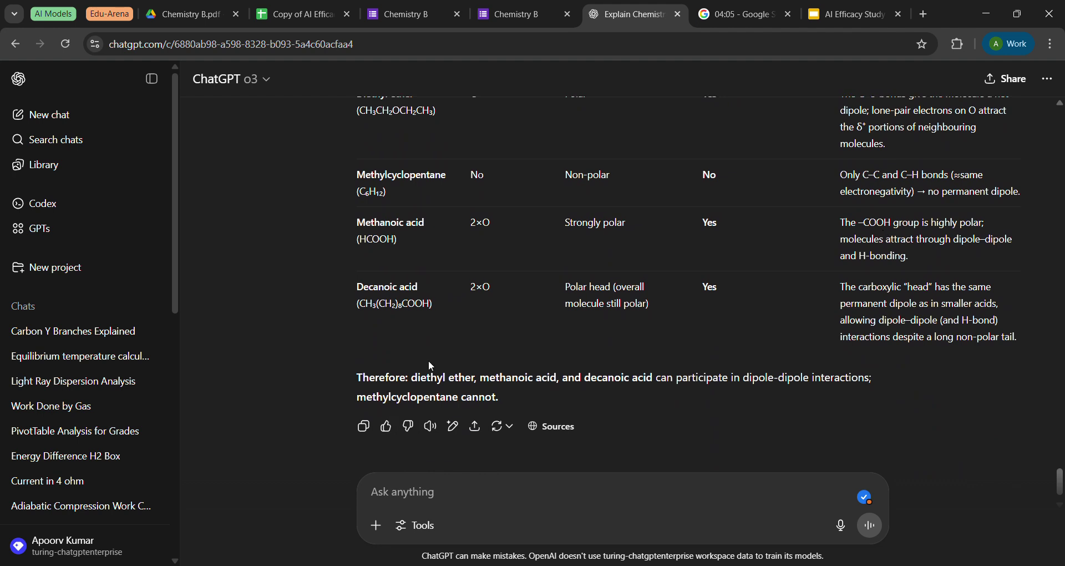
Study the "Contains electronegative atom(s)?" column against the attached molecules and the answer's conclusion.
{"action": "scroll", "coordinate": [595, 382], "scroll_direction": "up", "scroll_amount": 3}
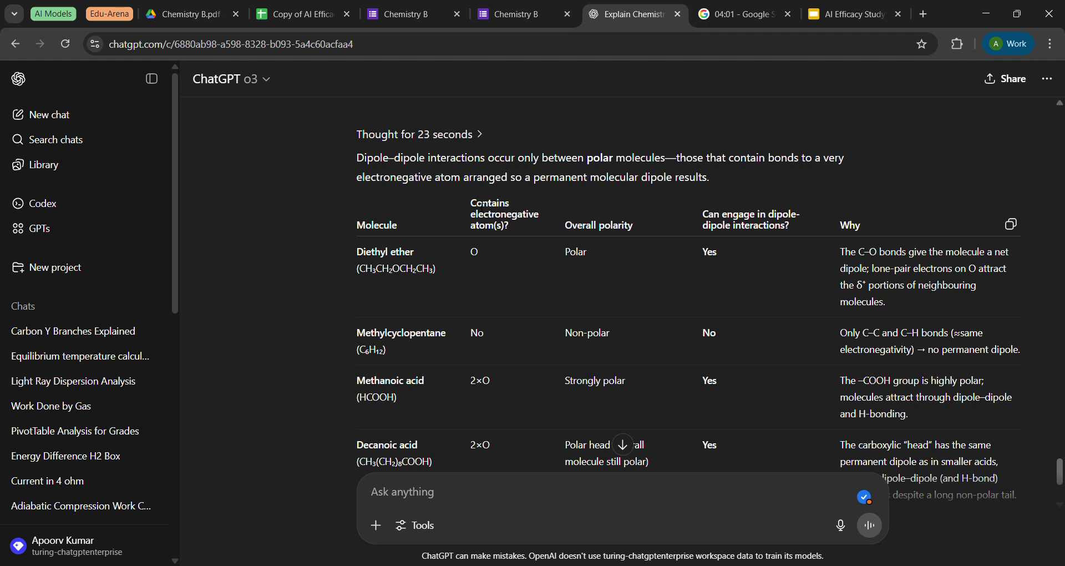
{"action": "left_click_drag", "start_coordinate": [471, 202], "coordinate": [502, 225]}
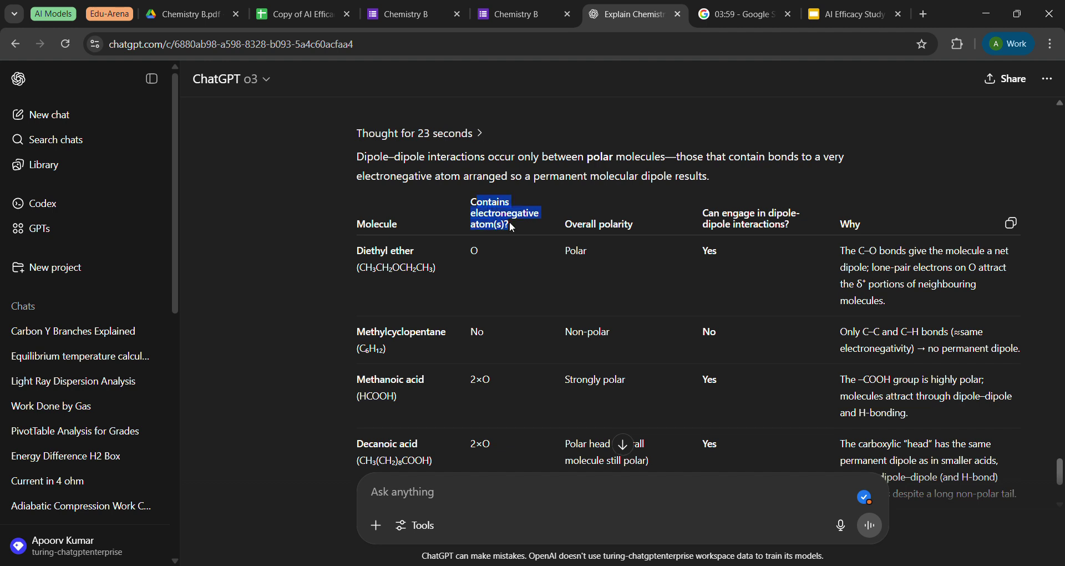
{"action": "left_click", "coordinate": [512, 227]}
{"action": "scroll", "coordinate": [512, 227], "scroll_direction": "up", "scroll_amount": 3}
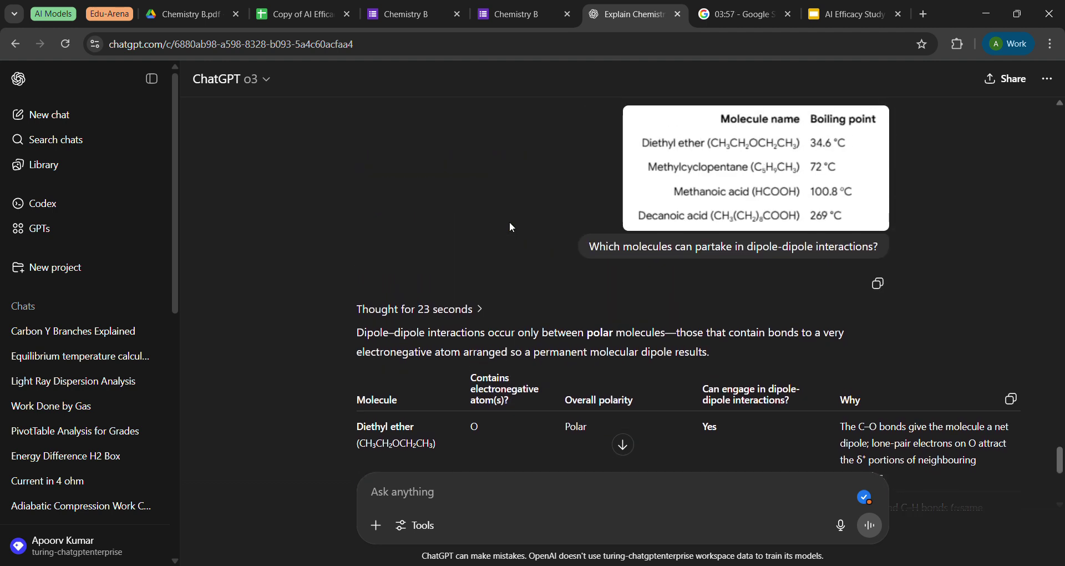
{"action": "scroll", "coordinate": [511, 228], "scroll_direction": "down", "scroll_amount": 6}
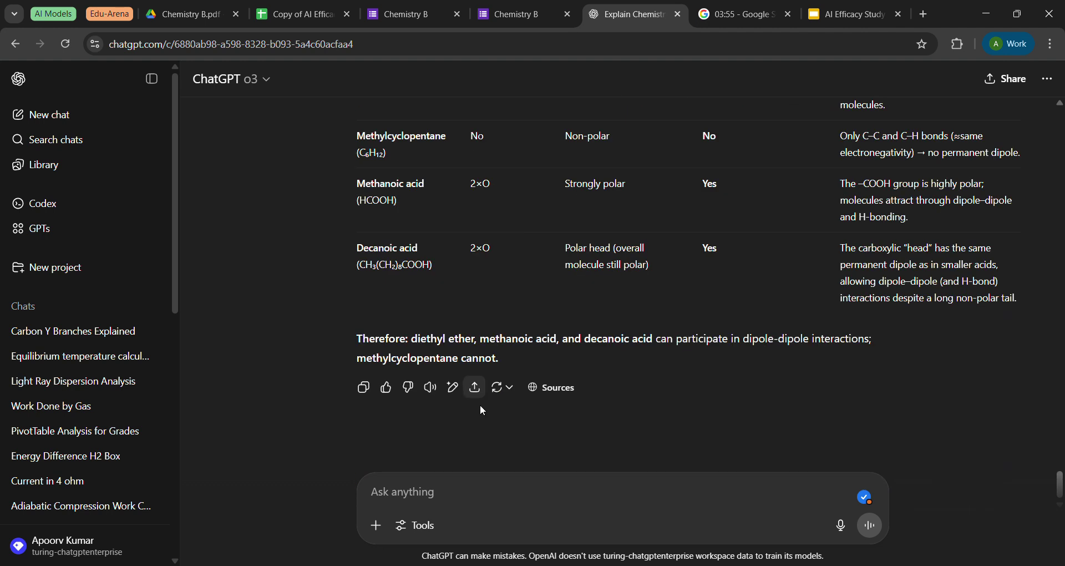
Ask ChatGPT "Why diethyl ether has lower boiling point than methylcyclopentane despite having a dipole moment?".
{"action": "left_click", "coordinate": [463, 489]}
{"action": "type", "text": "Why"}
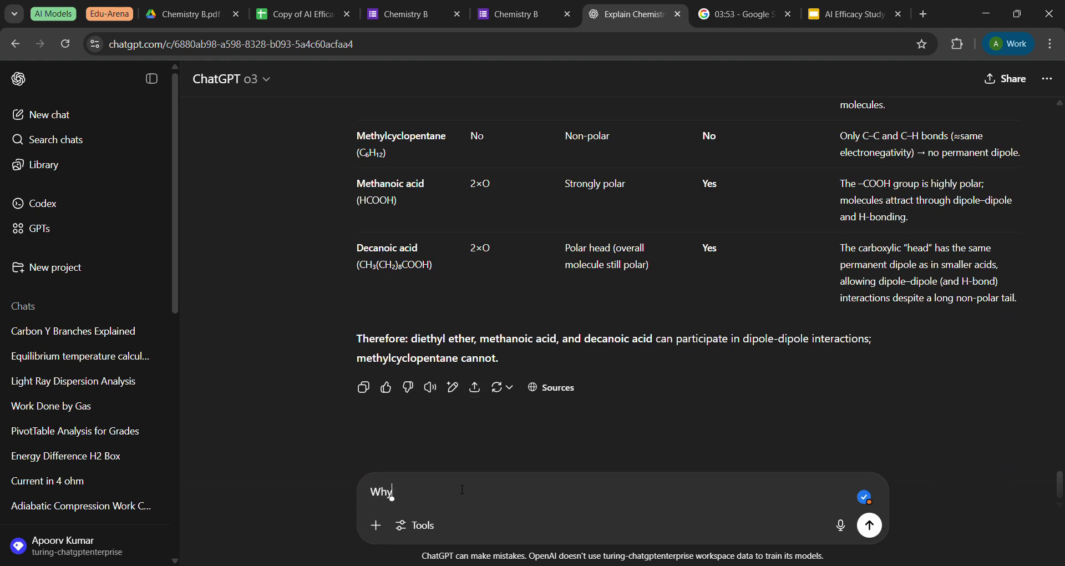
{"action": "scroll", "coordinate": [402, 434], "scroll_direction": "up", "scroll_amount": 6}
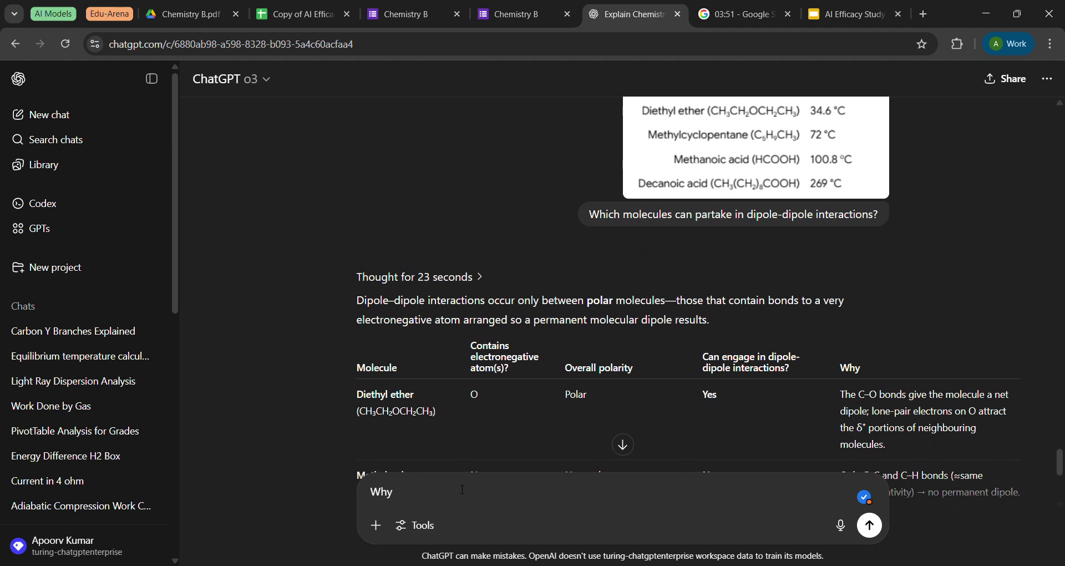
{"action": "type", "text": "diethy"}
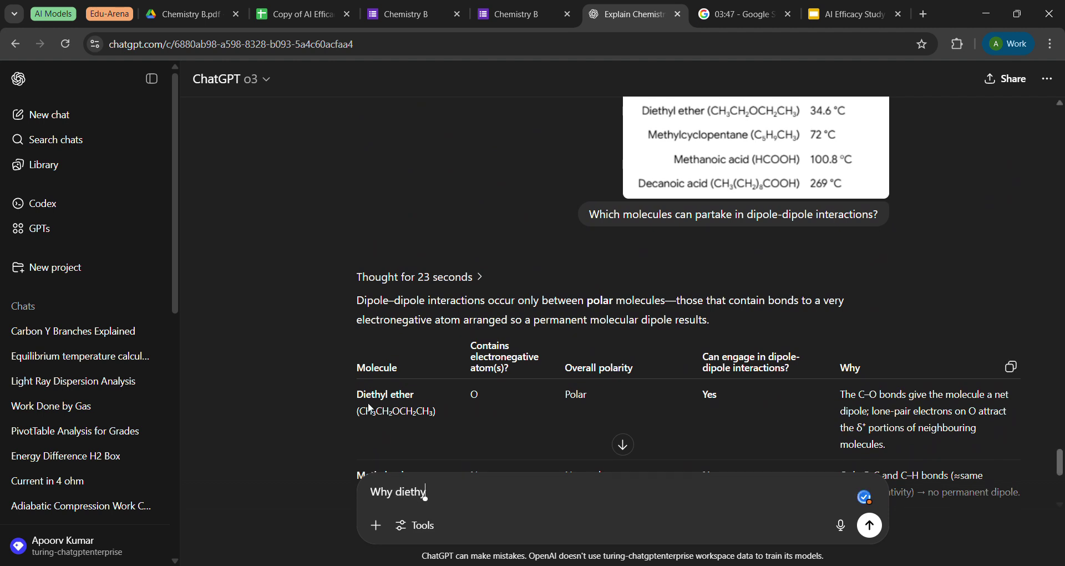
{"action": "type", "text": "l ether has lower boiling"}
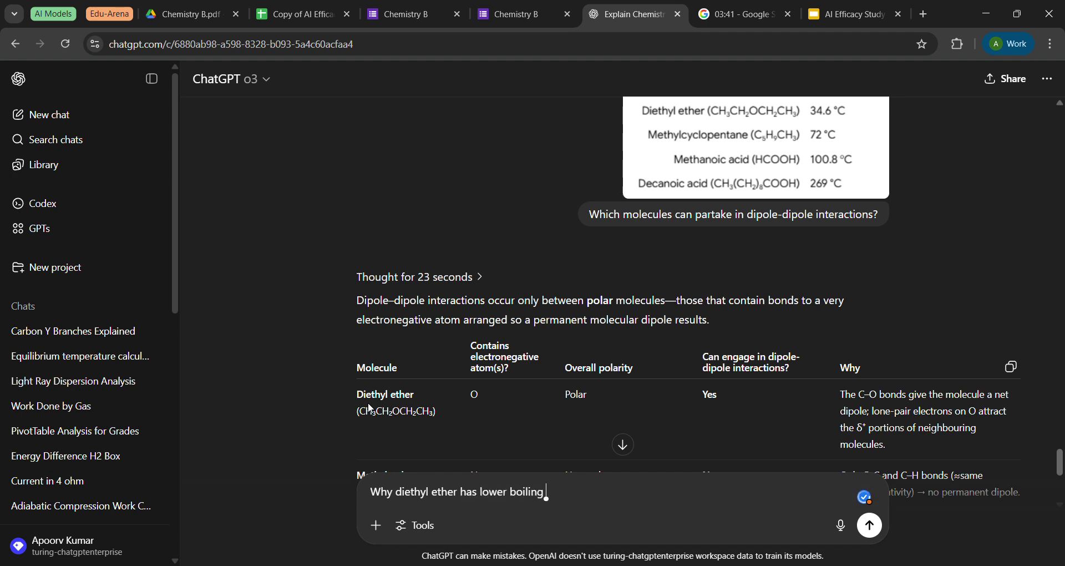
{"action": "type", "text": " point than methy"}
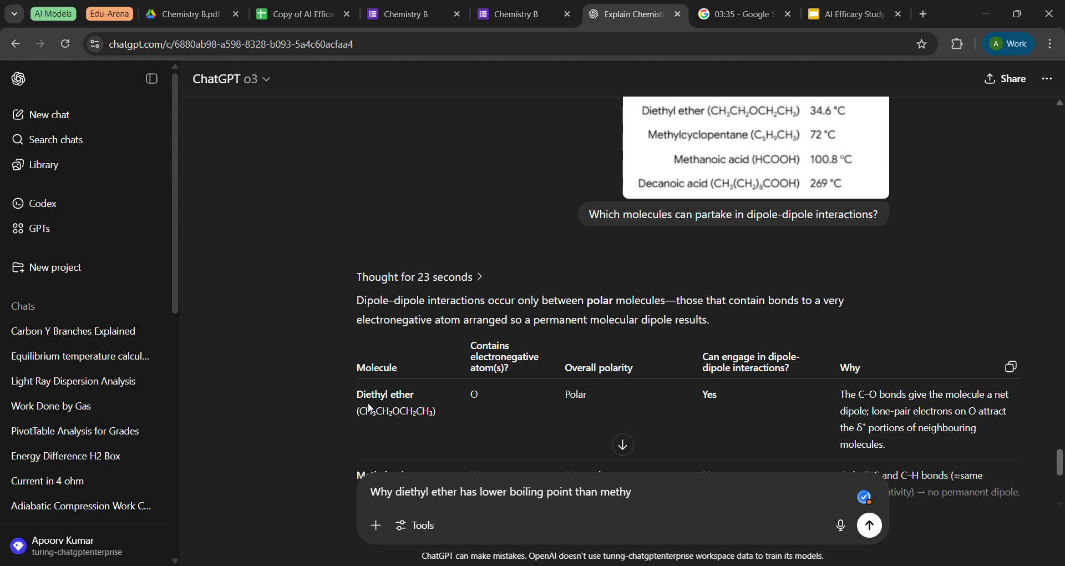
{"action": "type", "text": "lcyclopentane despite having"}
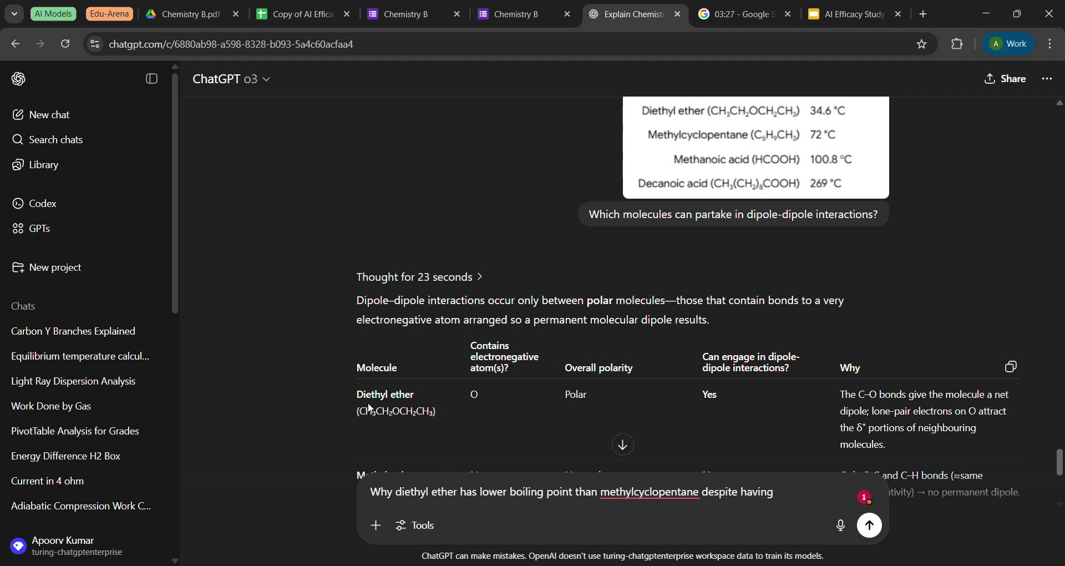
{"action": "type", "text": " a dipole moment?"}
{"action": "key", "text": "Return"}
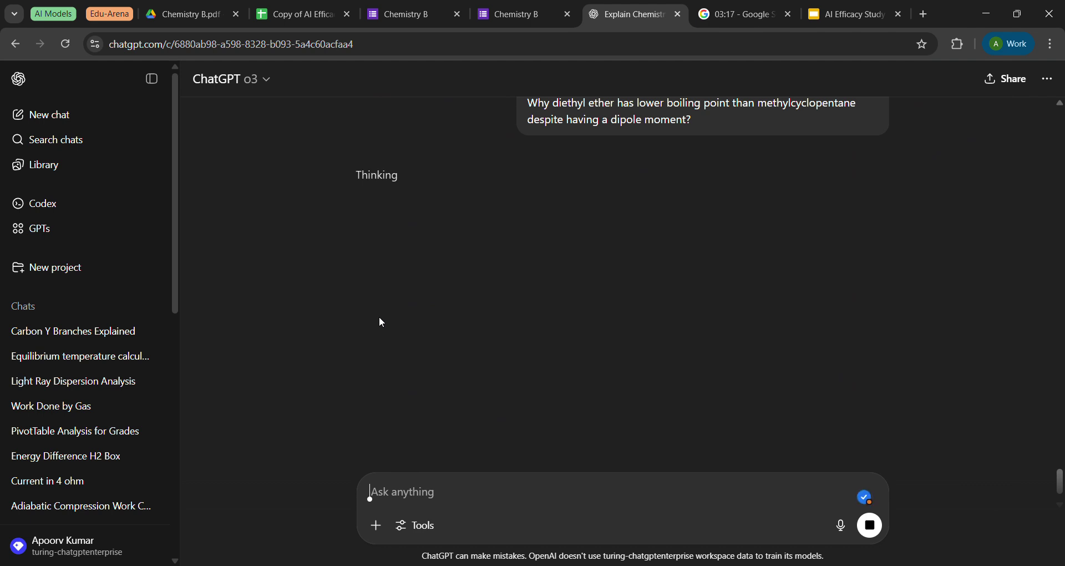
Reread the boiling-point image and the dipole-dipole polarity table while ChatGPT works on the diethyl ether question.
{"action": "scroll", "coordinate": [382, 321], "scroll_direction": "up", "scroll_amount": 3}
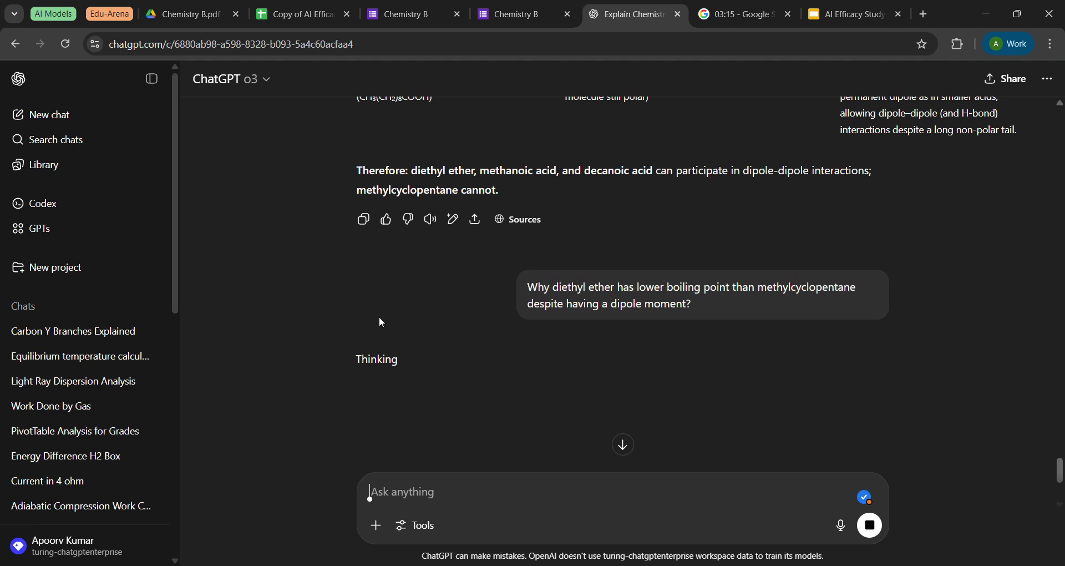
{"action": "scroll", "coordinate": [381, 322], "scroll_direction": "up", "scroll_amount": 2}
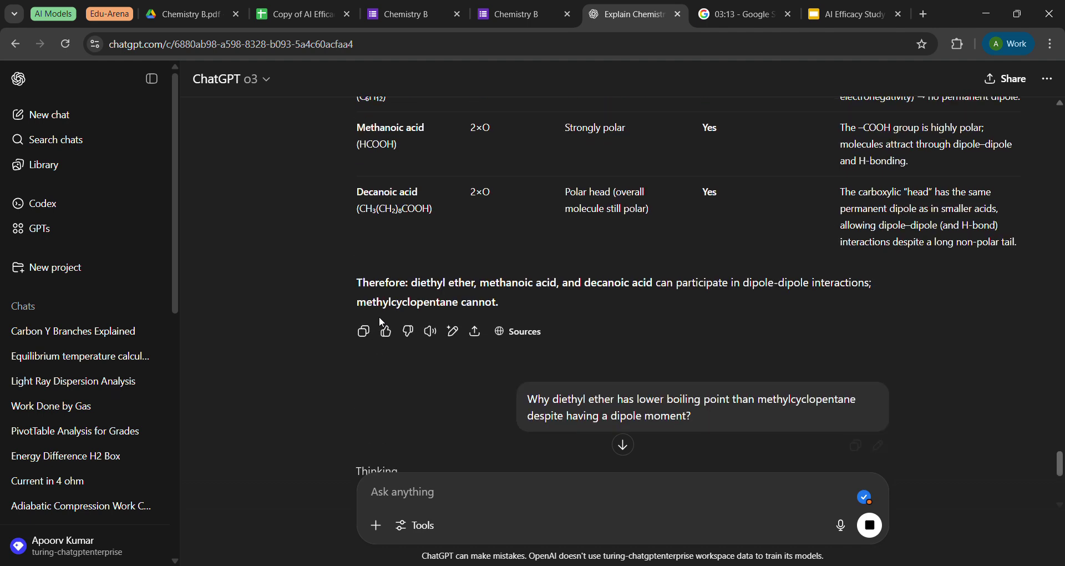
{"action": "scroll", "coordinate": [381, 320], "scroll_direction": "up", "scroll_amount": 8}
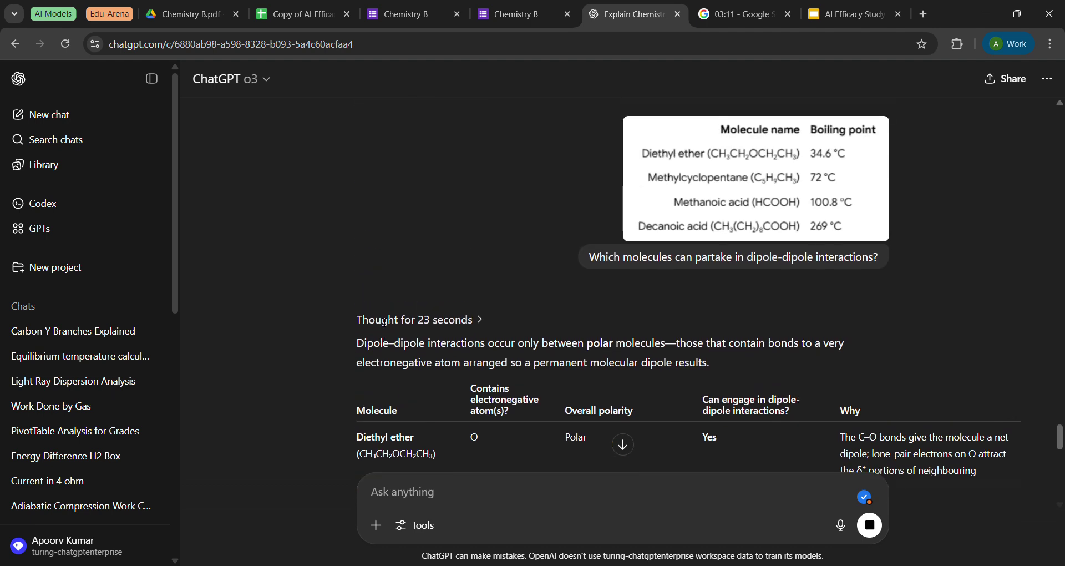
{"action": "scroll", "coordinate": [382, 321], "scroll_direction": "down", "scroll_amount": 15}
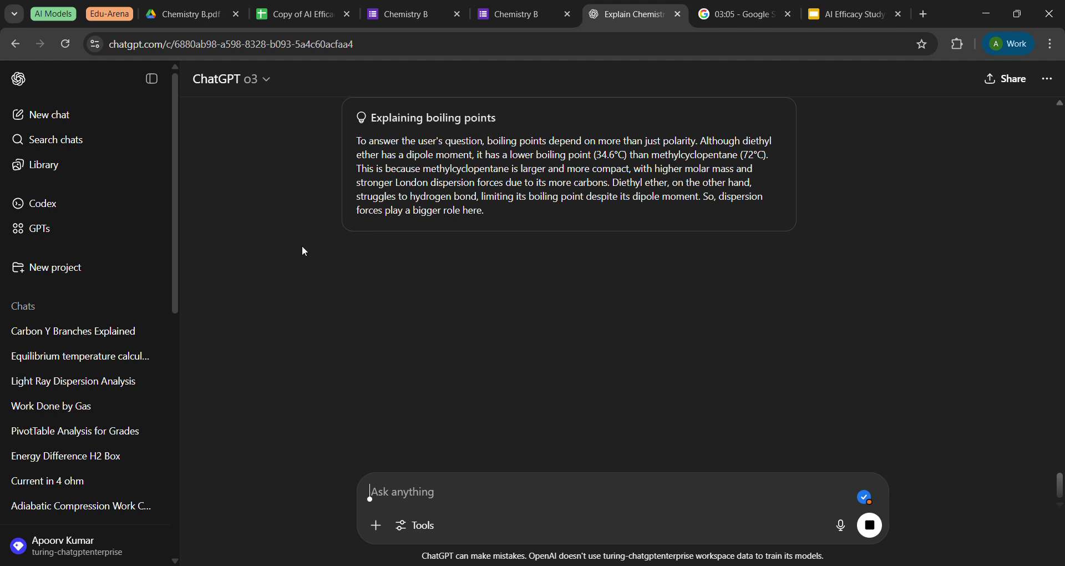
{"action": "scroll", "coordinate": [304, 250], "scroll_direction": "up", "scroll_amount": 9}
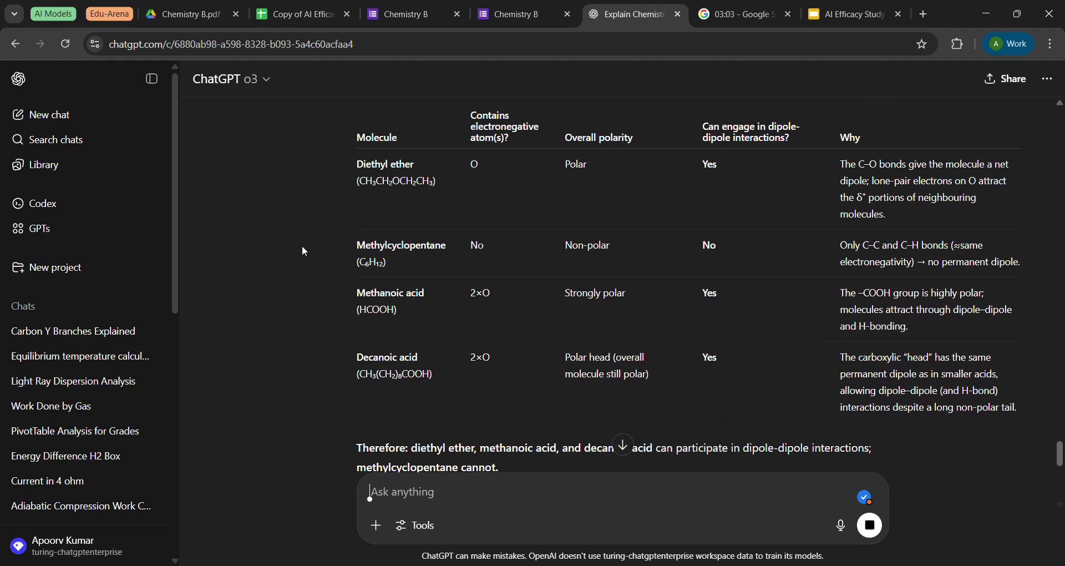
{"action": "scroll", "coordinate": [304, 251], "scroll_direction": "up", "scroll_amount": 4}
{"action": "scroll", "coordinate": [358, 271], "scroll_direction": "up", "scroll_amount": 1}
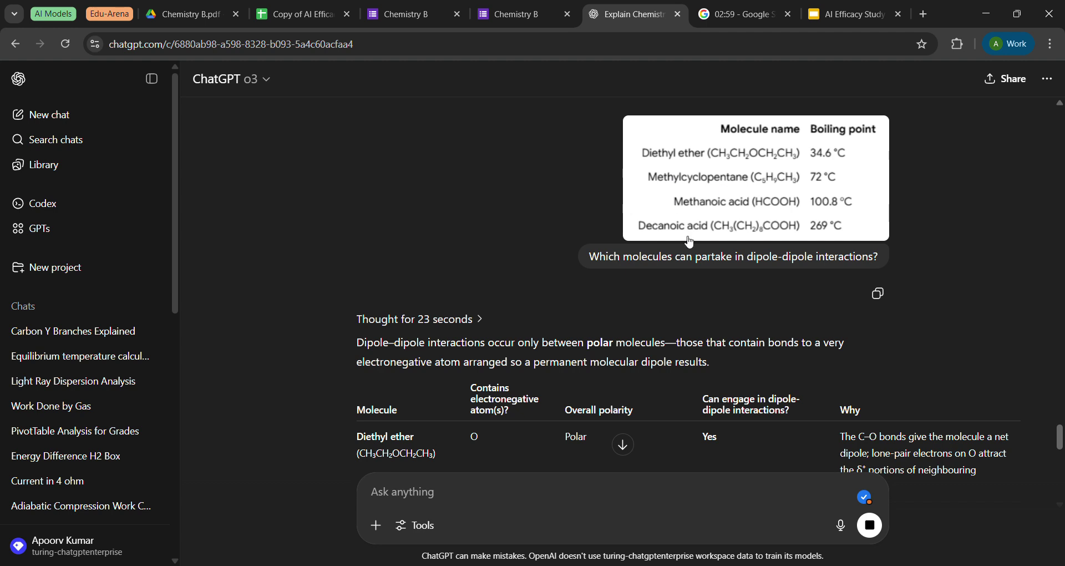
{"action": "scroll", "coordinate": [663, 239], "scroll_direction": "down", "scroll_amount": 3}
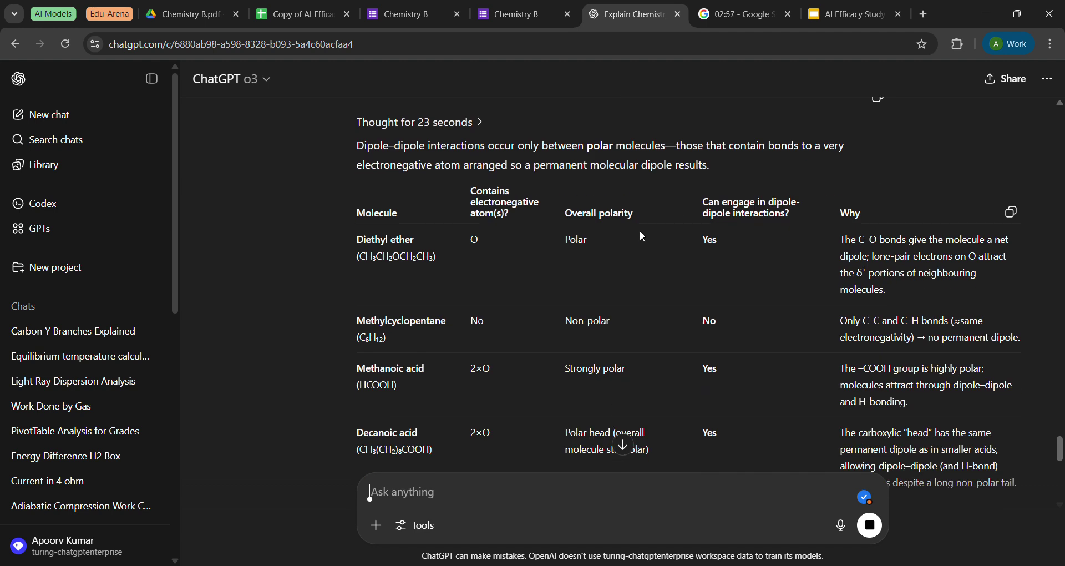
{"action": "scroll", "coordinate": [640, 231], "scroll_direction": "down", "scroll_amount": 1}
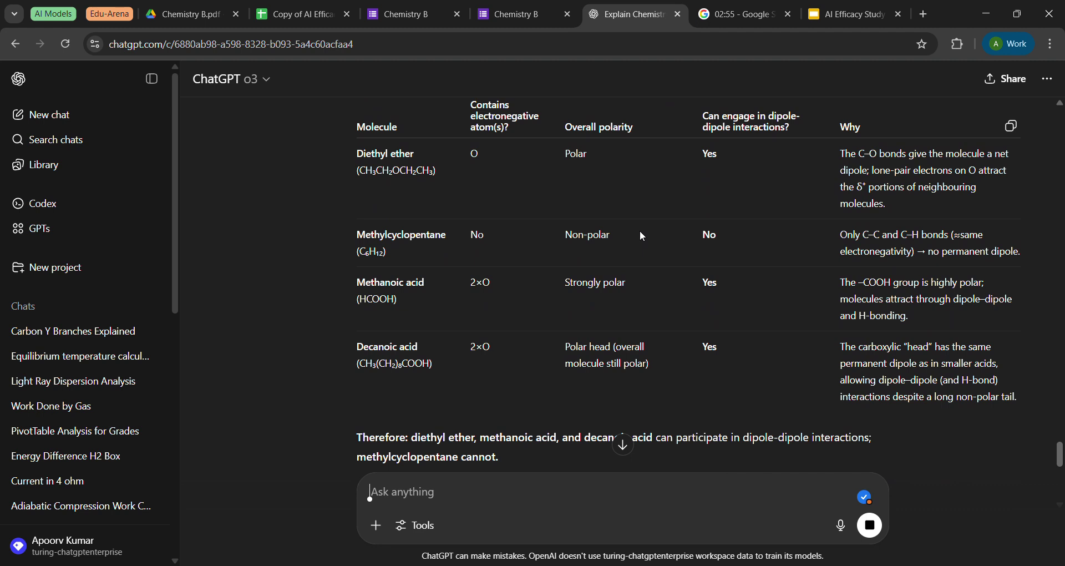
Examine ChatGPT's comparison of diethyl ether and methylcyclopentane, from the molar mass and shape rows through the key take-aways and closing summary.
{"action": "scroll", "coordinate": [640, 231], "scroll_direction": "up", "scroll_amount": 4}
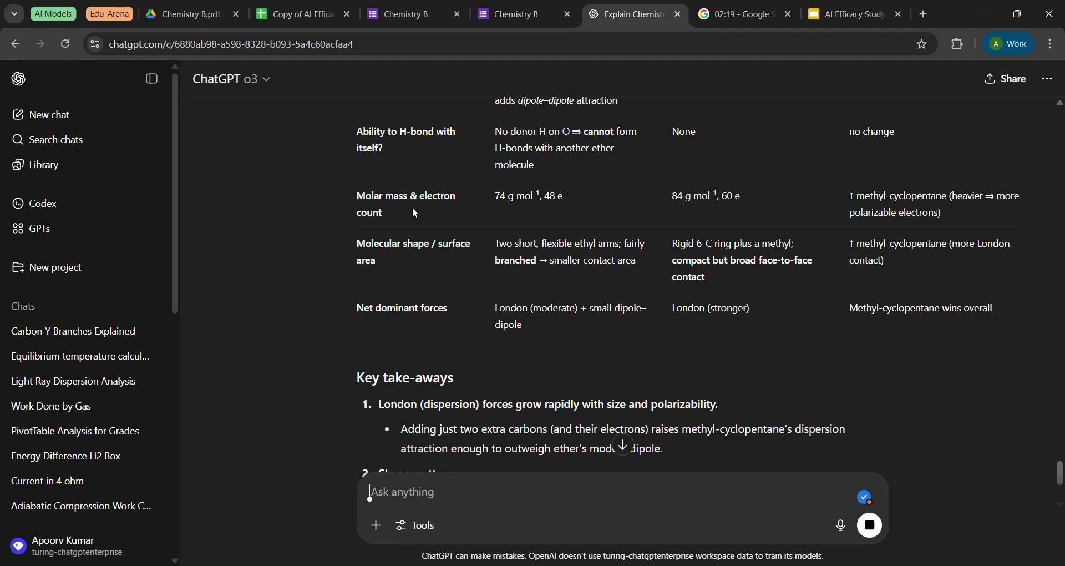
{"action": "scroll", "coordinate": [250, 213], "scroll_direction": "down", "scroll_amount": 2}
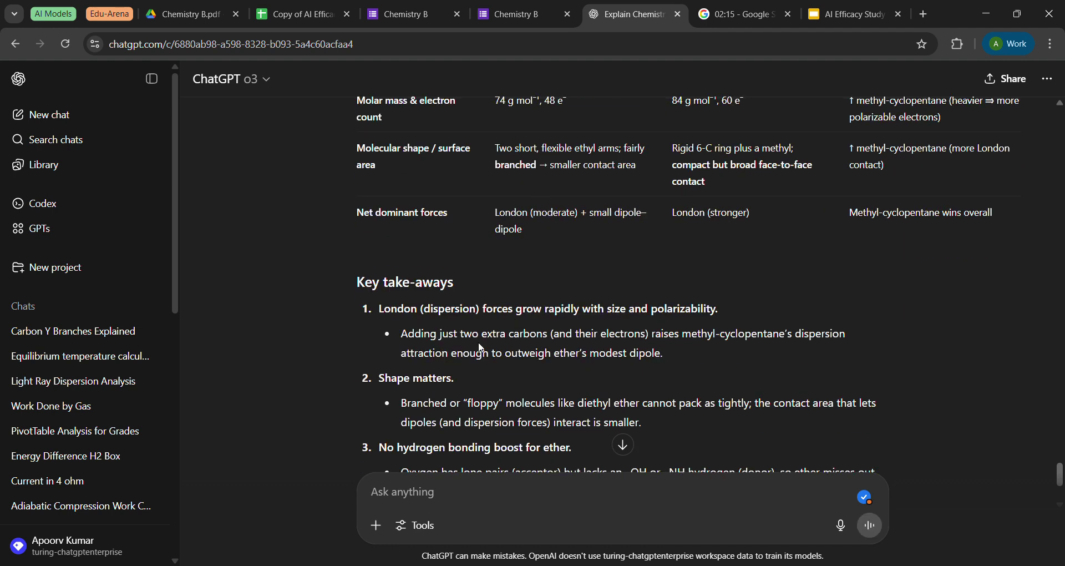
{"action": "left_click_drag", "start_coordinate": [502, 314], "coordinate": [664, 312]}
{"action": "left_click", "coordinate": [508, 319]}
{"action": "scroll", "coordinate": [409, 333], "scroll_direction": "down", "scroll_amount": 3}
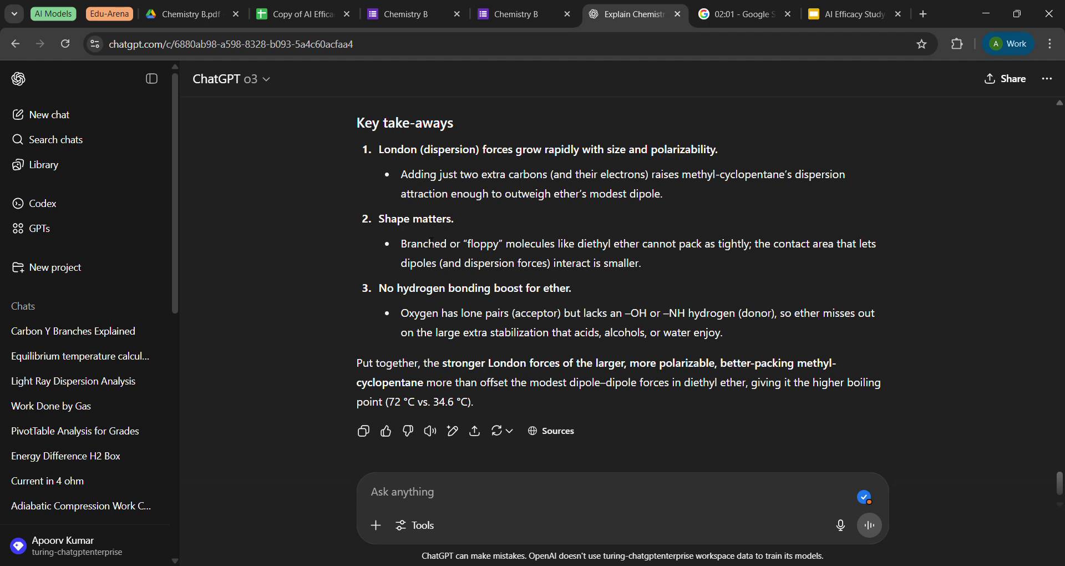
{"action": "scroll", "coordinate": [432, 244], "scroll_direction": "down", "scroll_amount": 1}
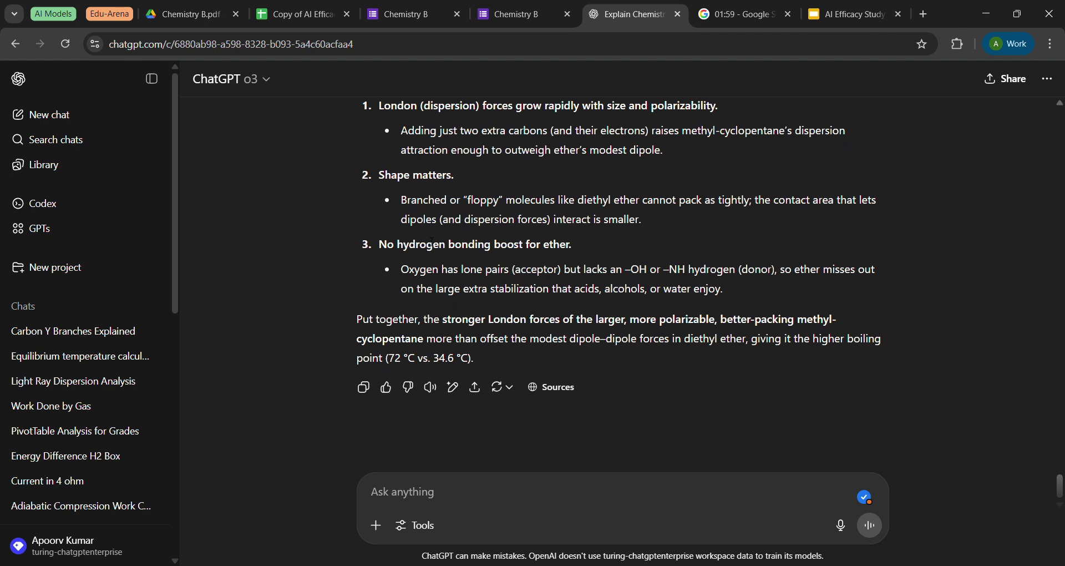
{"action": "left_click_drag", "start_coordinate": [444, 316], "coordinate": [699, 339]}
{"action": "scroll", "coordinate": [701, 336], "scroll_direction": "up", "scroll_amount": 15}
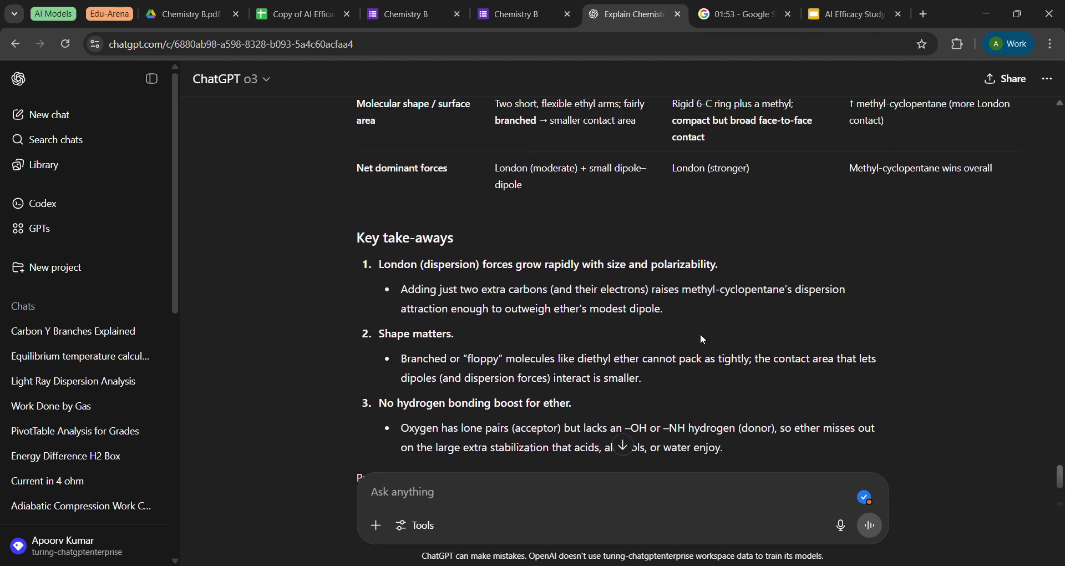
{"action": "scroll", "coordinate": [705, 340], "scroll_direction": "down", "scroll_amount": 7}
{"action": "scroll", "coordinate": [705, 340], "scroll_direction": "down", "scroll_amount": 5}
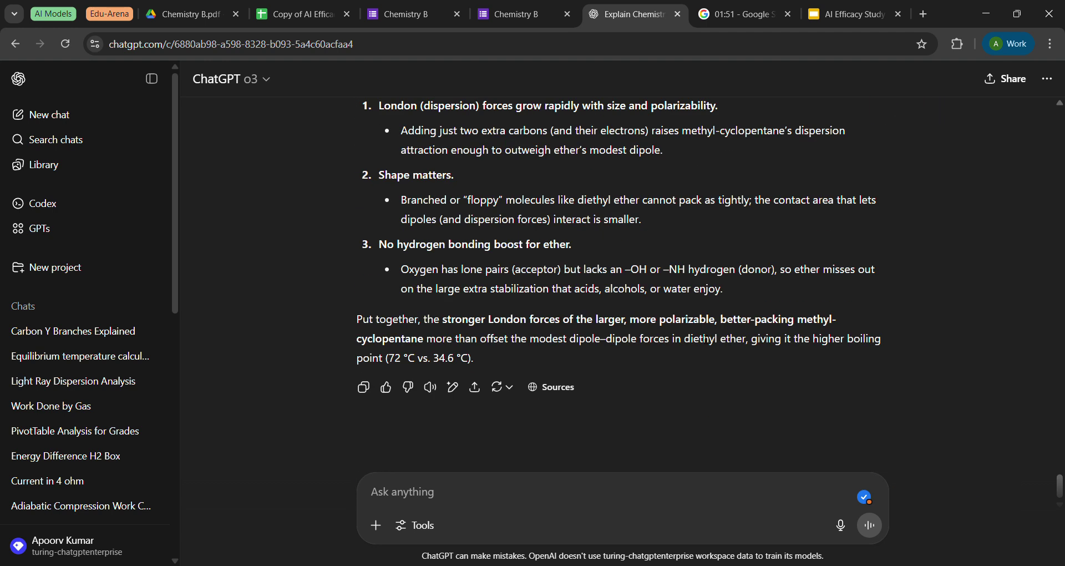
Return to the graded Chemistry B form at the dipole-dipole interactions question.
{"action": "left_click", "coordinate": [511, 17]}
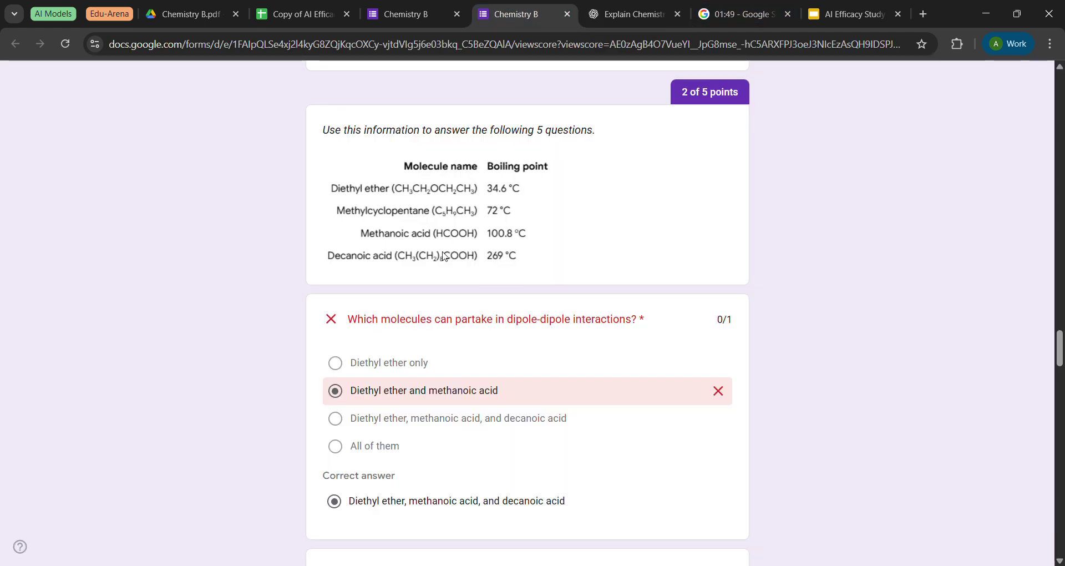
Copy the question about which molecules can mix with tetrafluoromethane (CF4) from the Chemistry B form into the ChatGPT message.
{"action": "scroll", "coordinate": [444, 269], "scroll_direction": "down", "scroll_amount": 7}
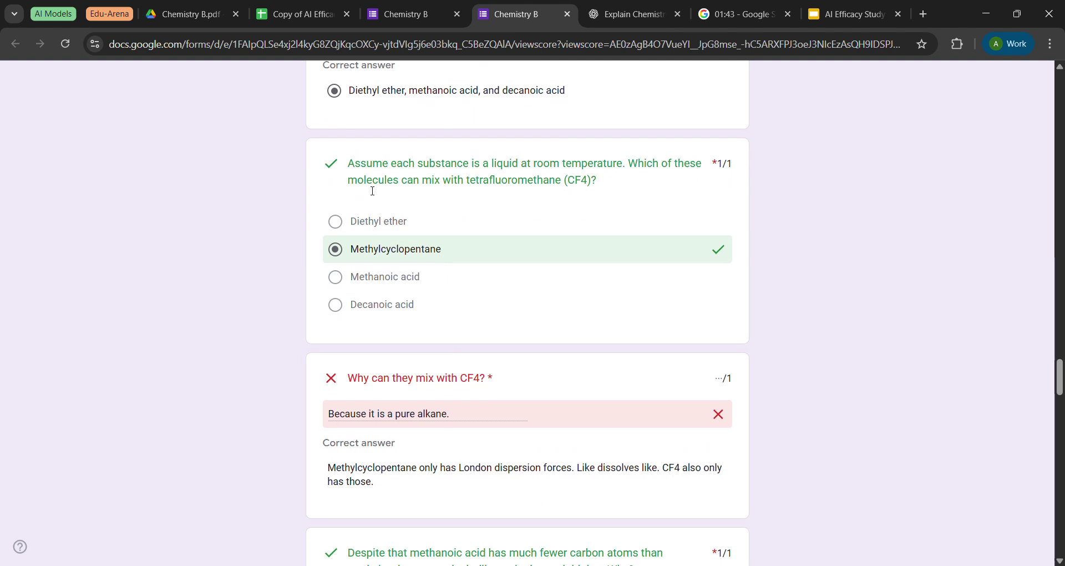
{"action": "left_click_drag", "start_coordinate": [356, 165], "coordinate": [611, 185]}
{"action": "key", "text": "ctrl+c"}
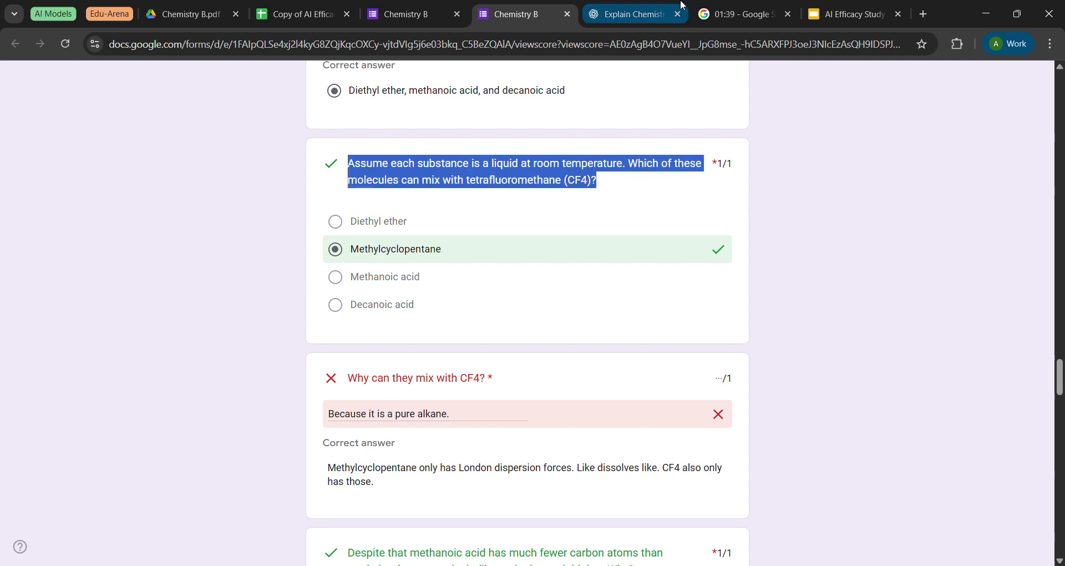
{"action": "left_click", "coordinate": [627, 14]}
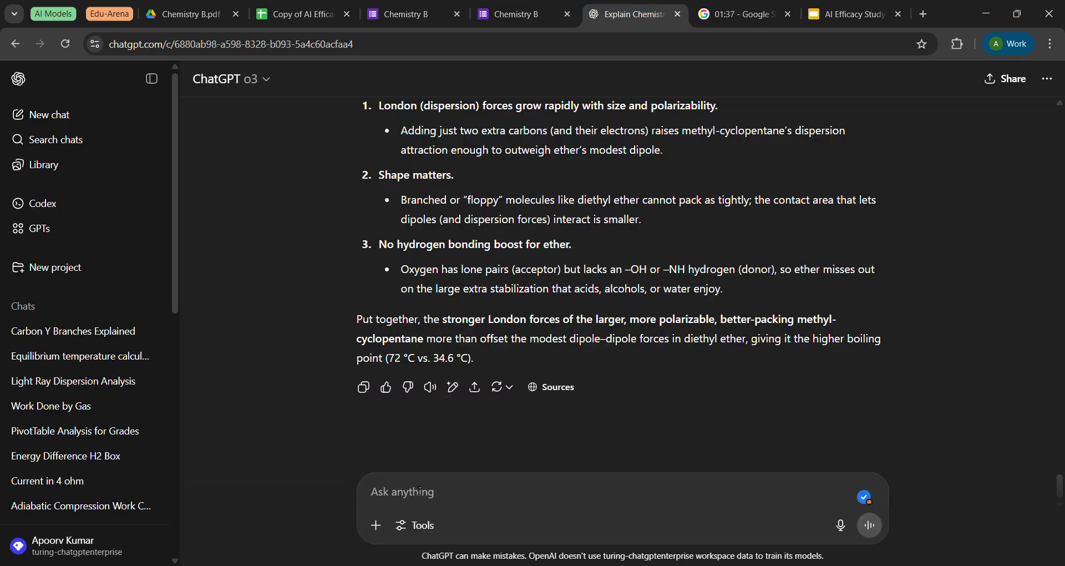
{"action": "key", "text": "ctrl+v"}
Add the form's four answer options, Diethyl ether through Decanoic acid, below the question without a blank line and send it to ChatGPT.
{"action": "left_click", "coordinate": [509, 14]}
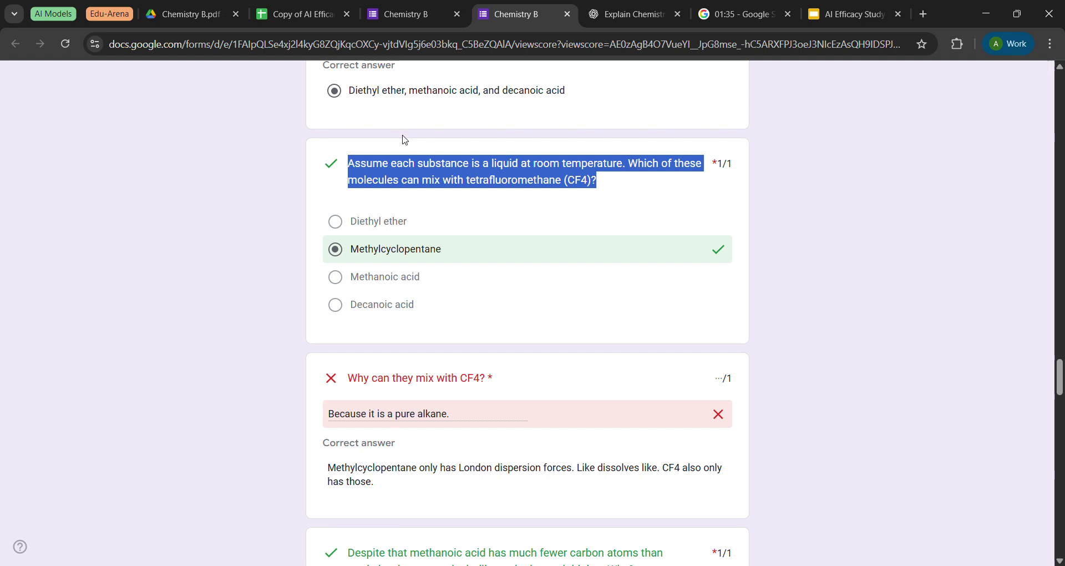
{"action": "left_click_drag", "start_coordinate": [354, 225], "coordinate": [420, 296]}
{"action": "key", "text": "ctrl+c"}
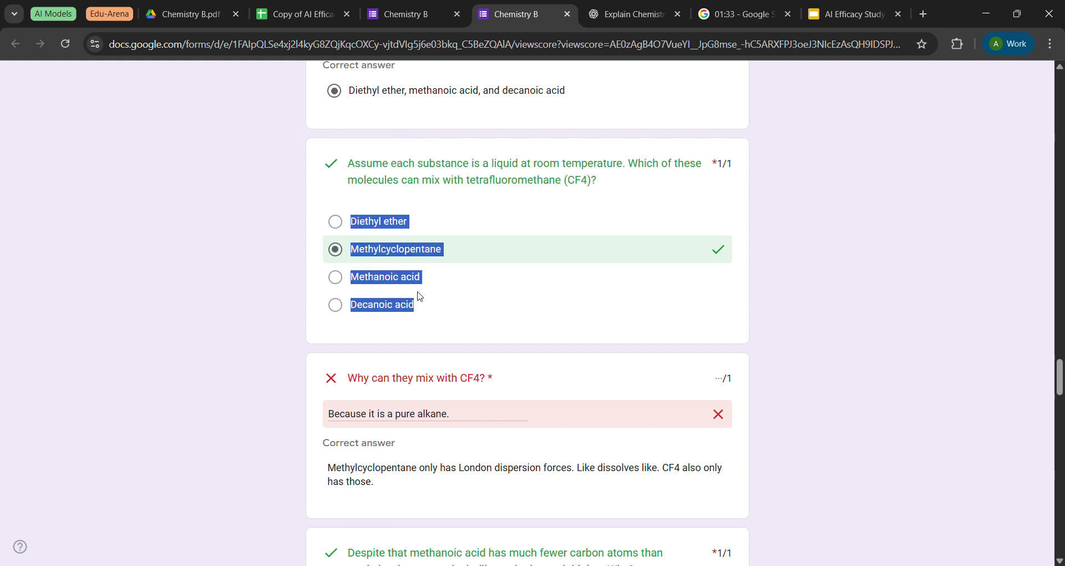
{"action": "left_click", "coordinate": [625, 8]}
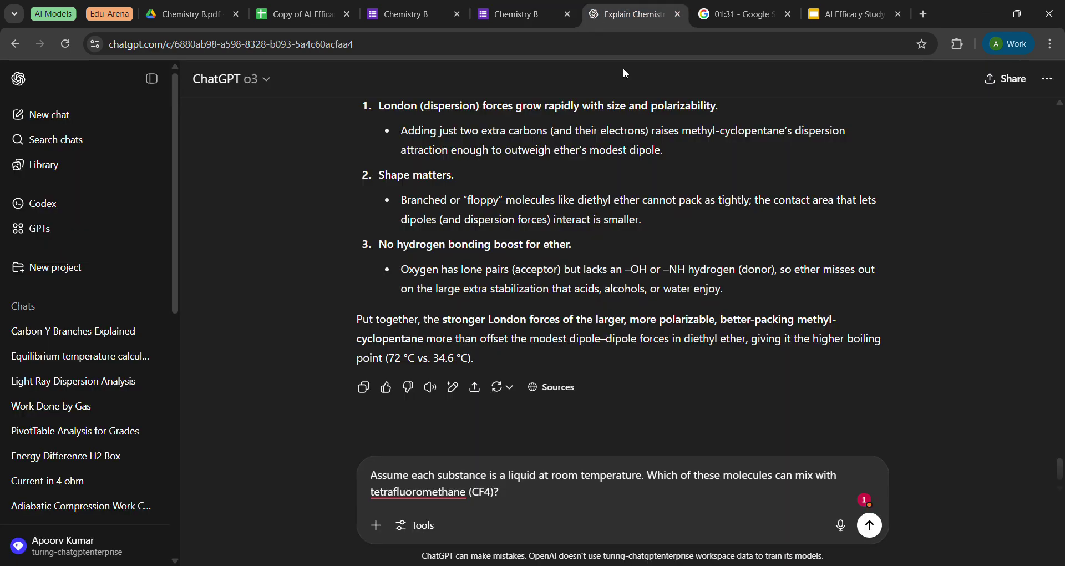
{"action": "key", "text": "shift+Return"}
{"action": "key", "text": "ctrl+v"}
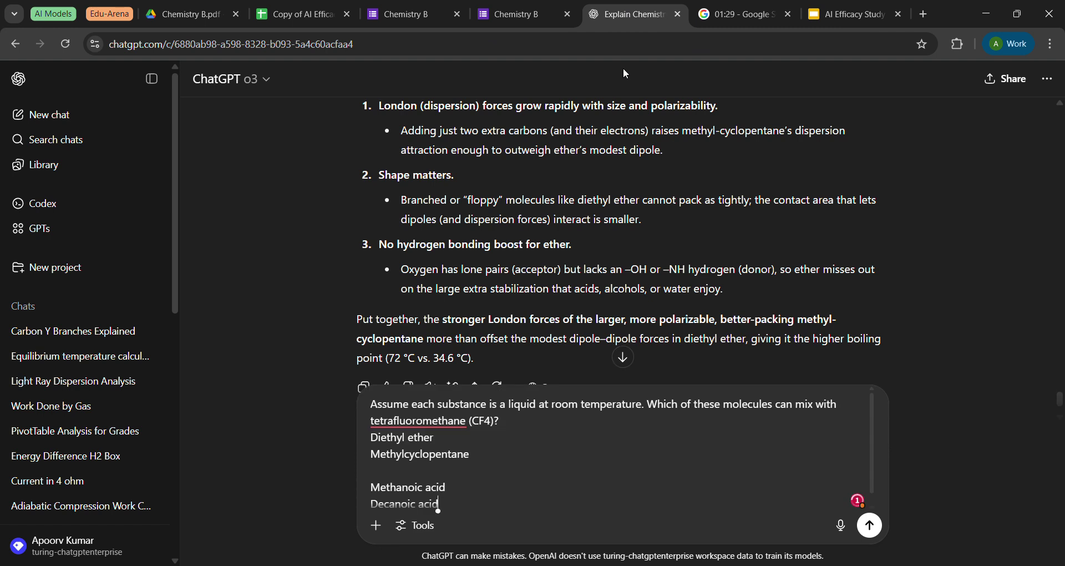
{"action": "key", "text": "Home"}
{"action": "key", "text": "Up"}
{"action": "key", "text": "BackSpace"}
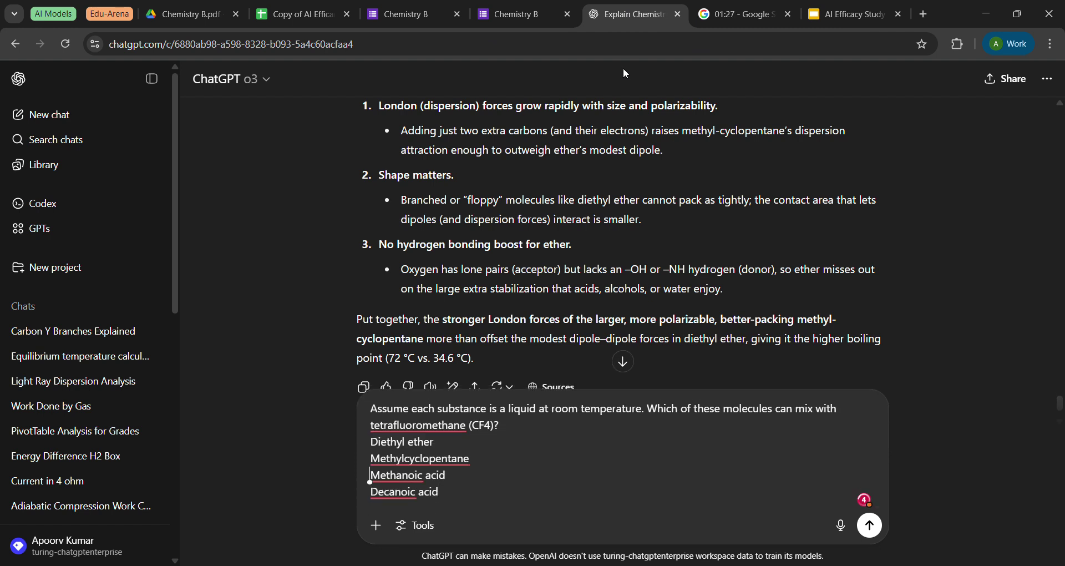
{"action": "key", "text": "Return"}
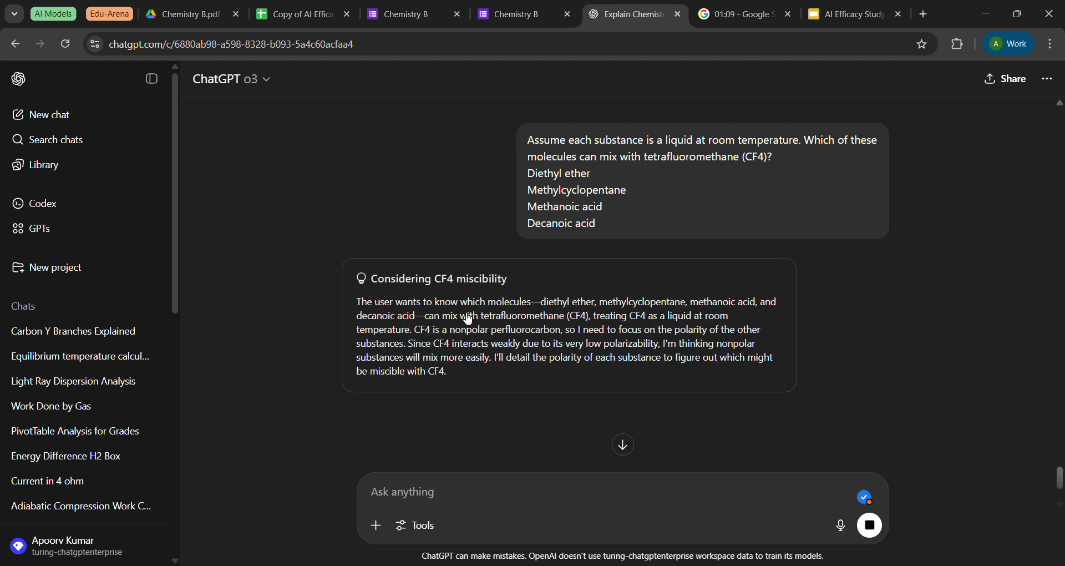
{"action": "scroll", "coordinate": [467, 320], "scroll_direction": "down", "scroll_amount": 1}
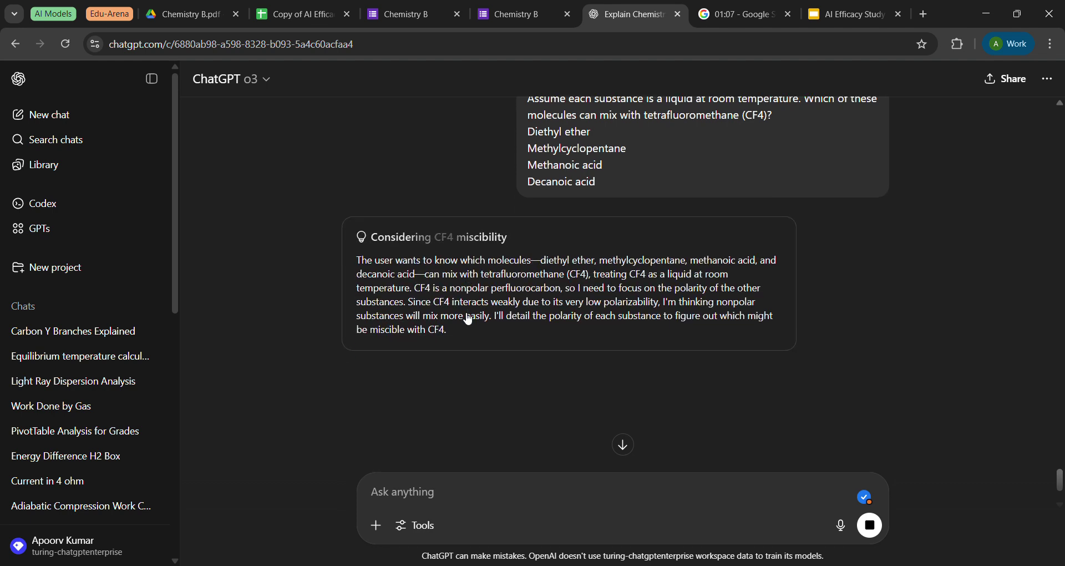
{"action": "scroll", "coordinate": [450, 317], "scroll_direction": "down", "scroll_amount": 1}
{"action": "scroll", "coordinate": [422, 319], "scroll_direction": "down", "scroll_amount": 1}
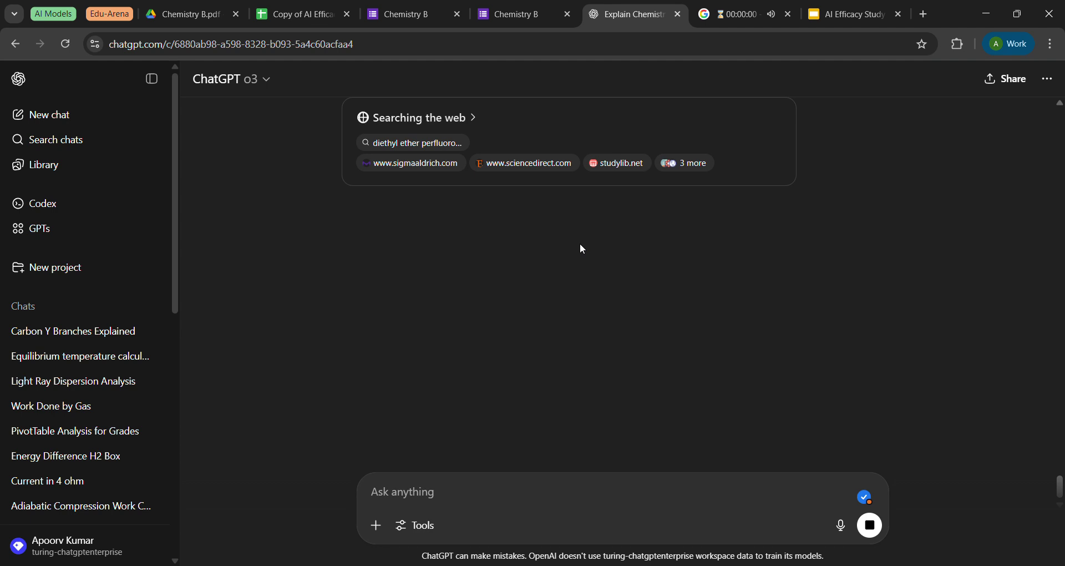
Switch to the Google timer and reset the finished countdown.
{"action": "left_click", "coordinate": [738, 14]}
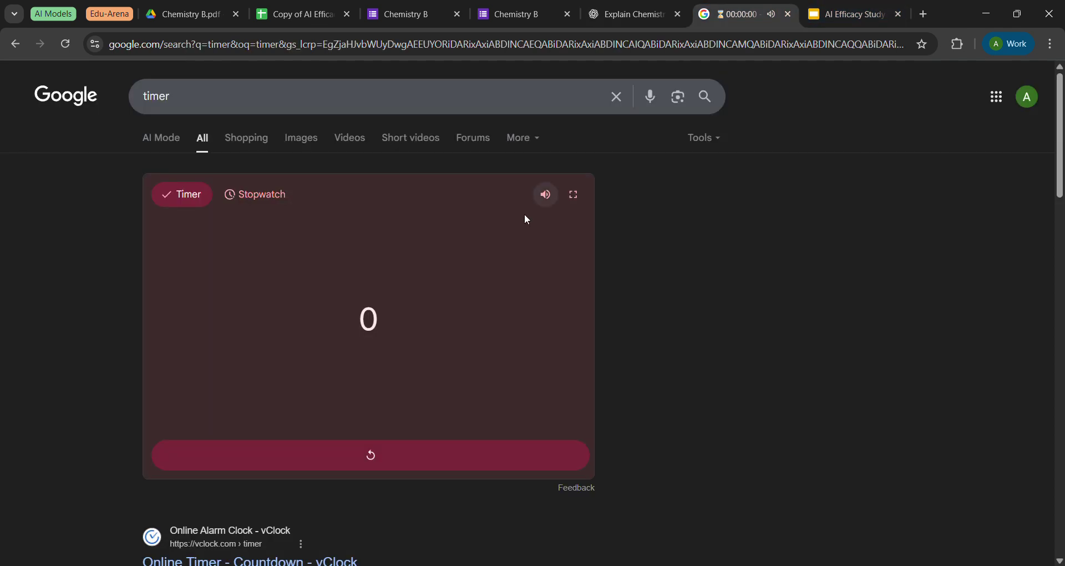
{"action": "left_click", "coordinate": [415, 347]}
Copy the first Guided Tutoring - Chemistry question, about IUPAC rules for straight-chain alkanes, from the AI Efficacy Study slides and return to ChatGPT.
{"action": "left_click", "coordinate": [846, 14]}
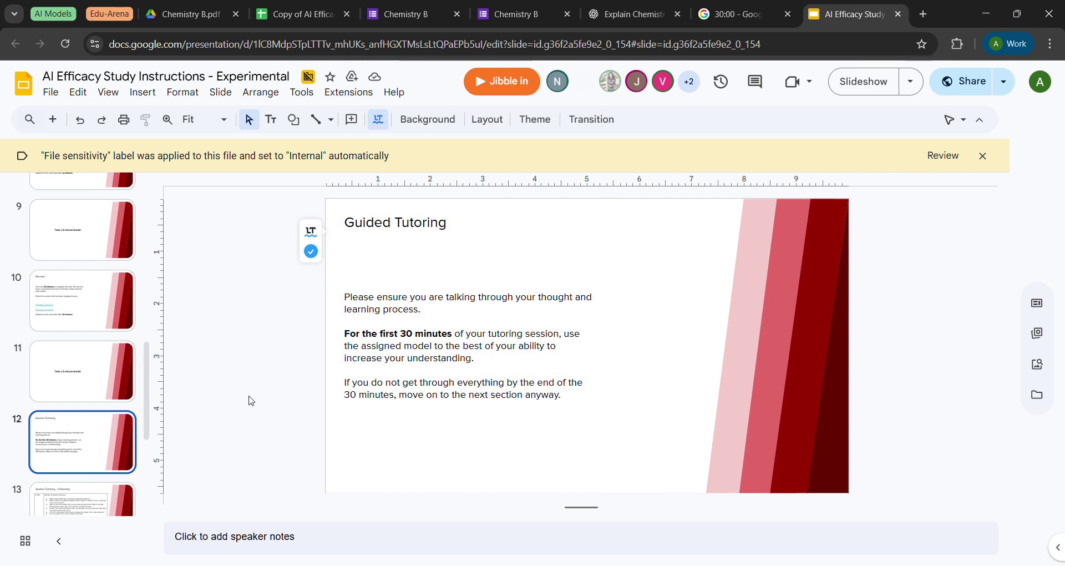
{"action": "scroll", "coordinate": [251, 401], "scroll_direction": "down", "scroll_amount": 1}
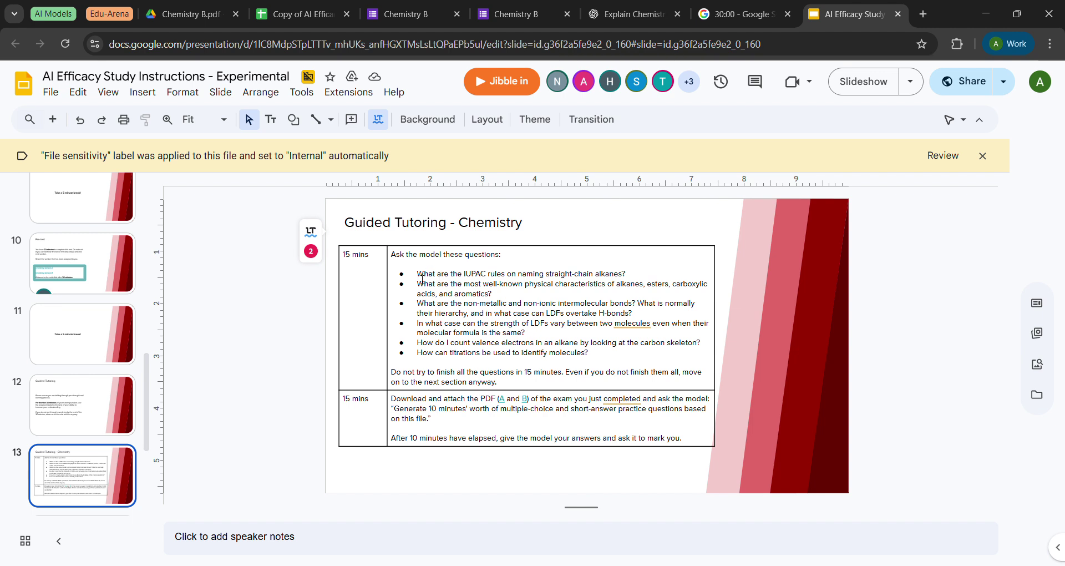
{"action": "left_click", "coordinate": [422, 278]}
{"action": "left_click_drag", "start_coordinate": [417, 273], "coordinate": [633, 274]}
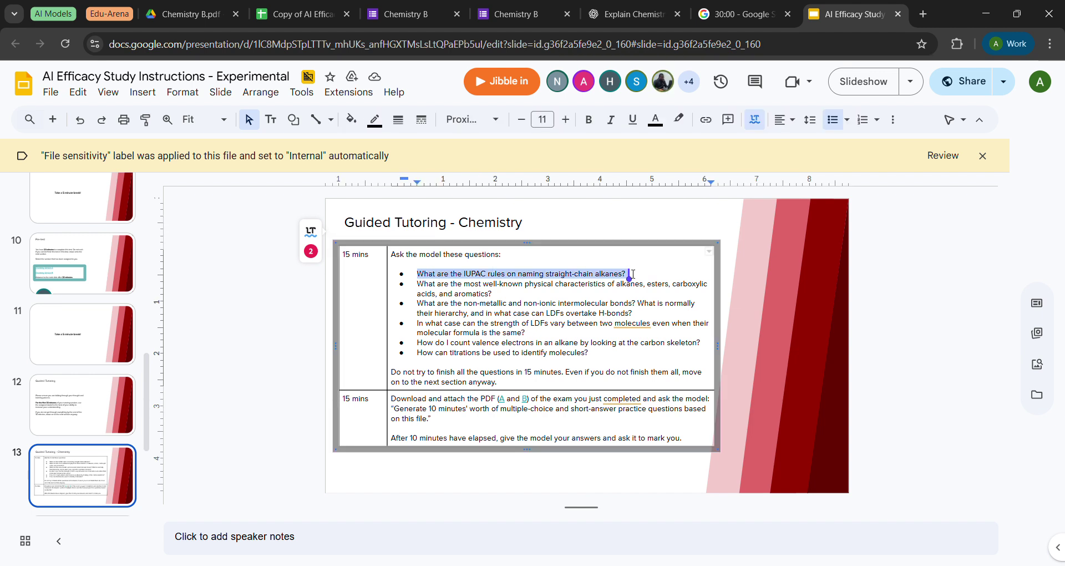
{"action": "left_click", "coordinate": [633, 14]}
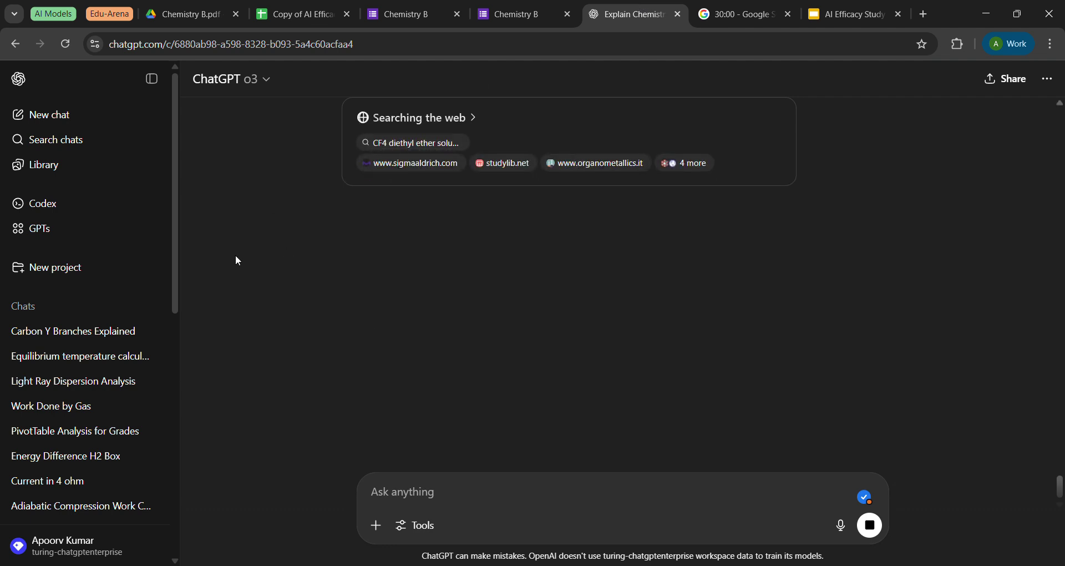
Set the Google countdown timer to 15:00 and return to the ChatGPT conversation.
{"action": "left_click", "coordinate": [738, 14]}
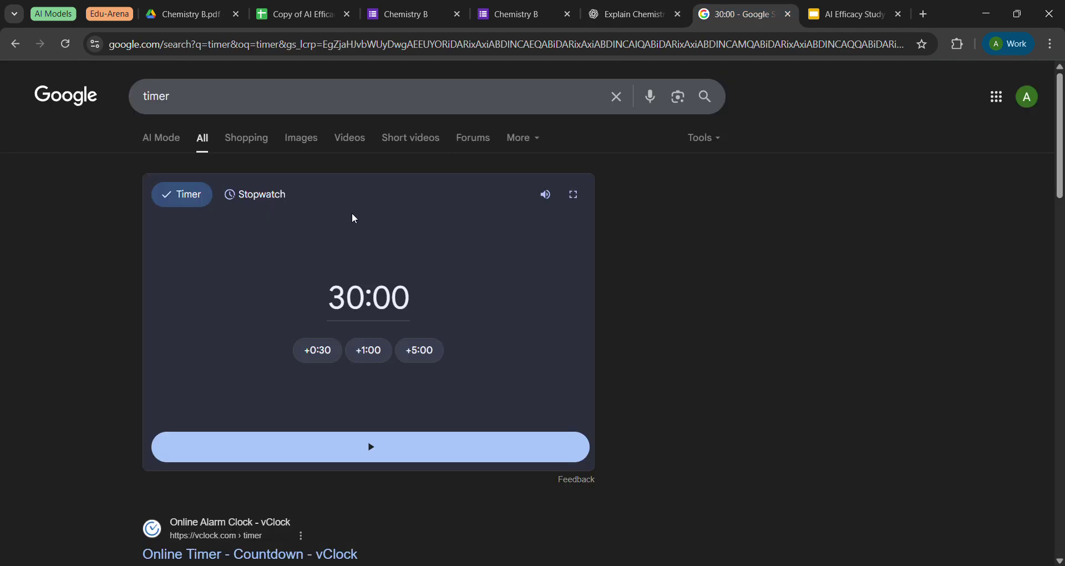
{"action": "left_click", "coordinate": [367, 297]}
{"action": "key", "text": "BackSpace"}
{"action": "key", "text": "BackSpace"}
{"action": "key", "text": "BackSpace"}
{"action": "key", "text": "BackSpace"}
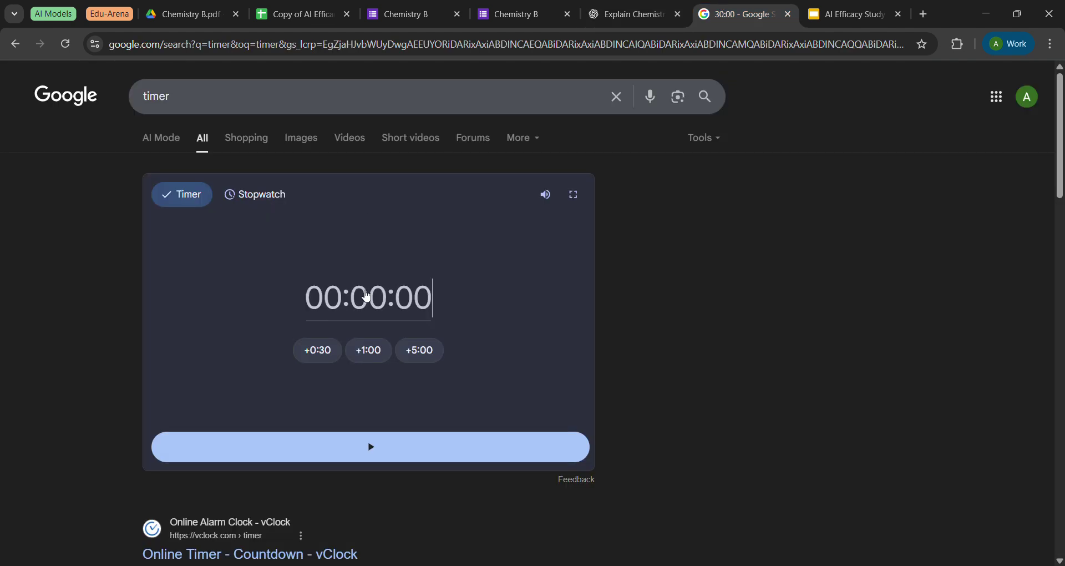
{"action": "type", "text": "1500"}
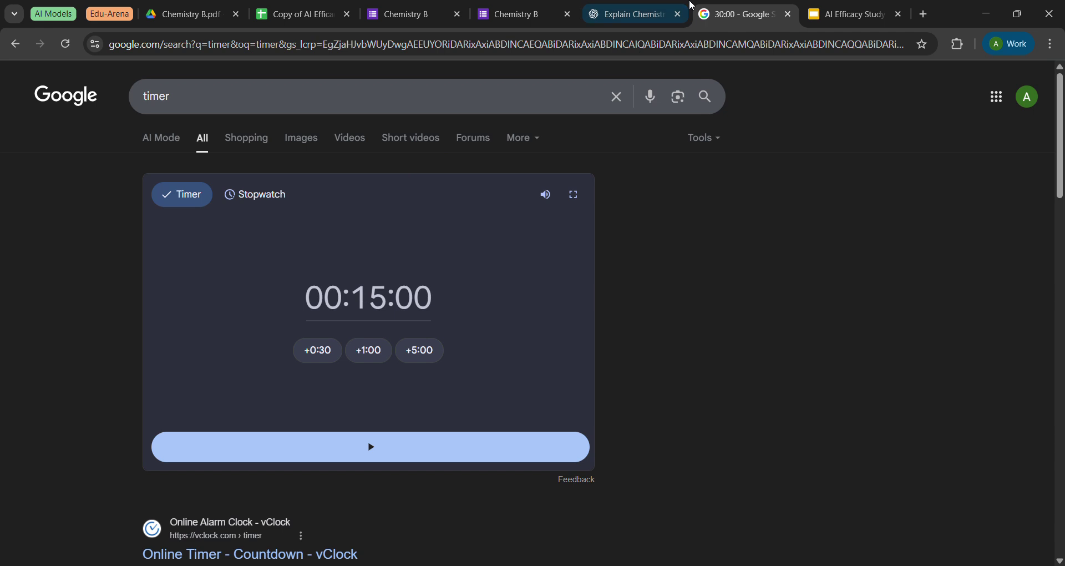
{"action": "left_click", "coordinate": [691, 8]}
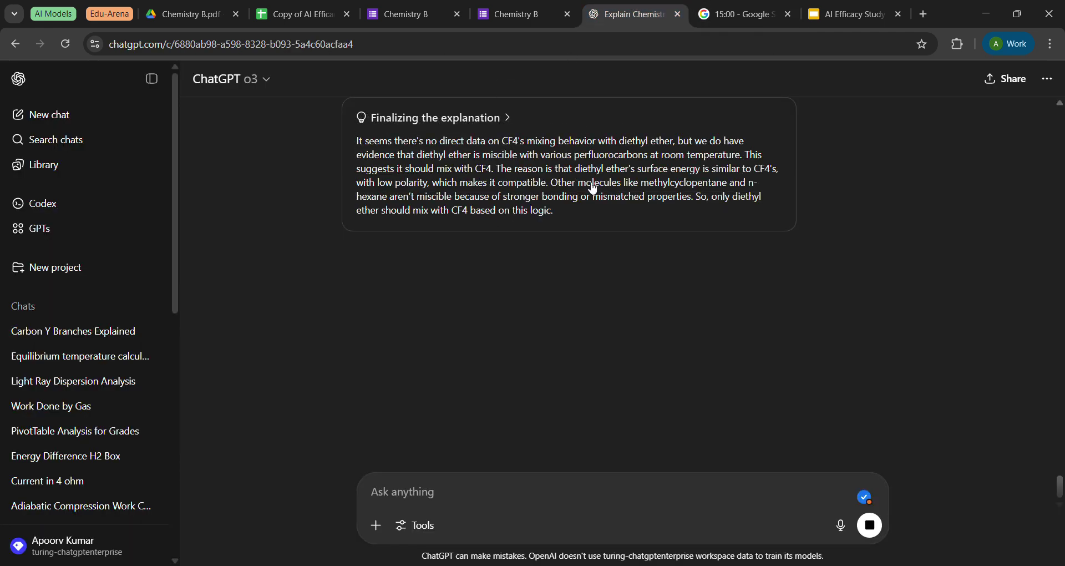
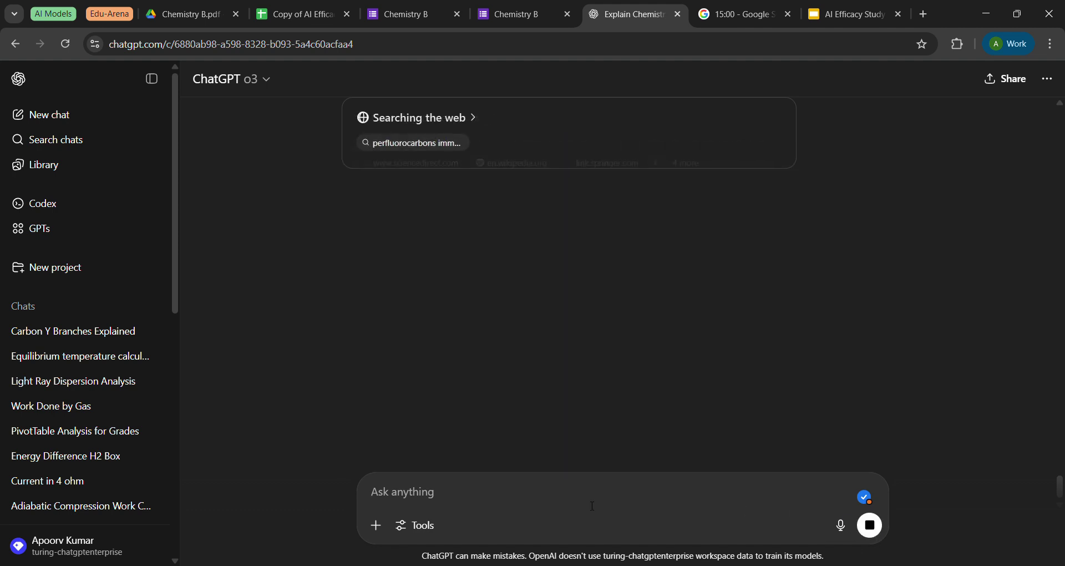
Start the 15-minute countdown and ask ChatGPT "What are the IUPAC rules on naming straight-chain alkanes?".
{"action": "left_click", "coordinate": [730, 6]}
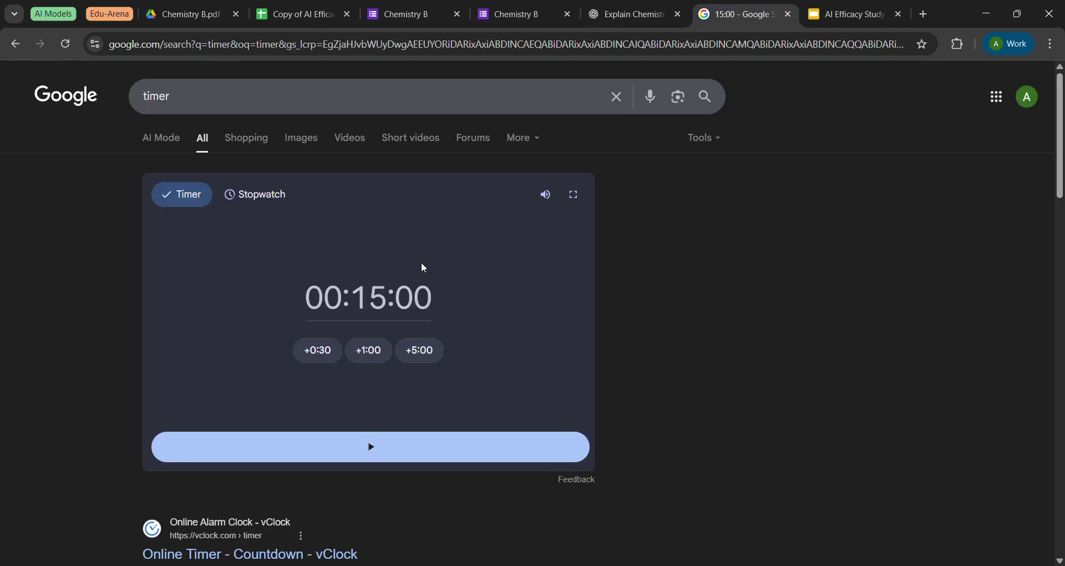
{"action": "left_click", "coordinate": [411, 444]}
{"action": "left_click", "coordinate": [630, 6]}
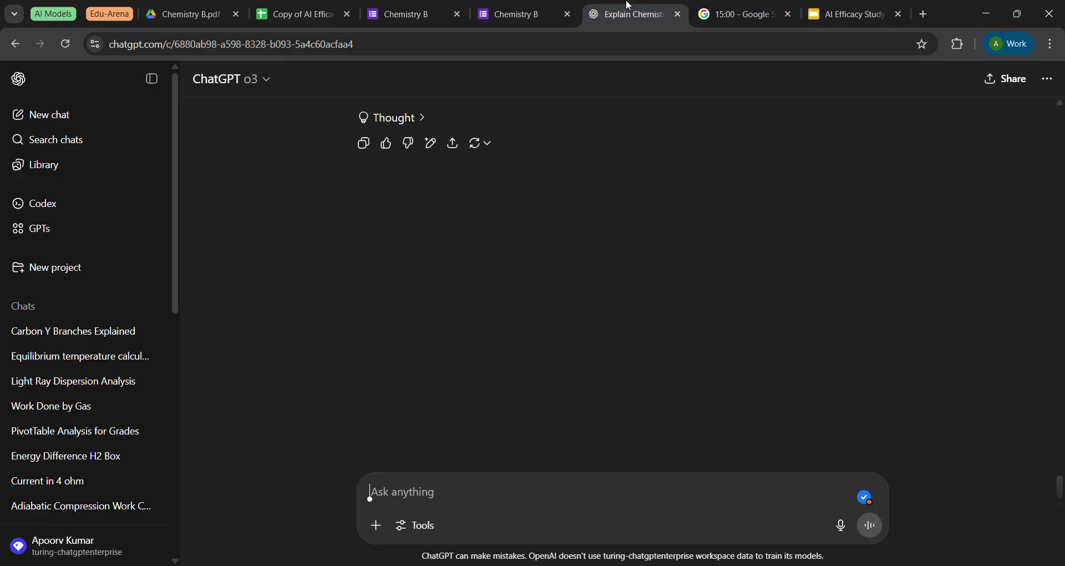
{"action": "type", "text": "What are the IUPAC rules on naming straight-chain alkanes?"}
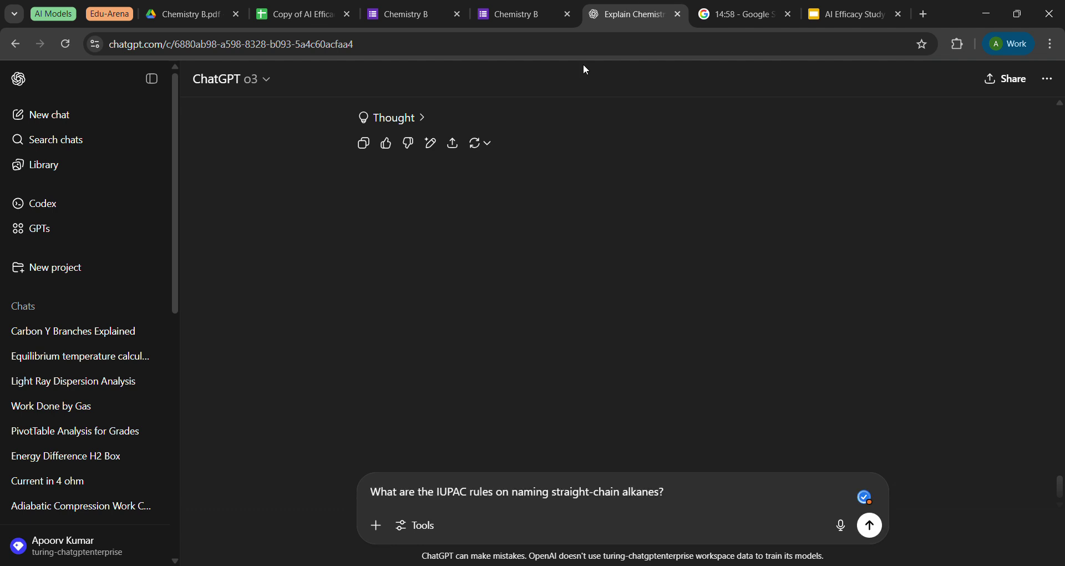
{"action": "key", "text": "Return"}
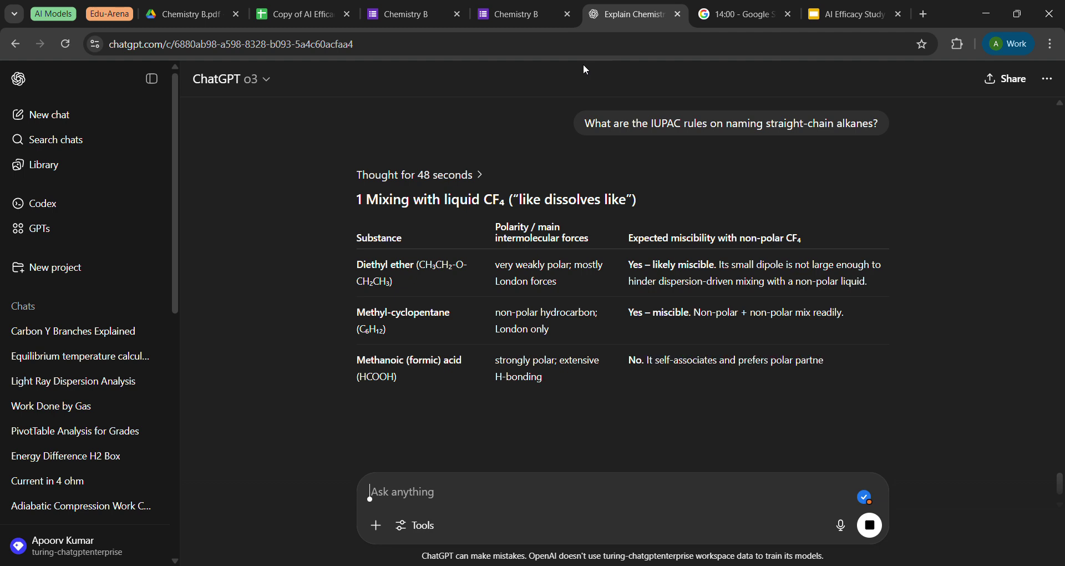
Review ChatGPT's reply on mixing with liquid CF4 and the start of its IUPAC alkane naming rules.
{"action": "scroll", "coordinate": [584, 183], "scroll_direction": "up", "scroll_amount": 5}
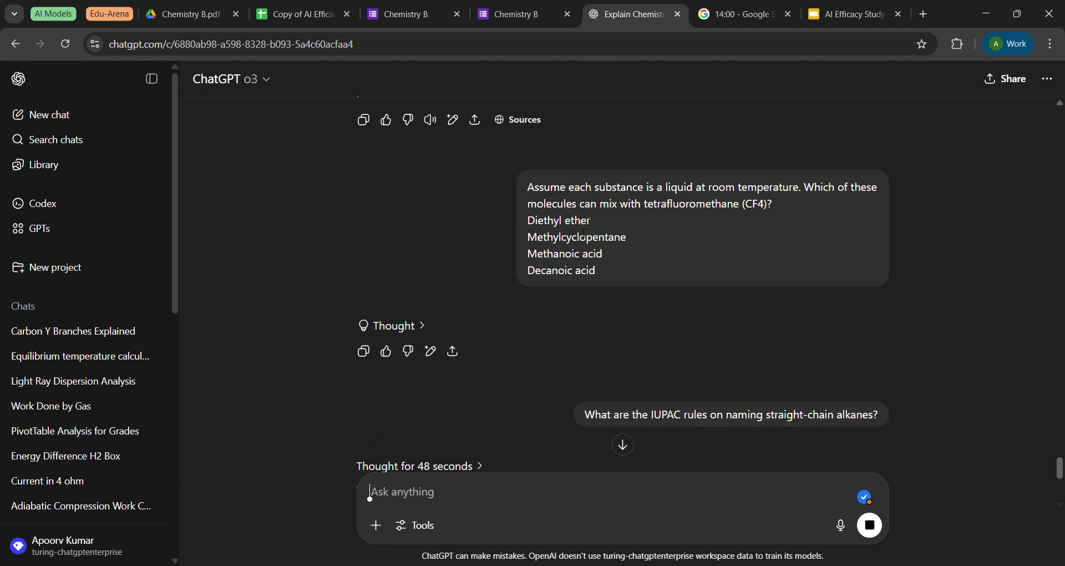
{"action": "scroll", "coordinate": [581, 233], "scroll_direction": "down", "scroll_amount": 6}
{"action": "scroll", "coordinate": [581, 233], "scroll_direction": "down", "scroll_amount": 2}
{"action": "scroll", "coordinate": [579, 231], "scroll_direction": "up", "scroll_amount": 5}
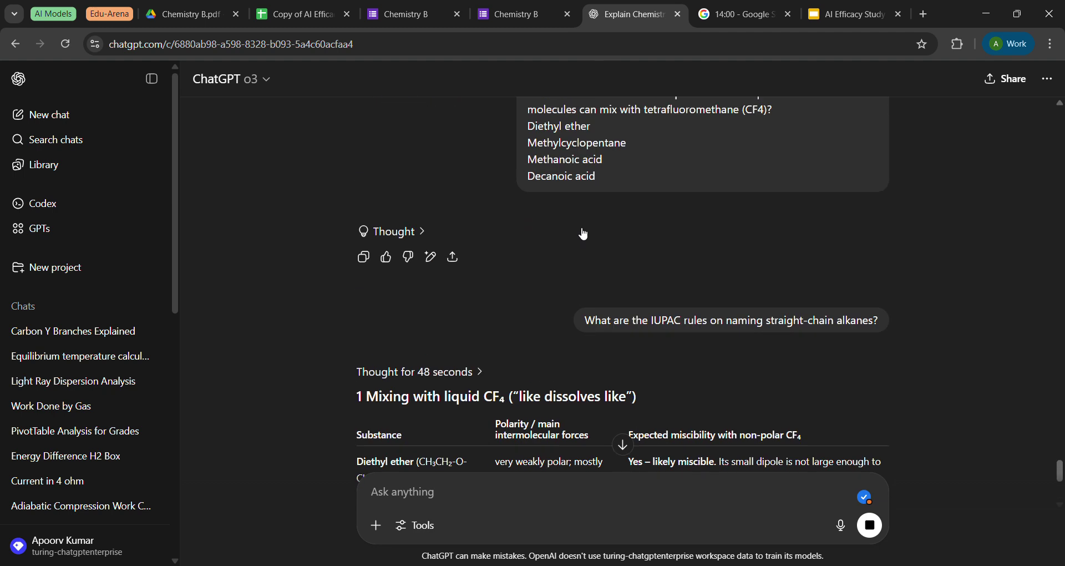
{"action": "scroll", "coordinate": [579, 231], "scroll_direction": "down", "scroll_amount": 6}
{"action": "scroll", "coordinate": [554, 291], "scroll_direction": "up", "scroll_amount": 6}
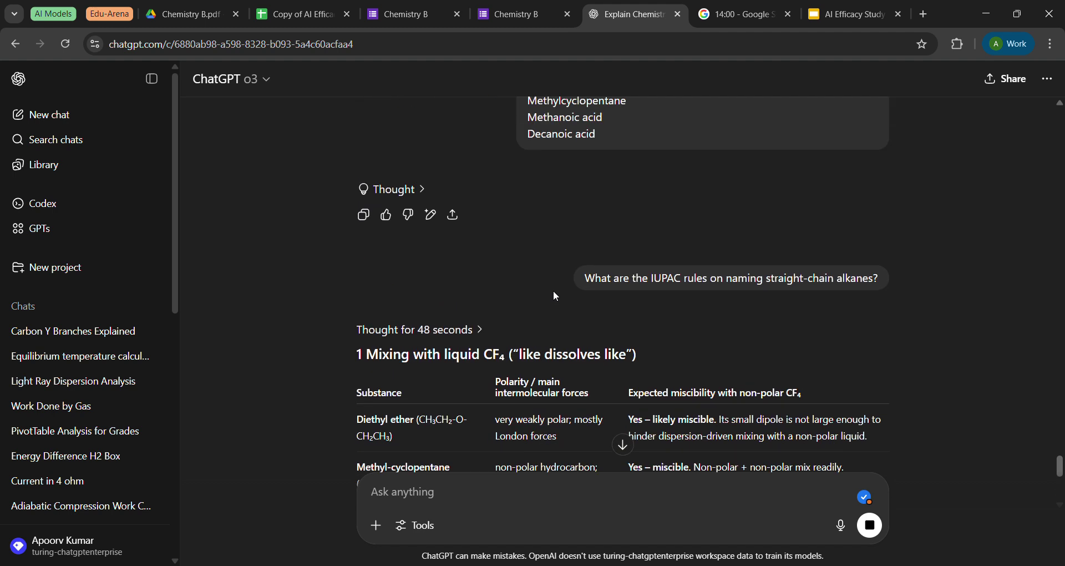
{"action": "scroll", "coordinate": [559, 296], "scroll_direction": "down", "scroll_amount": 6}
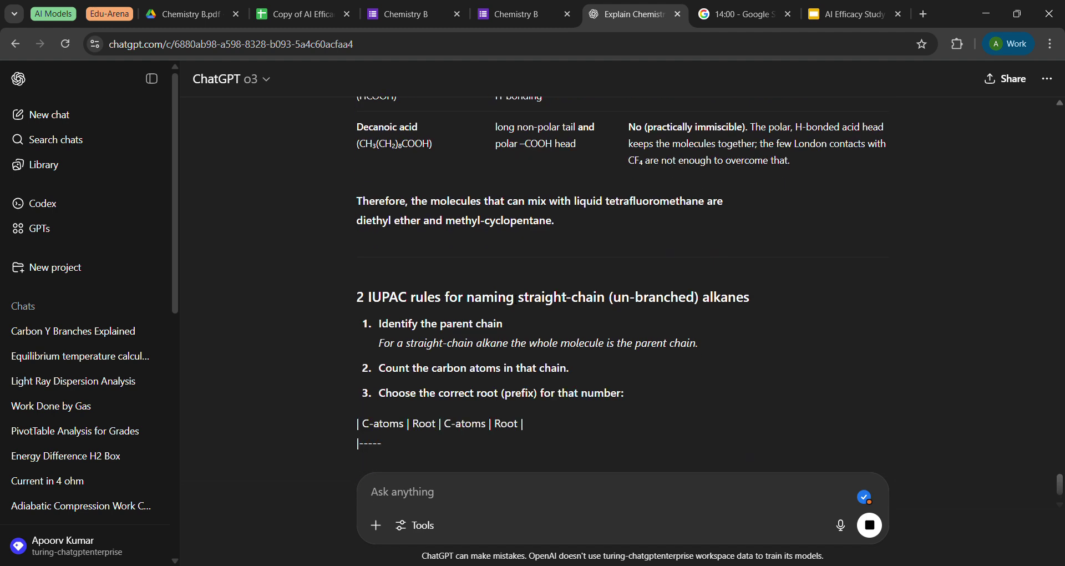
{"action": "scroll", "coordinate": [421, 312], "scroll_direction": "down", "scroll_amount": 2}
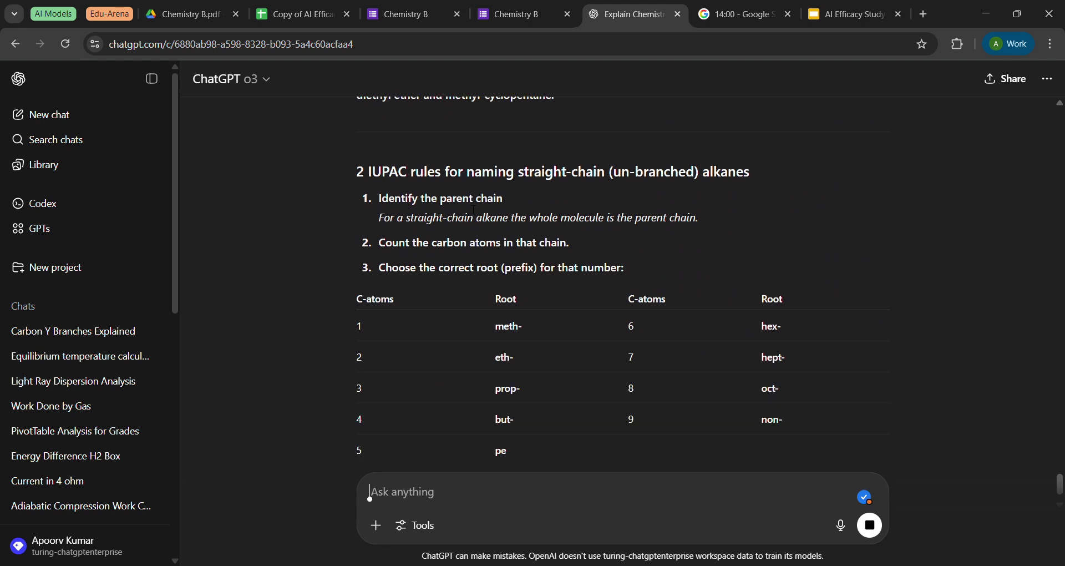
Check the time remaining on the countdown and read the rest of ChatGPT's straight-chain alkane naming rules.
{"action": "left_click", "coordinate": [743, 4]}
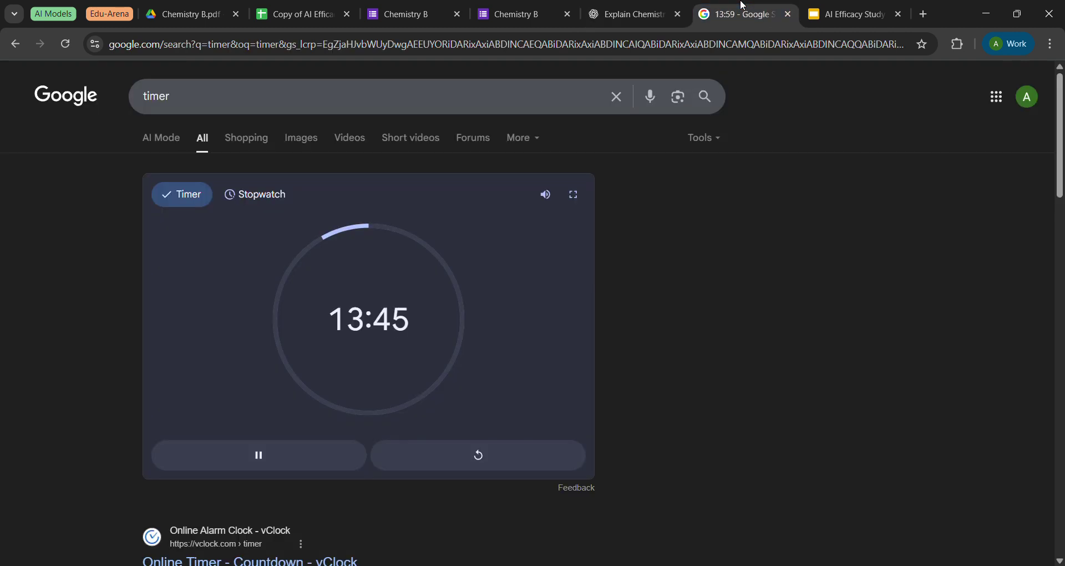
{"action": "left_click", "coordinate": [629, 15]}
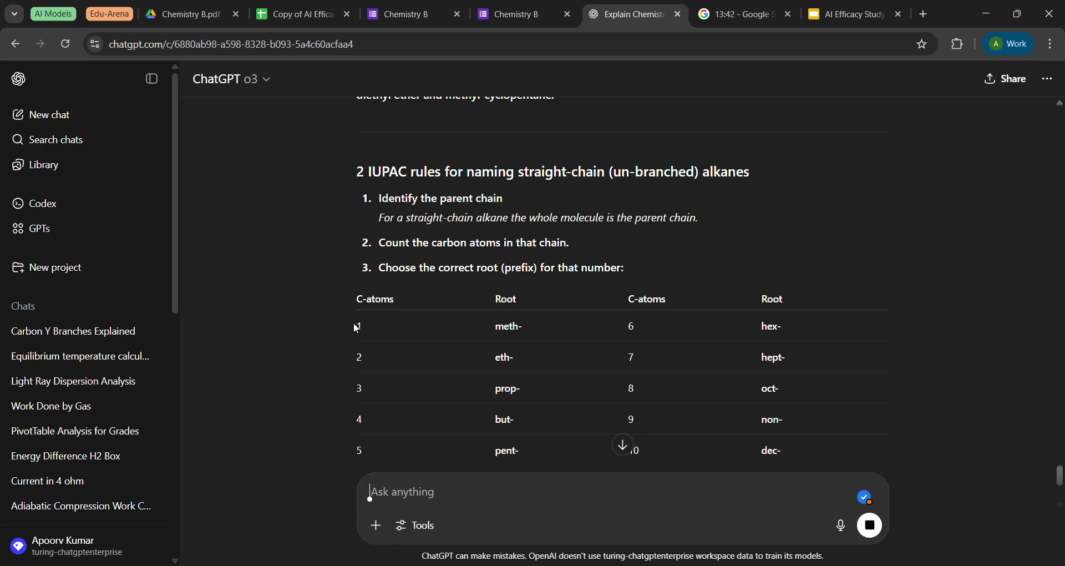
{"action": "scroll", "coordinate": [356, 328], "scroll_direction": "down", "scroll_amount": 1}
{"action": "scroll", "coordinate": [355, 328], "scroll_direction": "down", "scroll_amount": 3}
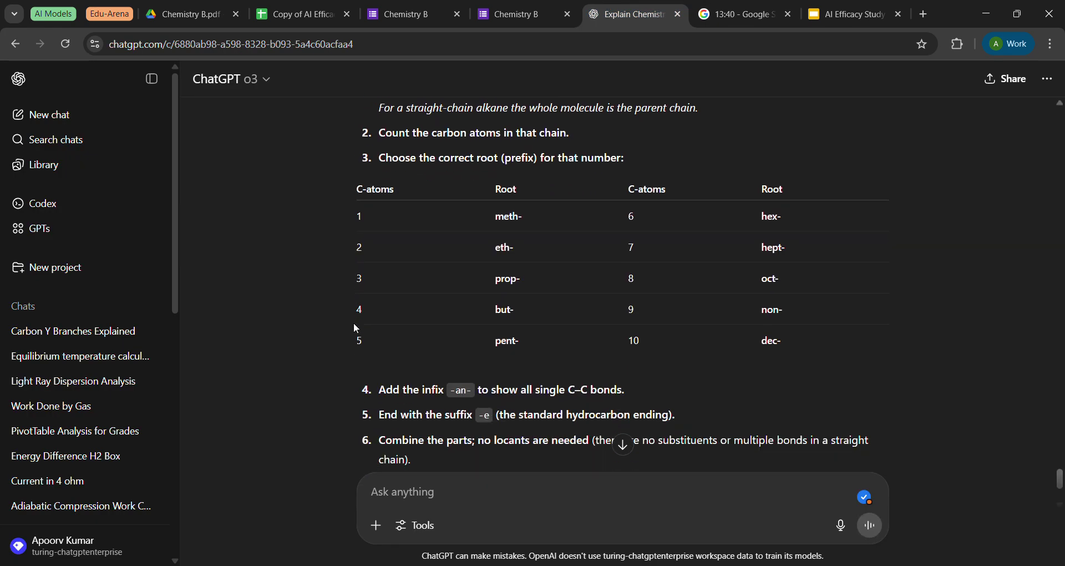
{"action": "scroll", "coordinate": [355, 328], "scroll_direction": "down", "scroll_amount": 2}
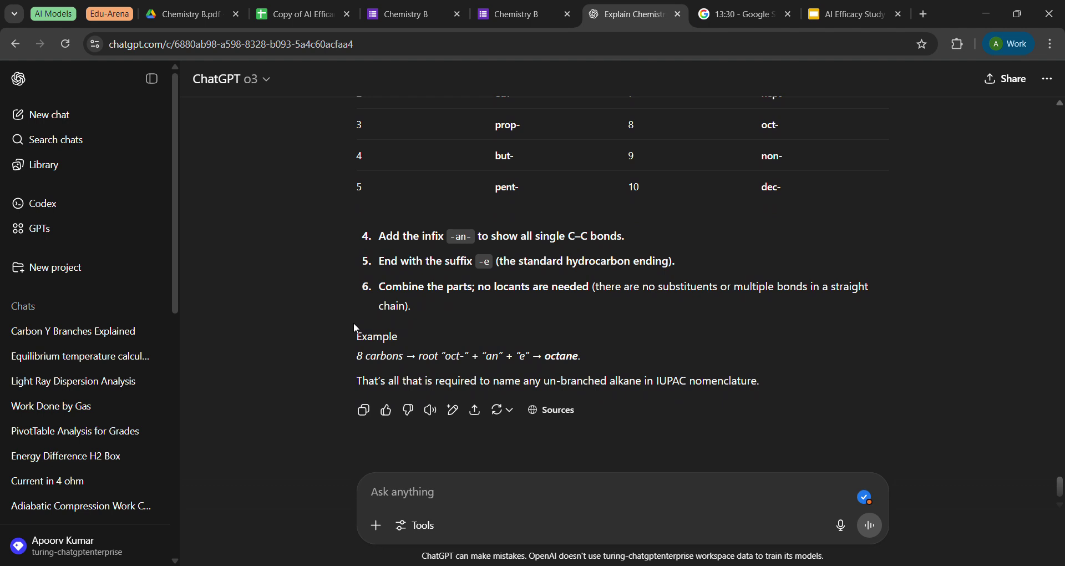
{"action": "scroll", "coordinate": [355, 328], "scroll_direction": "down", "scroll_amount": 1}
{"action": "scroll", "coordinate": [354, 321], "scroll_direction": "up", "scroll_amount": 5}
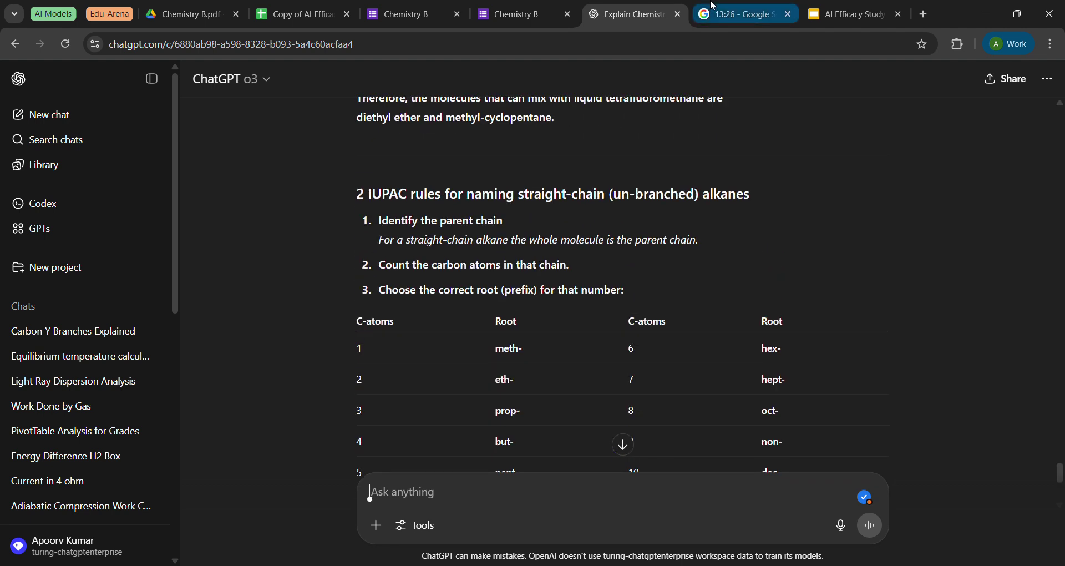
Copy the study slide's second question and ask ChatGPT "What are the most well-known physical characteristics of alkanes, esters, carboxylic acids, and aromatics?".
{"action": "left_click", "coordinate": [846, 14]}
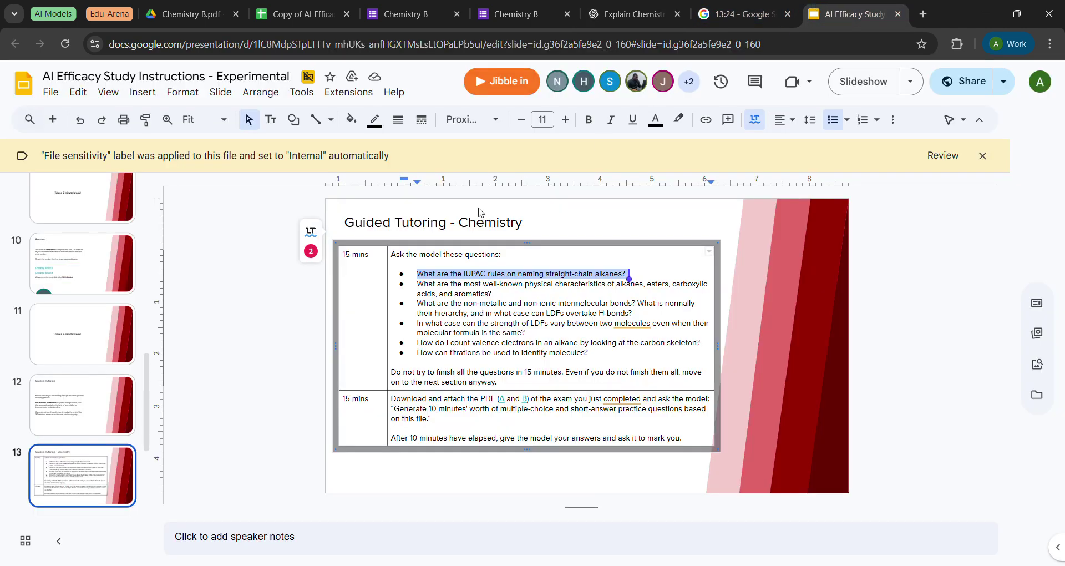
{"action": "left_click", "coordinate": [424, 285]}
{"action": "key", "text": "shift+End"}
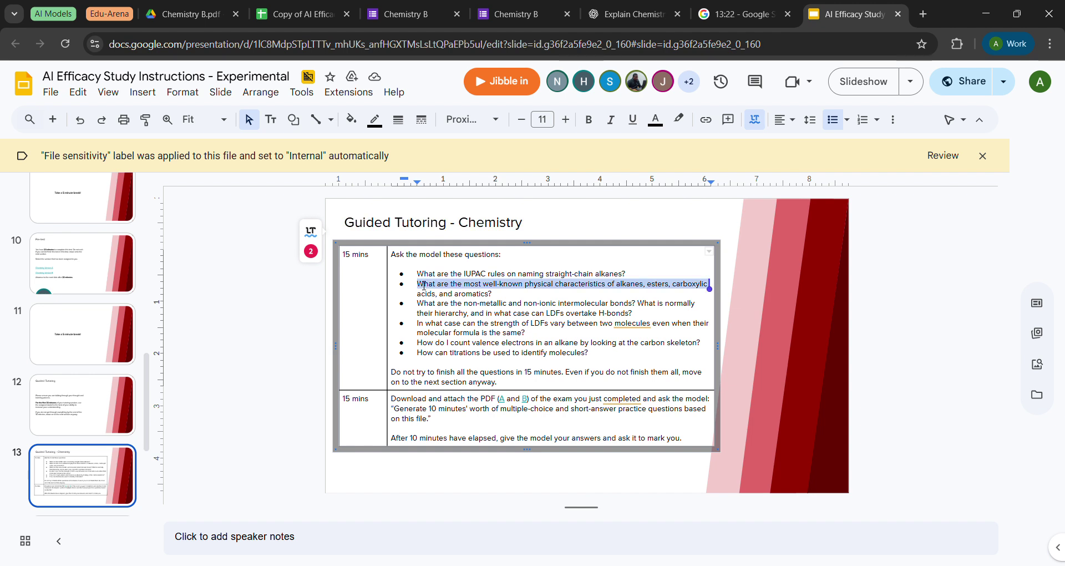
{"action": "key", "text": "shift+Down"}
{"action": "key", "text": "ctrl+c"}
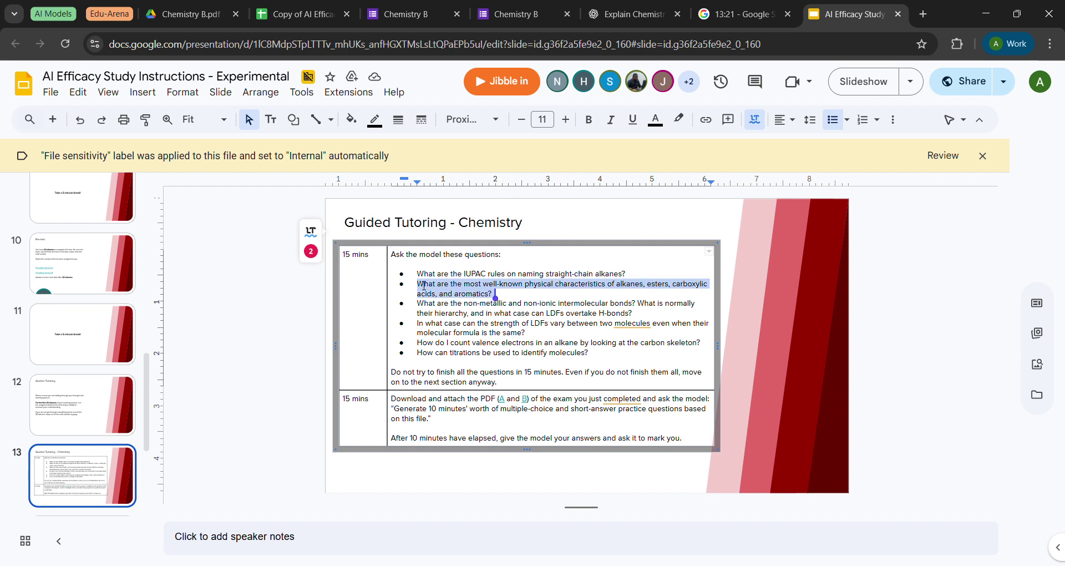
{"action": "left_click", "coordinate": [659, 6]}
{"action": "key", "text": "ctrl+v"}
{"action": "key", "text": "Return"}
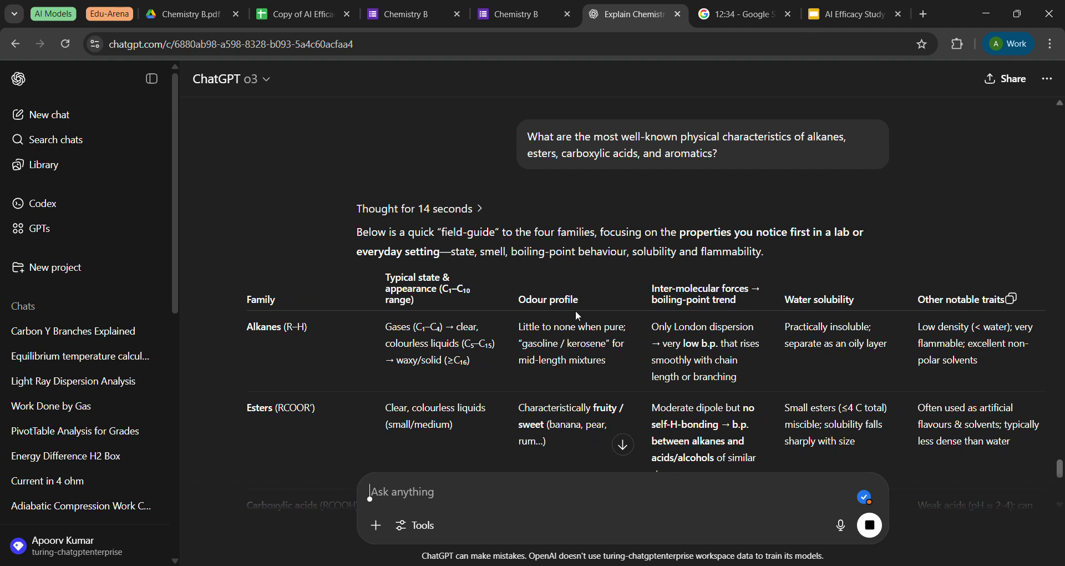
Read ChatGPT's comparison table on the state, odour, boiling-point trend and solubility of alkanes, esters, carboxylic acids and aromatic hydrocarbons.
{"action": "scroll", "coordinate": [524, 321], "scroll_direction": "down", "scroll_amount": 1}
{"action": "scroll", "coordinate": [524, 322], "scroll_direction": "down", "scroll_amount": 2}
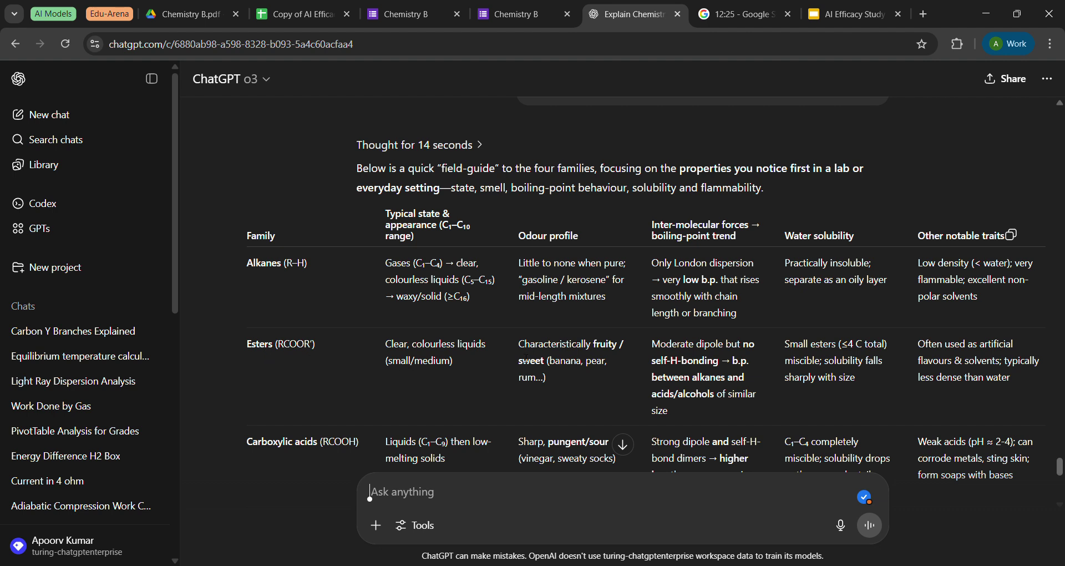
{"action": "scroll", "coordinate": [525, 358], "scroll_direction": "down", "scroll_amount": 2}
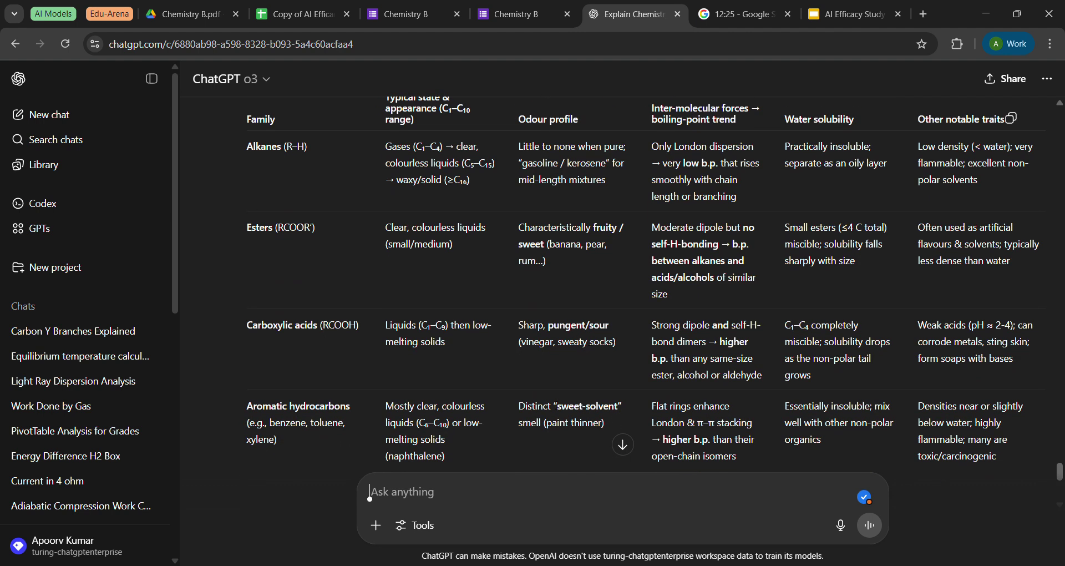
{"action": "left_click_drag", "start_coordinate": [553, 406], "coordinate": [622, 408]}
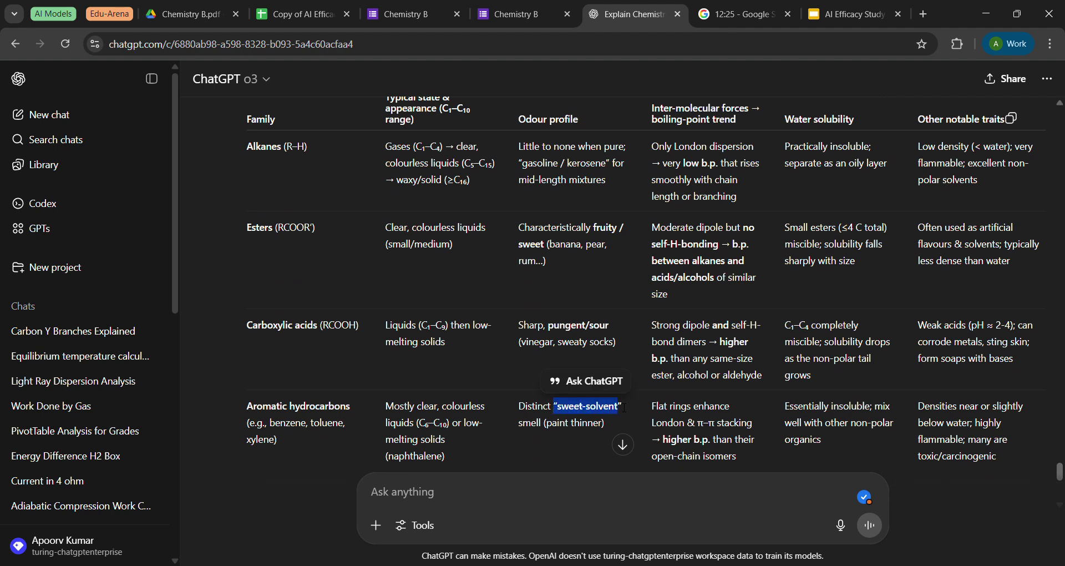
{"action": "left_click", "coordinate": [624, 408]}
{"action": "scroll", "coordinate": [565, 411], "scroll_direction": "down", "scroll_amount": 2}
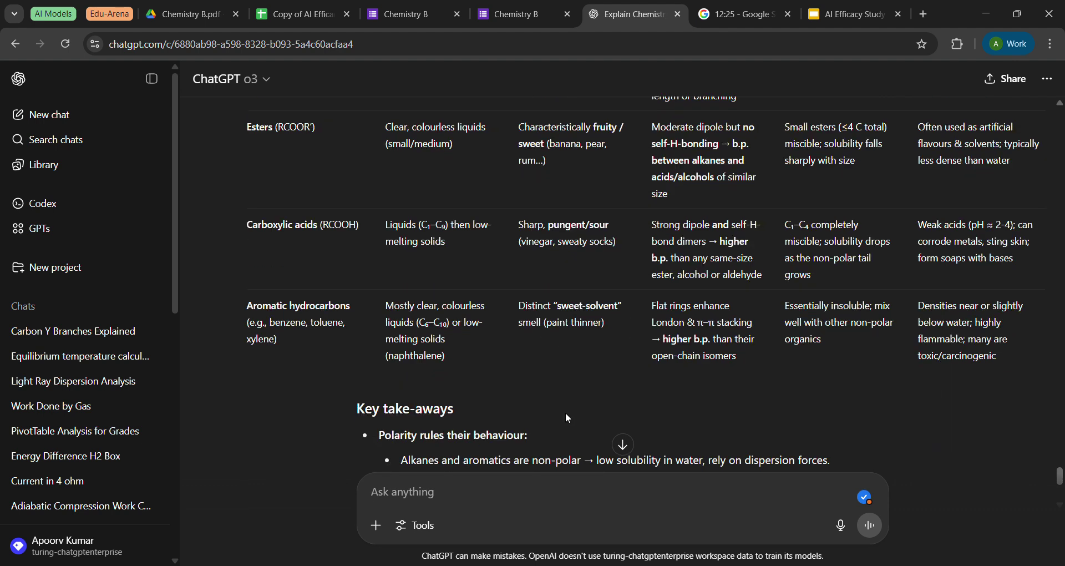
{"action": "scroll", "coordinate": [551, 295], "scroll_direction": "up", "scroll_amount": 2}
{"action": "scroll", "coordinate": [551, 295], "scroll_direction": "up", "scroll_amount": 1}
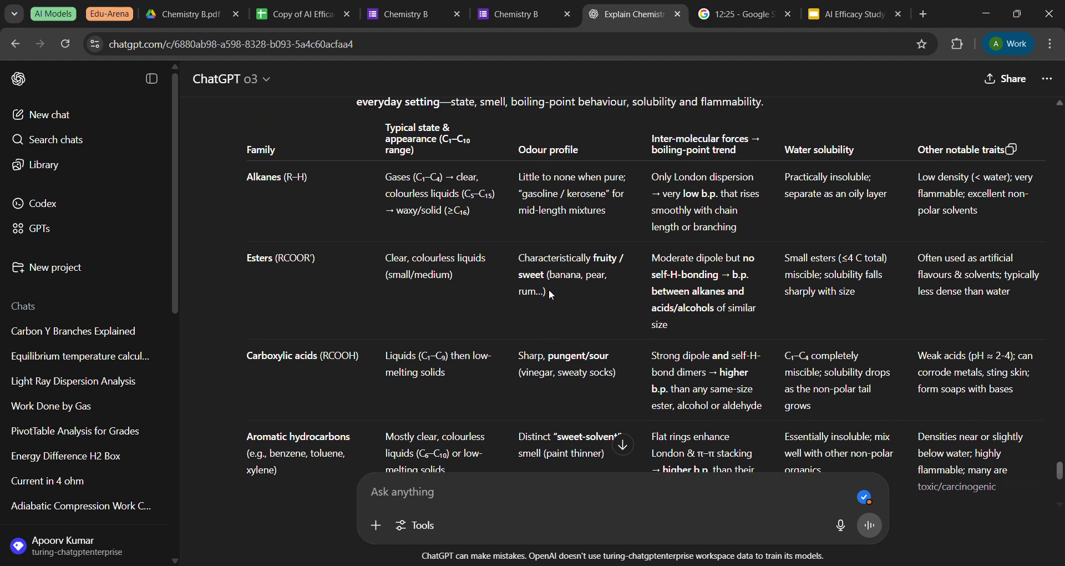
{"action": "scroll", "coordinate": [552, 295], "scroll_direction": "up", "scroll_amount": 1}
{"action": "scroll", "coordinate": [551, 295], "scroll_direction": "up", "scroll_amount": 1}
{"action": "scroll", "coordinate": [551, 295], "scroll_direction": "down", "scroll_amount": 1}
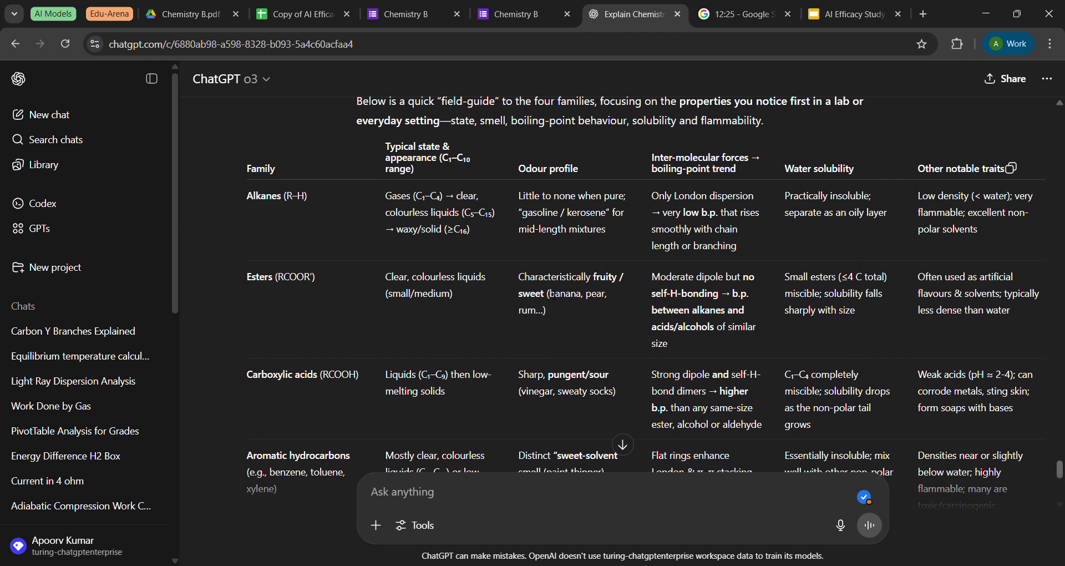
{"action": "scroll", "coordinate": [550, 294], "scroll_direction": "down", "scroll_amount": 1}
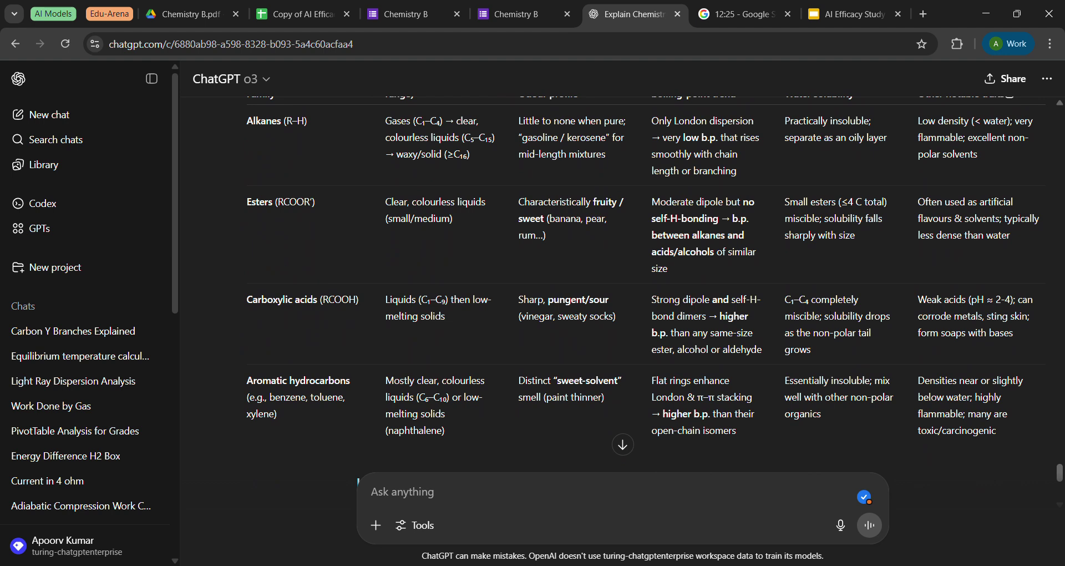
{"action": "scroll", "coordinate": [619, 283], "scroll_direction": "up", "scroll_amount": 2}
{"action": "scroll", "coordinate": [831, 313], "scroll_direction": "down", "scroll_amount": 1}
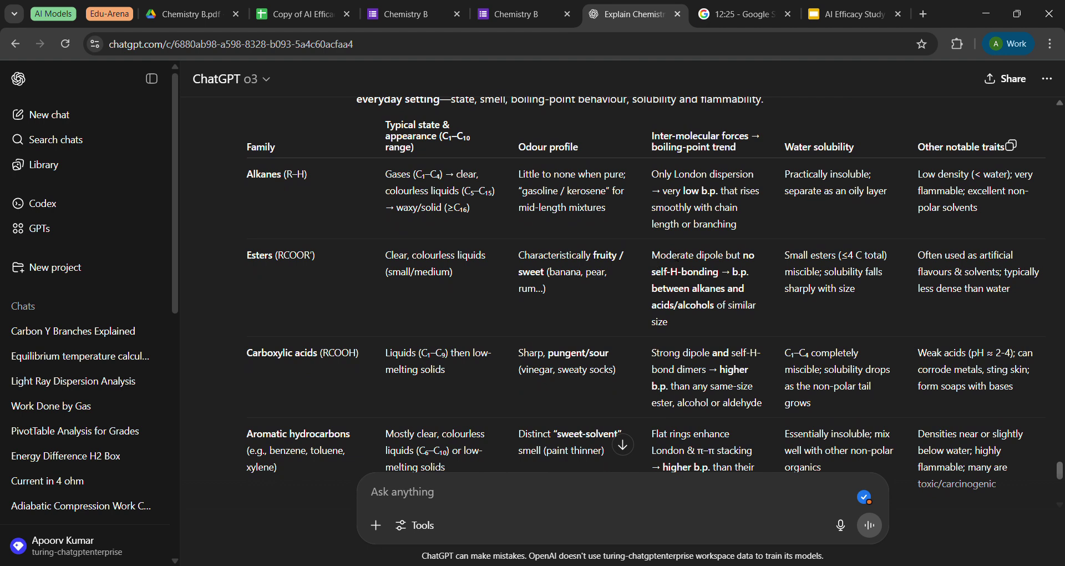
{"action": "scroll", "coordinate": [676, 270], "scroll_direction": "down", "scroll_amount": 2}
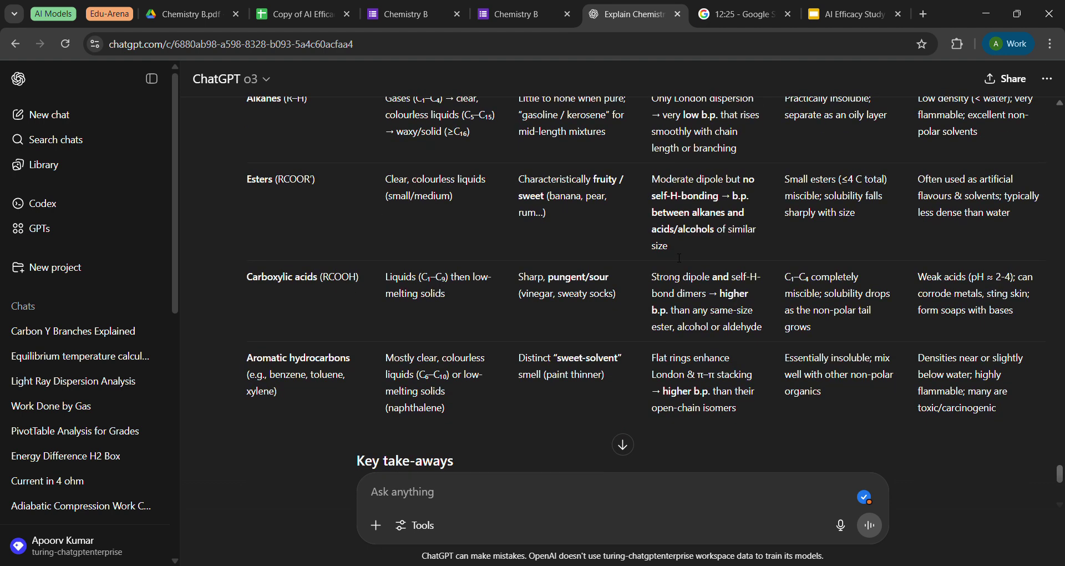
Read the key take-aways on polarity, odour cues and chain length below the comparison table.
{"action": "scroll", "coordinate": [676, 272], "scroll_direction": "down", "scroll_amount": 5}
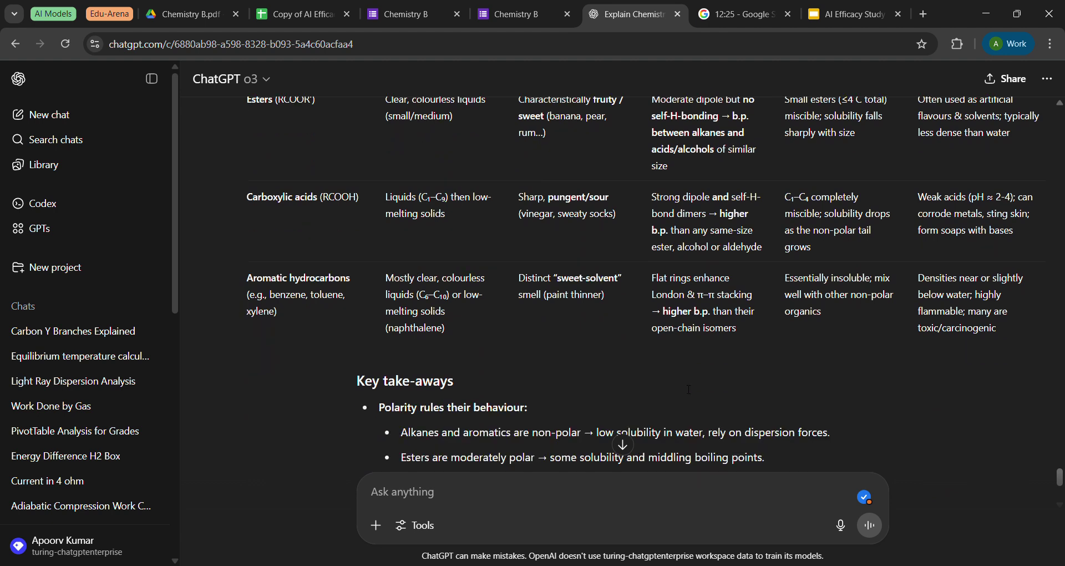
{"action": "scroll", "coordinate": [684, 389], "scroll_direction": "down", "scroll_amount": 2}
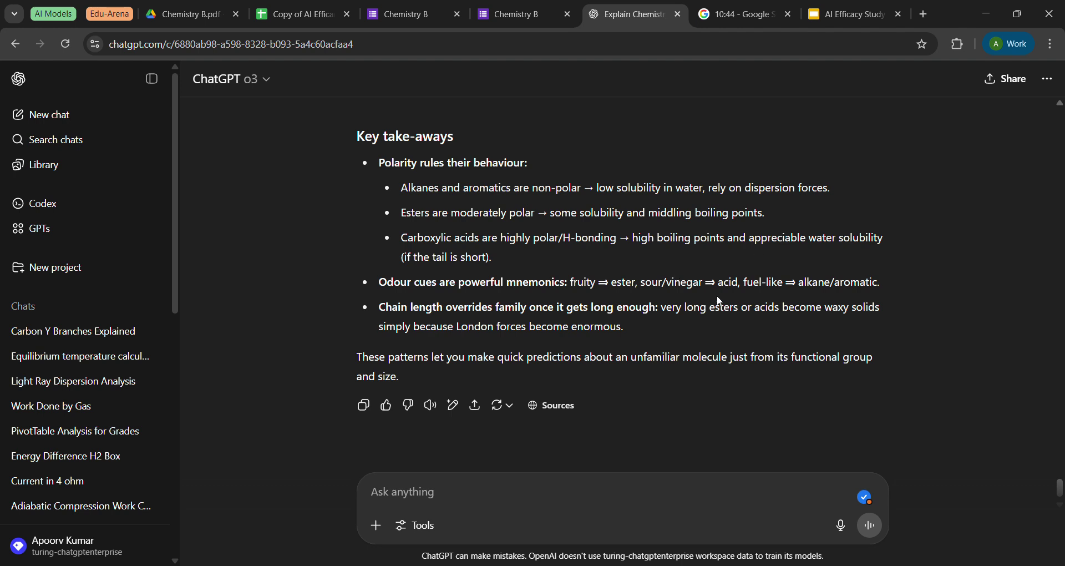
{"action": "left_click_drag", "start_coordinate": [667, 307], "coordinate": [594, 326]}
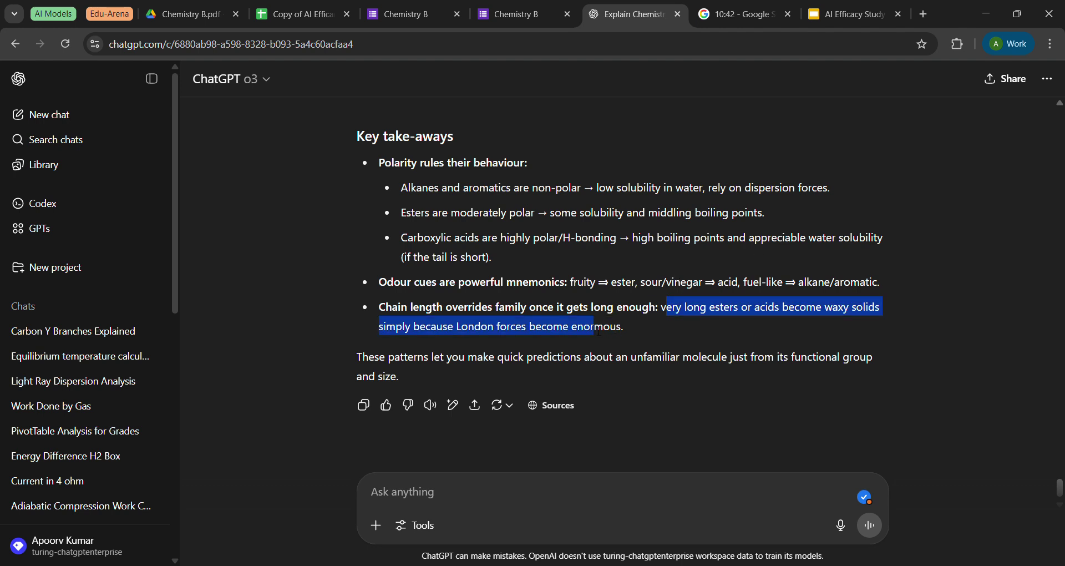
{"action": "left_click", "coordinate": [596, 320]}
{"action": "scroll", "coordinate": [606, 275], "scroll_direction": "up", "scroll_amount": 5}
{"action": "scroll", "coordinate": [607, 276], "scroll_direction": "down", "scroll_amount": 5}
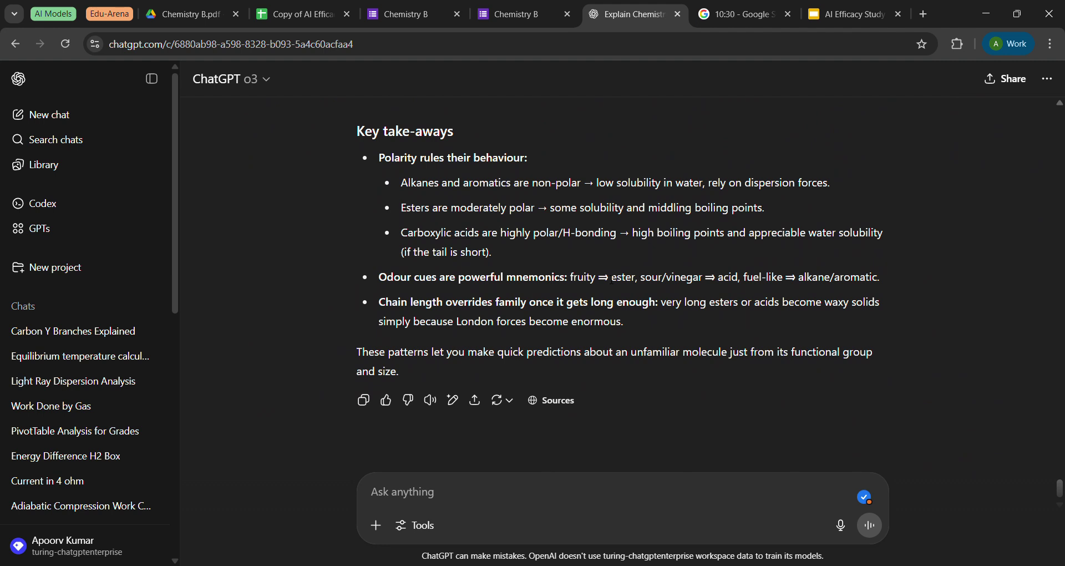
{"action": "scroll", "coordinate": [634, 293], "scroll_direction": "up", "scroll_amount": 2}
Copy the study slide's third question, on non-metallic and non-ionic intermolecular bonds, their hierarchy and when LDFs overtake H-bonds, and ask it in ChatGPT.
{"action": "left_click", "coordinate": [837, 5]}
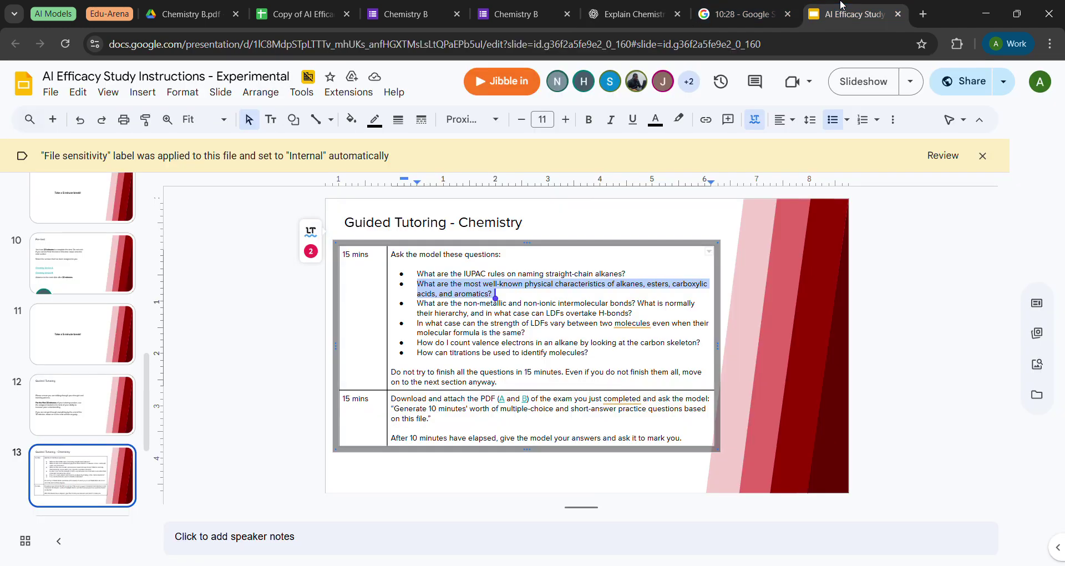
{"action": "left_click", "coordinate": [425, 306]}
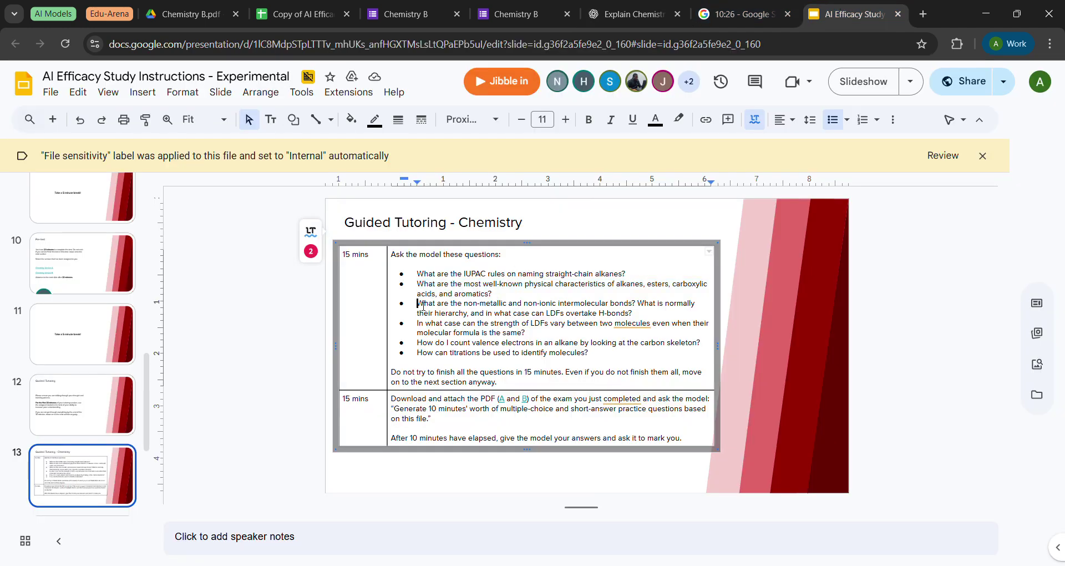
{"action": "key", "text": "shift+End"}
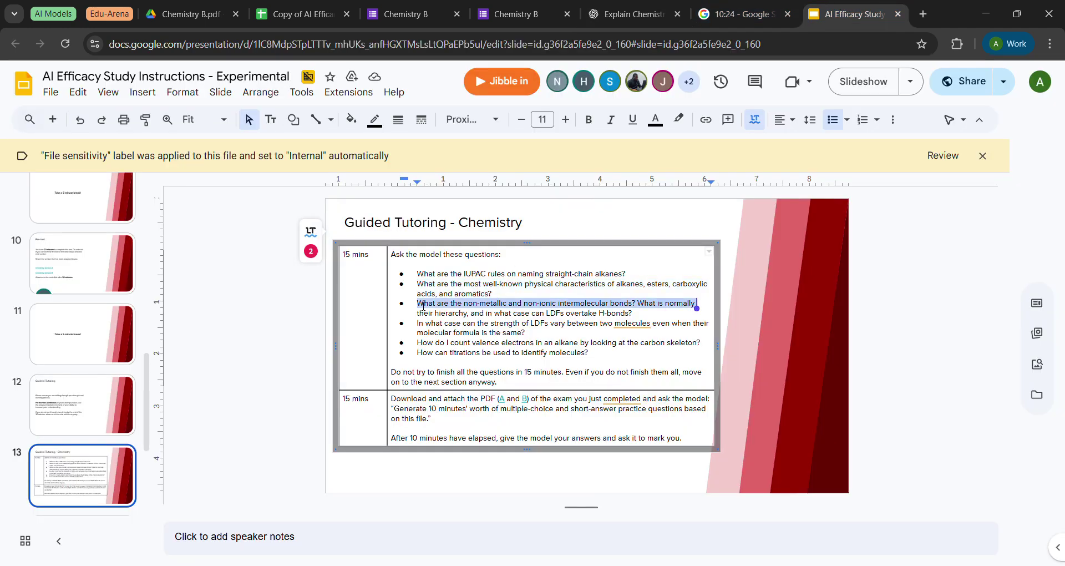
{"action": "key", "text": "shift+Down"}
{"action": "key", "text": "ctrl+c"}
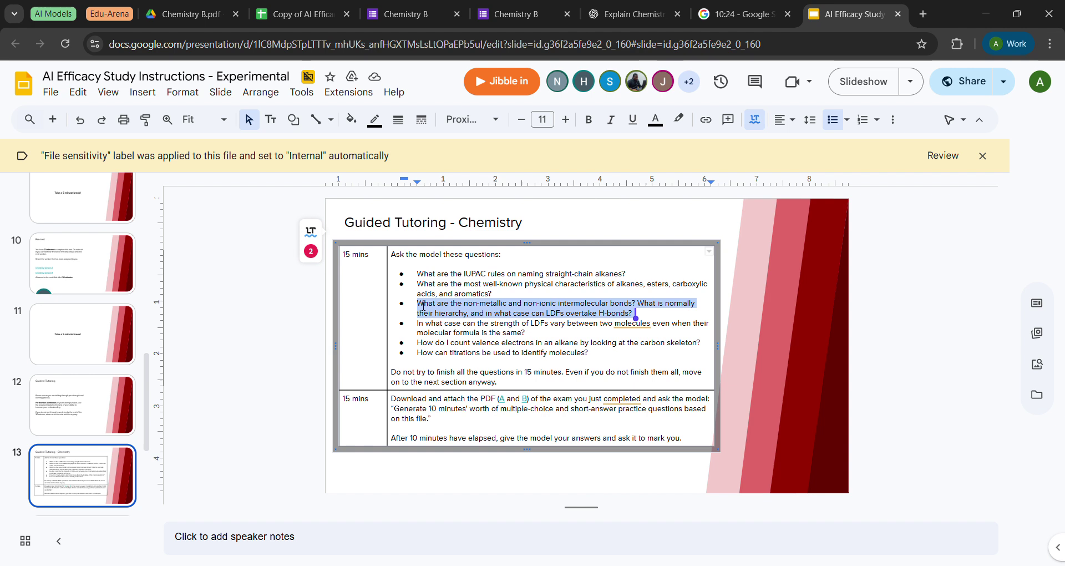
{"action": "left_click", "coordinate": [629, 5]}
{"action": "key", "text": "ctrl+v"}
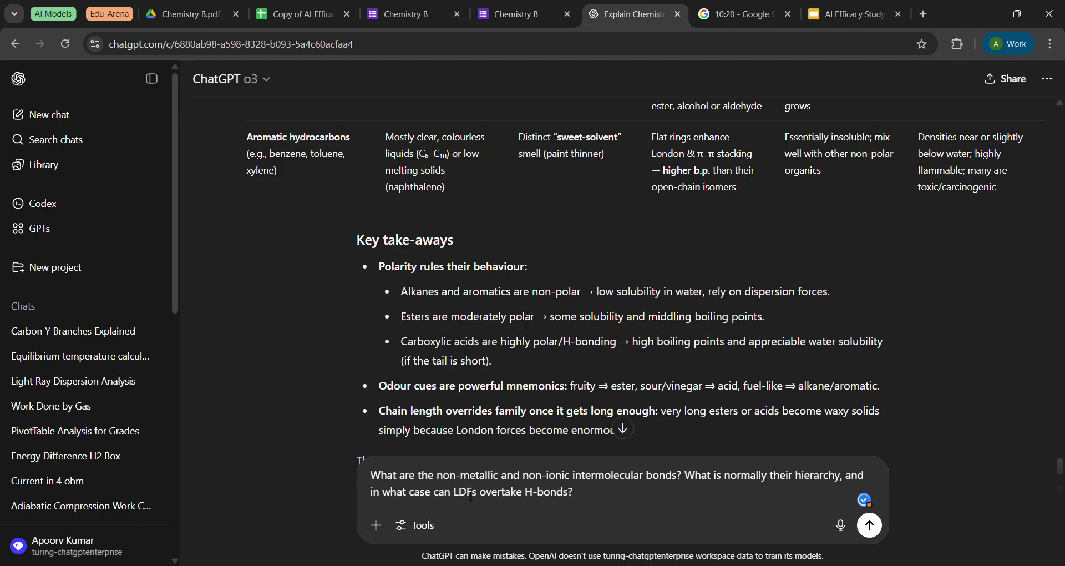
{"action": "key", "text": "Return"}
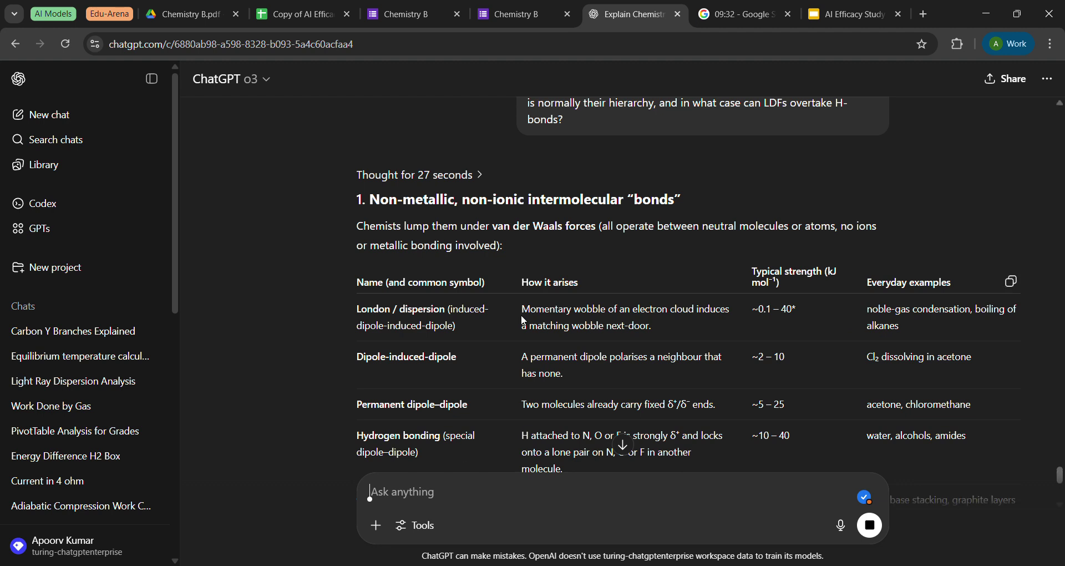
Read ChatGPT's table of non-metallic, non-ionic intermolecular forces, covering how each arises, its typical strength and everyday examples.
{"action": "scroll", "coordinate": [521, 315], "scroll_direction": "up", "scroll_amount": 2}
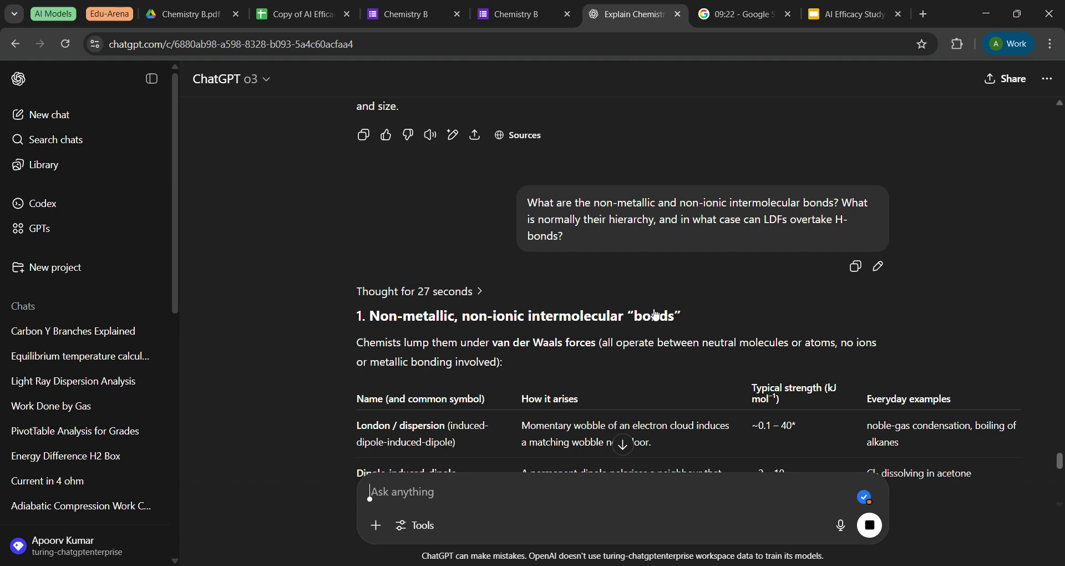
{"action": "scroll", "coordinate": [653, 335], "scroll_direction": "down", "scroll_amount": 1}
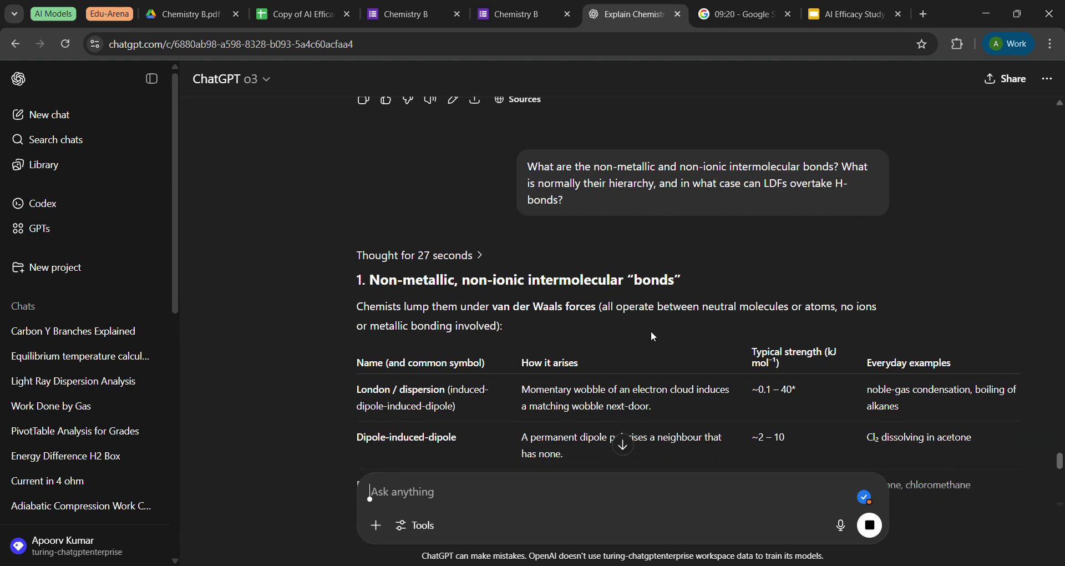
{"action": "scroll", "coordinate": [651, 330], "scroll_direction": "down", "scroll_amount": 2}
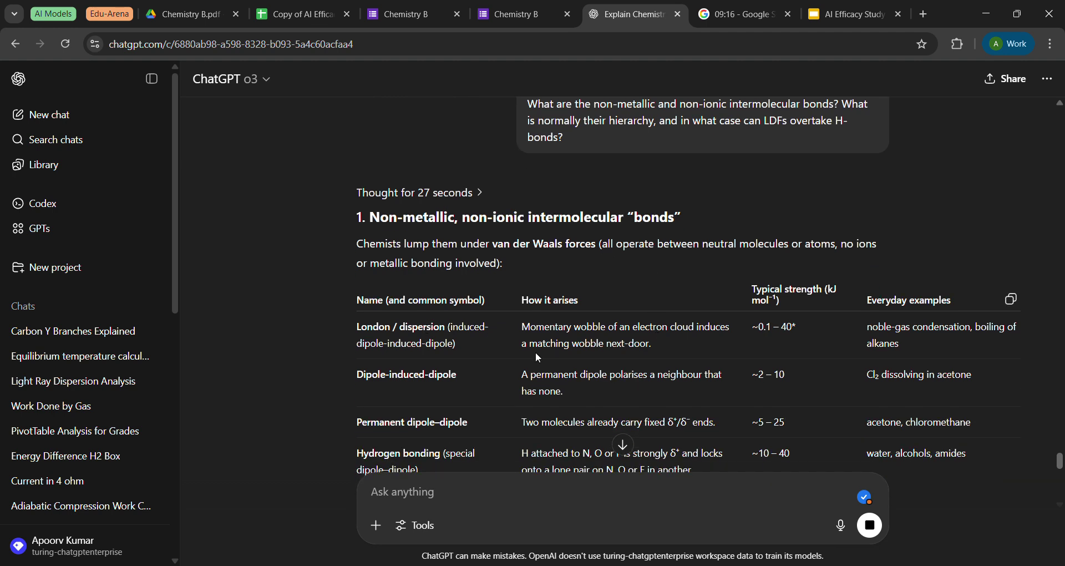
{"action": "left_click_drag", "start_coordinate": [558, 326], "coordinate": [610, 343]}
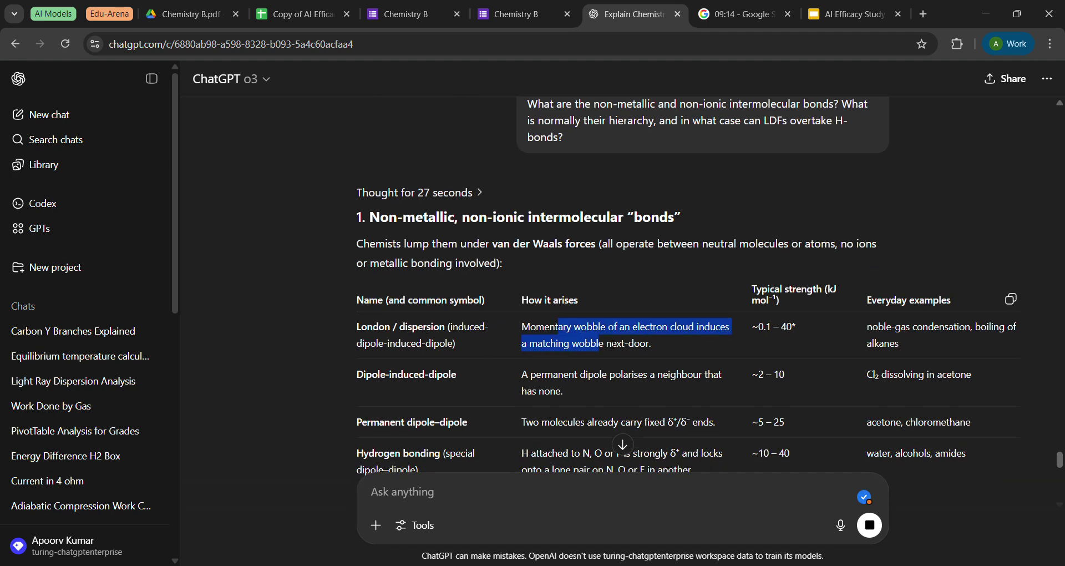
{"action": "left_click", "coordinate": [748, 349]}
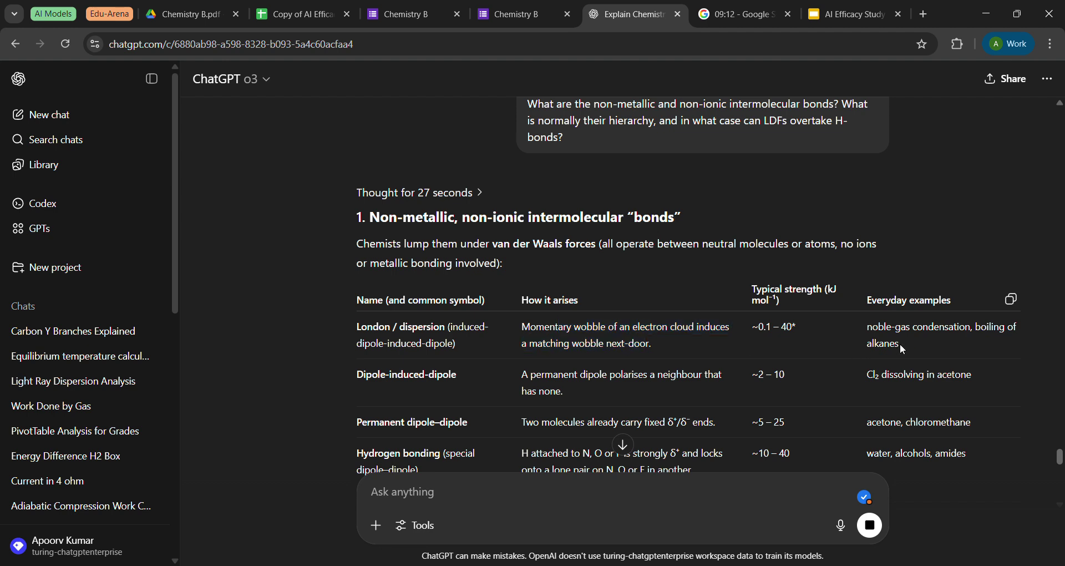
{"action": "scroll", "coordinate": [899, 344], "scroll_direction": "down", "scroll_amount": 1}
{"action": "scroll", "coordinate": [967, 328], "scroll_direction": "down", "scroll_amount": 1}
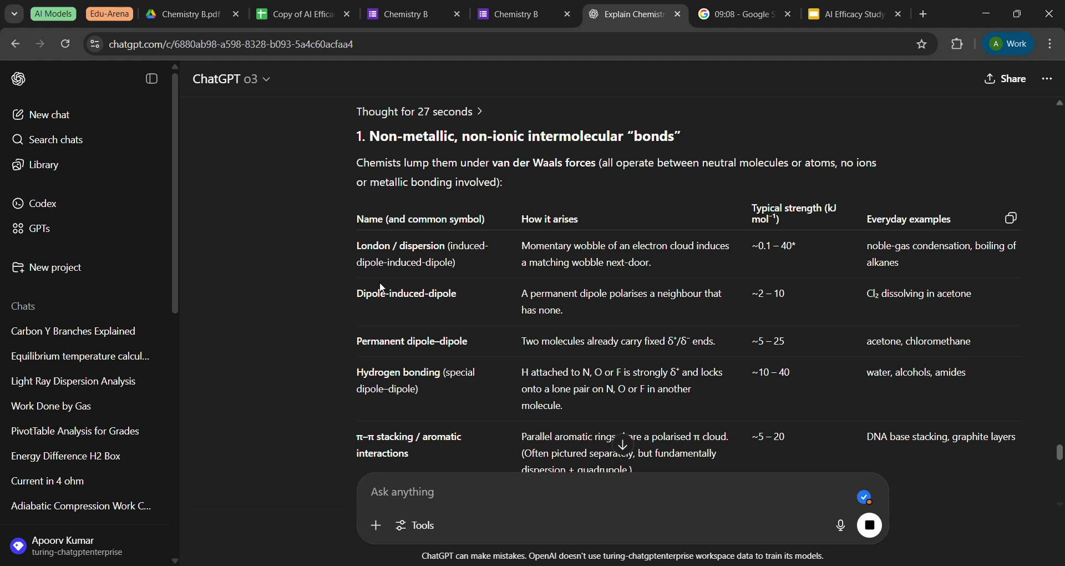
{"action": "left_click_drag", "start_coordinate": [367, 293], "coordinate": [413, 306]}
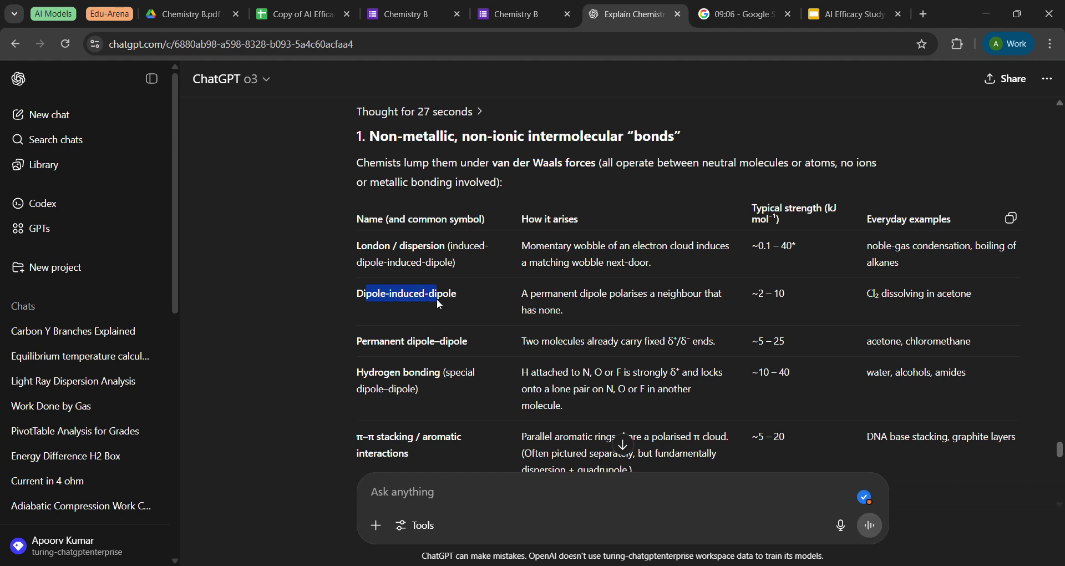
{"action": "left_click", "coordinate": [452, 304]}
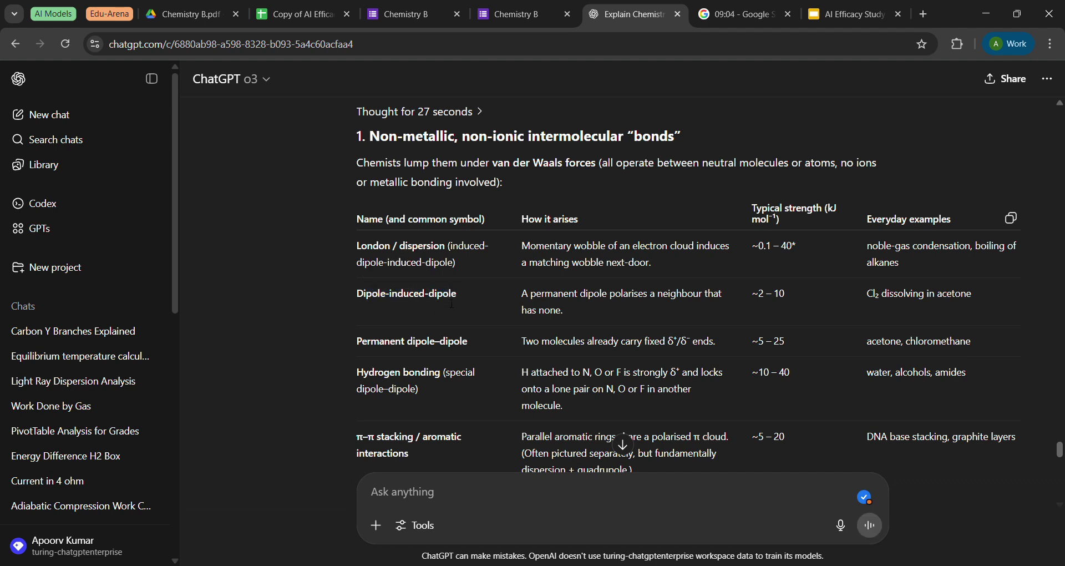
{"action": "scroll", "coordinate": [453, 303], "scroll_direction": "down", "scroll_amount": 2}
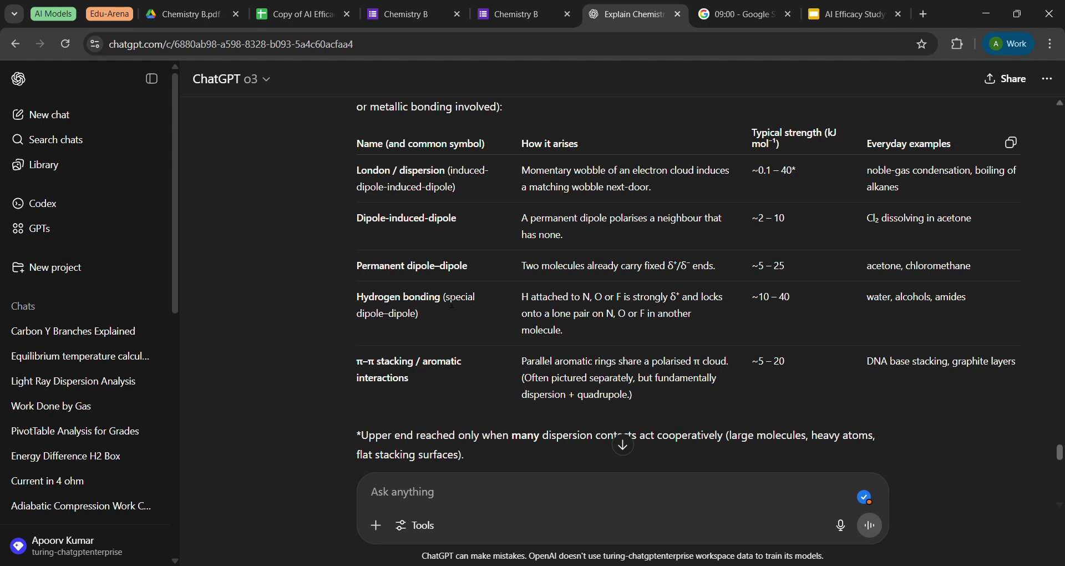
{"action": "left_click_drag", "start_coordinate": [387, 273], "coordinate": [455, 269]}
{"action": "left_click", "coordinate": [455, 270]}
{"action": "left_click_drag", "start_coordinate": [533, 268], "coordinate": [705, 274]}
{"action": "left_click", "coordinate": [705, 274]}
Read the usual hierarchy of the intermolecular forces and the factors that let London forces beat hydrogen bonds.
{"action": "scroll", "coordinate": [400, 377], "scroll_direction": "down", "scroll_amount": 5}
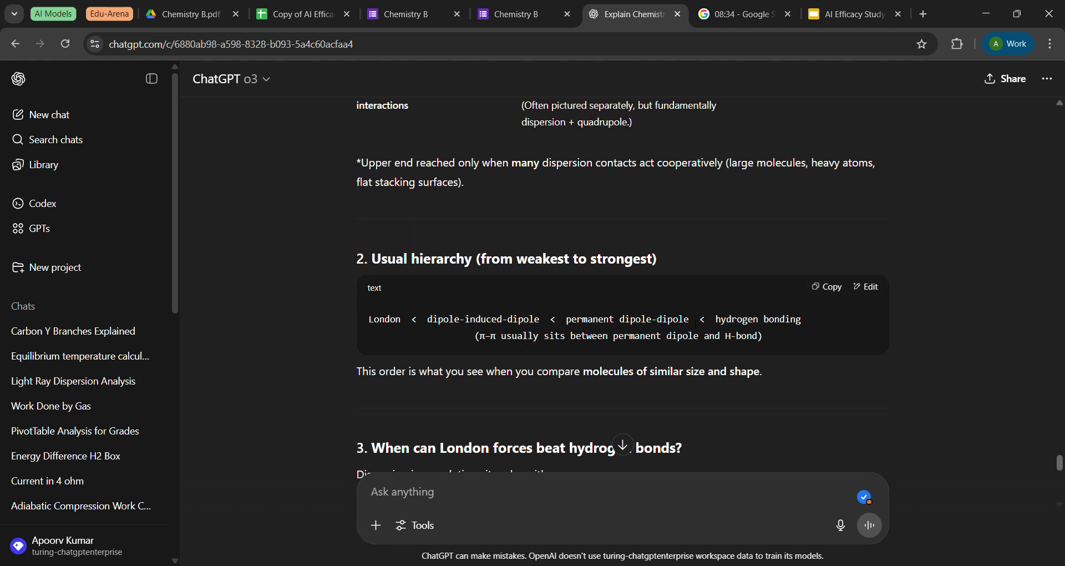
{"action": "scroll", "coordinate": [693, 324], "scroll_direction": "down", "scroll_amount": 4}
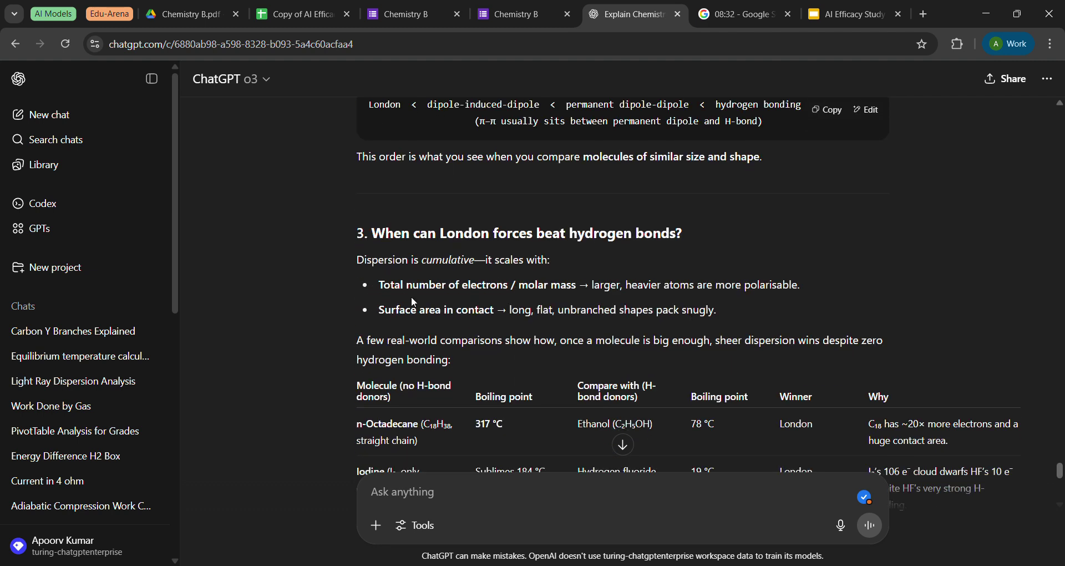
{"action": "left_click_drag", "start_coordinate": [470, 237], "coordinate": [613, 249]}
{"action": "left_click", "coordinate": [573, 240]}
{"action": "left_click", "coordinate": [614, 249]}
{"action": "left_click_drag", "start_coordinate": [413, 284], "coordinate": [463, 285]}
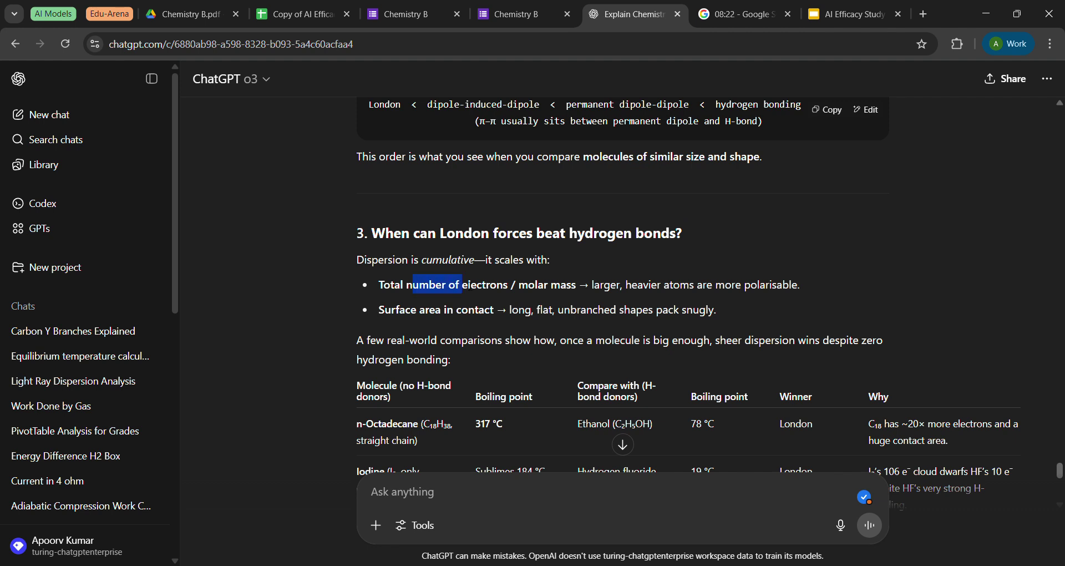
{"action": "left_click", "coordinate": [407, 347]}
{"action": "double_click", "coordinate": [427, 309]}
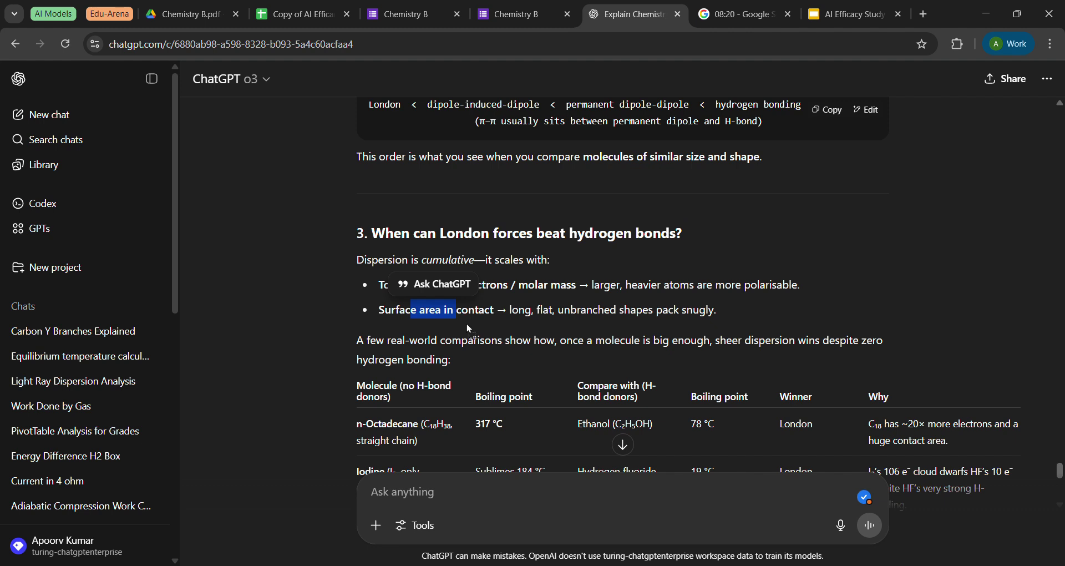
Read the boiling-point comparisons, the rule of thumb and the take-home messages on London forces versus hydrogen bonds.
{"action": "scroll", "coordinate": [467, 324], "scroll_direction": "down", "scroll_amount": 2}
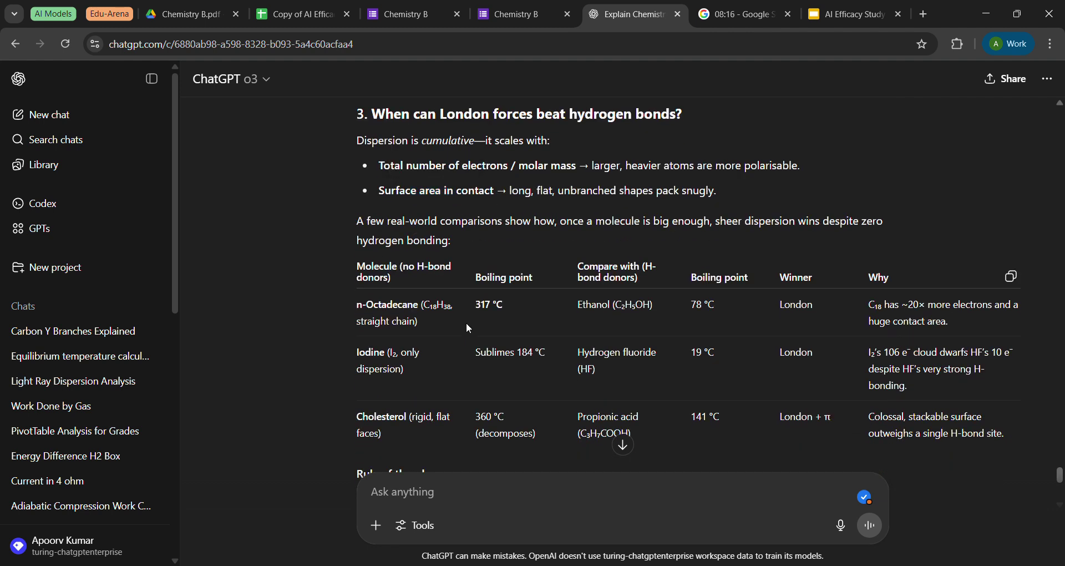
{"action": "scroll", "coordinate": [466, 324], "scroll_direction": "down", "scroll_amount": 1}
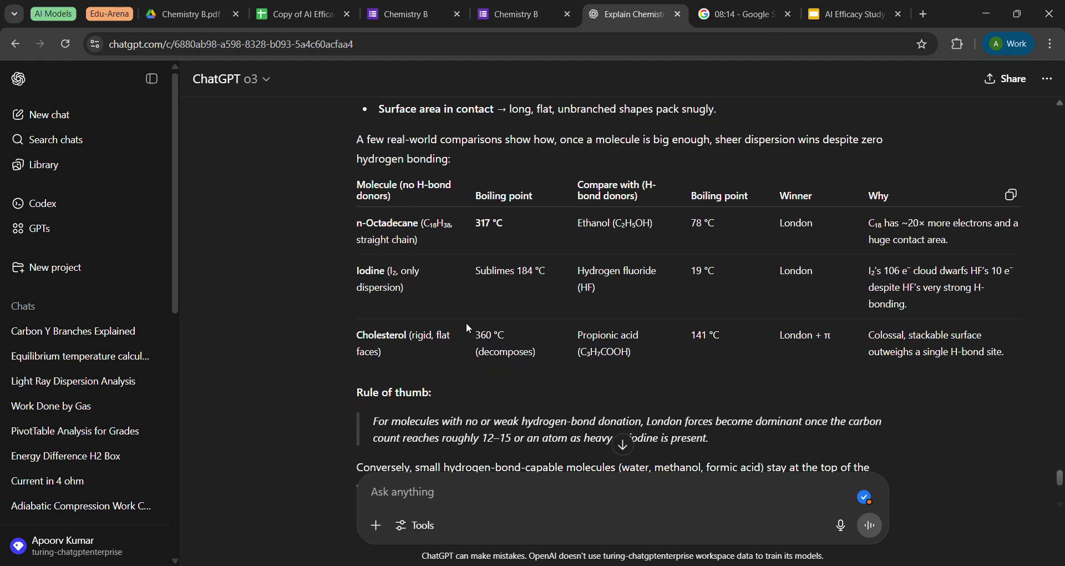
{"action": "scroll", "coordinate": [466, 324], "scroll_direction": "down", "scroll_amount": 1}
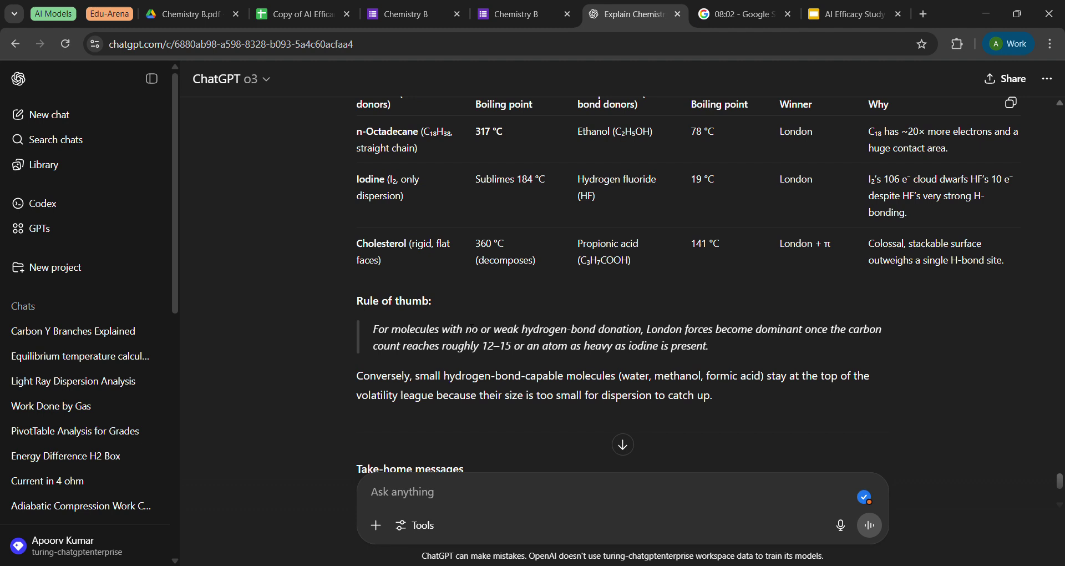
{"action": "scroll", "coordinate": [471, 327], "scroll_direction": "down", "scroll_amount": 2}
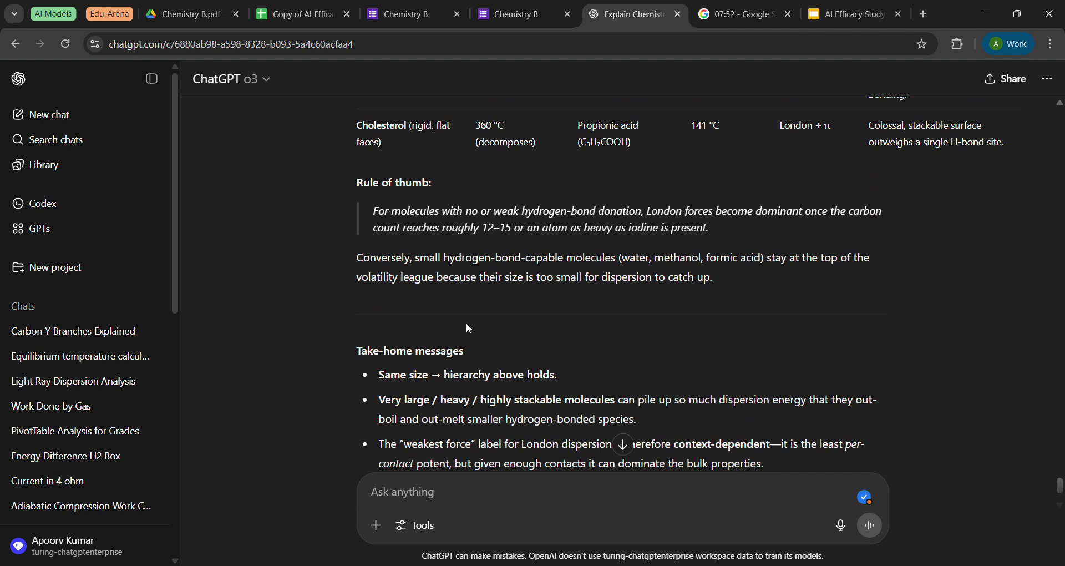
{"action": "scroll", "coordinate": [469, 328], "scroll_direction": "down", "scroll_amount": 2}
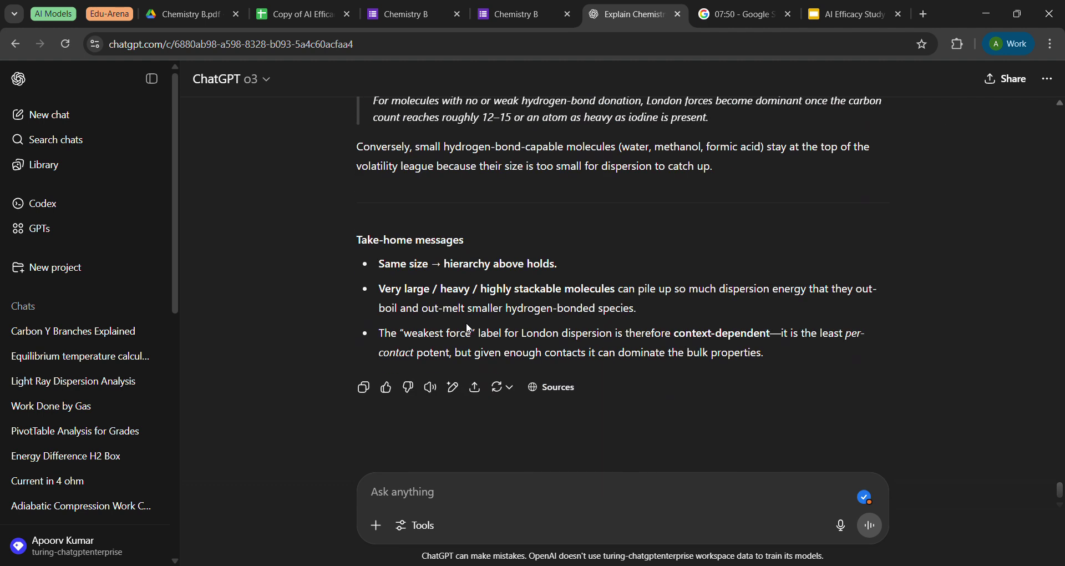
{"action": "left_click_drag", "start_coordinate": [392, 265], "coordinate": [517, 272]}
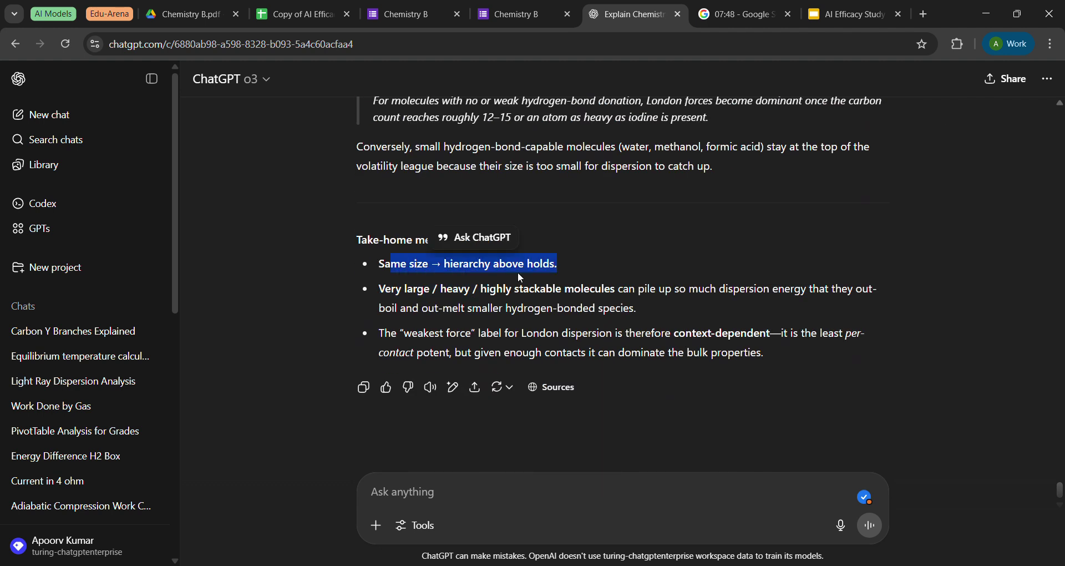
{"action": "left_click_drag", "start_coordinate": [418, 289], "coordinate": [598, 315]}
{"action": "left_click", "coordinate": [598, 315]}
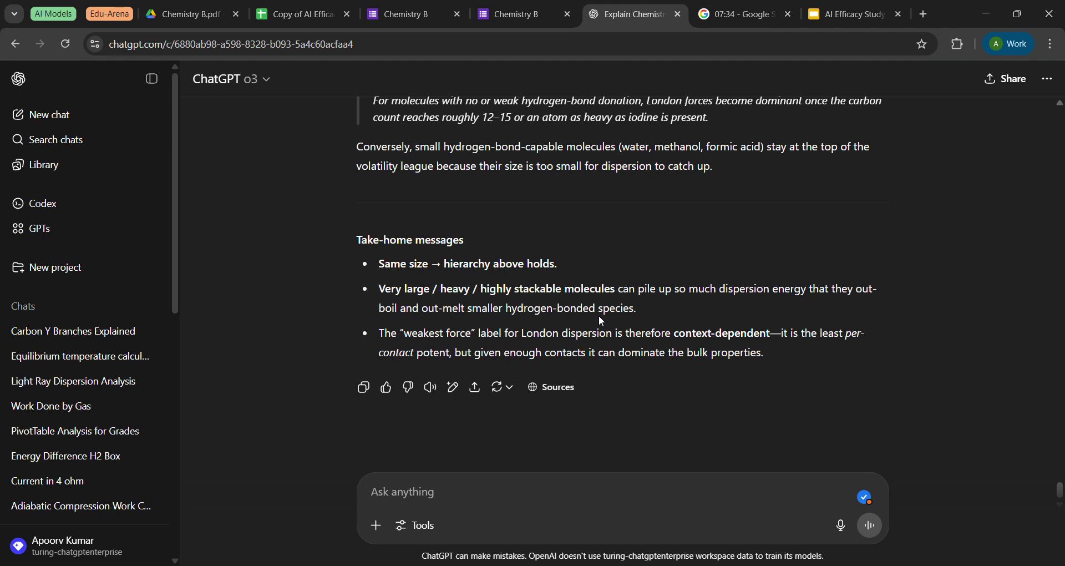
Switch to the AI Efficacy Study Instructions presentation in Google Slides, at the Guided Tutoring - Chemistry questions.
{"action": "left_click", "coordinate": [835, 6]}
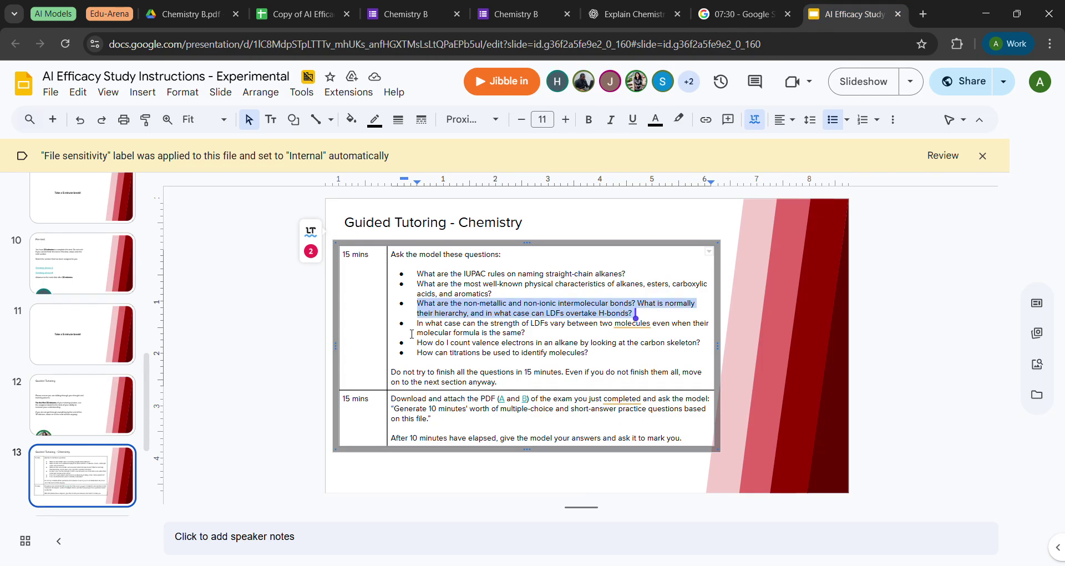
{"action": "left_click_drag", "start_coordinate": [419, 317], "coordinate": [552, 333]}
{"action": "left_click", "coordinate": [552, 334]}
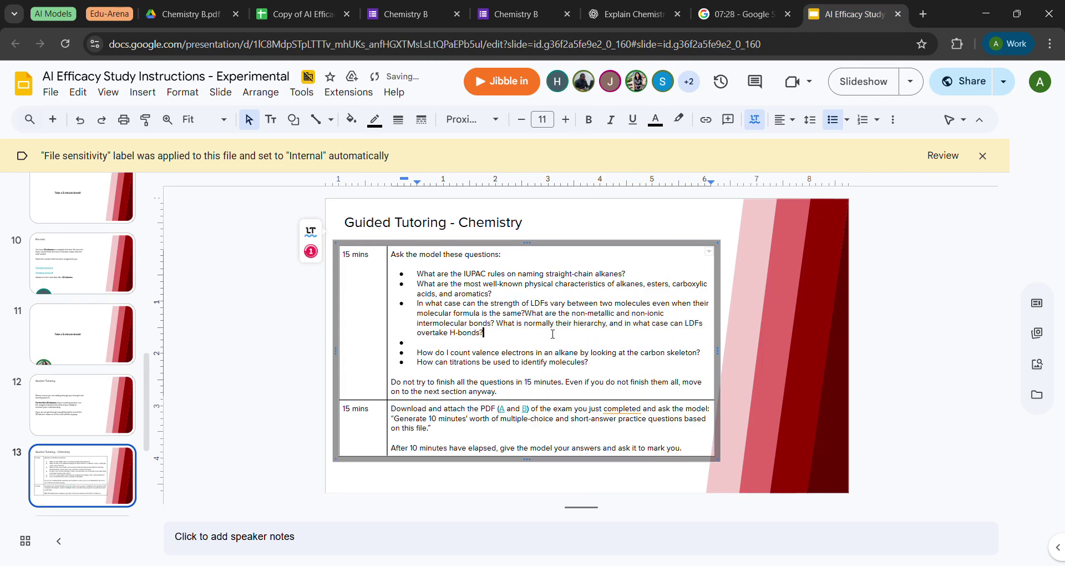
{"action": "key", "text": "ctrl+z"}
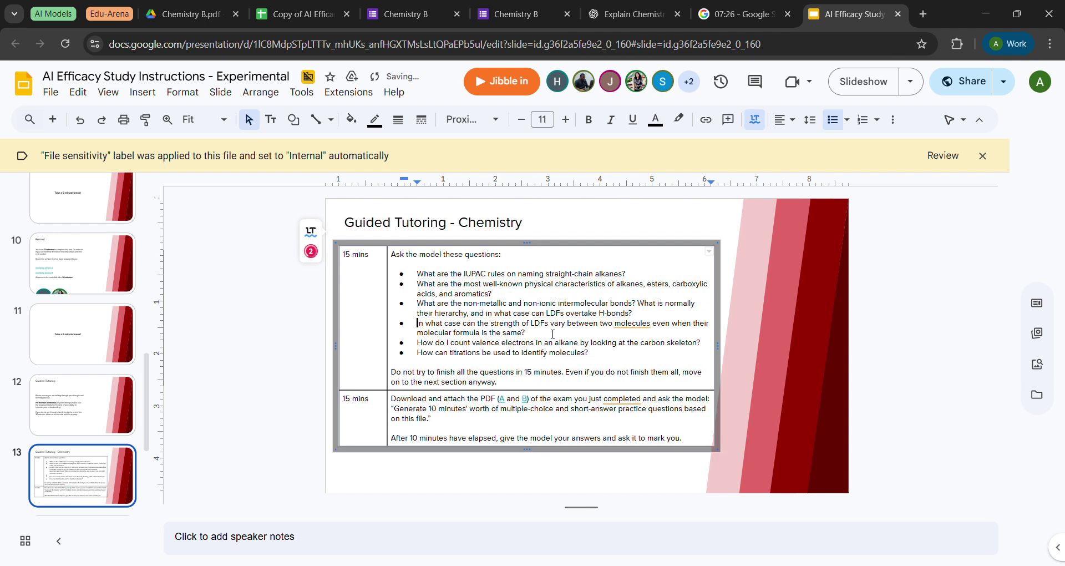
Copy the slide's fourth question, on LDF strength varying between molecules with the same molecular formula, and ask it in ChatGPT.
{"action": "triple_click", "coordinate": [553, 334]}
{"action": "key", "text": "ctrl+c"}
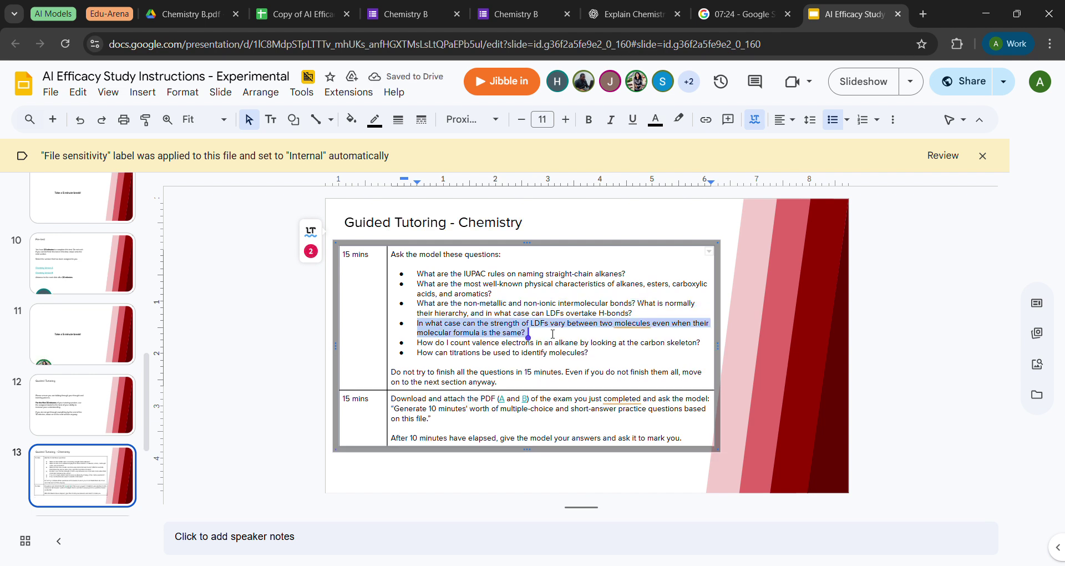
{"action": "left_click", "coordinate": [633, 14]}
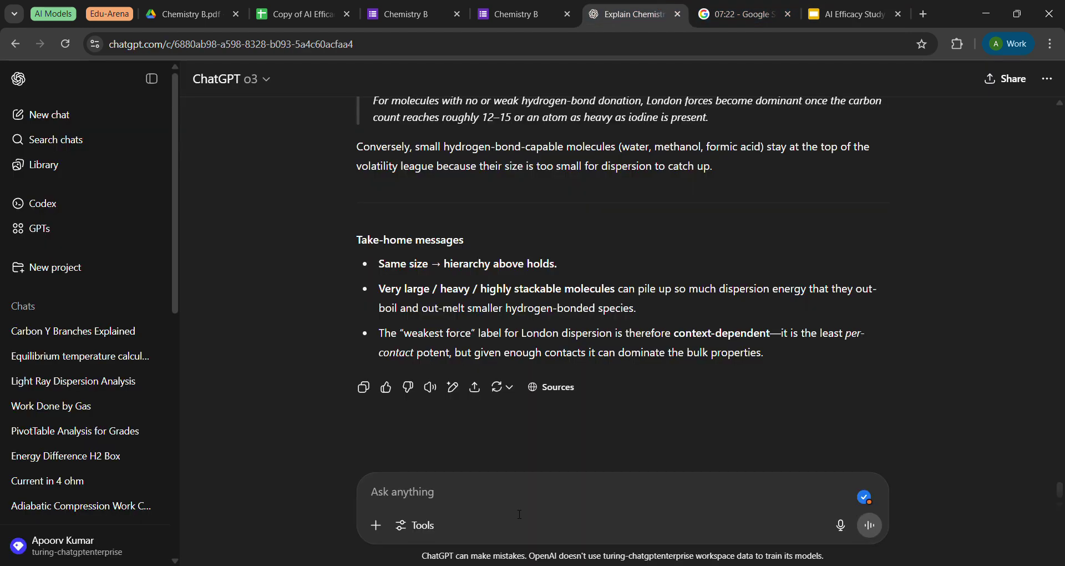
{"action": "left_click", "coordinate": [491, 491]}
{"action": "key", "text": "ctrl+v"}
{"action": "key", "text": "Return"}
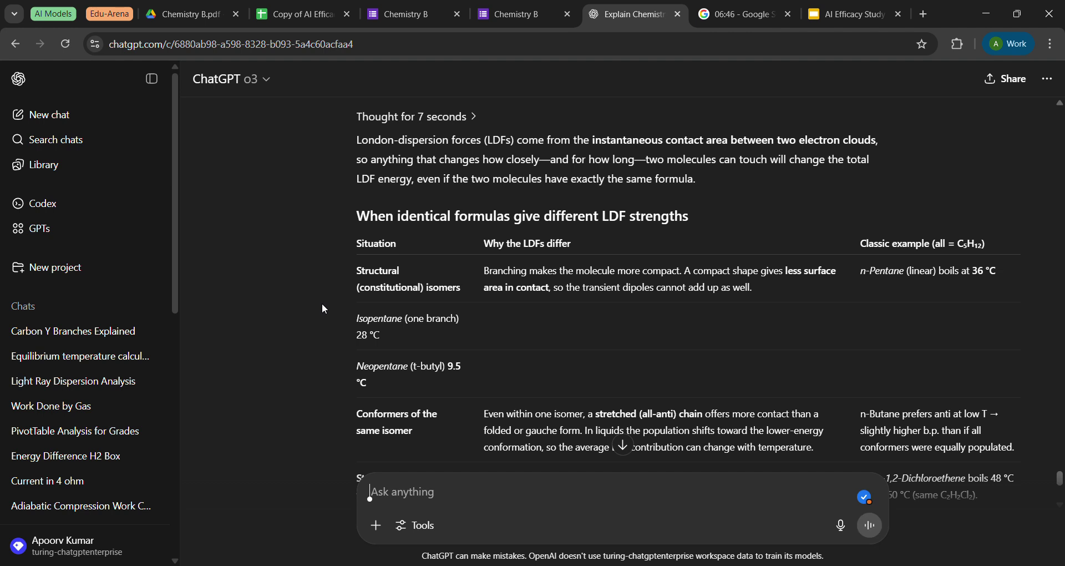
Read ChatGPT's table on why LDF strengths differ for identical formulas, focusing on structural isomers and conformers.
{"action": "scroll", "coordinate": [324, 309], "scroll_direction": "down", "scroll_amount": 1}
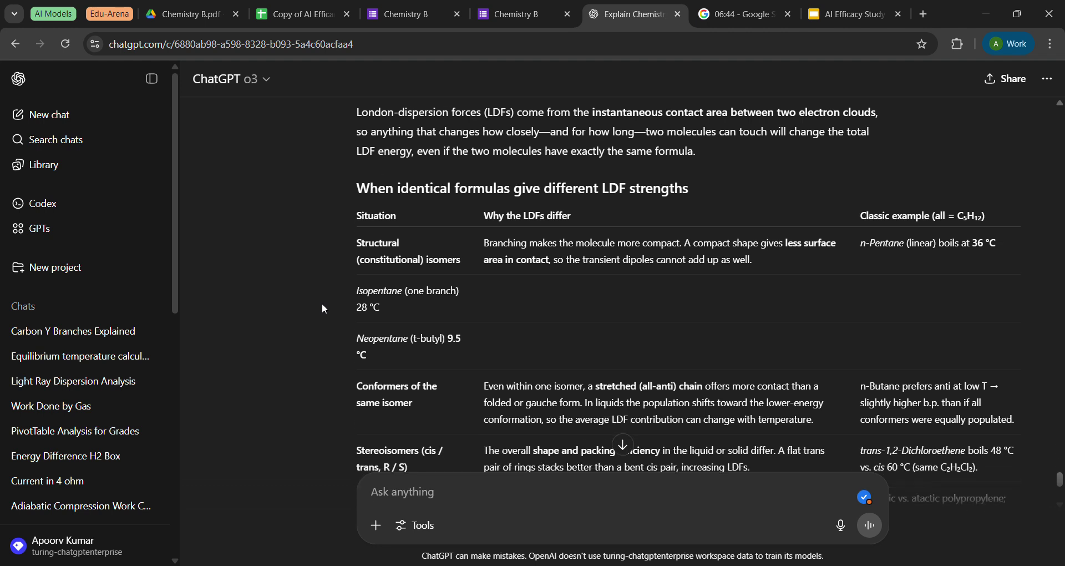
{"action": "scroll", "coordinate": [324, 308], "scroll_direction": "down", "scroll_amount": 5}
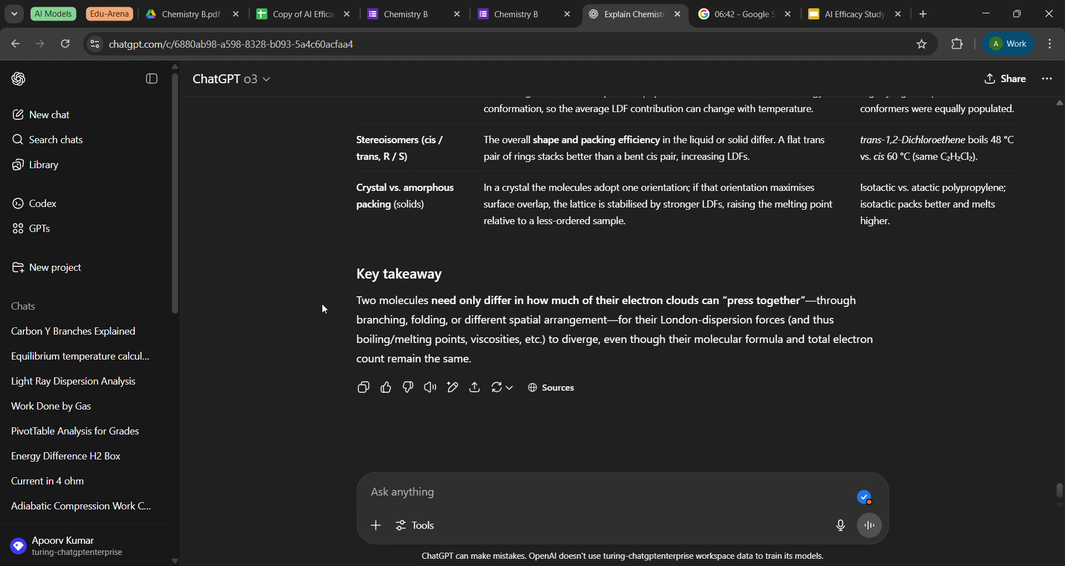
{"action": "scroll", "coordinate": [324, 308], "scroll_direction": "up", "scroll_amount": 4}
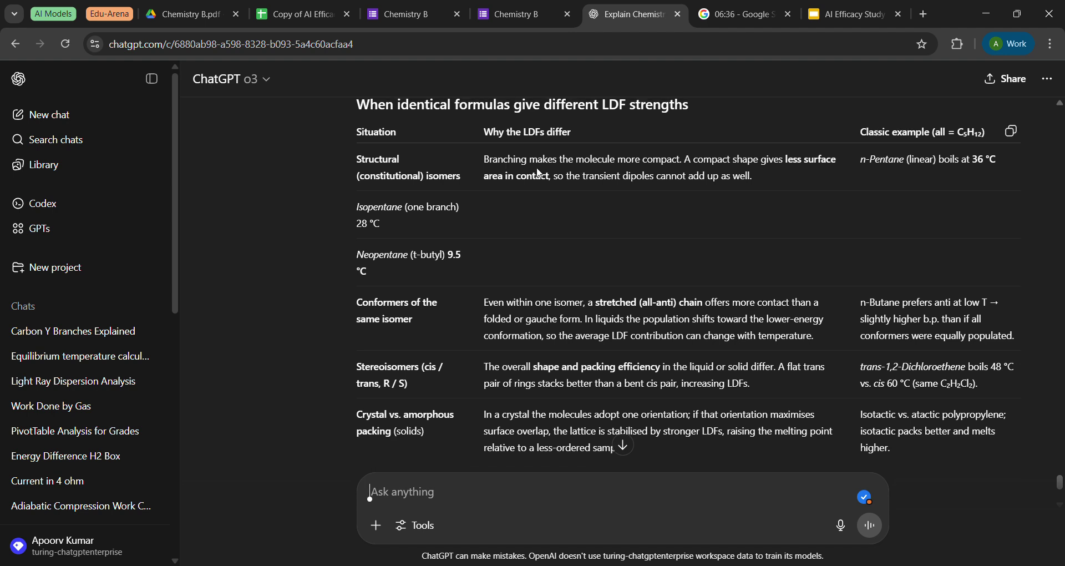
{"action": "left_click_drag", "start_coordinate": [523, 161], "coordinate": [677, 160]}
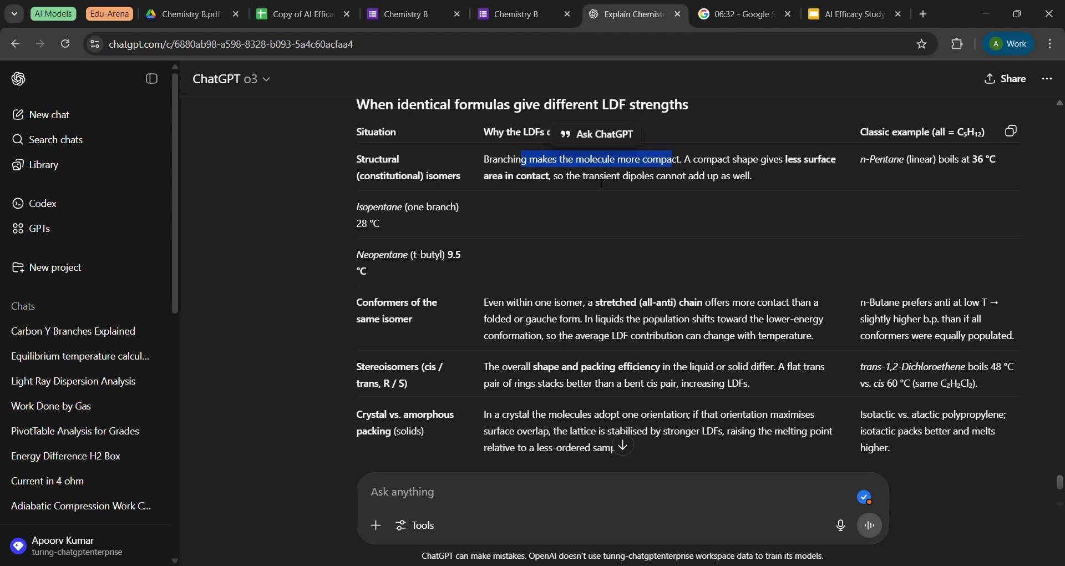
{"action": "left_click_drag", "start_coordinate": [595, 176], "coordinate": [655, 175]}
{"action": "left_click", "coordinate": [657, 173]}
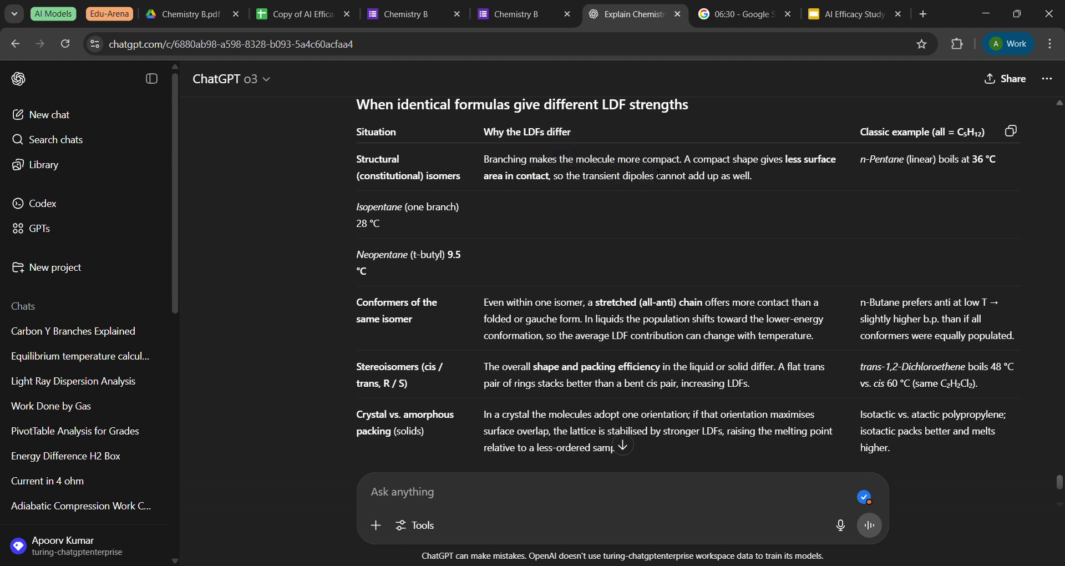
{"action": "left_click_drag", "start_coordinate": [395, 305], "coordinate": [433, 304]}
{"action": "left_click", "coordinate": [436, 304]}
{"action": "left_click_drag", "start_coordinate": [498, 303], "coordinate": [760, 324]}
{"action": "left_click", "coordinate": [761, 324]}
Read the key takeaway on electron-cloud contact, and review the reply's opening explanation and table again.
{"action": "scroll", "coordinate": [760, 327], "scroll_direction": "down", "scroll_amount": 4}
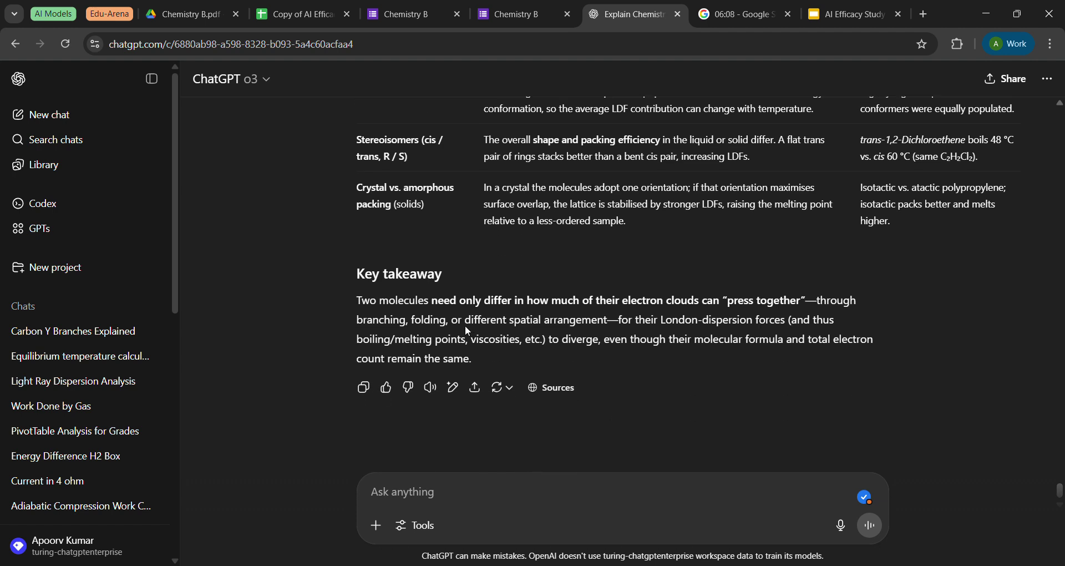
{"action": "left_click_drag", "start_coordinate": [357, 300], "coordinate": [801, 305]}
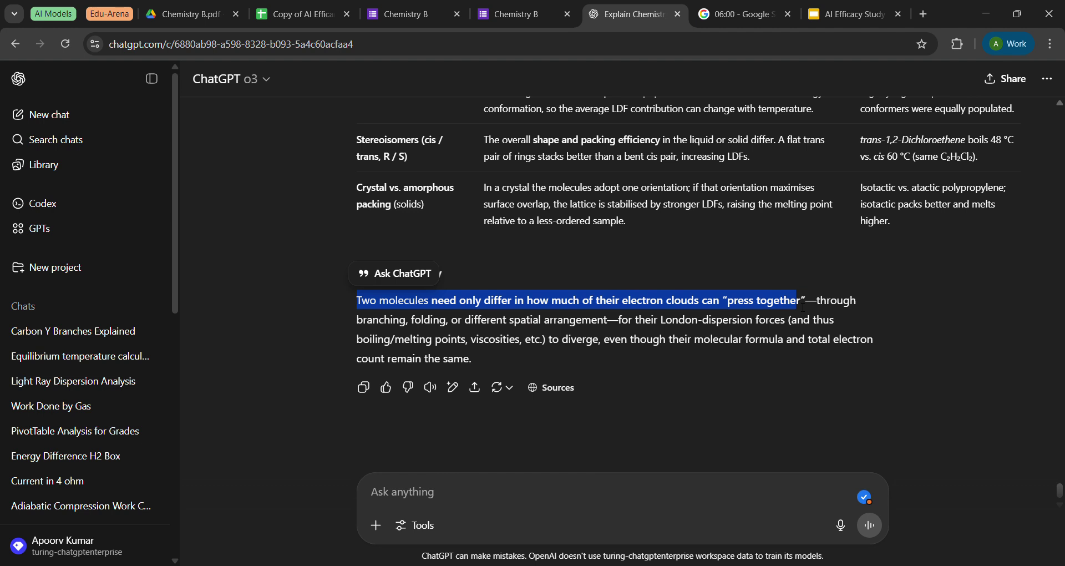
{"action": "left_click", "coordinate": [713, 335]}
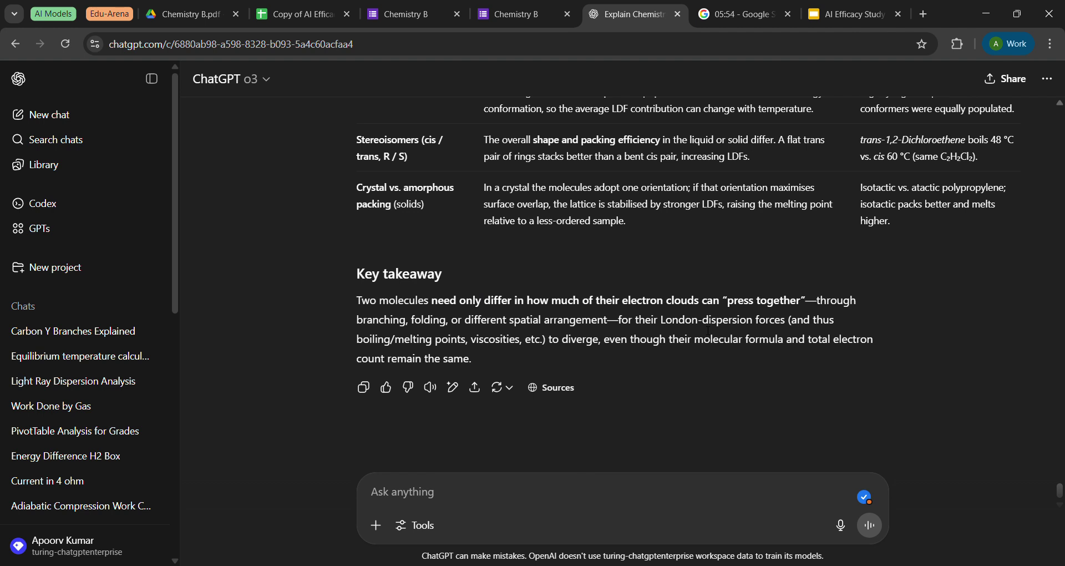
{"action": "scroll", "coordinate": [715, 322], "scroll_direction": "up", "scroll_amount": 8}
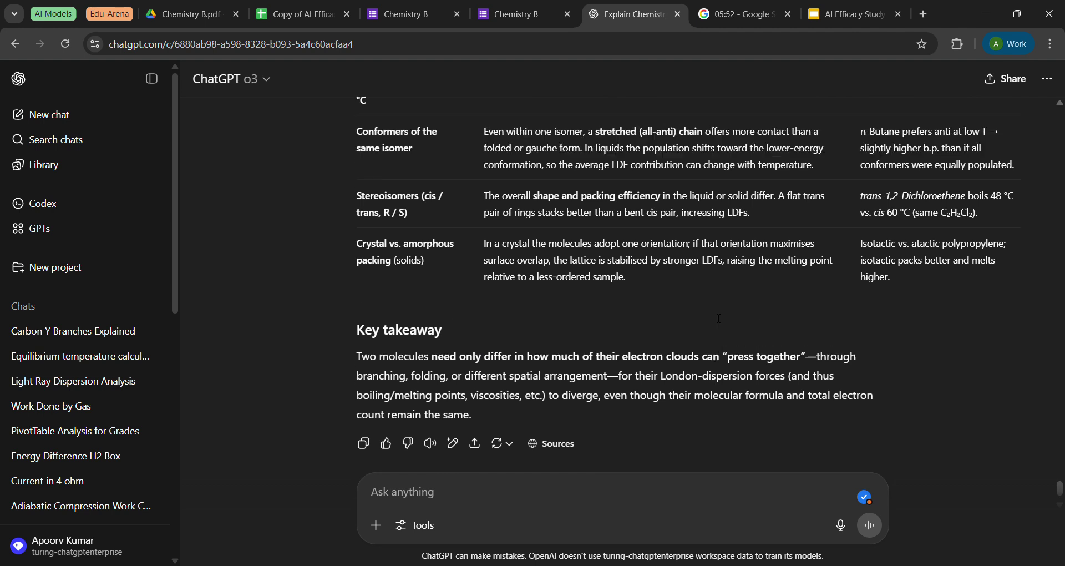
{"action": "scroll", "coordinate": [715, 318], "scroll_direction": "up", "scroll_amount": 1}
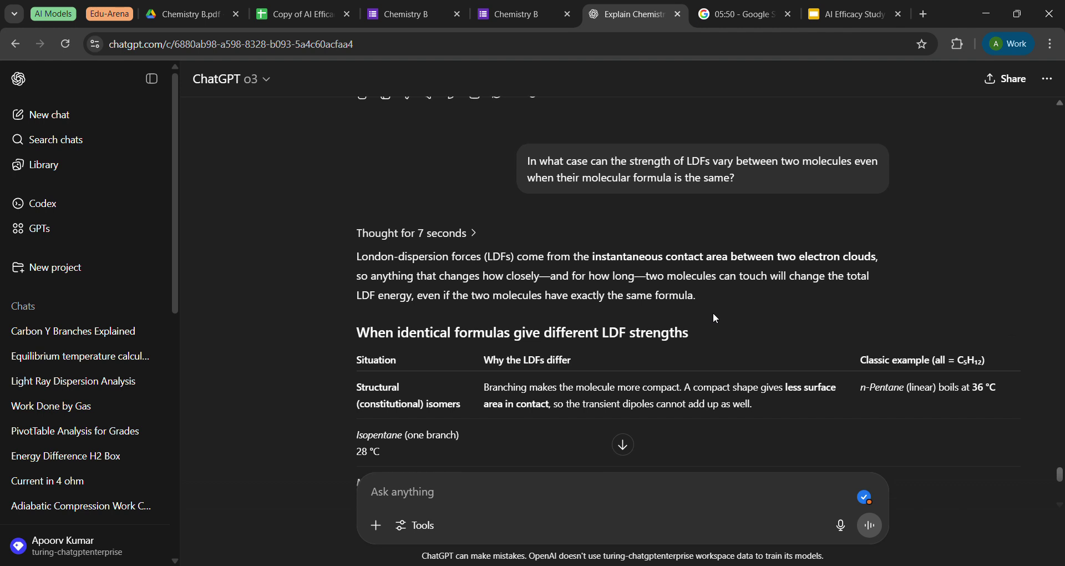
{"action": "scroll", "coordinate": [714, 315], "scroll_direction": "down", "scroll_amount": 3}
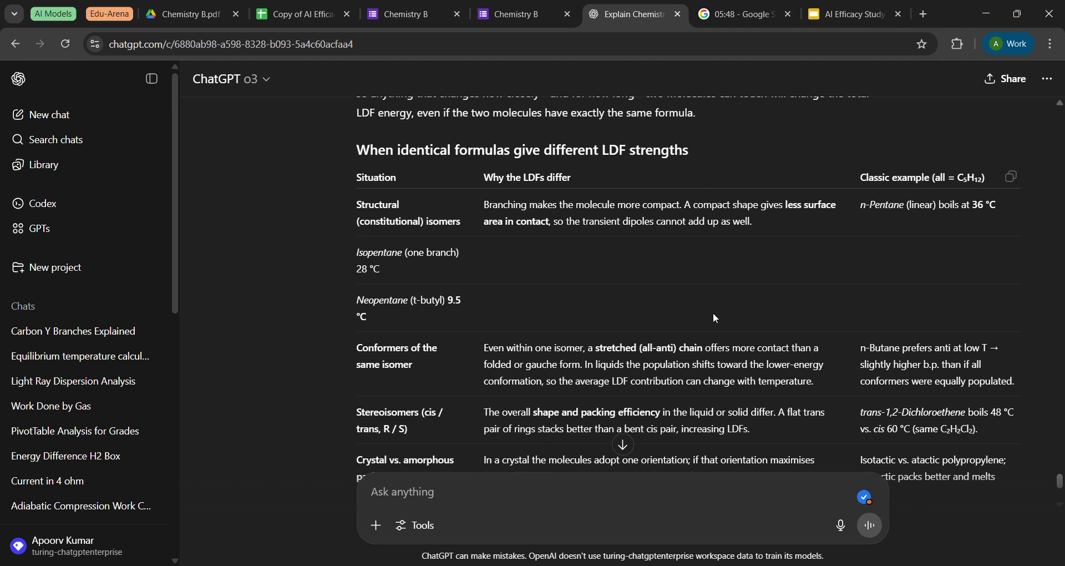
{"action": "scroll", "coordinate": [714, 317], "scroll_direction": "up", "scroll_amount": 3}
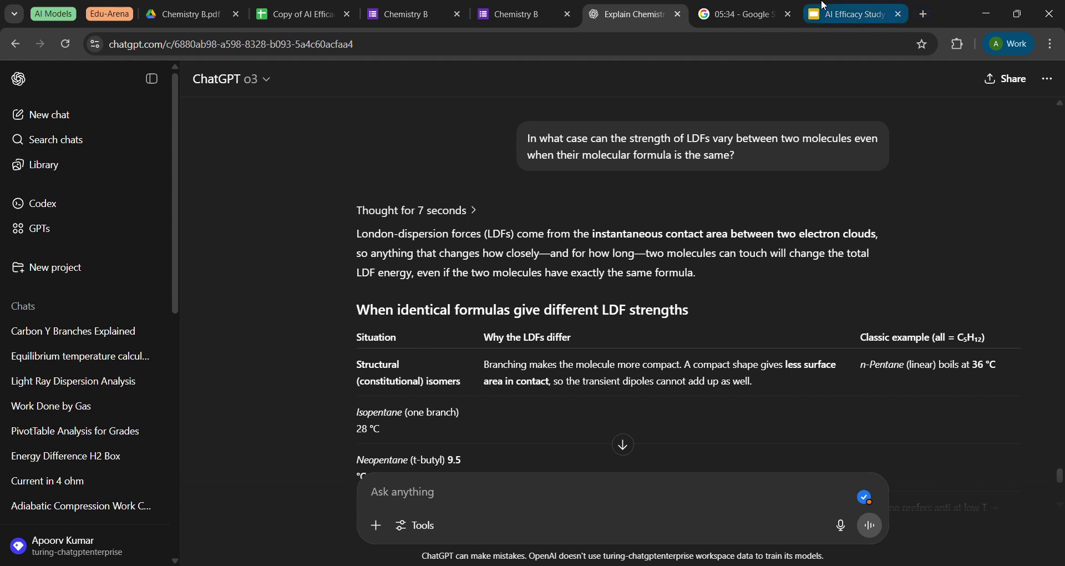
Copy the slide's fifth question, on counting valence electrons in an alkane from its carbon skeleton, and ask it in ChatGPT.
{"action": "left_click", "coordinate": [849, 14]}
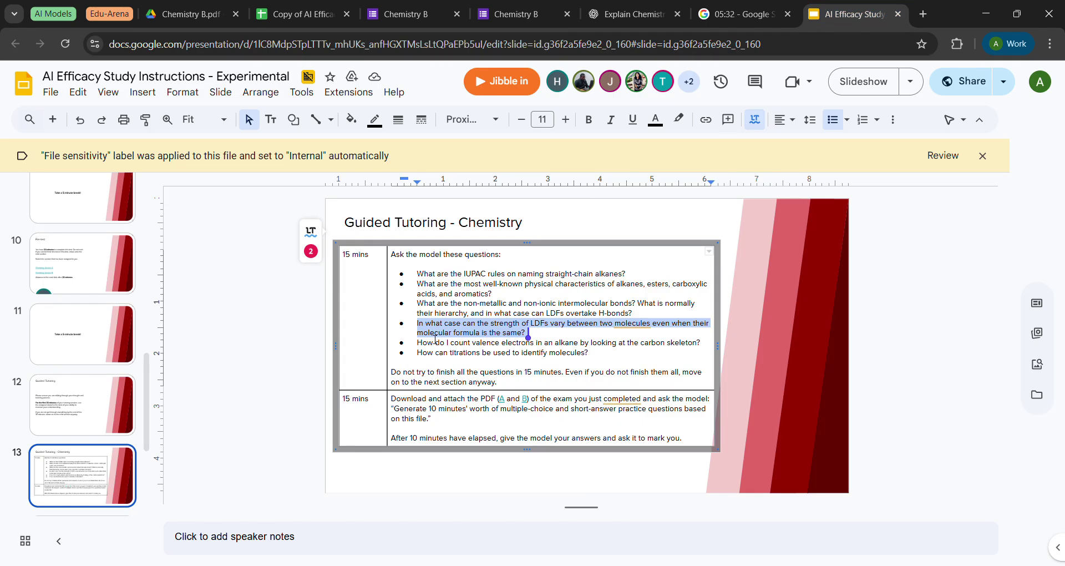
{"action": "left_click", "coordinate": [421, 343]}
{"action": "key", "text": "shift+End"}
{"action": "key", "text": "ctrl+c"}
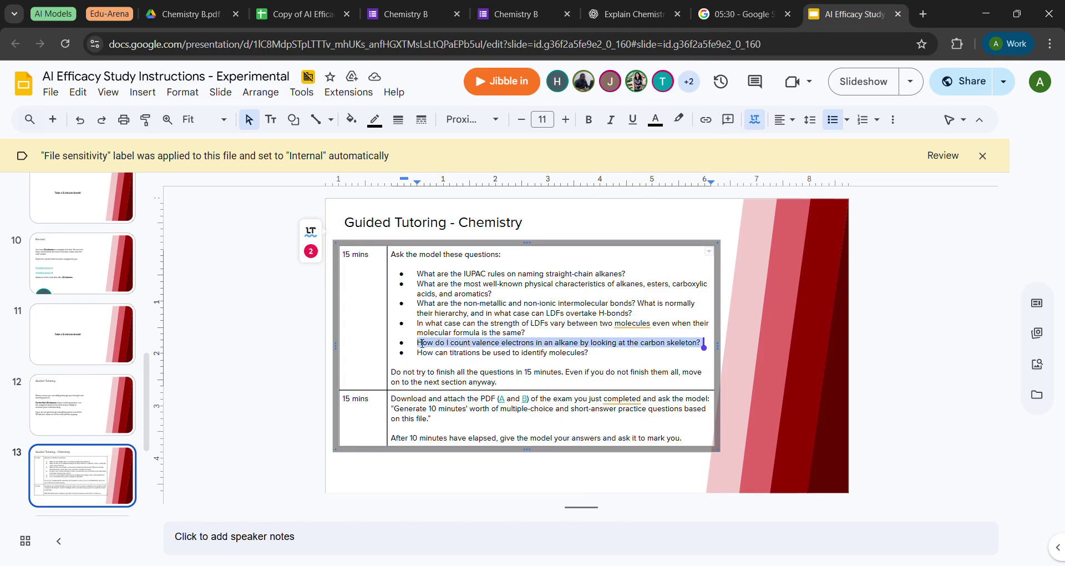
{"action": "left_click", "coordinate": [632, 14]}
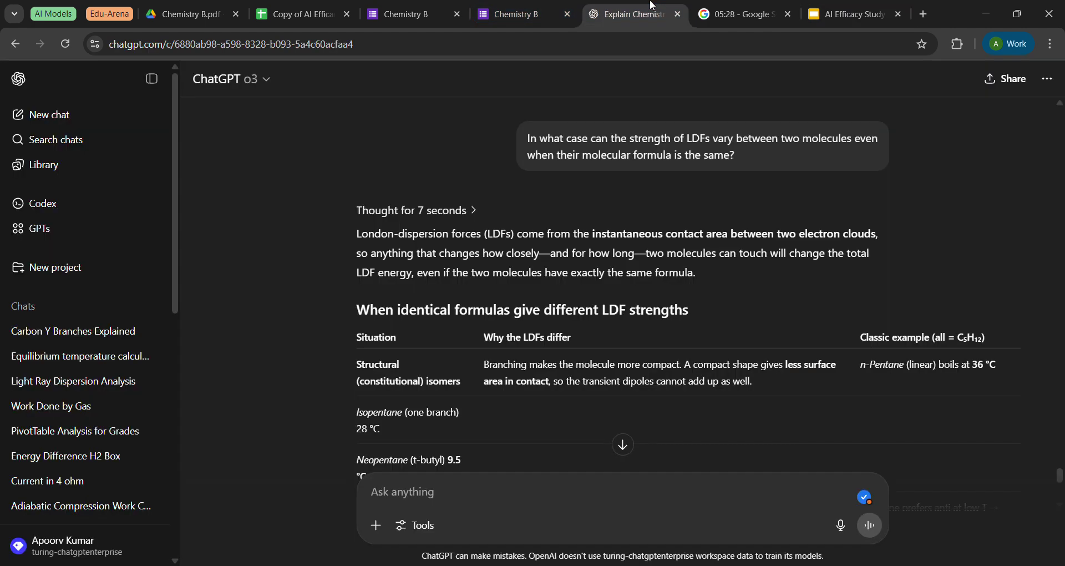
{"action": "key", "text": "ctrl+v"}
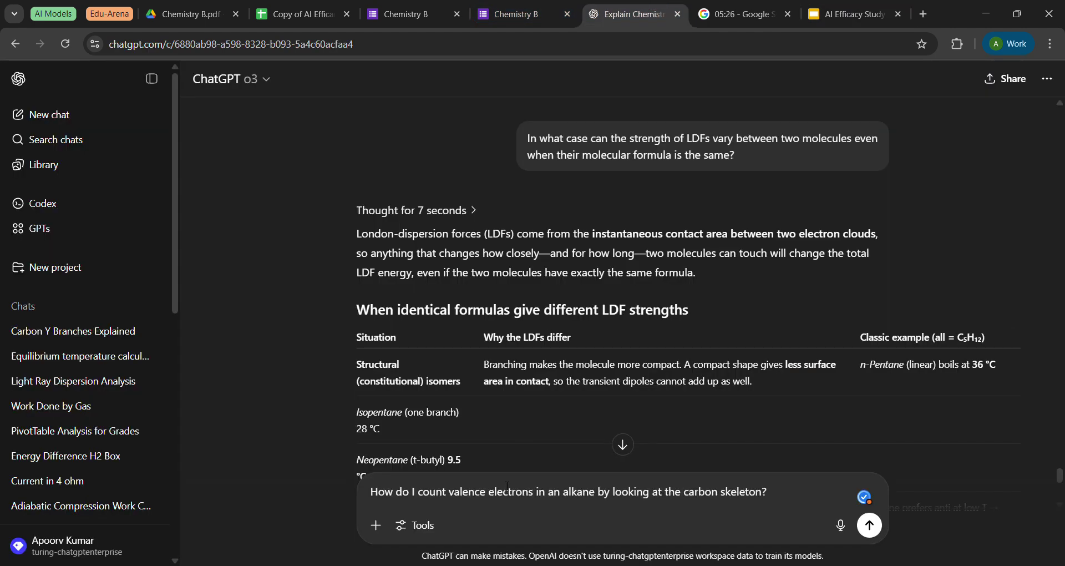
{"action": "key", "text": "Return"}
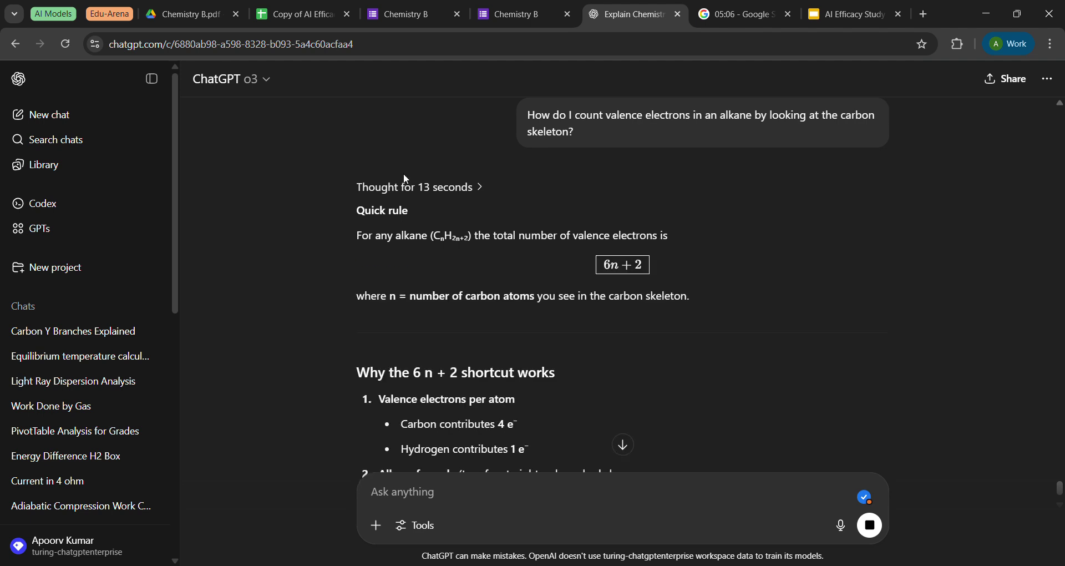
Read ChatGPT's quick rule for counting an alkane's valence electrons, including its derivation, worked examples and hydrogen distribution per carbon type.
{"action": "left_click_drag", "start_coordinate": [361, 239], "coordinate": [629, 241]}
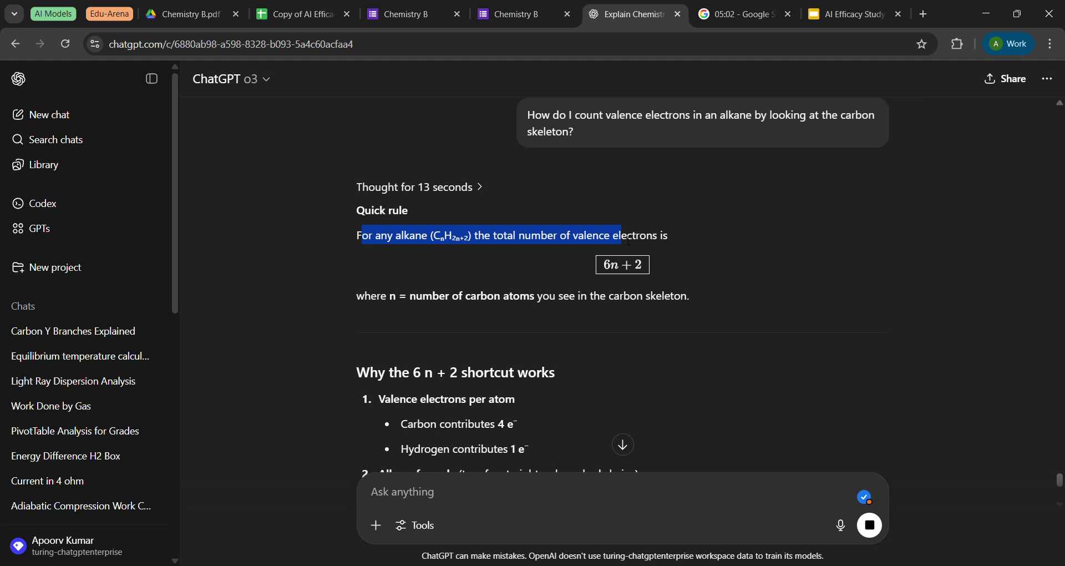
{"action": "left_click", "coordinate": [628, 240]}
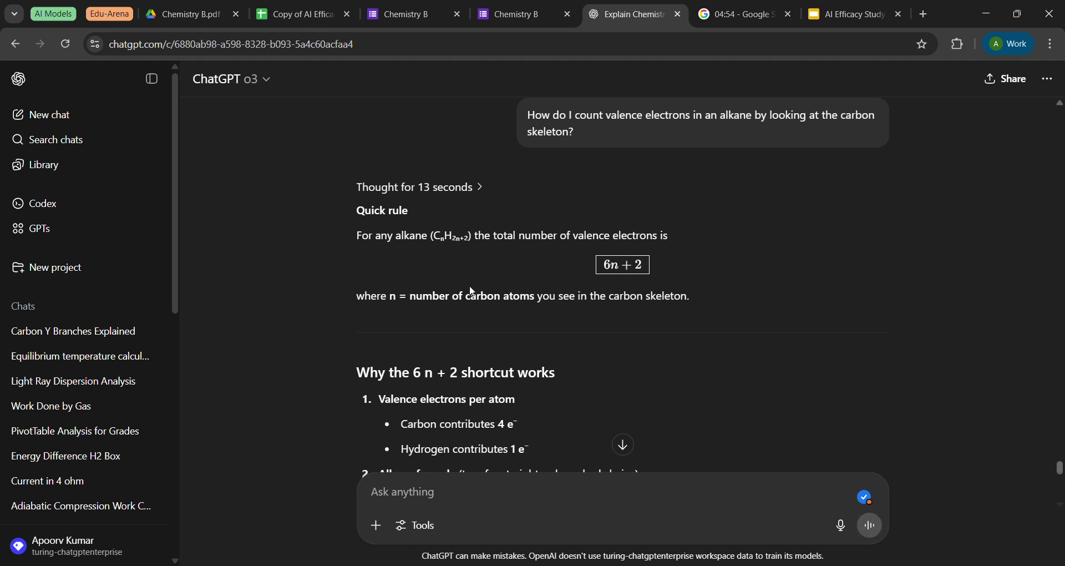
{"action": "scroll", "coordinate": [470, 285], "scroll_direction": "down", "scroll_amount": 3}
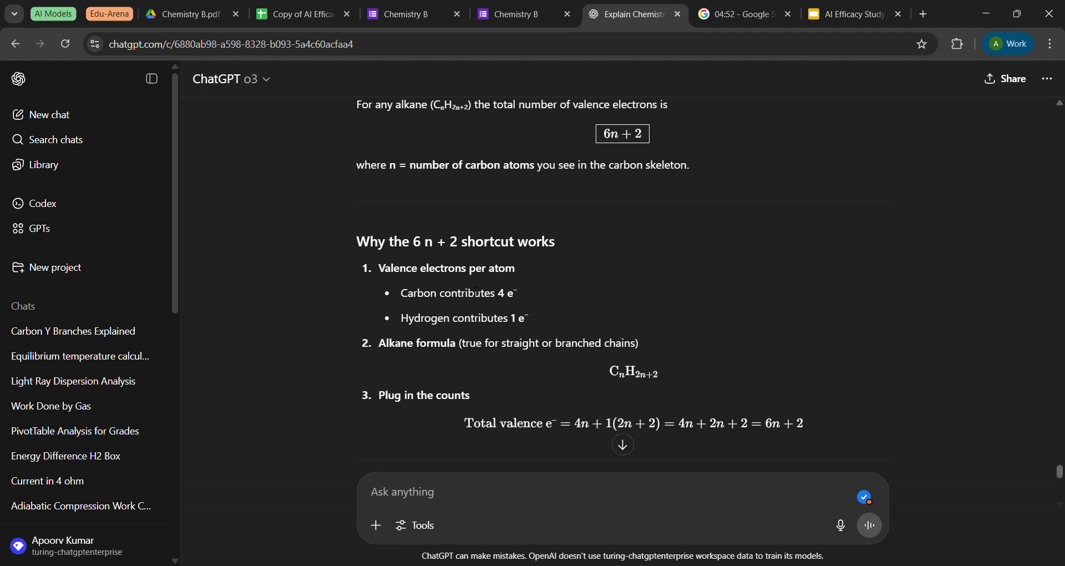
{"action": "scroll", "coordinate": [502, 299], "scroll_direction": "down", "scroll_amount": 2}
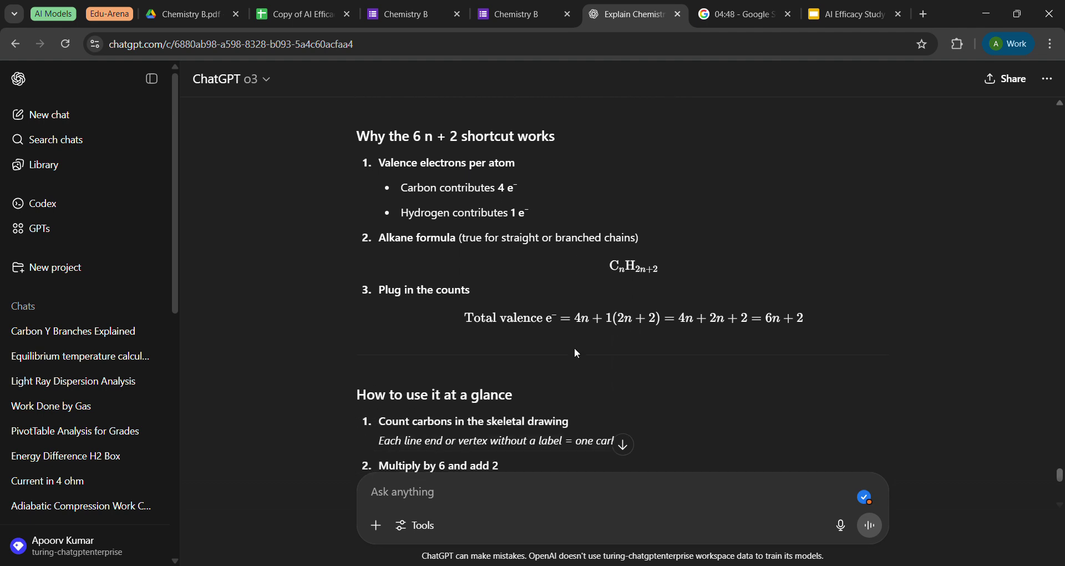
{"action": "scroll", "coordinate": [577, 353], "scroll_direction": "down", "scroll_amount": 2}
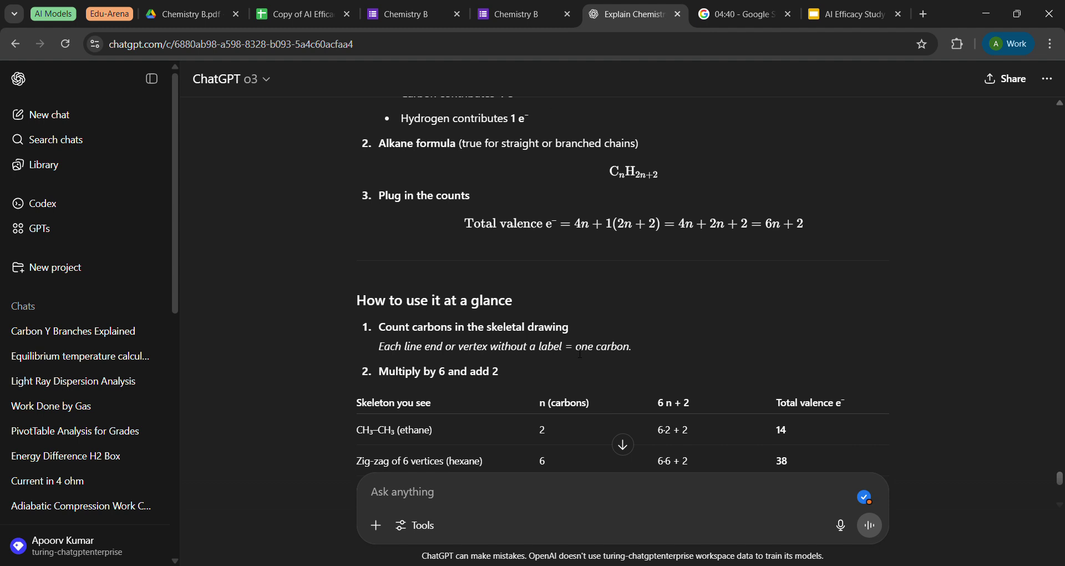
{"action": "scroll", "coordinate": [580, 353], "scroll_direction": "down", "scroll_amount": 1}
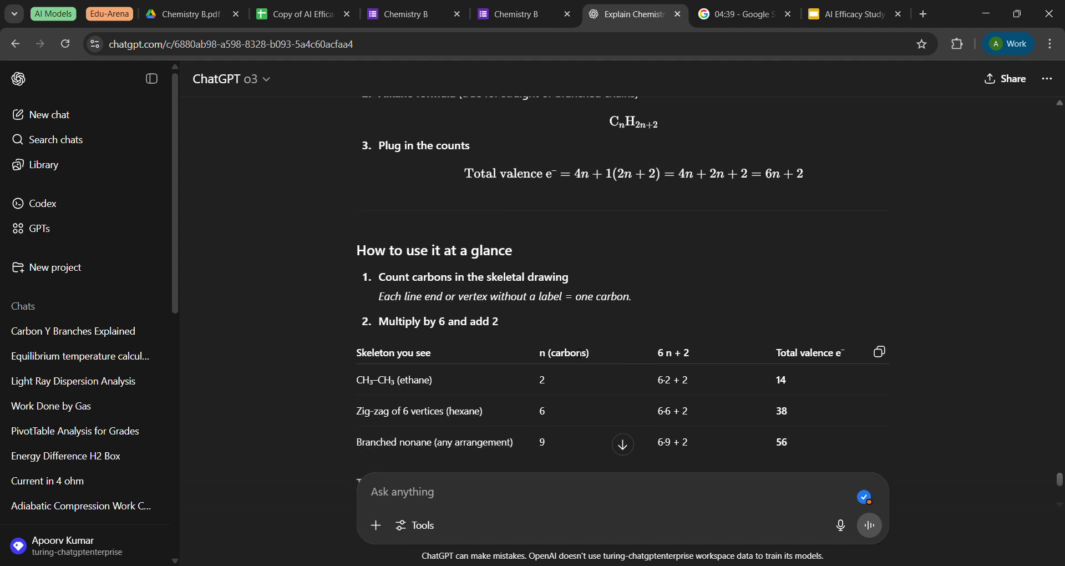
{"action": "scroll", "coordinate": [580, 353], "scroll_direction": "down", "scroll_amount": 1}
{"action": "scroll", "coordinate": [576, 353], "scroll_direction": "down", "scroll_amount": 1}
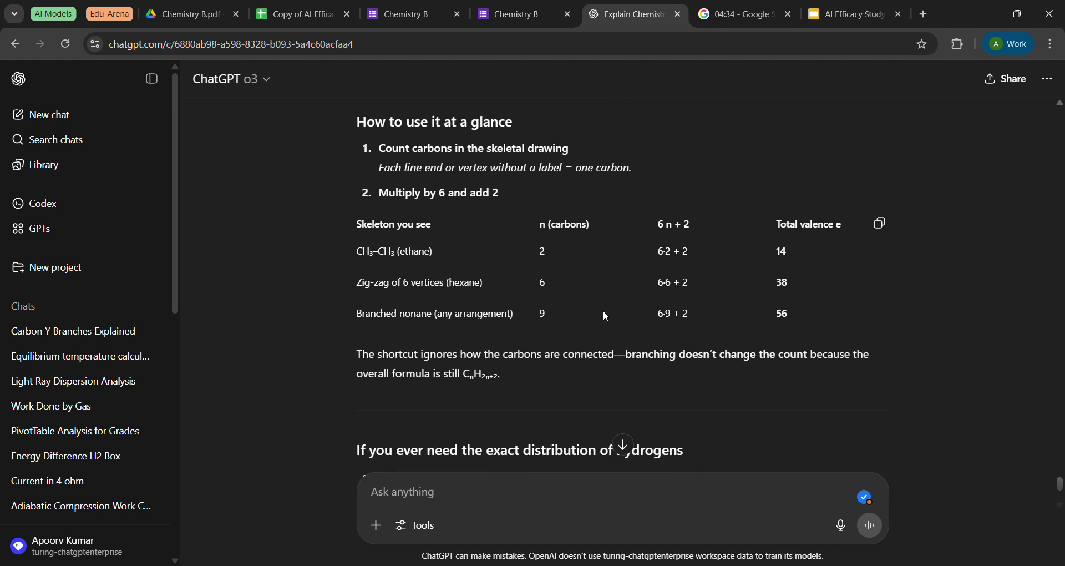
{"action": "scroll", "coordinate": [604, 310], "scroll_direction": "down", "scroll_amount": 1}
{"action": "scroll", "coordinate": [603, 311], "scroll_direction": "down", "scroll_amount": 1}
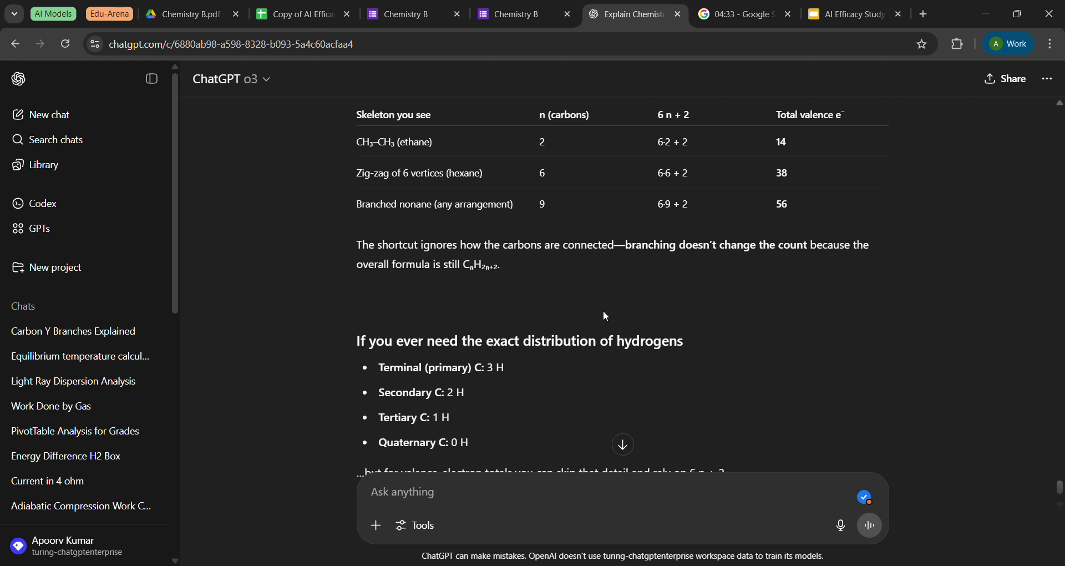
{"action": "scroll", "coordinate": [520, 308], "scroll_direction": "down", "scroll_amount": 2}
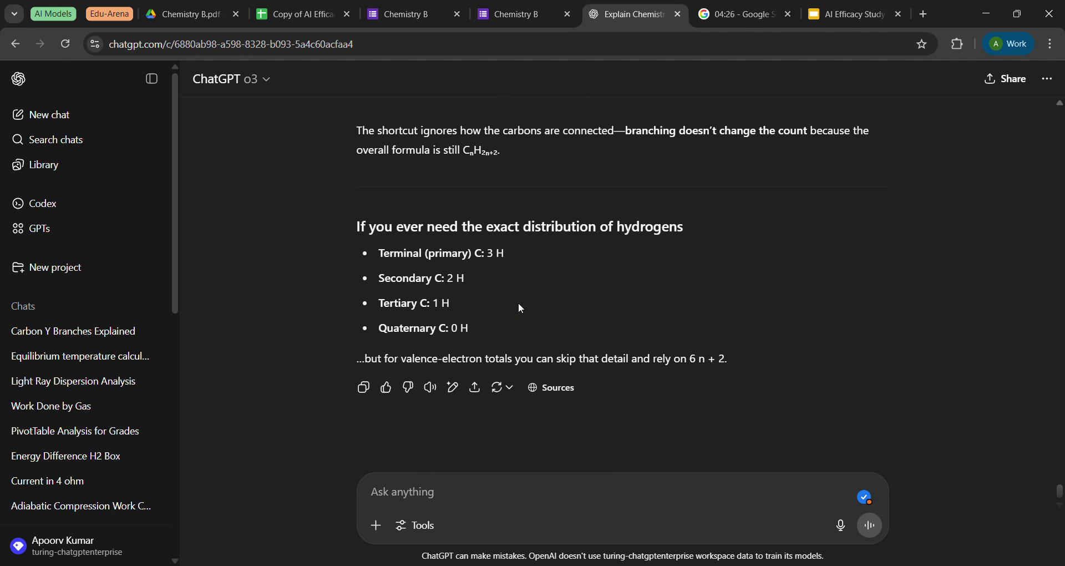
Review the valence-electron reply's opening rule and the explanation of why the shortcut works again.
{"action": "scroll", "coordinate": [520, 308], "scroll_direction": "up", "scroll_amount": 7}
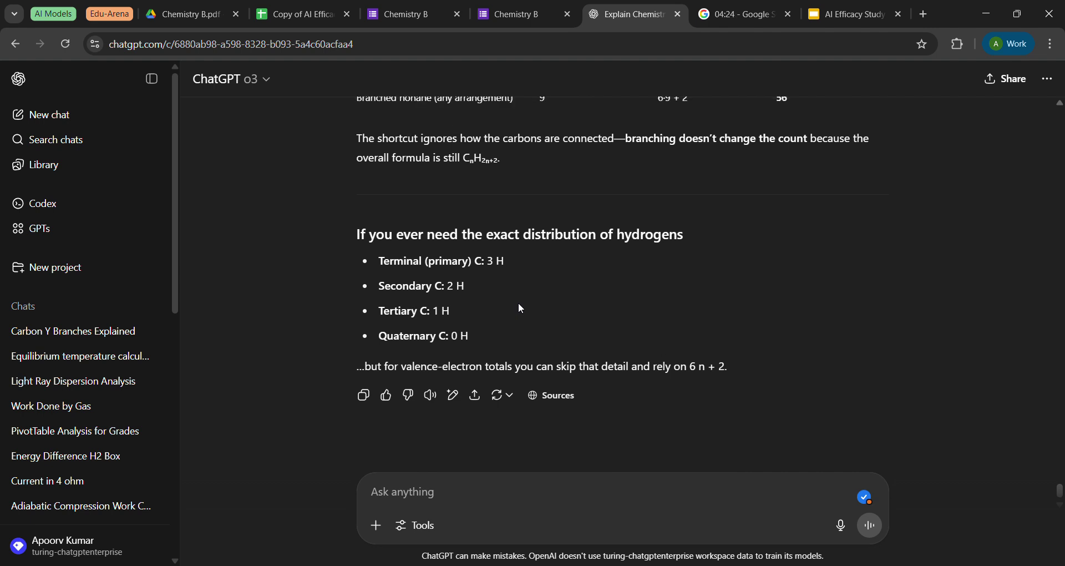
{"action": "scroll", "coordinate": [520, 309], "scroll_direction": "up", "scroll_amount": 6}
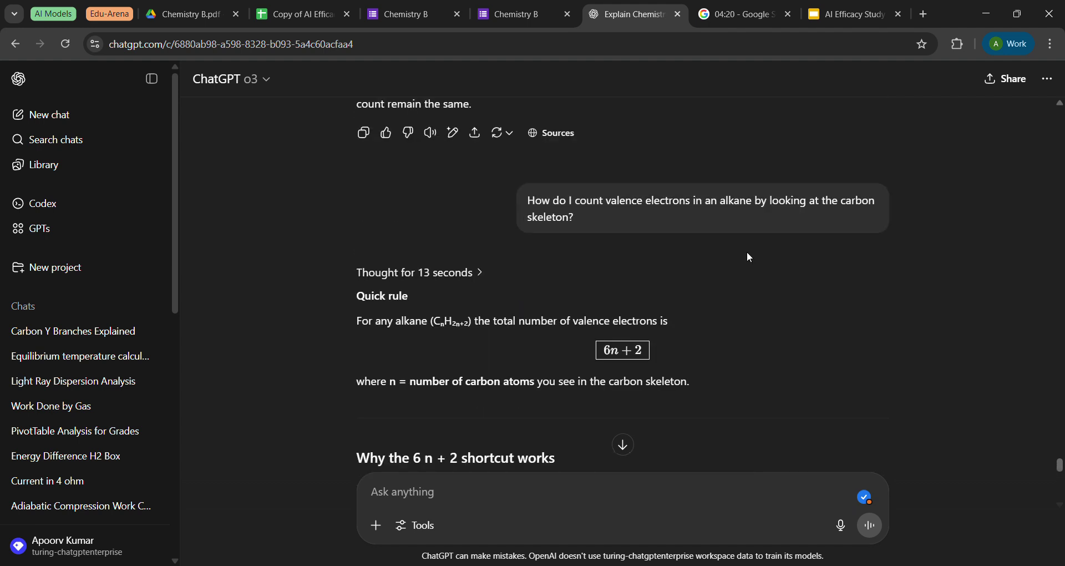
{"action": "scroll", "coordinate": [468, 361], "scroll_direction": "down", "scroll_amount": 3}
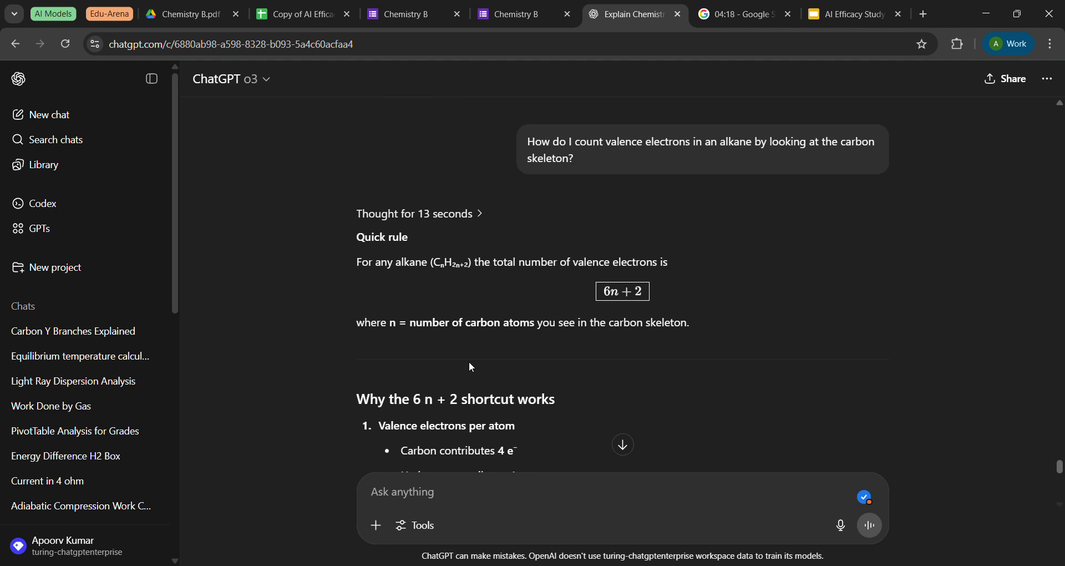
{"action": "left_click_drag", "start_coordinate": [378, 312], "coordinate": [531, 371]}
{"action": "left_click", "coordinate": [531, 371]}
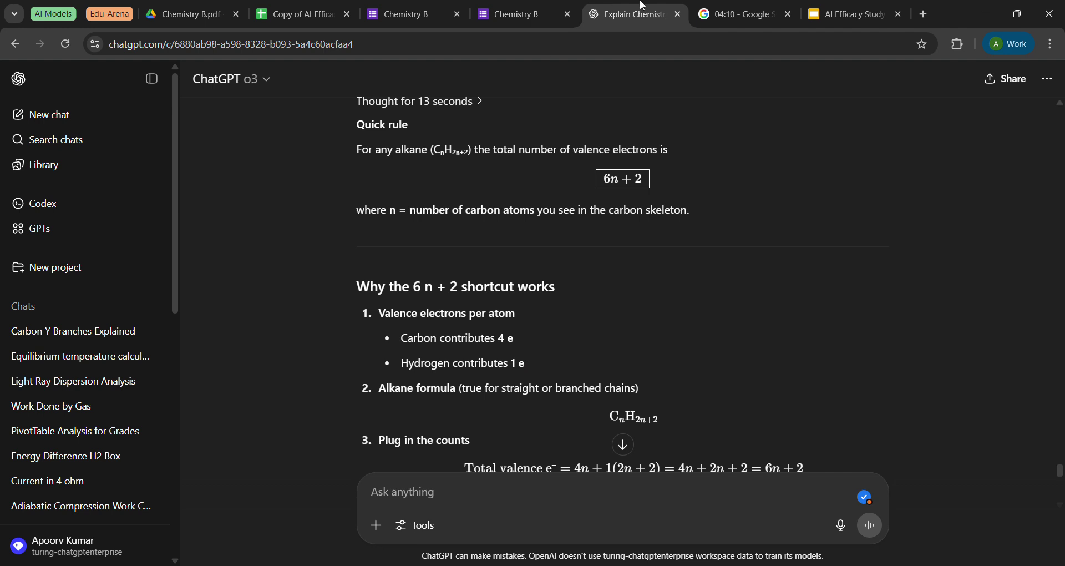
Copy the slide's sixth question, on how titrations can be used to identify molecules, and ask it in ChatGPT.
{"action": "left_click", "coordinate": [806, 5]}
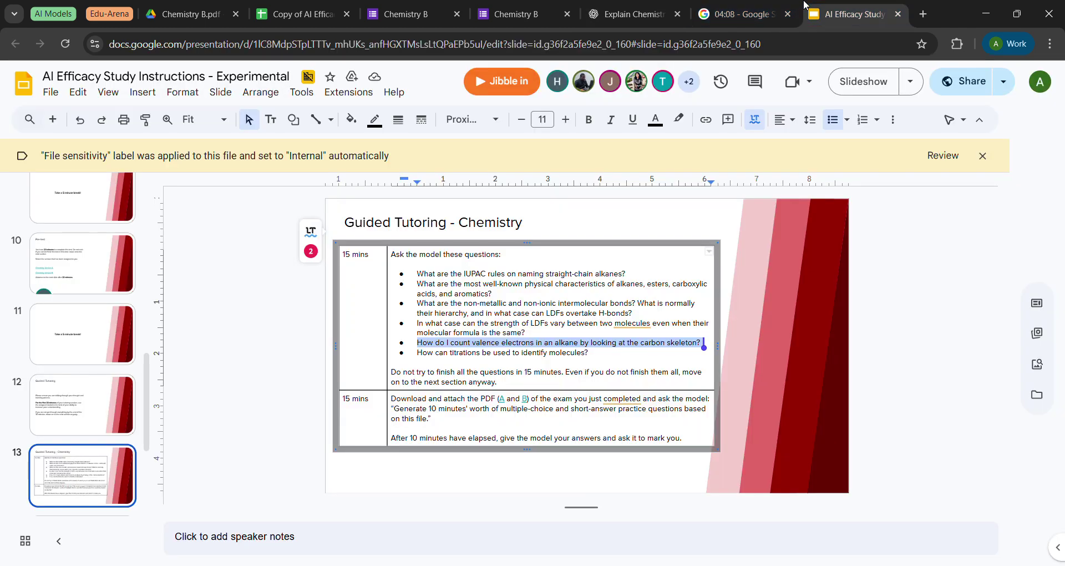
{"action": "key", "text": "Down"}
{"action": "key", "text": "Home"}
{"action": "key", "text": "shift+End"}
{"action": "key", "text": "ctrl+c"}
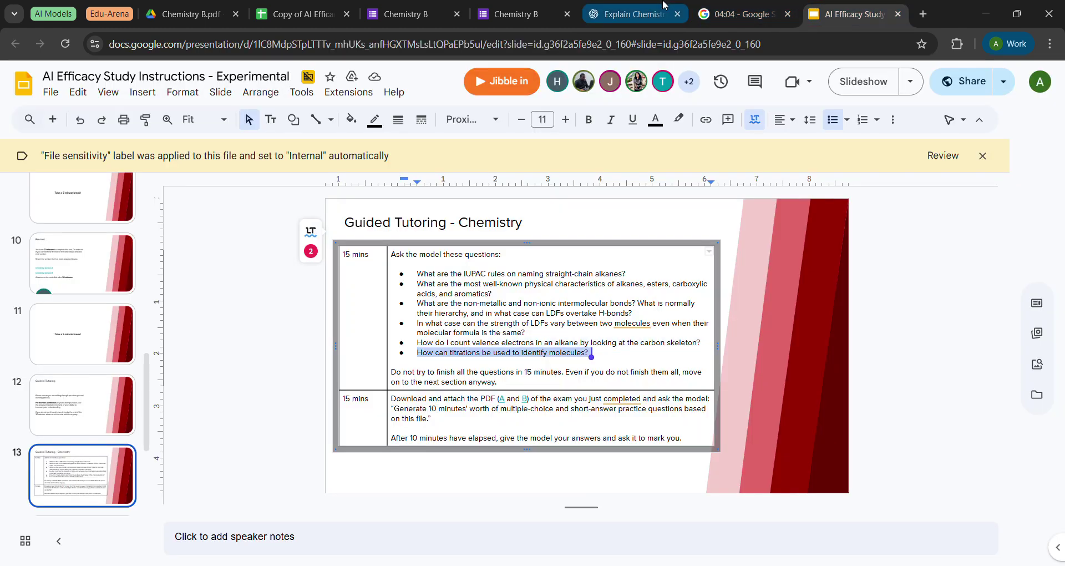
{"action": "left_click", "coordinate": [633, 14]}
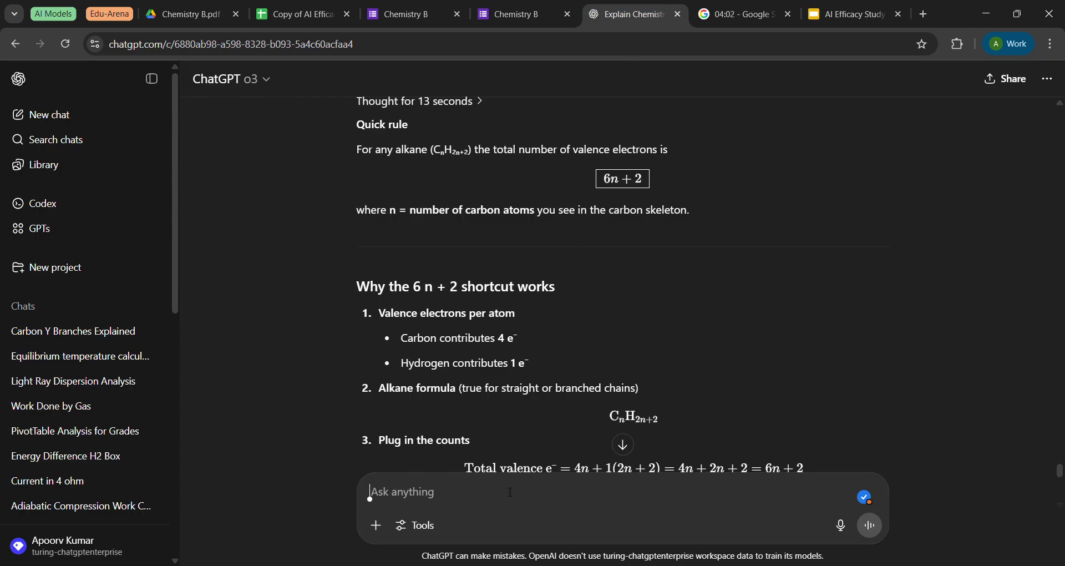
{"action": "key", "text": "ctrl+v"}
{"action": "key", "text": "Return"}
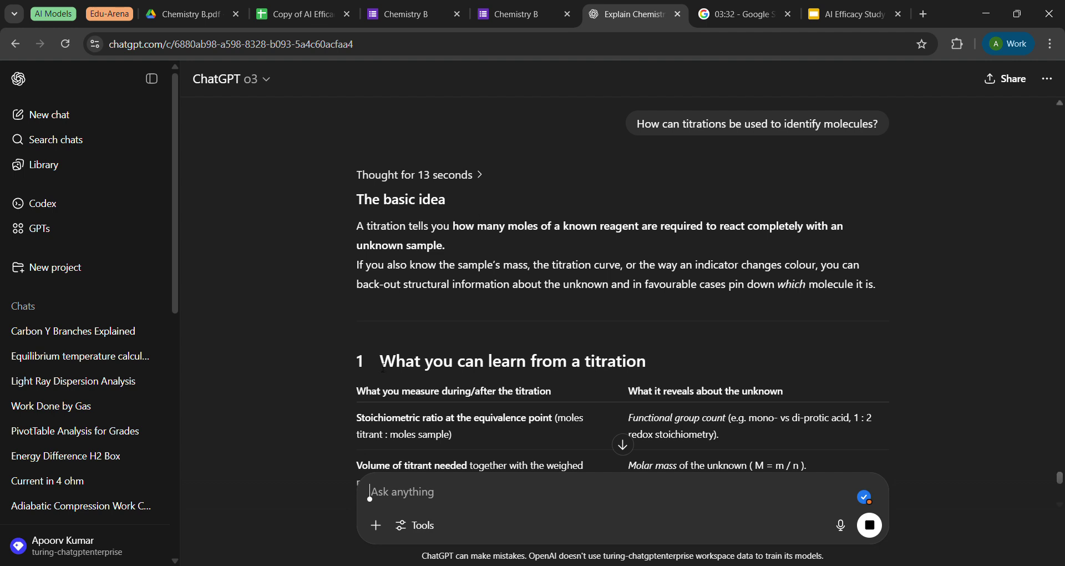
Read ChatGPT's titration reply, covering what a titration reveals, typical identification strategies and the take-home checklist.
{"action": "scroll", "coordinate": [383, 366], "scroll_direction": "down", "scroll_amount": 2}
{"action": "scroll", "coordinate": [380, 368], "scroll_direction": "down", "scroll_amount": 1}
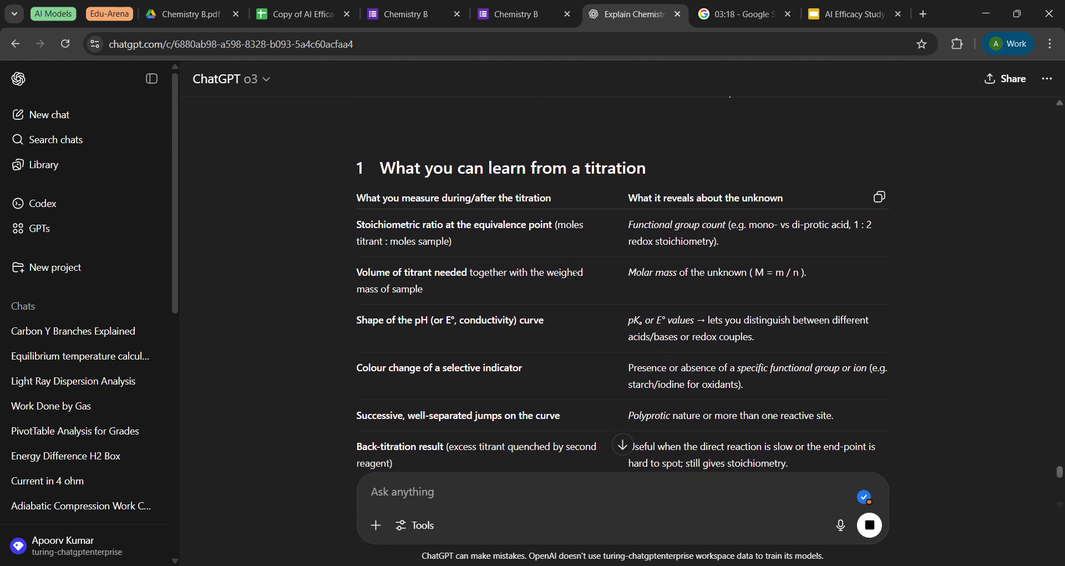
{"action": "scroll", "coordinate": [574, 276], "scroll_direction": "down", "scroll_amount": 3}
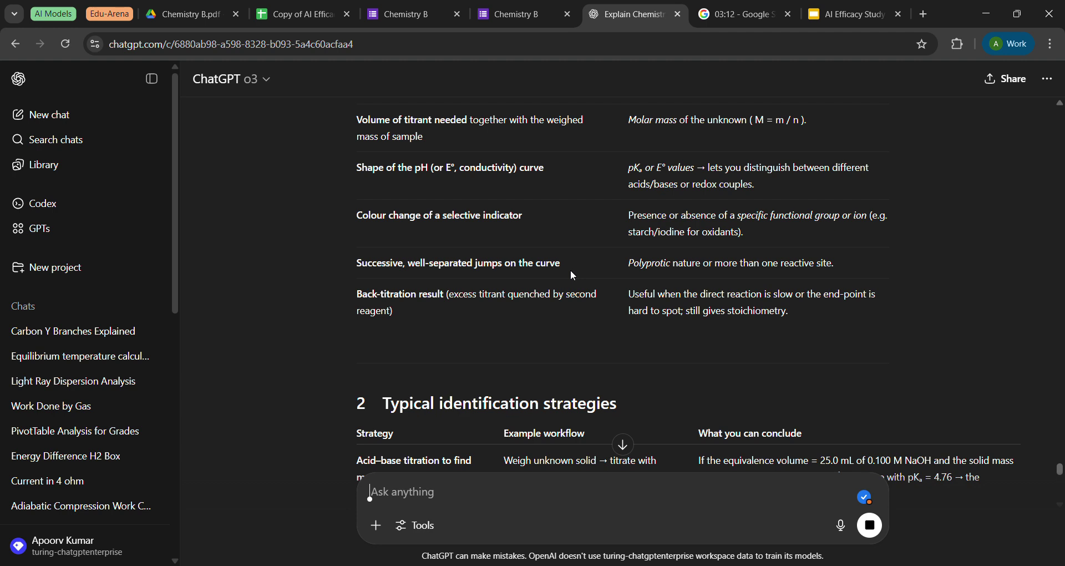
{"action": "scroll", "coordinate": [571, 270], "scroll_direction": "down", "scroll_amount": 9}
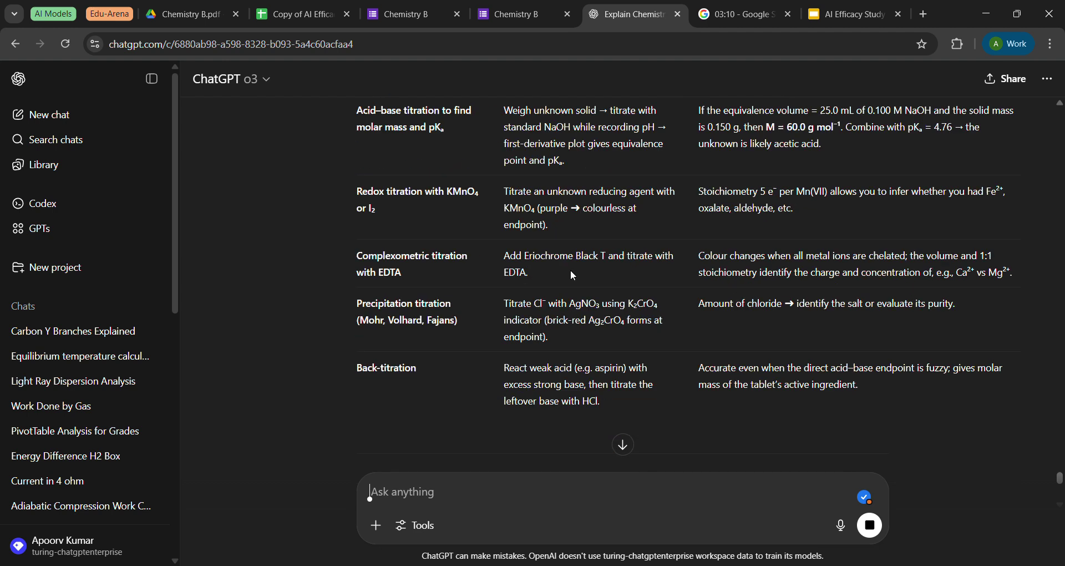
{"action": "scroll", "coordinate": [571, 269], "scroll_direction": "down", "scroll_amount": 7}
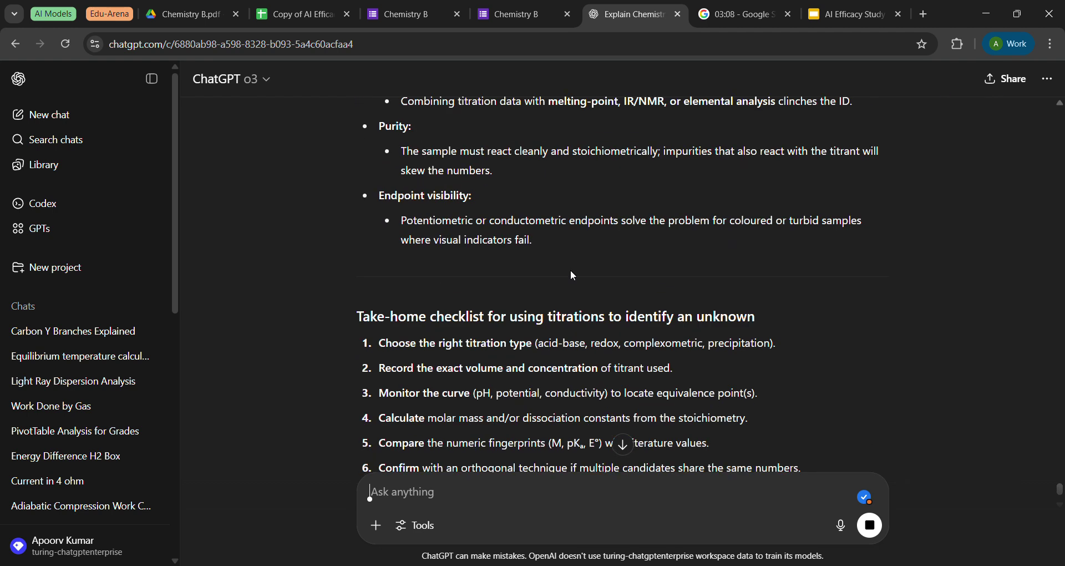
{"action": "scroll", "coordinate": [573, 276], "scroll_direction": "down", "scroll_amount": 2}
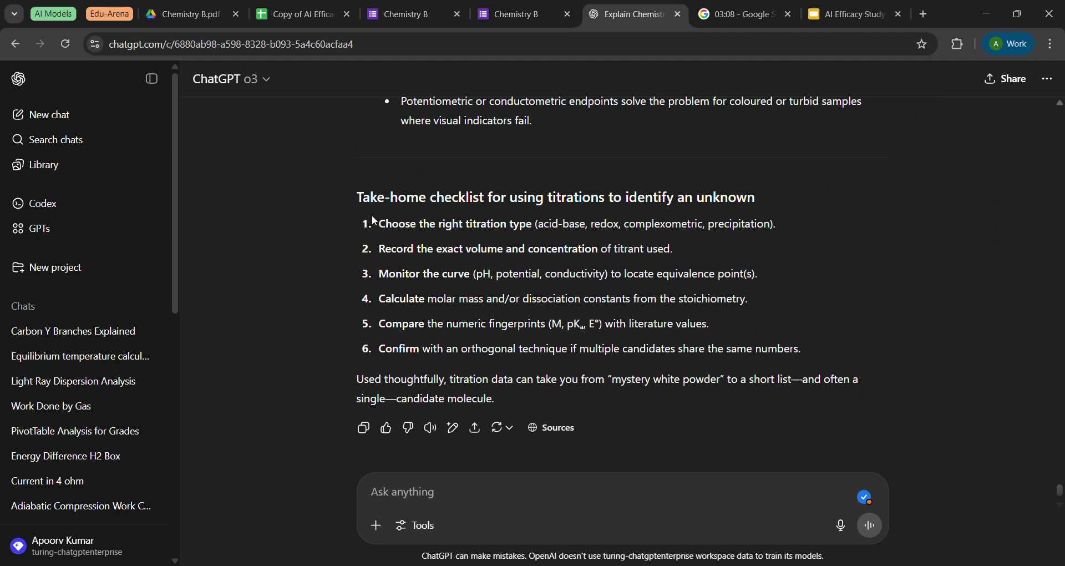
{"action": "scroll", "coordinate": [375, 221], "scroll_direction": "up", "scroll_amount": 11}
{"action": "scroll", "coordinate": [375, 221], "scroll_direction": "down", "scroll_amount": 12}
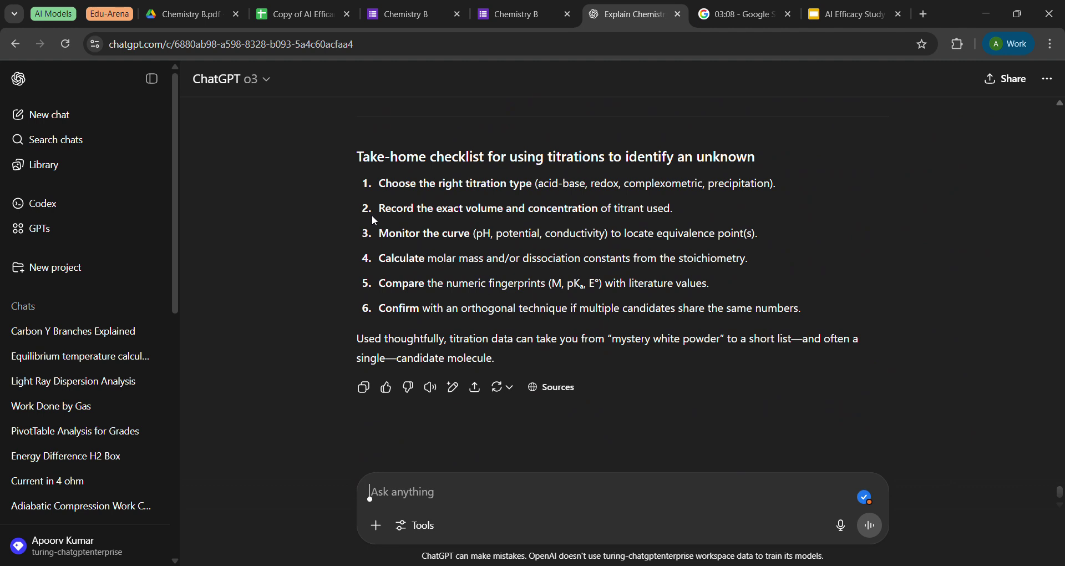
Ask ChatGPT "Explain it to me in simpler terms, i am very new to chemistry".
{"action": "type", "text": "Ex"}
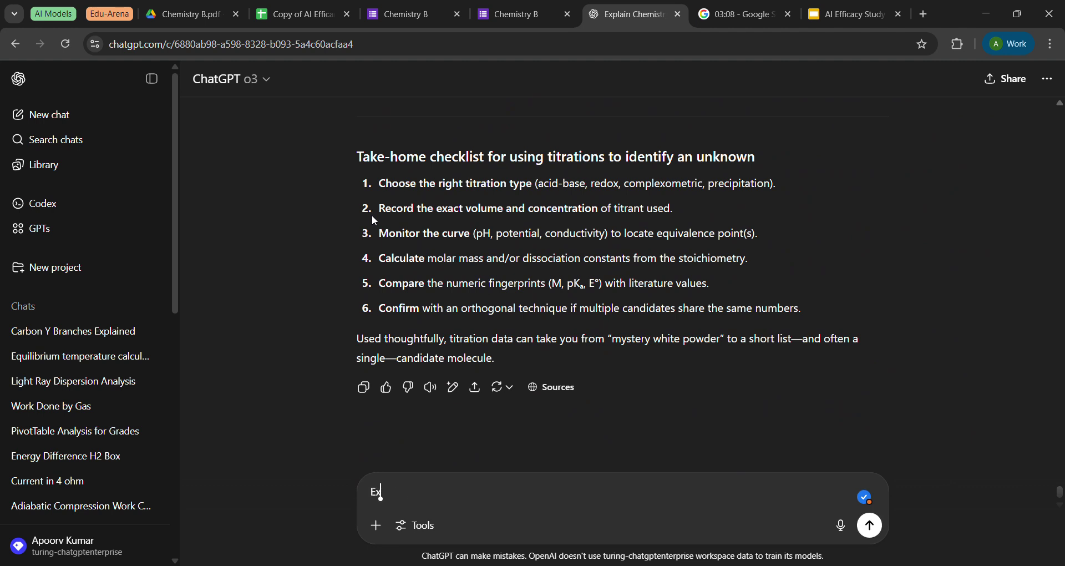
{"action": "type", "text": "plain it to me in sim"}
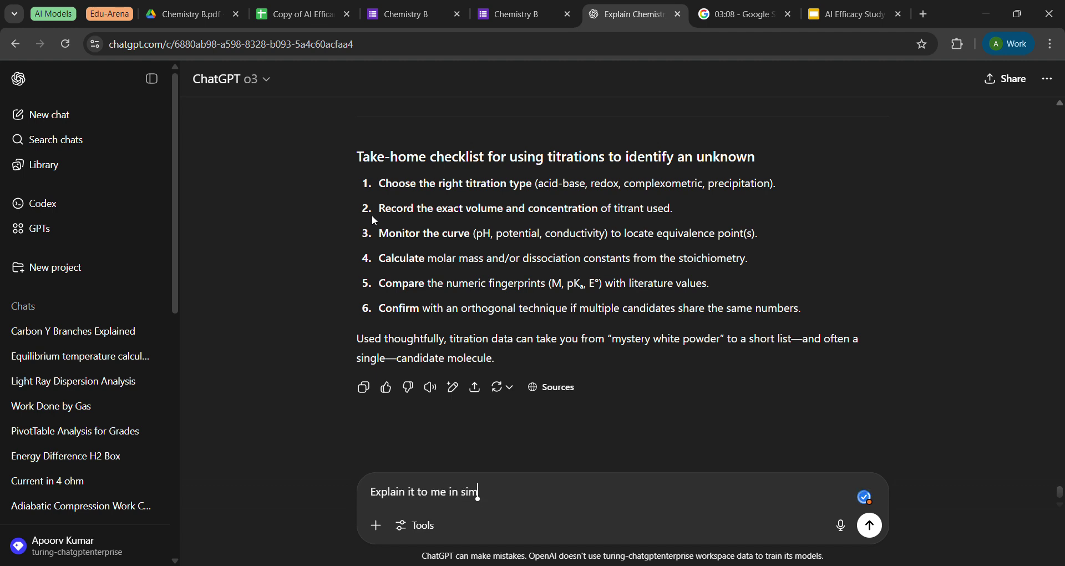
{"action": "type", "text": "pler terms, i am very"}
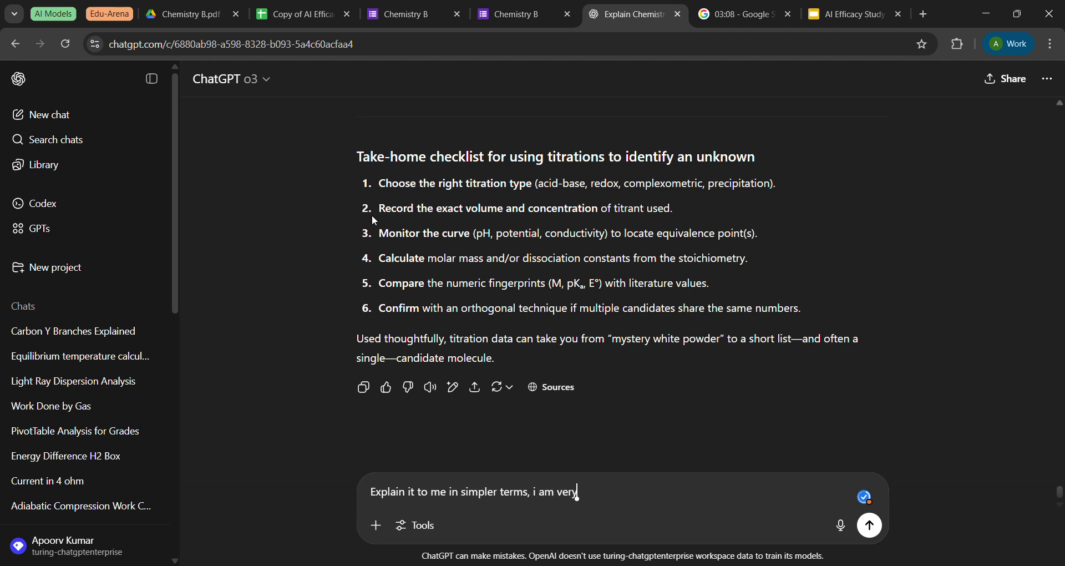
{"action": "type", "text": " new to chemistry"}
{"action": "key", "text": "Return"}
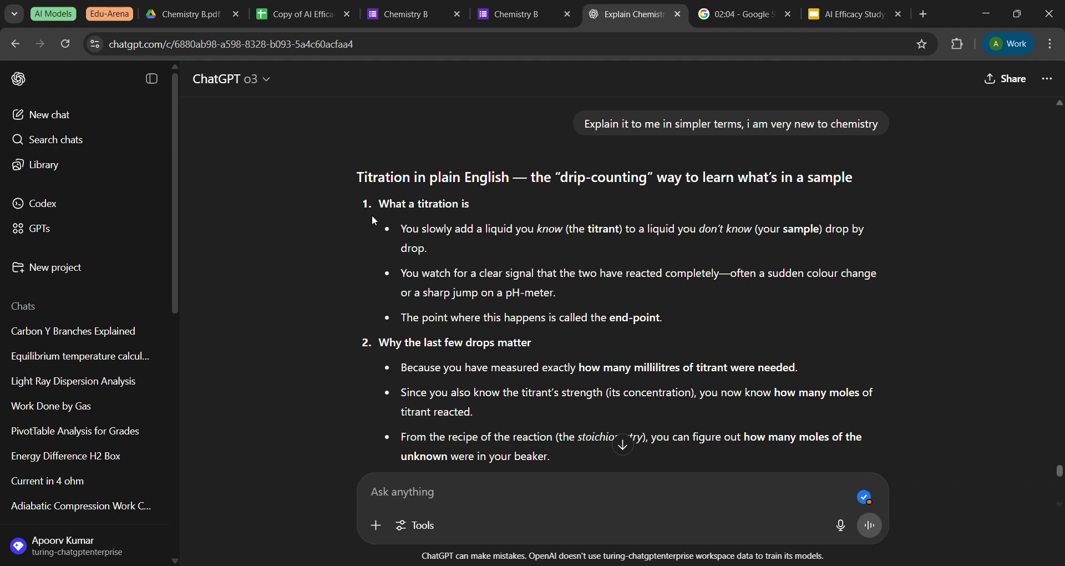
Read the plain-English titration explanation, focusing on the acid–base and redox examples, how the clues combine, and the short summary.
{"action": "scroll", "coordinate": [372, 215], "scroll_direction": "down", "scroll_amount": 3}
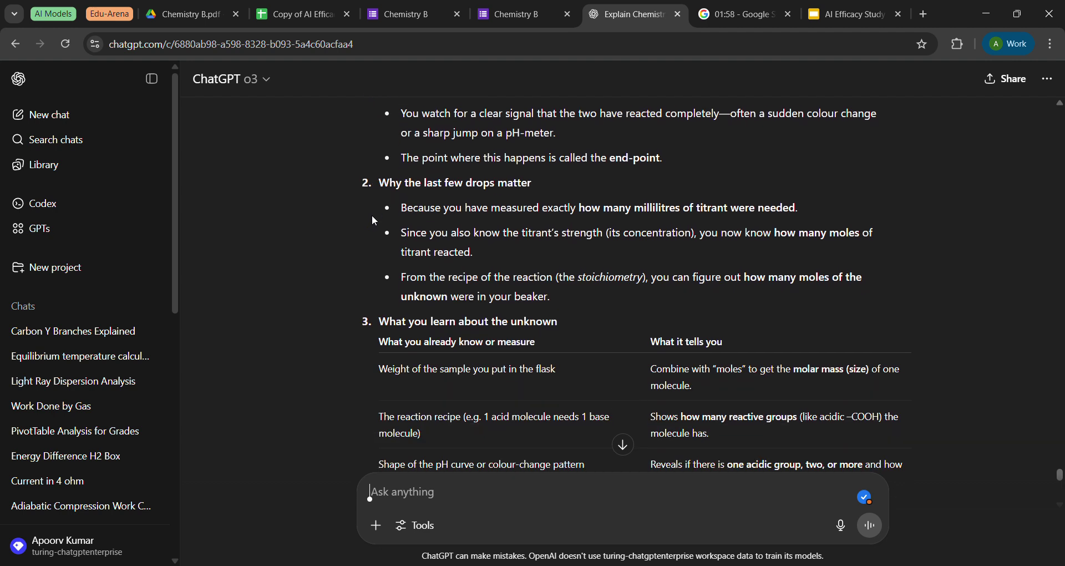
{"action": "scroll", "coordinate": [372, 220], "scroll_direction": "down", "scroll_amount": 1}
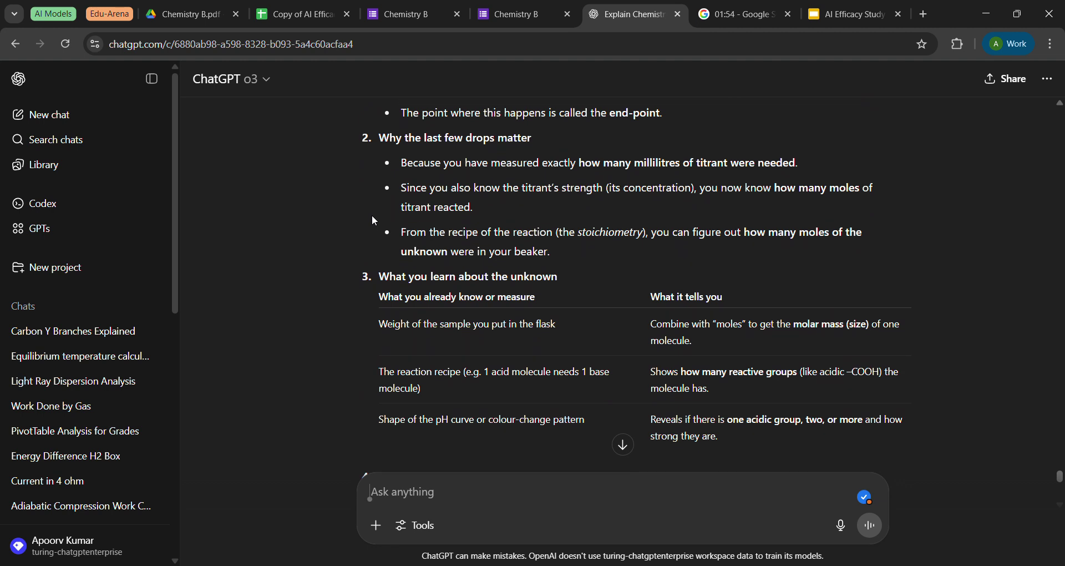
{"action": "scroll", "coordinate": [372, 220], "scroll_direction": "down", "scroll_amount": 2}
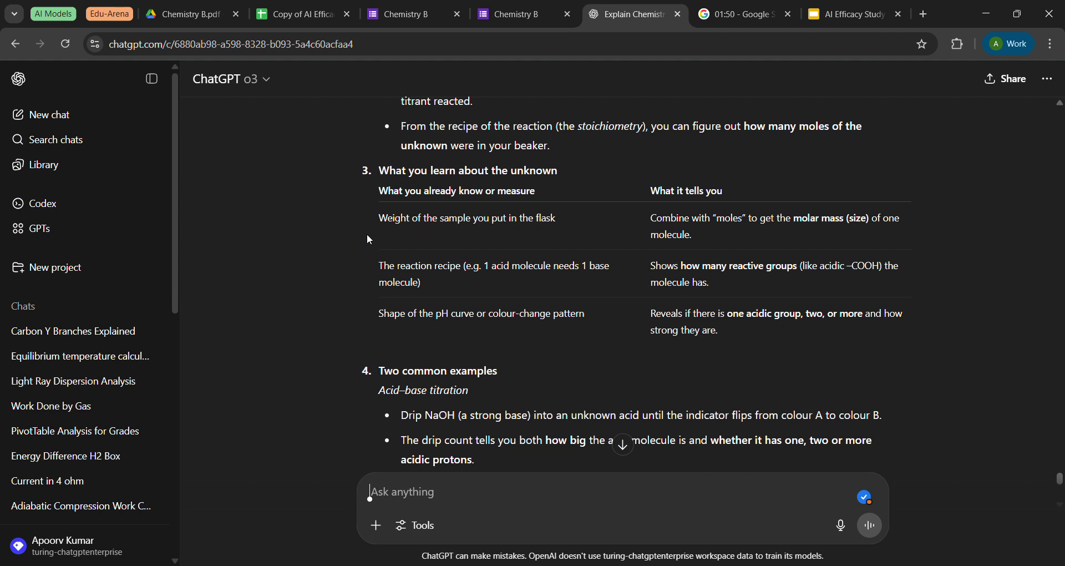
{"action": "scroll", "coordinate": [356, 308], "scroll_direction": "down", "scroll_amount": 5}
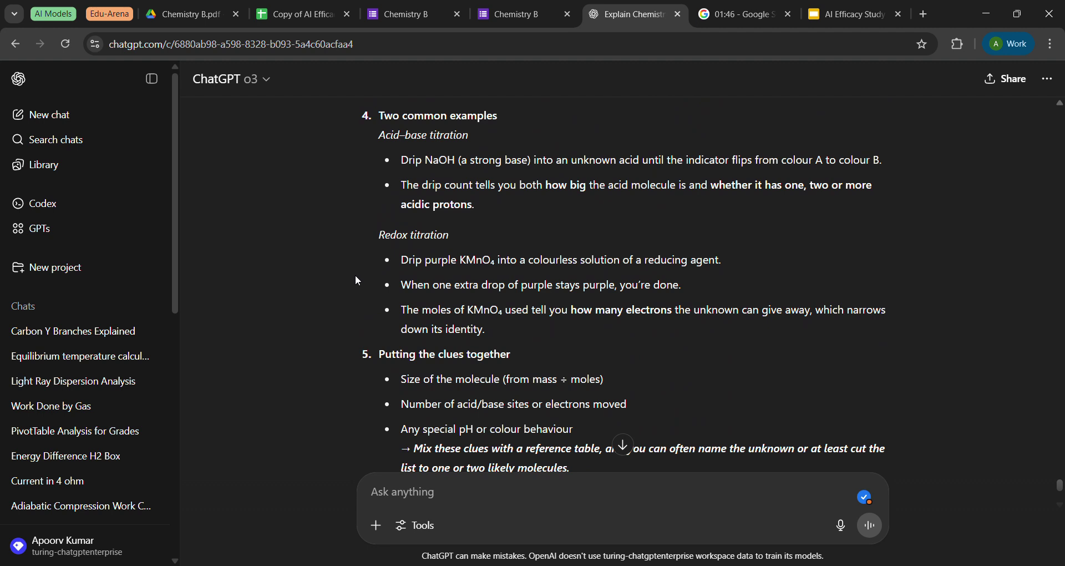
{"action": "left_click_drag", "start_coordinate": [401, 160], "coordinate": [723, 172]}
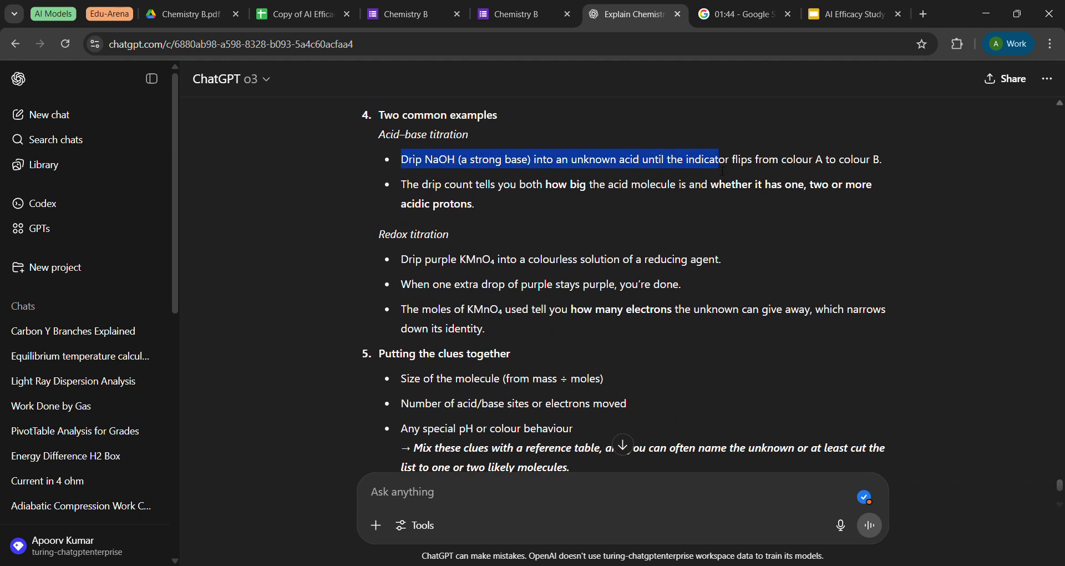
{"action": "left_click", "coordinate": [724, 171]}
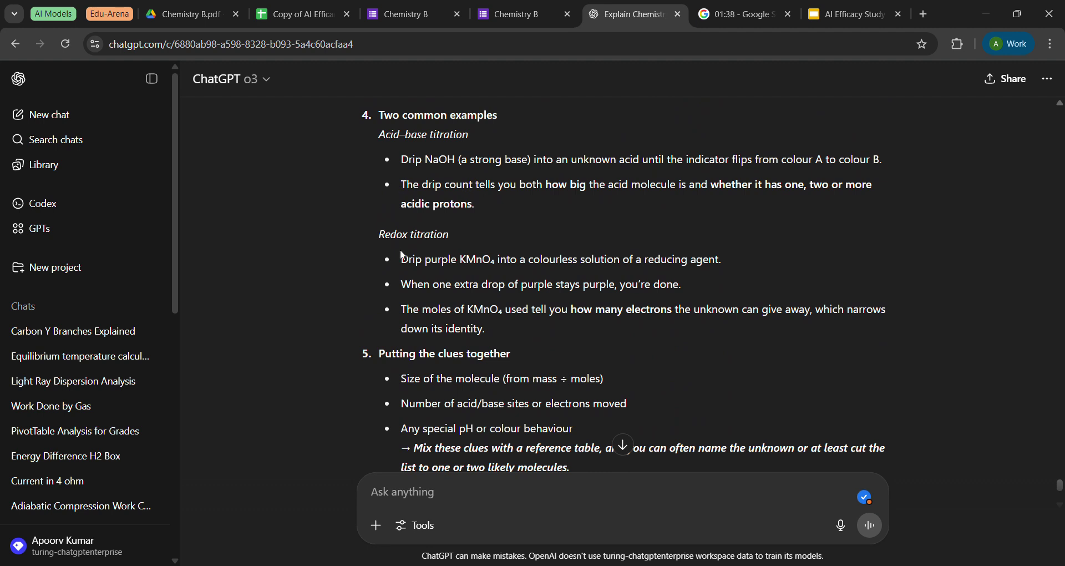
{"action": "left_click_drag", "start_coordinate": [403, 261], "coordinate": [729, 268]}
{"action": "left_click", "coordinate": [810, 256]}
{"action": "scroll", "coordinate": [409, 329], "scroll_direction": "down", "scroll_amount": 3}
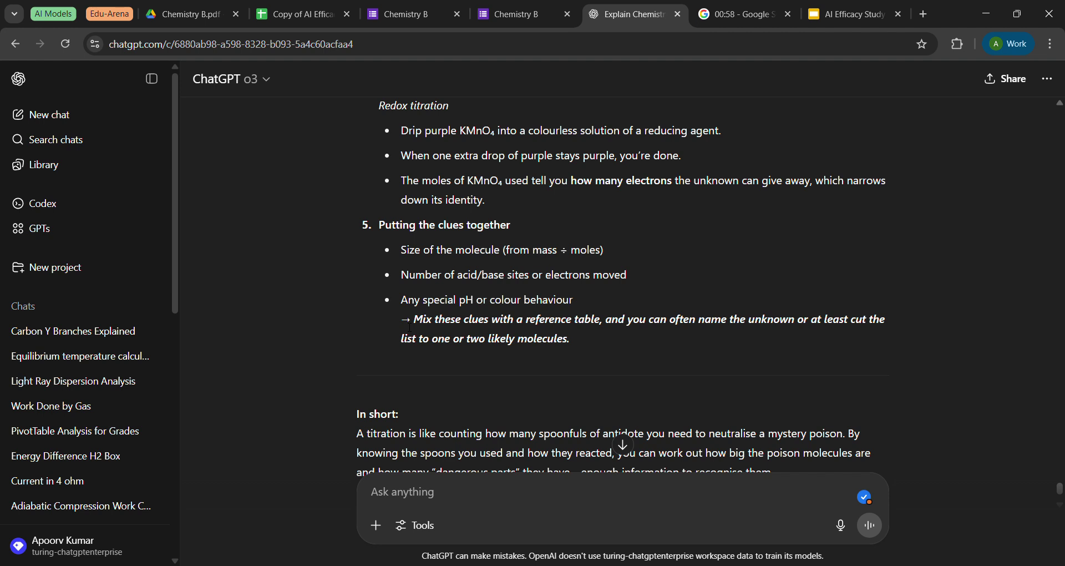
{"action": "scroll", "coordinate": [408, 327], "scroll_direction": "down", "scroll_amount": 2}
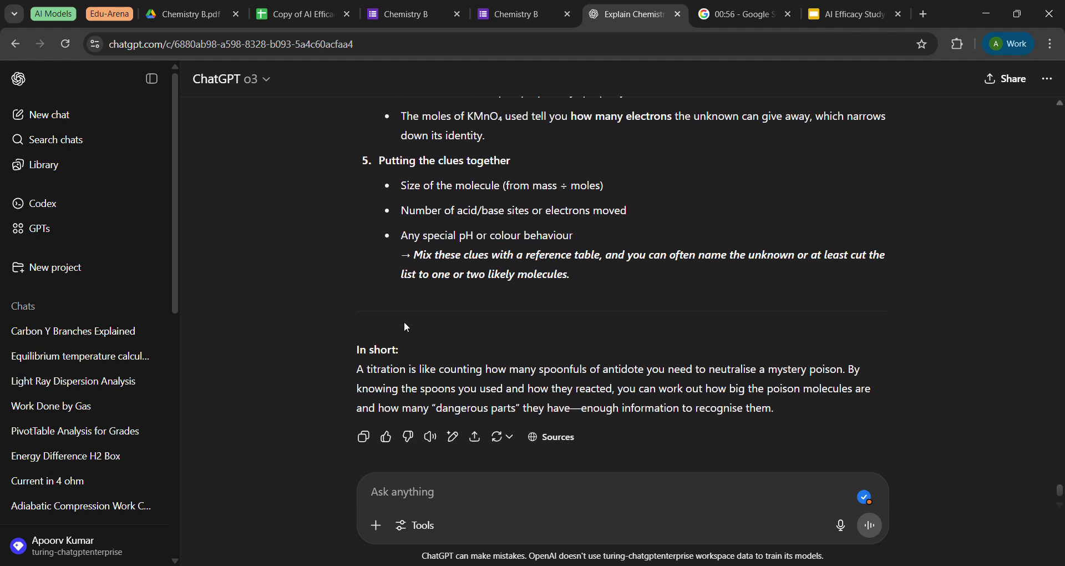
Download Chemistry B.pdf from the link on the Guided Tutoring - Chemistry slide and attach it to the ChatGPT conversation.
{"action": "scroll", "coordinate": [407, 327], "scroll_direction": "down", "scroll_amount": 1}
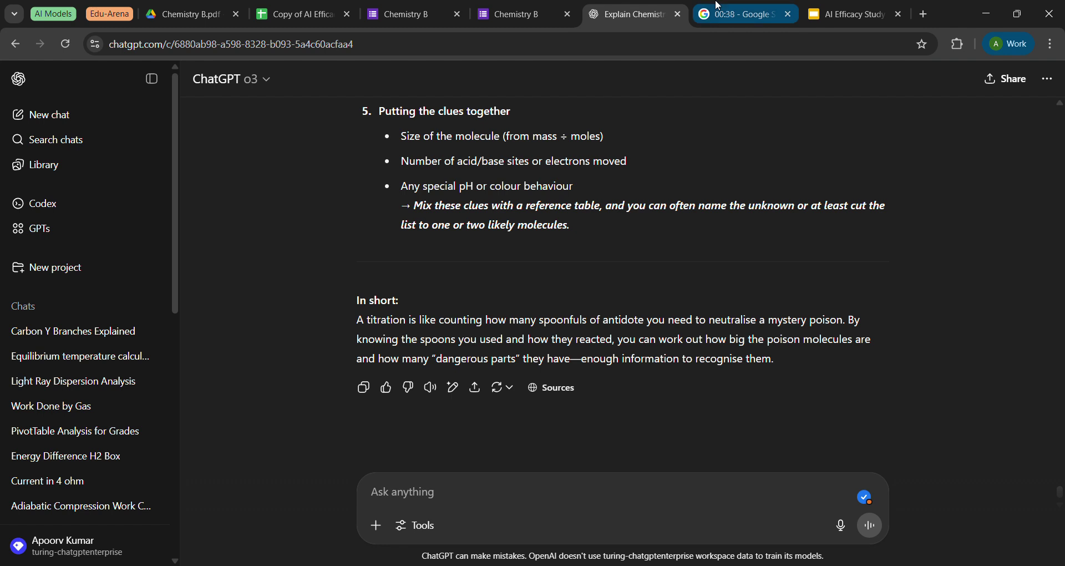
{"action": "left_click", "coordinate": [848, 13]}
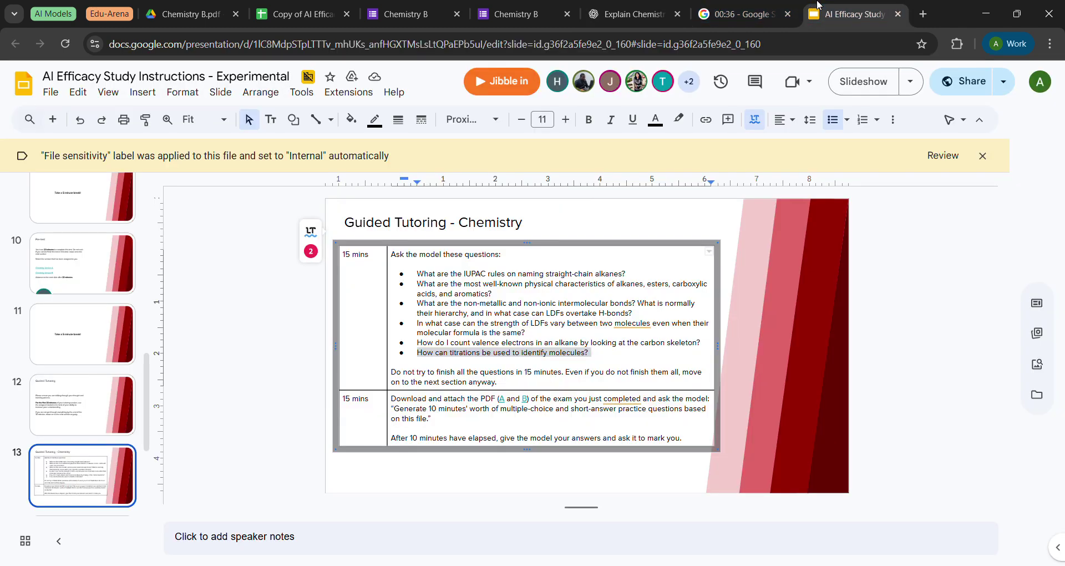
{"action": "left_click", "coordinate": [272, 376]}
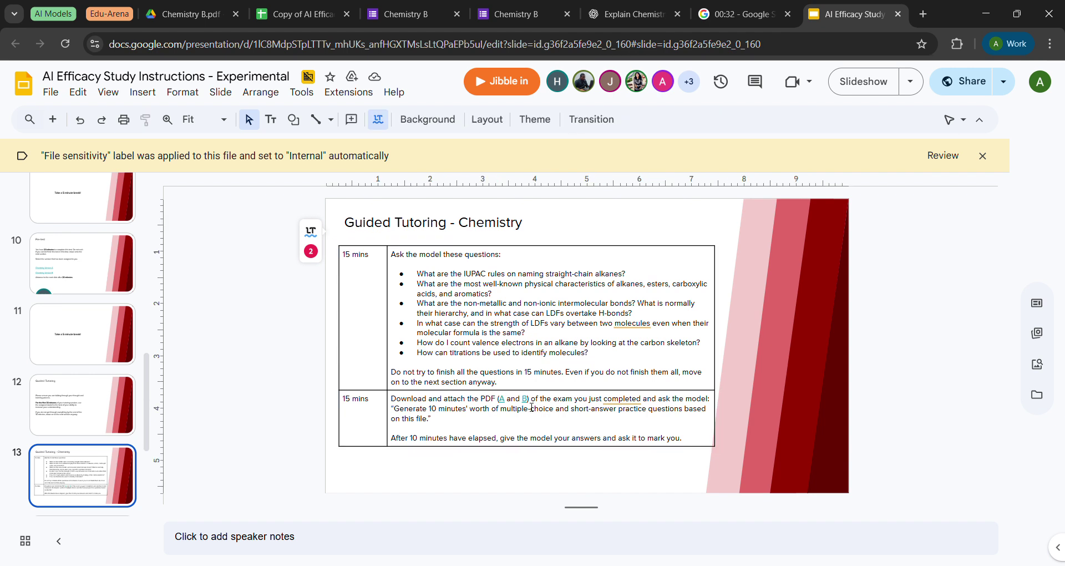
{"action": "left_click", "coordinate": [523, 399]}
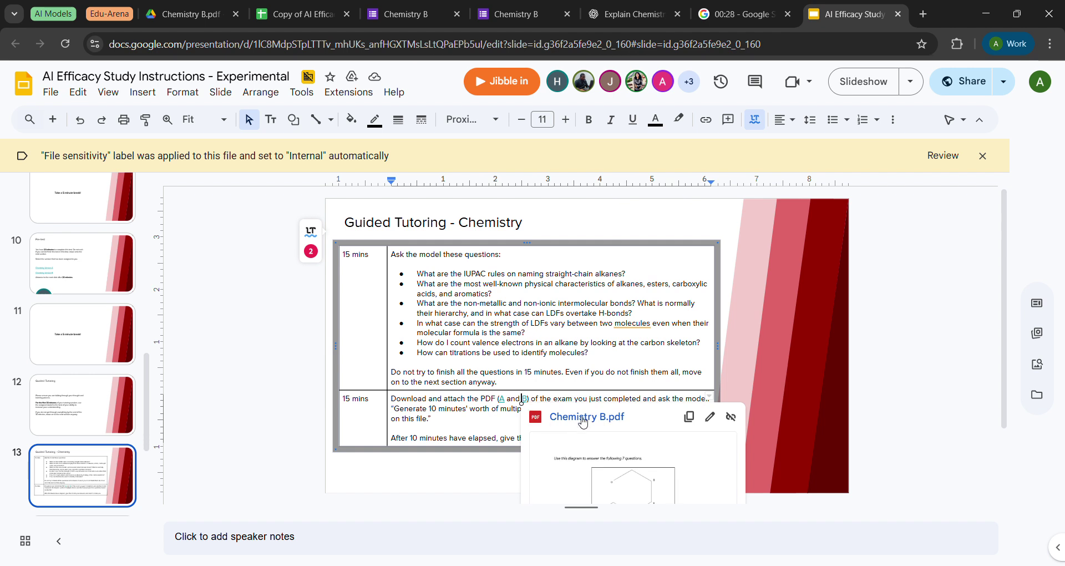
{"action": "left_click", "coordinate": [583, 420]}
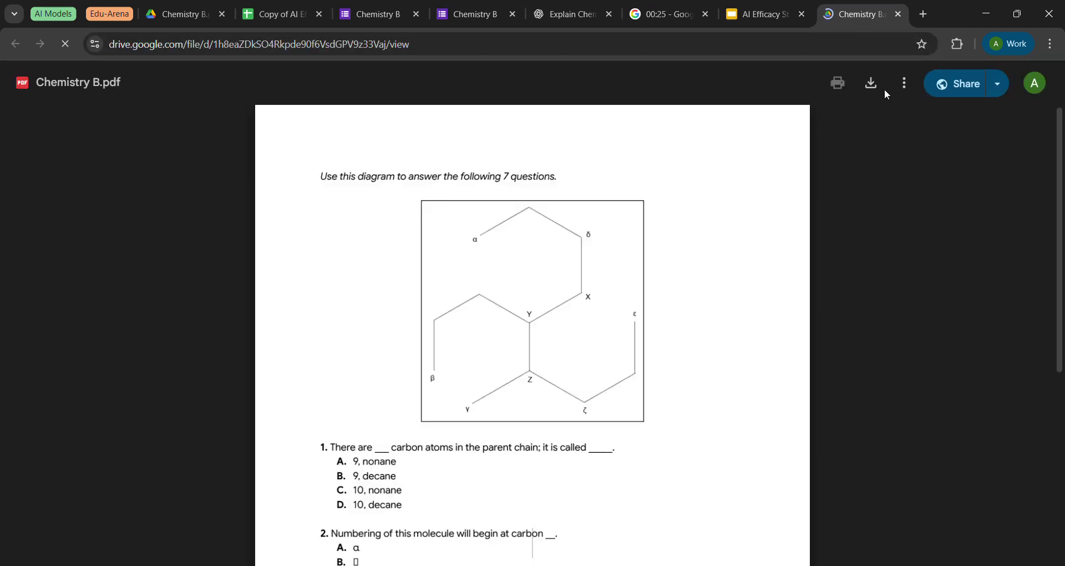
{"action": "left_click", "coordinate": [871, 86]}
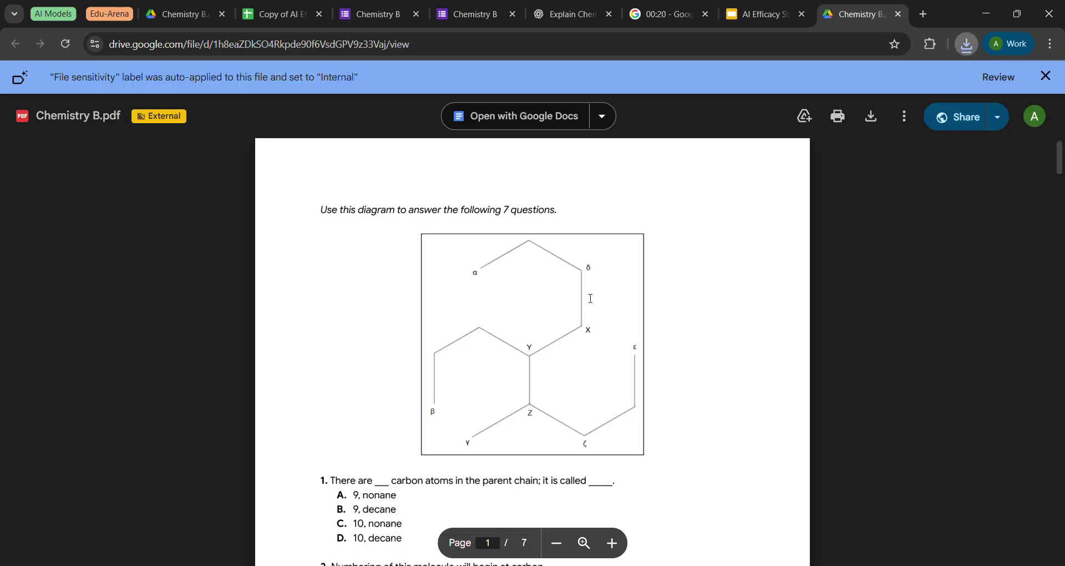
{"action": "left_click", "coordinate": [566, 14]}
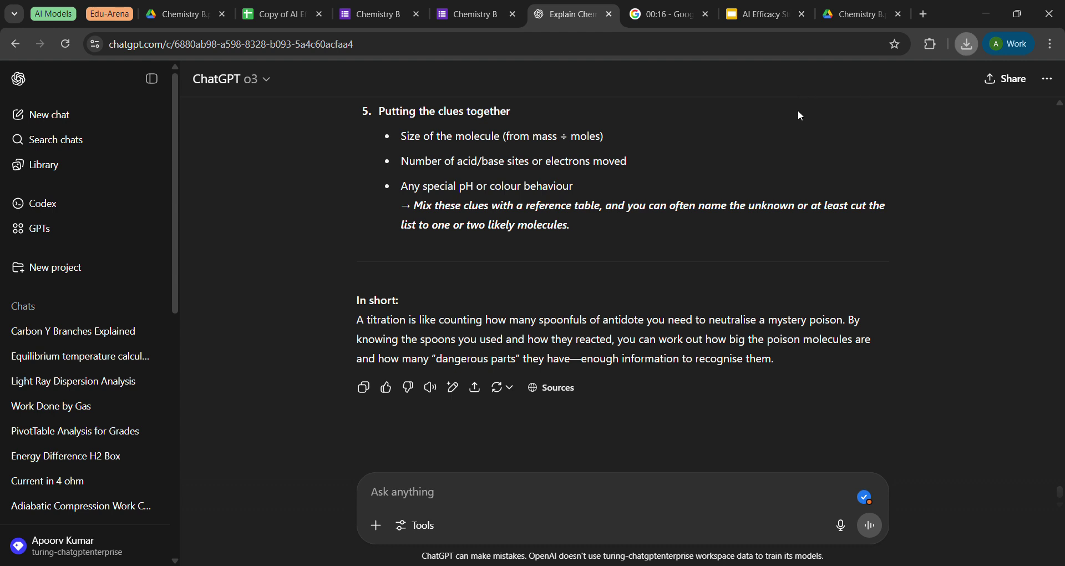
{"action": "left_click_drag", "start_coordinate": [797, 110], "coordinate": [475, 495]}
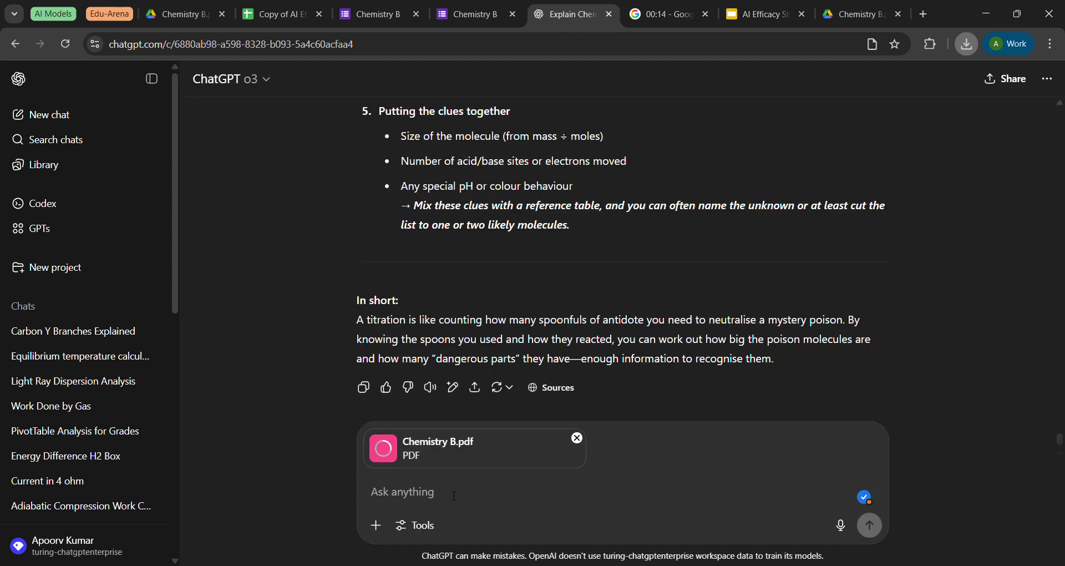
Copy the slide's prompt and send it with the PDF as "Generate 10 minutes worth of multiple-choice and short-answer practice questions based on this file.".
{"action": "left_click", "coordinate": [763, 13]}
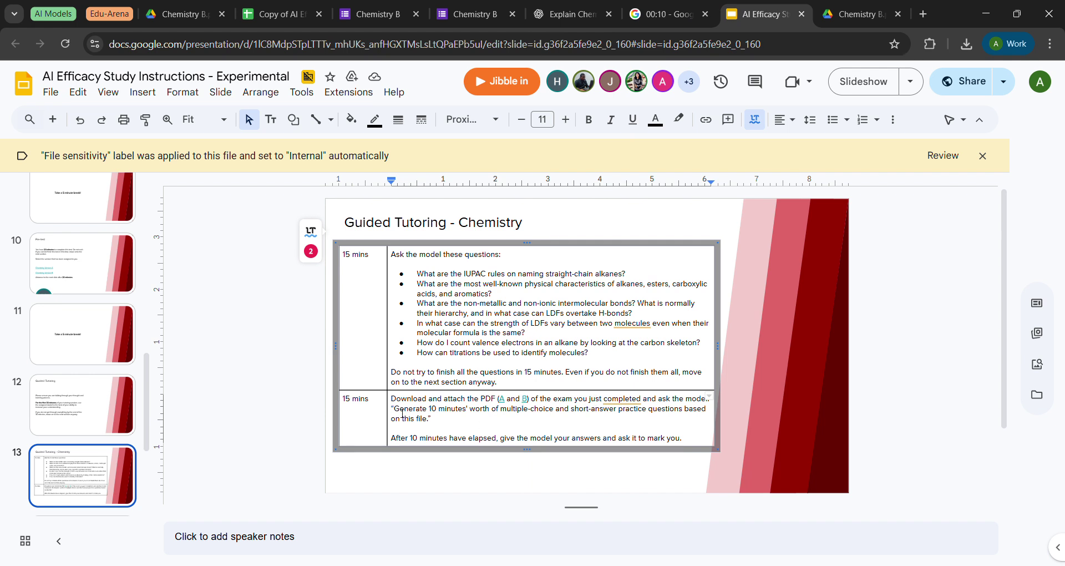
{"action": "left_click_drag", "start_coordinate": [395, 414], "coordinate": [433, 426]}
{"action": "key", "text": "ctrl+c"}
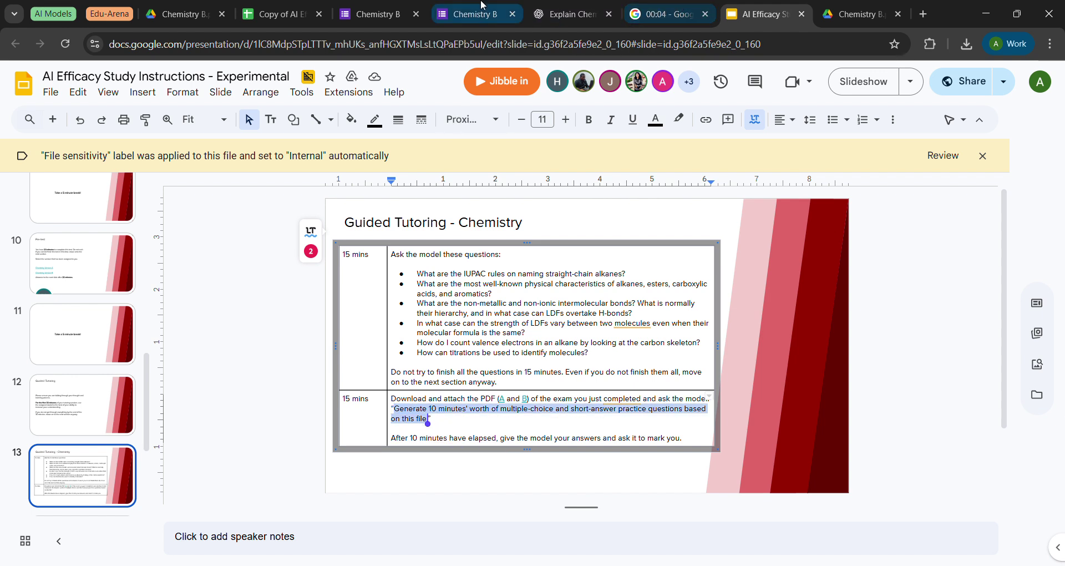
{"action": "left_click", "coordinate": [566, 13]}
{"action": "left_click", "coordinate": [458, 499]}
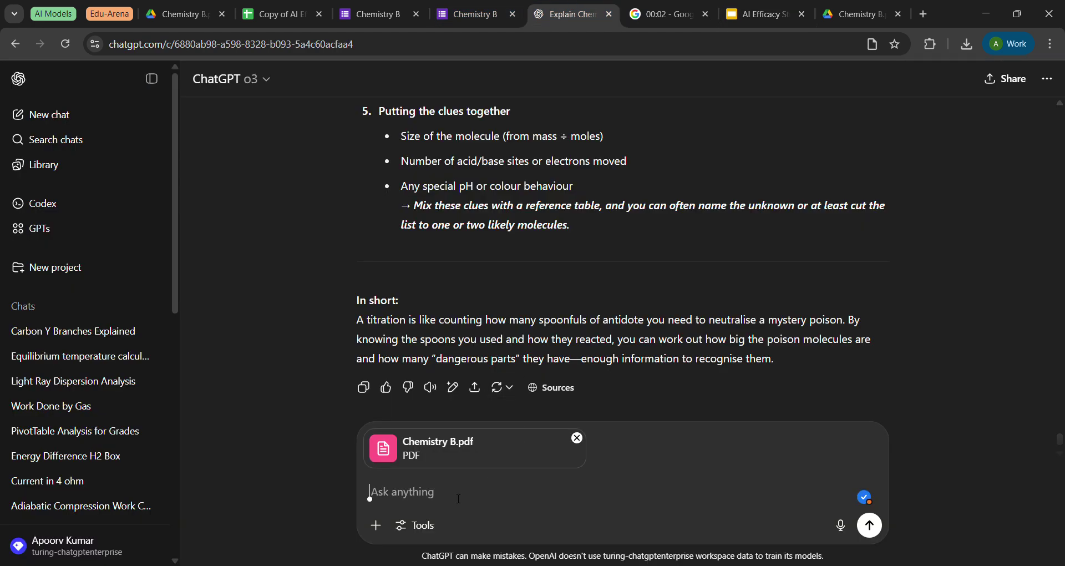
{"action": "key", "text": "ctrl+v"}
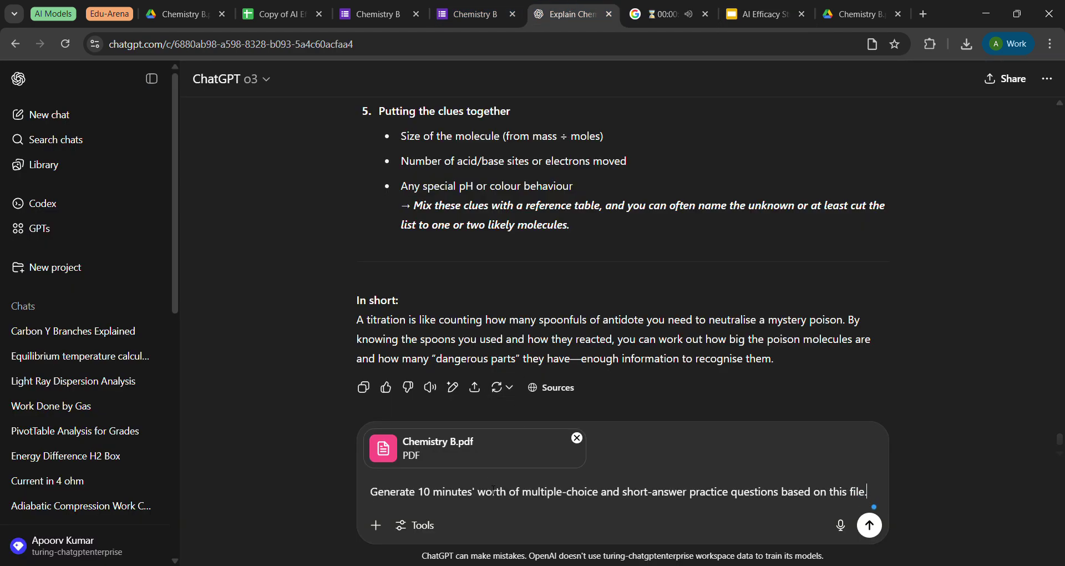
{"action": "left_click", "coordinate": [474, 494]}
{"action": "key", "text": "BackSpace"}
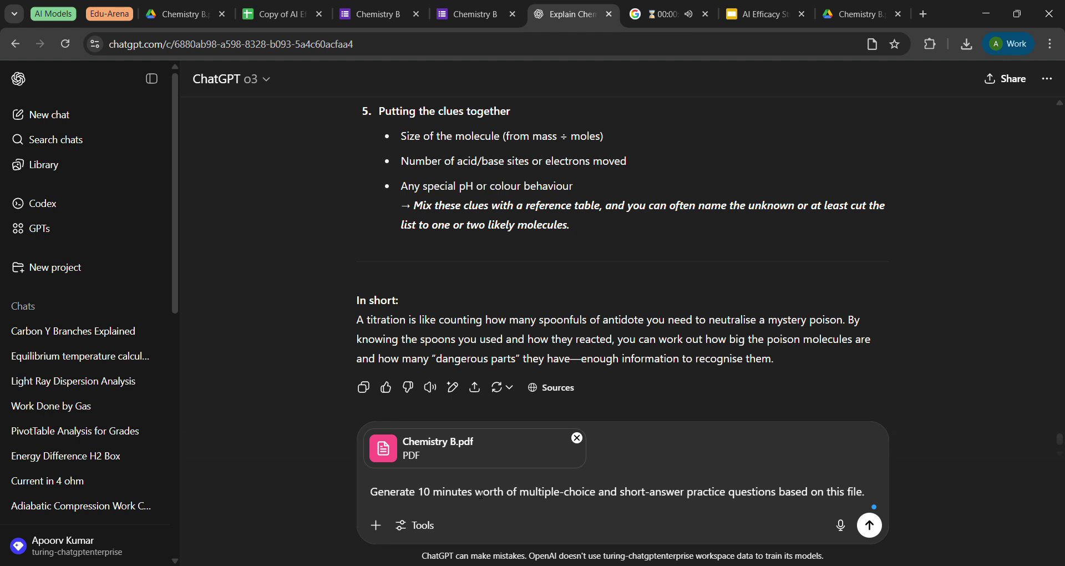
{"action": "left_click", "coordinate": [869, 525]}
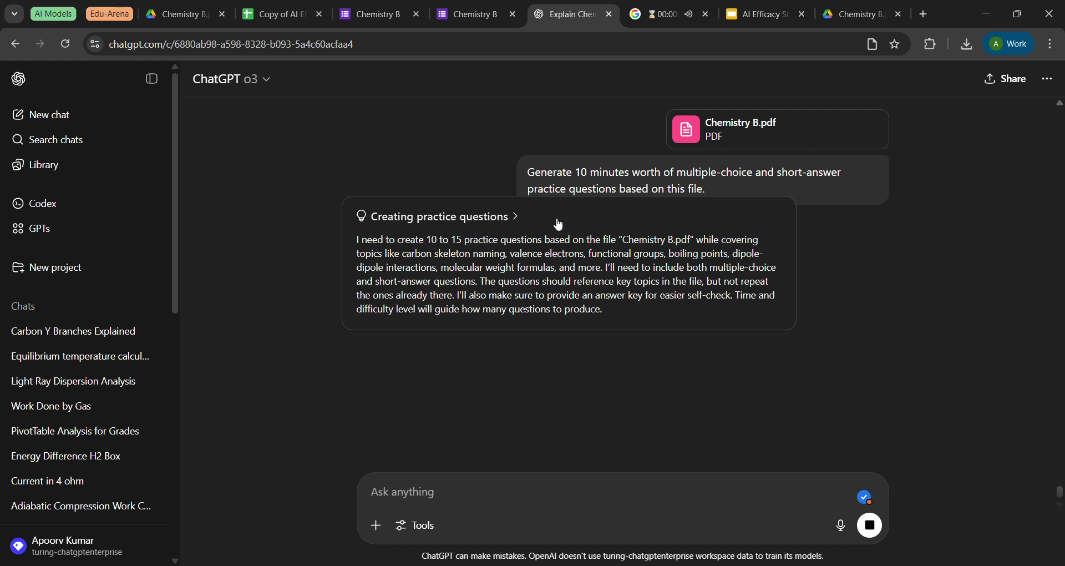
Draft the answers to the first three multiple-choice questions on separate lines of the message: 1- a, 2- a, 3- b.
{"action": "scroll", "coordinate": [425, 262], "scroll_direction": "up", "scroll_amount": 1}
{"action": "scroll", "coordinate": [424, 262], "scroll_direction": "down", "scroll_amount": 1}
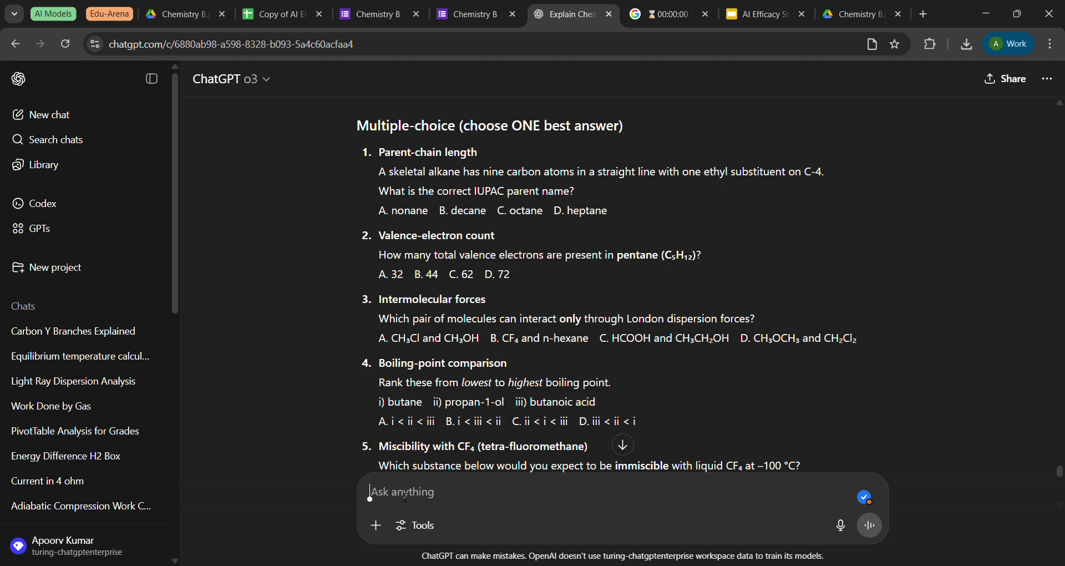
{"action": "type", "text": "1. a"}
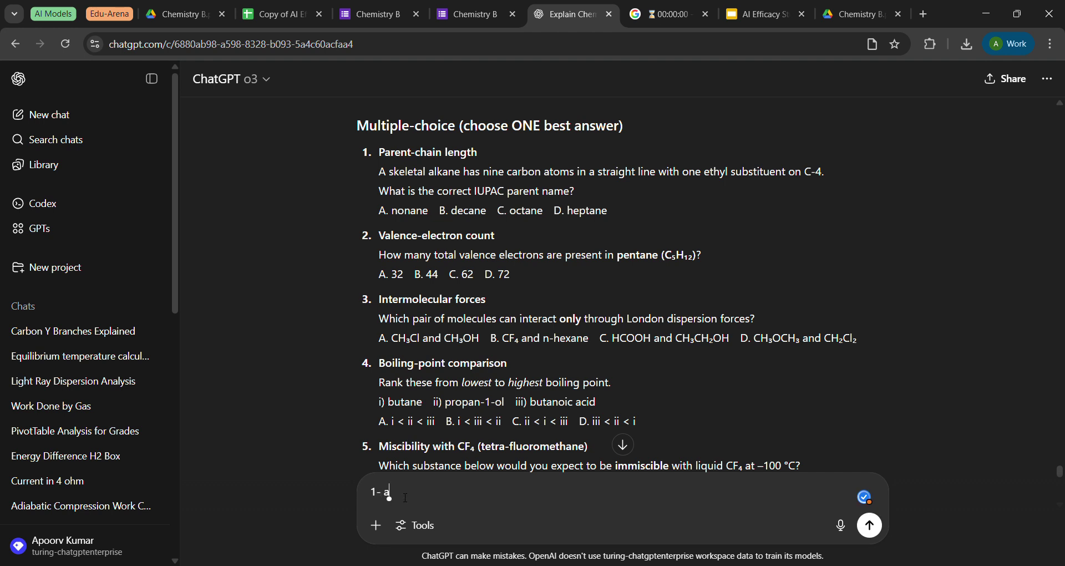
{"action": "key", "text": "shift+Return"}
{"action": "type", "text": "2-"}
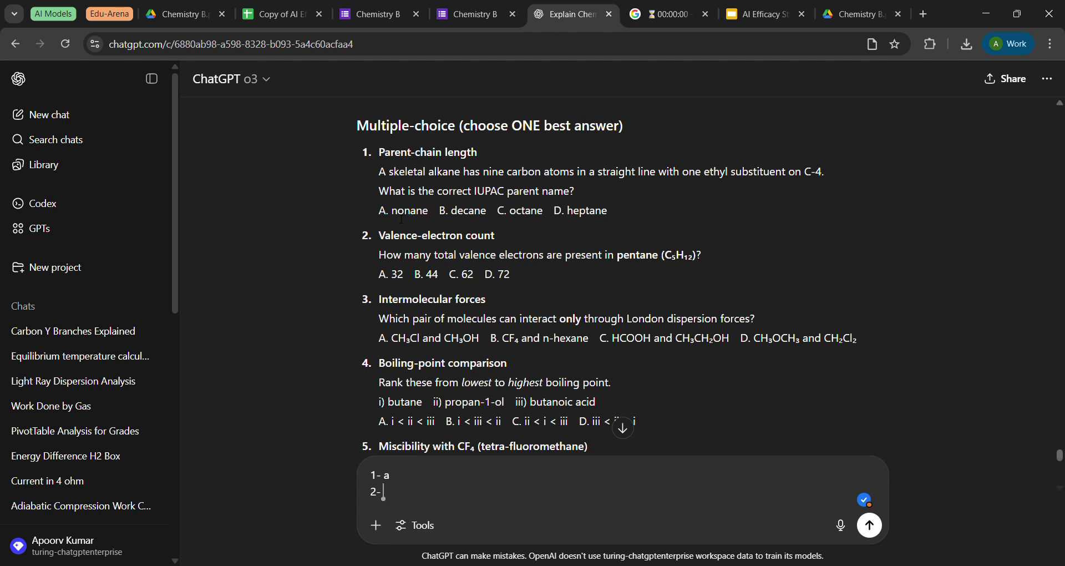
{"action": "type", "text": "a"}
{"action": "key", "text": "shift+Return"}
{"action": "type", "text": "3-"}
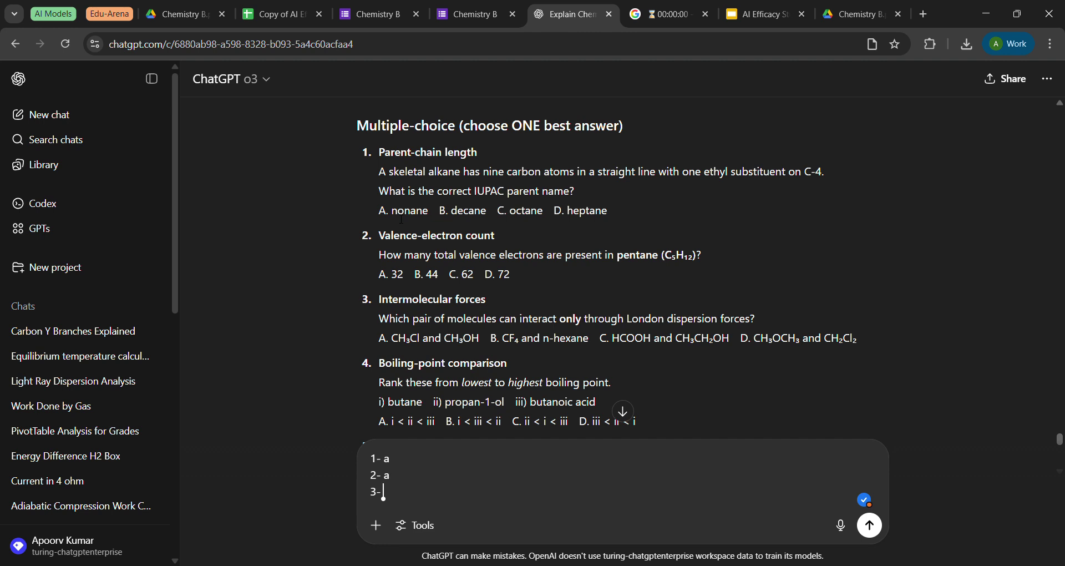
{"action": "type", "text": "b"}
{"action": "key", "text": "shift+Return"}
Add the answers to the remaining multiple-choice questions on separate lines of the draft: 4- a, 5- c, 6- d.
{"action": "type", "text": "4"}
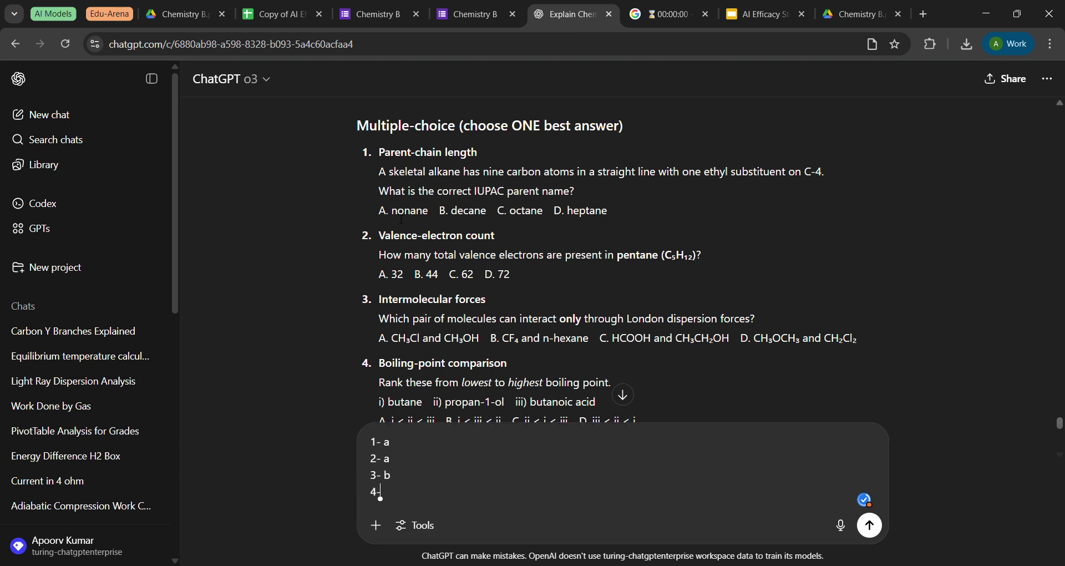
{"action": "type", "text": "-"}
{"action": "scroll", "coordinate": [447, 320], "scroll_direction": "down", "scroll_amount": 2}
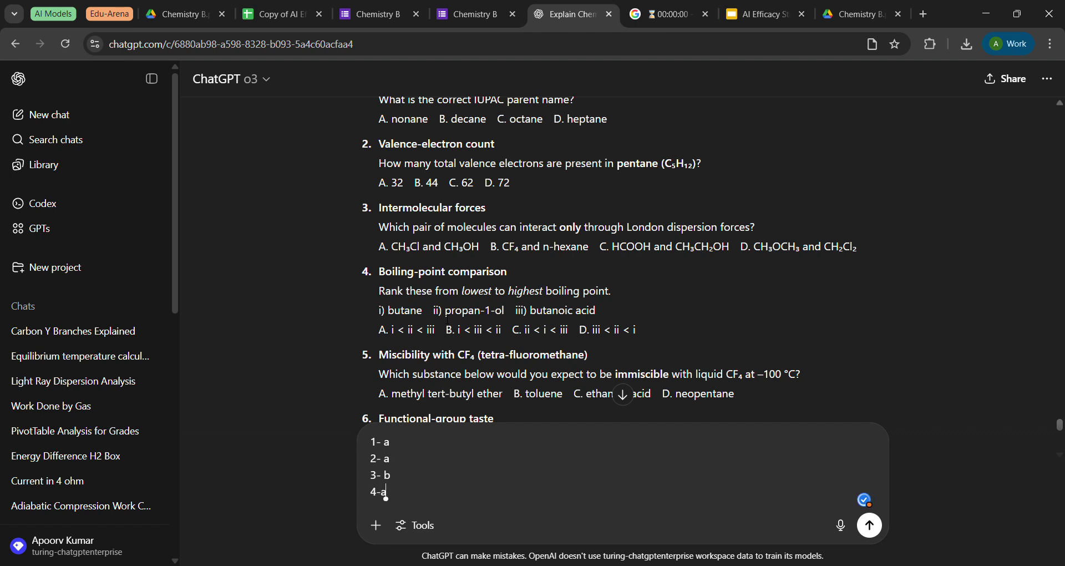
{"action": "type", "text": "a"}
{"action": "key", "text": "shift+Return"}
{"action": "type", "text": "5"}
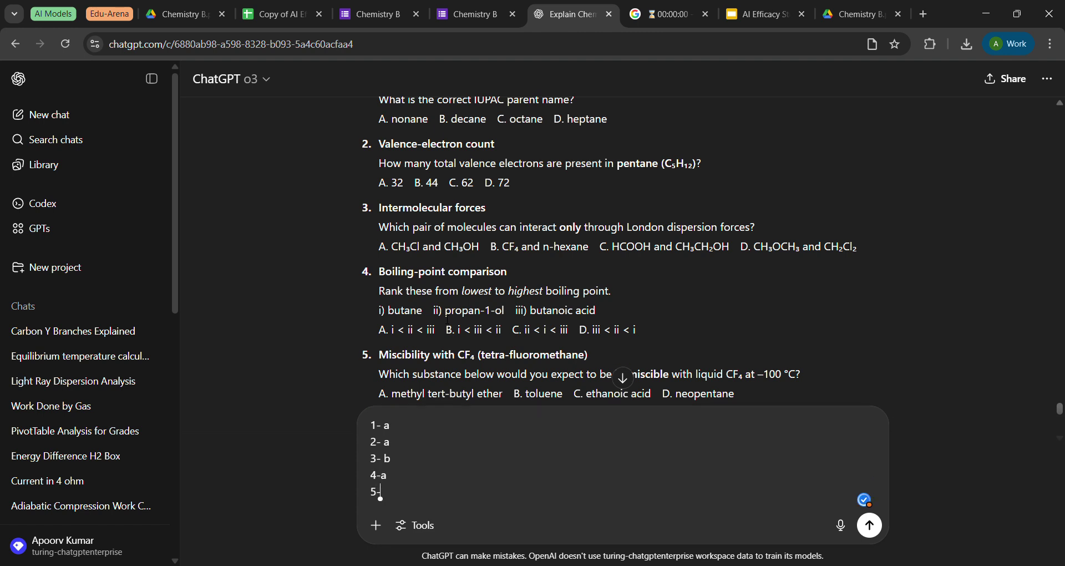
{"action": "type", "text": "-"}
{"action": "key", "text": "Up"}
{"action": "key", "text": "Down"}
{"action": "scroll", "coordinate": [561, 253], "scroll_direction": "down", "scroll_amount": 1}
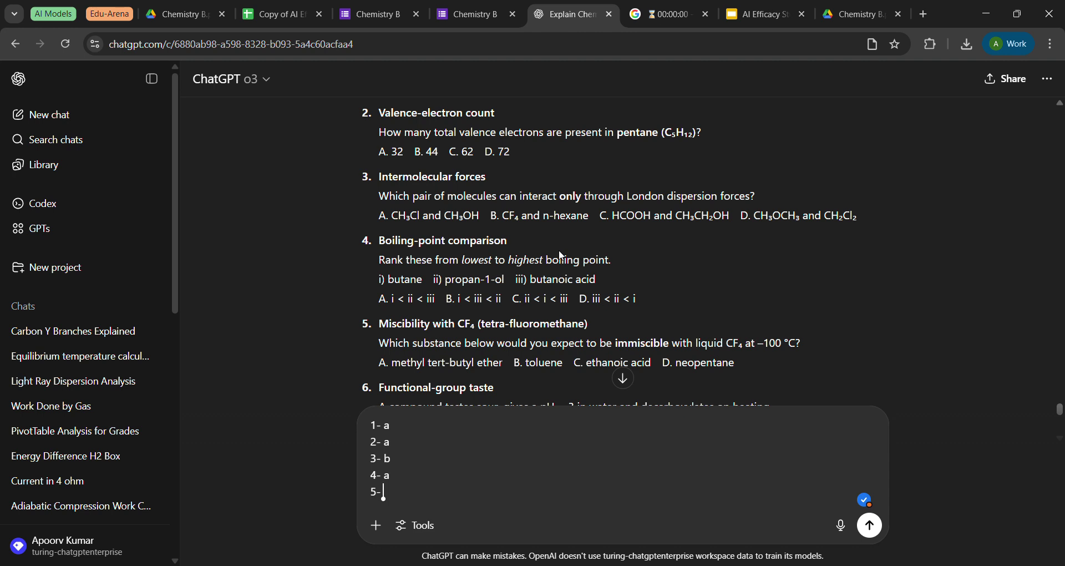
{"action": "type", "text": "c"}
{"action": "key", "text": "Return"}
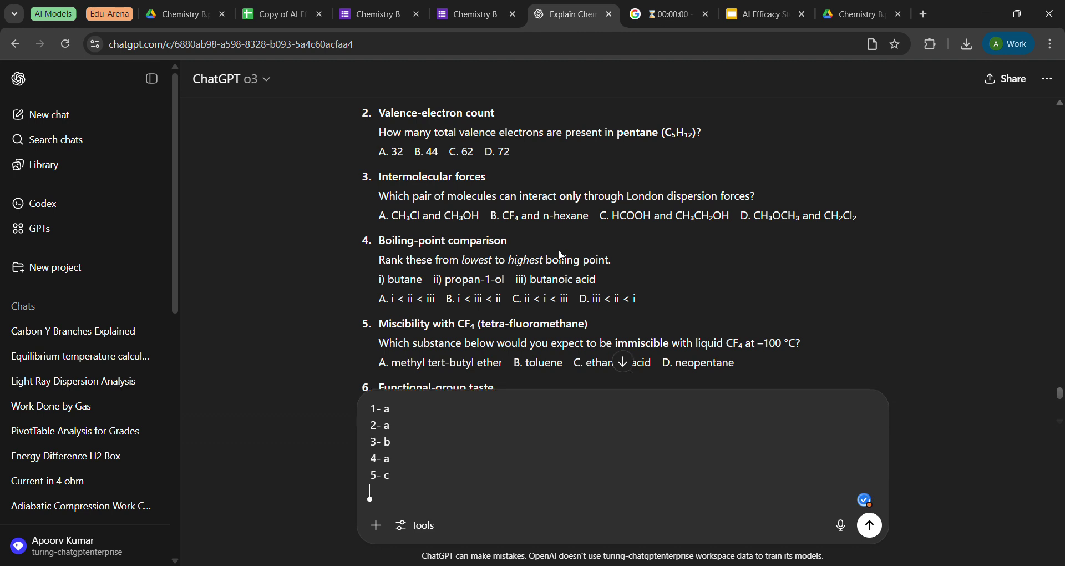
{"action": "type", "text": "6-"}
{"action": "scroll", "coordinate": [585, 258], "scroll_direction": "down", "scroll_amount": 2}
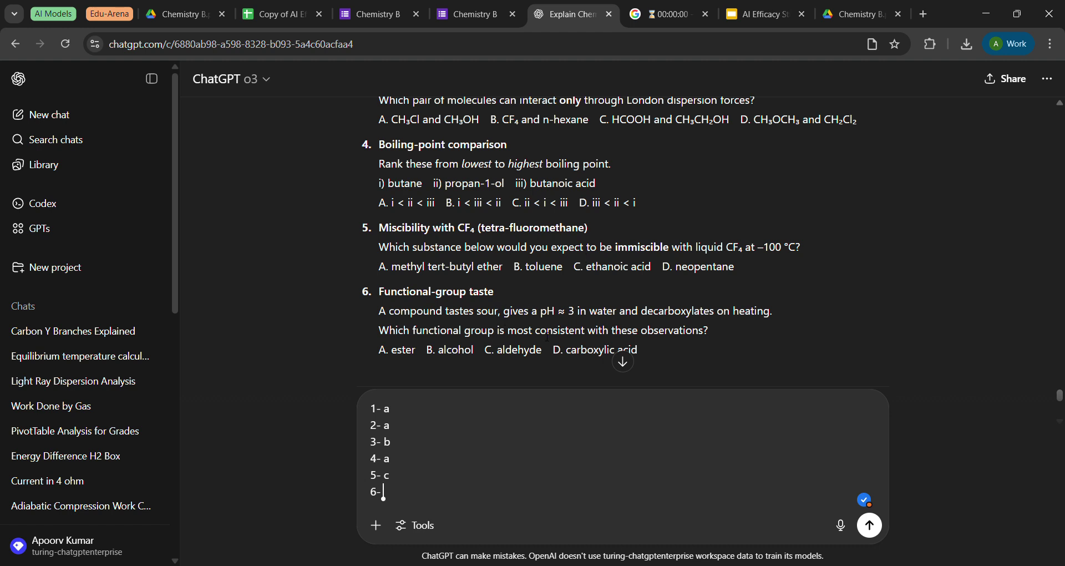
{"action": "type", "text": "d"}
{"action": "key", "text": "shift+Return"}
Answer question 7 with "Iodine molecule has greater electron cloud which results in greater london forces. Hence it boils at higher temperature than methanol.".
{"action": "type", "text": "7-"}
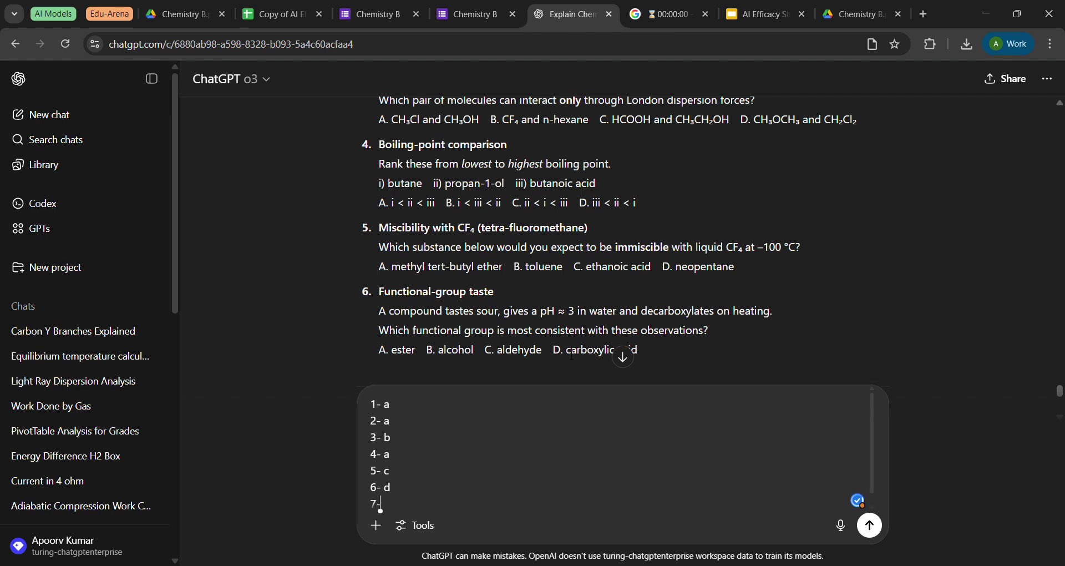
{"action": "scroll", "coordinate": [571, 355], "scroll_direction": "down", "scroll_amount": 3}
{"action": "scroll", "coordinate": [572, 356], "scroll_direction": "down", "scroll_amount": 1}
{"action": "scroll", "coordinate": [572, 355], "scroll_direction": "up", "scroll_amount": 1}
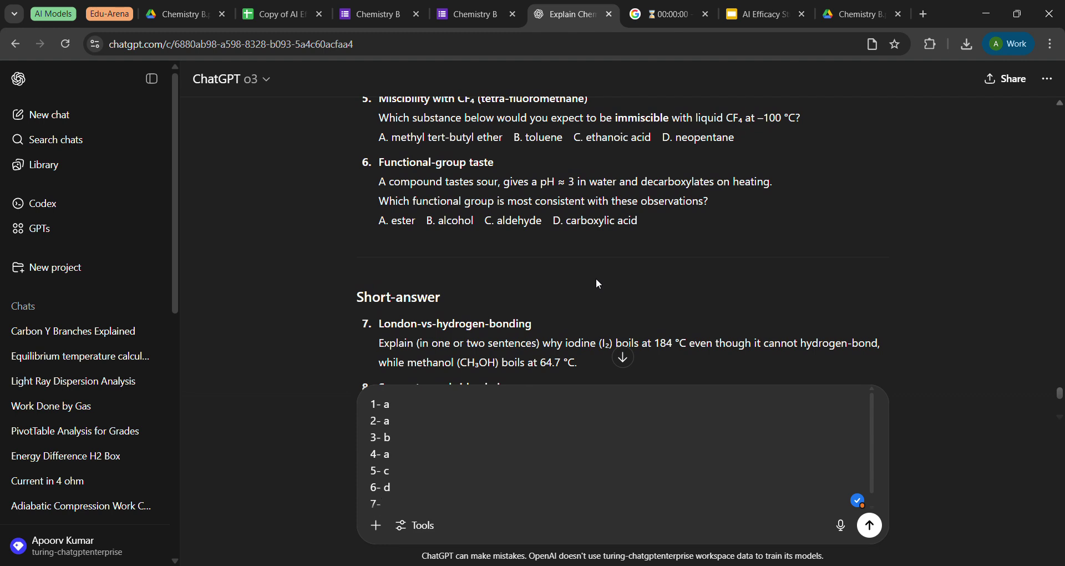
{"action": "type", "text": "Iodine molecule has gr"}
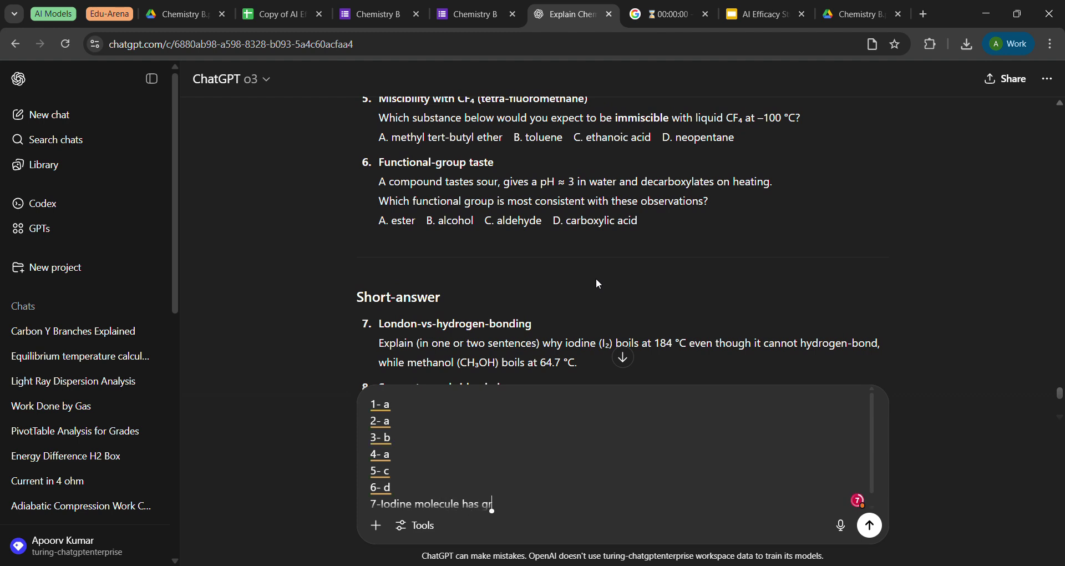
{"action": "type", "text": "eater electron cloud "}
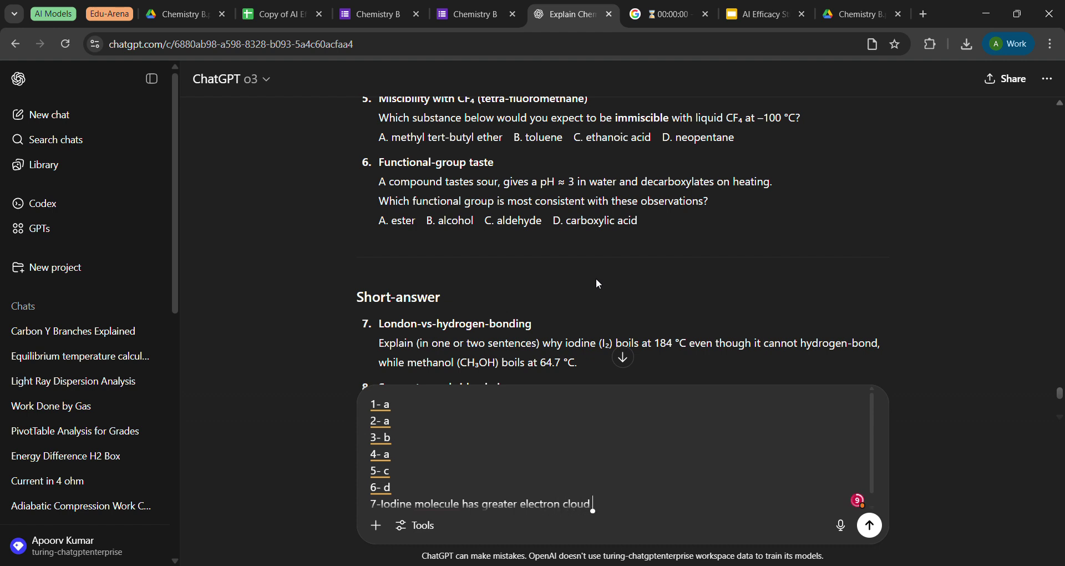
{"action": "type", "text": "which results in"}
{"action": "type", "text": " greate"}
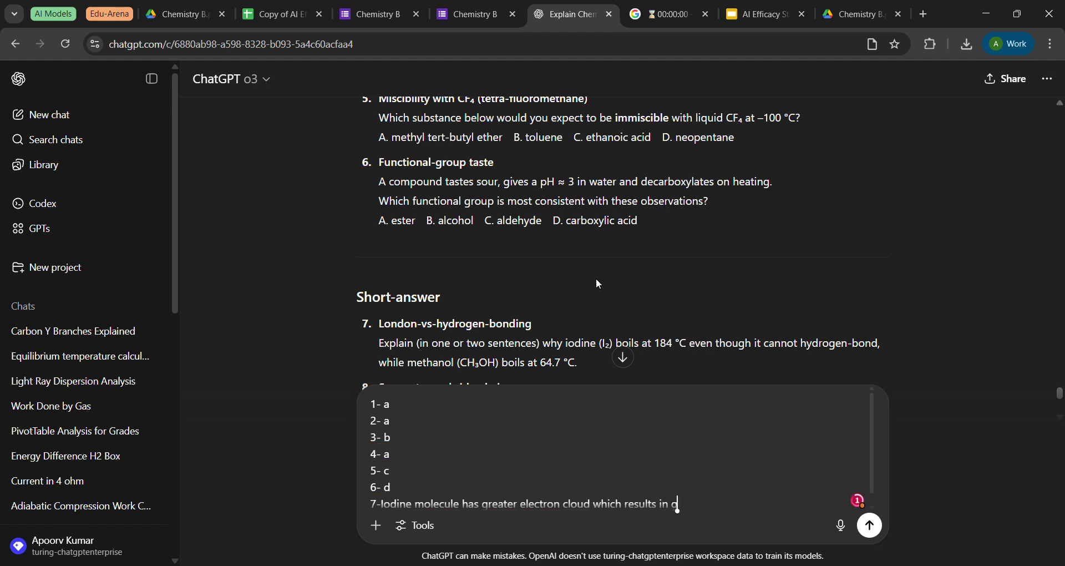
{"action": "type", "text": "r london forces"}
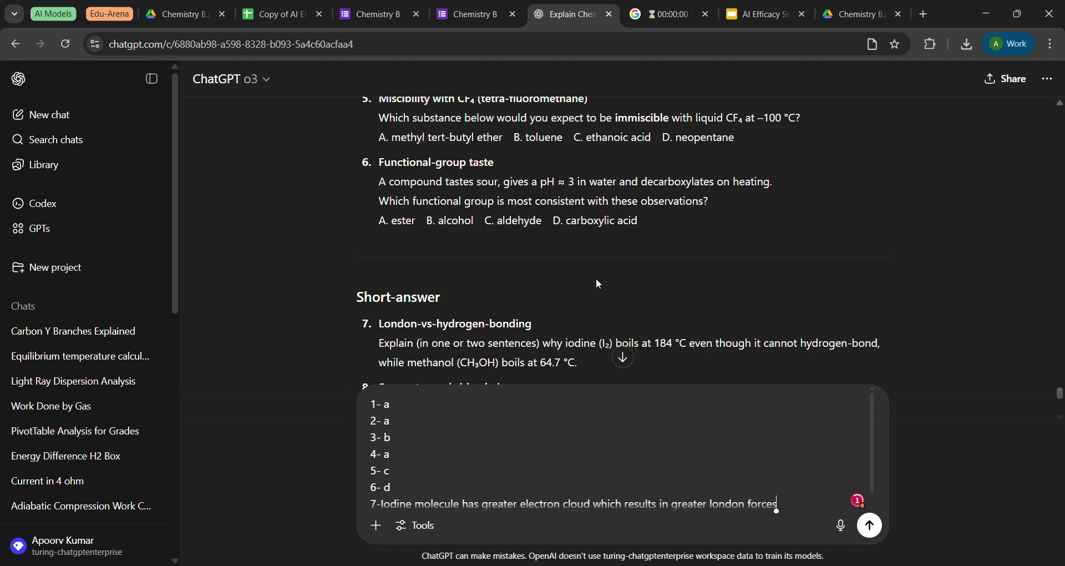
{"action": "type", "text": ". Hence it bo"}
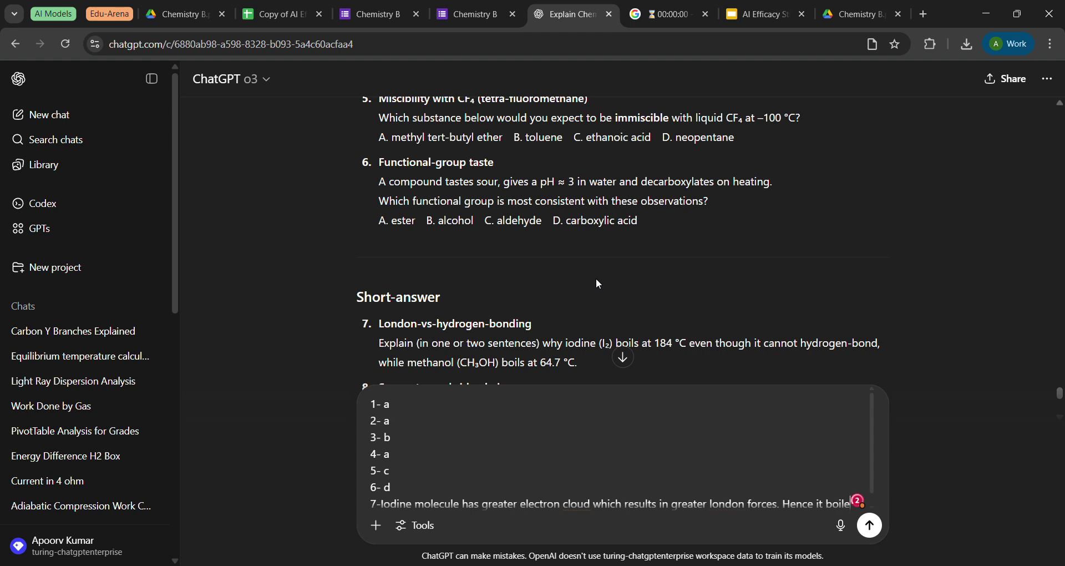
{"action": "type", "text": "ils at higher"}
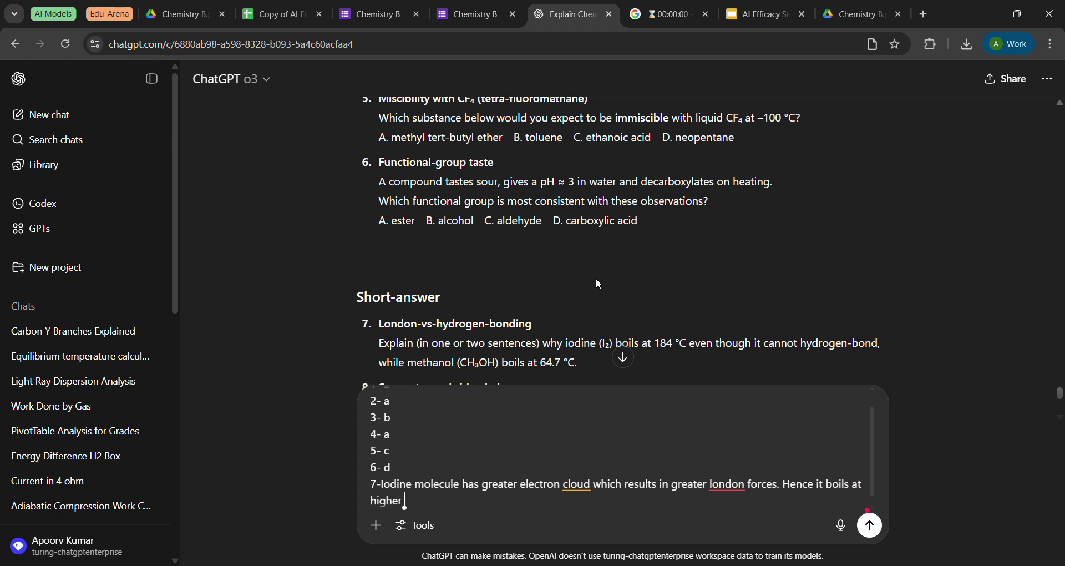
{"action": "type", "text": " temperature than"}
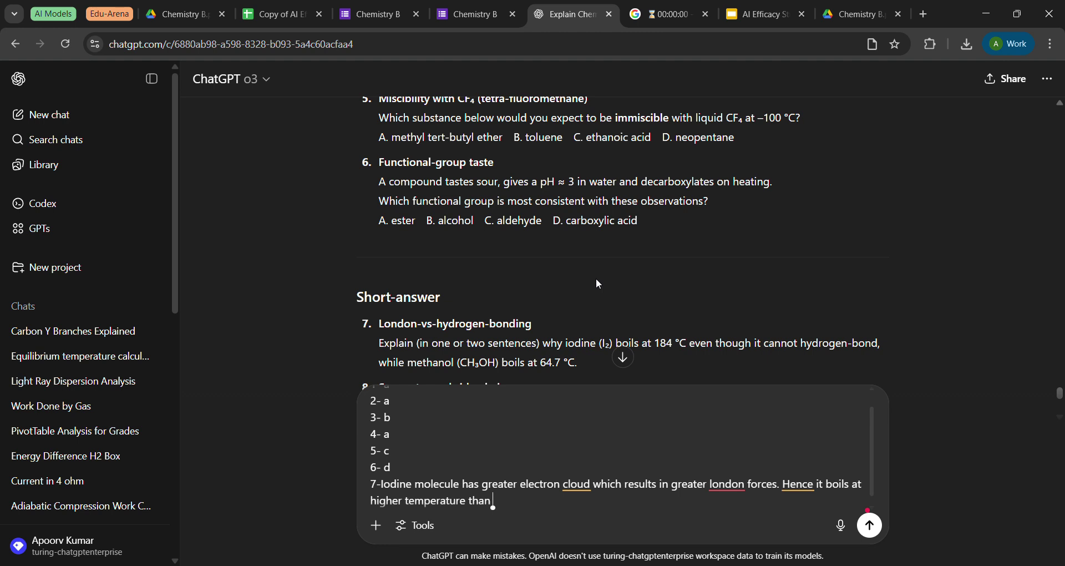
{"action": "type", "text": " methanol."}
{"action": "key", "text": "shift+Return"}
Start the line for answer 8 in the draft and read the symmetry and side-chains question.
{"action": "type", "text": "8"}
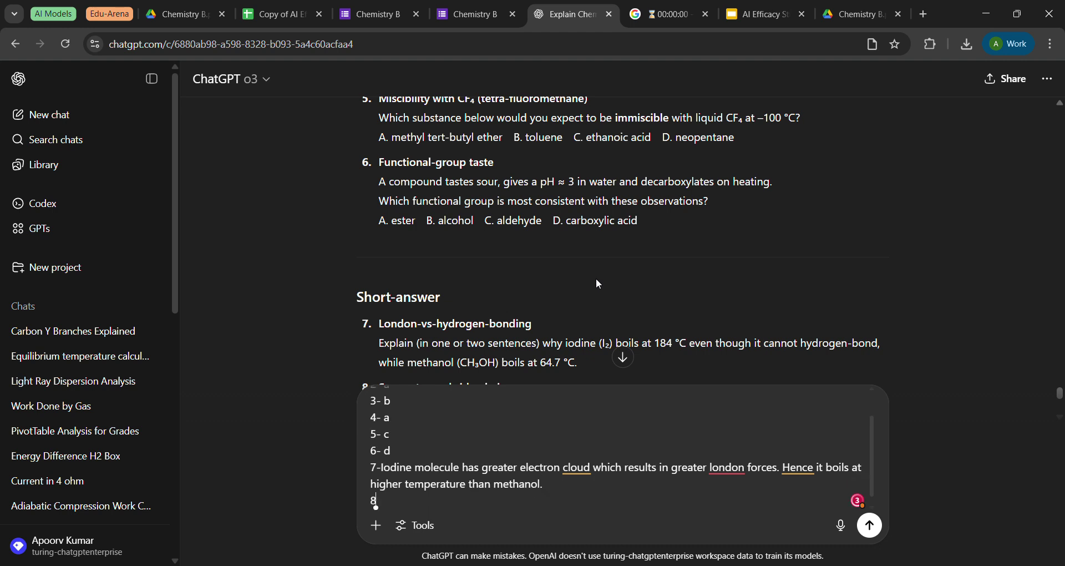
{"action": "type", "text": "-"}
{"action": "scroll", "coordinate": [596, 278], "scroll_direction": "down", "scroll_amount": 1}
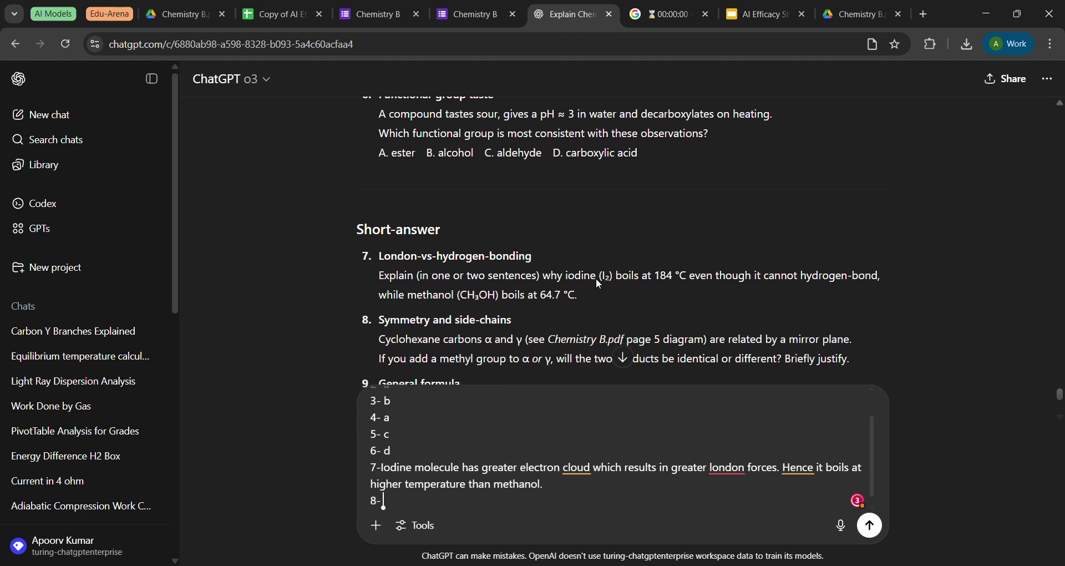
{"action": "scroll", "coordinate": [596, 278], "scroll_direction": "up", "scroll_amount": 1}
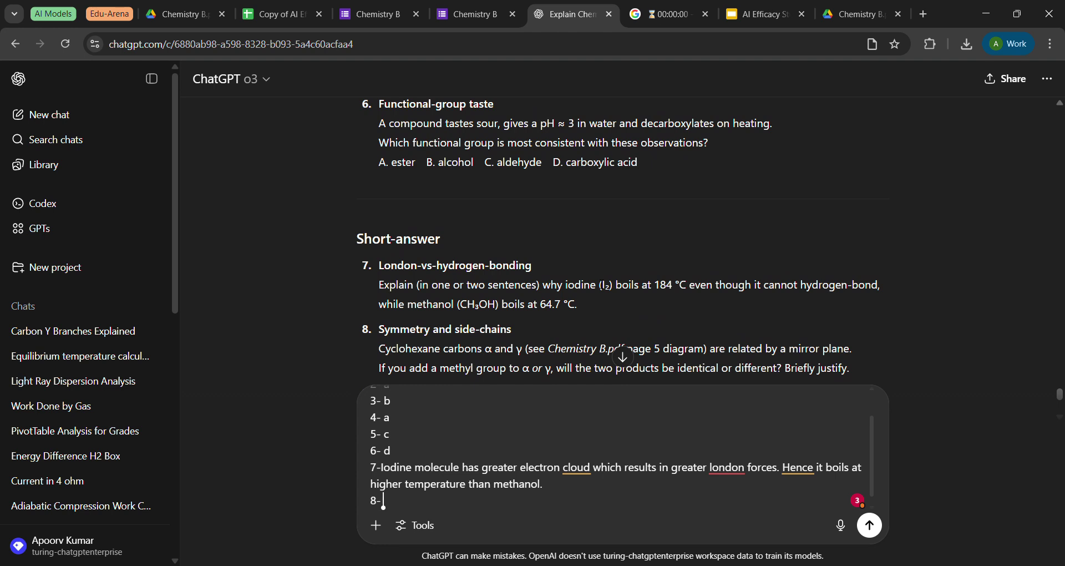
{"action": "scroll", "coordinate": [598, 284], "scroll_direction": "down", "scroll_amount": 1}
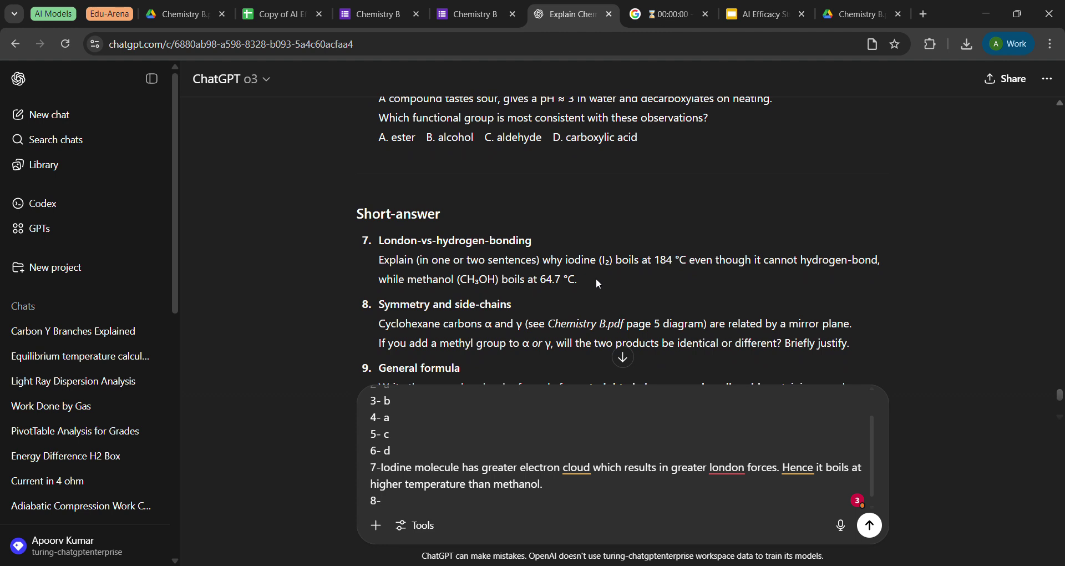
Examine the page 5 diagram with carbons α and γ in Chemistry B.pdf, and return to the ChatGPT draft.
{"action": "left_click", "coordinate": [861, 6]}
{"action": "scroll", "coordinate": [658, 352], "scroll_direction": "down", "scroll_amount": 15}
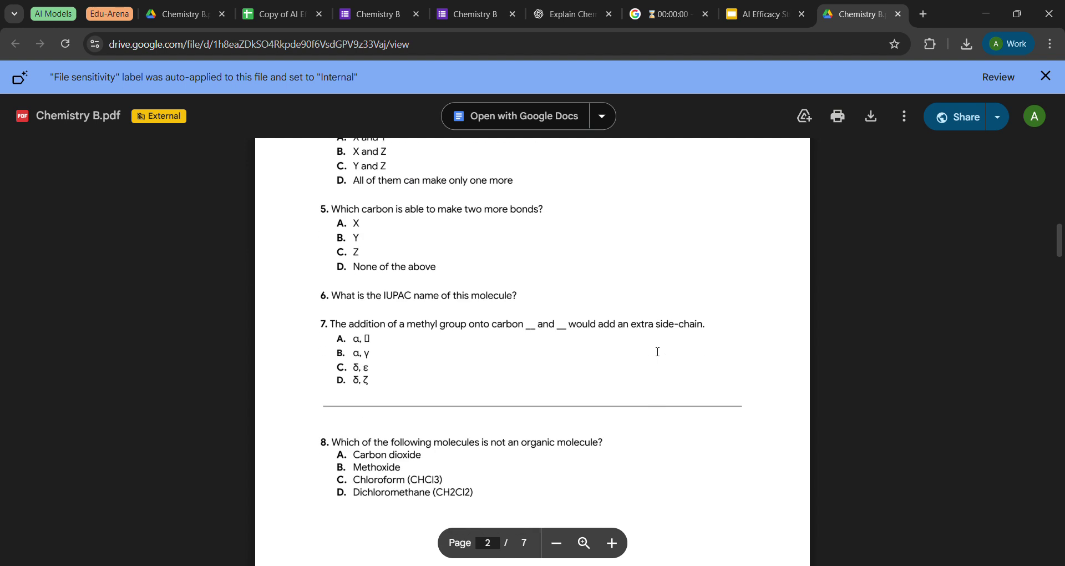
{"action": "scroll", "coordinate": [658, 352], "scroll_direction": "down", "scroll_amount": 5}
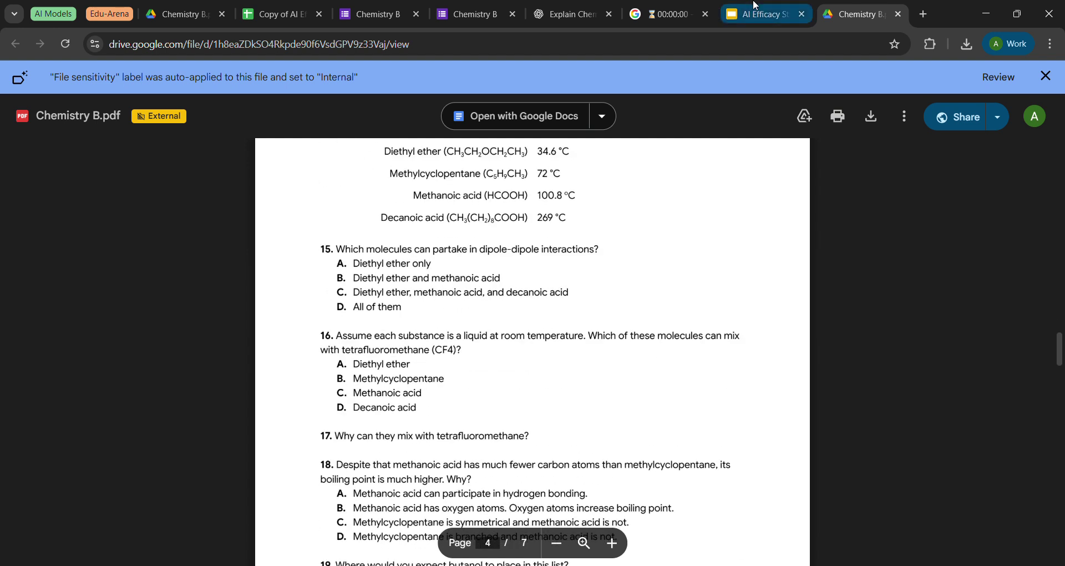
{"action": "left_click", "coordinate": [567, 6]}
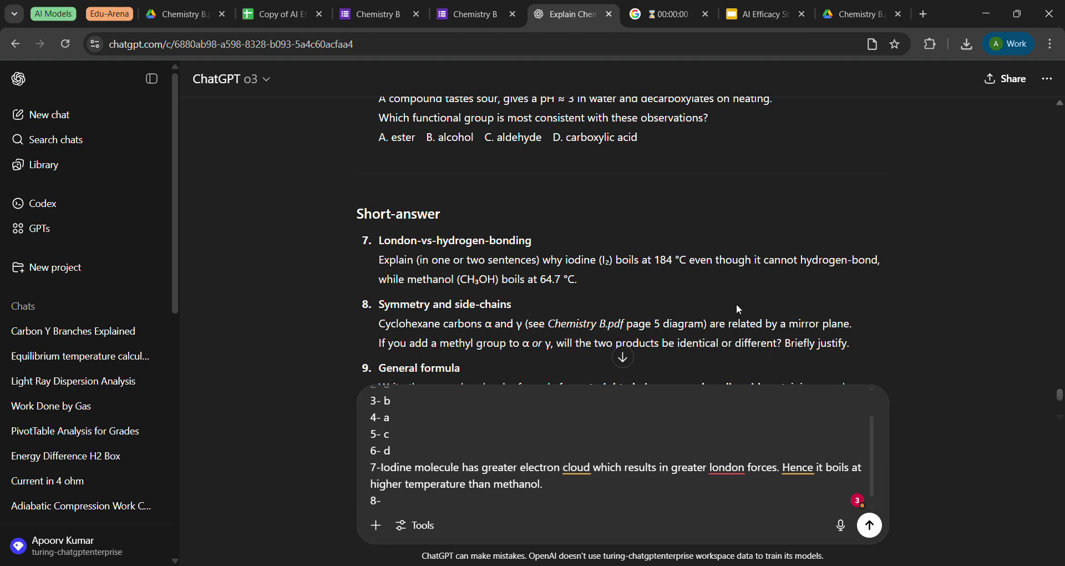
{"action": "left_click", "coordinate": [844, 5]}
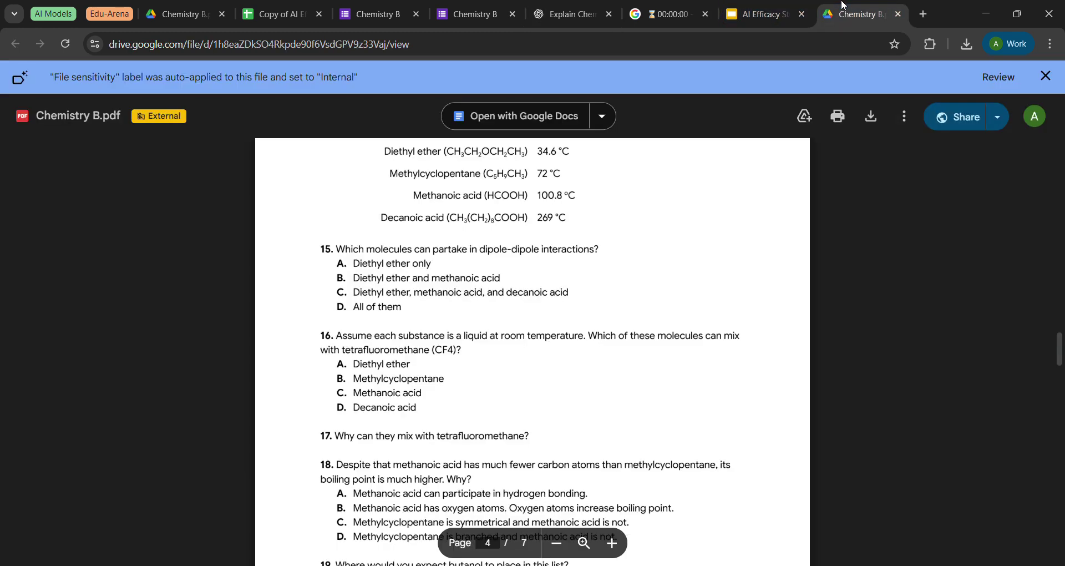
{"action": "scroll", "coordinate": [643, 227], "scroll_direction": "up", "scroll_amount": 9}
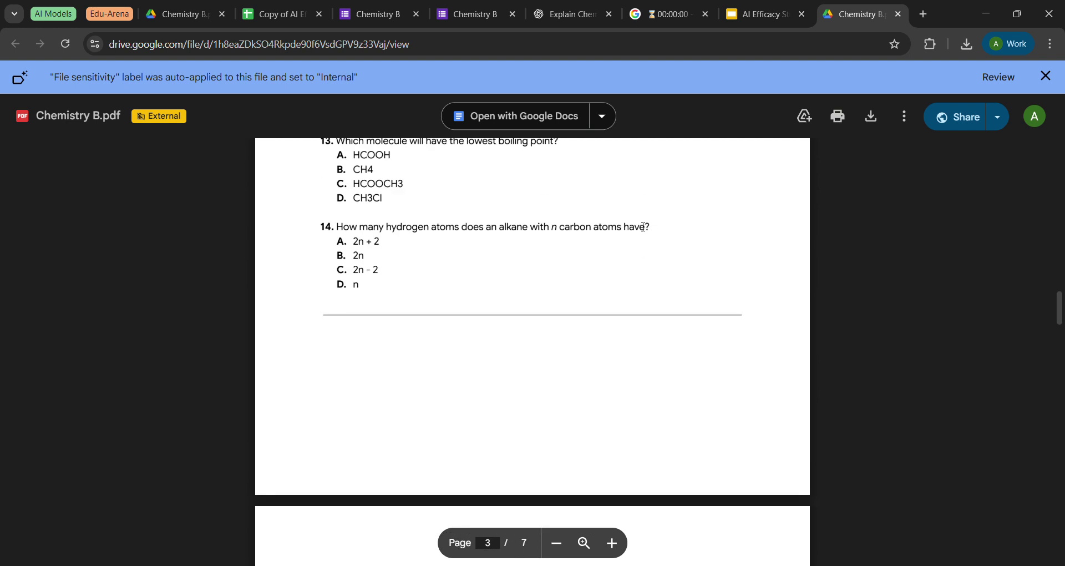
{"action": "scroll", "coordinate": [643, 227], "scroll_direction": "up", "scroll_amount": 2}
{"action": "scroll", "coordinate": [644, 227], "scroll_direction": "down", "scroll_amount": 12}
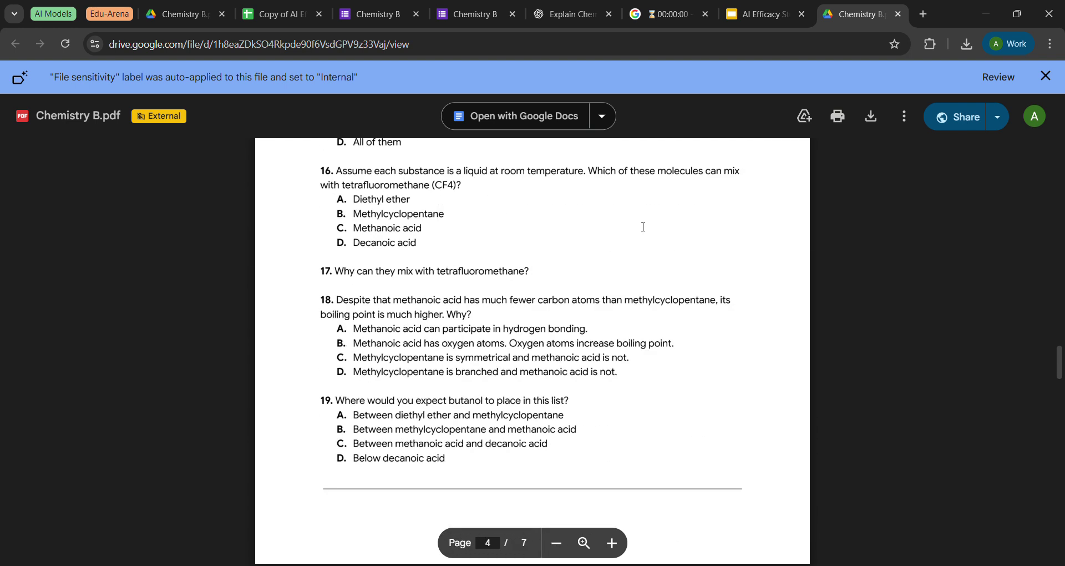
{"action": "scroll", "coordinate": [644, 227], "scroll_direction": "up", "scroll_amount": 3}
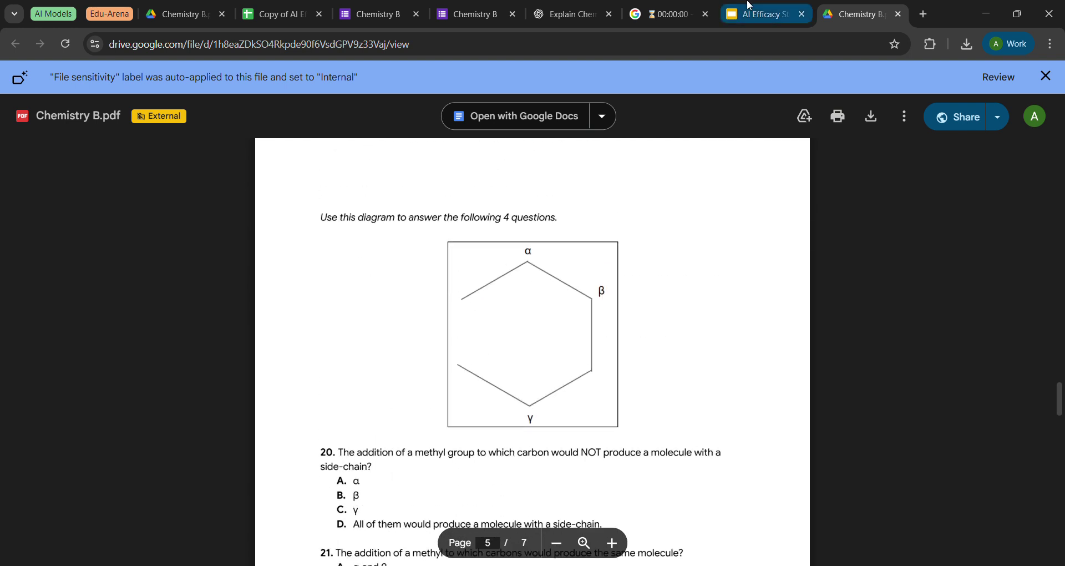
{"action": "left_click", "coordinate": [575, 11]}
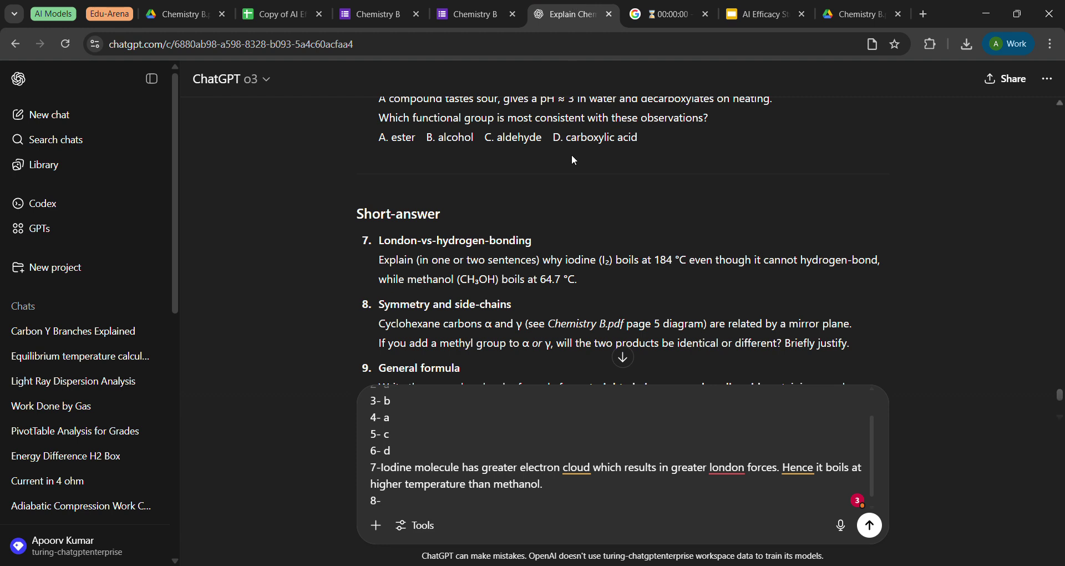
Answer question 8 with "They will be the same since the numbering for naming of IUPAC will begin near the carbon atom where ht ebranch is added.".
{"action": "type", "text": "They will be the same since"}
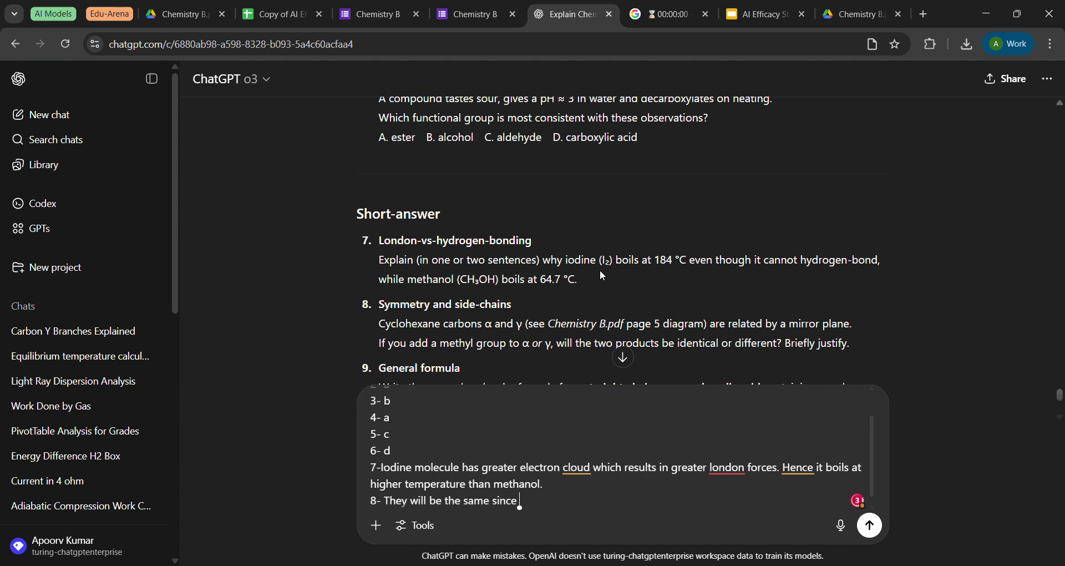
{"action": "type", "text": " the numbering will begin"}
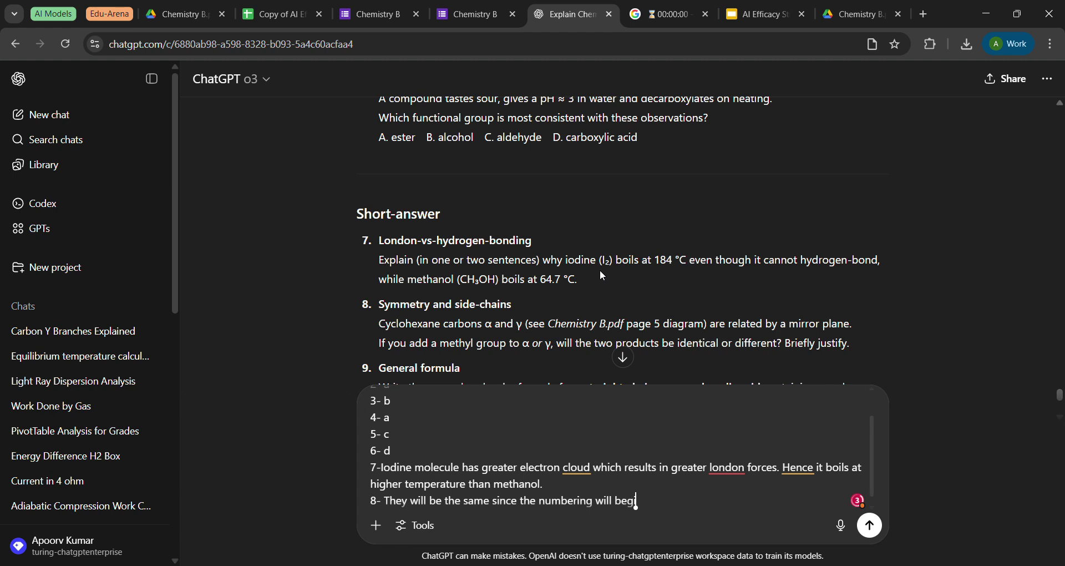
{"action": "key", "text": "ctrl+Left"}
{"action": "key", "text": "ctrl+Left"}
{"action": "type", "text": "for naming "}
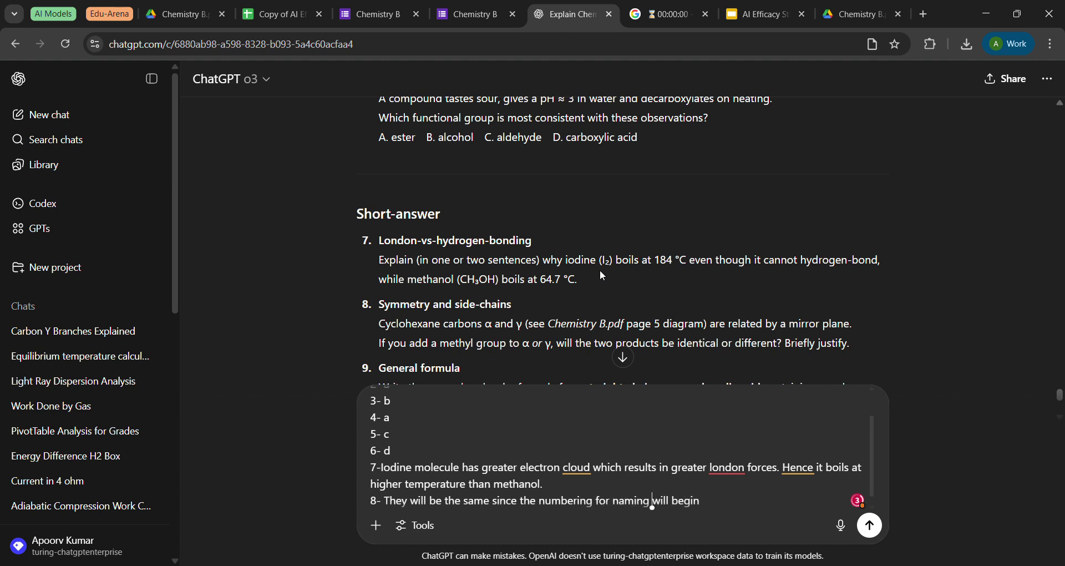
{"action": "type", "text": "of IUPAC"}
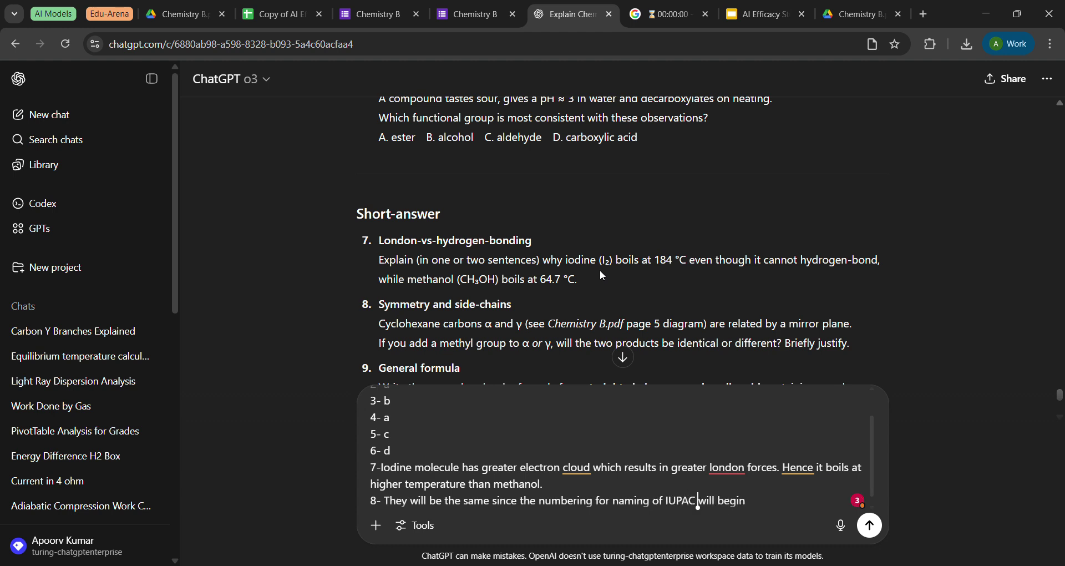
{"action": "key", "text": "End"}
{"action": "type", "text": "near the carbon at"}
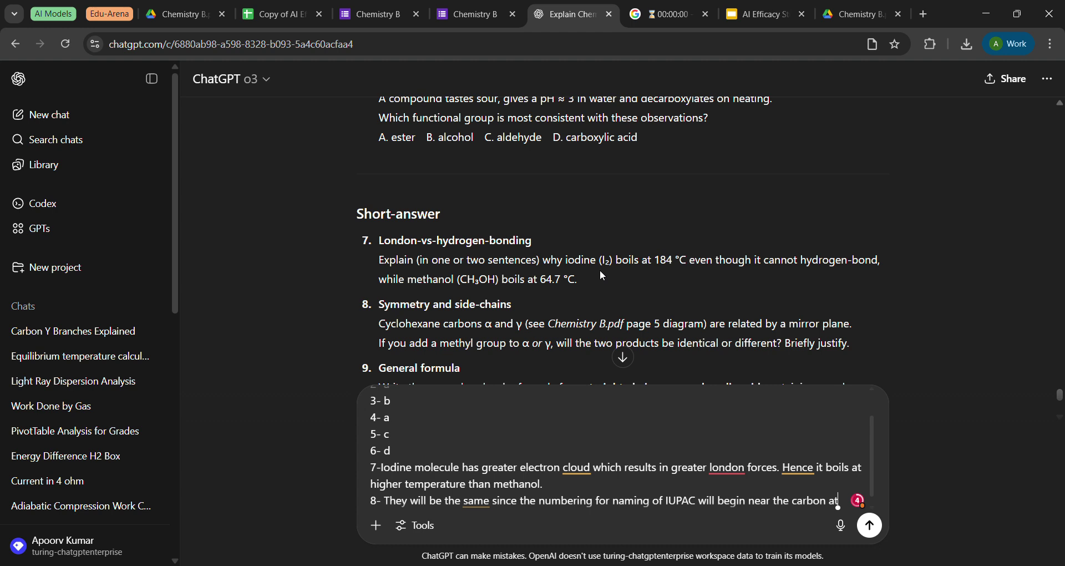
{"action": "type", "text": "om w"}
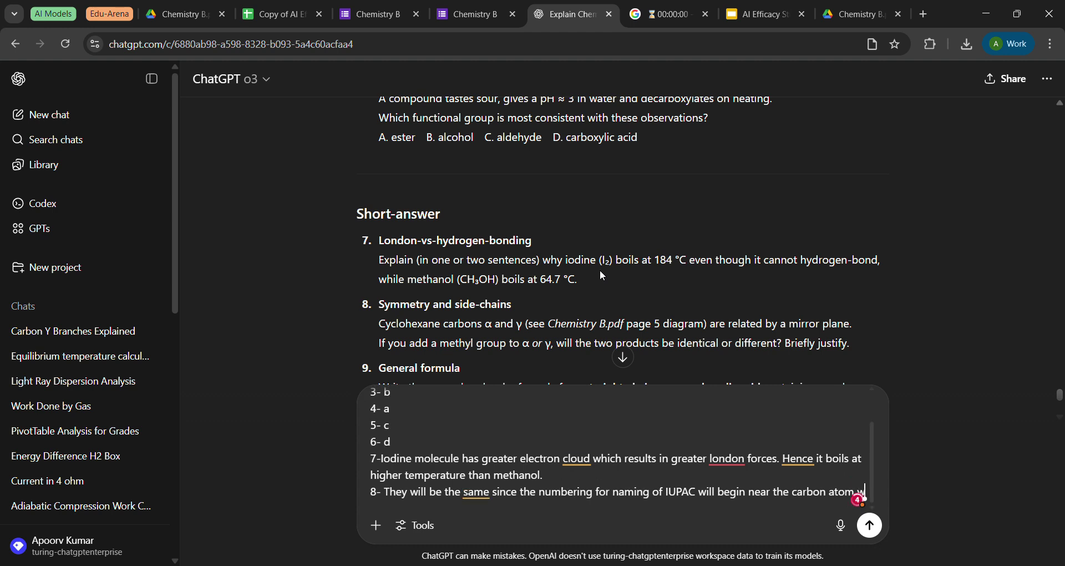
{"action": "type", "text": "here ht ebran"}
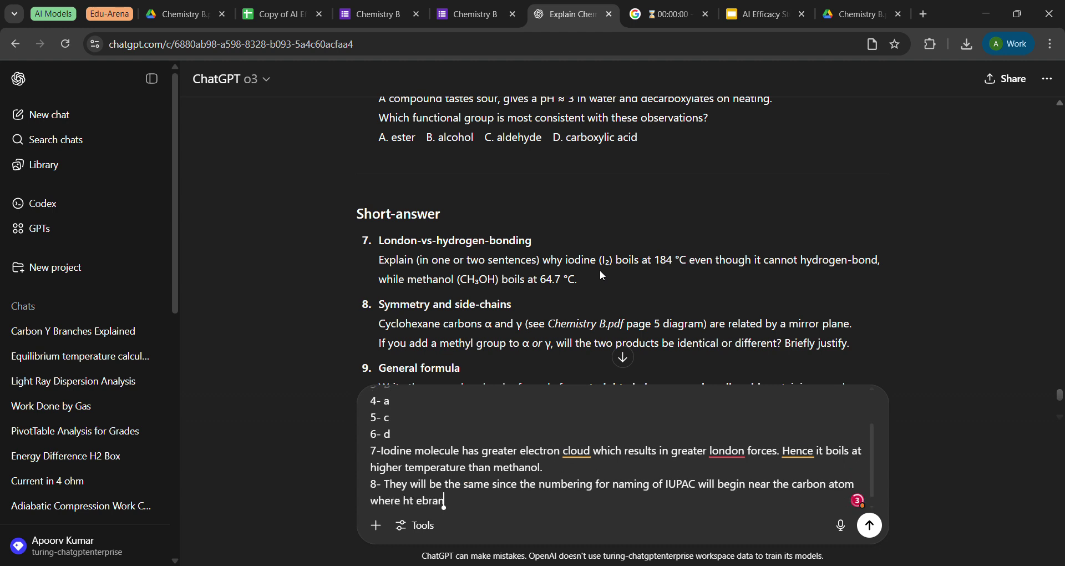
{"action": "type", "text": "ch is added."}
{"action": "key", "text": "shift+Return"}
Answer question 9, on the general formula of a straight-chain monocarboxylic acid, with "R-COOH" and start the following line of the draft.
{"action": "scroll", "coordinate": [600, 269], "scroll_direction": "down", "scroll_amount": 1}
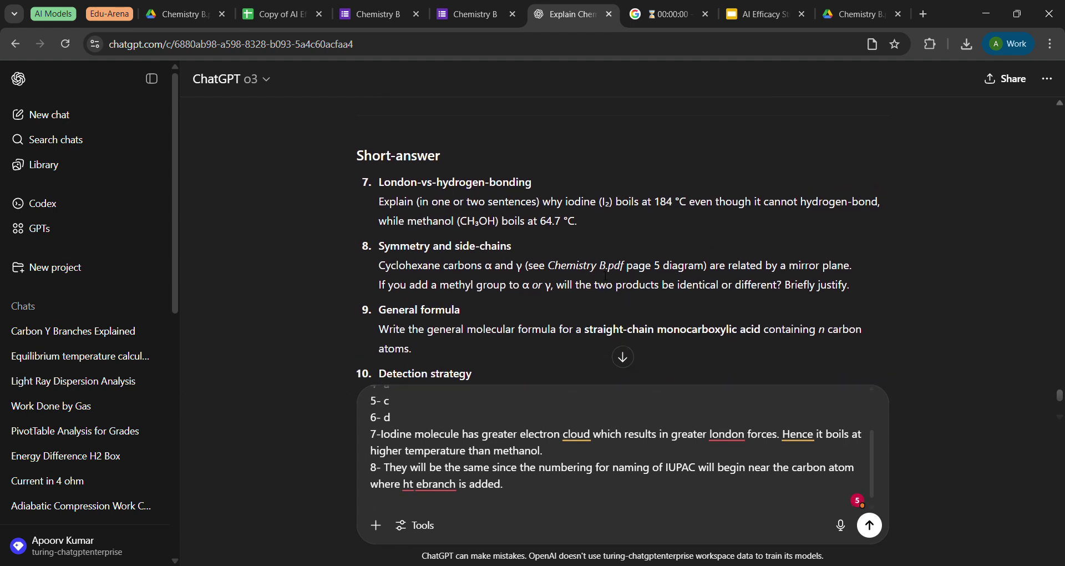
{"action": "type", "text": "9-"}
{"action": "type", "text": "C"}
{"action": "type", "text": "n"}
{"action": "type", "text": "C"}
{"action": "type", "text": "OOH"}
{"action": "key", "text": "Left"}
{"action": "key", "text": "Left"}
{"action": "key", "text": "Left"}
{"action": "key", "text": "Left"}
{"action": "key", "text": "BackSpace"}
{"action": "key", "text": "BackSpace"}
{"action": "type", "text": "R-"}
{"action": "key", "text": "End"}
{"action": "key", "text": "shift+Return"}
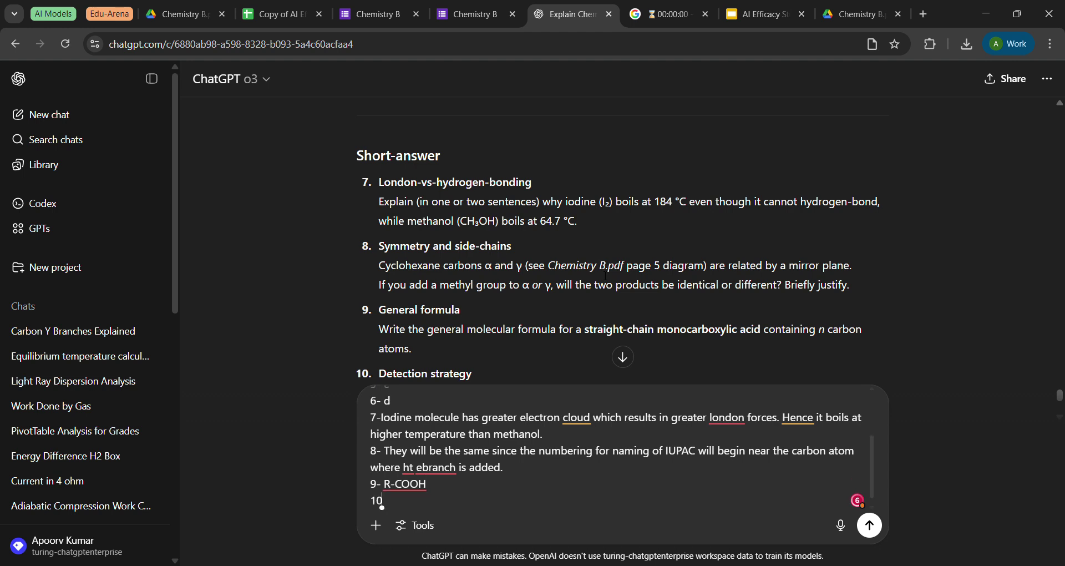
Read detection-strategy question 10 and check the neutral polar dye question on page 6 of Chemistry B.pdf, returning to the ChatGPT draft.
{"action": "scroll", "coordinate": [605, 273], "scroll_direction": "down", "scroll_amount": 2}
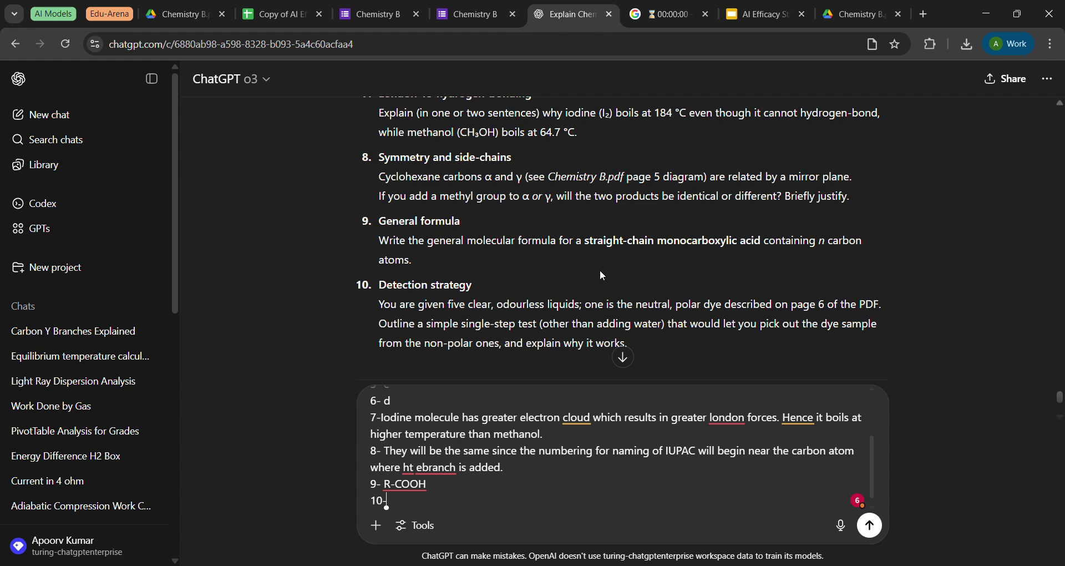
{"action": "scroll", "coordinate": [602, 272], "scroll_direction": "down", "scroll_amount": 1}
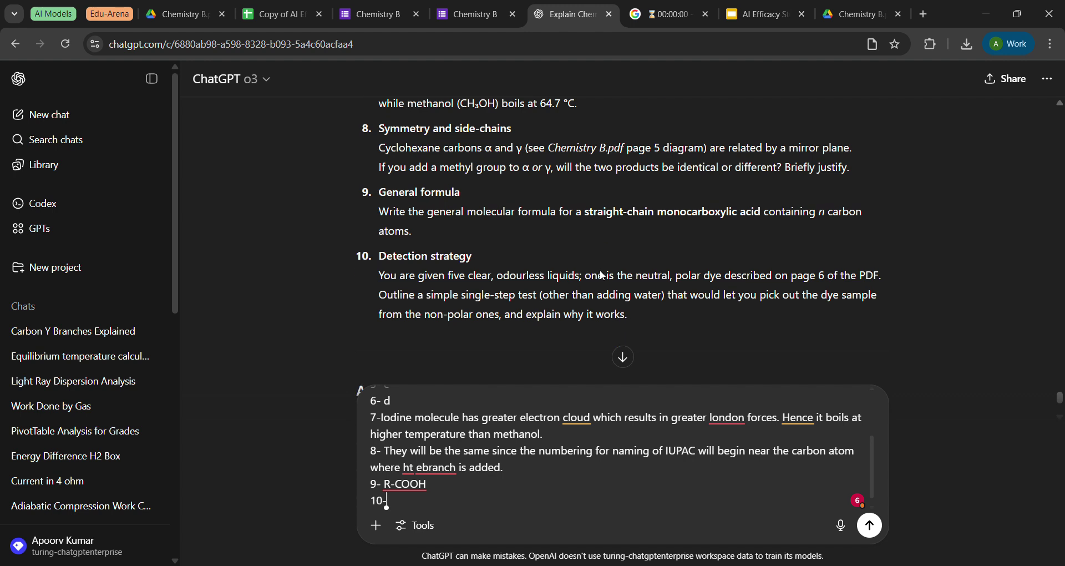
{"action": "scroll", "coordinate": [605, 276], "scroll_direction": "up", "scroll_amount": 1}
{"action": "scroll", "coordinate": [606, 275], "scroll_direction": "up", "scroll_amount": 1}
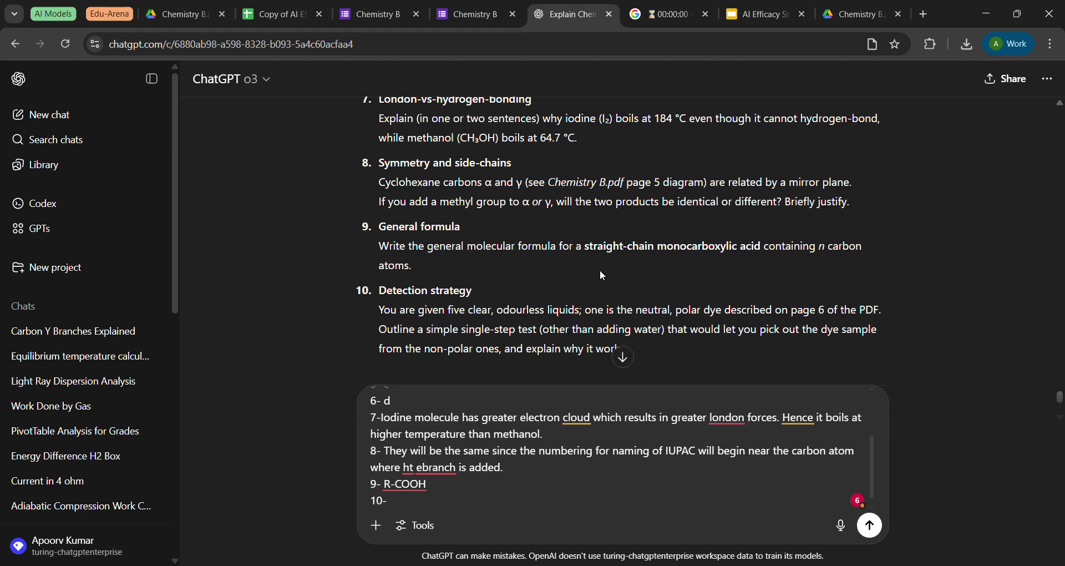
{"action": "left_click", "coordinate": [857, 14]}
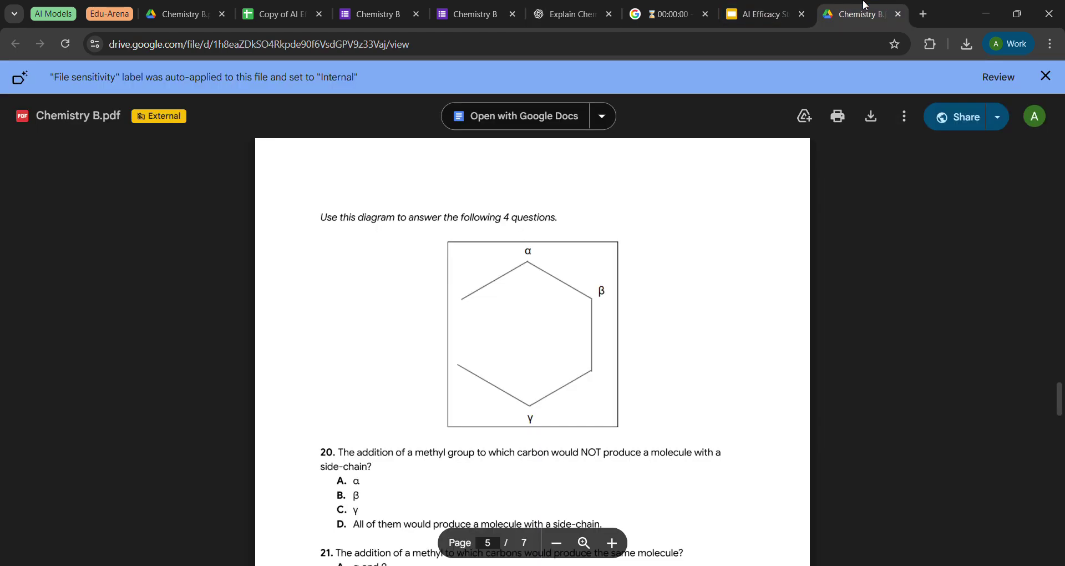
{"action": "scroll", "coordinate": [612, 460], "scroll_direction": "down", "scroll_amount": 8}
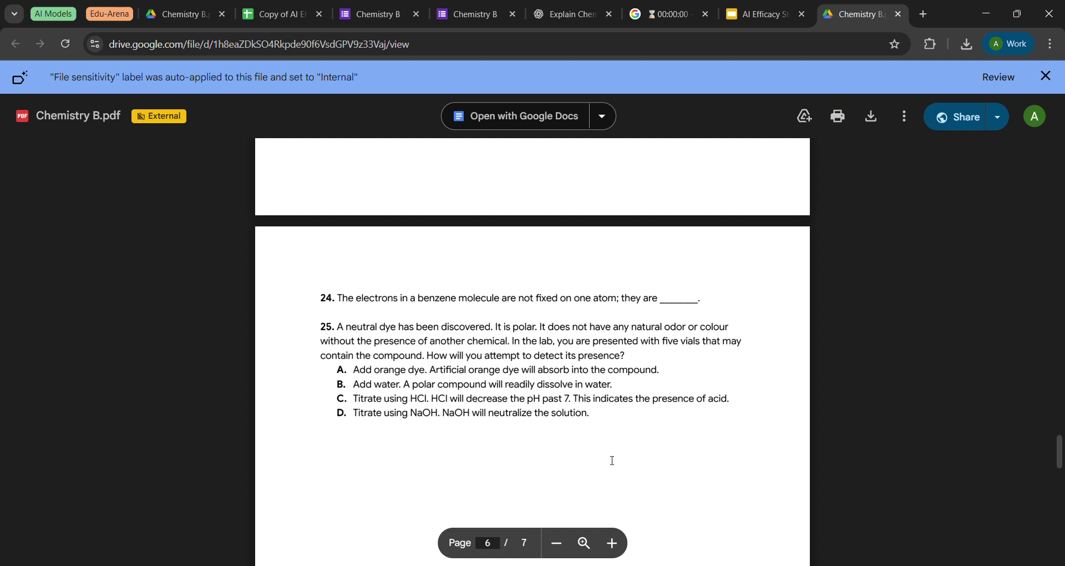
{"action": "left_click", "coordinate": [587, 5]}
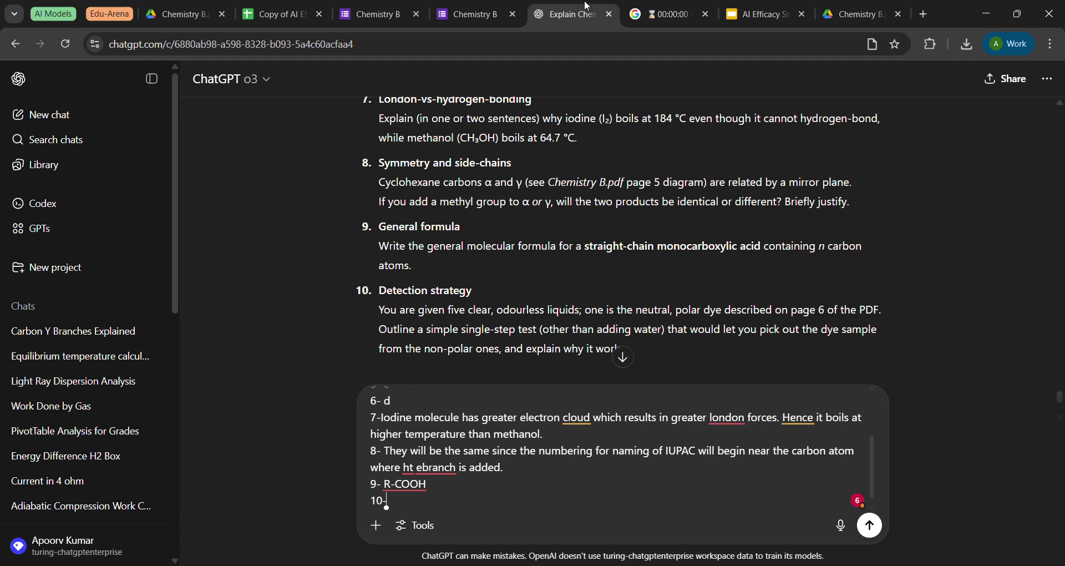
Answer question 10 with "No idea" and send the complete set of answers to ChatGPT.
{"action": "left_click", "coordinate": [387, 501]}
{"action": "type", "text": "No idea"}
{"action": "key", "text": "Return"}
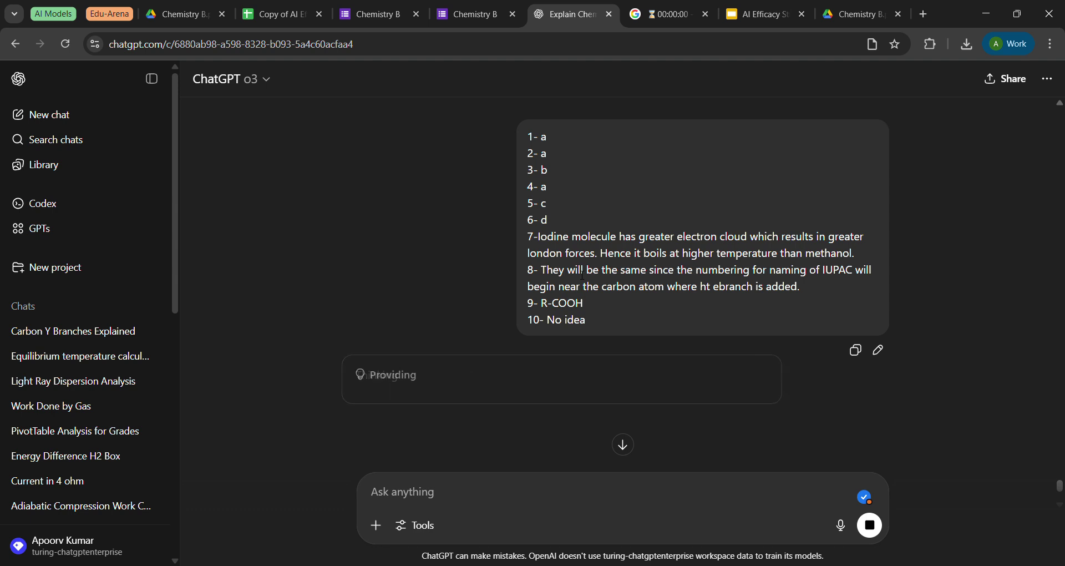
Review ChatGPT's marking table for all ten answers and its explanation of the one-step test for question 10.
{"action": "scroll", "coordinate": [513, 279], "scroll_direction": "down", "scroll_amount": 3}
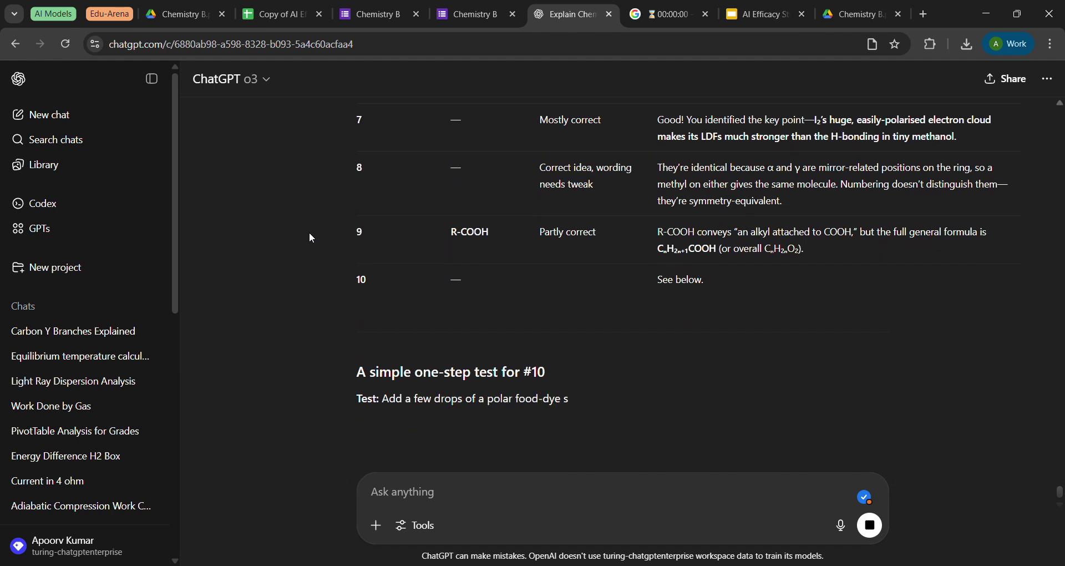
{"action": "scroll", "coordinate": [309, 233], "scroll_direction": "up", "scroll_amount": 4}
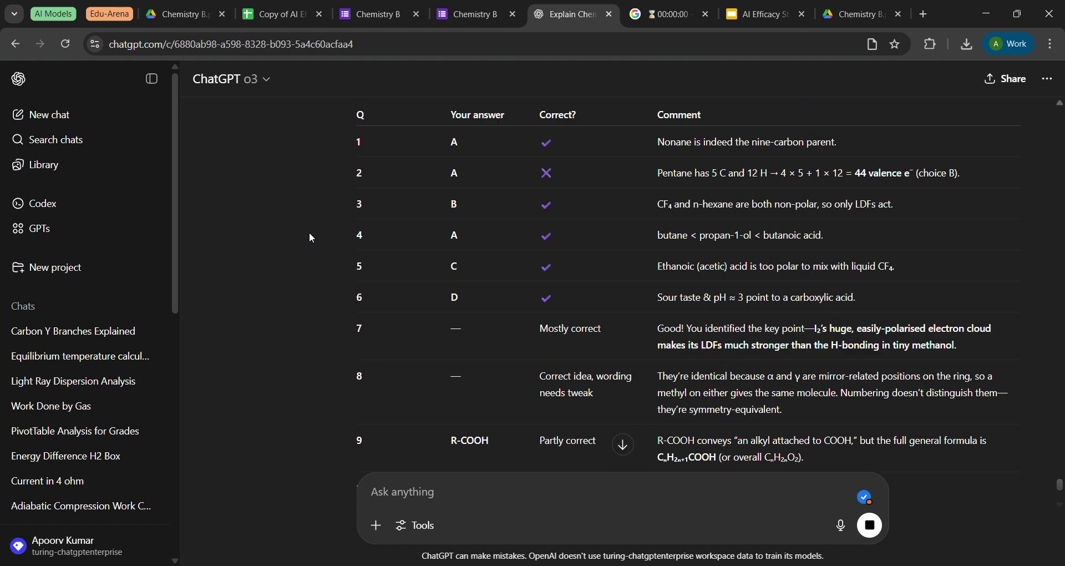
{"action": "scroll", "coordinate": [309, 233], "scroll_direction": "down", "scroll_amount": 6}
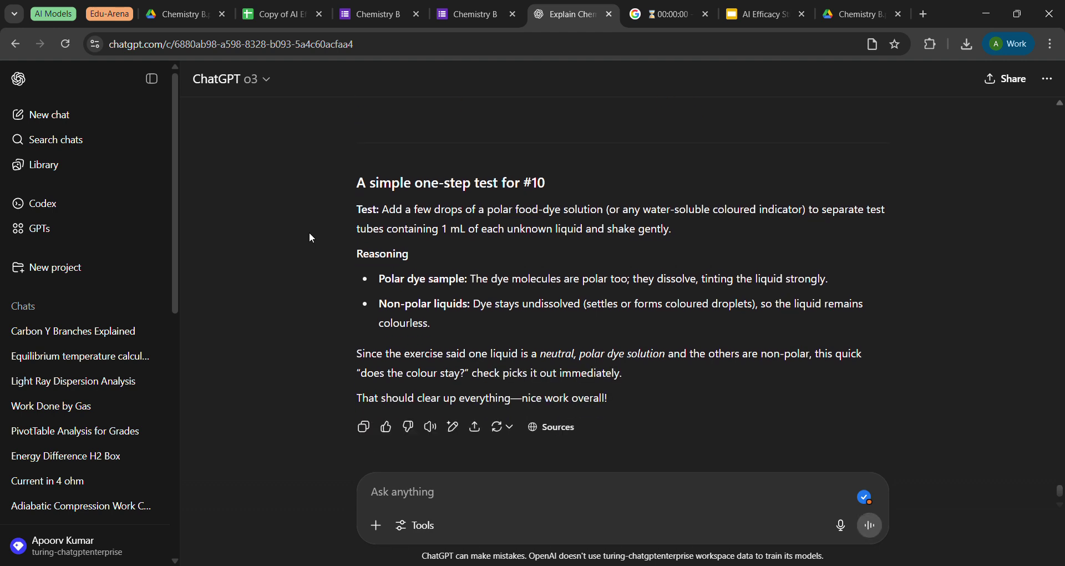
Reset the finished Google countdown timer and advance the AI Efficacy Study instructions from the Guided Tutoring - Chemistry slide to slide 14.
{"action": "left_click", "coordinate": [668, 14]}
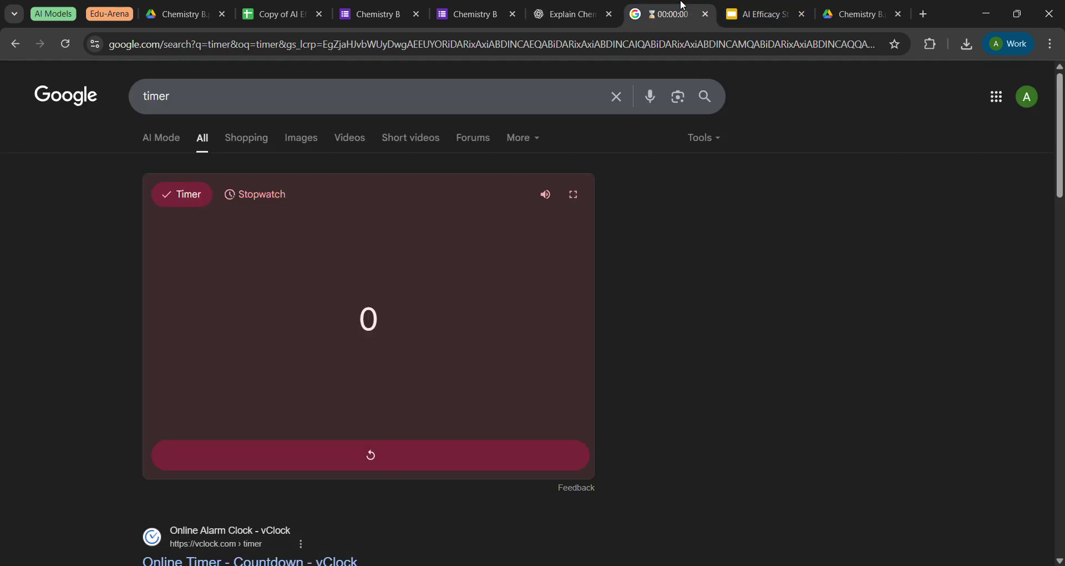
{"action": "left_click", "coordinate": [401, 358]}
{"action": "left_click", "coordinate": [759, 14]}
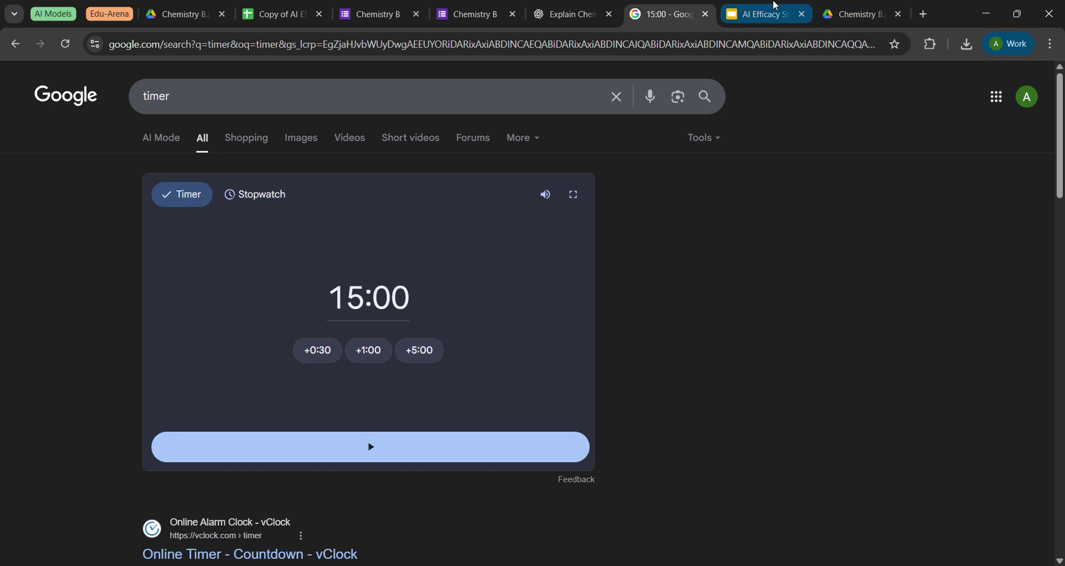
{"action": "left_click", "coordinate": [319, 372]}
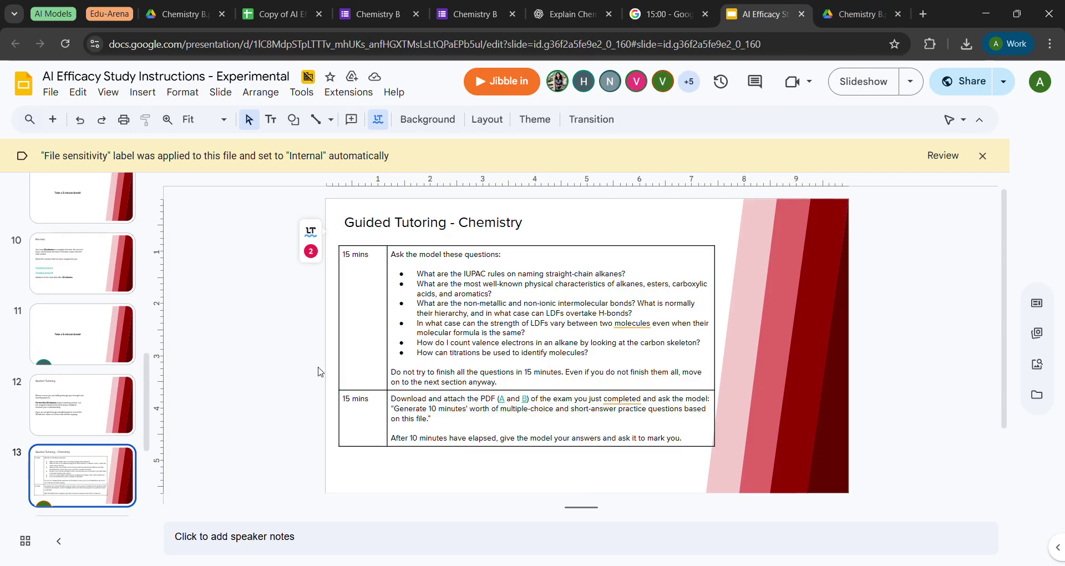
{"action": "key", "text": "Down"}
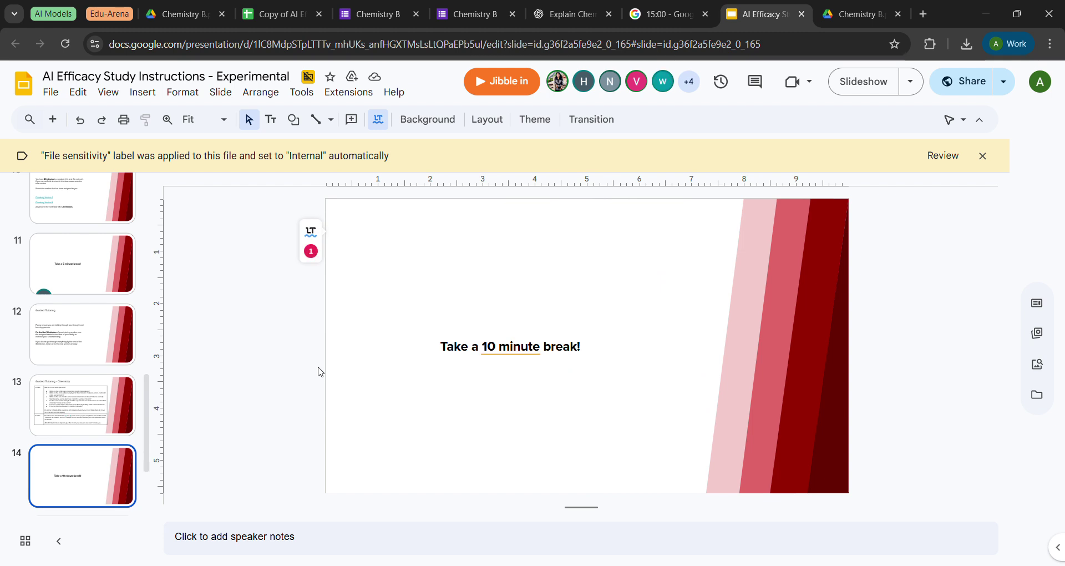
Advance the study instructions to the Post-test slide, then switch to the data collection spreadsheet and select the Post-Test link in row 47.
{"action": "key", "text": "Down"}
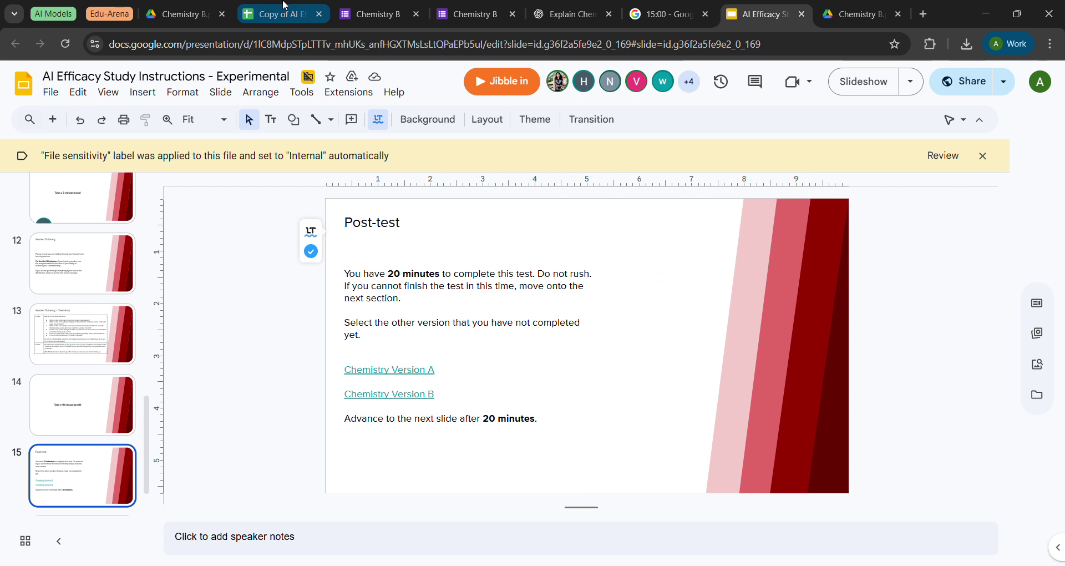
{"action": "left_click", "coordinate": [280, 13]}
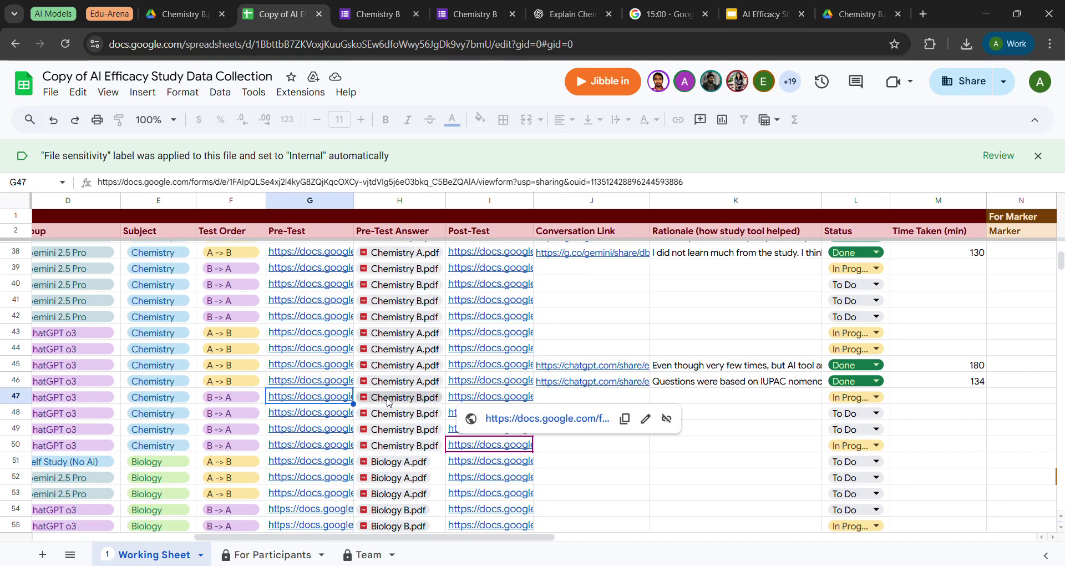
{"action": "key", "text": "Left"}
{"action": "key", "text": "Left"}
{"action": "key", "text": "Left"}
{"action": "key", "text": "Left"}
{"action": "key", "text": "Left"}
{"action": "key", "text": "Left"}
{"action": "key", "text": "Right"}
{"action": "key", "text": "Right"}
{"action": "key", "text": "Right"}
{"action": "key", "text": "Right"}
{"action": "key", "text": "Right"}
{"action": "key", "text": "Right"}
{"action": "key", "text": "Right"}
{"action": "key", "text": "Right"}
{"action": "key", "text": "Right"}
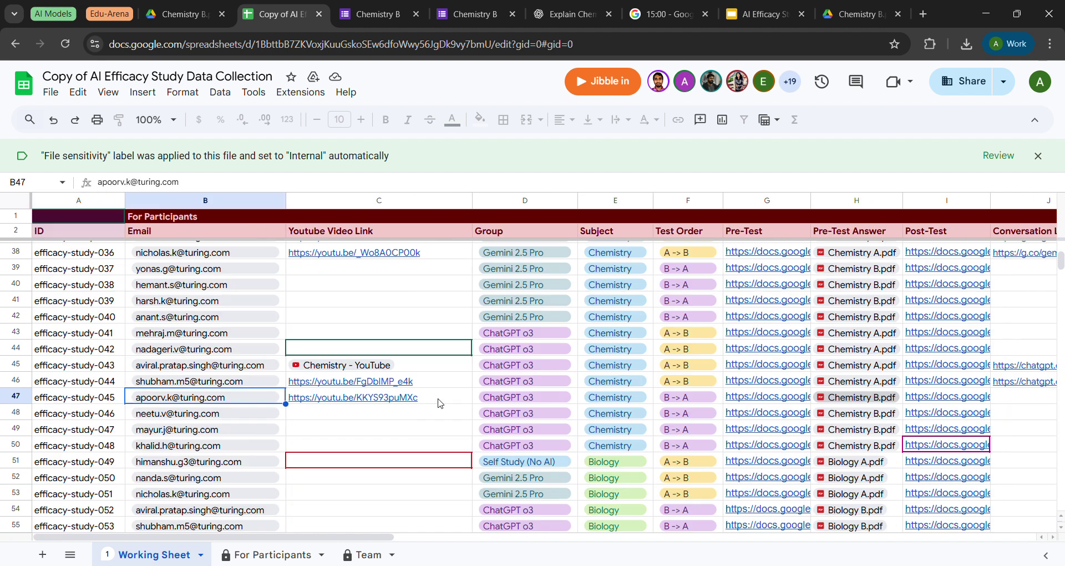
{"action": "key", "text": "Left"}
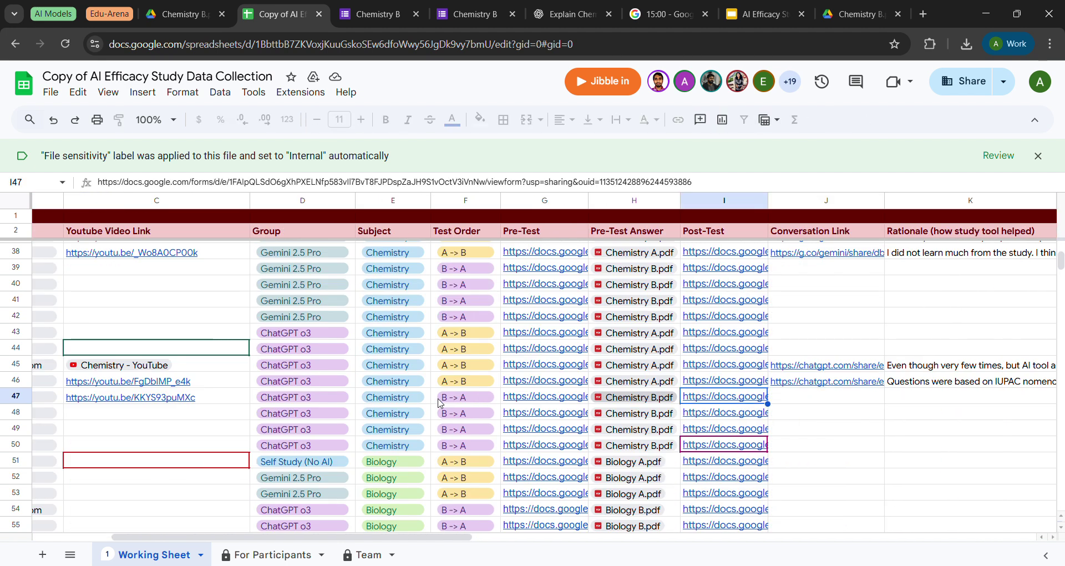
Open the row 47 Post-Test form, Chemistry A, record the account email with the response and continue to the questions.
{"action": "mouse_move", "coordinate": [716, 396]}
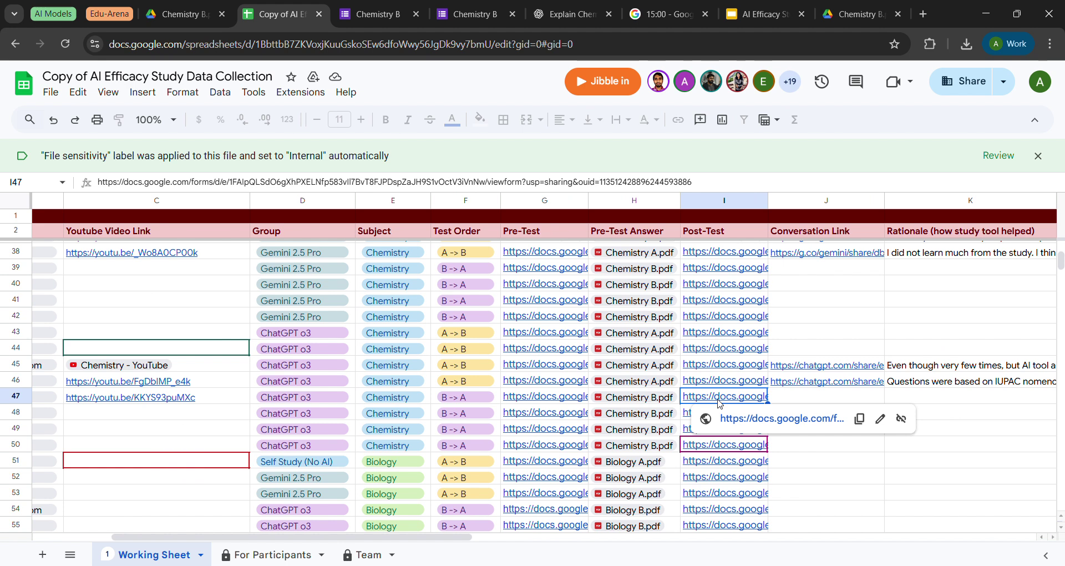
{"action": "left_click", "coordinate": [738, 420]}
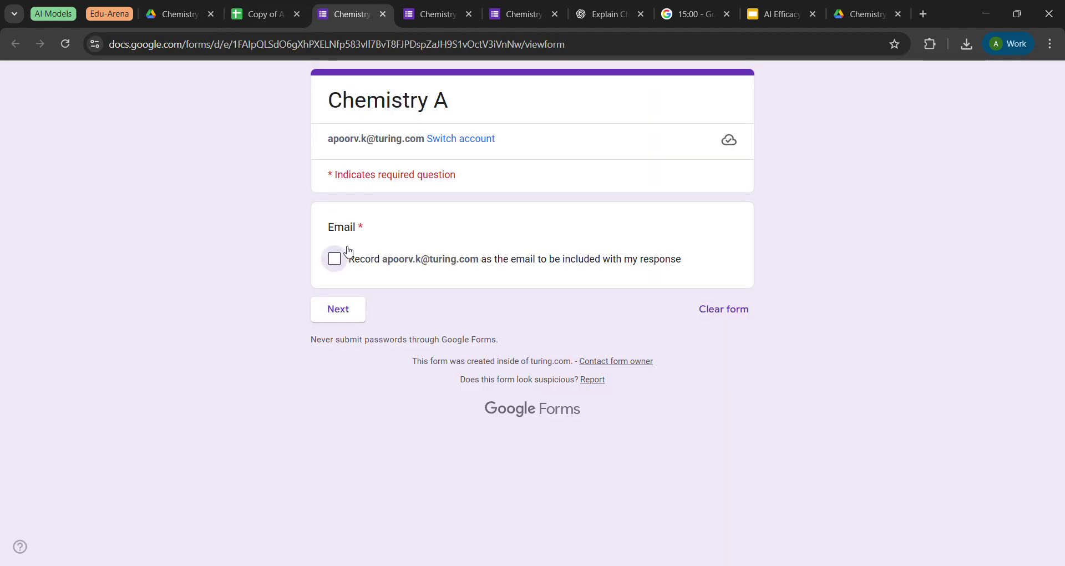
{"action": "left_click", "coordinate": [348, 252]}
{"action": "left_click", "coordinate": [342, 309]}
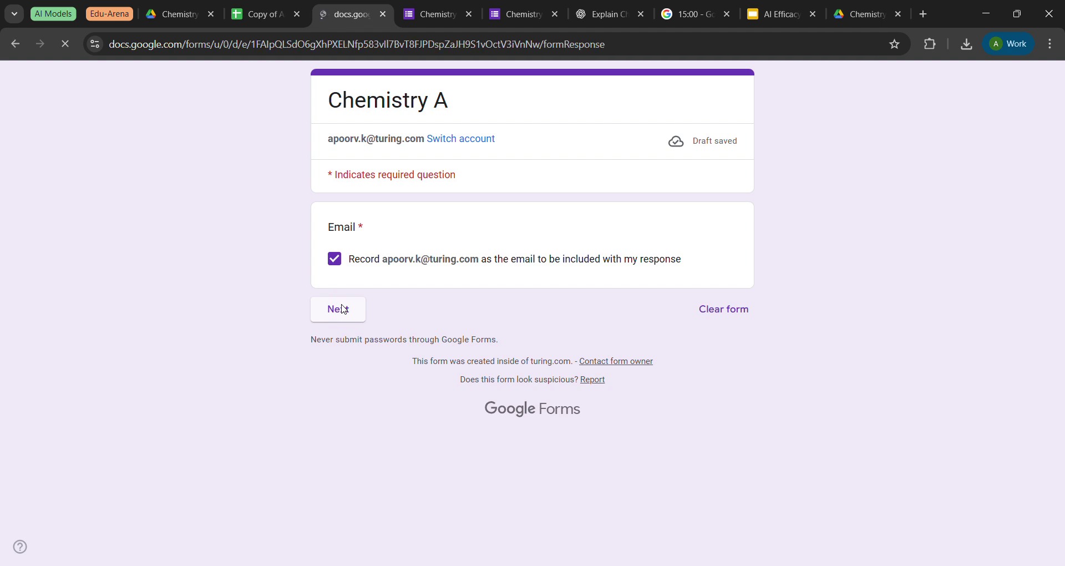
Study the molecule diagram and answer the parent chain question with "6, hexane".
{"action": "scroll", "coordinate": [404, 409], "scroll_direction": "down", "scroll_amount": 4}
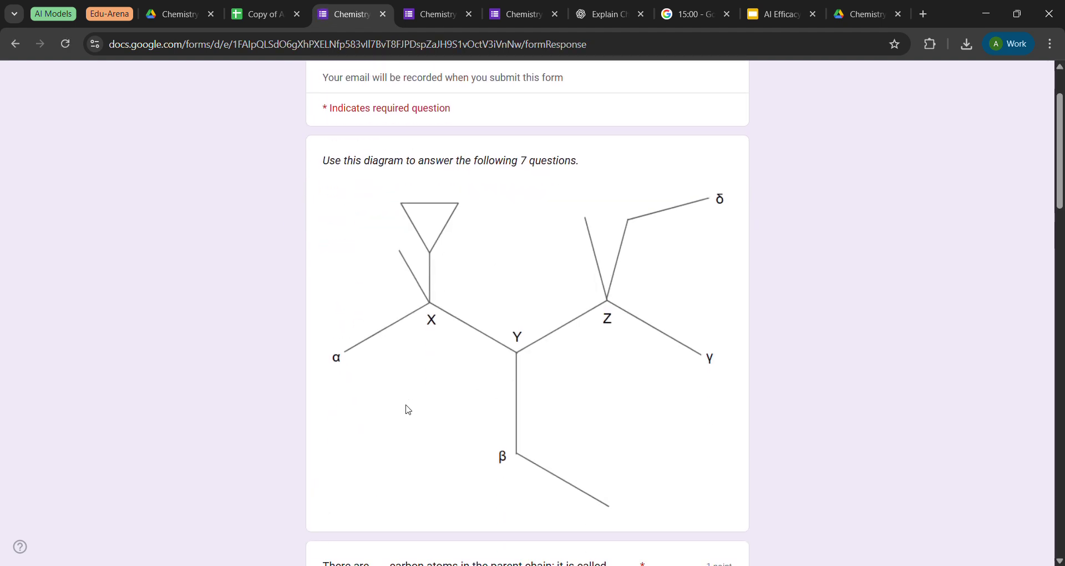
{"action": "scroll", "coordinate": [403, 409], "scroll_direction": "up", "scroll_amount": 1}
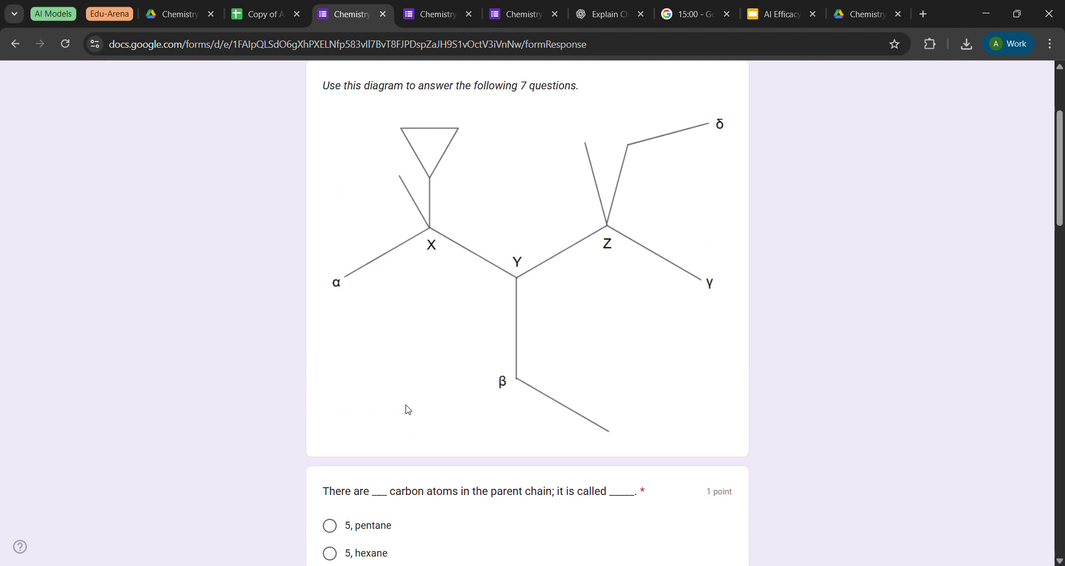
{"action": "scroll", "coordinate": [409, 410], "scroll_direction": "down", "scroll_amount": 2}
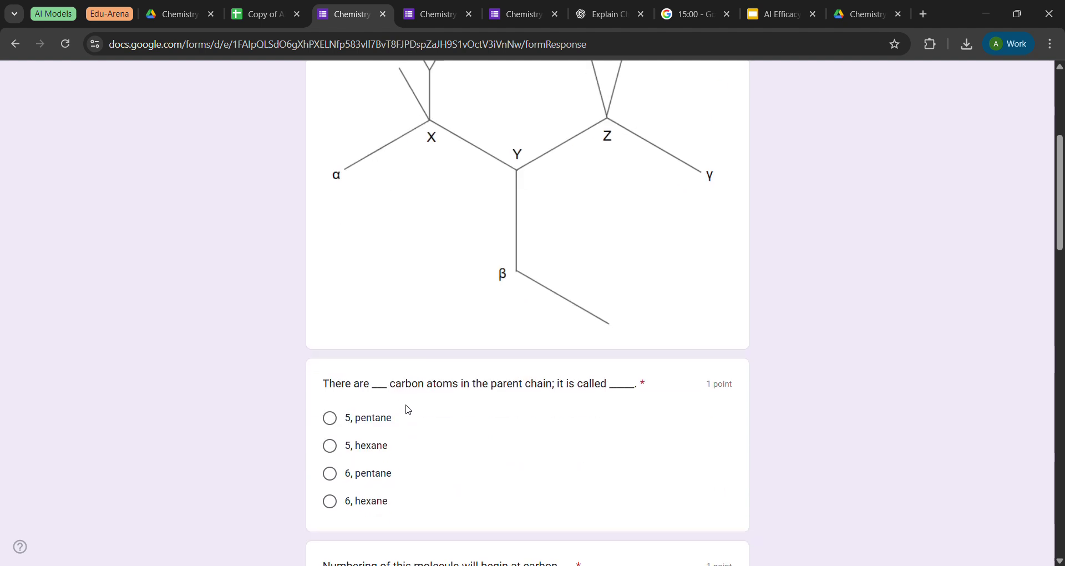
{"action": "scroll", "coordinate": [409, 410], "scroll_direction": "up", "scroll_amount": 1}
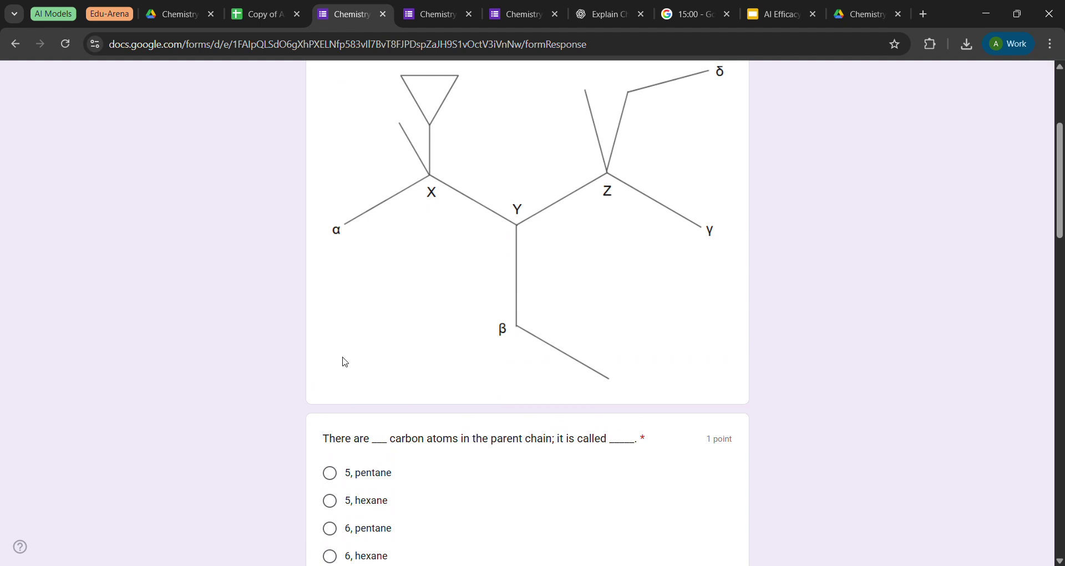
{"action": "scroll", "coordinate": [345, 362], "scroll_direction": "down", "scroll_amount": 1}
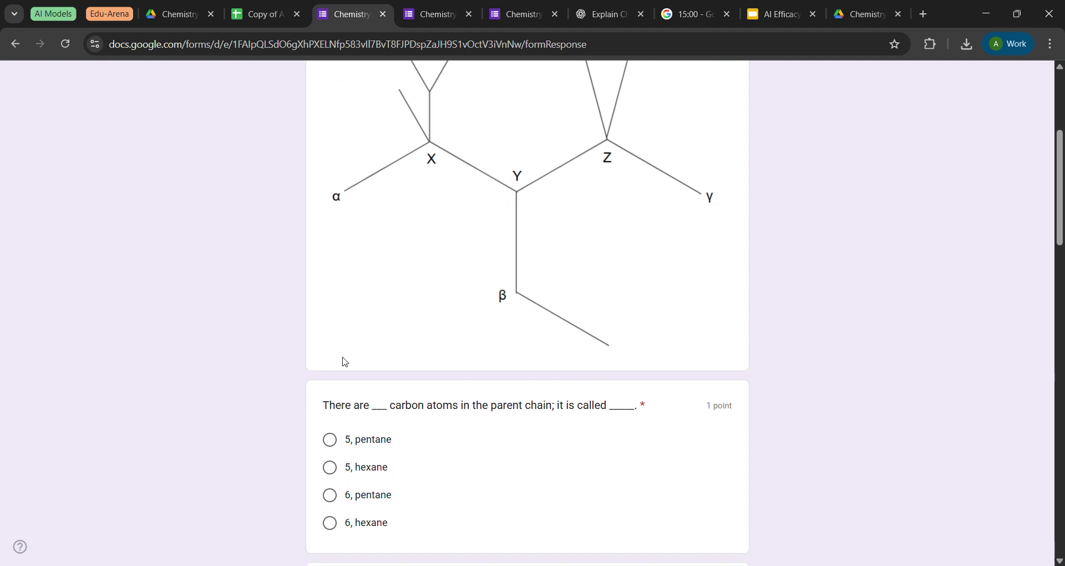
{"action": "left_click", "coordinate": [332, 524]}
Recheck the diagram and select α as the carbon where numbering of the molecule begins.
{"action": "scroll", "coordinate": [406, 460], "scroll_direction": "down", "scroll_amount": 2}
{"action": "scroll", "coordinate": [406, 460], "scroll_direction": "down", "scroll_amount": 2}
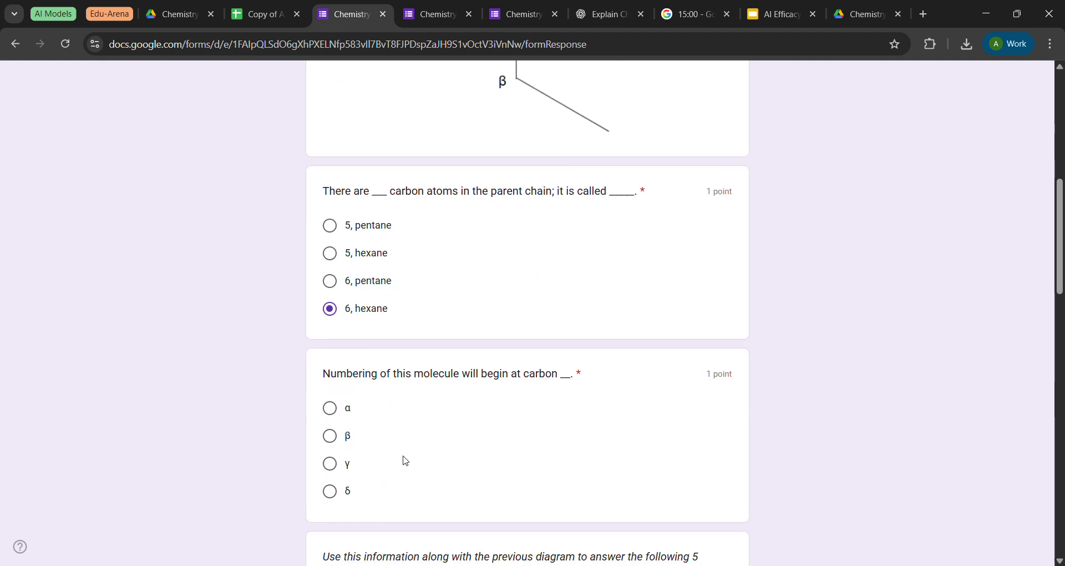
{"action": "scroll", "coordinate": [416, 384], "scroll_direction": "up", "scroll_amount": 5}
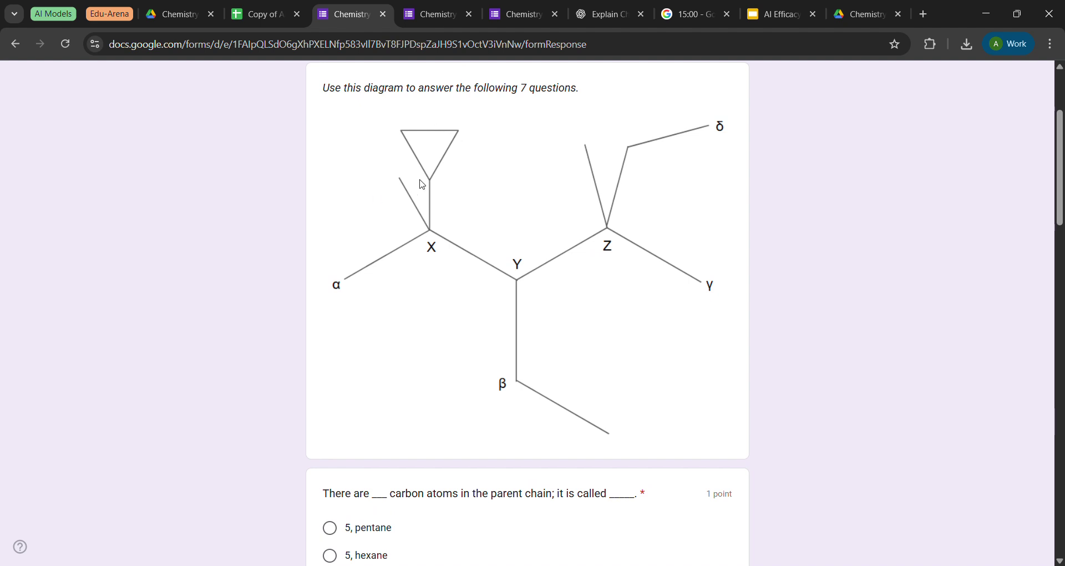
{"action": "scroll", "coordinate": [406, 222], "scroll_direction": "down", "scroll_amount": 5}
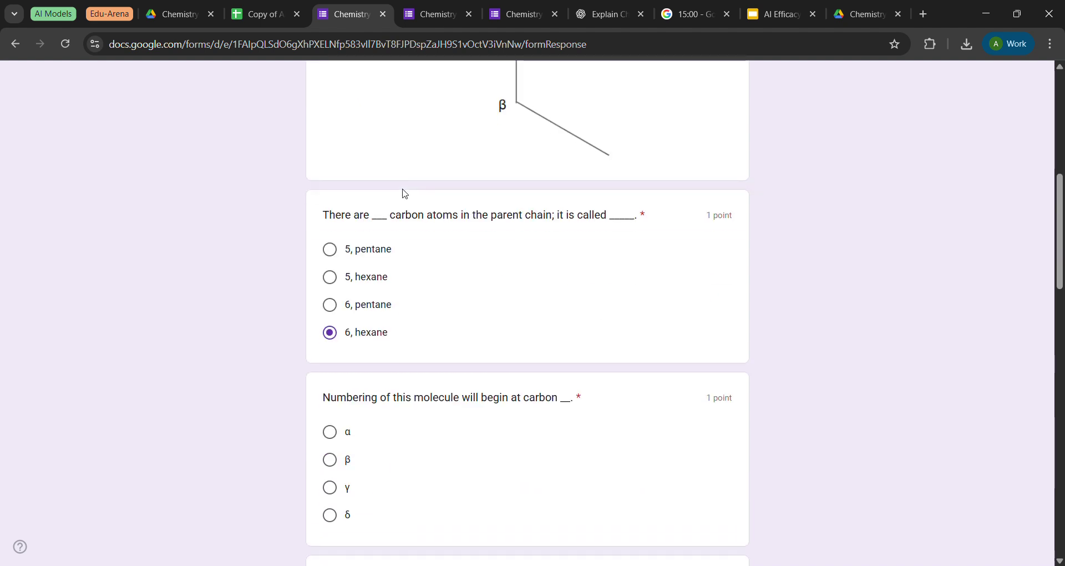
{"action": "left_click", "coordinate": [333, 439]}
Compare the branches at carbon X with the diagram and answer "Methyl, cyclopropyl".
{"action": "scroll", "coordinate": [361, 427], "scroll_direction": "down", "scroll_amount": 6}
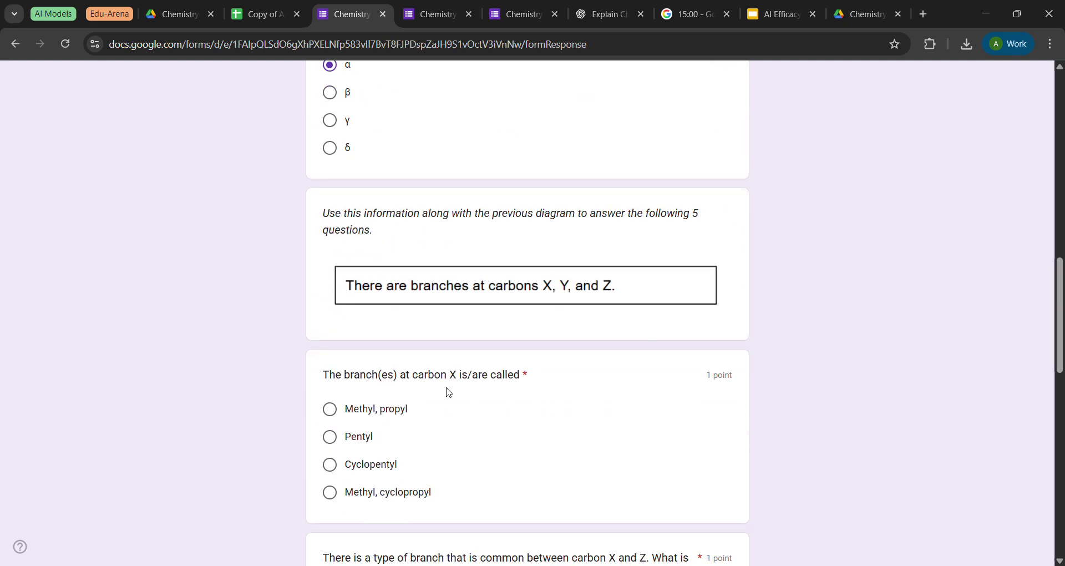
{"action": "scroll", "coordinate": [449, 392], "scroll_direction": "up", "scroll_amount": 13}
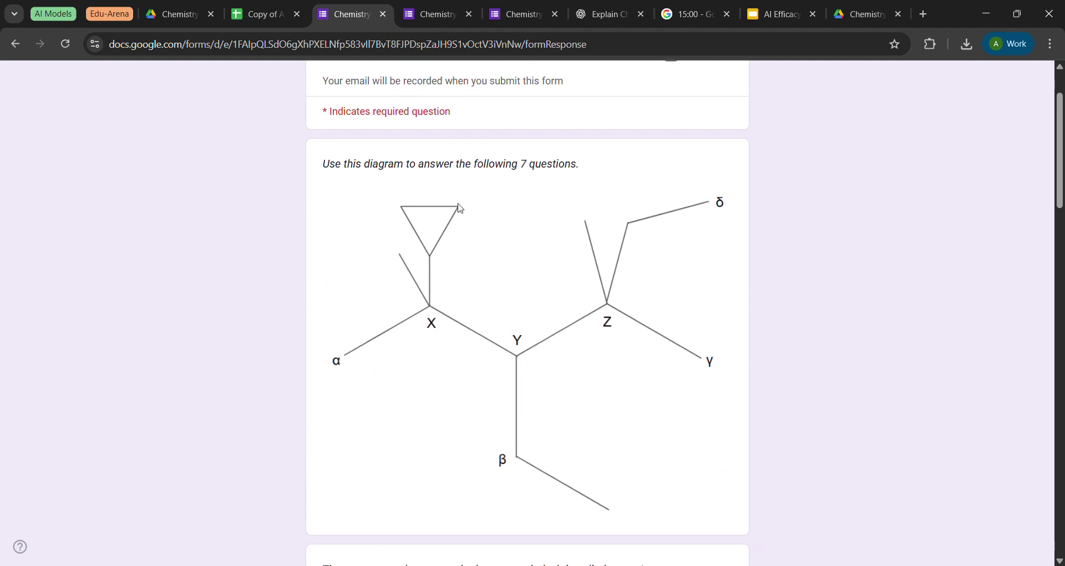
{"action": "scroll", "coordinate": [454, 314], "scroll_direction": "down", "scroll_amount": 5}
{"action": "scroll", "coordinate": [454, 315], "scroll_direction": "down", "scroll_amount": 9}
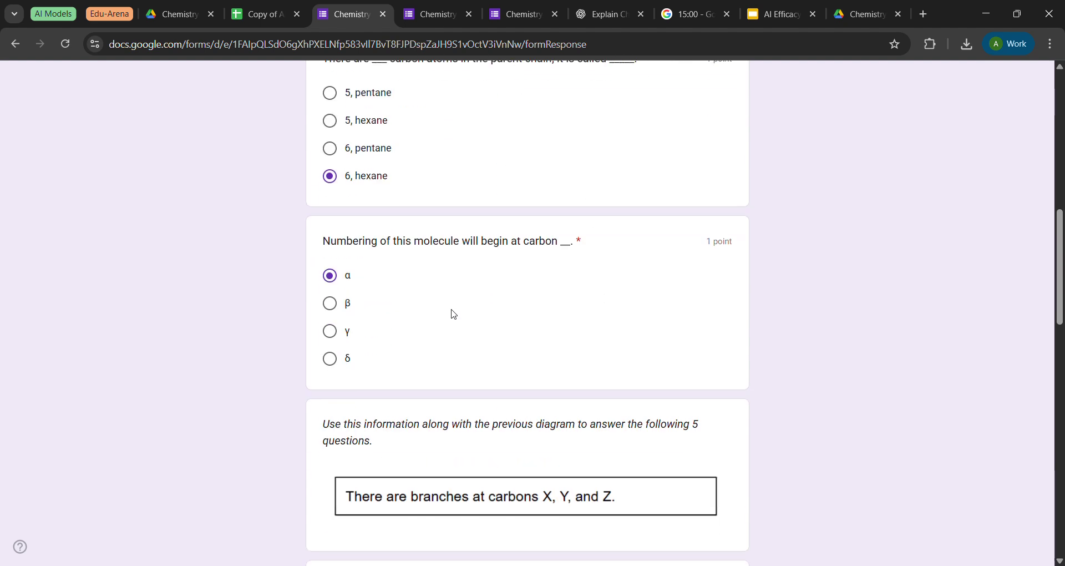
{"action": "left_click", "coordinate": [356, 447]}
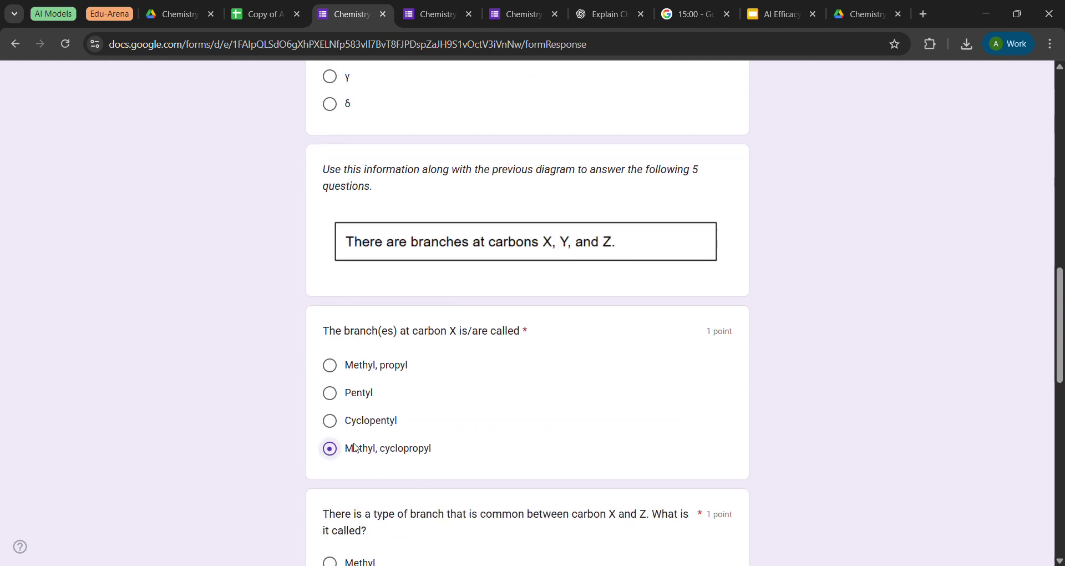
Read the question on the branch type common to carbons X and Z, check the diagram and answer "Methyl".
{"action": "scroll", "coordinate": [440, 426], "scroll_direction": "down", "scroll_amount": 4}
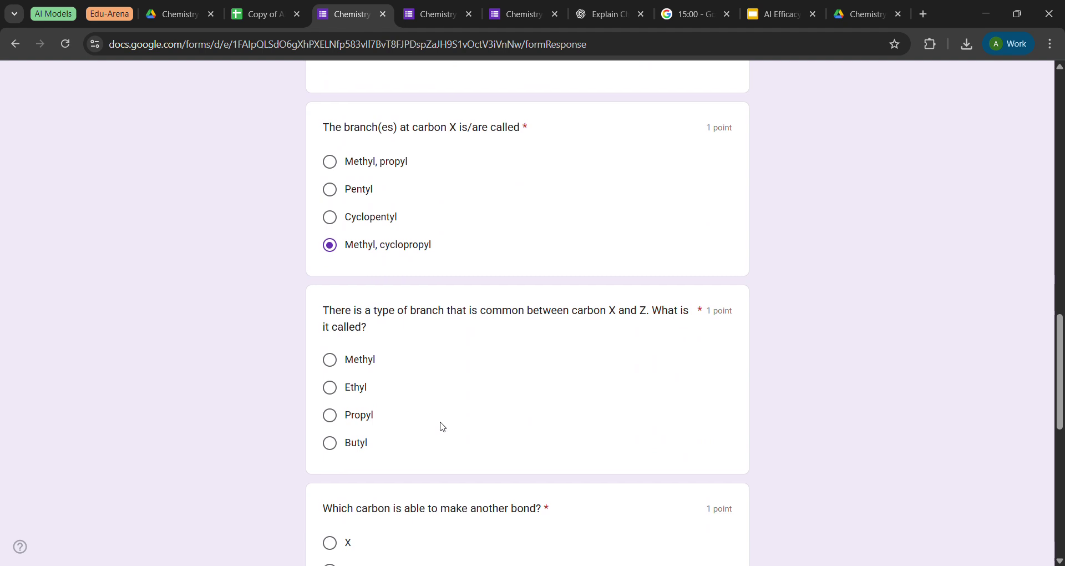
{"action": "left_click_drag", "start_coordinate": [341, 312], "coordinate": [590, 323]}
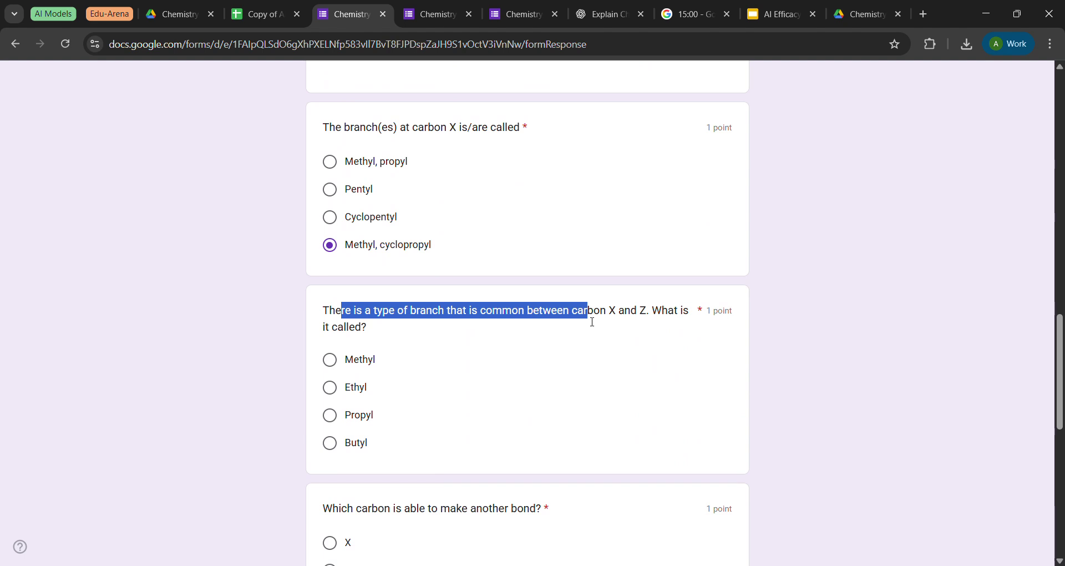
{"action": "left_click", "coordinate": [593, 322]}
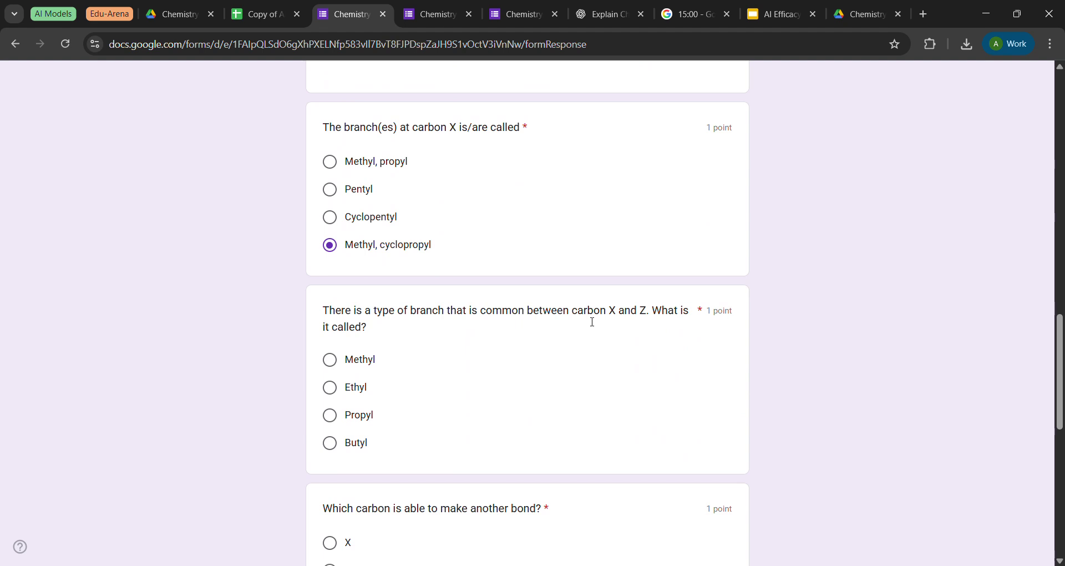
{"action": "scroll", "coordinate": [592, 321], "scroll_direction": "up", "scroll_amount": 15}
{"action": "scroll", "coordinate": [495, 279], "scroll_direction": "down", "scroll_amount": 12}
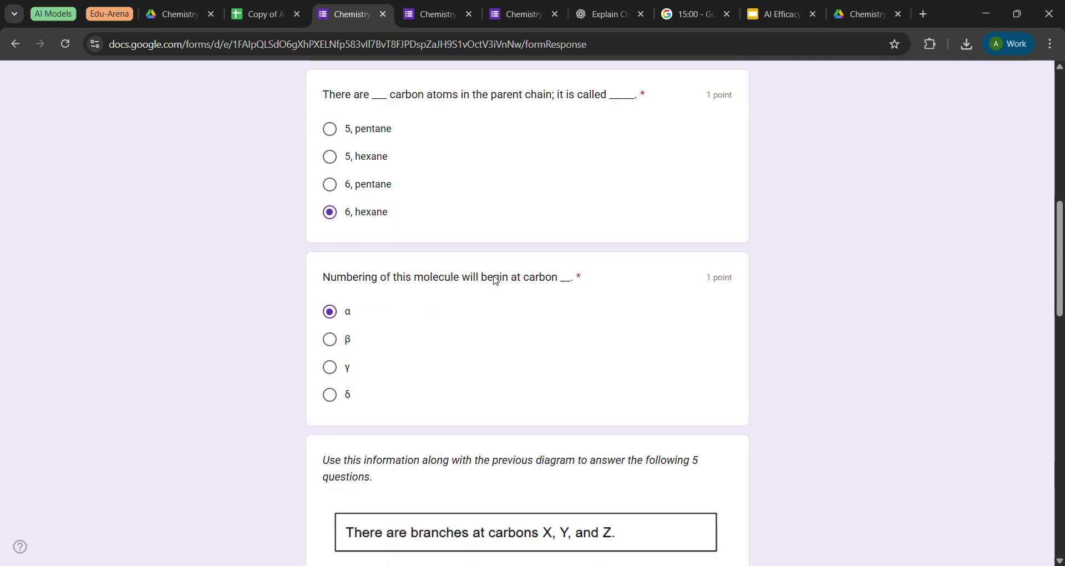
{"action": "scroll", "coordinate": [496, 280], "scroll_direction": "down", "scroll_amount": 2}
{"action": "scroll", "coordinate": [496, 281], "scroll_direction": "up", "scroll_amount": 12}
{"action": "scroll", "coordinate": [496, 280], "scroll_direction": "down", "scroll_amount": 2}
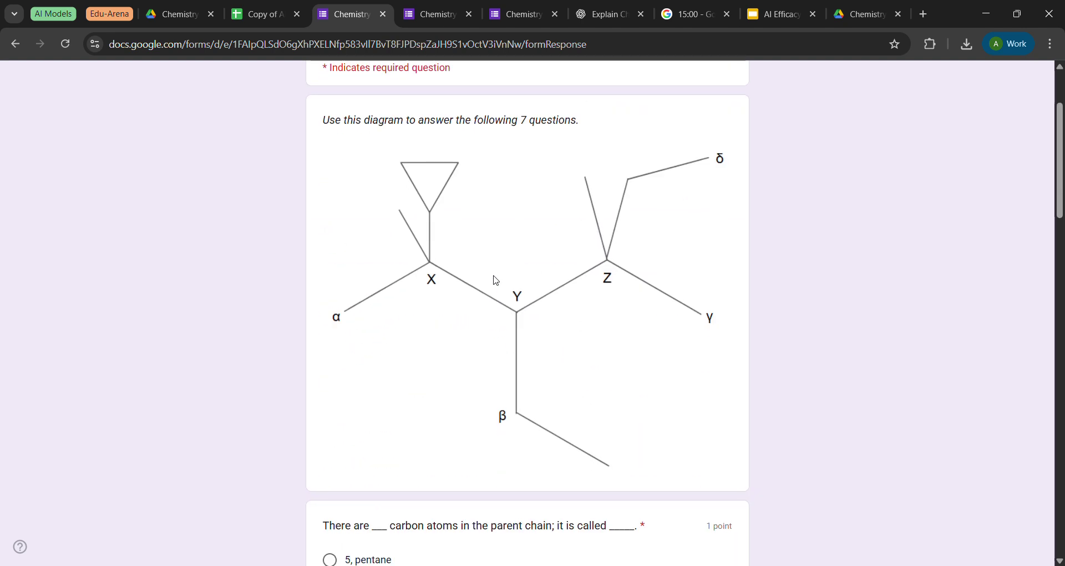
{"action": "scroll", "coordinate": [496, 280], "scroll_direction": "down", "scroll_amount": 18}
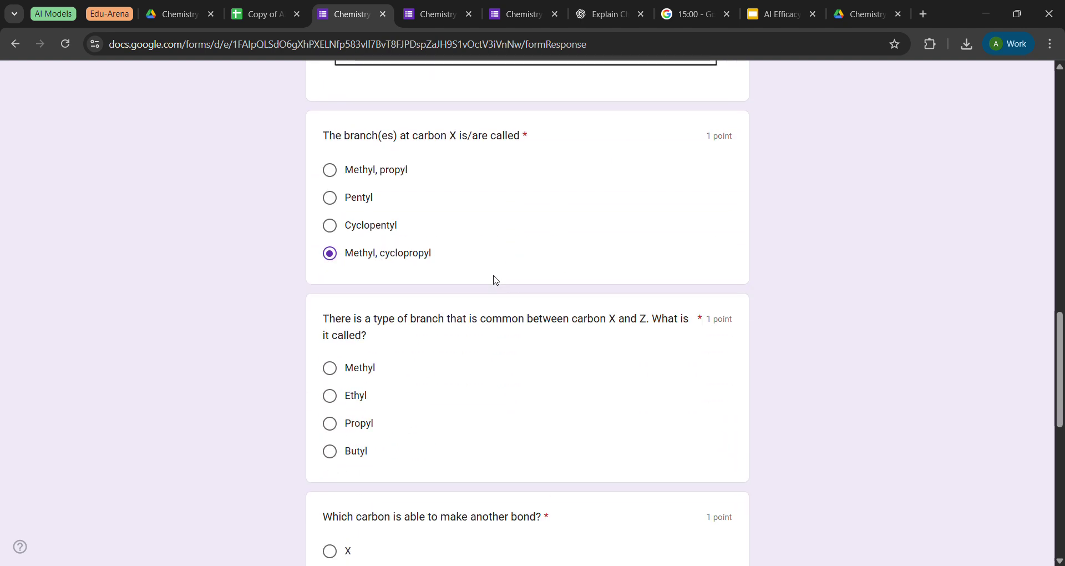
{"action": "left_click", "coordinate": [340, 249]}
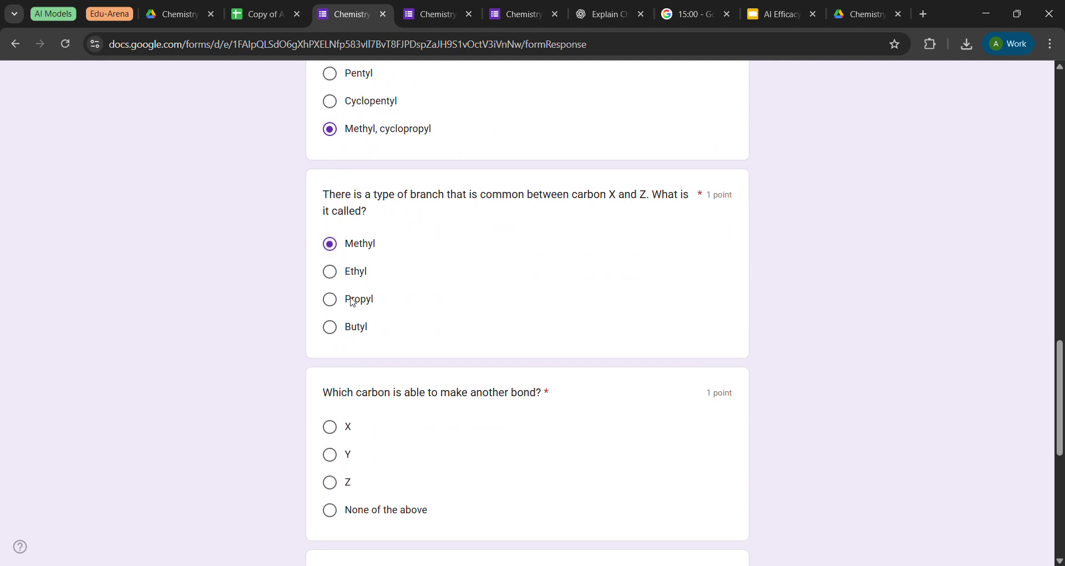
Check the diagram for the carbon able to make another bond and select Y.
{"action": "scroll", "coordinate": [353, 302], "scroll_direction": "up", "scroll_amount": 15}
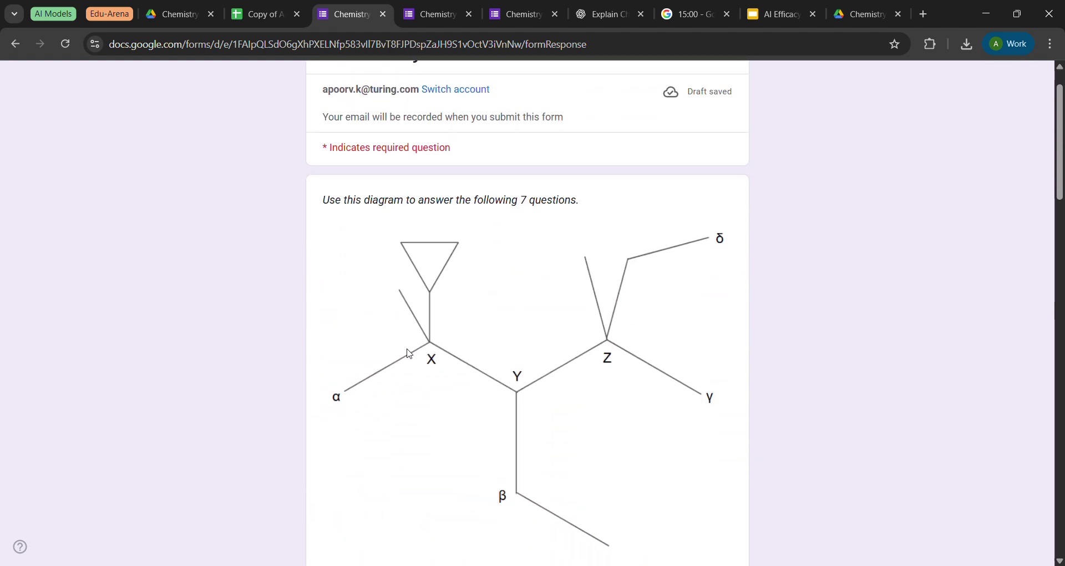
{"action": "scroll", "coordinate": [526, 390], "scroll_direction": "down", "scroll_amount": 4}
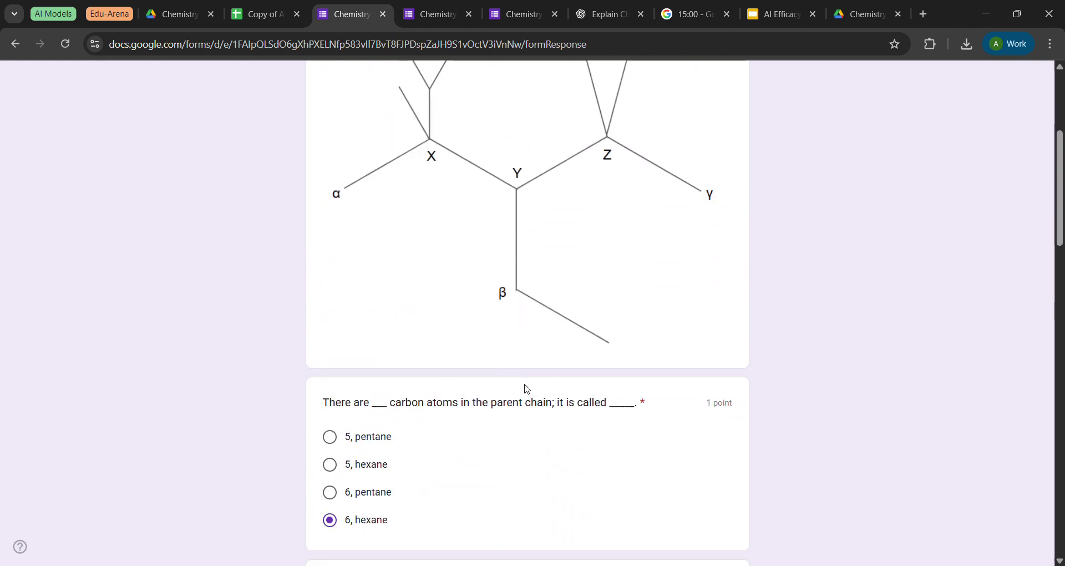
{"action": "scroll", "coordinate": [527, 389], "scroll_direction": "down", "scroll_amount": 15}
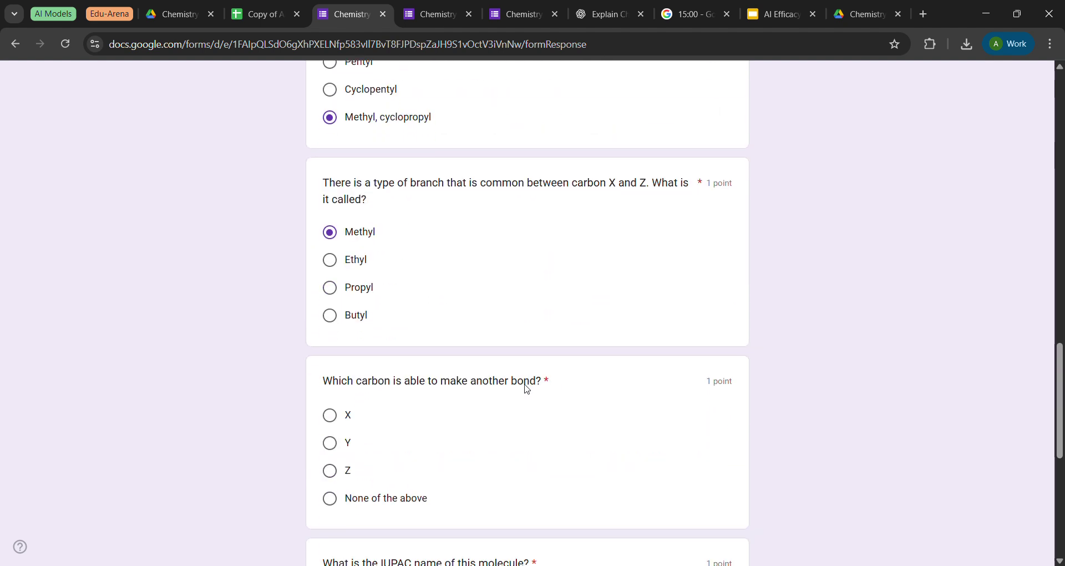
{"action": "left_click", "coordinate": [329, 443]}
Check the diagram and begin the IUPAC name answer with "2-methyl-2 cyclopropyl".
{"action": "scroll", "coordinate": [420, 428], "scroll_direction": "down", "scroll_amount": 4}
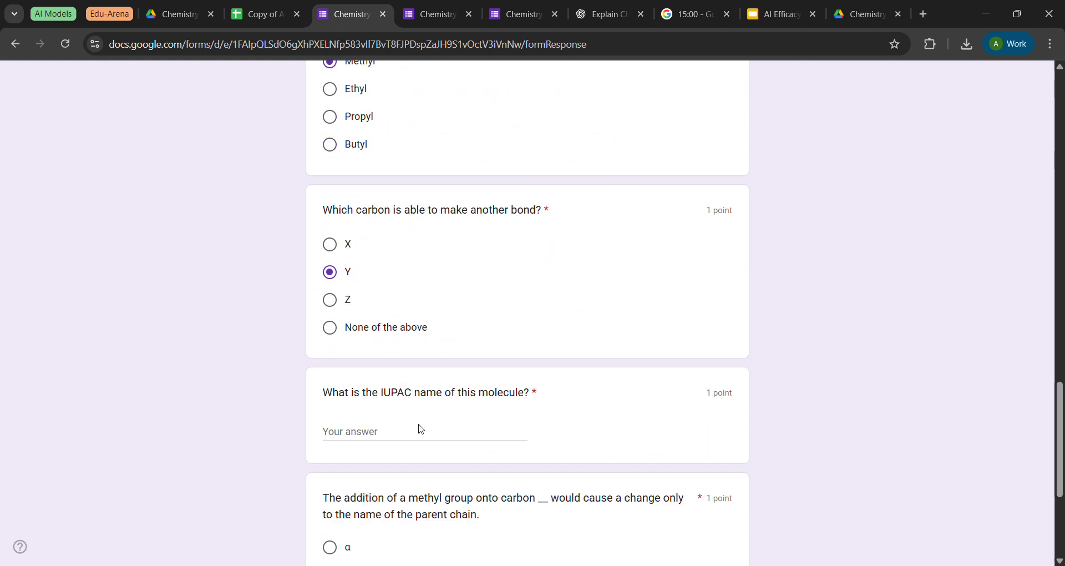
{"action": "scroll", "coordinate": [442, 354], "scroll_direction": "up", "scroll_amount": 20}
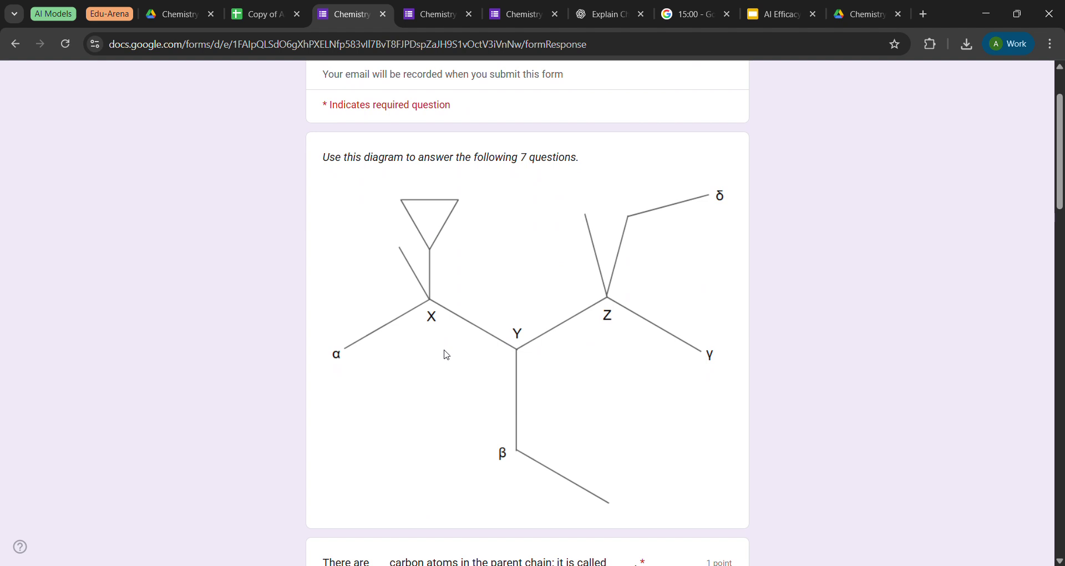
{"action": "scroll", "coordinate": [448, 356], "scroll_direction": "down", "scroll_amount": 20}
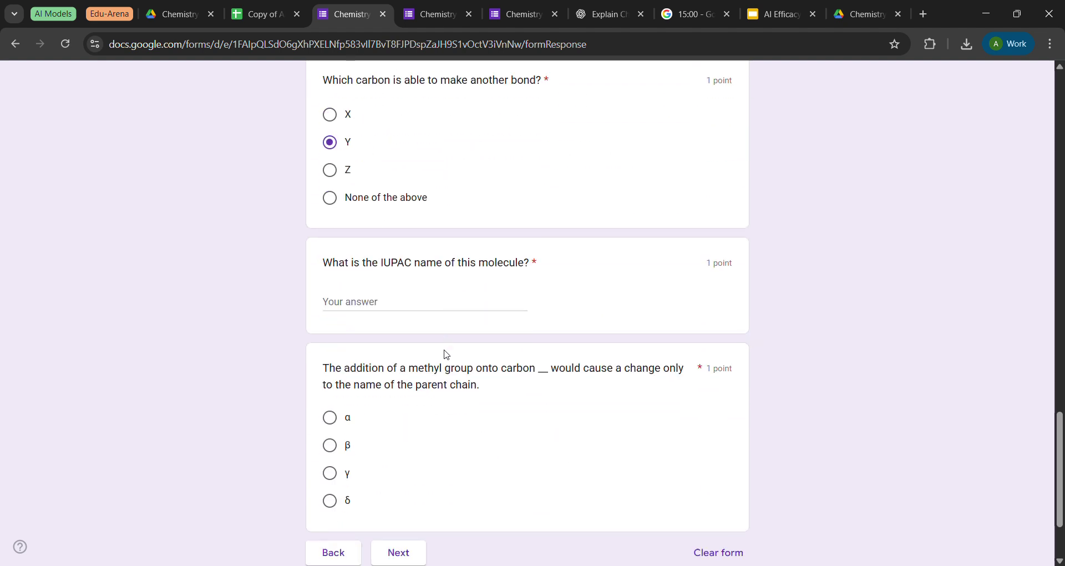
{"action": "scroll", "coordinate": [447, 355], "scroll_direction": "up", "scroll_amount": 2}
{"action": "left_click", "coordinate": [381, 375]}
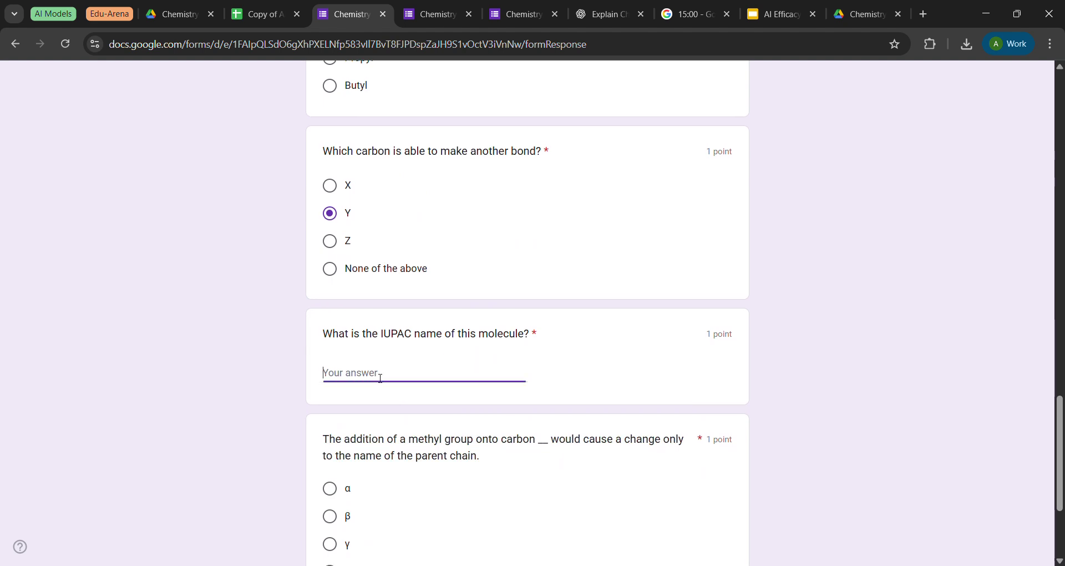
{"action": "type", "text": "2-methyl-e2 cyclopropy"}
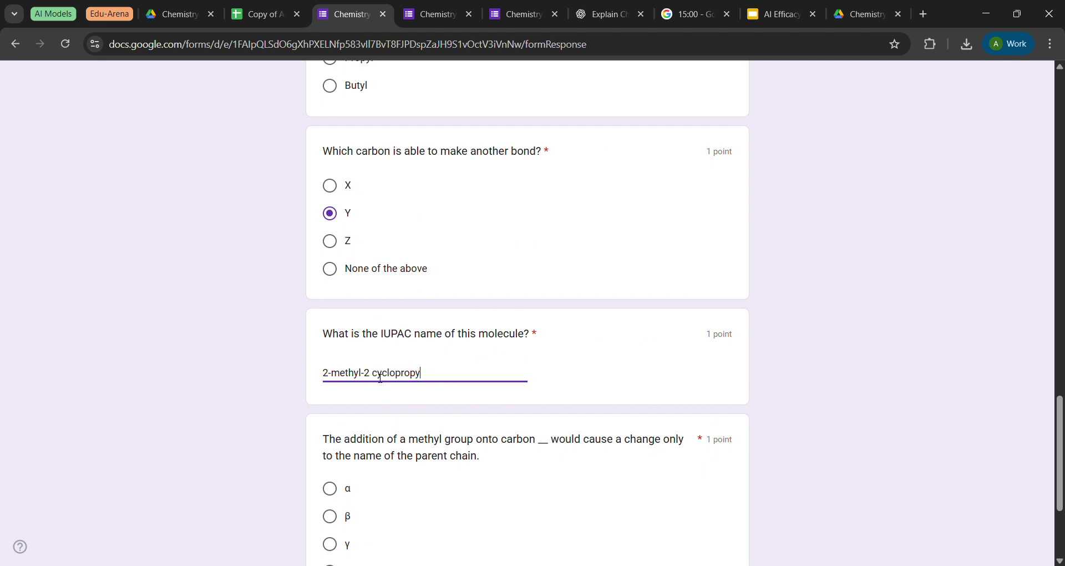
{"action": "type", "text": "l"}
Recheck the branches on carbons Y and Z in the diagram and extend the IUPAC name with "-3-ethyl-4-methyl".
{"action": "scroll", "coordinate": [380, 378], "scroll_direction": "up", "scroll_amount": 20}
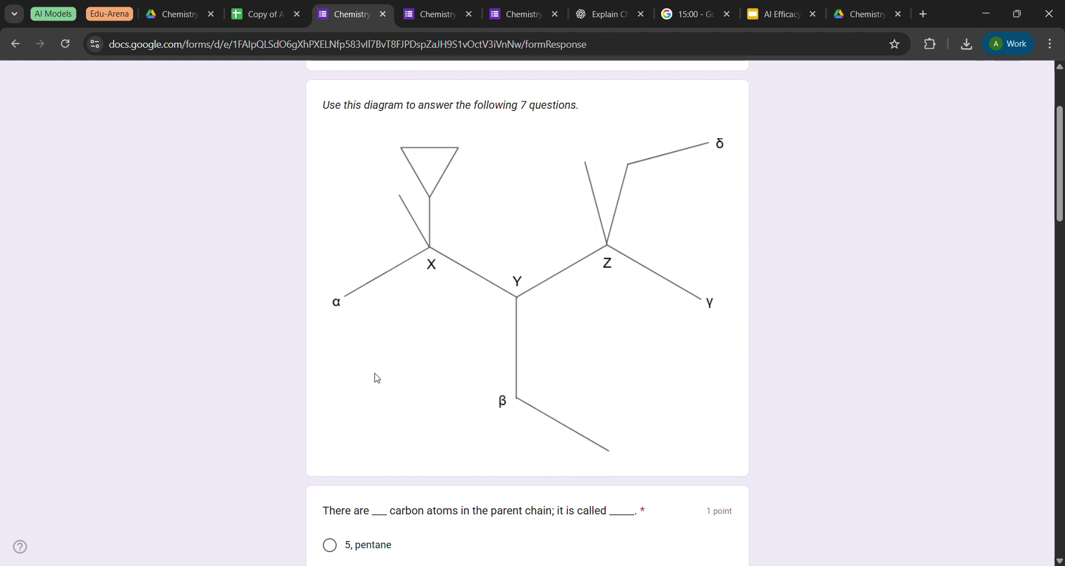
{"action": "scroll", "coordinate": [377, 378], "scroll_direction": "down", "scroll_amount": 20}
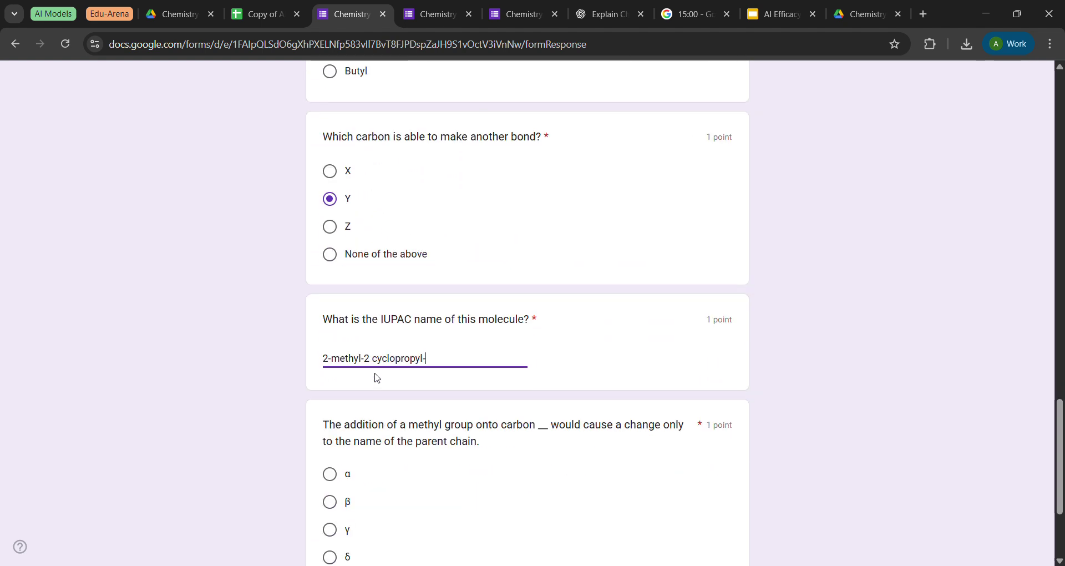
{"action": "type", "text": "3"}
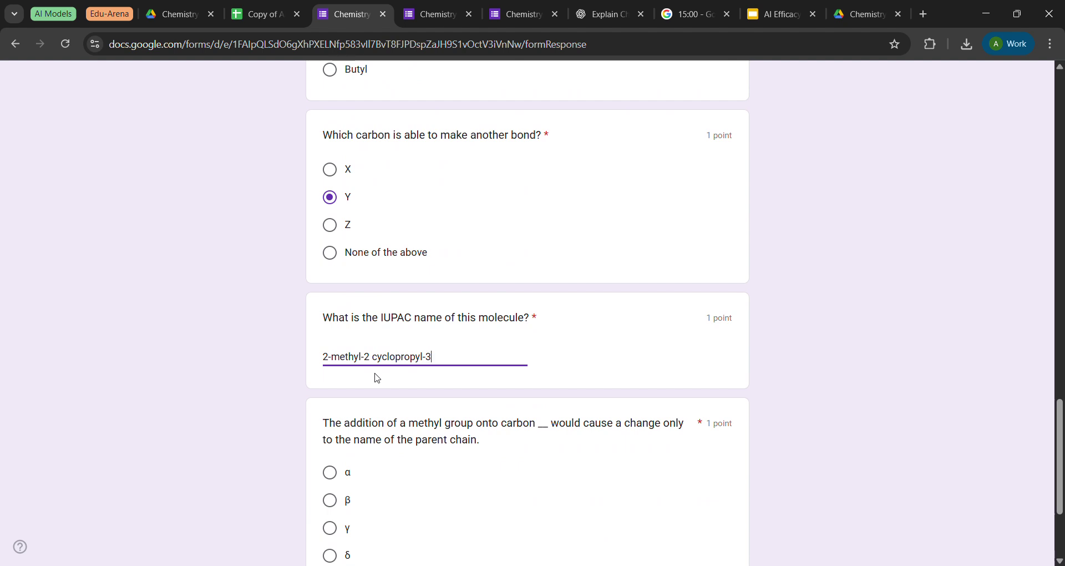
{"action": "type", "text": "-ethyl-"}
{"action": "scroll", "coordinate": [377, 379], "scroll_direction": "up", "scroll_amount": 20}
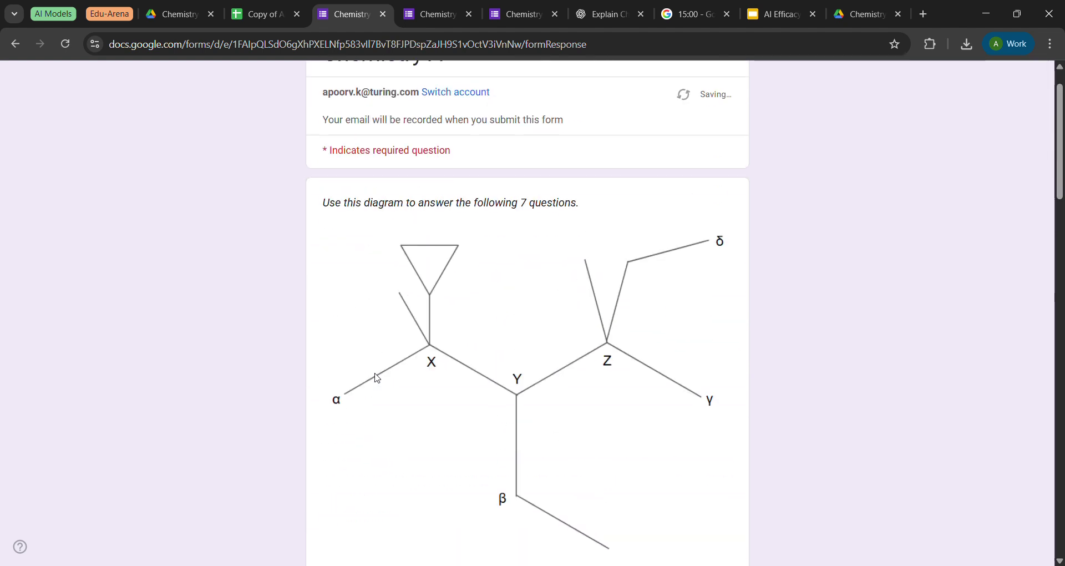
{"action": "scroll", "coordinate": [377, 378], "scroll_direction": "down", "scroll_amount": 3}
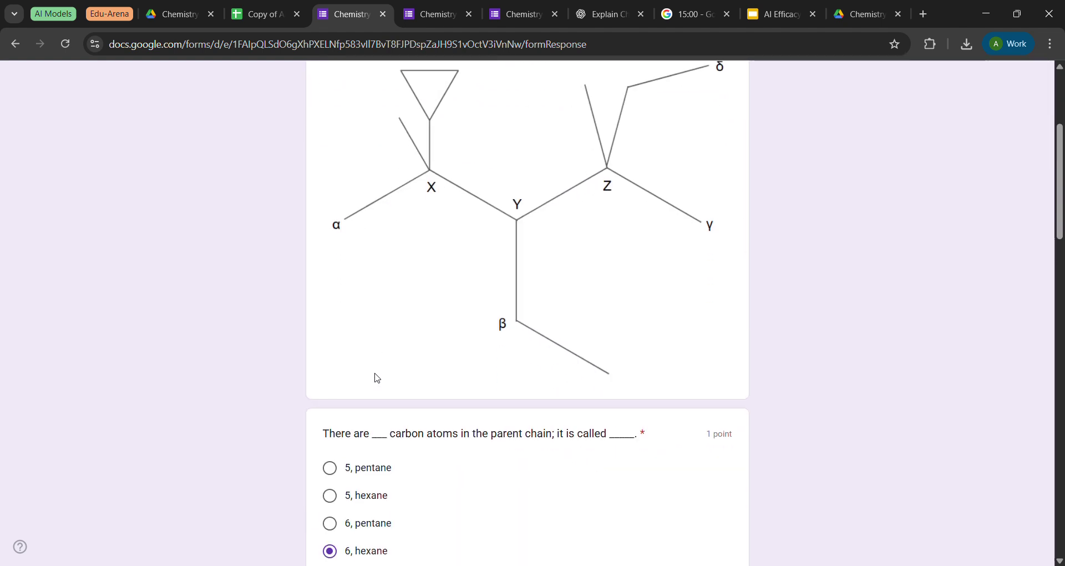
{"action": "scroll", "coordinate": [377, 378], "scroll_direction": "down", "scroll_amount": 15}
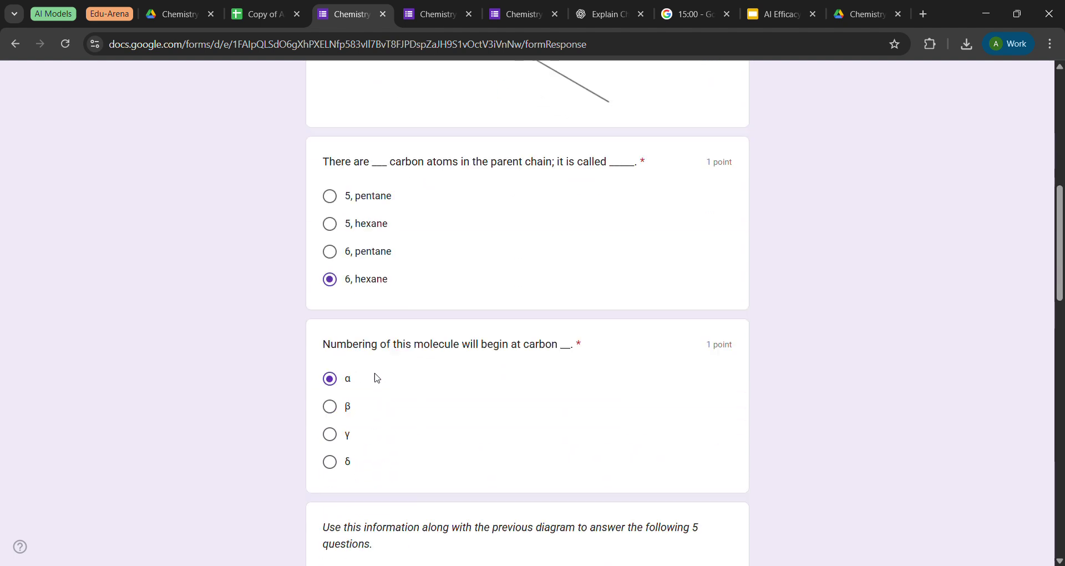
{"action": "scroll", "coordinate": [377, 379], "scroll_direction": "down", "scroll_amount": 2}
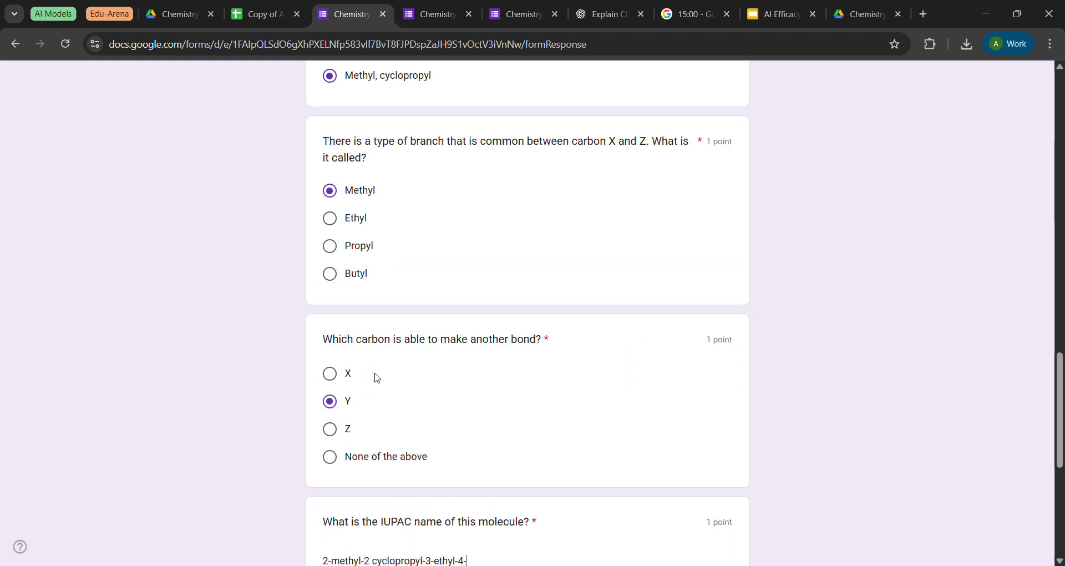
{"action": "type", "text": "methyl"}
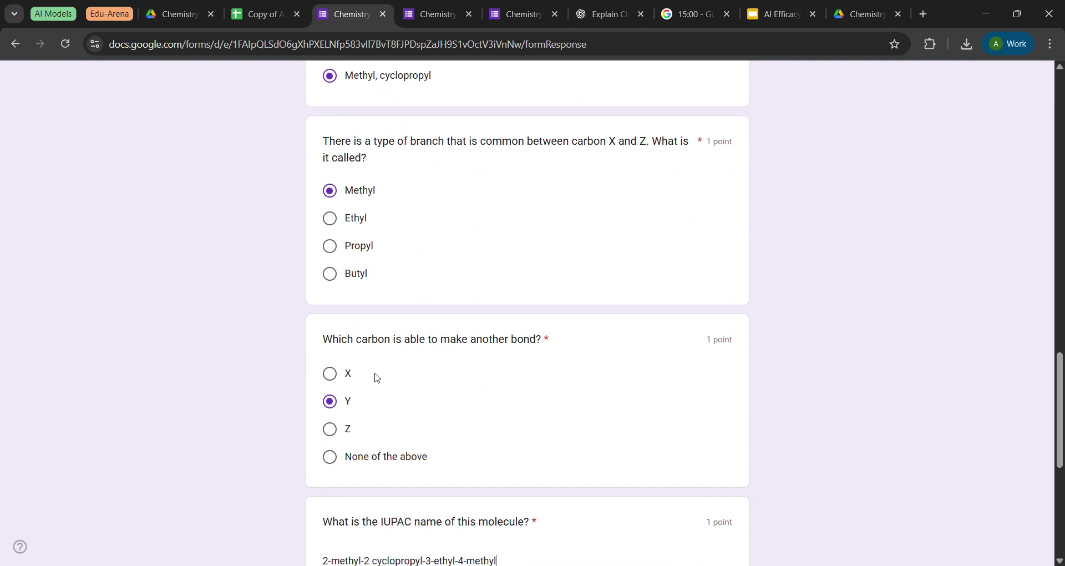
Compare the name with the diagram, insert "di-" before the final "methyl", and complete it with "-hexane".
{"action": "scroll", "coordinate": [377, 378], "scroll_direction": "up", "scroll_amount": 17}
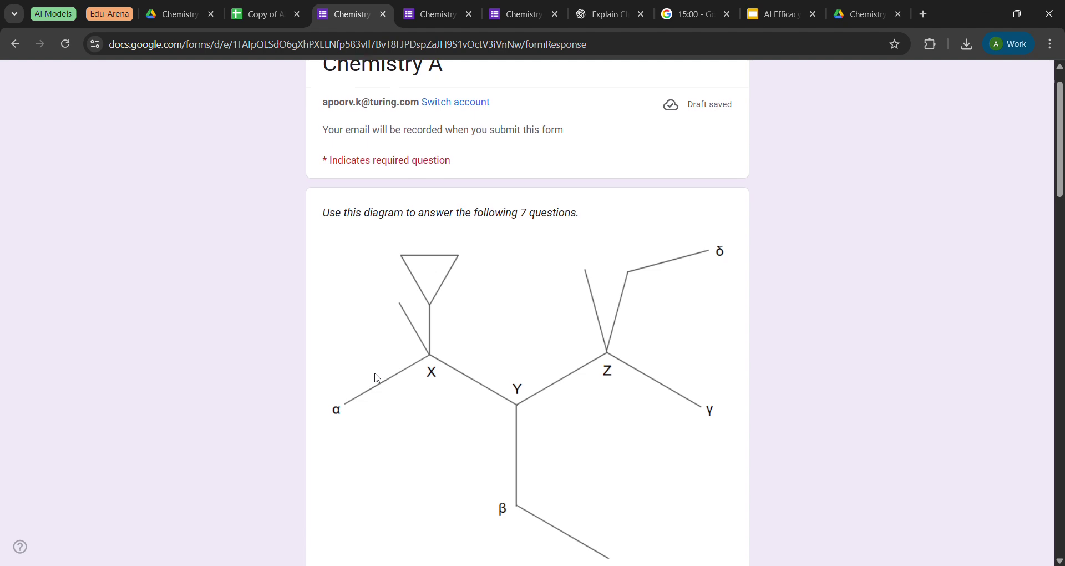
{"action": "scroll", "coordinate": [377, 379], "scroll_direction": "down", "scroll_amount": 13}
{"action": "scroll", "coordinate": [377, 379], "scroll_direction": "down", "scroll_amount": 4}
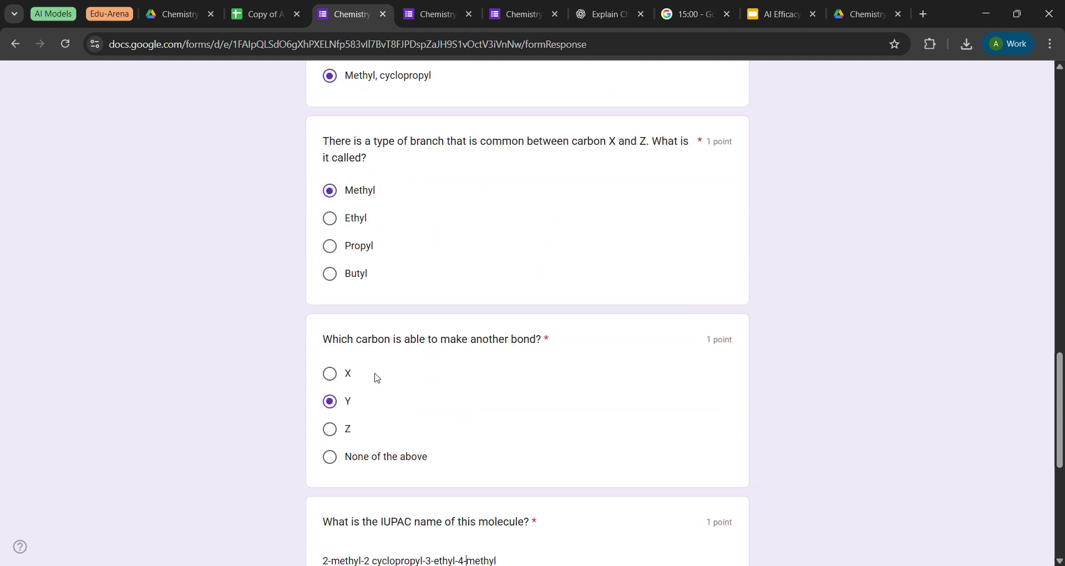
{"action": "type", "text": "di-"}
{"action": "scroll", "coordinate": [377, 378], "scroll_direction": "down", "scroll_amount": 1}
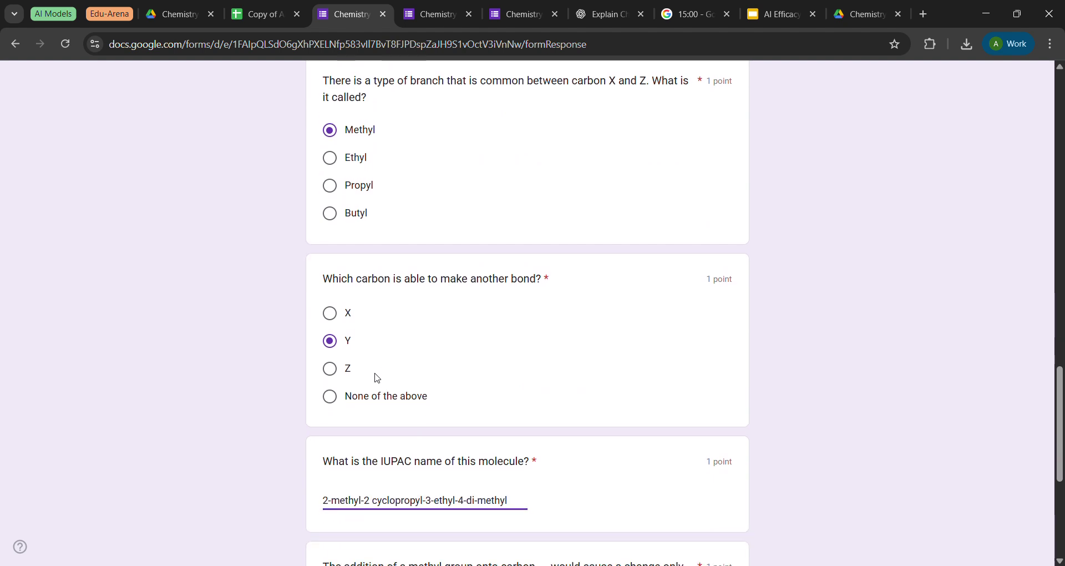
{"action": "type", "text": "-hexane"}
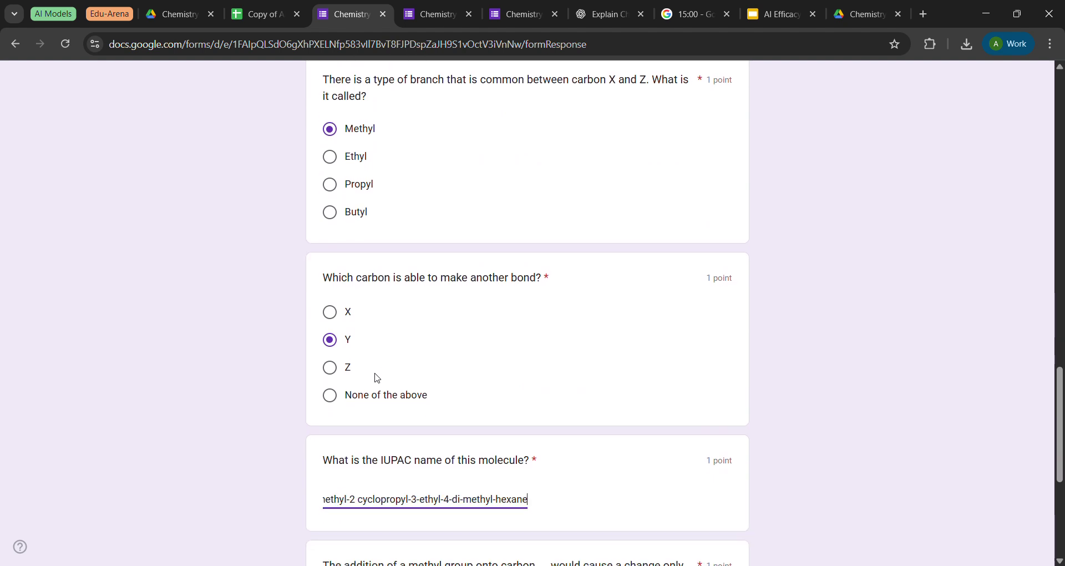
Check the diagram and select δ as the carbon where adding a methyl group changes only the parent chain's name.
{"action": "scroll", "coordinate": [377, 378], "scroll_direction": "down", "scroll_amount": 4}
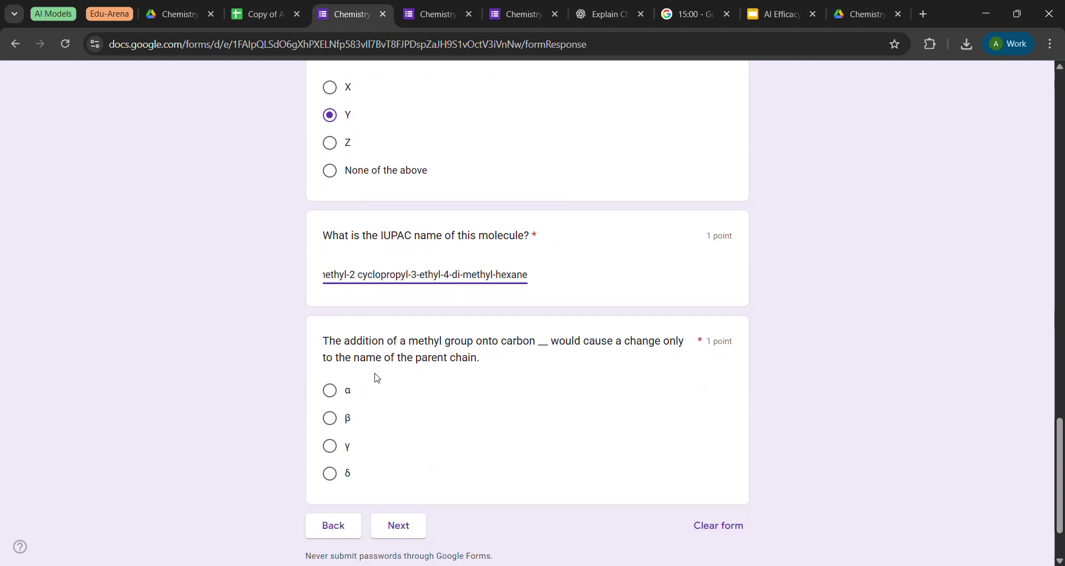
{"action": "scroll", "coordinate": [377, 378], "scroll_direction": "up", "scroll_amount": 20}
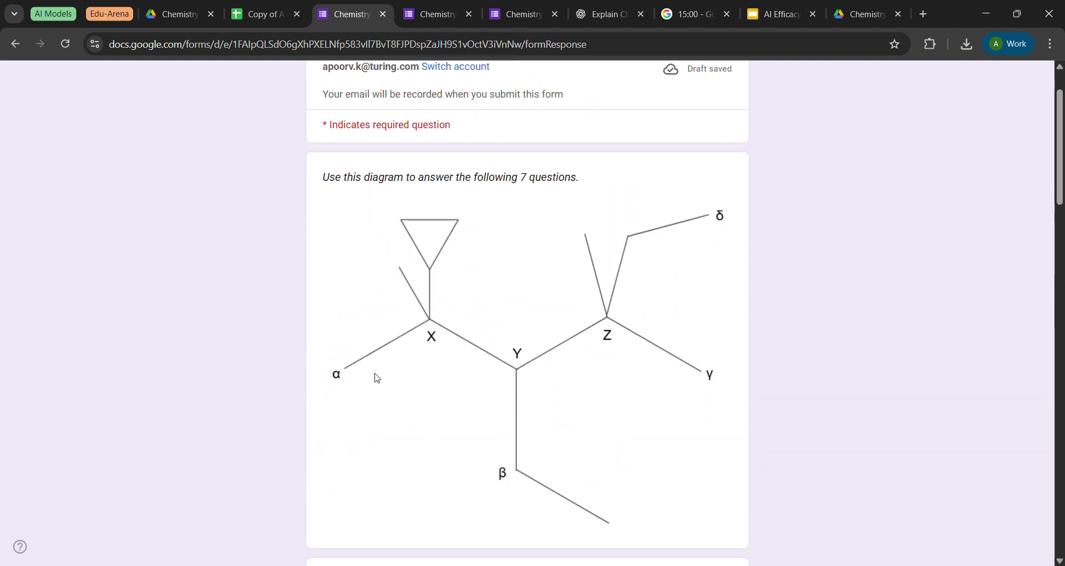
{"action": "scroll", "coordinate": [377, 378], "scroll_direction": "down", "scroll_amount": 20}
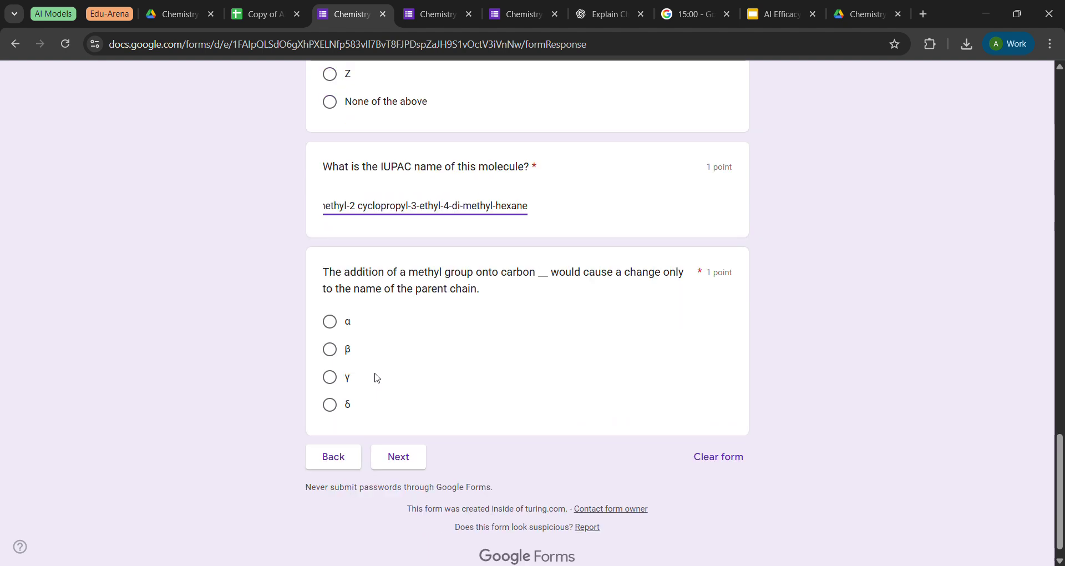
{"action": "left_click", "coordinate": [331, 391]}
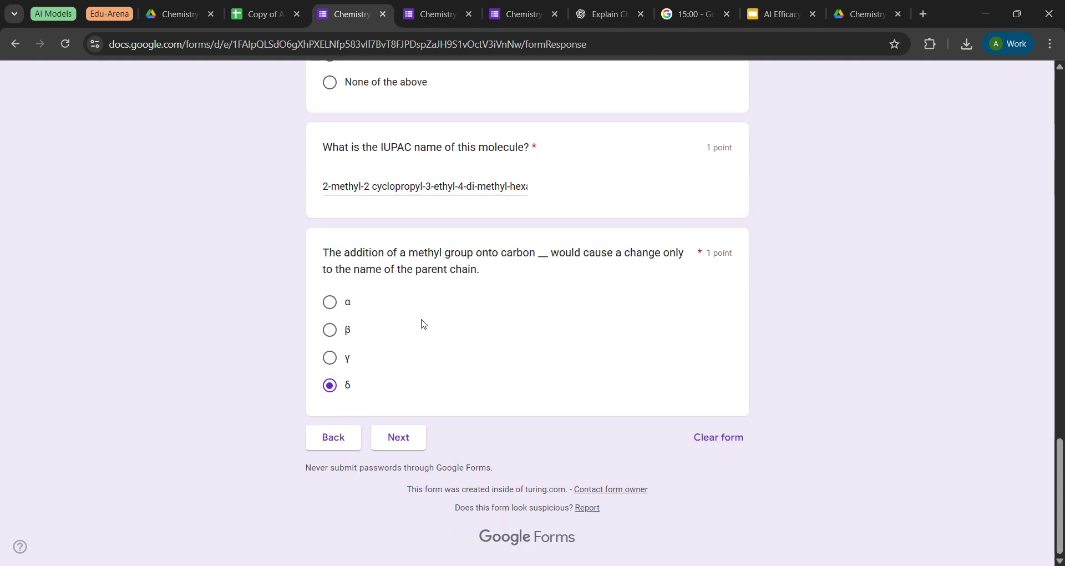
Review the diagram against the given answers and continue to the form's next section.
{"action": "scroll", "coordinate": [423, 324], "scroll_direction": "up", "scroll_amount": 20}
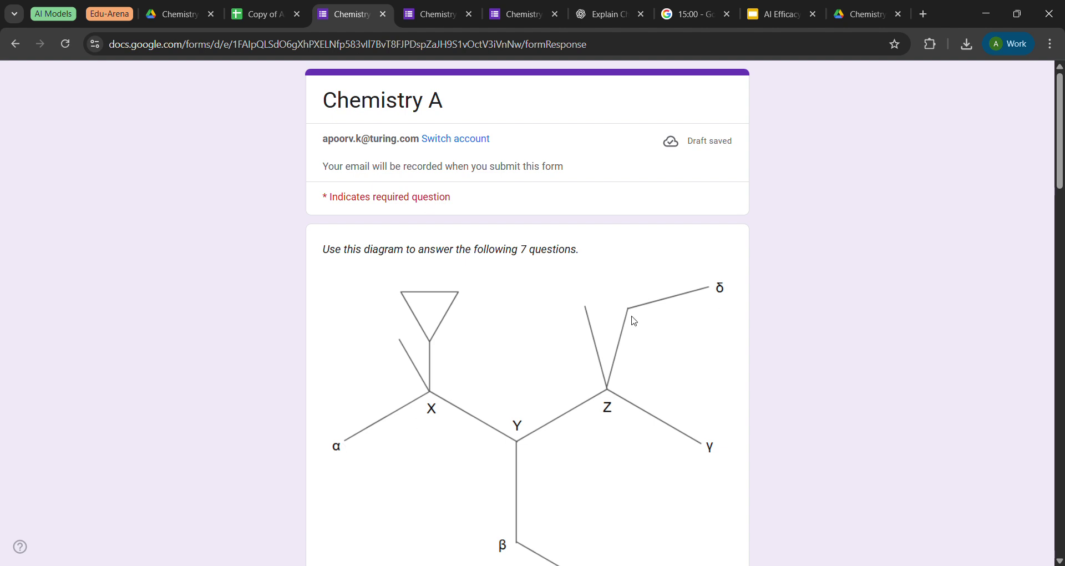
{"action": "scroll", "coordinate": [617, 404], "scroll_direction": "down", "scroll_amount": 3}
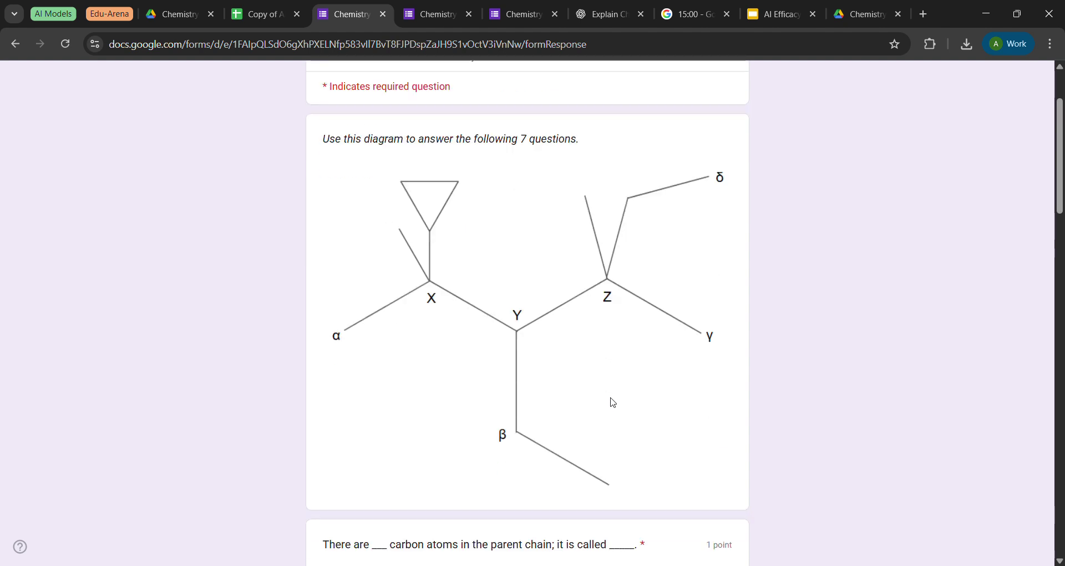
{"action": "scroll", "coordinate": [613, 403], "scroll_direction": "down", "scroll_amount": 12}
{"action": "scroll", "coordinate": [610, 401], "scroll_direction": "down", "scroll_amount": 15}
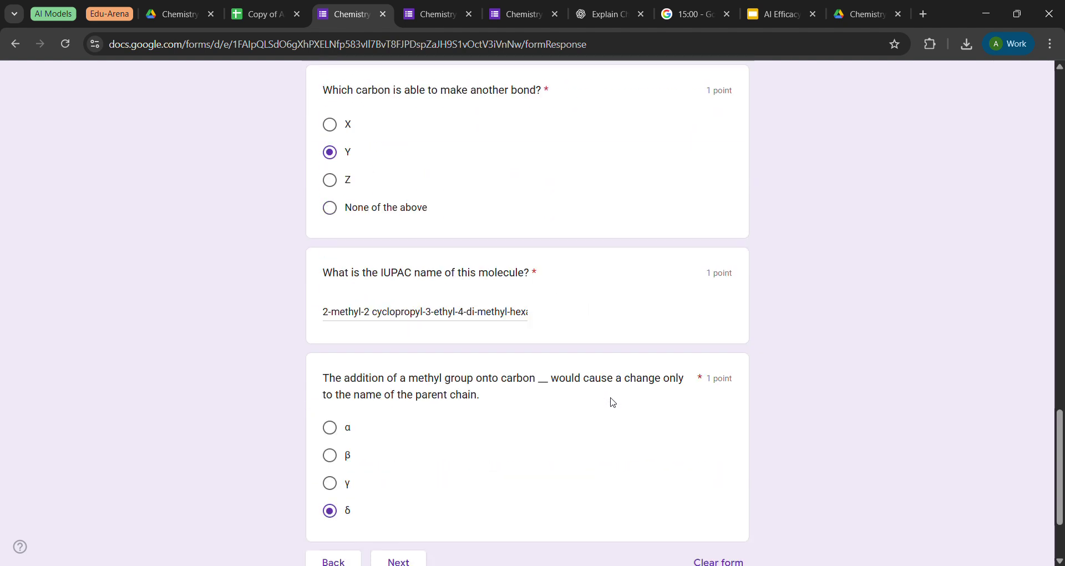
{"action": "left_click", "coordinate": [416, 447]}
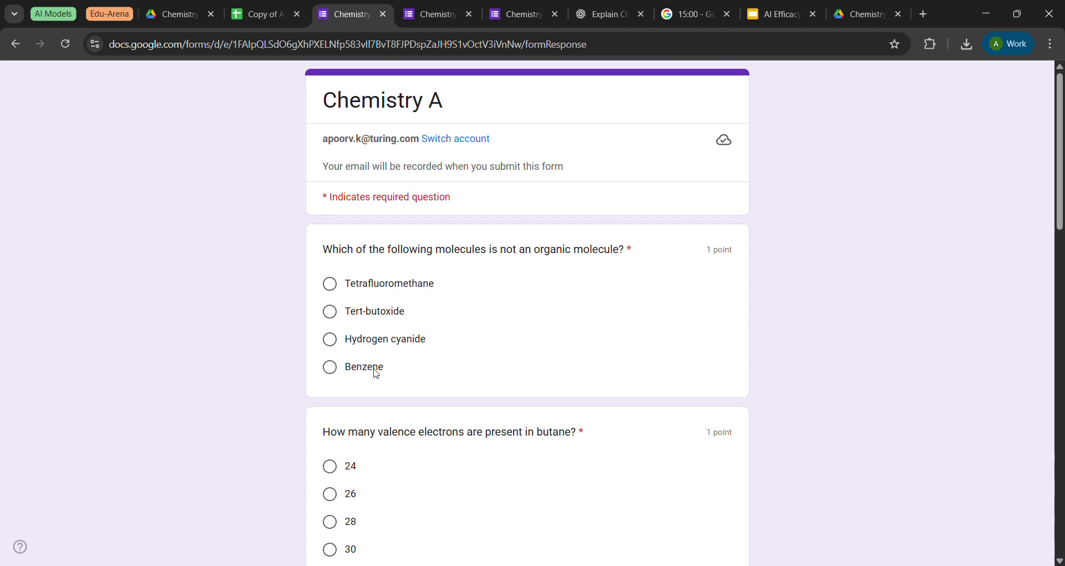
Answer "Tert-butoxide" as the molecule that is not organic and "26" as the number of valence electrons in butane.
{"action": "left_click", "coordinate": [377, 323]}
{"action": "scroll", "coordinate": [377, 324], "scroll_direction": "down", "scroll_amount": 4}
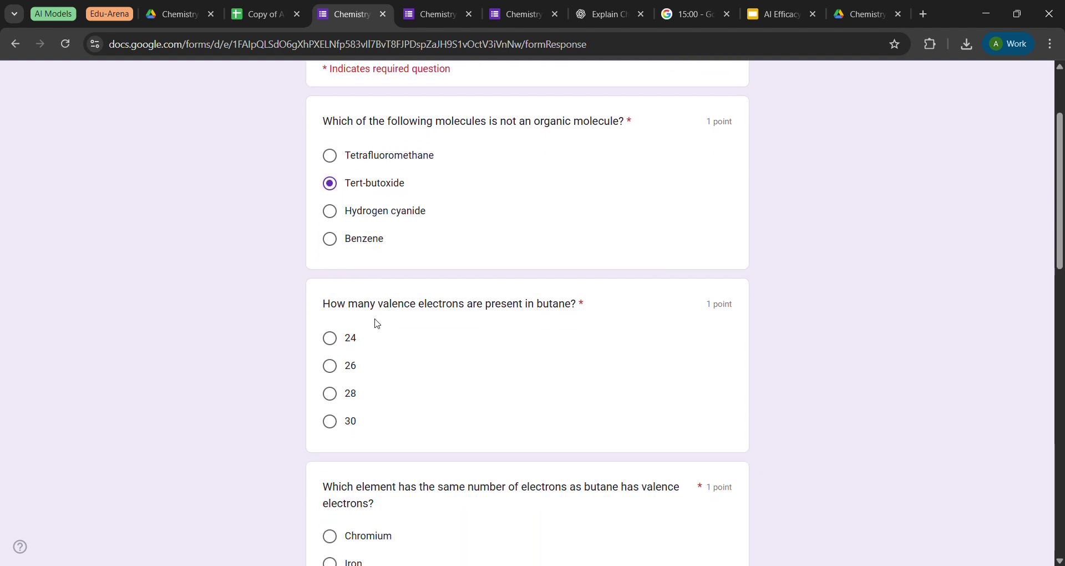
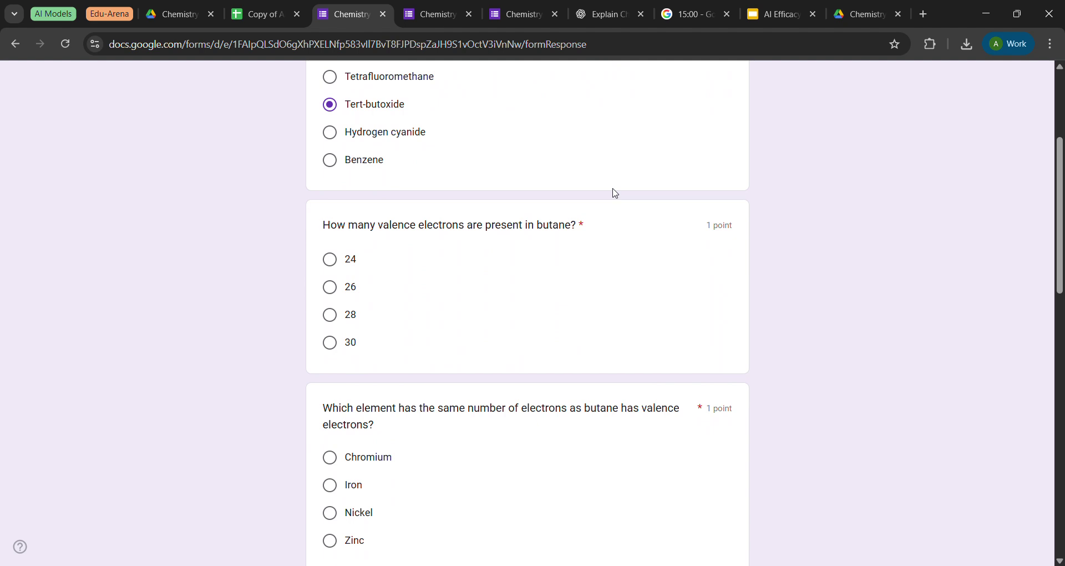
{"action": "left_click", "coordinate": [339, 292]}
Answer "Iron" as the element matching butane's valence electron count and "RCOOR′" as the sweet-smelling functional group.
{"action": "scroll", "coordinate": [492, 300], "scroll_direction": "down", "scroll_amount": 4}
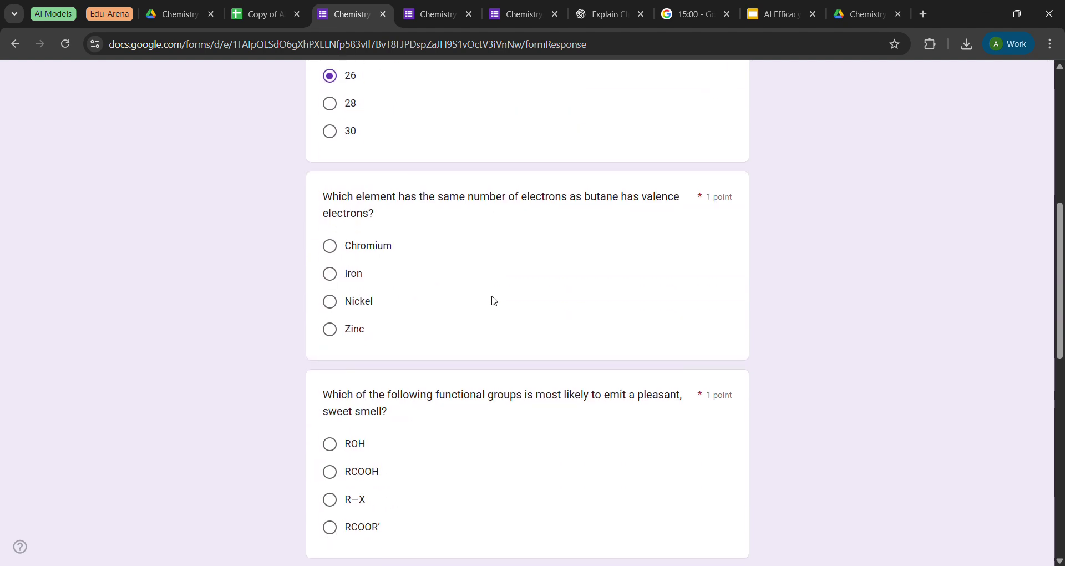
{"action": "left_click_drag", "start_coordinate": [340, 197], "coordinate": [594, 198]}
{"action": "left_click", "coordinate": [596, 199]}
{"action": "scroll", "coordinate": [599, 201], "scroll_direction": "up", "scroll_amount": 1}
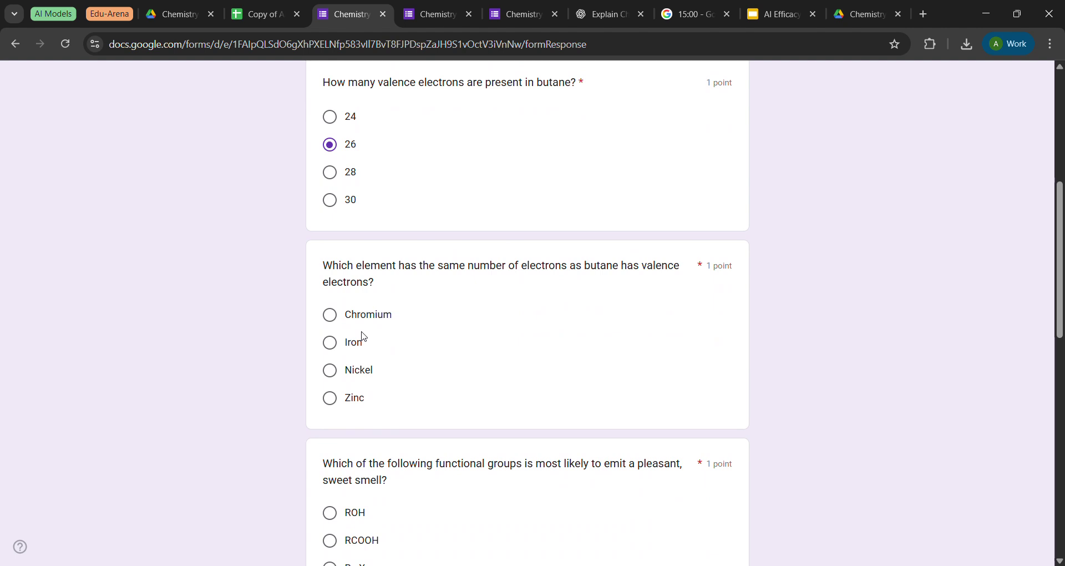
{"action": "left_click", "coordinate": [330, 348]}
{"action": "scroll", "coordinate": [408, 355], "scroll_direction": "down", "scroll_amount": 1}
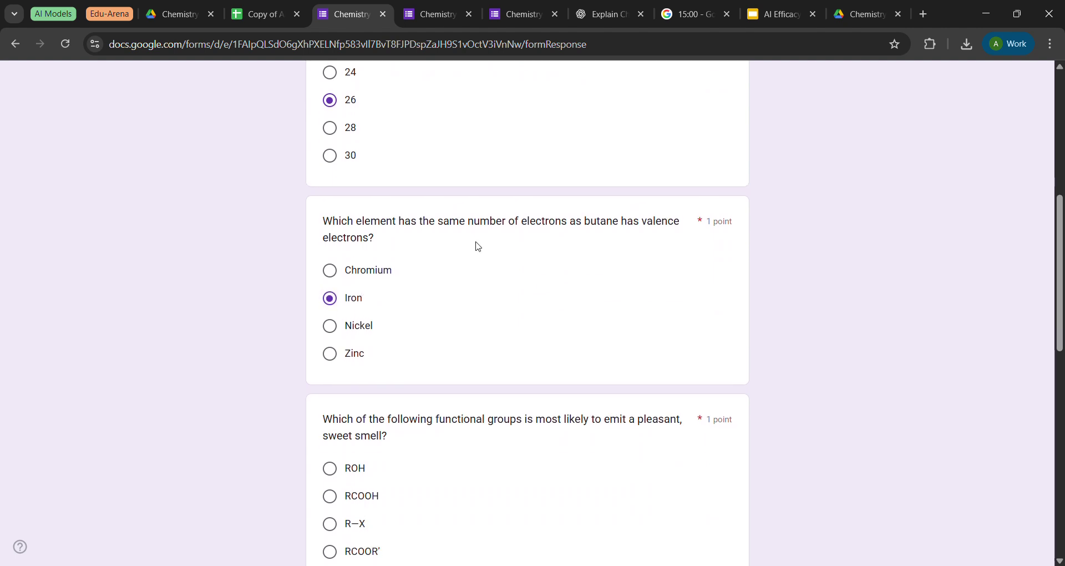
{"action": "left_click_drag", "start_coordinate": [393, 222], "coordinate": [546, 230]}
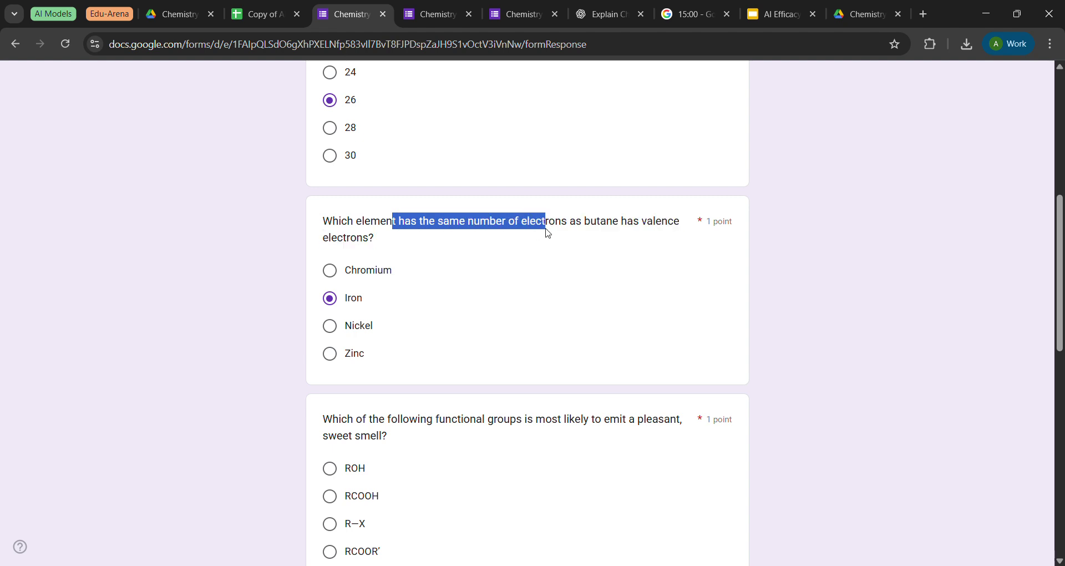
{"action": "left_click", "coordinate": [548, 233]}
{"action": "scroll", "coordinate": [548, 233], "scroll_direction": "down", "scroll_amount": 4}
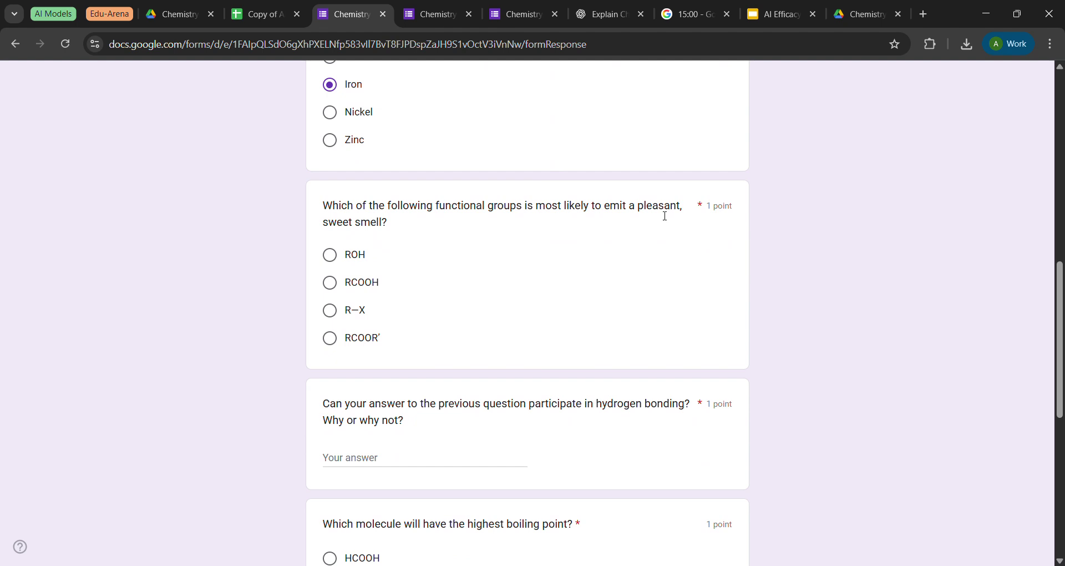
{"action": "left_click", "coordinate": [337, 346]}
Answer the hydrogen bonding question with "Esters can donate hydrogen ions but can not accept them.".
{"action": "scroll", "coordinate": [335, 345], "scroll_direction": "down", "scroll_amount": 2}
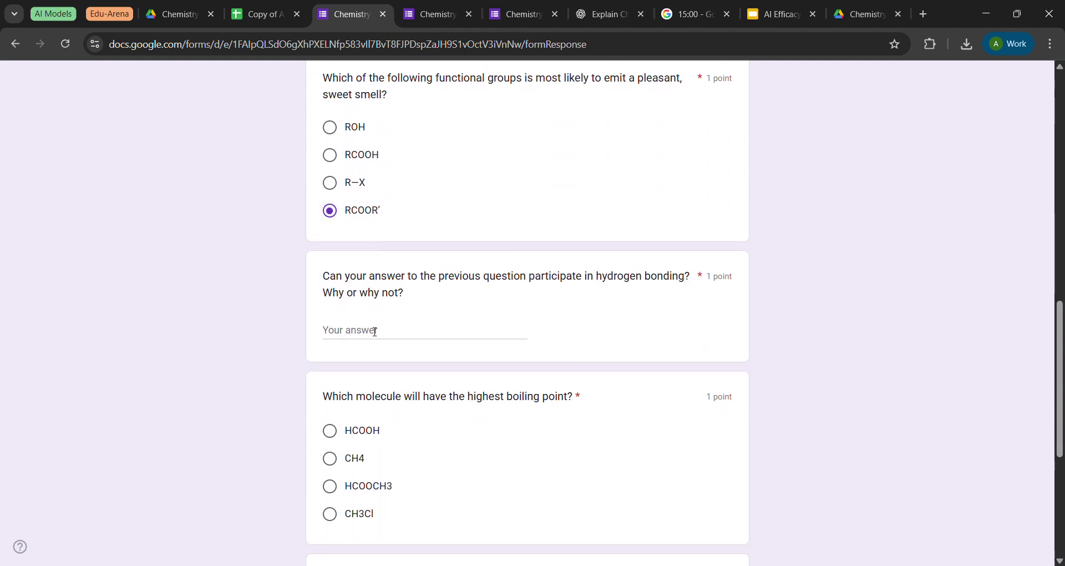
{"action": "left_click", "coordinate": [374, 332]}
{"action": "type", "text": "No"}
{"action": "key", "text": "BackSpace"}
{"action": "key", "text": "BackSpace"}
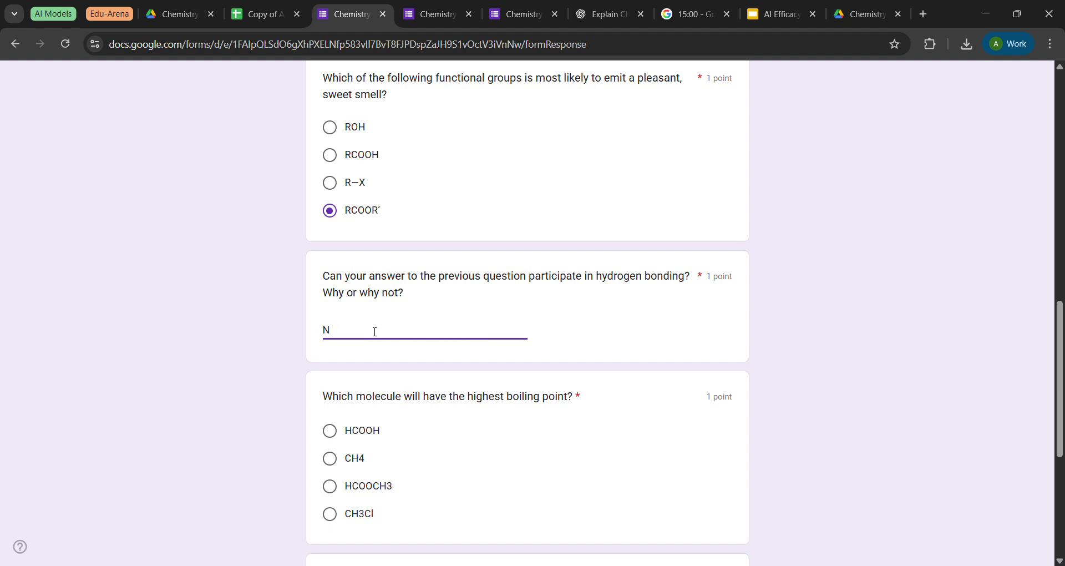
{"action": "type", "text": "Ester s can"}
{"action": "type", "text": "donate hydro"}
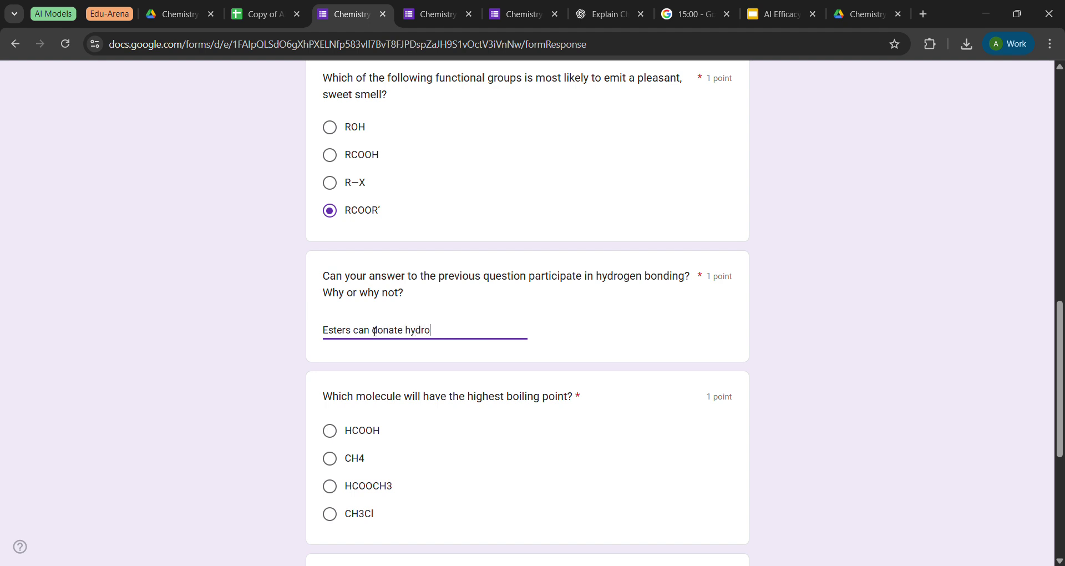
{"action": "type", "text": "gen ions but can not accept them"}
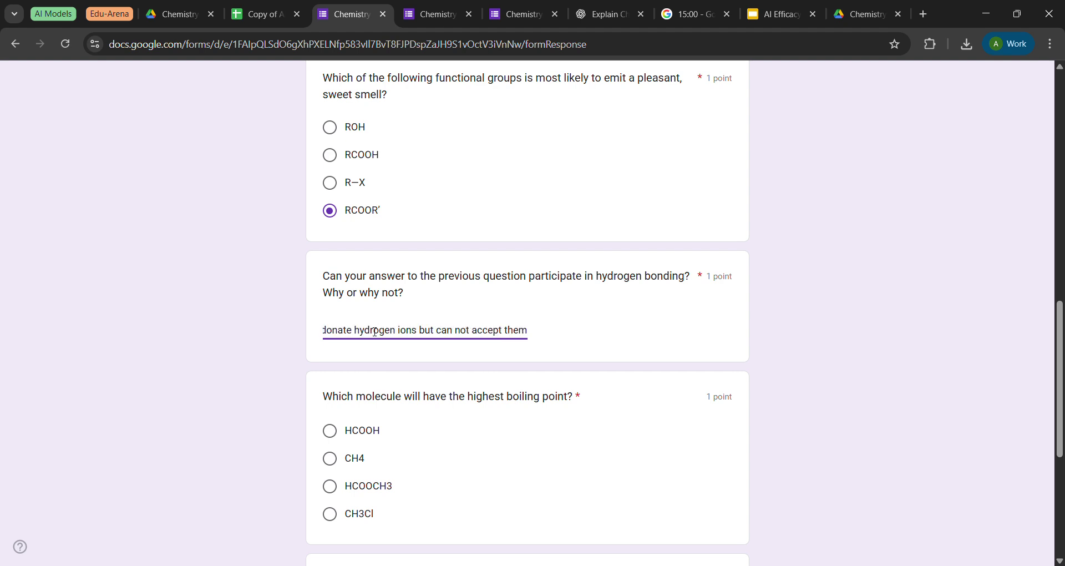
{"action": "type", "text": "."}
Answer "HCOOH" as the molecule with the highest boiling point.
{"action": "scroll", "coordinate": [374, 331], "scroll_direction": "down", "scroll_amount": 3}
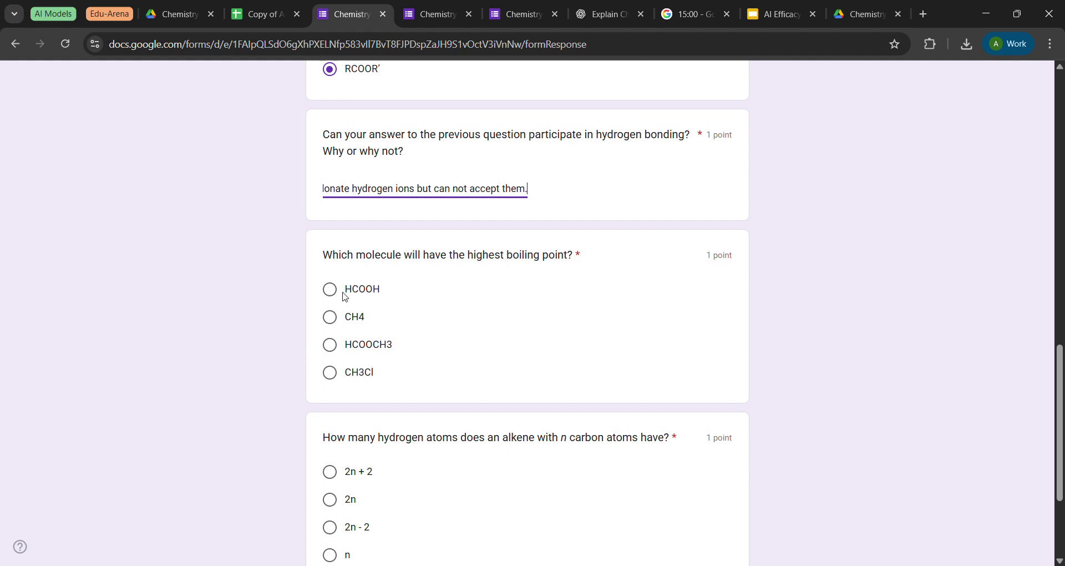
{"action": "left_click", "coordinate": [345, 350]}
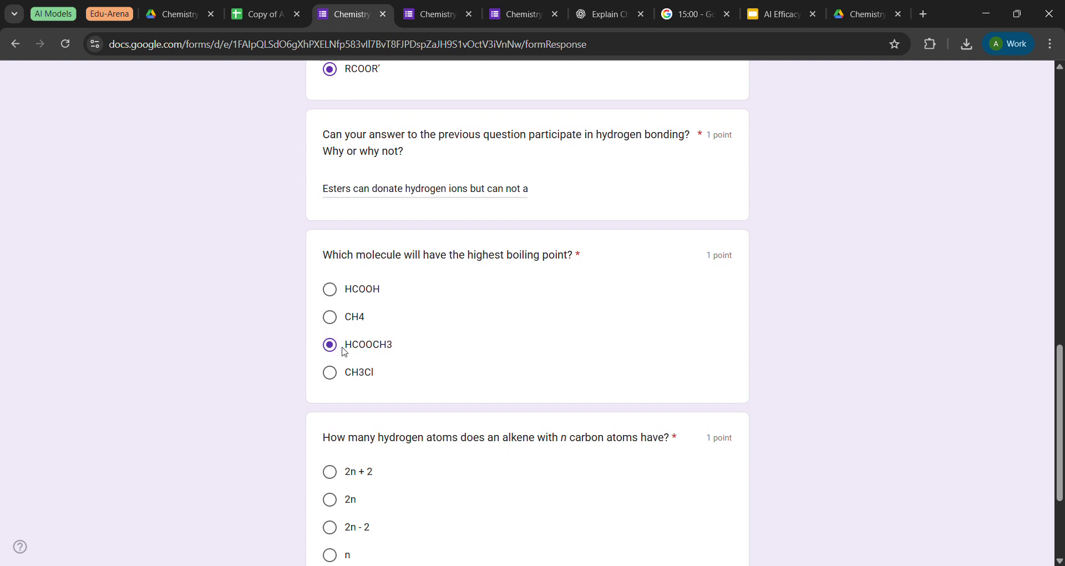
{"action": "left_click", "coordinate": [338, 298]}
Answer "2n" as the number of hydrogen atoms in an alkene and continue to the form's next section.
{"action": "scroll", "coordinate": [437, 385], "scroll_direction": "down", "scroll_amount": 3}
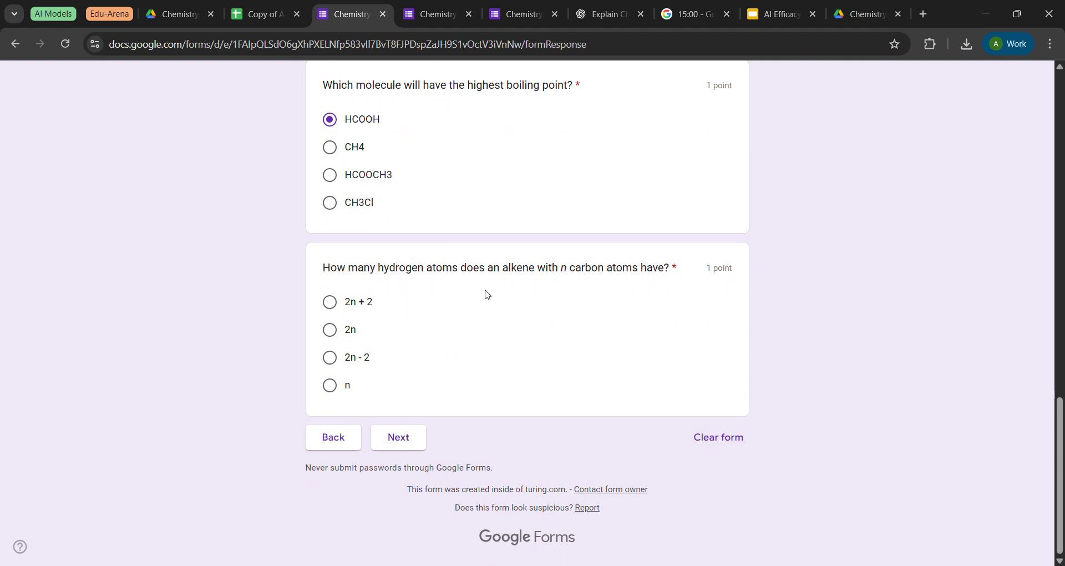
{"action": "left_click", "coordinate": [335, 333]}
{"action": "left_click", "coordinate": [405, 435]}
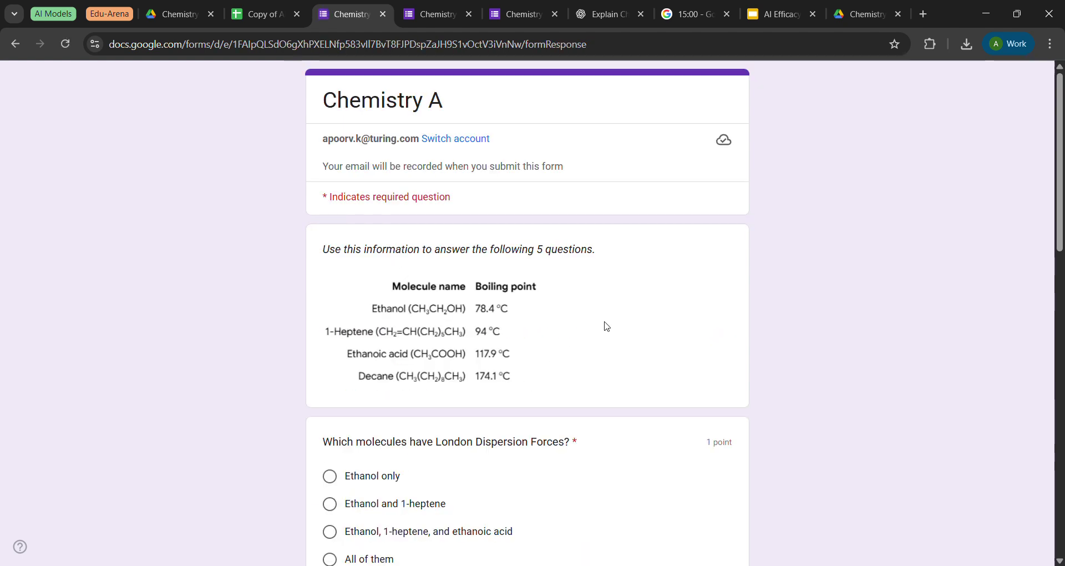
Answer "All of them" for the molecules with London Dispersion Forces and "Ethanol and ethanoic acid" for those that mix with water.
{"action": "scroll", "coordinate": [605, 325], "scroll_direction": "down", "scroll_amount": 2}
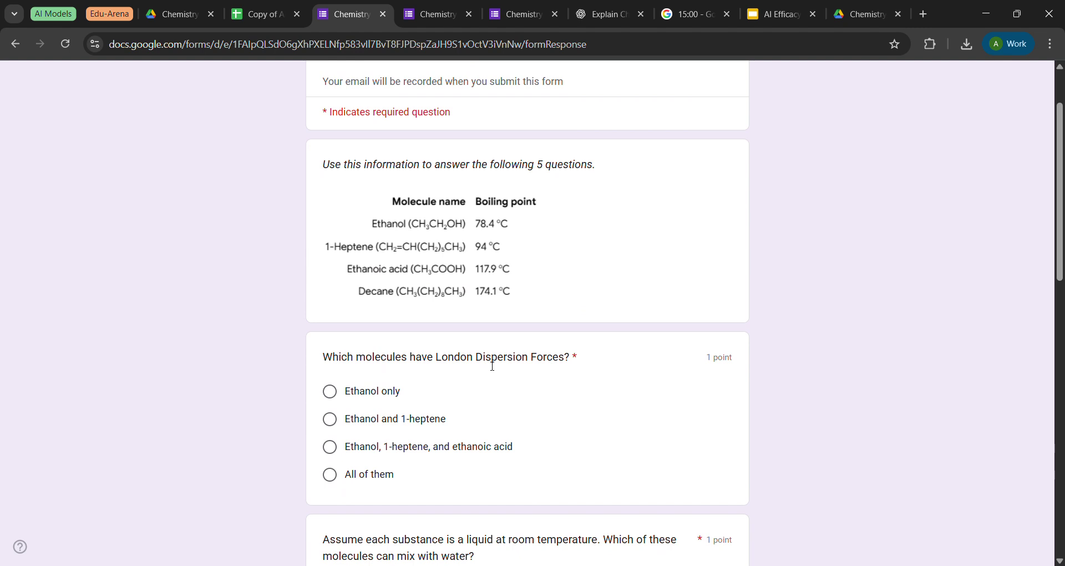
{"action": "left_click", "coordinate": [365, 474]}
{"action": "scroll", "coordinate": [440, 432], "scroll_direction": "down", "scroll_amount": 3}
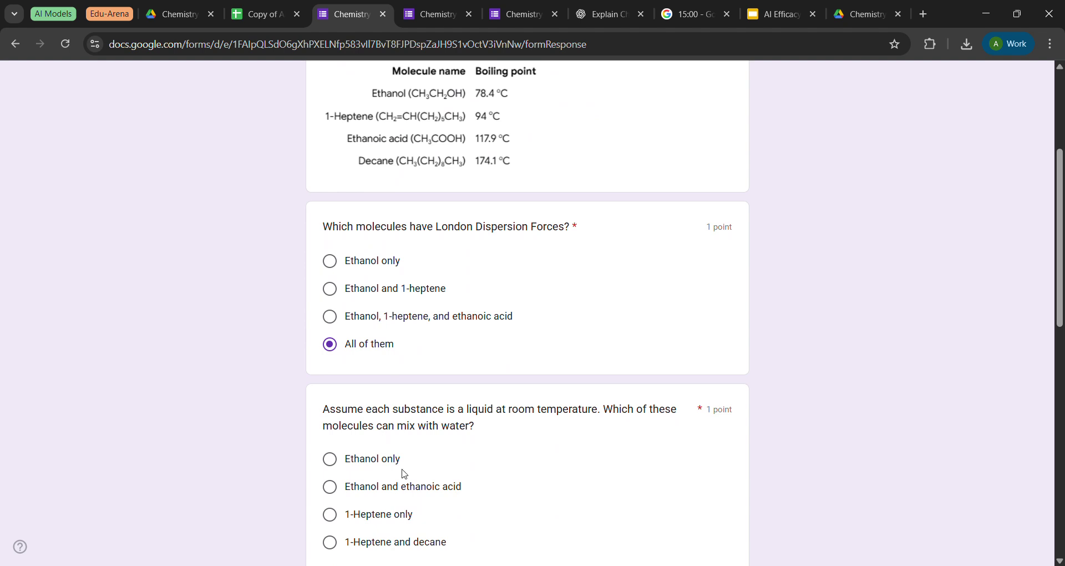
{"action": "scroll", "coordinate": [464, 417], "scroll_direction": "up", "scroll_amount": 1}
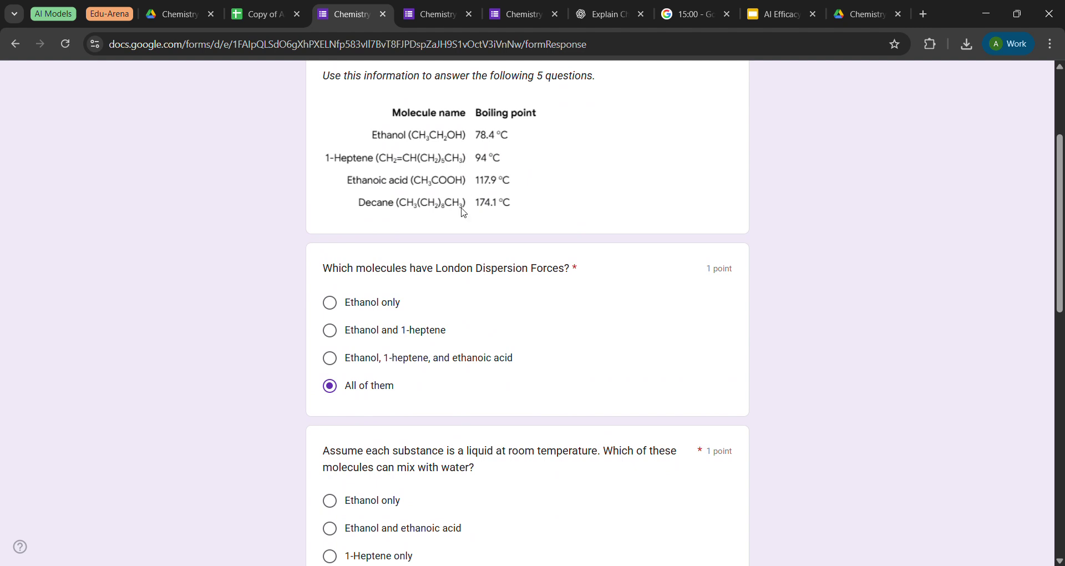
{"action": "scroll", "coordinate": [451, 205], "scroll_direction": "down", "scroll_amount": 3}
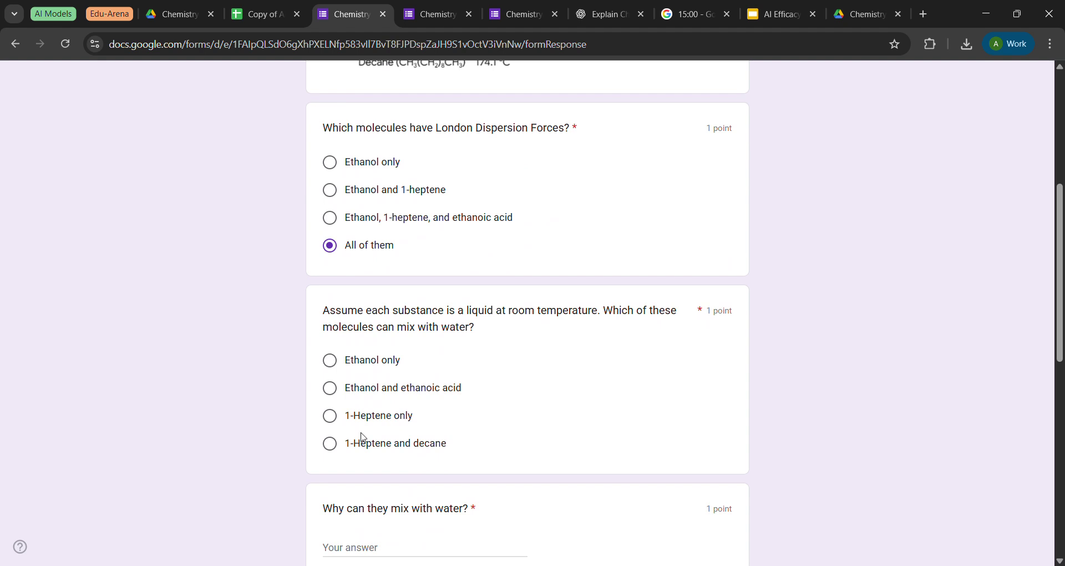
{"action": "scroll", "coordinate": [362, 453], "scroll_direction": "up", "scroll_amount": 3}
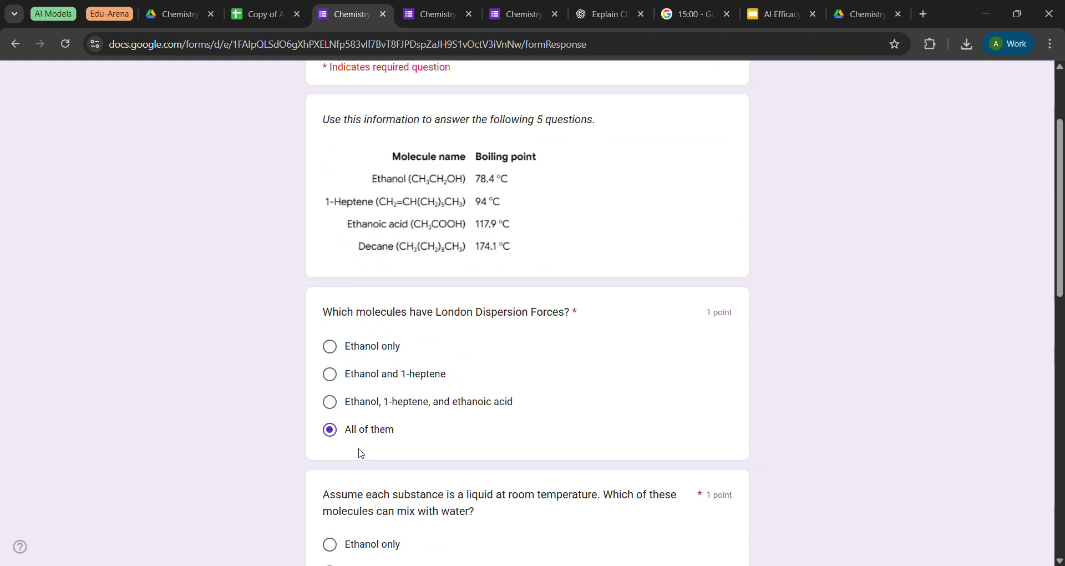
{"action": "scroll", "coordinate": [361, 454], "scroll_direction": "down", "scroll_amount": 2}
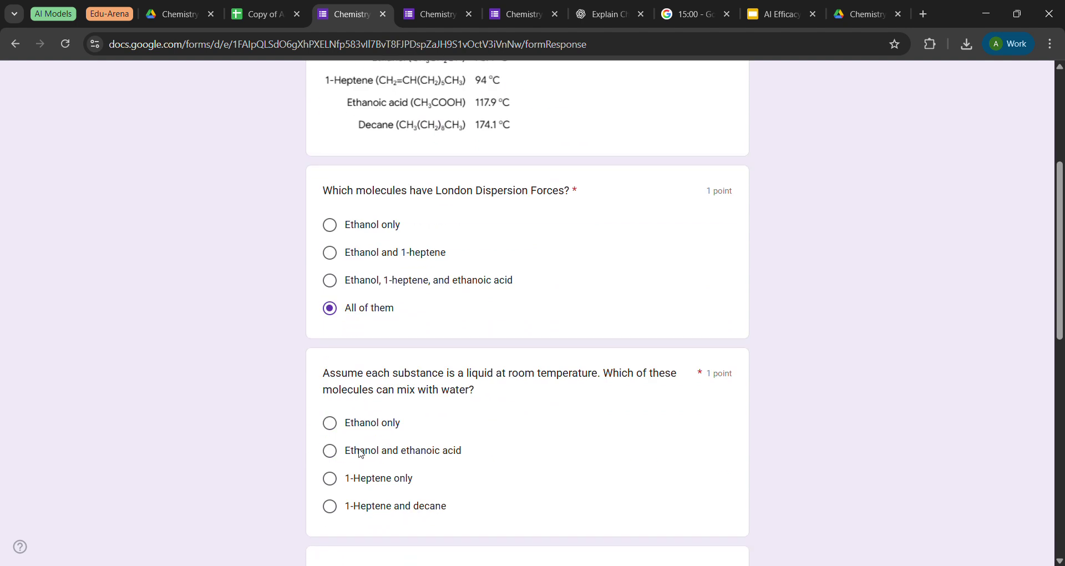
{"action": "scroll", "coordinate": [361, 453], "scroll_direction": "up", "scroll_amount": 1}
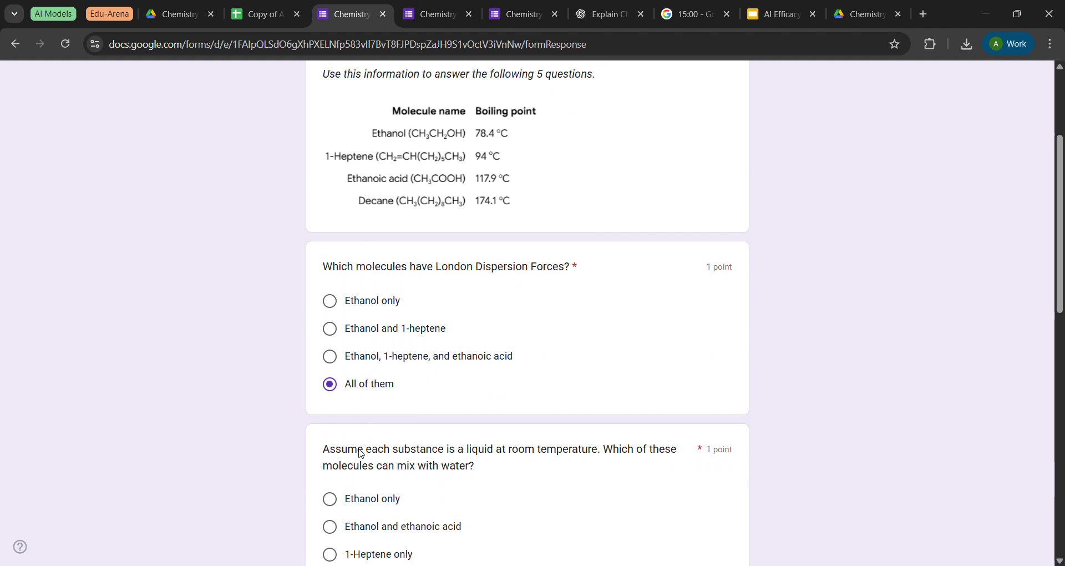
{"action": "scroll", "coordinate": [361, 454], "scroll_direction": "down", "scroll_amount": 2}
{"action": "double_click", "coordinate": [371, 429]}
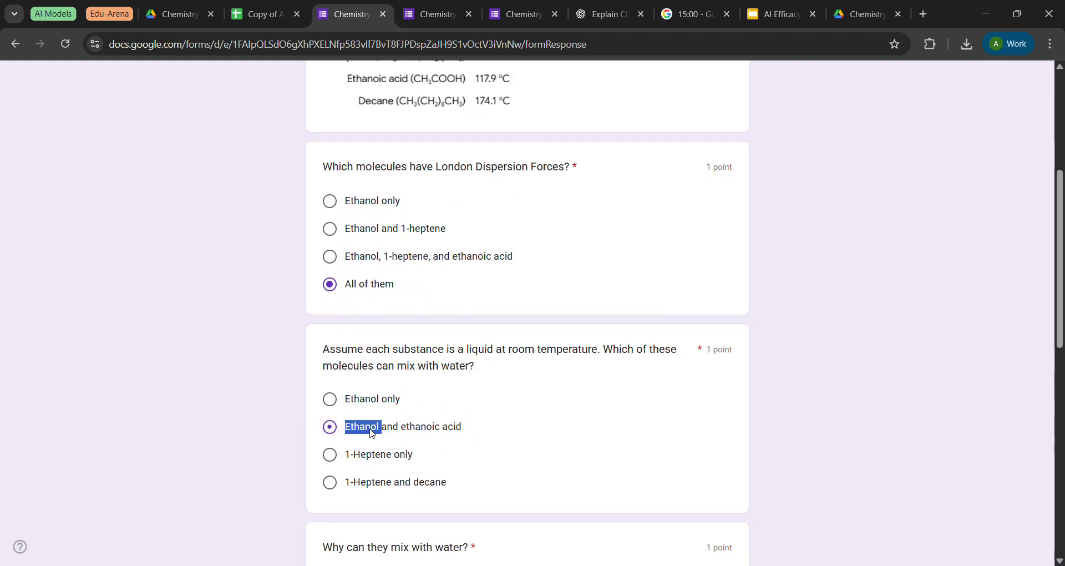
Explain why the molecules mix with water by entering "Beacuse they are polar molecules having an electronegative atom".
{"action": "scroll", "coordinate": [372, 433], "scroll_direction": "down", "scroll_amount": 3}
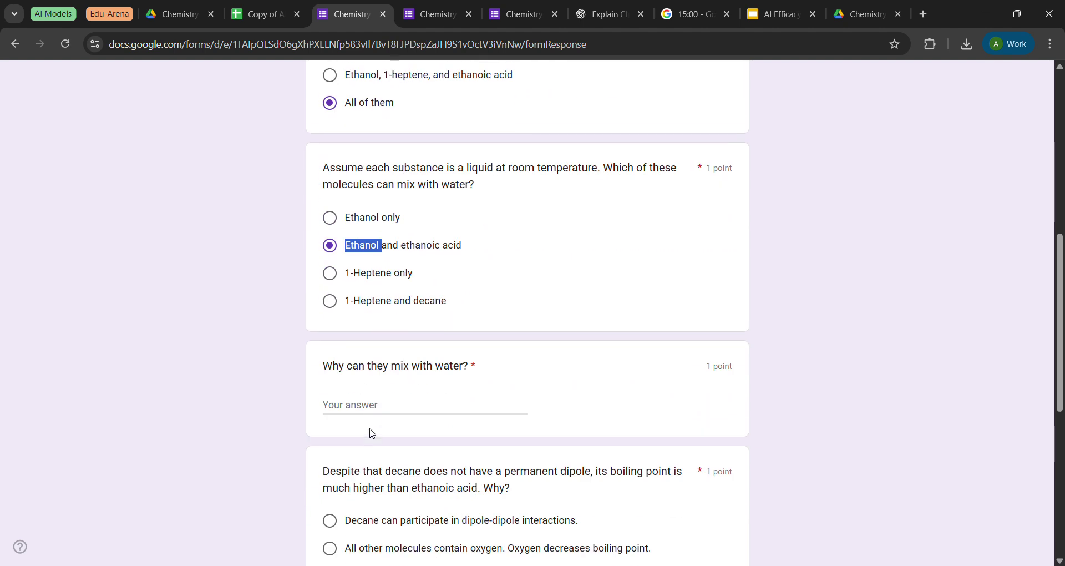
{"action": "left_click", "coordinate": [400, 399]}
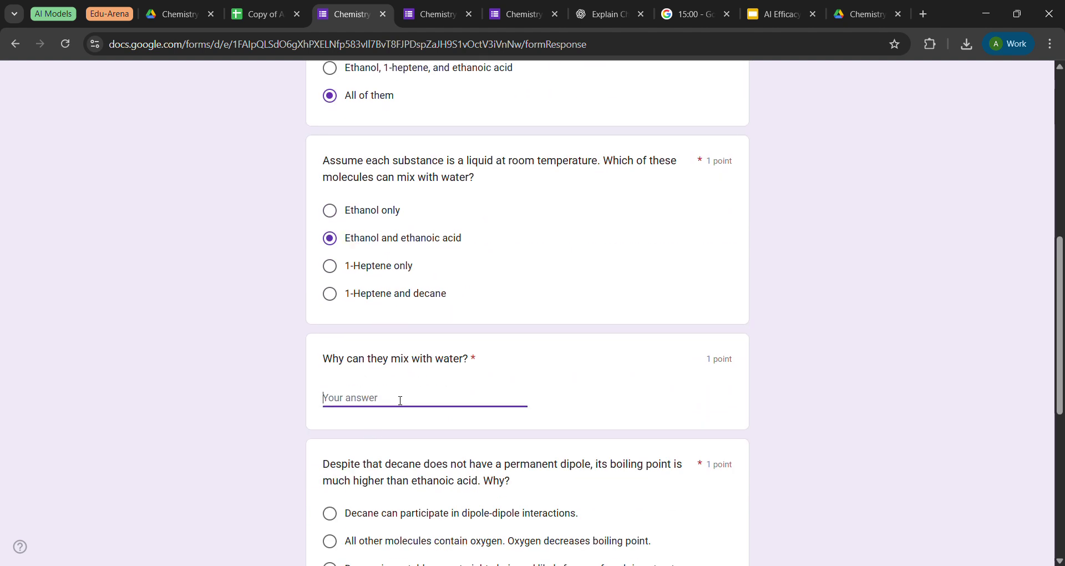
{"action": "type", "text": "Beacuse th"}
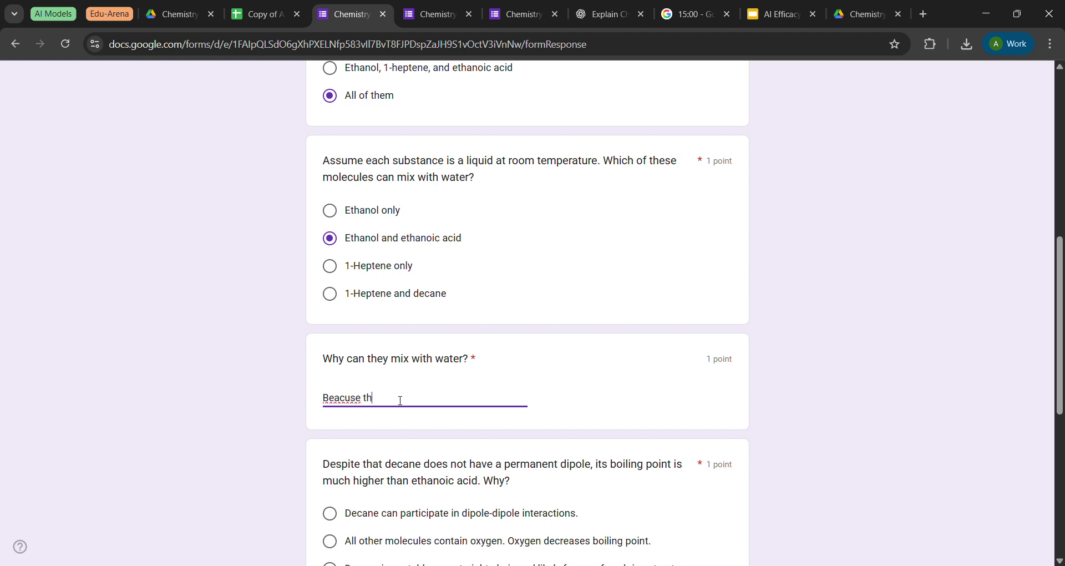
{"action": "type", "text": "ey are polar molecules."}
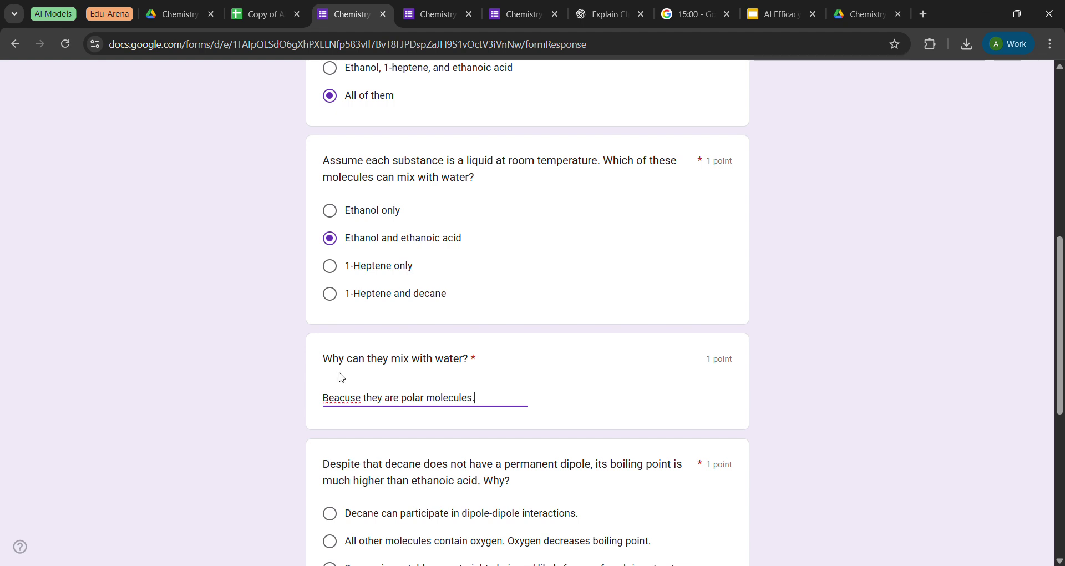
{"action": "scroll", "coordinate": [340, 375], "scroll_direction": "down", "scroll_amount": 5}
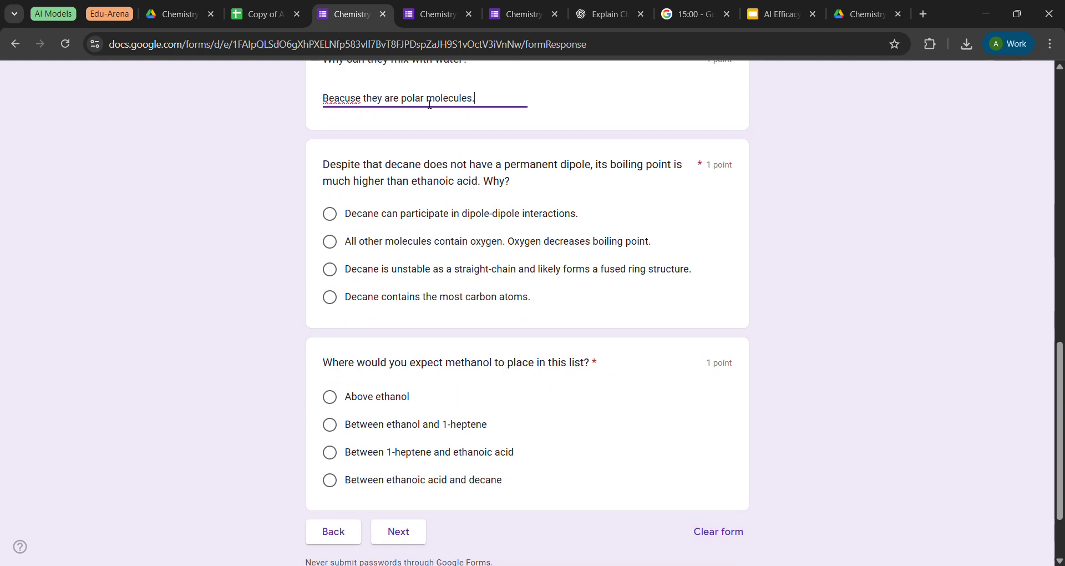
{"action": "type", "text": "having an electro"}
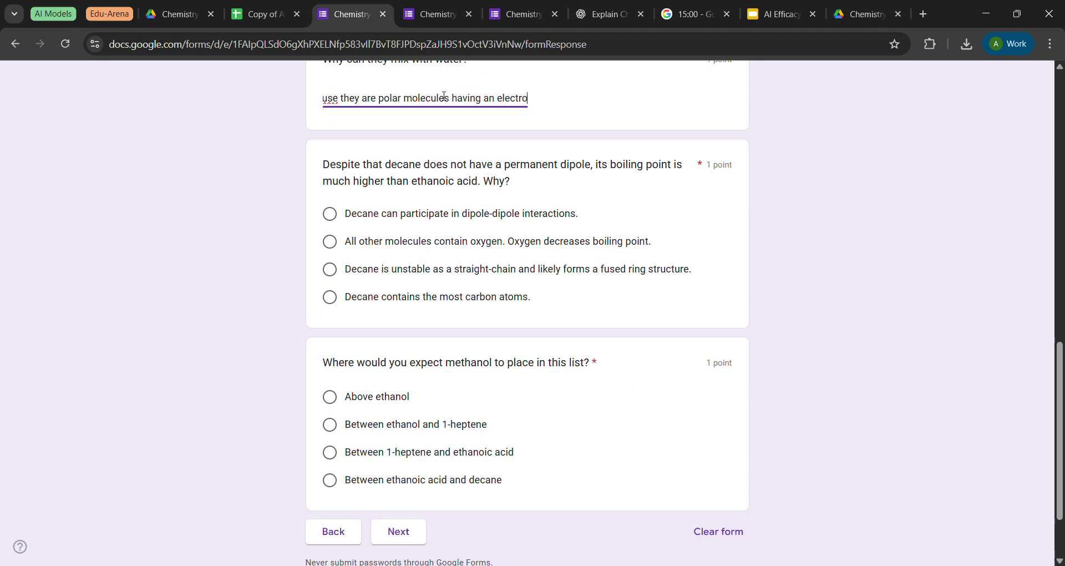
{"action": "type", "text": "negati"}
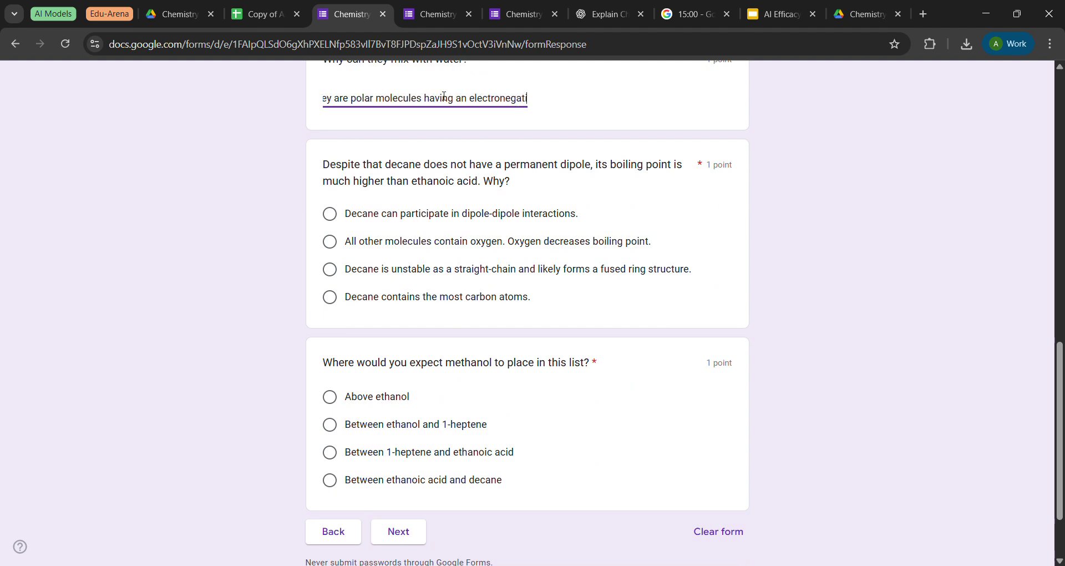
{"action": "type", "text": "ve atom"}
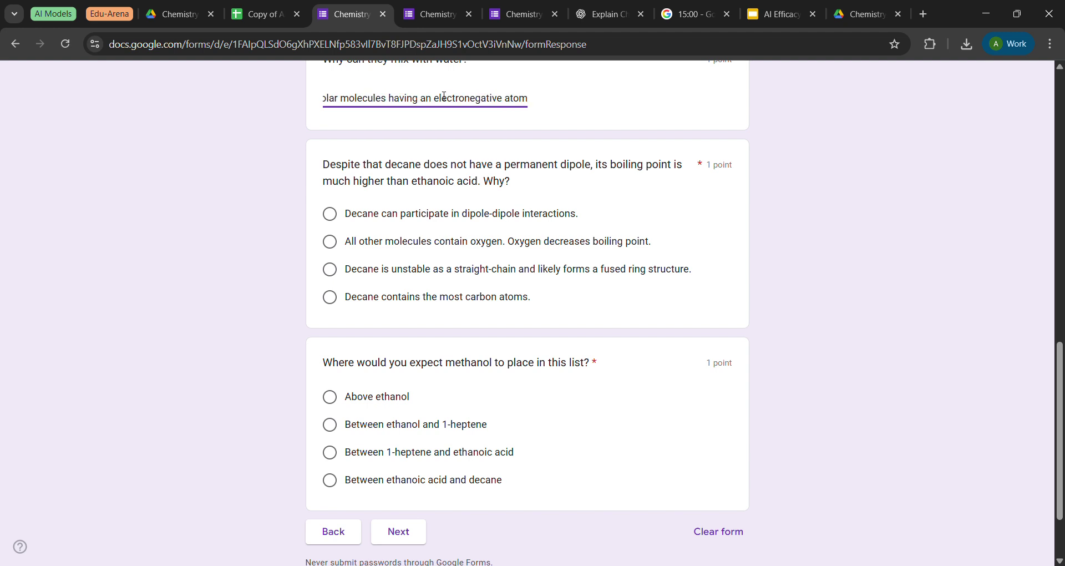
{"action": "left_click", "coordinate": [305, 158]}
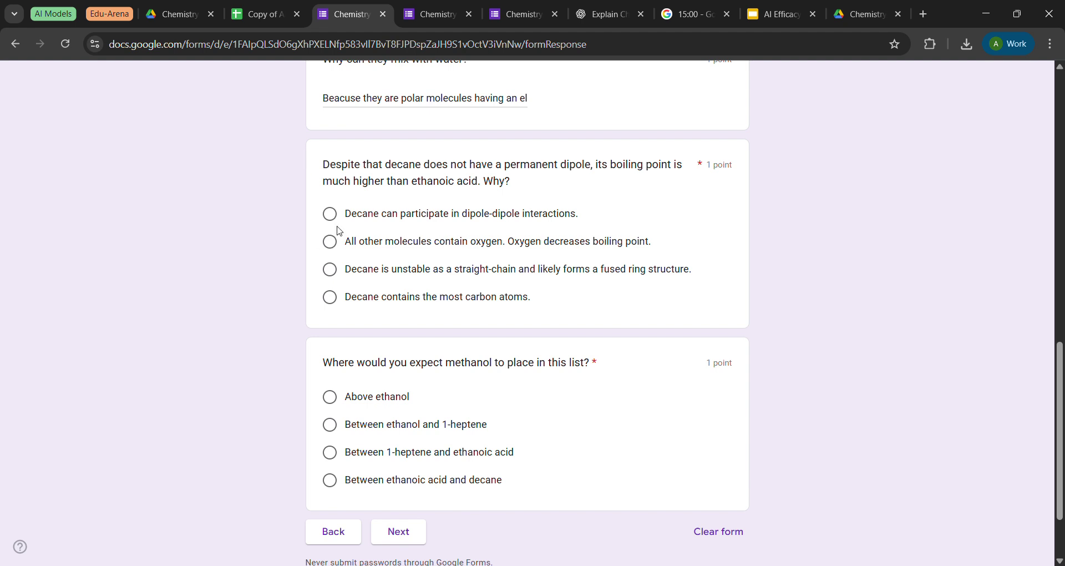
Select "Decane can participate in dipole-dipole interactions." as the reason for decane's higher boiling point and reread the question.
{"action": "left_click", "coordinate": [409, 218]}
{"action": "left_click_drag", "start_coordinate": [442, 165], "coordinate": [573, 185]}
{"action": "left_click", "coordinate": [520, 168]}
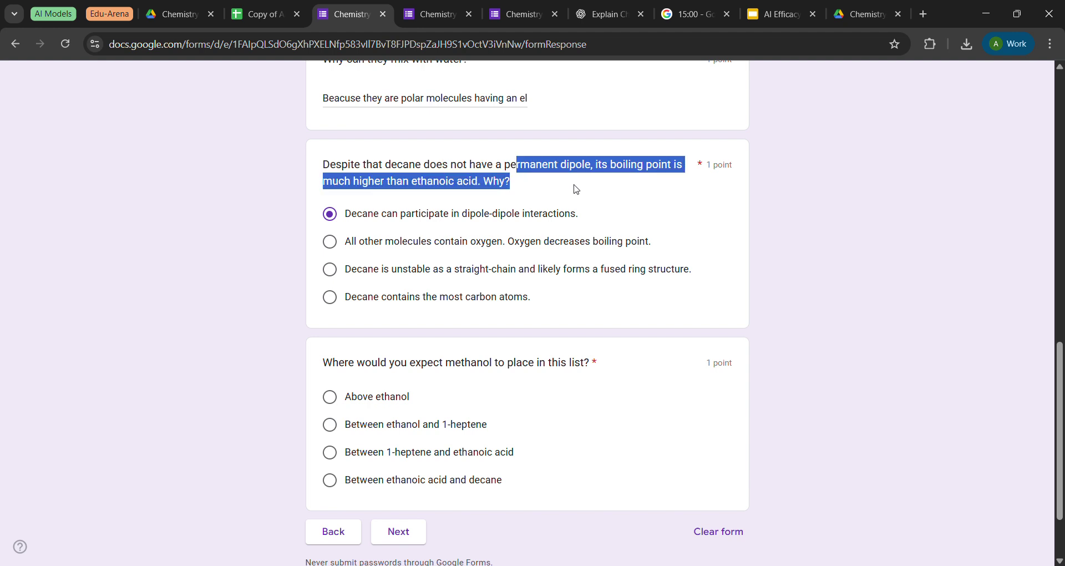
{"action": "left_click", "coordinate": [578, 189]}
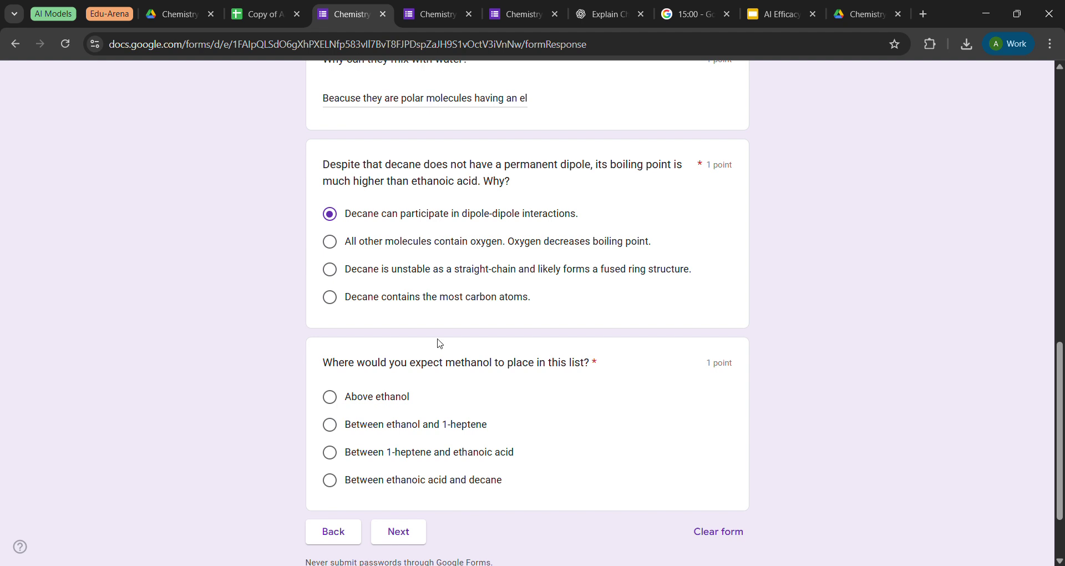
Check the boiling point table, place methanol "Above ethanol", and continue to the form's next section.
{"action": "scroll", "coordinate": [306, 379], "scroll_direction": "up", "scroll_amount": 10}
{"action": "scroll", "coordinate": [308, 378], "scroll_direction": "up", "scroll_amount": 1}
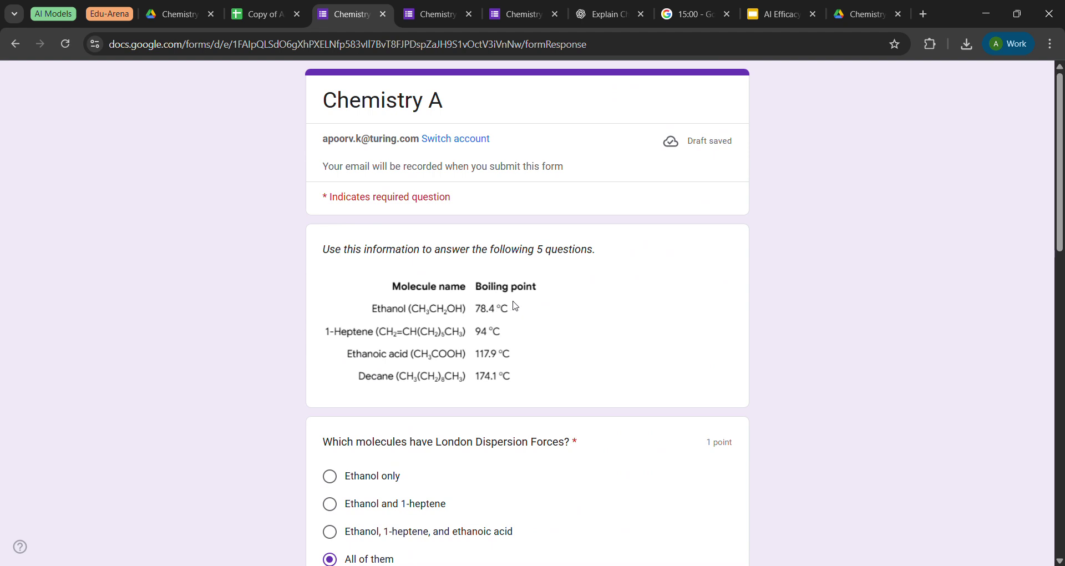
{"action": "scroll", "coordinate": [515, 319], "scroll_direction": "down", "scroll_amount": 7}
{"action": "scroll", "coordinate": [515, 323], "scroll_direction": "down", "scroll_amount": 8}
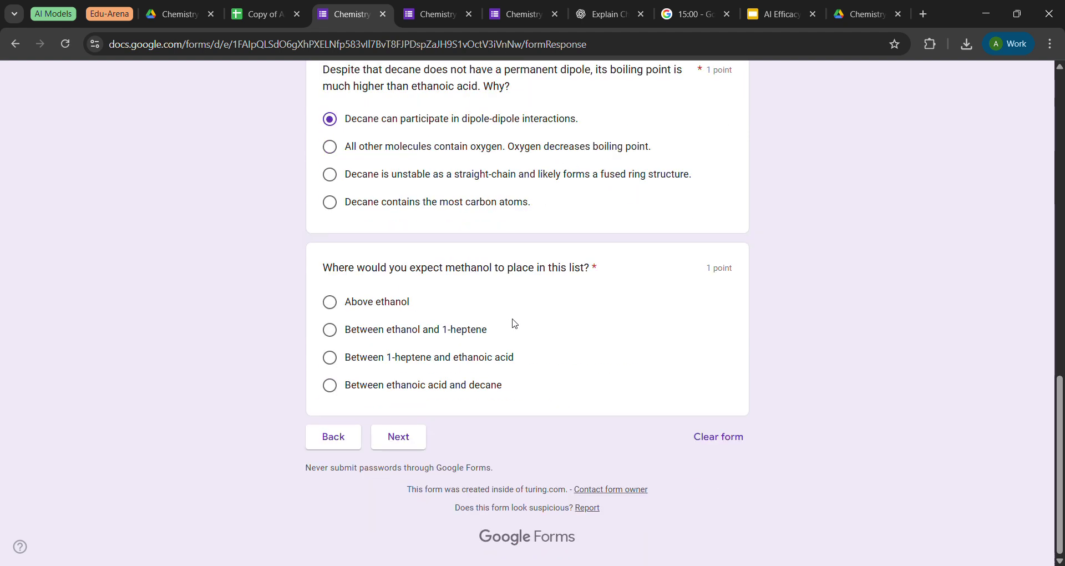
{"action": "scroll", "coordinate": [392, 284], "scroll_direction": "up", "scroll_amount": 19}
{"action": "scroll", "coordinate": [393, 284], "scroll_direction": "down", "scroll_amount": 17}
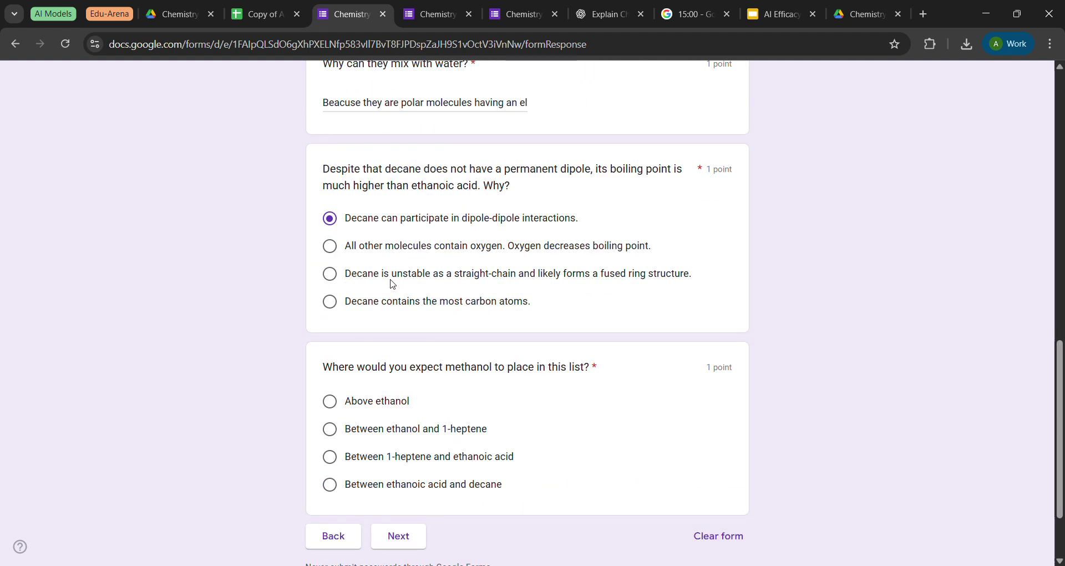
{"action": "scroll", "coordinate": [392, 284], "scroll_direction": "down", "scroll_amount": 2}
{"action": "left_click", "coordinate": [329, 302]}
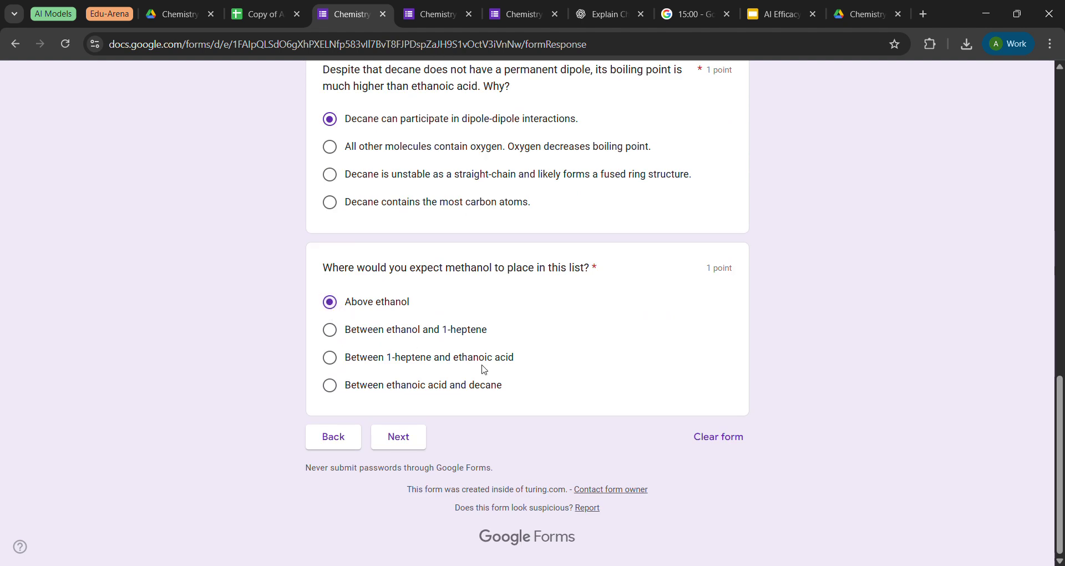
{"action": "left_click", "coordinate": [401, 446]}
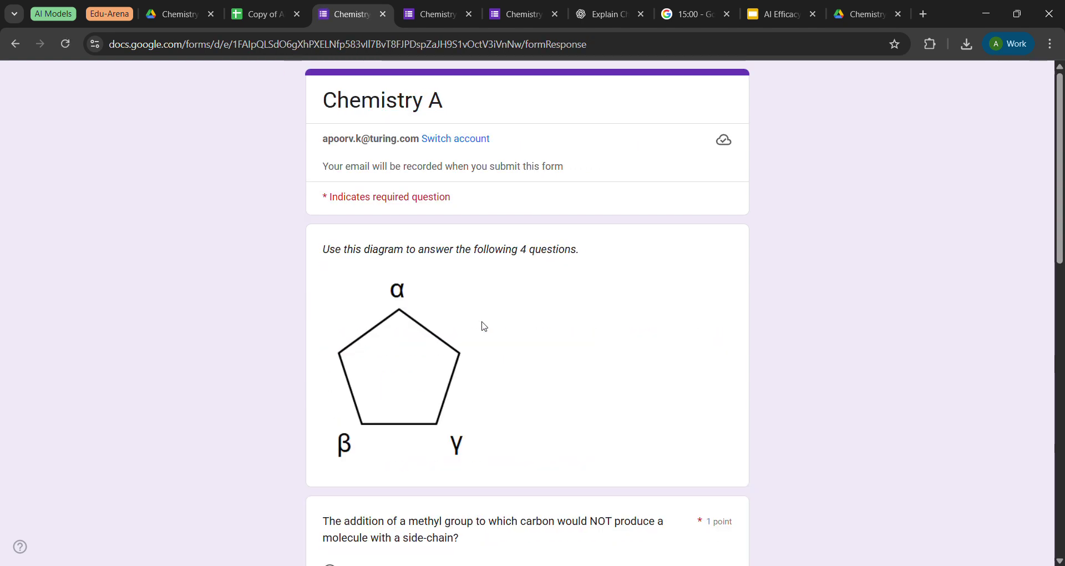
Answer the pentagon diagram's side-chain question with "All of them would produce a molecule with a side-chain.".
{"action": "scroll", "coordinate": [483, 326], "scroll_direction": "down", "scroll_amount": 2}
{"action": "scroll", "coordinate": [387, 407], "scroll_direction": "down", "scroll_amount": 2}
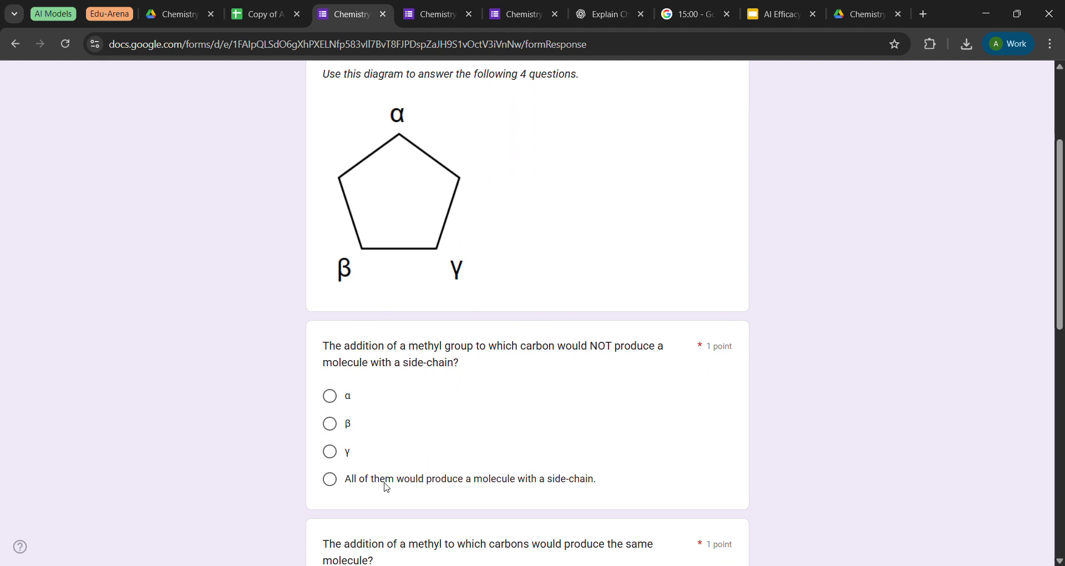
{"action": "left_click", "coordinate": [331, 479]}
{"action": "scroll", "coordinate": [424, 365], "scroll_direction": "down", "scroll_amount": 3}
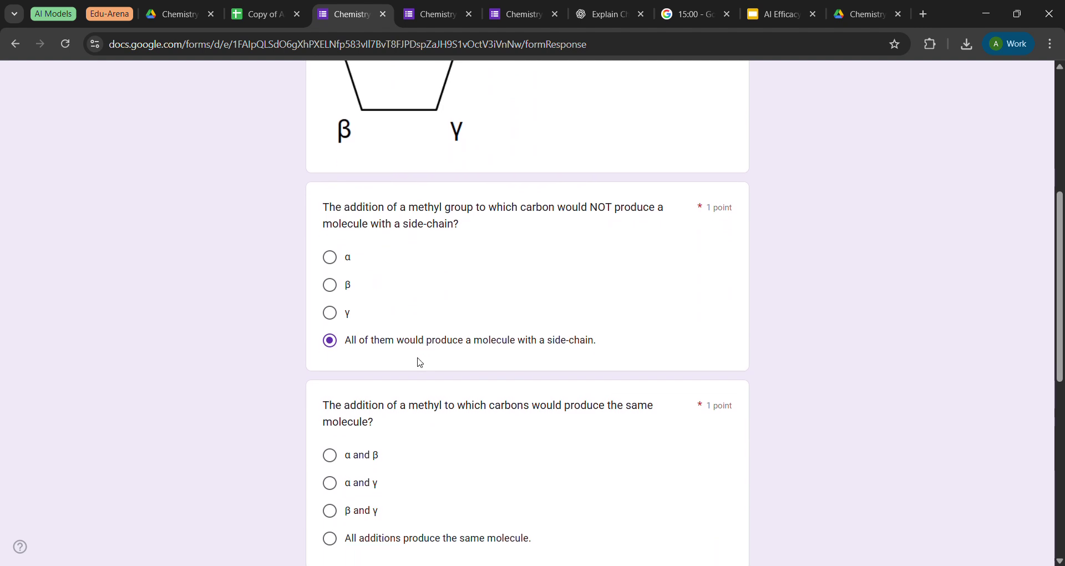
{"action": "scroll", "coordinate": [391, 423], "scroll_direction": "up", "scroll_amount": 3}
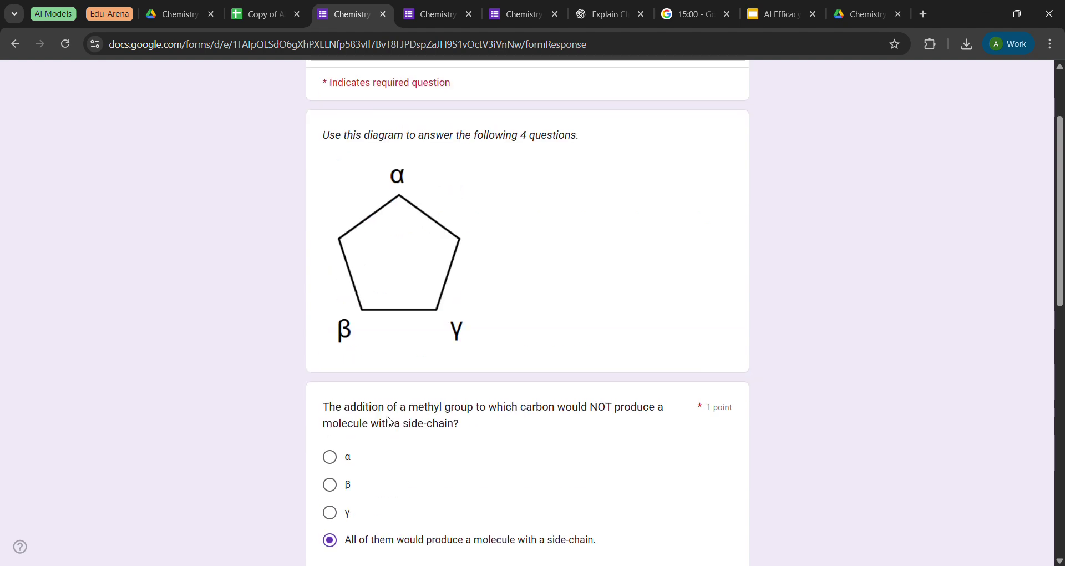
Answer which methyl additions to the pentagon would give the same molecule with "All additions produce the same molecule.".
{"action": "scroll", "coordinate": [391, 423], "scroll_direction": "down", "scroll_amount": 1}
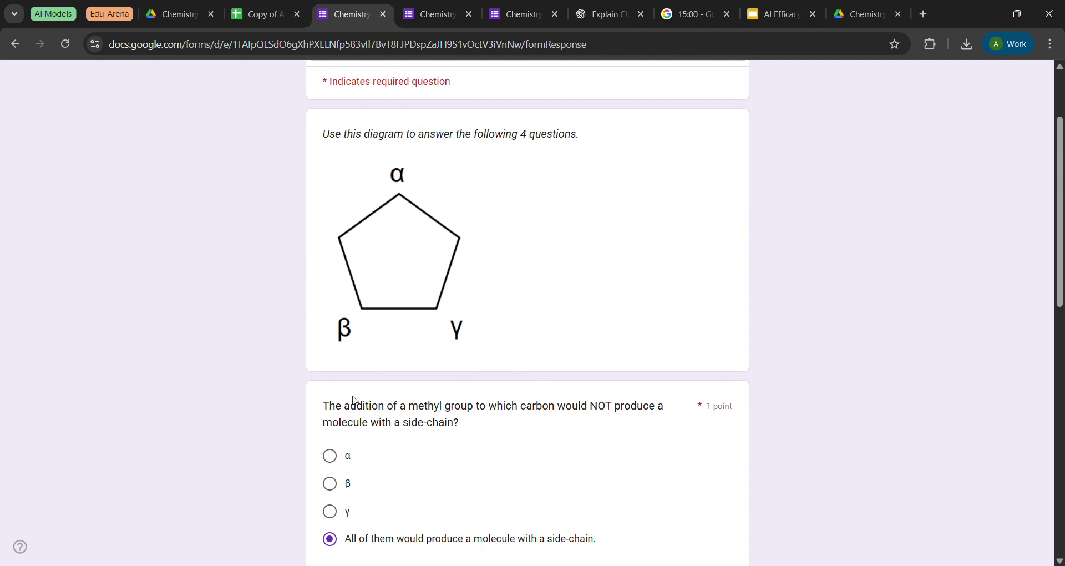
{"action": "scroll", "coordinate": [444, 332], "scroll_direction": "down", "scroll_amount": 3}
{"action": "scroll", "coordinate": [444, 332], "scroll_direction": "down", "scroll_amount": 2}
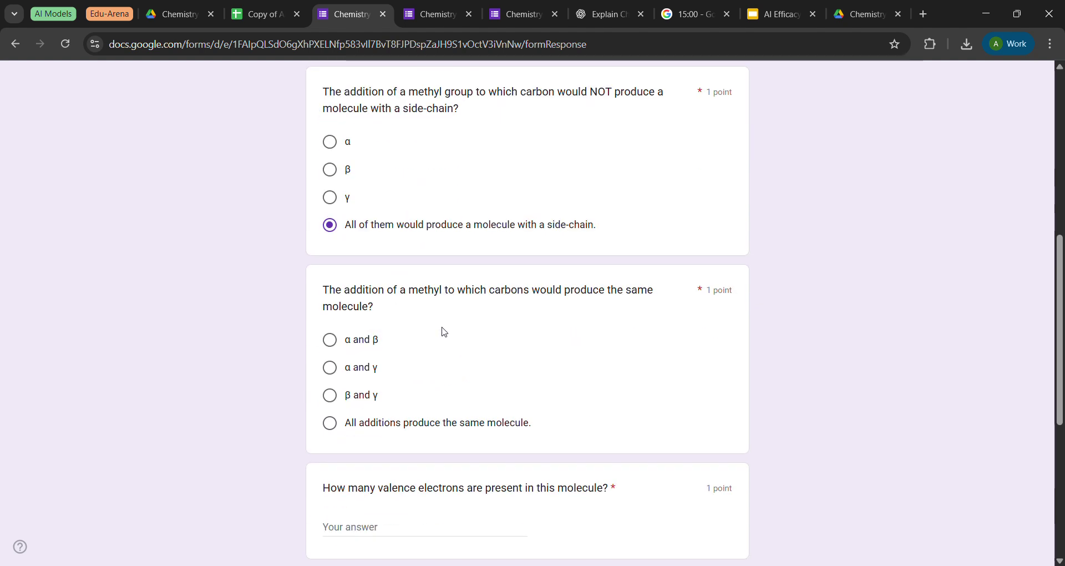
{"action": "left_click", "coordinate": [330, 423]}
{"action": "scroll", "coordinate": [454, 397], "scroll_direction": "down", "scroll_amount": 2}
Enter 30 as the number of valence electrons in the pentagon molecule and recheck the diagram.
{"action": "scroll", "coordinate": [455, 397], "scroll_direction": "up", "scroll_amount": 10}
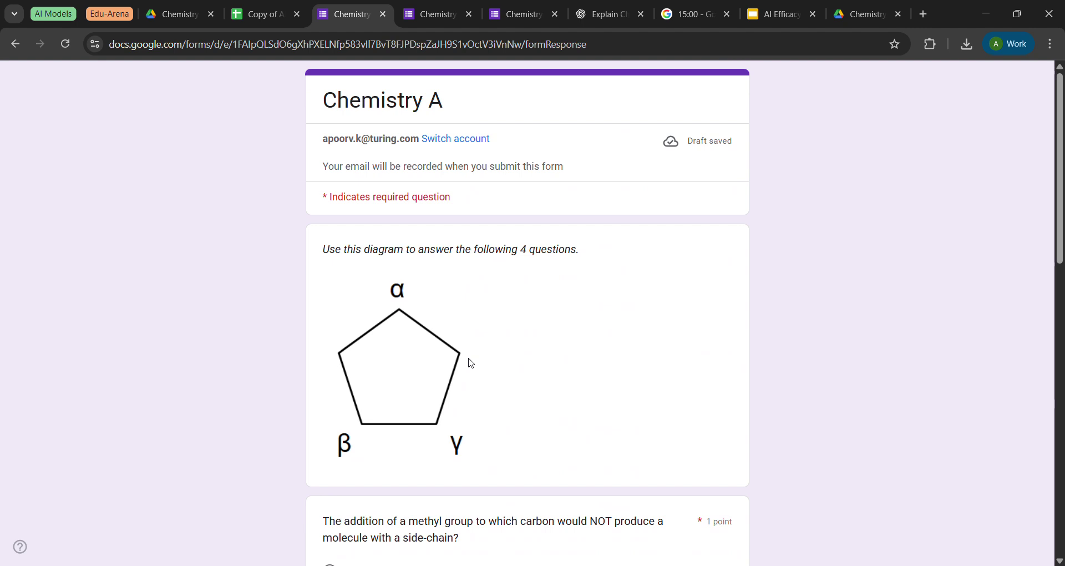
{"action": "scroll", "coordinate": [460, 381], "scroll_direction": "down", "scroll_amount": 5}
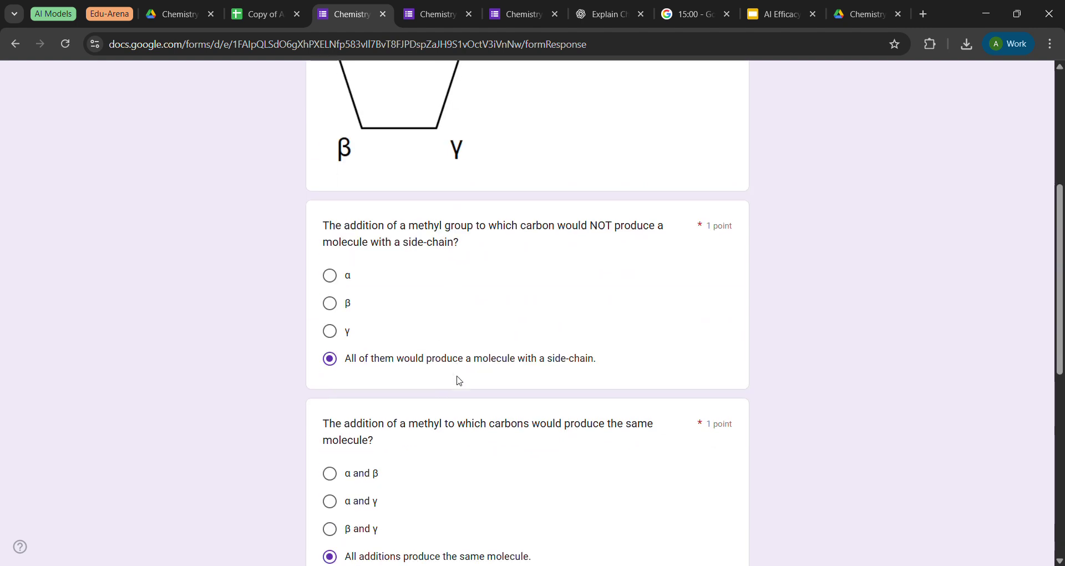
{"action": "scroll", "coordinate": [460, 381], "scroll_direction": "down", "scroll_amount": 5}
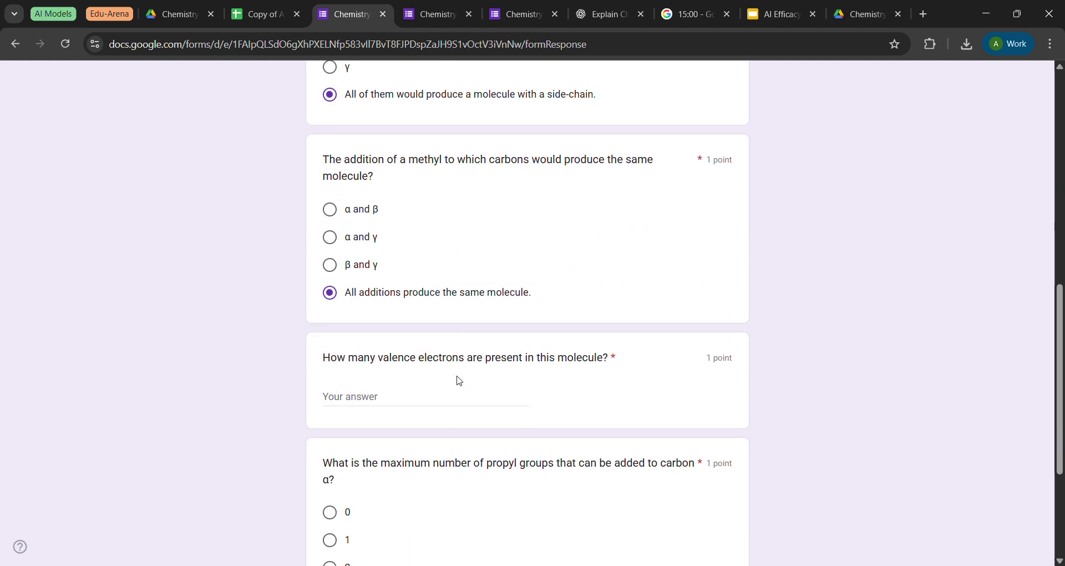
{"action": "left_click", "coordinate": [397, 401]}
{"action": "type", "text": "30"}
{"action": "scroll", "coordinate": [398, 401], "scroll_direction": "up", "scroll_amount": 1}
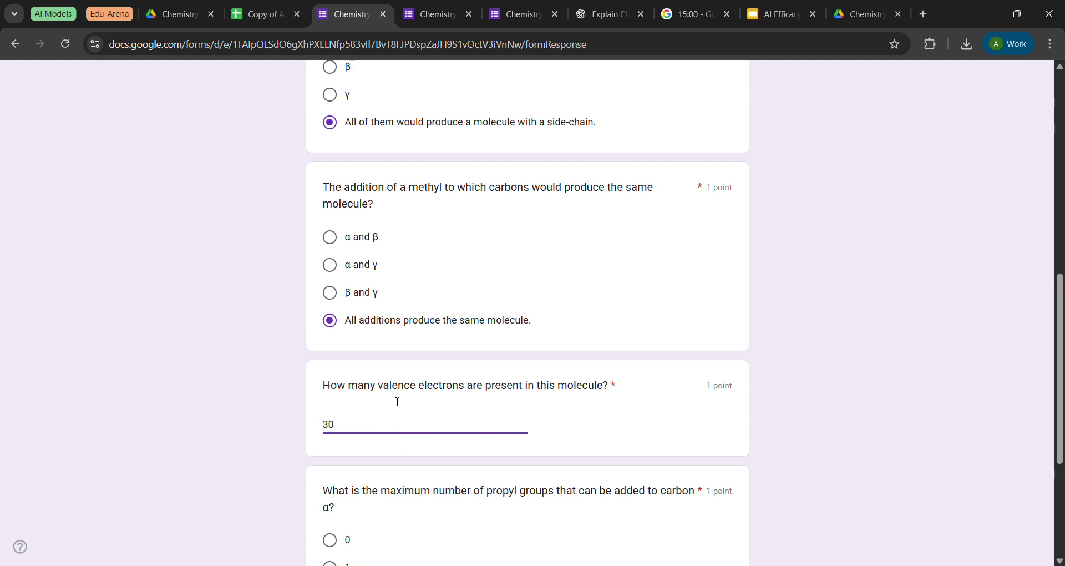
{"action": "scroll", "coordinate": [398, 400], "scroll_direction": "up", "scroll_amount": 7}
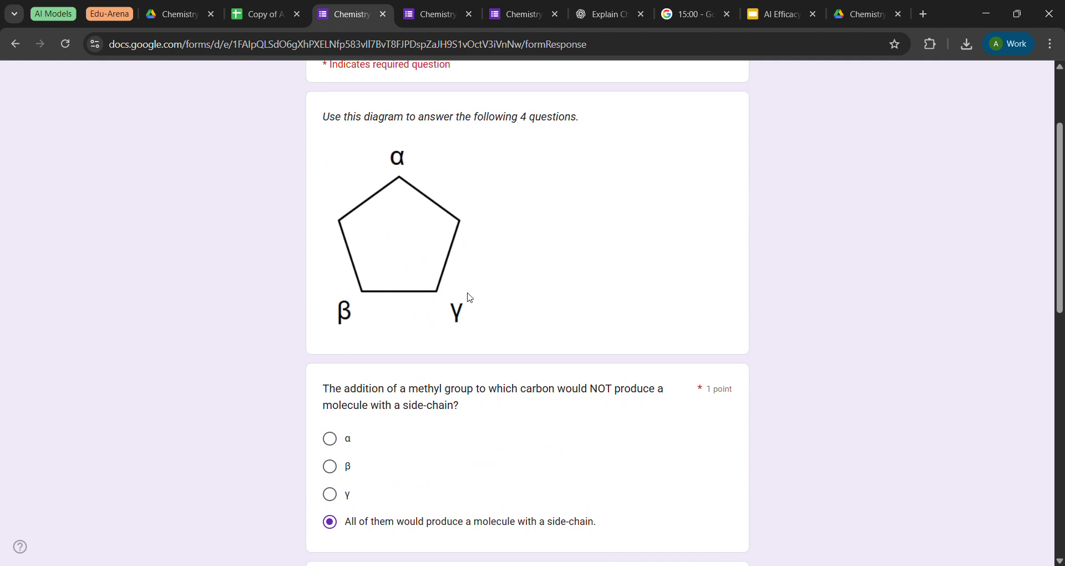
{"action": "scroll", "coordinate": [417, 245], "scroll_direction": "down", "scroll_amount": 6}
{"action": "scroll", "coordinate": [418, 245], "scroll_direction": "down", "scroll_amount": 4}
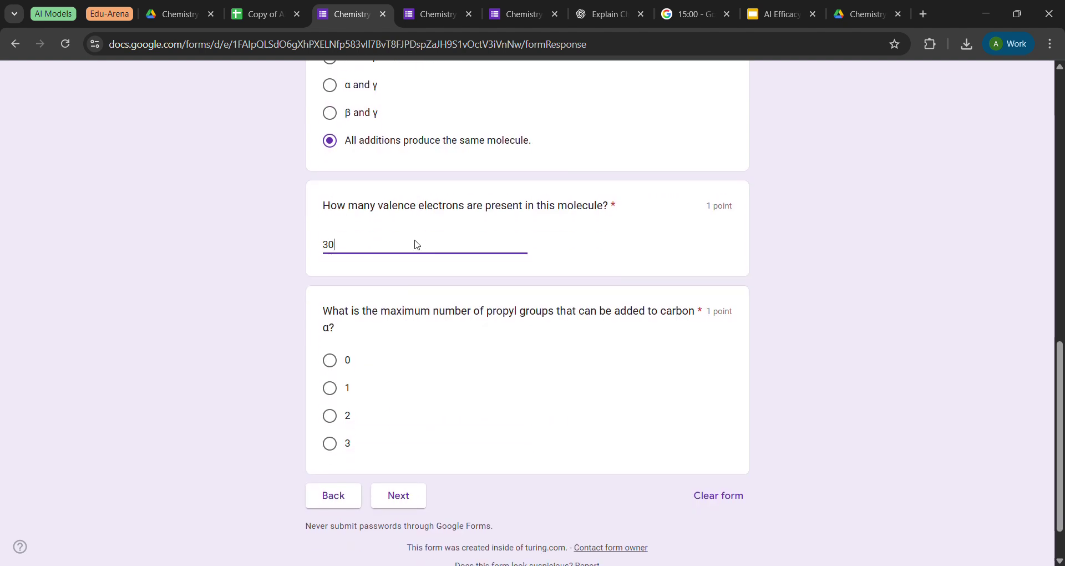
{"action": "left_click", "coordinate": [406, 288]}
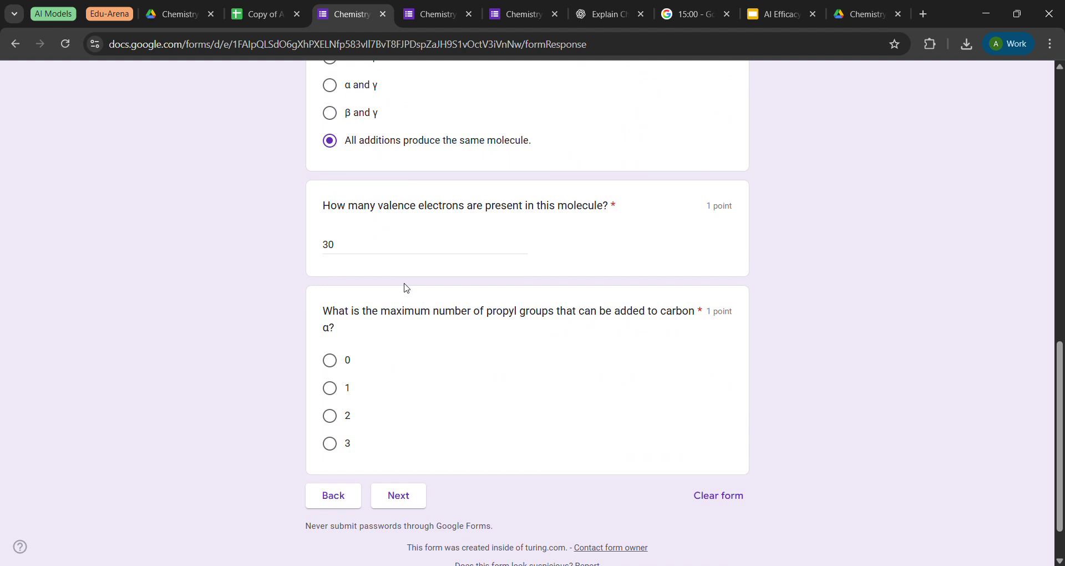
Select 2 as the maximum number of propyl groups on carbon α, recheck the diagram, and continue to the form's next section.
{"action": "scroll", "coordinate": [407, 288], "scroll_direction": "up", "scroll_amount": 14}
{"action": "scroll", "coordinate": [407, 288], "scroll_direction": "down", "scroll_amount": 13}
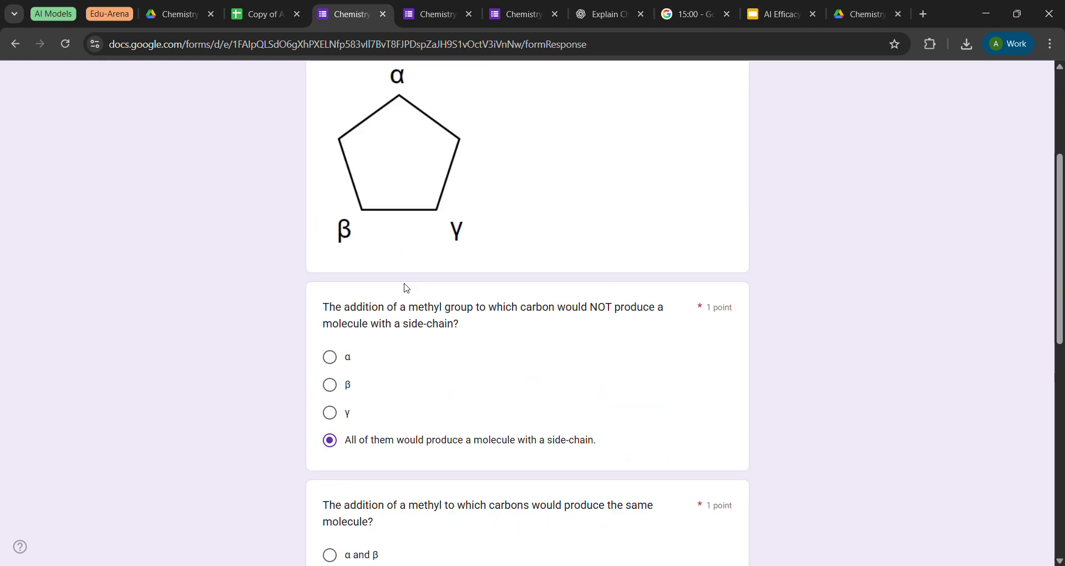
{"action": "scroll", "coordinate": [407, 288], "scroll_direction": "down", "scroll_amount": 2}
{"action": "left_click", "coordinate": [330, 357]}
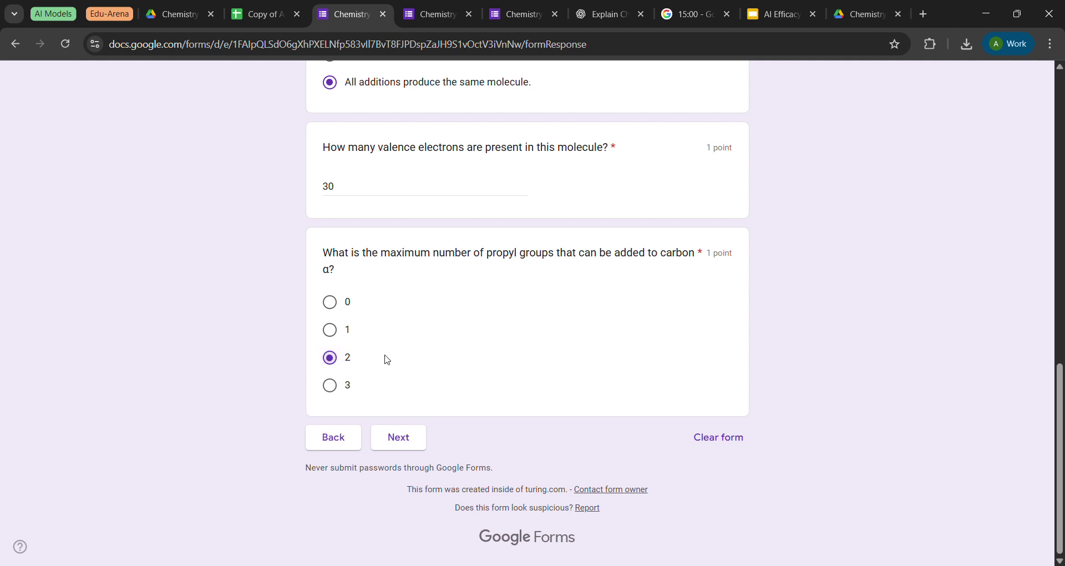
{"action": "scroll", "coordinate": [499, 361], "scroll_direction": "up", "scroll_amount": 14}
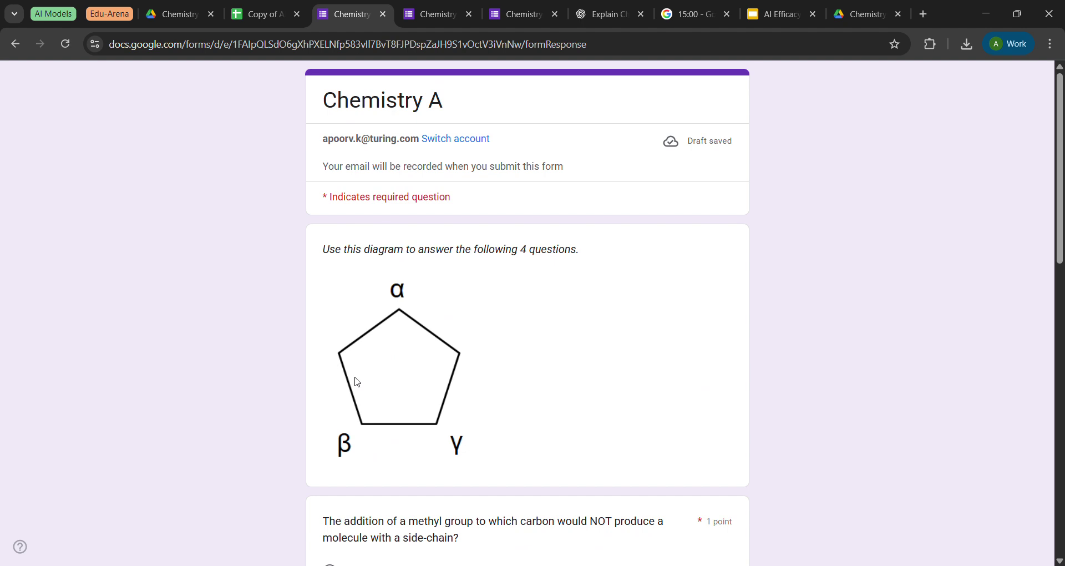
{"action": "scroll", "coordinate": [408, 304], "scroll_direction": "down", "scroll_amount": 14}
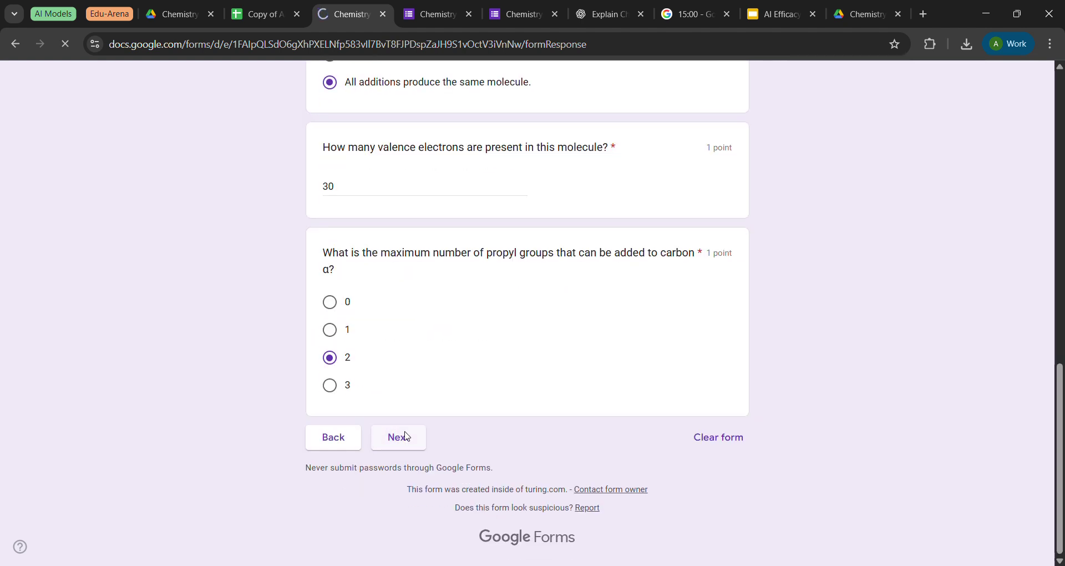
Complete the statement about the electrons in a benzene molecule with "delocalized".
{"action": "left_click", "coordinate": [403, 314]}
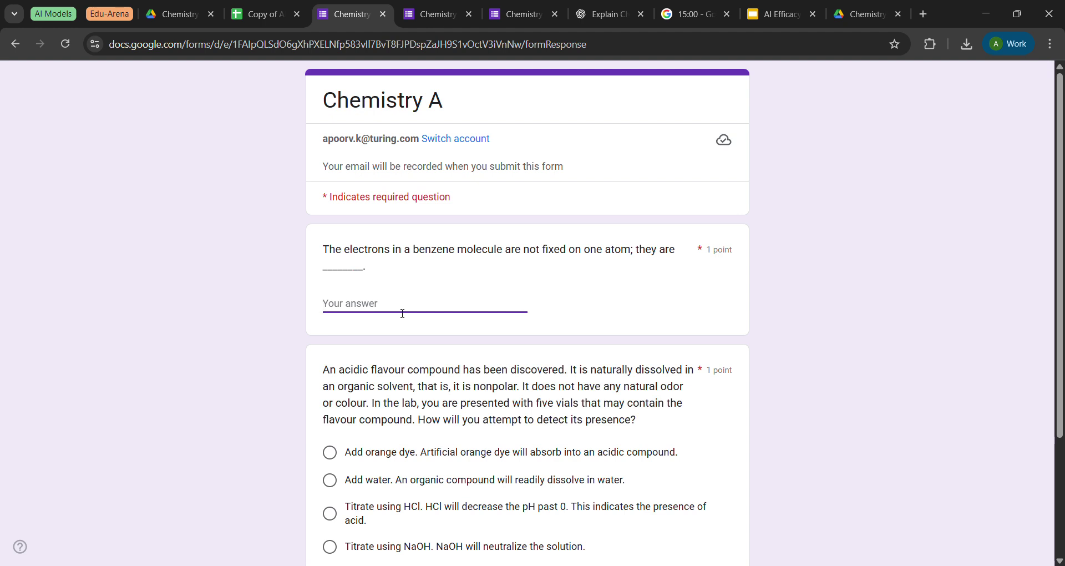
{"action": "type", "text": "deloc"}
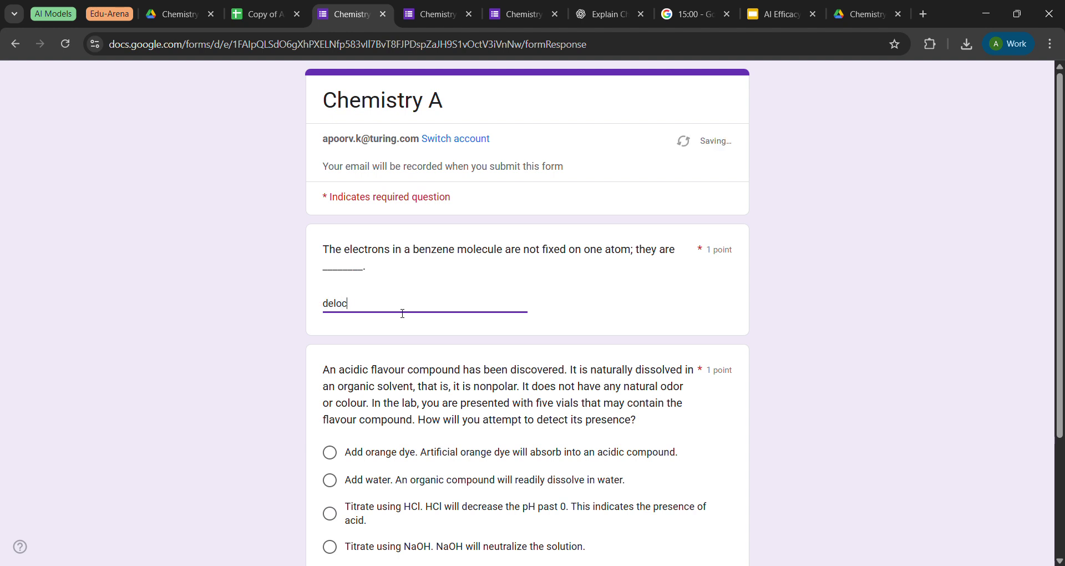
{"action": "type", "text": "alized"}
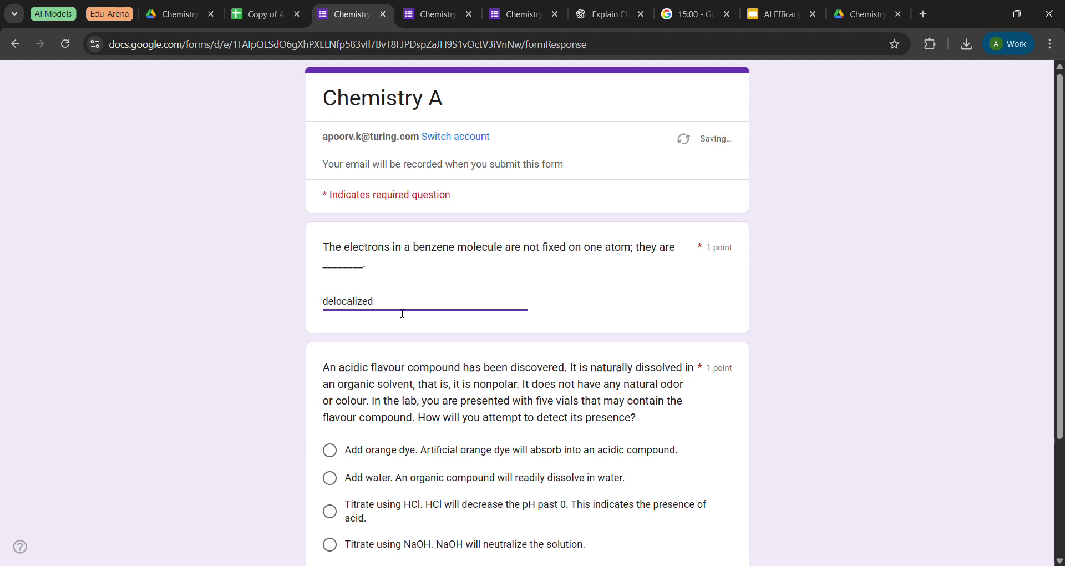
Answer the acidic flavour compound question with "Titrate using NaOH. NaOH will neutralize the solution." and submit the form.
{"action": "scroll", "coordinate": [400, 313], "scroll_direction": "down", "scroll_amount": 3}
{"action": "left_click", "coordinate": [474, 250]}
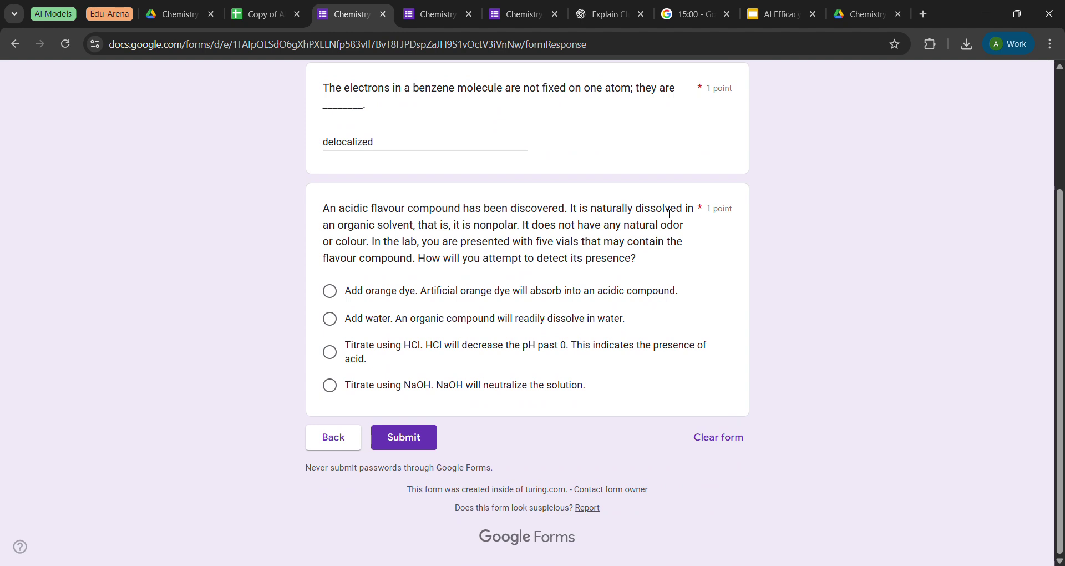
{"action": "left_click_drag", "start_coordinate": [388, 348], "coordinate": [466, 352]}
{"action": "left_click", "coordinate": [466, 352]}
{"action": "left_click_drag", "start_coordinate": [380, 317], "coordinate": [570, 334]}
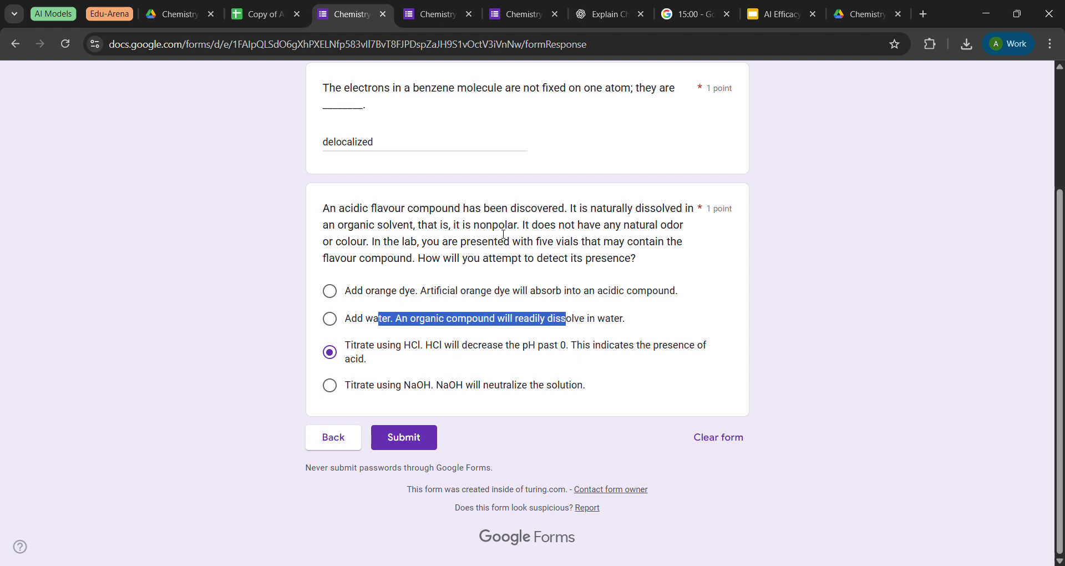
{"action": "left_click", "coordinate": [449, 384]}
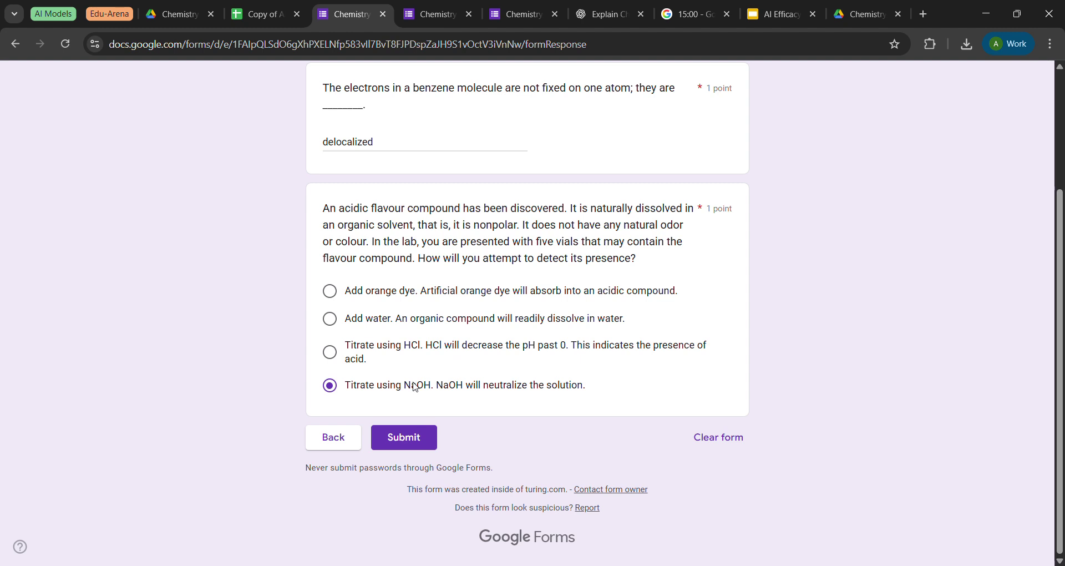
{"action": "left_click", "coordinate": [415, 432]}
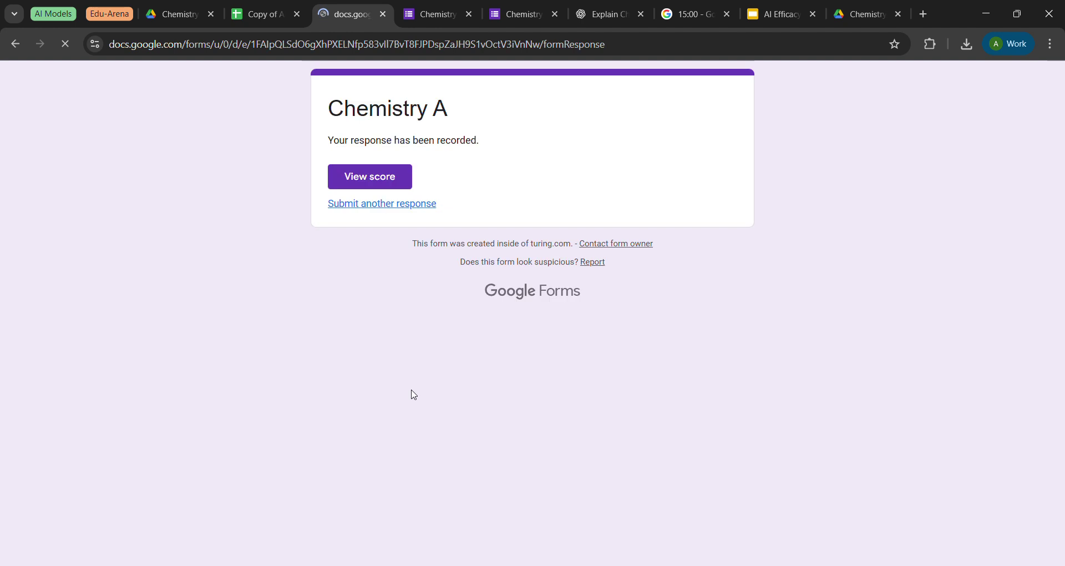
Open the score for the submitted Chemistry A form and review the marked answers and corrections in every section.
{"action": "left_click", "coordinate": [358, 177]}
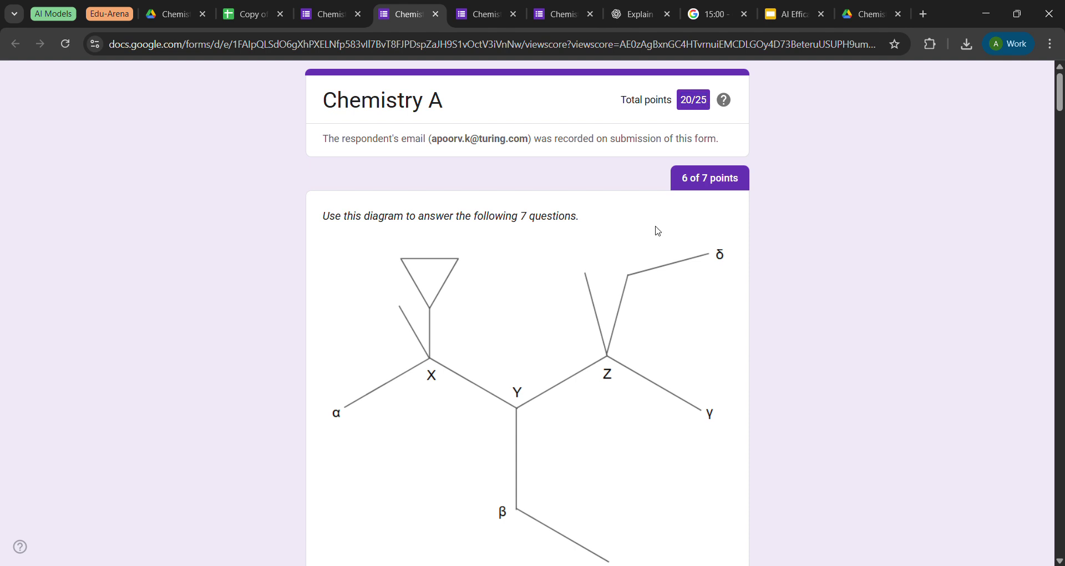
{"action": "scroll", "coordinate": [658, 231], "scroll_direction": "down", "scroll_amount": 6}
{"action": "scroll", "coordinate": [658, 231], "scroll_direction": "down", "scroll_amount": 20}
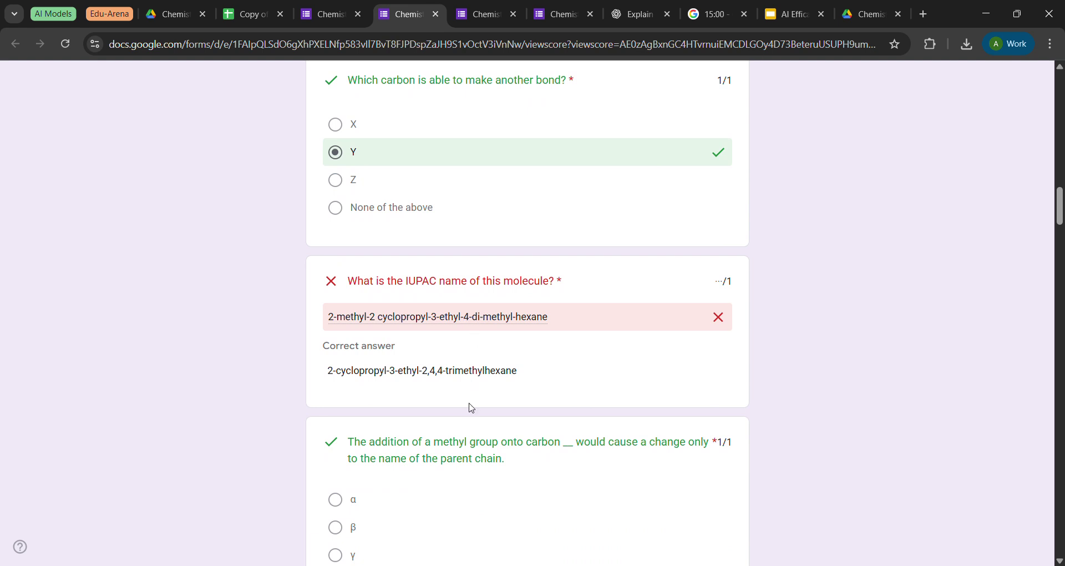
{"action": "scroll", "coordinate": [471, 407], "scroll_direction": "down", "scroll_amount": 3}
{"action": "scroll", "coordinate": [475, 409], "scroll_direction": "down", "scroll_amount": 3}
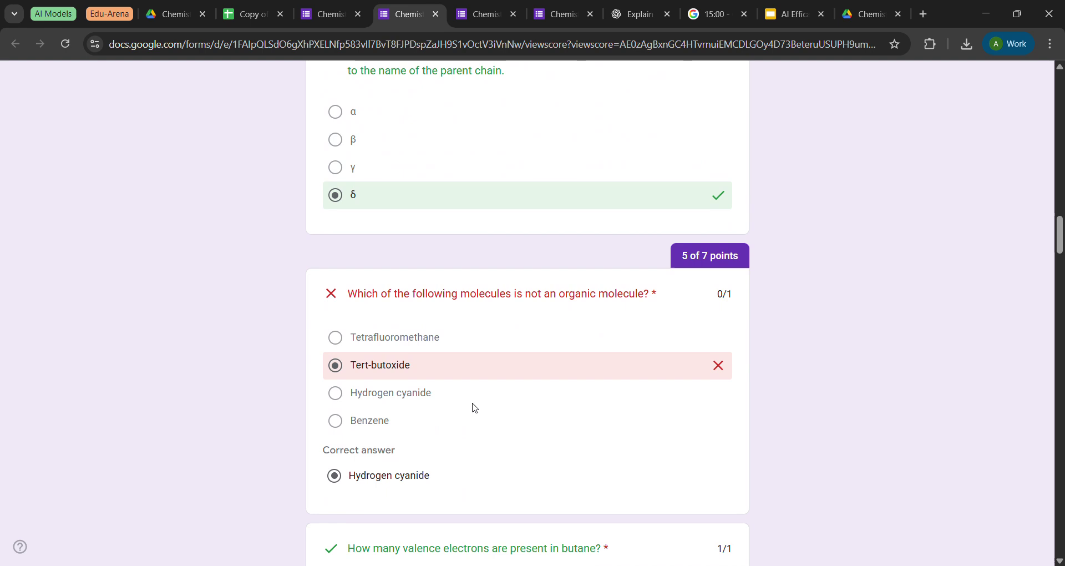
{"action": "scroll", "coordinate": [475, 408], "scroll_direction": "down", "scroll_amount": 1}
{"action": "scroll", "coordinate": [475, 408], "scroll_direction": "down", "scroll_amount": 2}
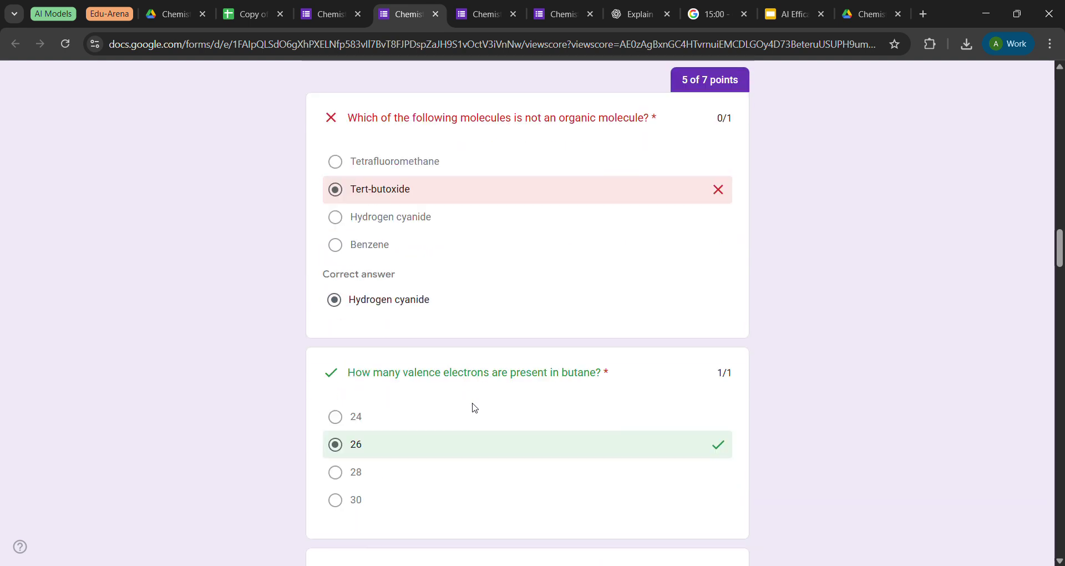
{"action": "scroll", "coordinate": [475, 408], "scroll_direction": "down", "scroll_amount": 3}
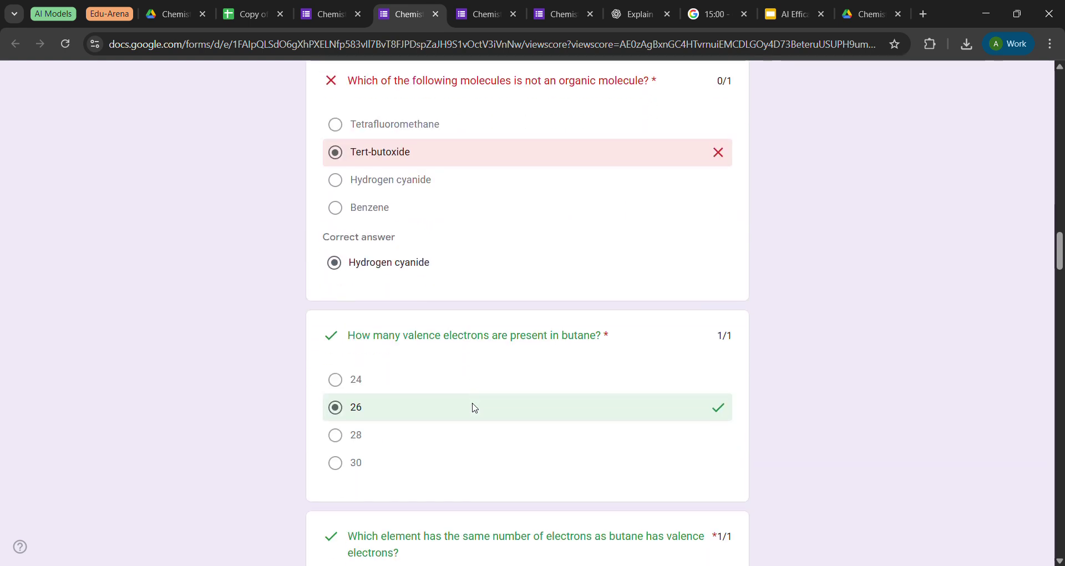
{"action": "scroll", "coordinate": [475, 408], "scroll_direction": "down", "scroll_amount": 8}
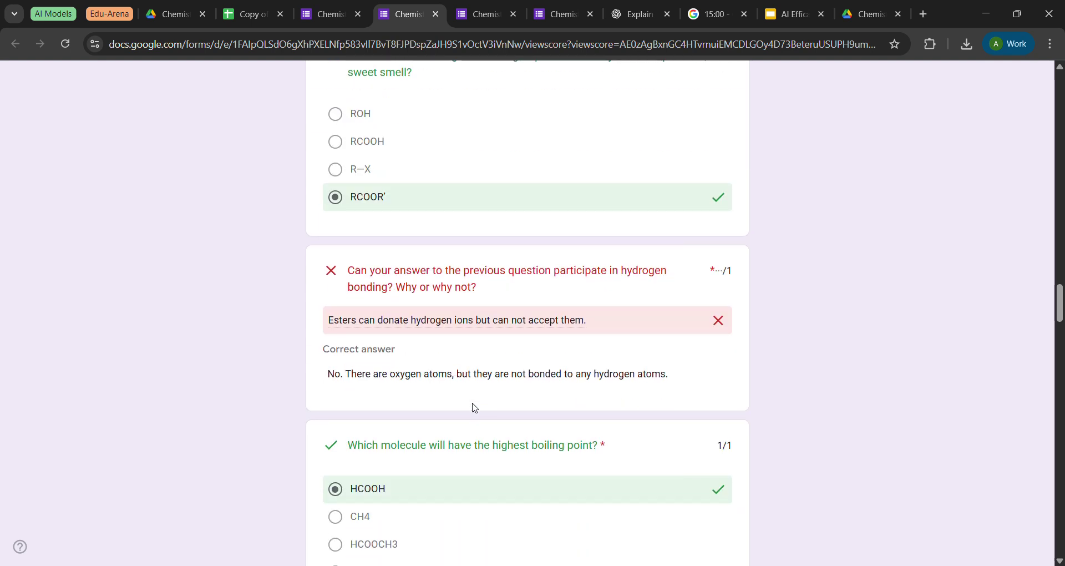
{"action": "scroll", "coordinate": [475, 409], "scroll_direction": "down", "scroll_amount": 8}
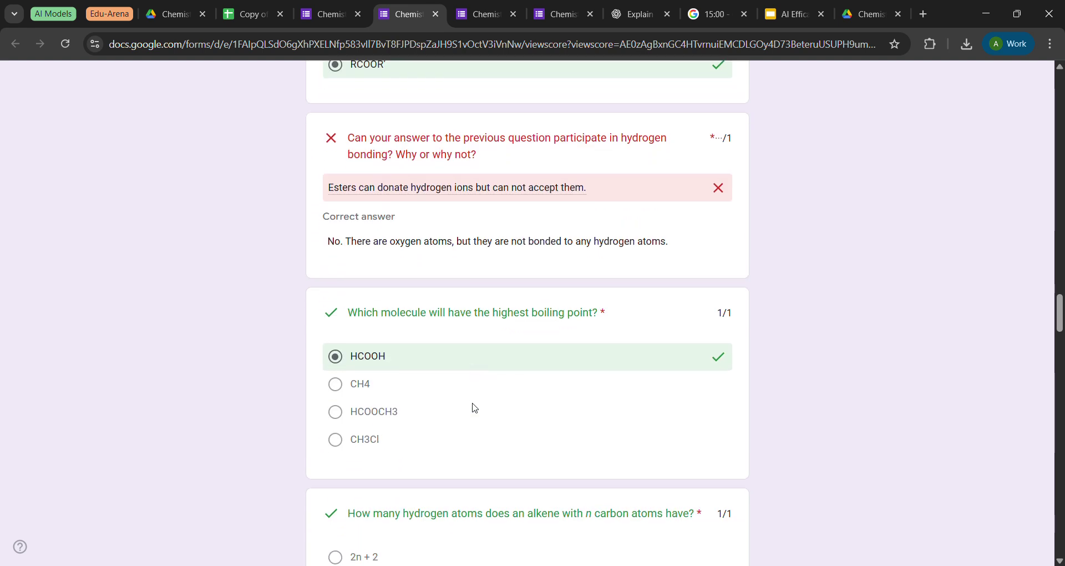
{"action": "scroll", "coordinate": [475, 409], "scroll_direction": "down", "scroll_amount": 10}
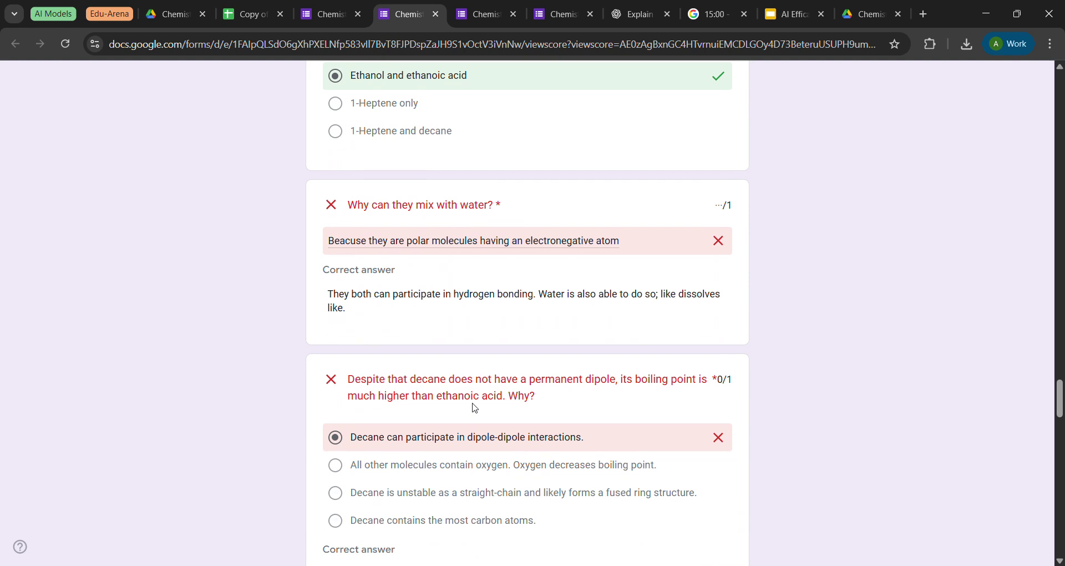
{"action": "scroll", "coordinate": [475, 409], "scroll_direction": "down", "scroll_amount": 4}
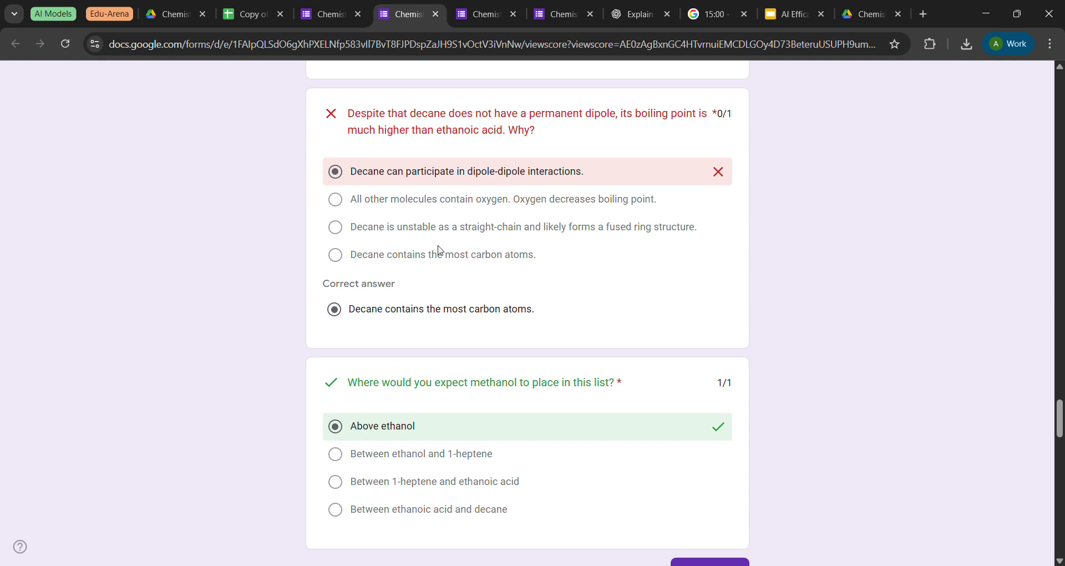
{"action": "scroll", "coordinate": [440, 250], "scroll_direction": "down", "scroll_amount": 15}
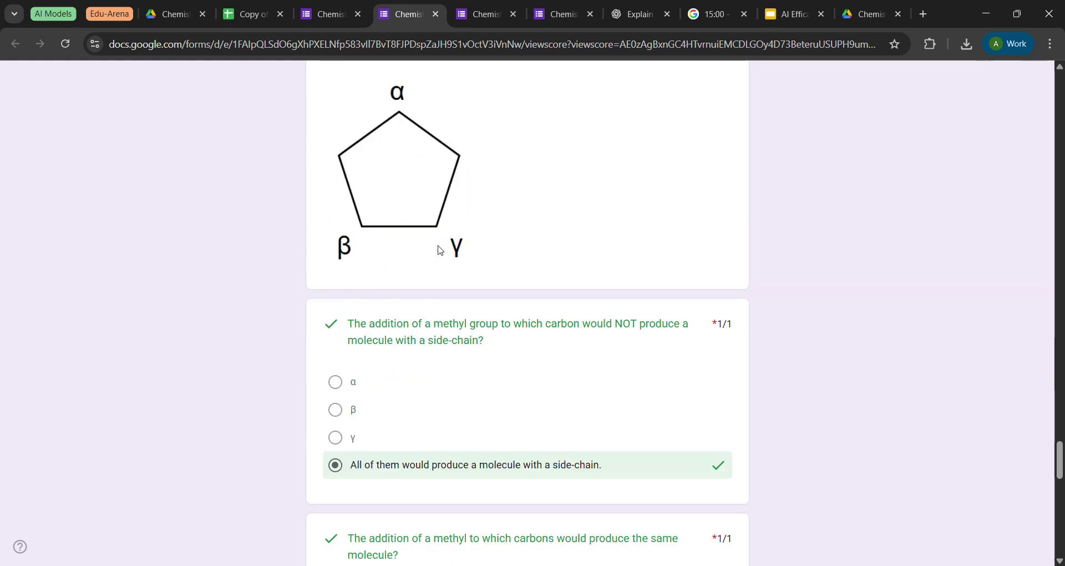
{"action": "scroll", "coordinate": [440, 250], "scroll_direction": "down", "scroll_amount": 12}
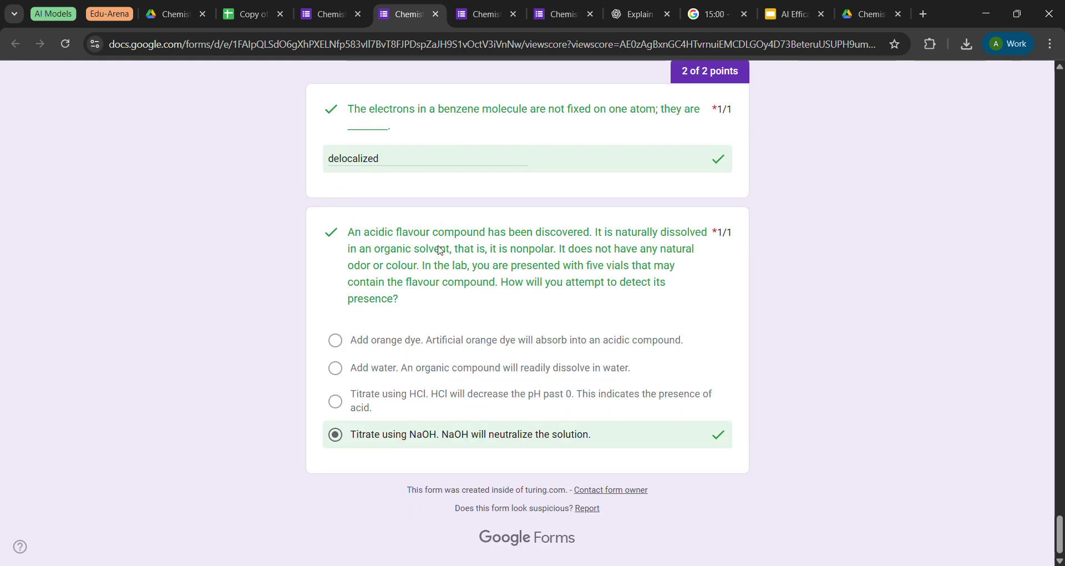
{"action": "scroll", "coordinate": [444, 251], "scroll_direction": "up", "scroll_amount": 18}
{"action": "scroll", "coordinate": [444, 251], "scroll_direction": "up", "scroll_amount": 10}
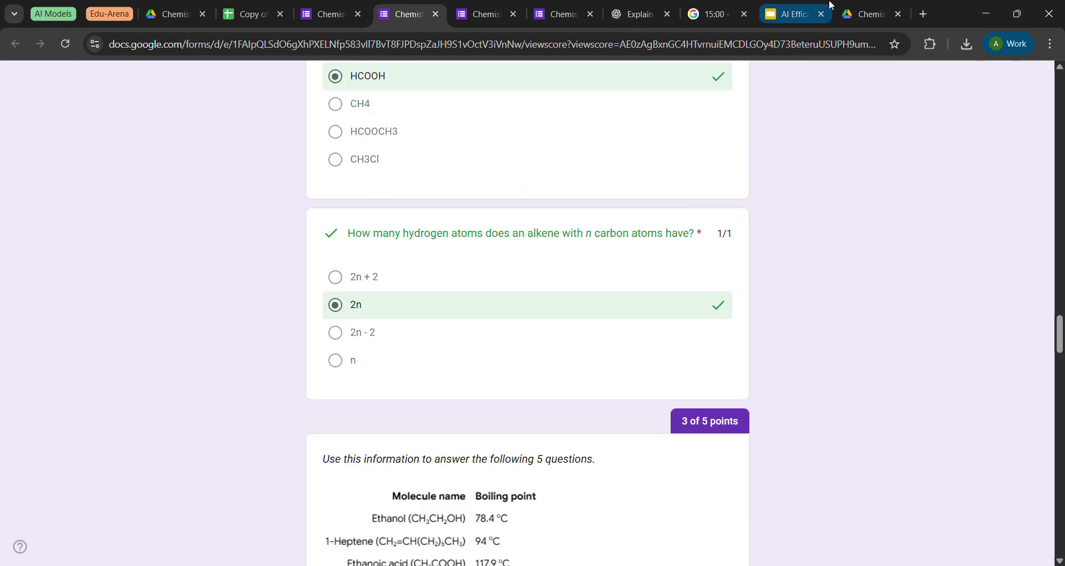
Switch to the AI Efficacy Study Instructions slides and open the NASA-TLX survey linked on the Final surveys slide.
{"action": "left_click", "coordinate": [791, 14]}
{"action": "scroll", "coordinate": [260, 313], "scroll_direction": "down", "scroll_amount": 2}
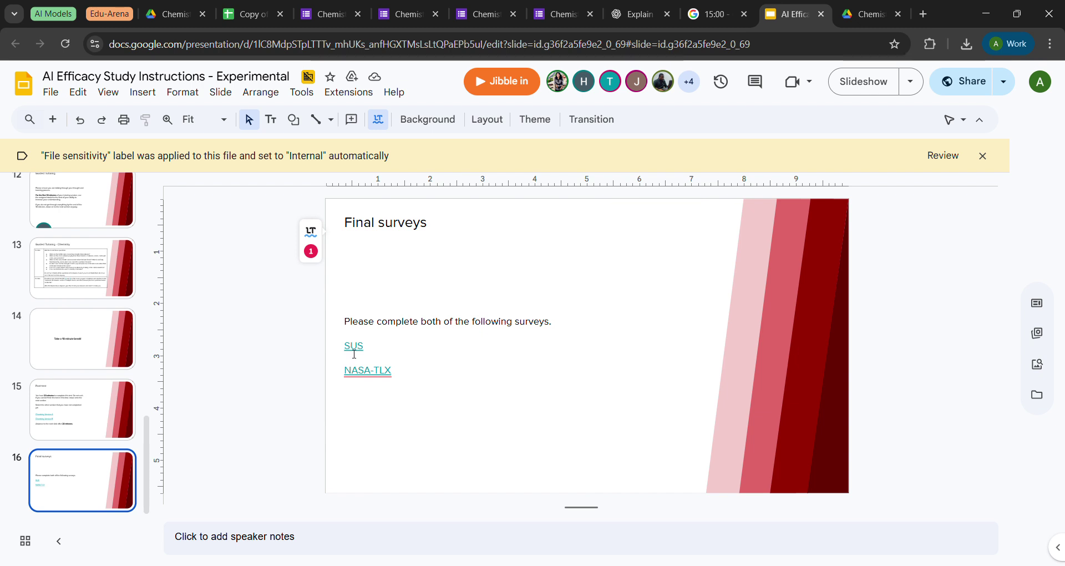
{"action": "left_click", "coordinate": [366, 353]}
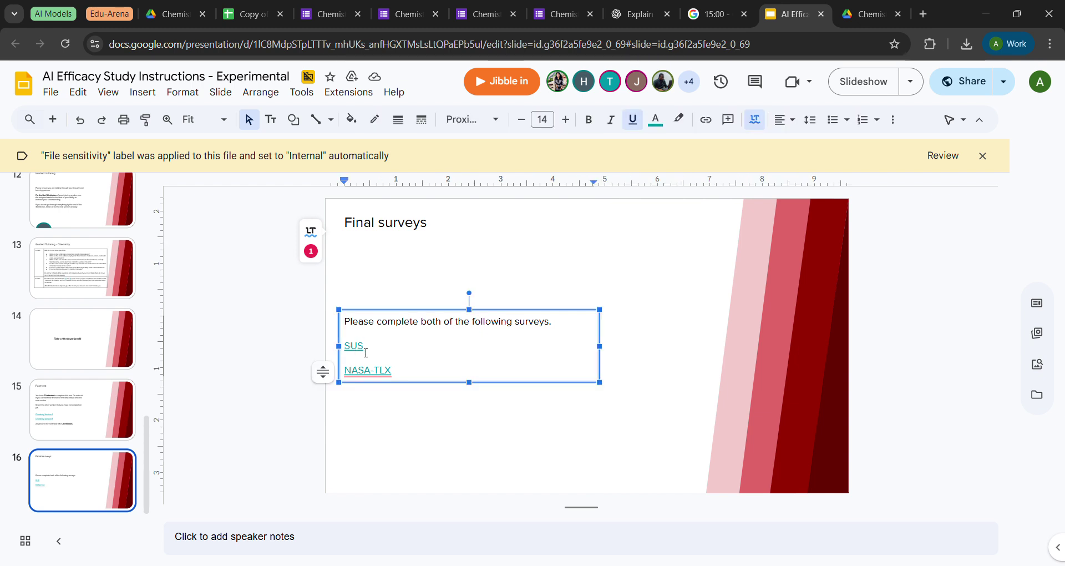
{"action": "left_click", "coordinate": [385, 370]}
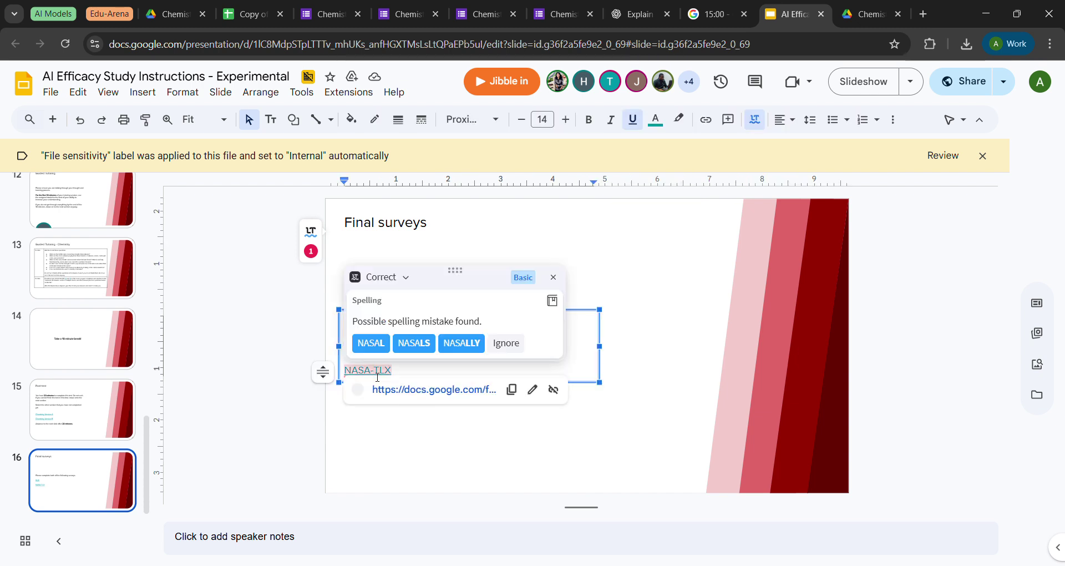
{"action": "left_click", "coordinate": [394, 391]}
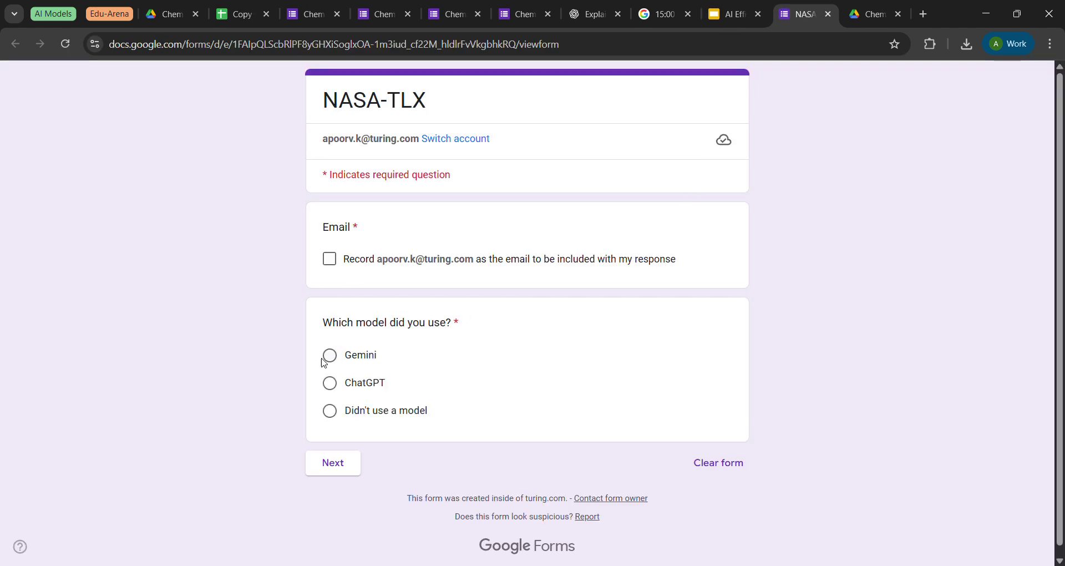
Select ChatGPT as the model used, agree to record the account email, and continue to the NASA-TLX questions.
{"action": "left_click", "coordinate": [329, 385]}
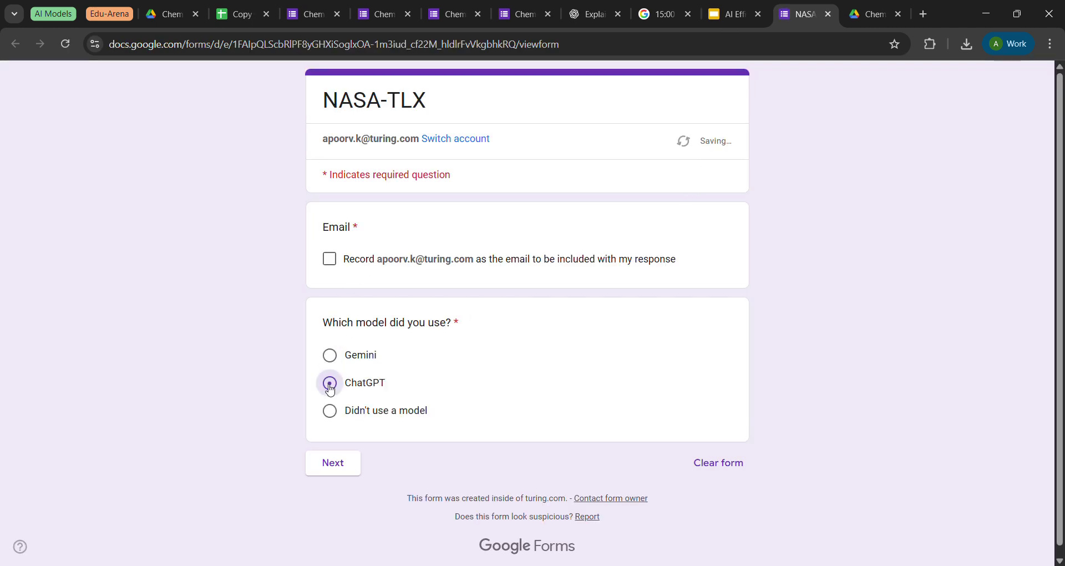
{"action": "left_click", "coordinate": [348, 474]}
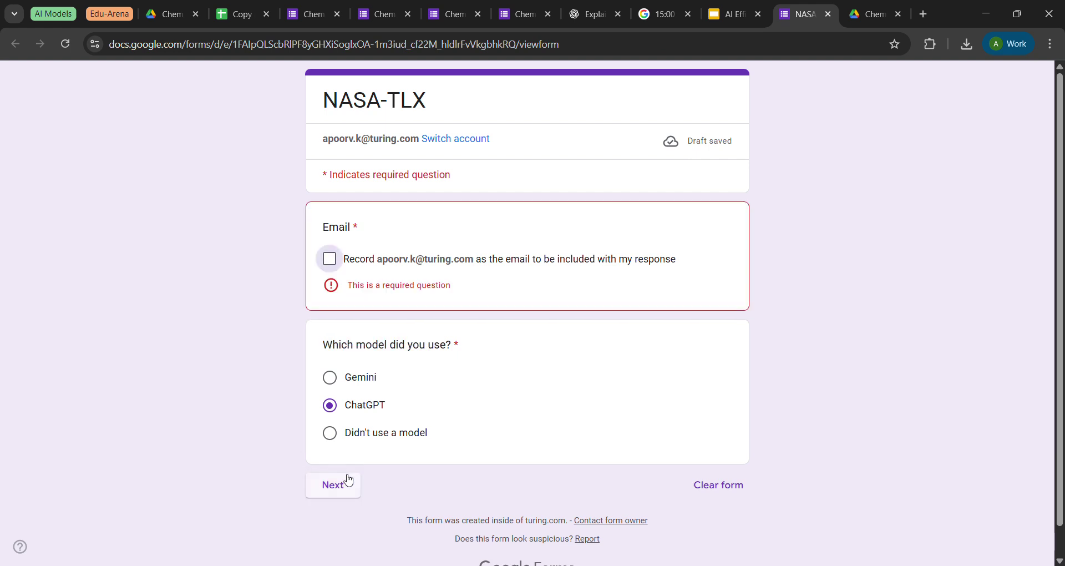
{"action": "left_click", "coordinate": [329, 258]}
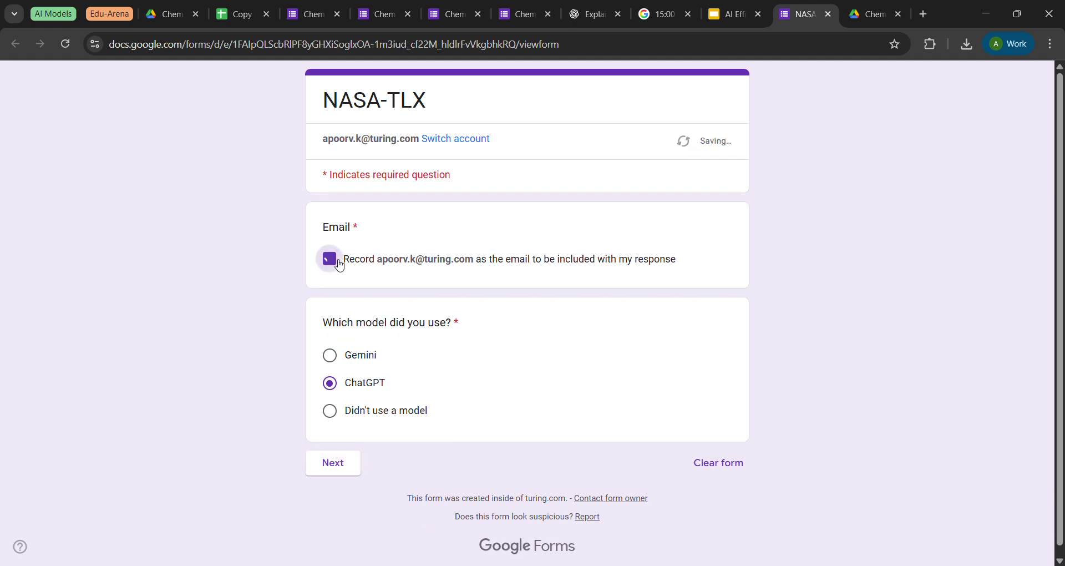
{"action": "left_click", "coordinate": [348, 462]}
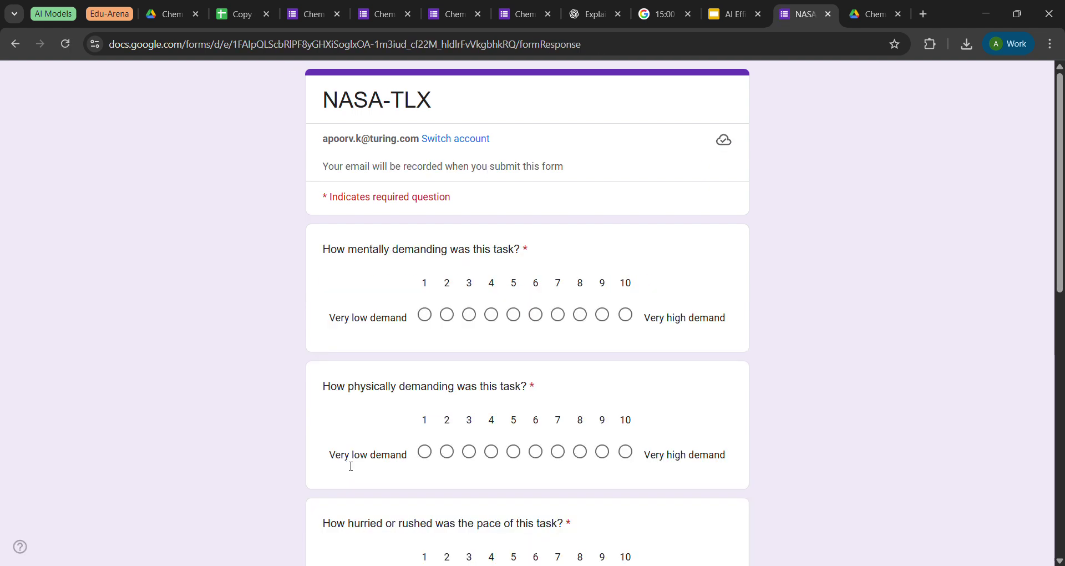
Rate the task's mental demand 9, its physical demand 9, and its hurried pace 6.
{"action": "left_click", "coordinate": [613, 318]}
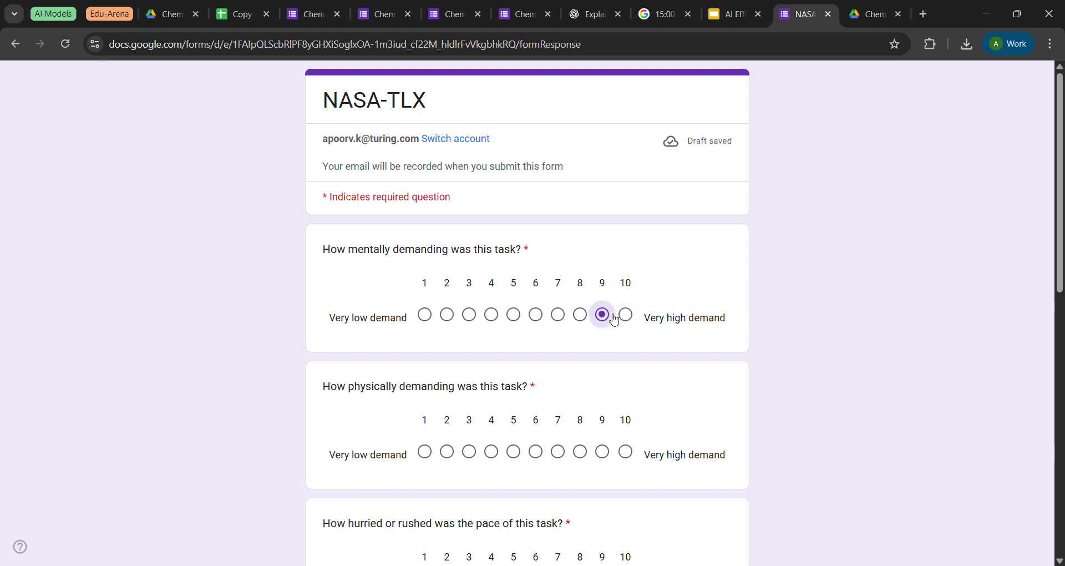
{"action": "scroll", "coordinate": [614, 320], "scroll_direction": "down", "scroll_amount": 2}
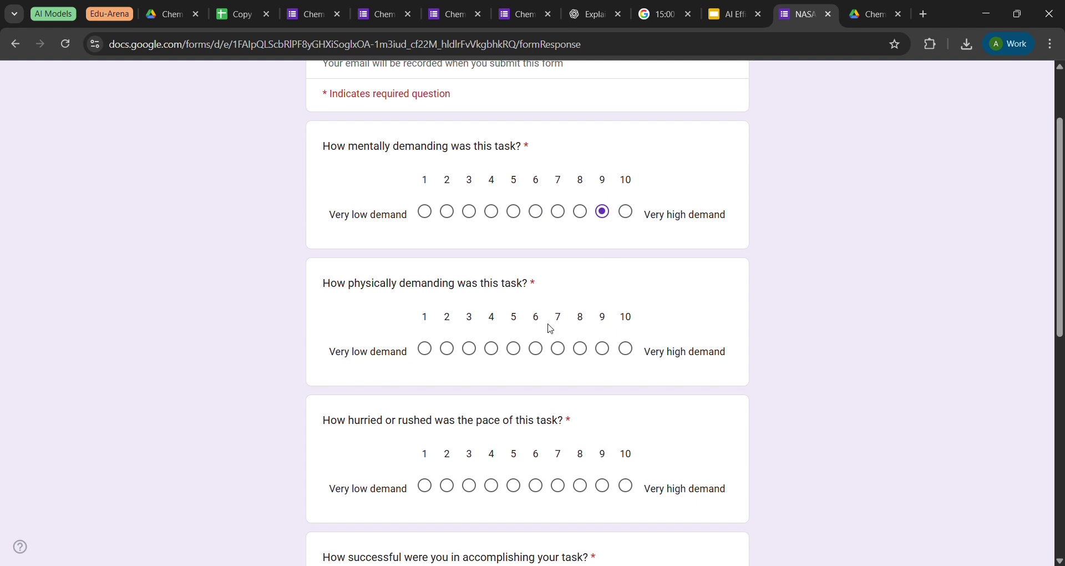
{"action": "left_click", "coordinate": [602, 349]}
{"action": "scroll", "coordinate": [602, 354], "scroll_direction": "down", "scroll_amount": 2}
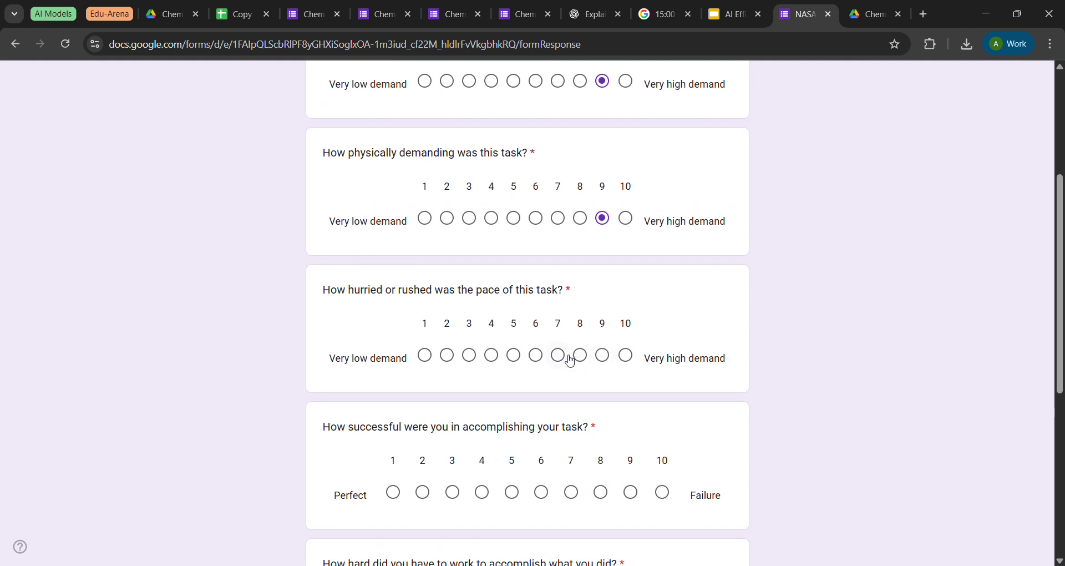
{"action": "left_click", "coordinate": [536, 356]}
Rate success in accomplishing the task 2 and the effort needed to accomplish it 9.
{"action": "scroll", "coordinate": [535, 356], "scroll_direction": "down", "scroll_amount": 3}
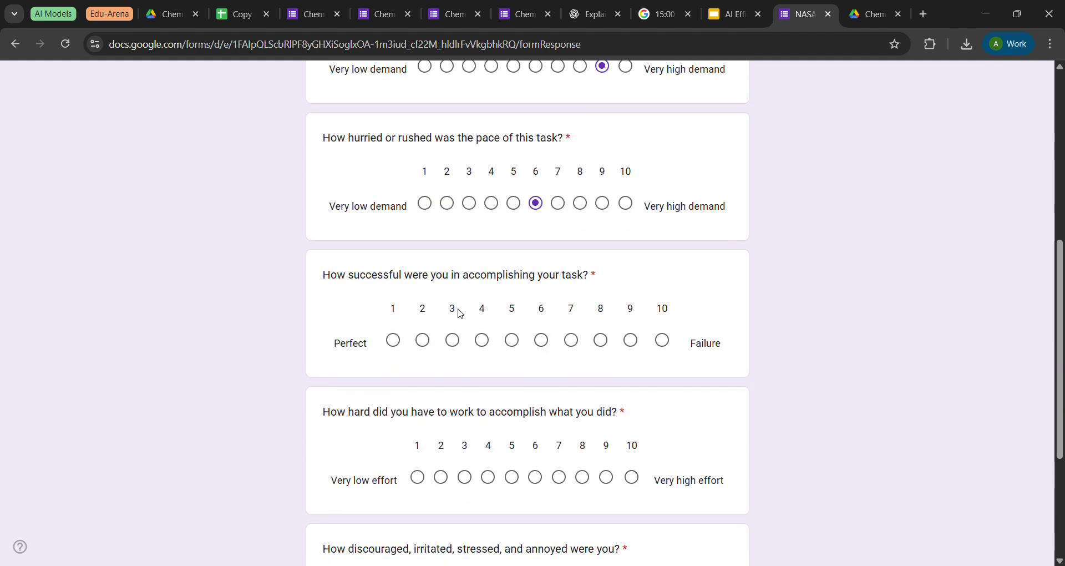
{"action": "left_click", "coordinate": [402, 338]}
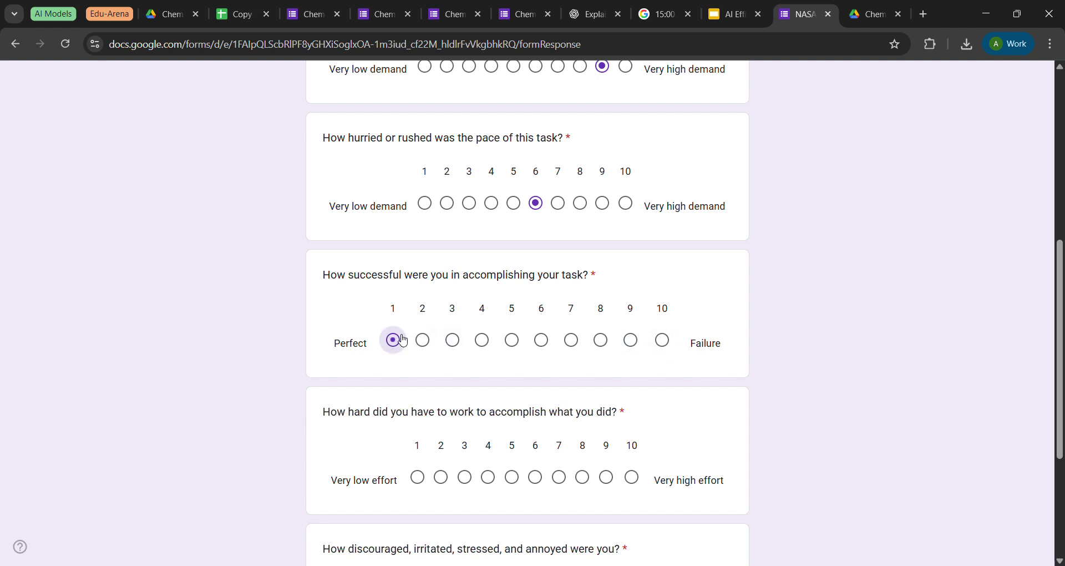
{"action": "left_click", "coordinate": [423, 340]}
{"action": "scroll", "coordinate": [428, 346], "scroll_direction": "down", "scroll_amount": 2}
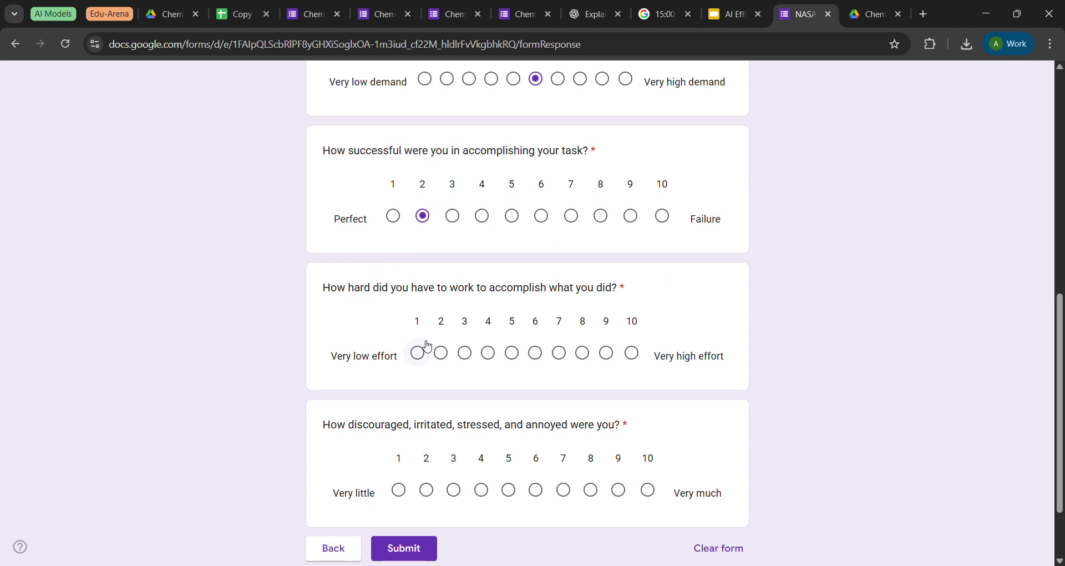
{"action": "scroll", "coordinate": [426, 345], "scroll_direction": "down", "scroll_amount": 1}
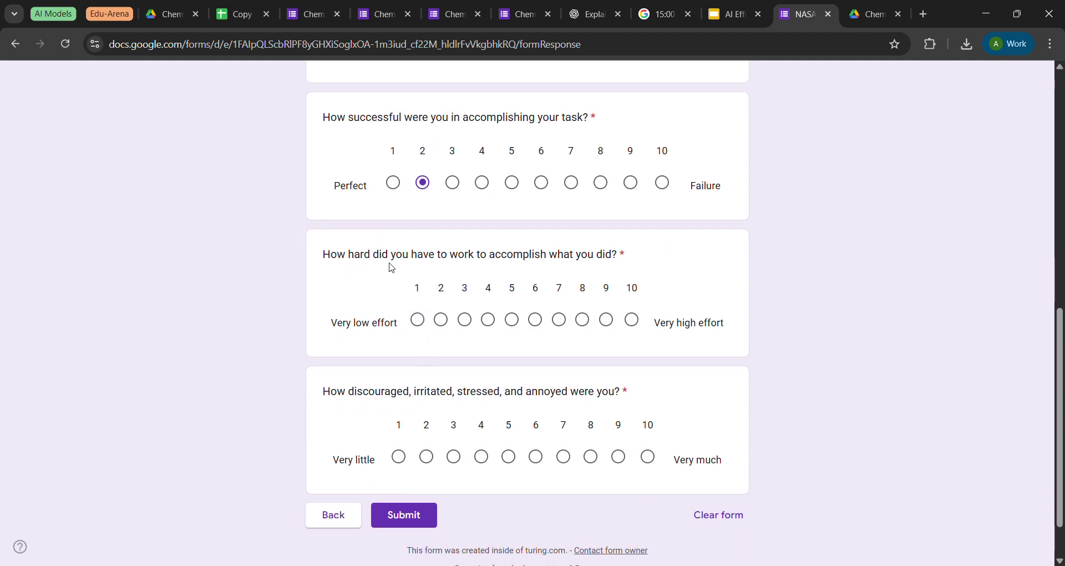
{"action": "left_click", "coordinate": [614, 325]}
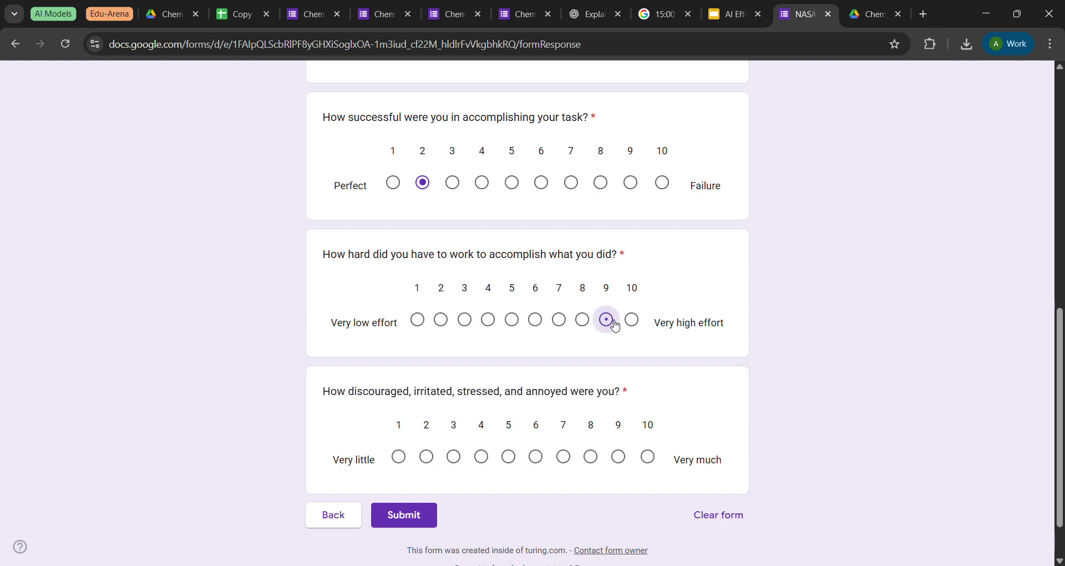
Rate the feeling of being discouraged, irritated, stressed, and annoyed 6, and submit the NASA-TLX survey.
{"action": "scroll", "coordinate": [491, 371], "scroll_direction": "down", "scroll_amount": 1}
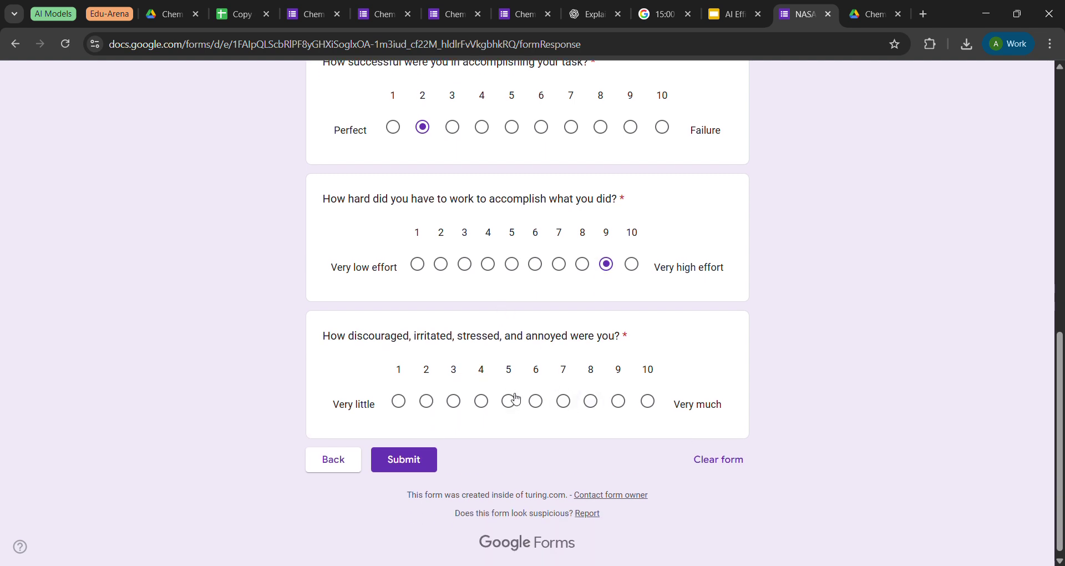
{"action": "left_click", "coordinate": [451, 400]}
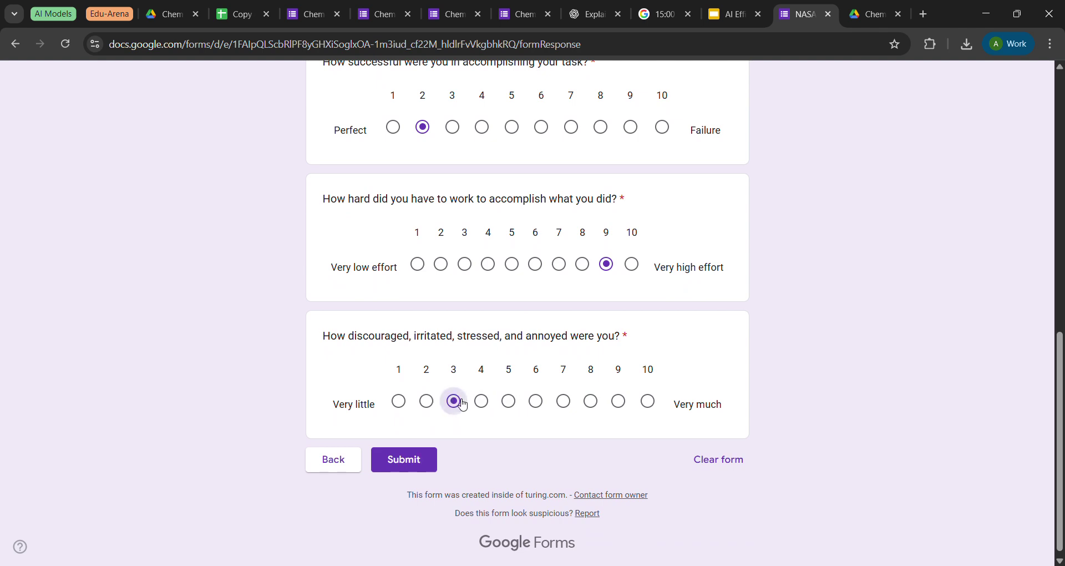
{"action": "left_click", "coordinate": [481, 401]}
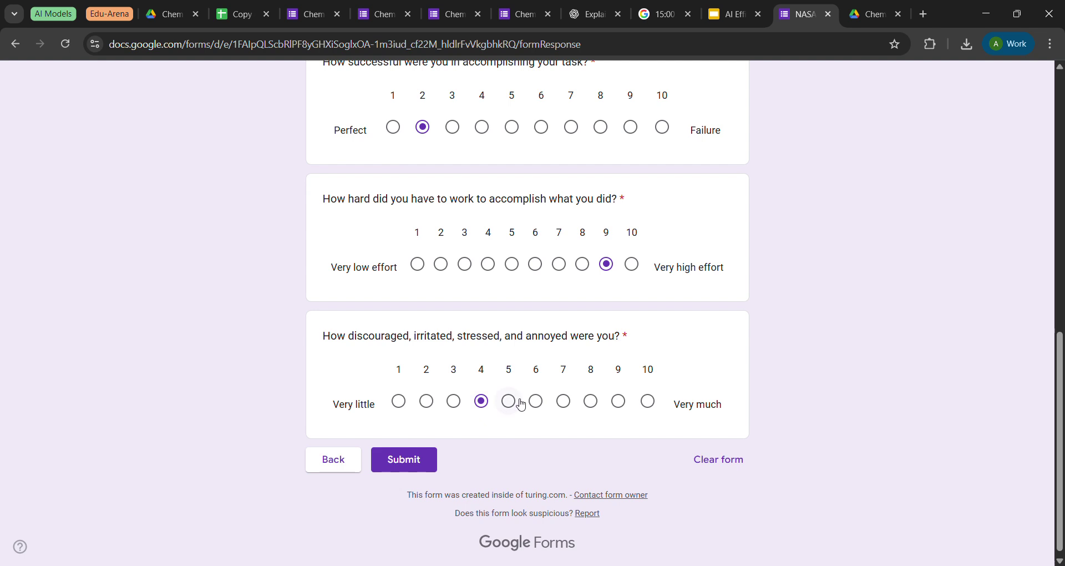
{"action": "left_click", "coordinate": [516, 404]}
{"action": "left_click", "coordinate": [537, 405]}
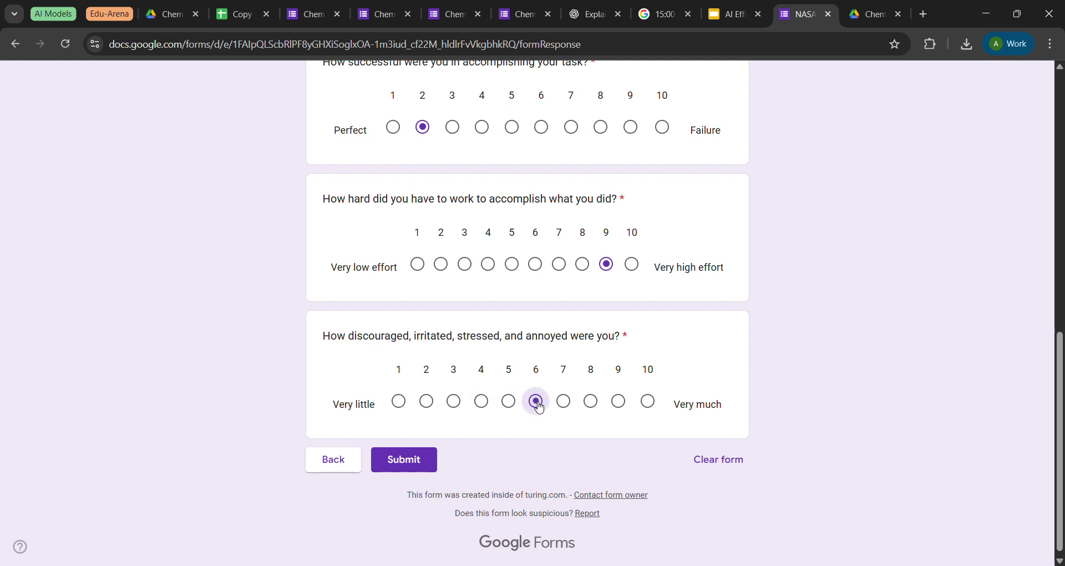
{"action": "left_click", "coordinate": [434, 472]}
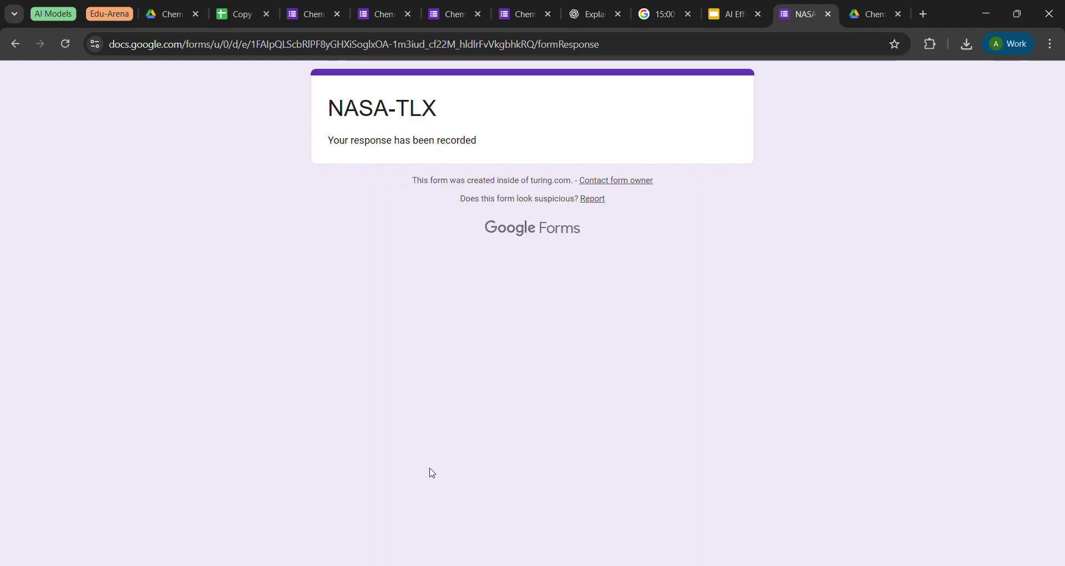
Close the submitted NASA-TLX survey and open the SUS survey linked on the Final surveys slide.
{"action": "left_click", "coordinate": [829, 14]}
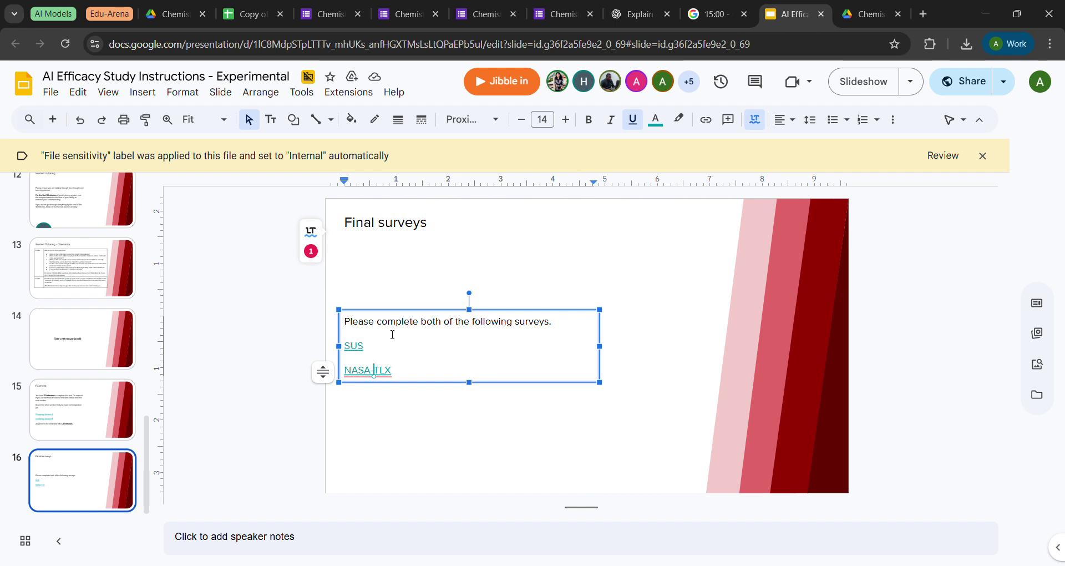
{"action": "left_click", "coordinate": [349, 347]}
{"action": "left_click", "coordinate": [387, 366]}
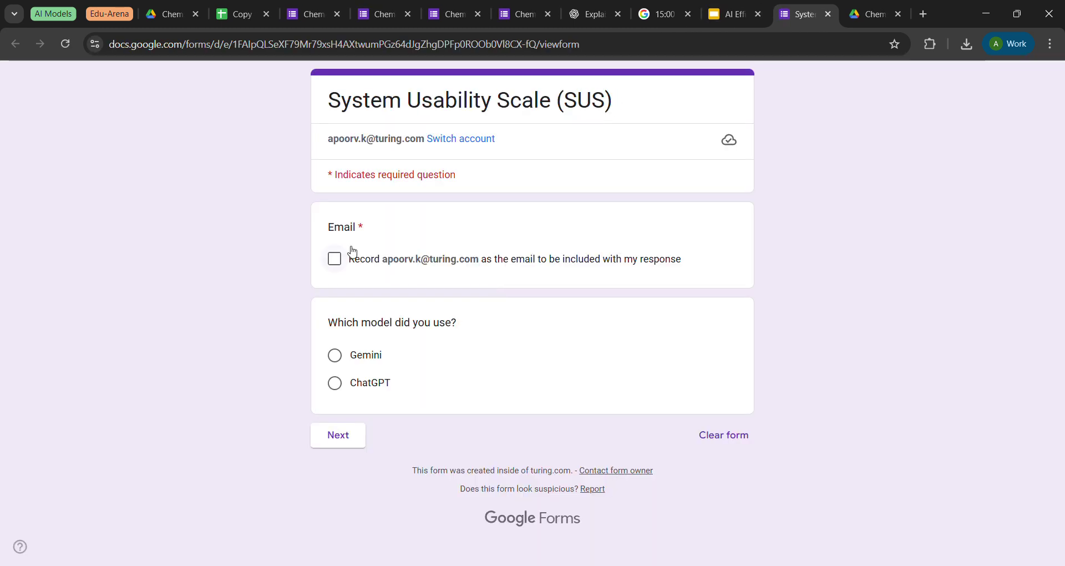
Agree to record the account email, select ChatGPT as the model used, and continue to the SUS statements.
{"action": "left_click", "coordinate": [352, 253]}
{"action": "left_click", "coordinate": [336, 383]}
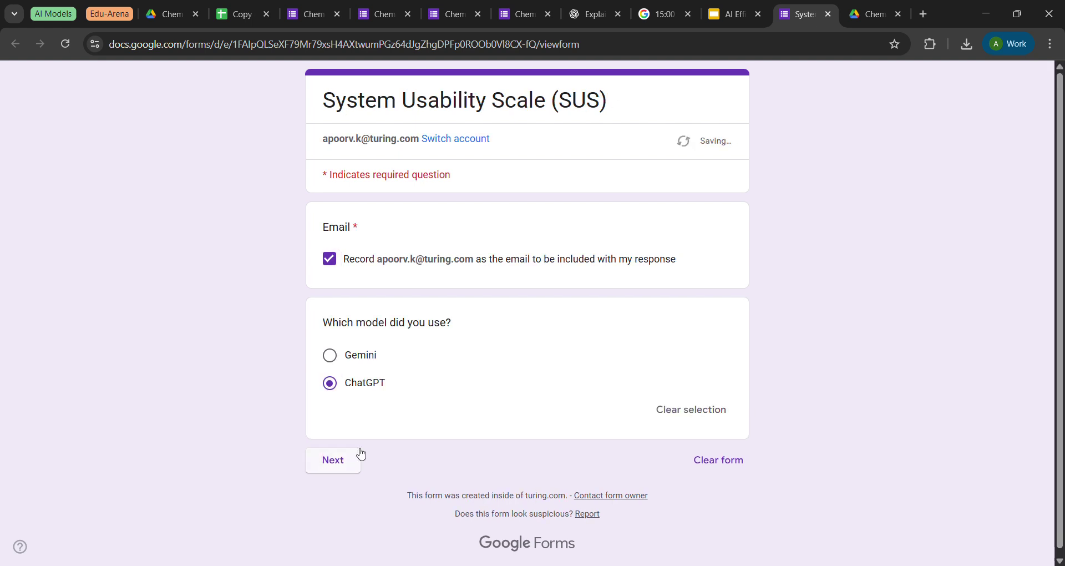
{"action": "left_click", "coordinate": [347, 466]}
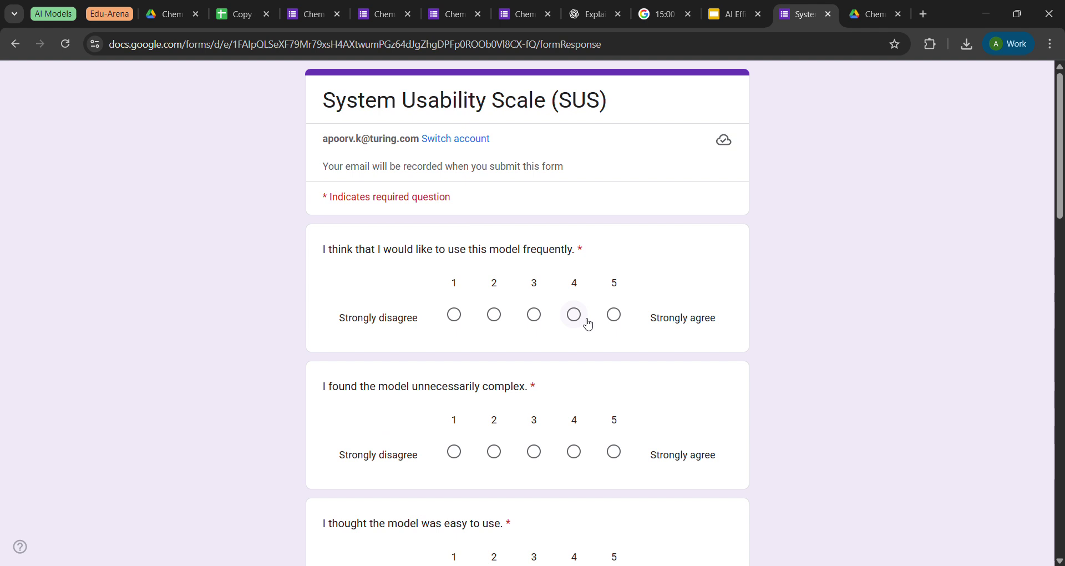
Rate wanting to use the model frequently 3, unnecessary complexity 4, and ease of use 3.
{"action": "left_click", "coordinate": [535, 315]}
{"action": "scroll", "coordinate": [548, 196], "scroll_direction": "down", "scroll_amount": 3}
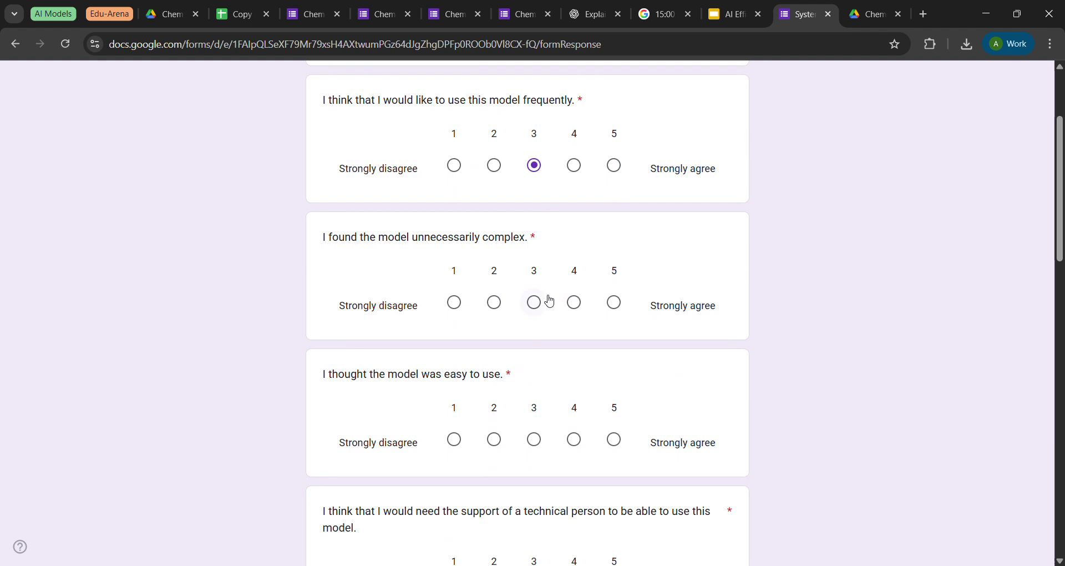
{"action": "left_click", "coordinate": [575, 303]}
{"action": "scroll", "coordinate": [575, 307], "scroll_direction": "down", "scroll_amount": 3}
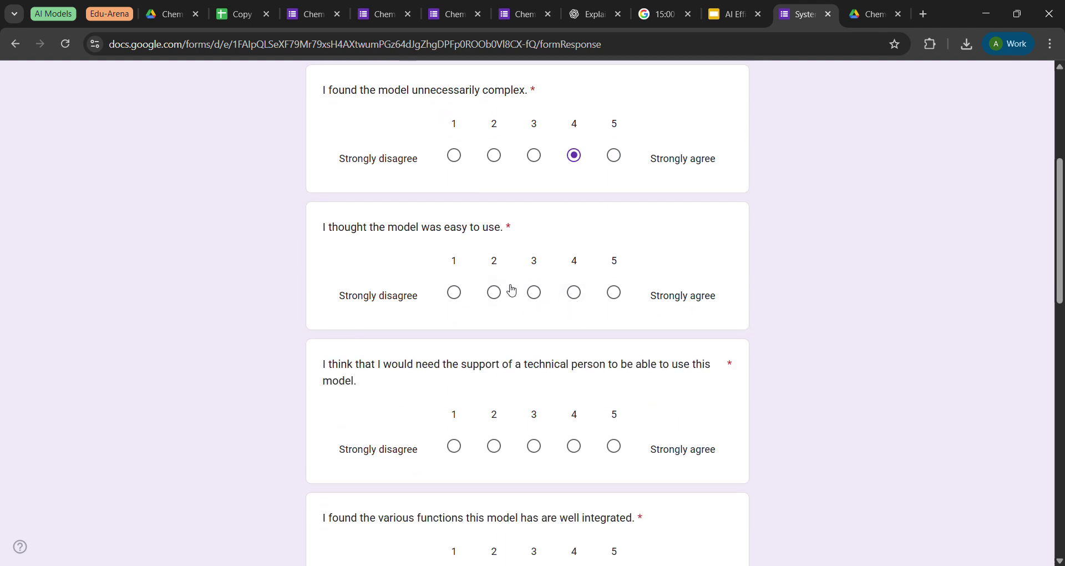
{"action": "left_click", "coordinate": [533, 304]}
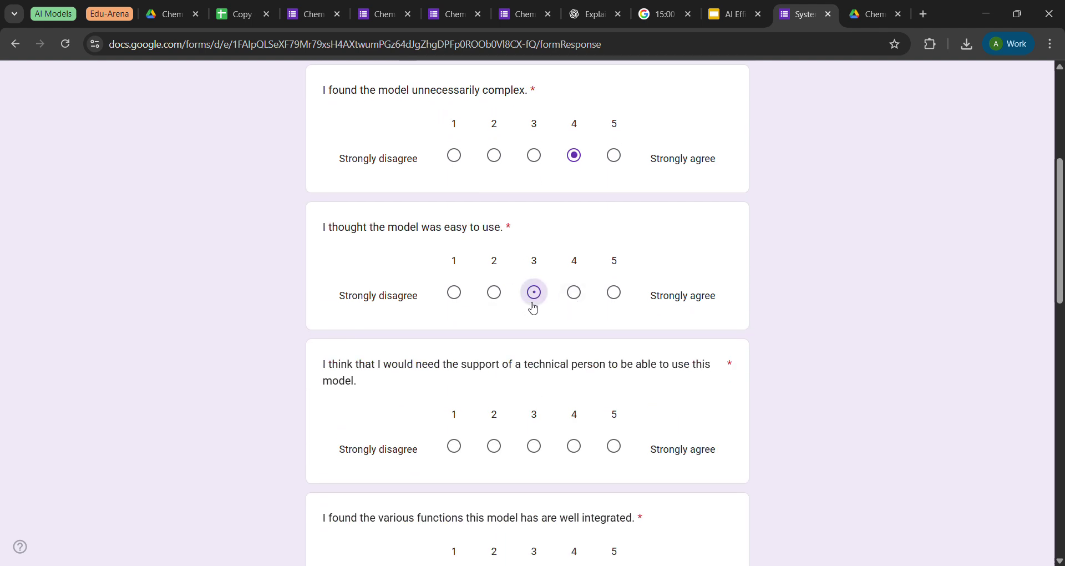
Rate the need for technical support 1, well-integrated functions 4, and too much inconsistency 4.
{"action": "scroll", "coordinate": [532, 304], "scroll_direction": "down", "scroll_amount": 2}
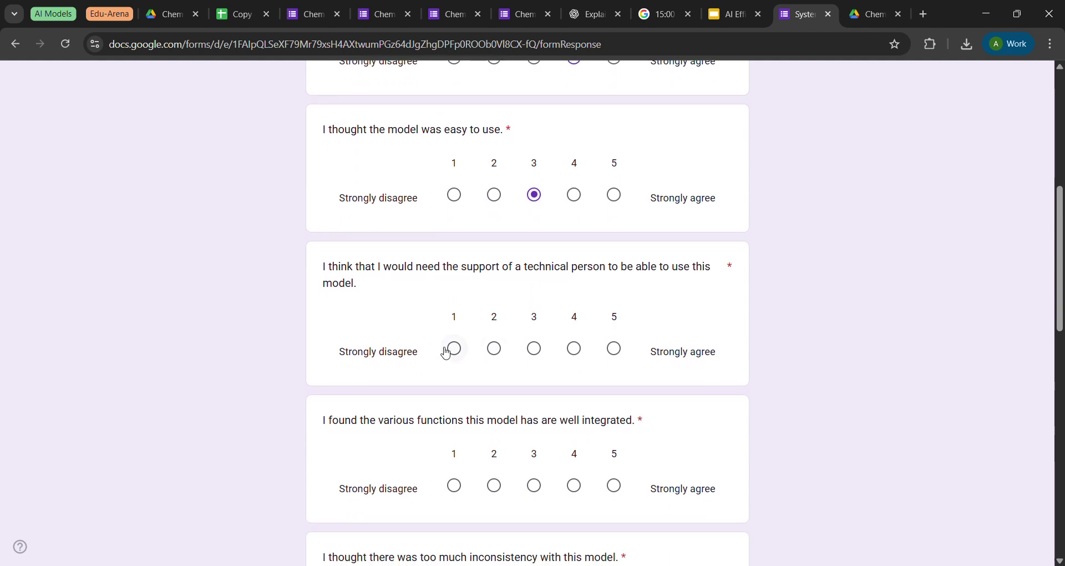
{"action": "left_click", "coordinate": [469, 353]}
{"action": "scroll", "coordinate": [467, 351], "scroll_direction": "down", "scroll_amount": 3}
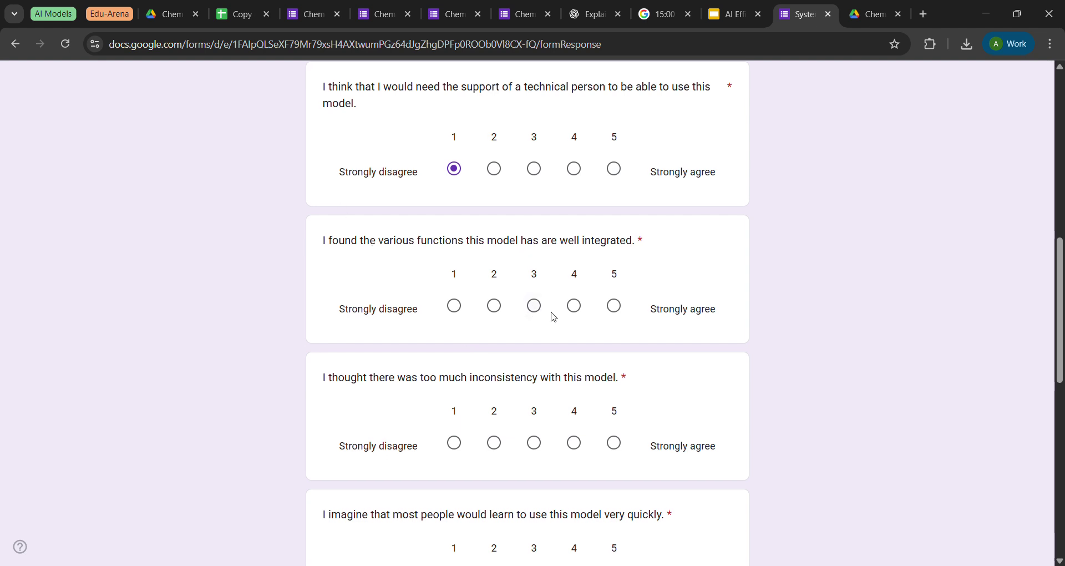
{"action": "left_click", "coordinate": [573, 305]}
{"action": "scroll", "coordinate": [574, 322], "scroll_direction": "down", "scroll_amount": 2}
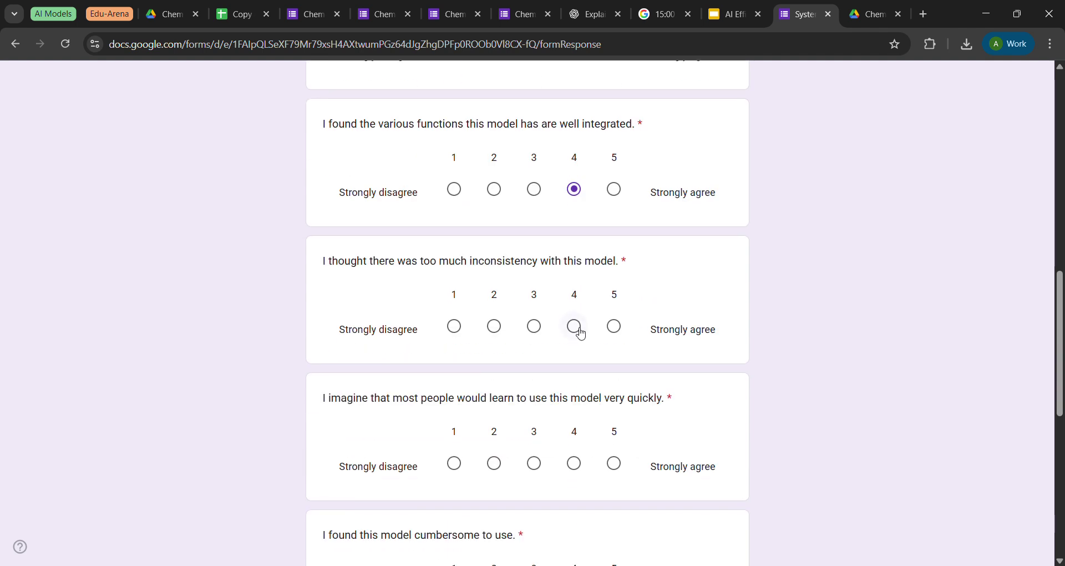
{"action": "left_click", "coordinate": [577, 331]}
Rate most people learning the model very quickly 5 and the model being cumbersome to use 2.
{"action": "scroll", "coordinate": [575, 334], "scroll_direction": "down", "scroll_amount": 2}
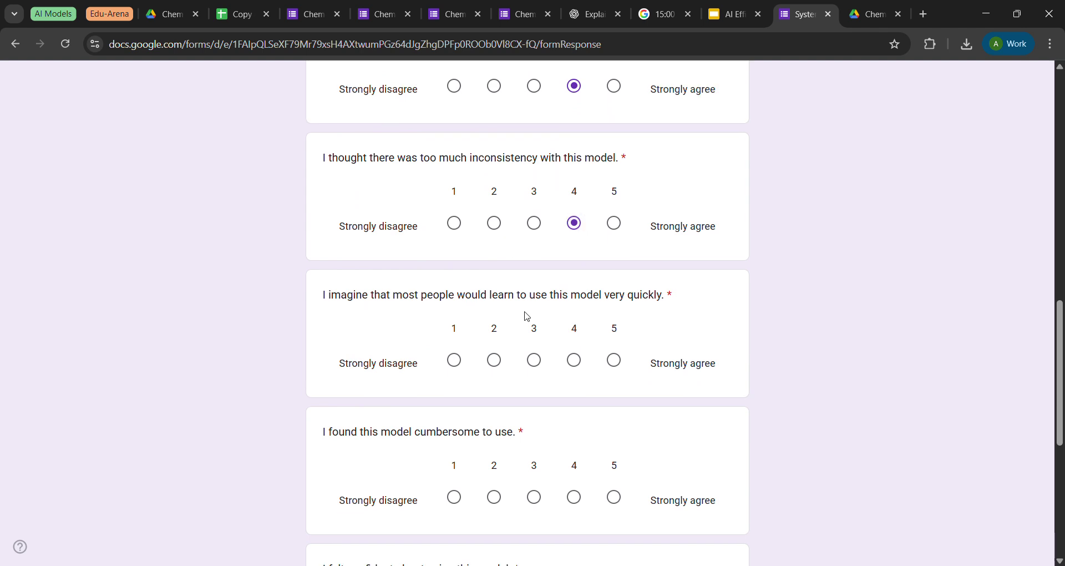
{"action": "left_click", "coordinate": [616, 361]}
{"action": "scroll", "coordinate": [554, 281], "scroll_direction": "down", "scroll_amount": 4}
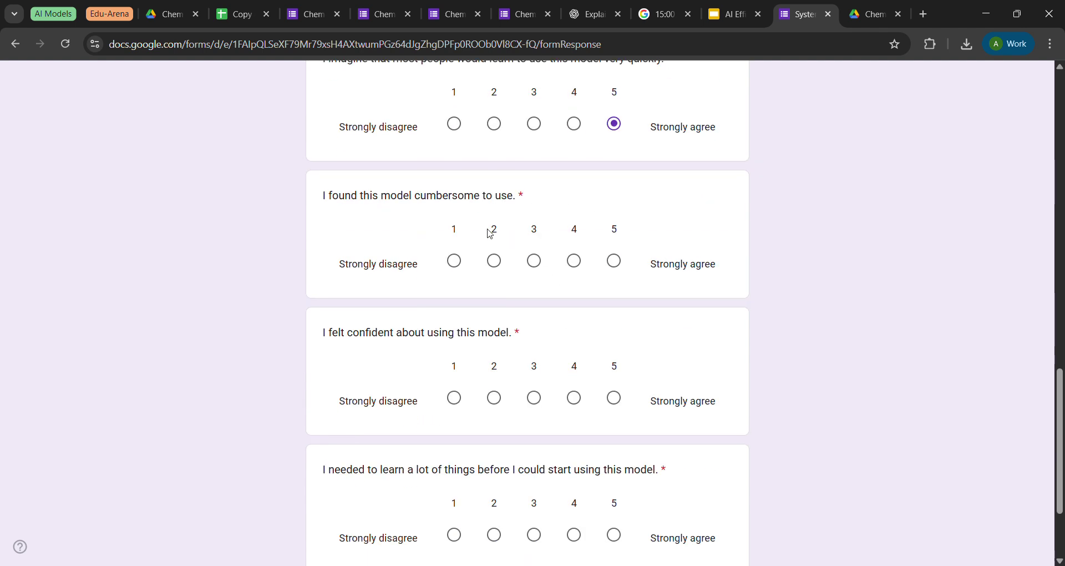
{"action": "left_click", "coordinate": [493, 261]}
Rate confidence in using the model 4 and needing to learn a lot beforehand 1, and submit the SUS survey.
{"action": "scroll", "coordinate": [494, 266], "scroll_direction": "down", "scroll_amount": 3}
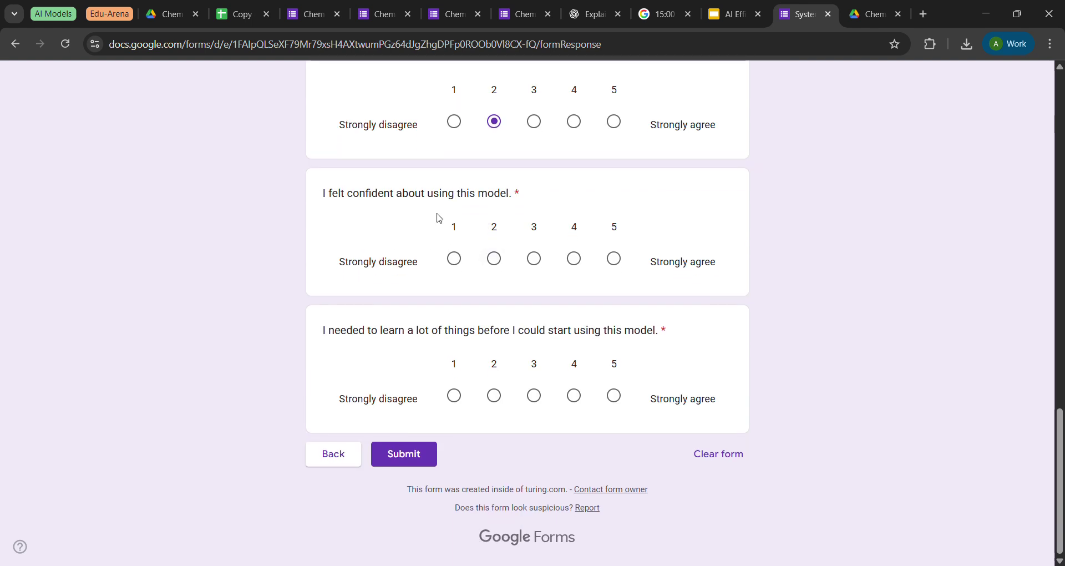
{"action": "left_click", "coordinate": [574, 259]}
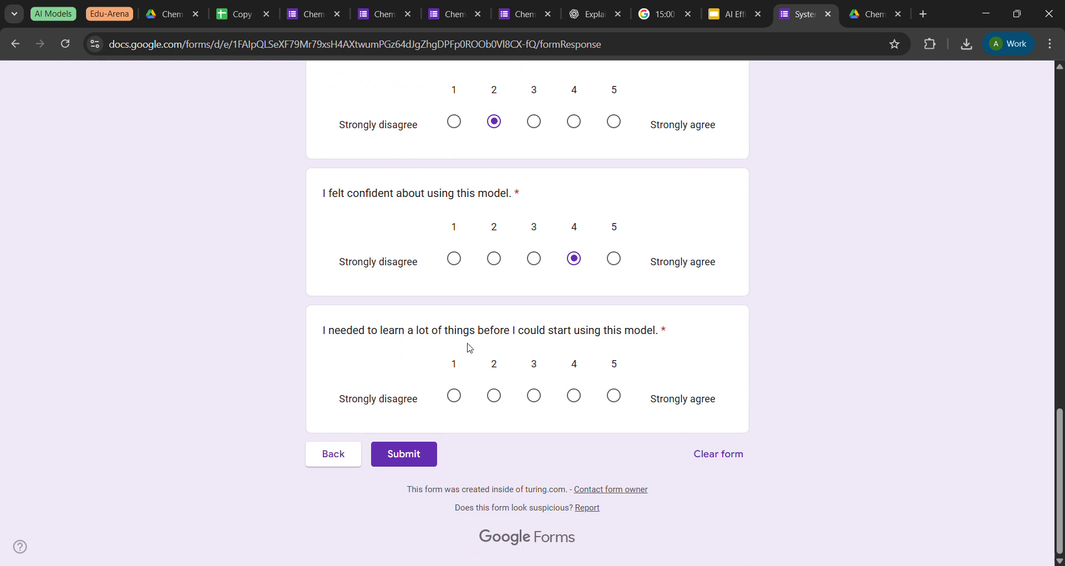
{"action": "left_click", "coordinate": [493, 396]}
{"action": "left_click", "coordinate": [457, 401]}
{"action": "left_click", "coordinate": [425, 452]}
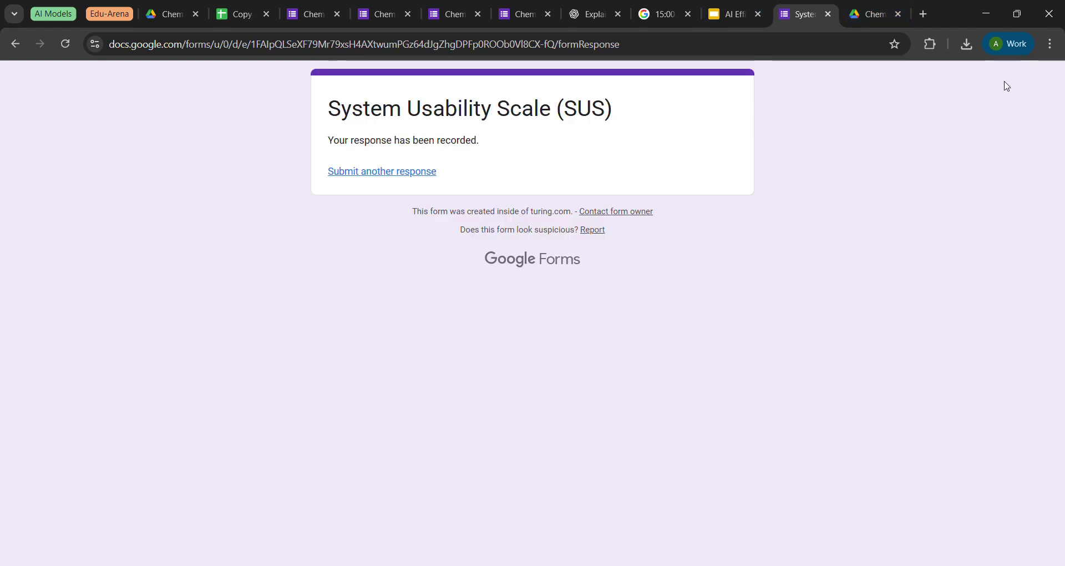
Switch to the AI Efficacy Study Data Collection sheet and examine the participant's entries across row 47.
{"action": "left_click", "coordinate": [270, 5]}
{"action": "key", "text": "Right"}
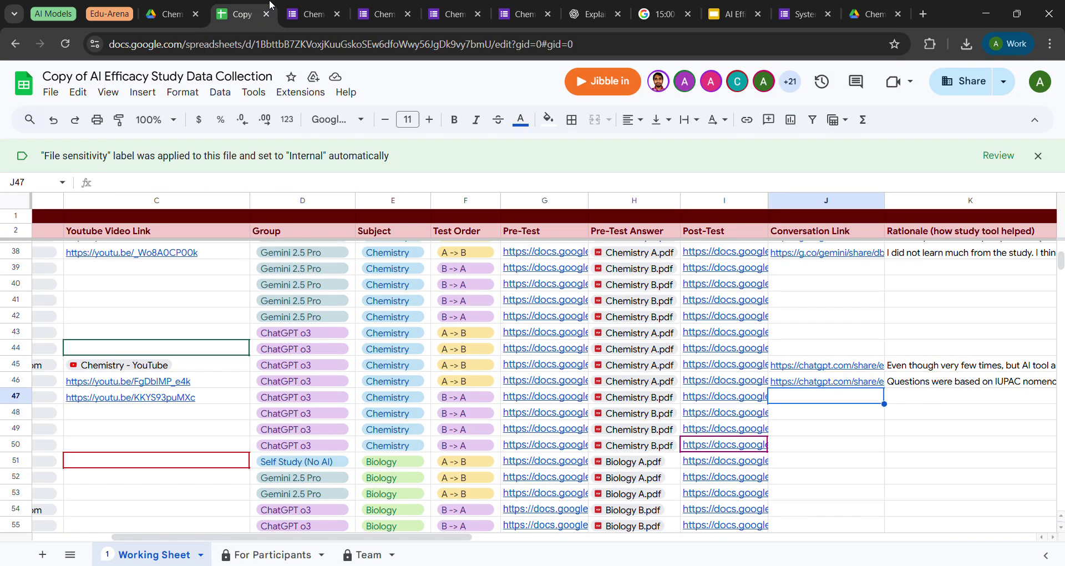
{"action": "key", "text": "Left"}
{"action": "key", "text": "Left"}
{"action": "key", "text": "Left"}
{"action": "key", "text": "Left"}
{"action": "key", "text": "Left"}
{"action": "key", "text": "Left"}
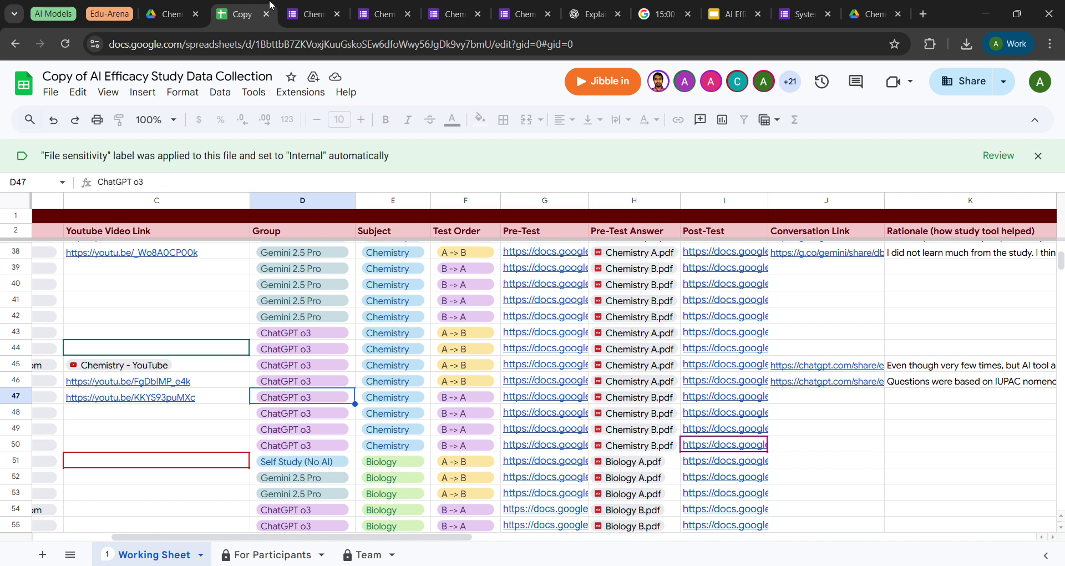
{"action": "key", "text": "Right"}
{"action": "key", "text": "Right"}
{"action": "key", "text": "Right"}
{"action": "key", "text": "Right"}
{"action": "key", "text": "Right"}
{"action": "key", "text": "Right"}
{"action": "key", "text": "Right"}
{"action": "key", "text": "Right"}
{"action": "key", "text": "Right"}
{"action": "key", "text": "Right"}
{"action": "key", "text": "Right"}
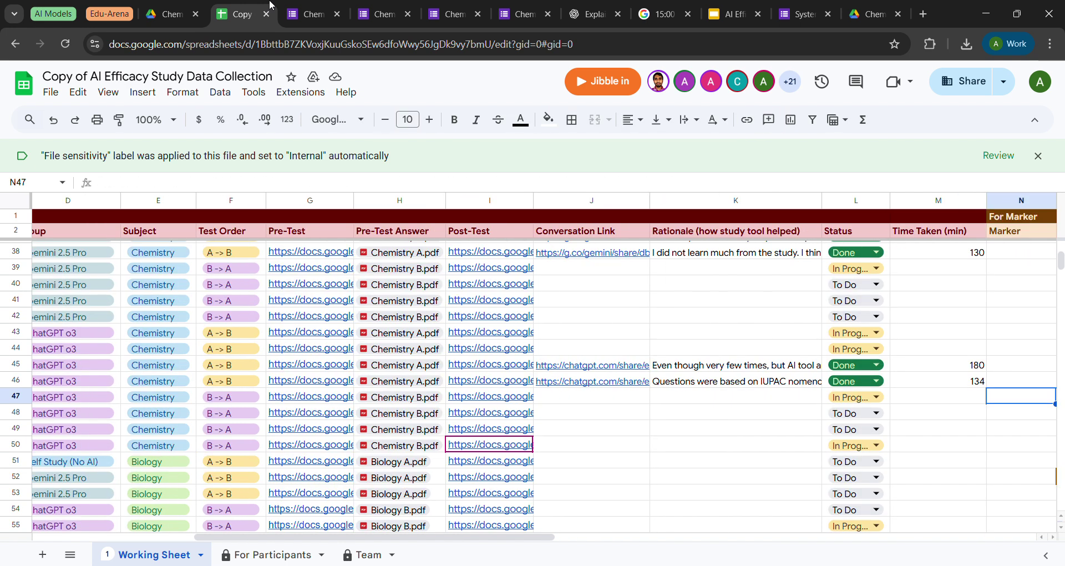